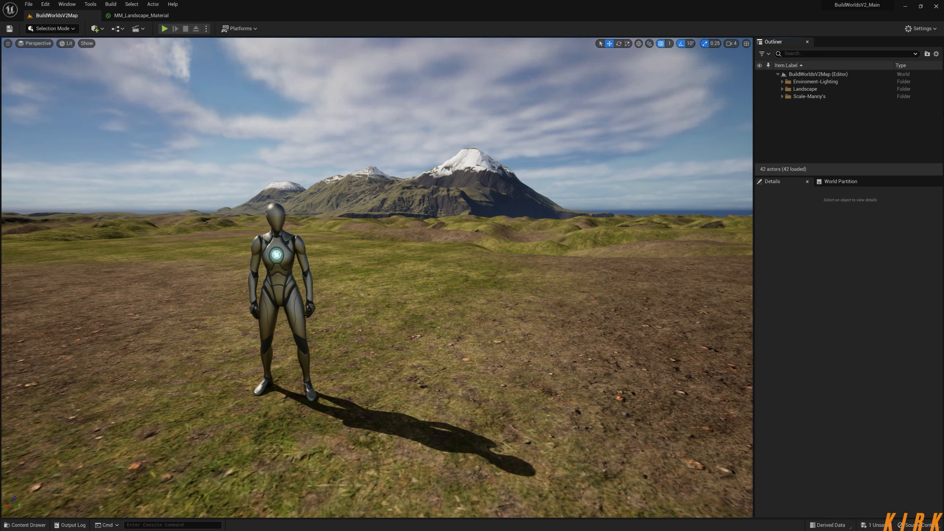
# - Survey the landscape around the mannequin, including the snowy mountain, coastline, cliffs and distant islands
pyautogui.moveTo(377, 277); pyautogui.dragTo(375, 311, button='right')
pyautogui.press('s')
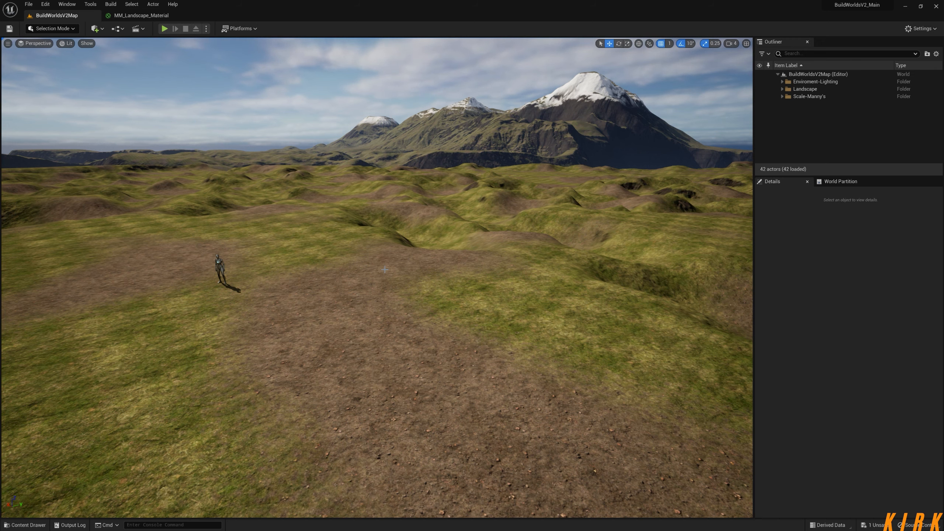
pyautogui.moveTo(384, 269); pyautogui.dragTo(321, 211, button='right')
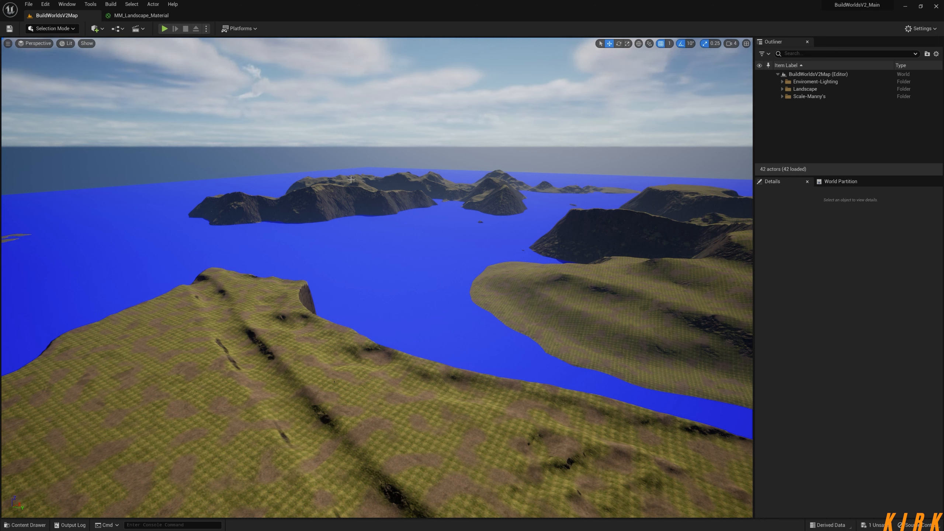
pyautogui.moveTo(375, 203); pyautogui.dragTo(156, 215, button='right')
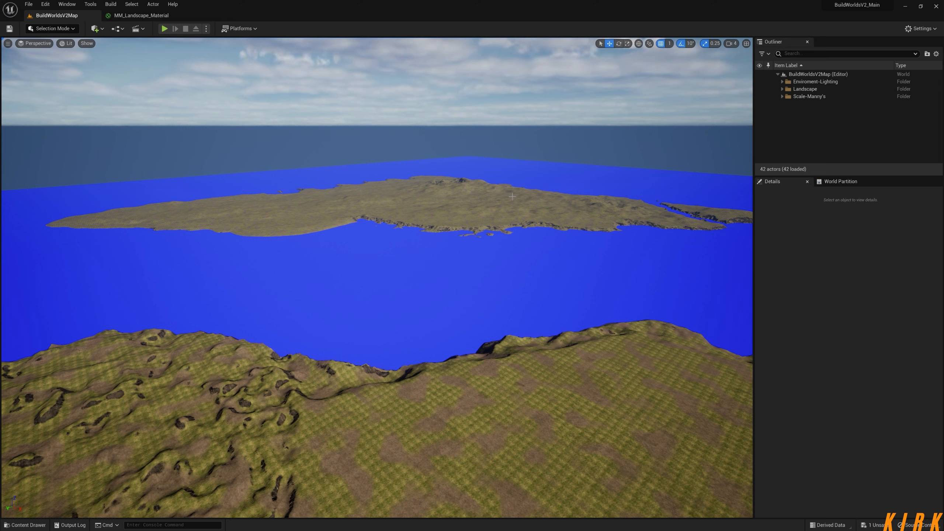
pyautogui.moveTo(358, 252); pyautogui.dragTo(358, 251, button='right')
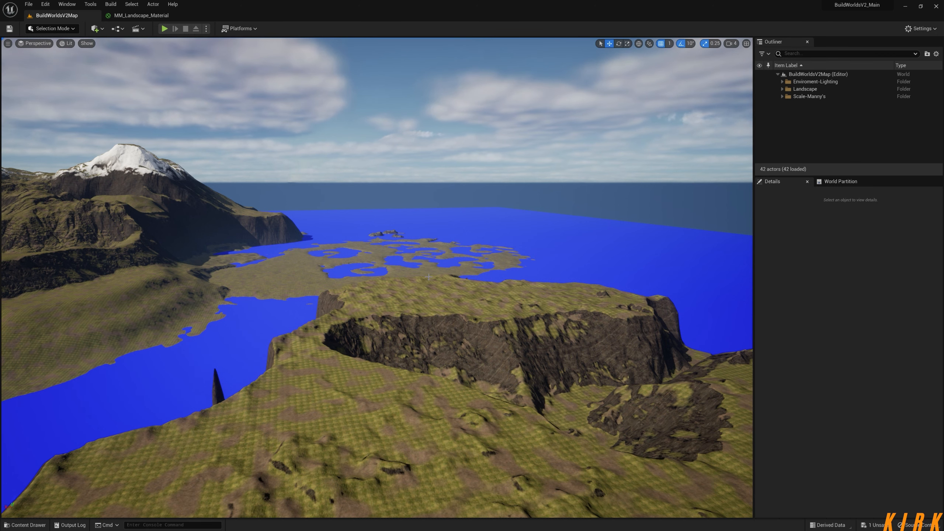
pyautogui.moveTo(434, 287); pyautogui.dragTo(434, 287, button='right')
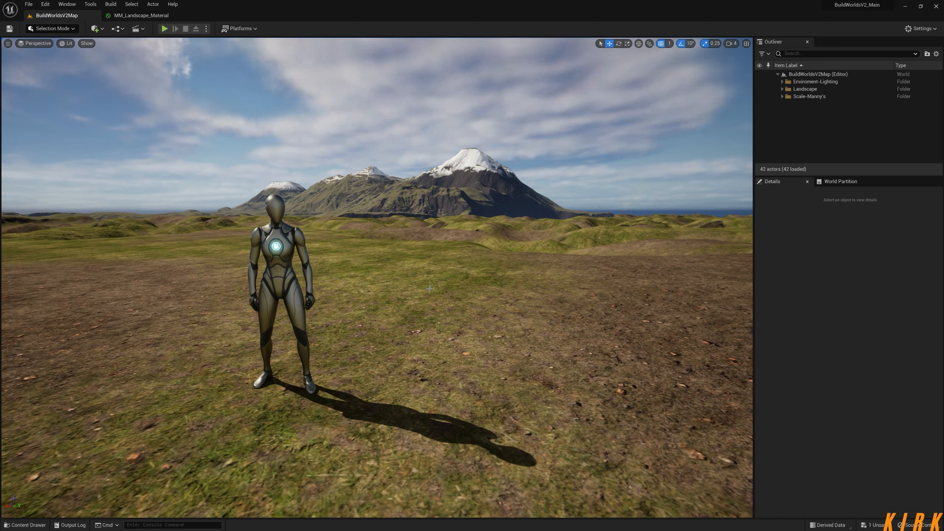
pyautogui.moveTo(376, 277); pyautogui.dragTo(290, 297, button='right')
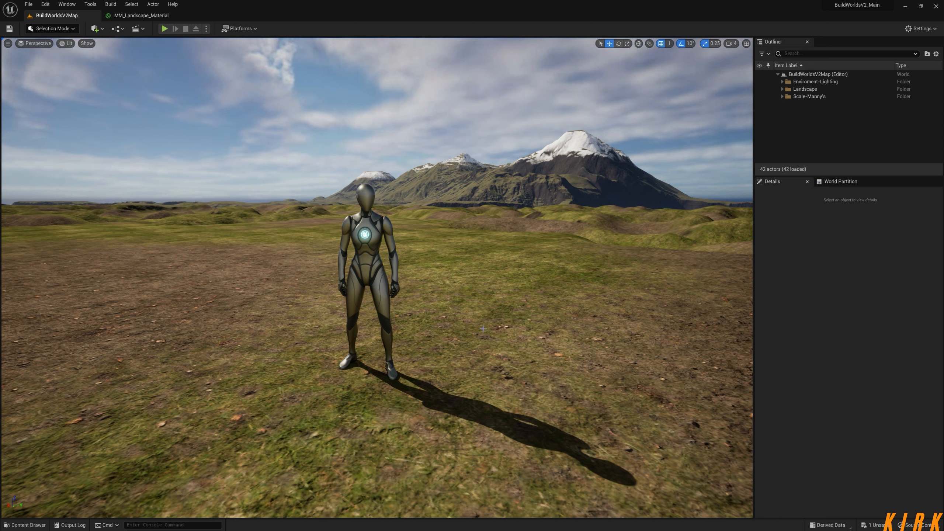
# - Duplicate the Main Auto Material layer in the Layer Blend node of MM_Landscape_Material
pyautogui.click(153, 17)
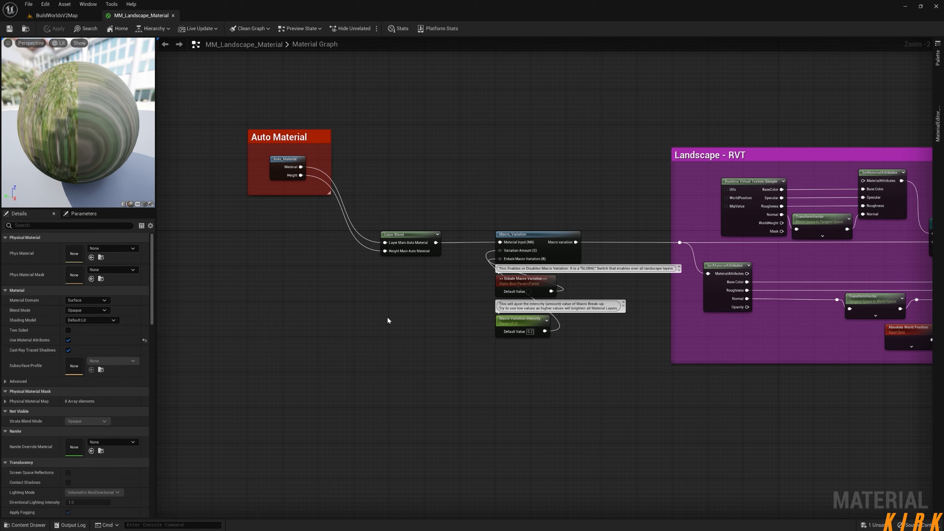
pyautogui.click(405, 255)
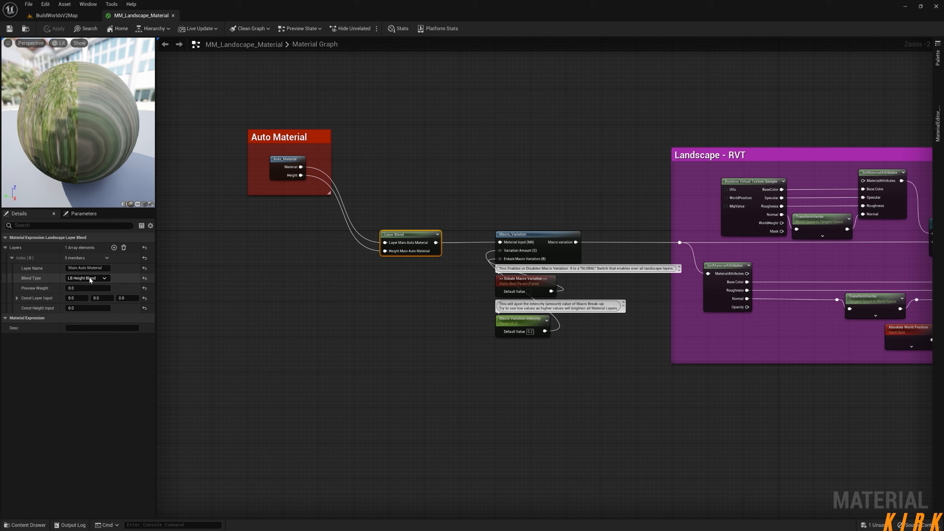
pyautogui.click(107, 258)
pyautogui.click(86, 388)
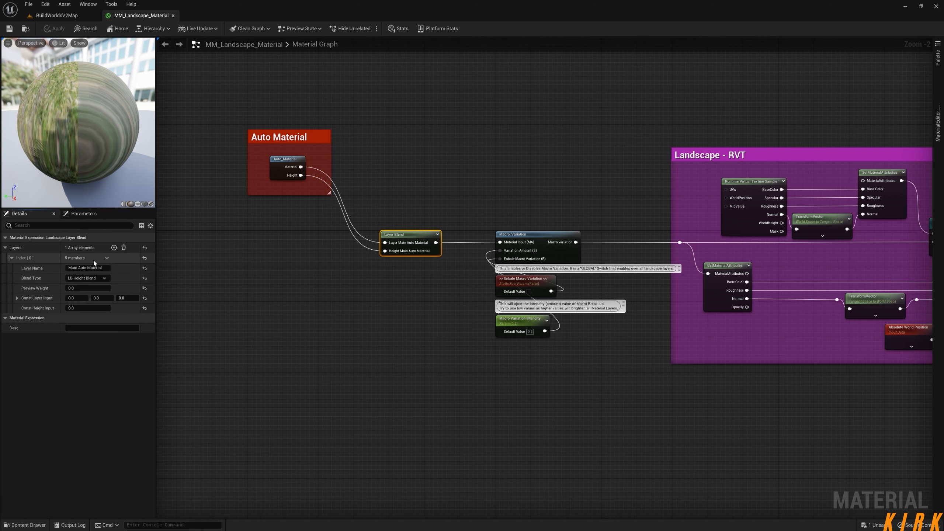
pyautogui.click(107, 258)
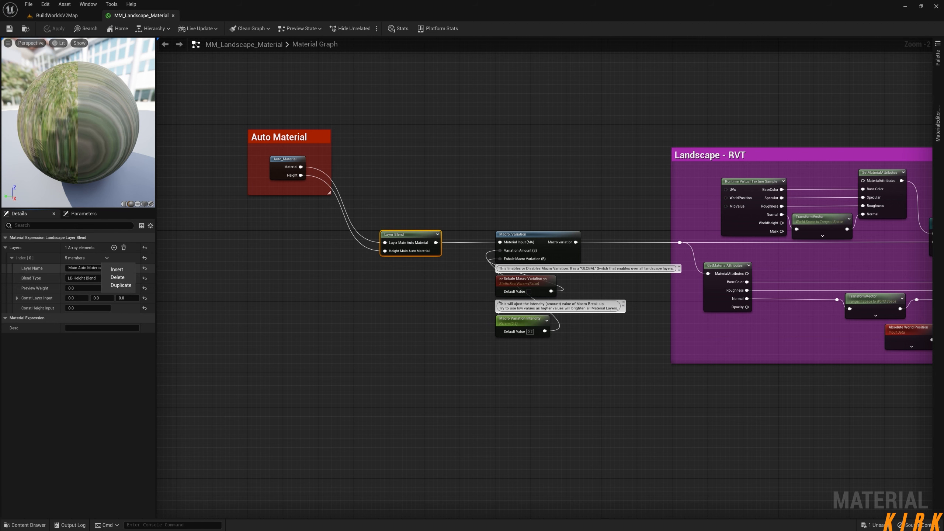
pyautogui.click(115, 289)
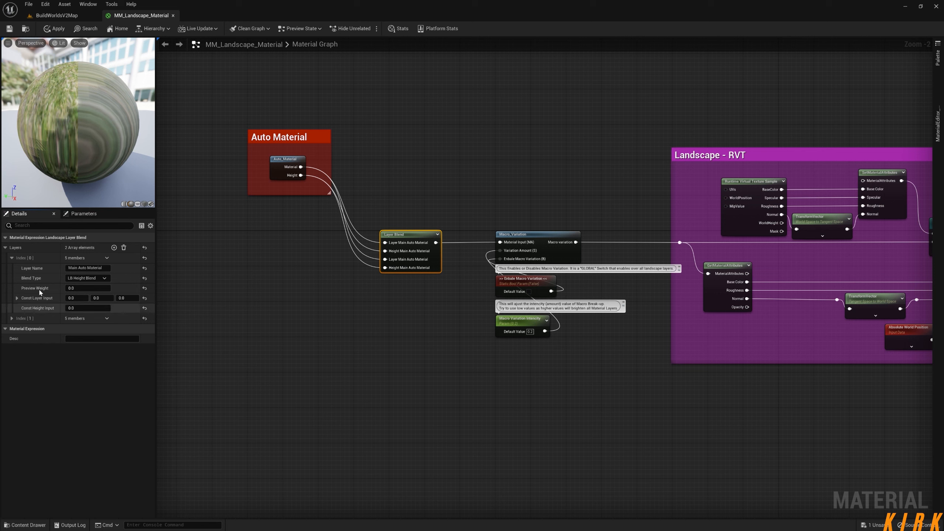
# - Rename the duplicated layer of the Layer Blend node as Forest Biome
pyautogui.click(11, 258)
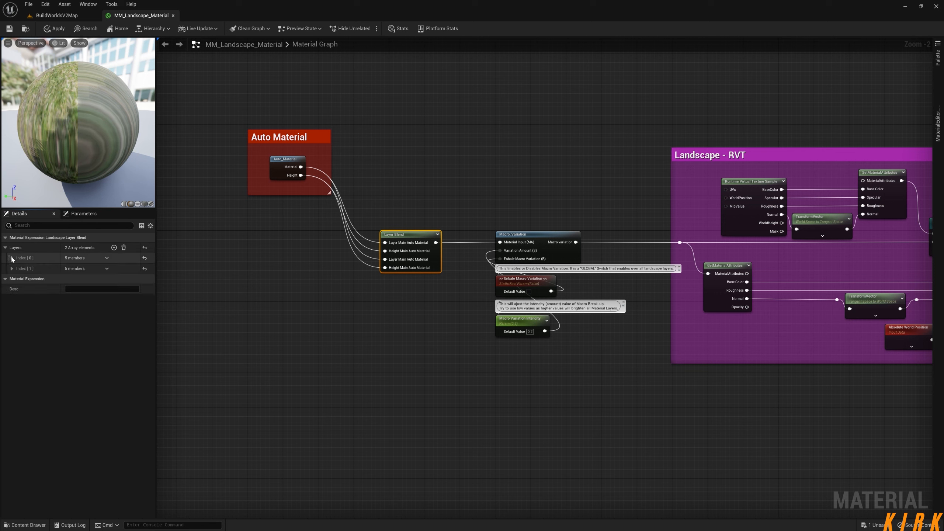
pyautogui.click(12, 268)
pyautogui.click(67, 278)
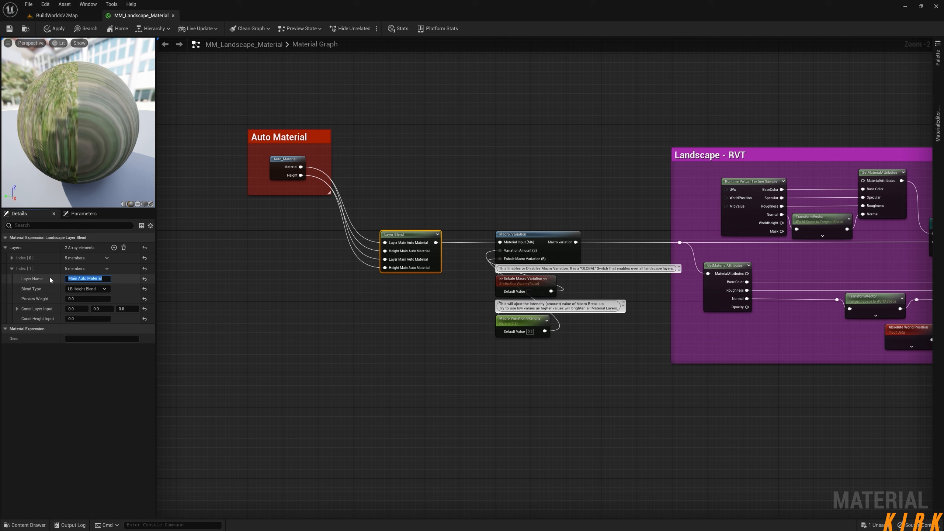
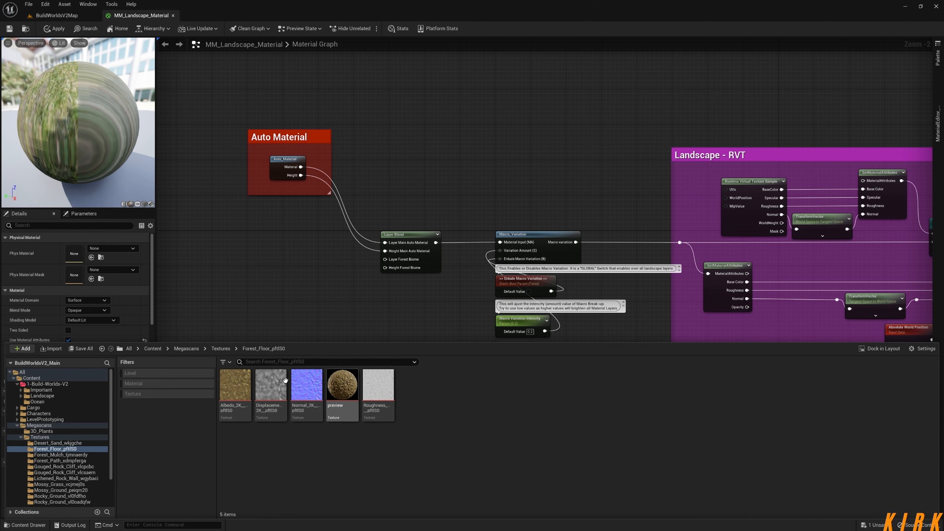
# - Open the Auto_Material function and, within it, the ML_Slope_A function to view its texture and option inputs
pyautogui.doubleClick(277, 171)
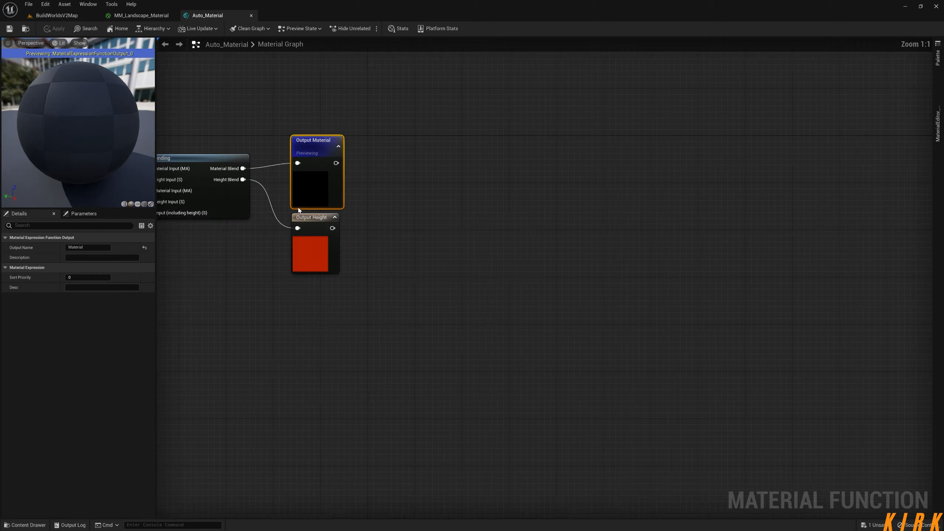
pyautogui.doubleClick(246, 252)
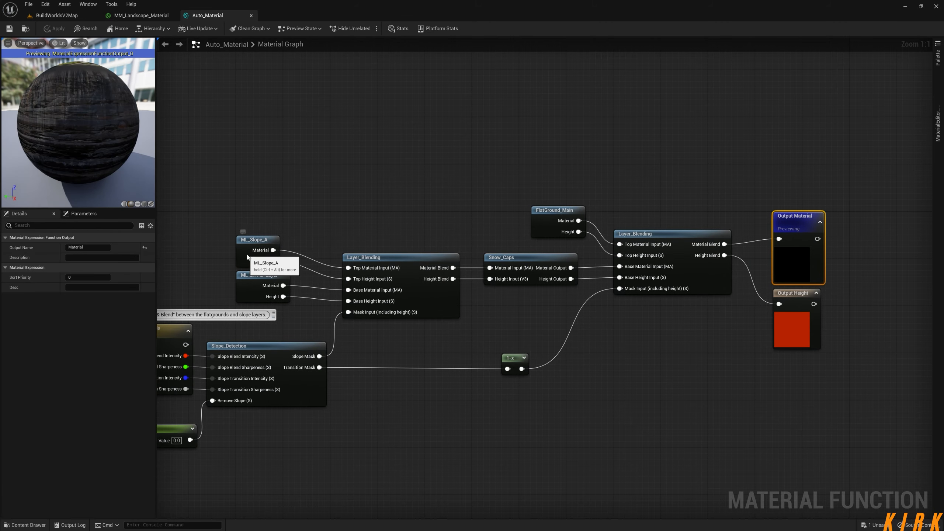
pyautogui.moveTo(262, 254); pyautogui.dragTo(563, 248, button='right')
pyautogui.scroll(-1, 530, 251)
pyautogui.moveTo(401, 237); pyautogui.dragTo(442, 277, button='right')
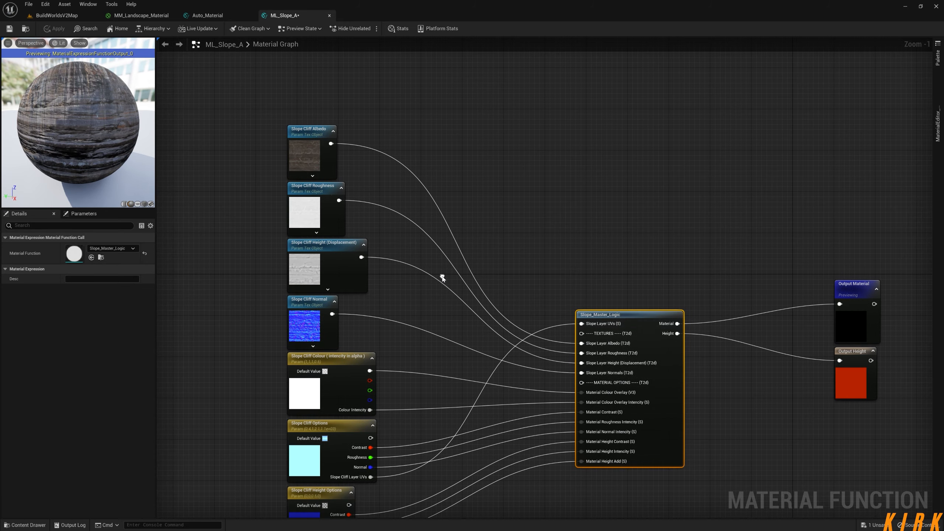
# - Locate the texture assigned to Slope Cliff Albedo and examine its size and compression settings
pyautogui.click(303, 152)
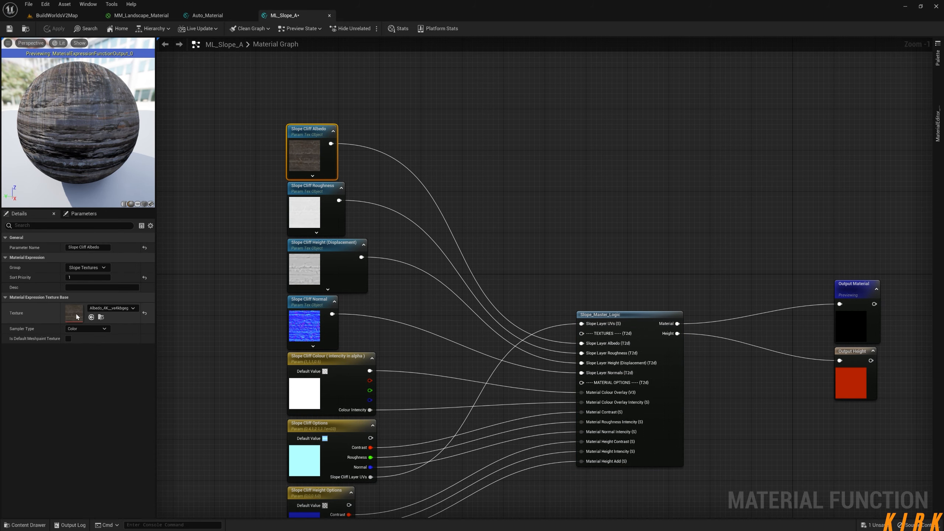
pyautogui.click(100, 317)
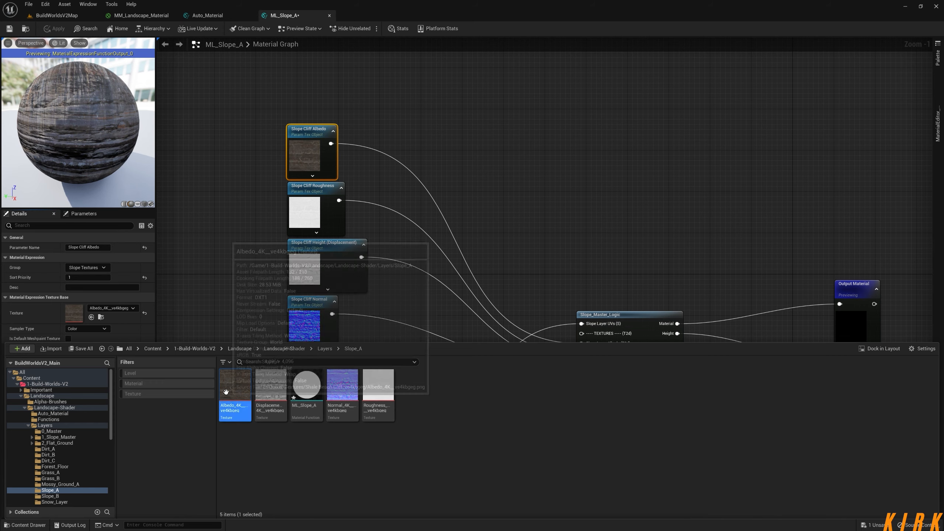
pyautogui.doubleClick(225, 383)
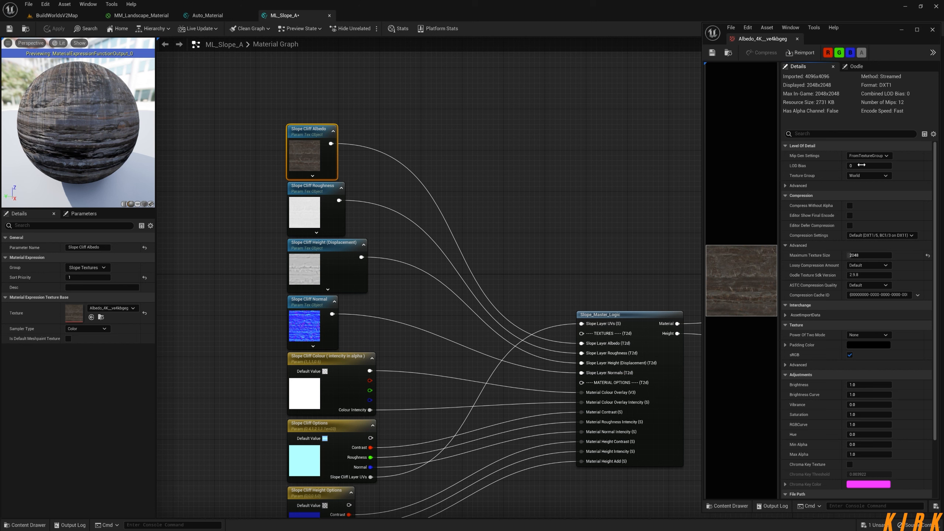
pyautogui.click(798, 39)
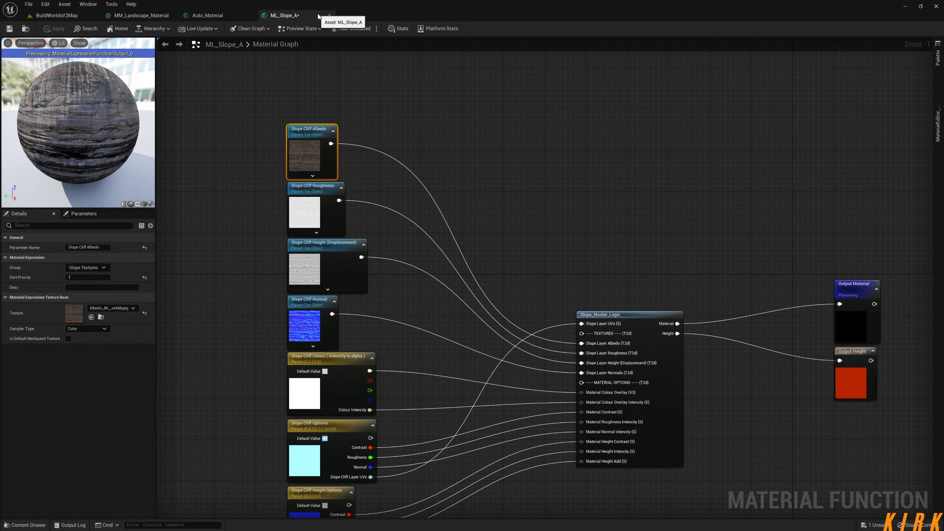
# - Save and close the ML_Slope_A function and return to the Auto_Material graph
pyautogui.click(9, 28)
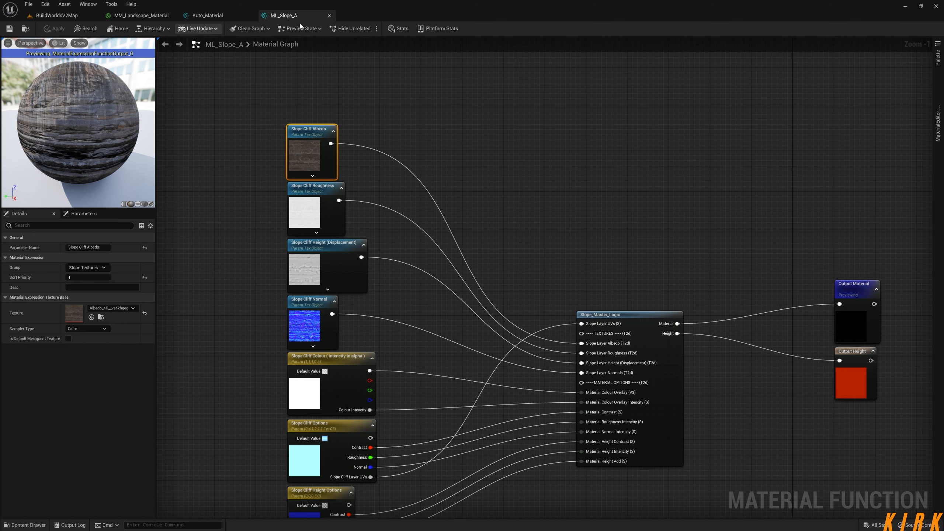
pyautogui.click(330, 16)
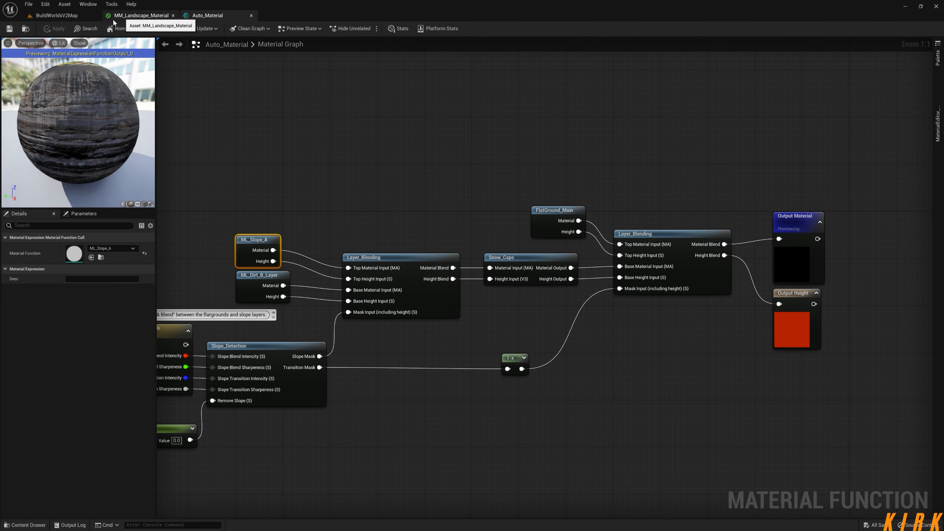
pyautogui.click(153, 15)
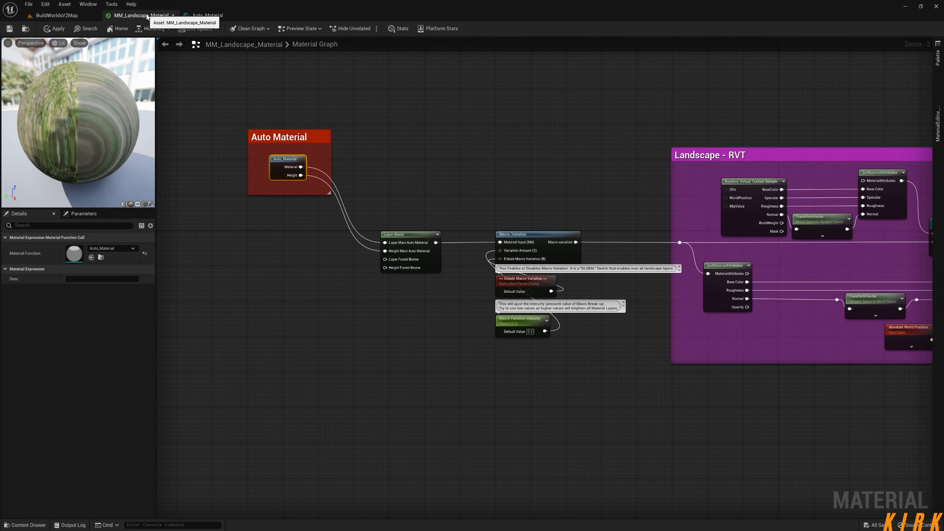
pyautogui.click(207, 15)
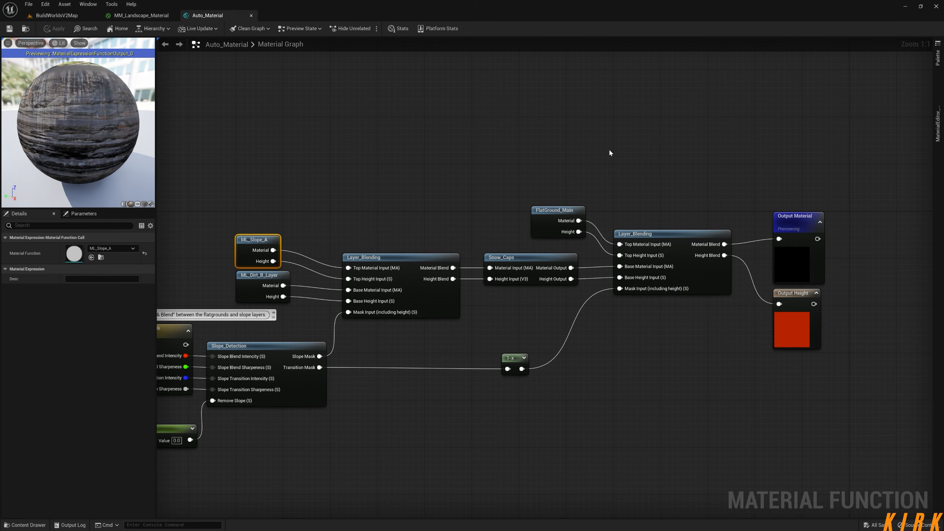
# - Examine the node graph inside the Layer_Blending function that combines the slope layers, and close it
pyautogui.moveTo(370, 358); pyautogui.dragTo(492, 328, button='right')
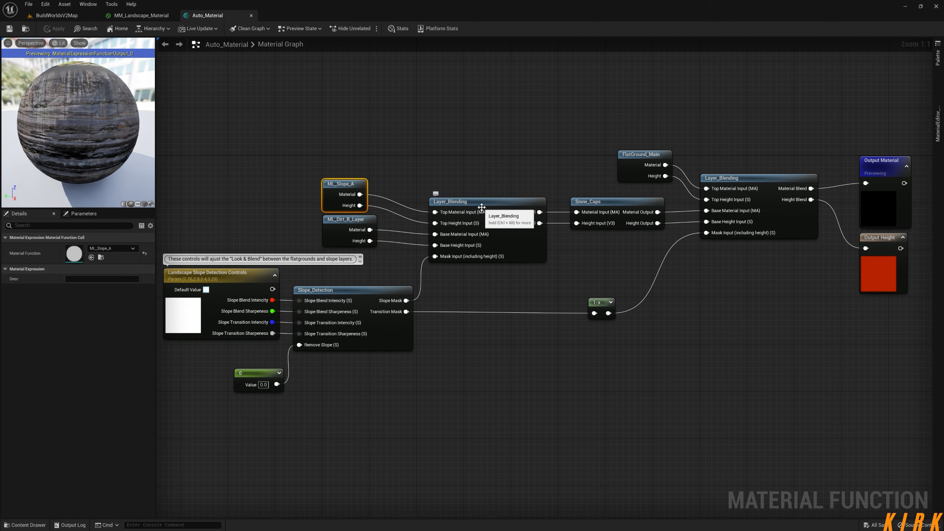
pyautogui.doubleClick(491, 201)
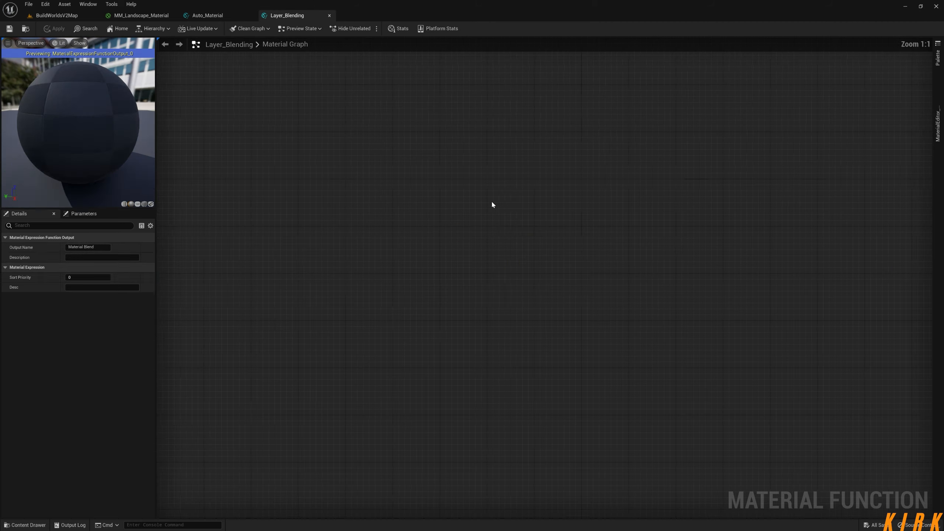
pyautogui.moveTo(494, 268); pyautogui.dragTo(496, 268, button='right')
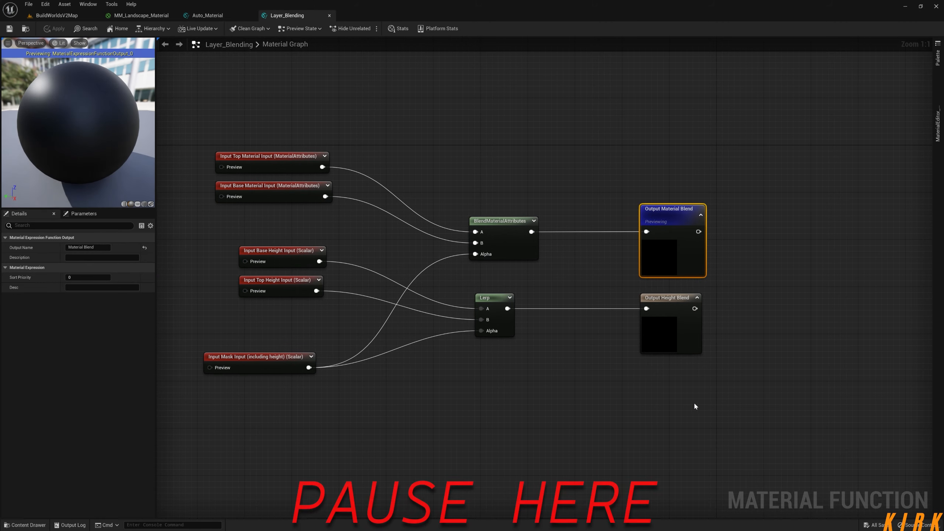
pyautogui.click(329, 15)
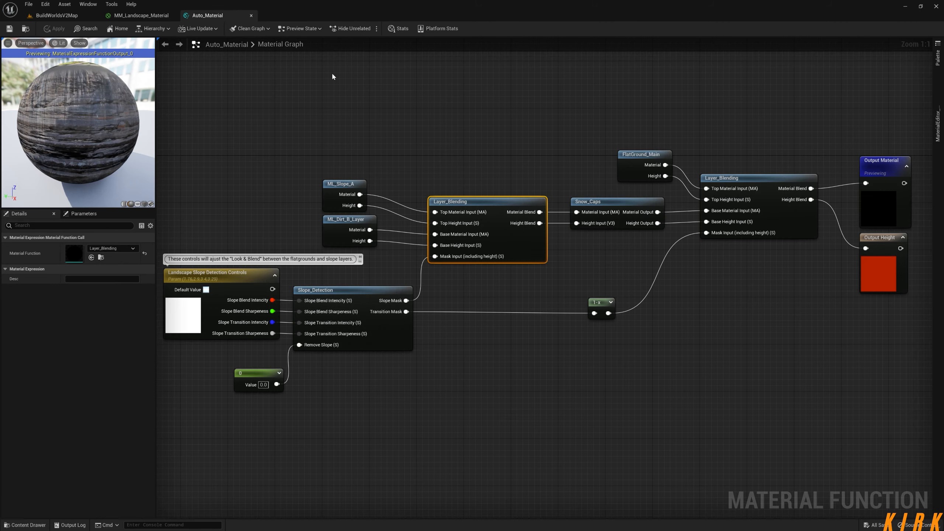
# - Open the FlatGround_Main function from Auto_Material and review its ground layers, blending nodes and mask controls
pyautogui.moveTo(654, 301); pyautogui.dragTo(595, 303, button='right')
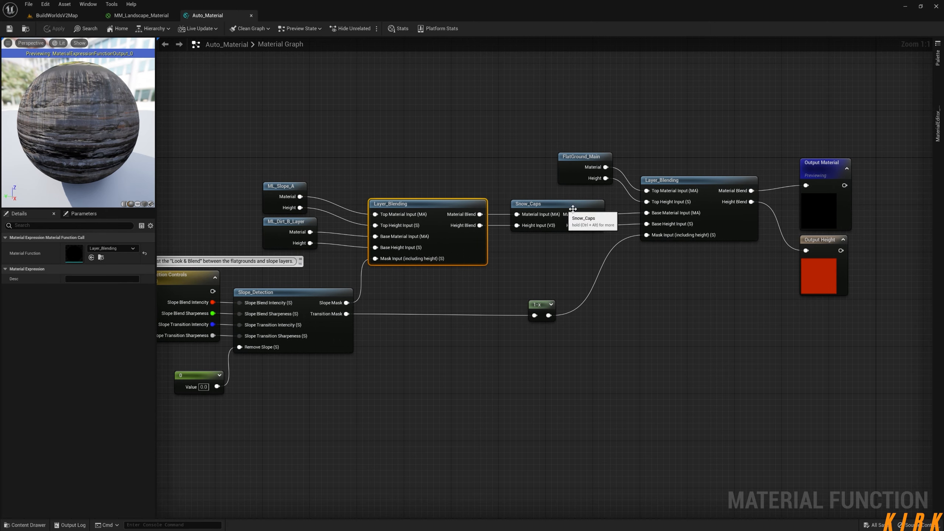
pyautogui.doubleClick(570, 170)
pyautogui.moveTo(240, 232); pyautogui.dragTo(650, 173, button='right')
pyautogui.moveTo(432, 293); pyautogui.dragTo(503, 191, button='right')
pyautogui.moveTo(602, 223); pyautogui.dragTo(475, 391)
pyautogui.moveTo(814, 73); pyautogui.dragTo(744, 190)
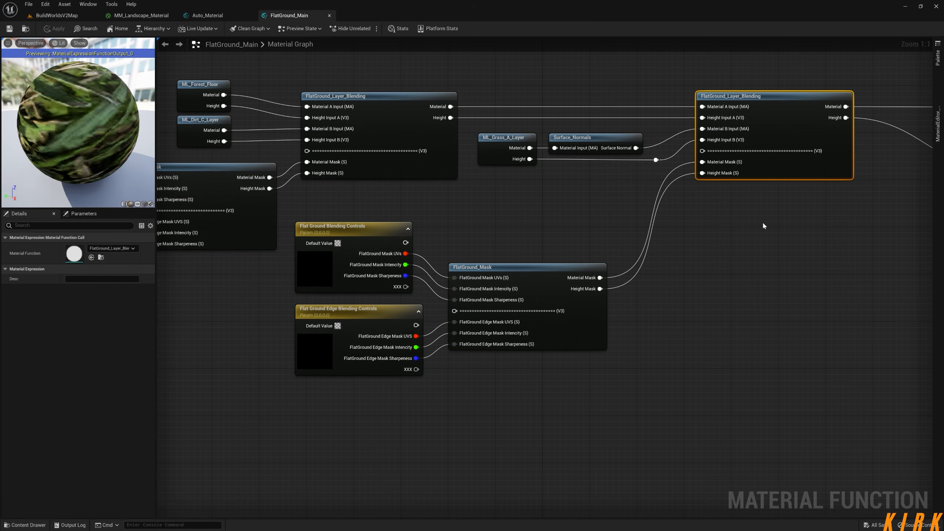
pyautogui.click(773, 220)
pyautogui.moveTo(773, 220); pyautogui.dragTo(679, 227, button='right')
# - Examine the node graph inside the FlatGround_Layer_Blending function next to the outputs, and close it
pyautogui.click(670, 120)
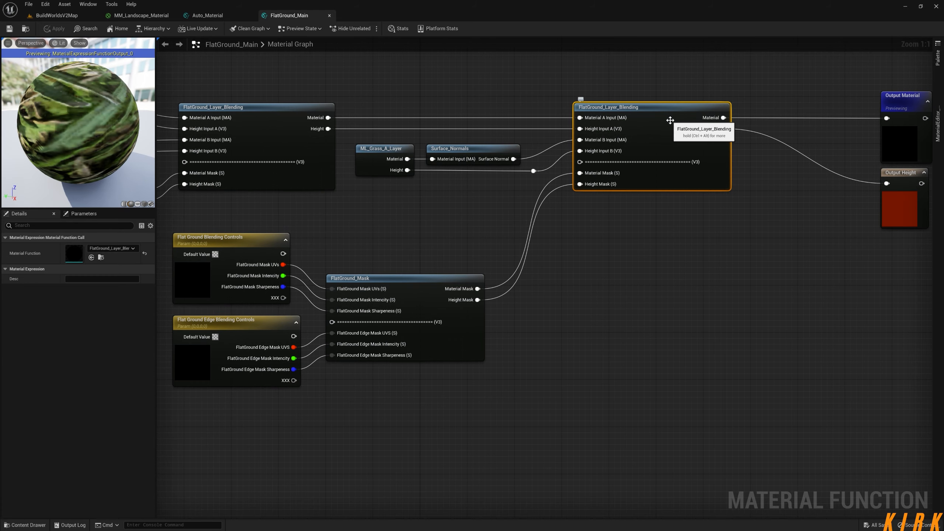
pyautogui.doubleClick(670, 120)
pyautogui.moveTo(447, 220); pyautogui.dragTo(472, 204, button='right')
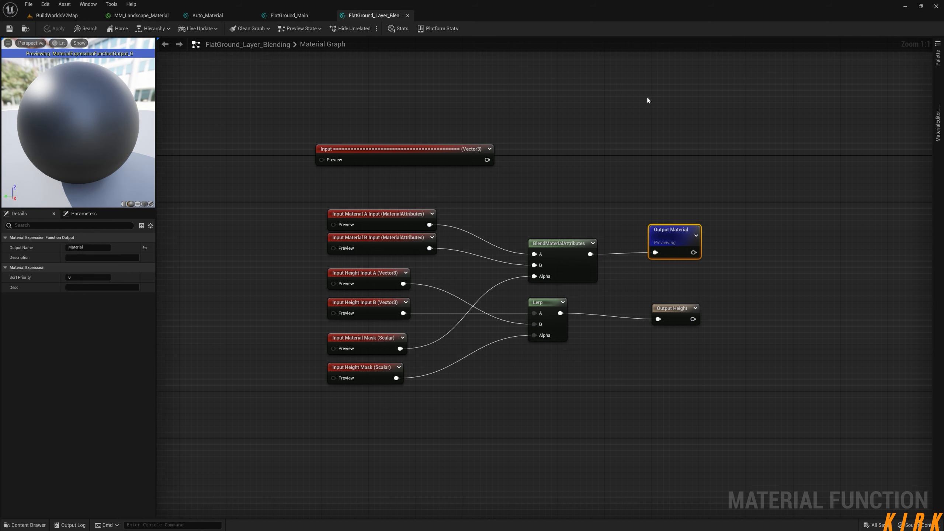
pyautogui.click(408, 15)
# - Examine the node graph inside the FlatGround_Mask function, including its edge mask branch, and close it
pyautogui.moveTo(408, 292); pyautogui.dragTo(480, 225, button='right')
pyautogui.doubleClick(480, 225)
pyautogui.moveTo(413, 348); pyautogui.dragTo(745, 321, button='right')
pyautogui.scroll(-2, 676, 323)
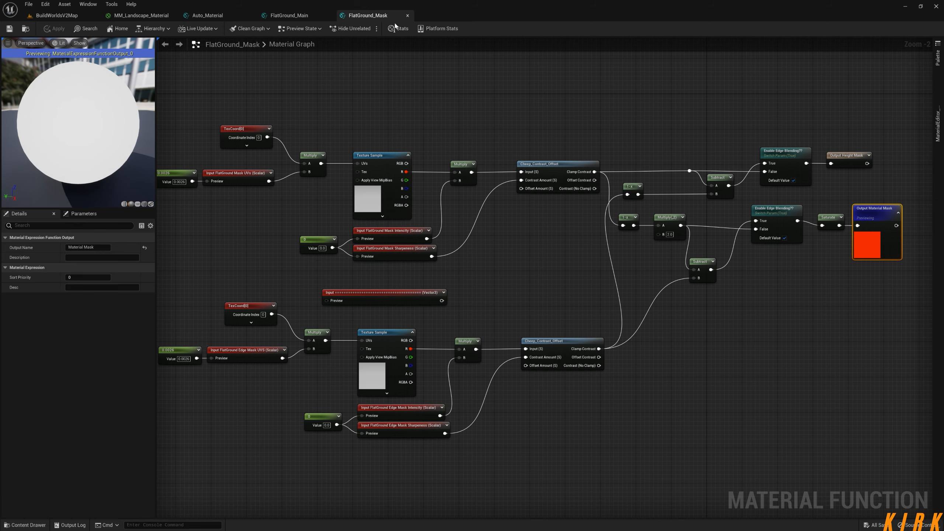
pyautogui.click(407, 16)
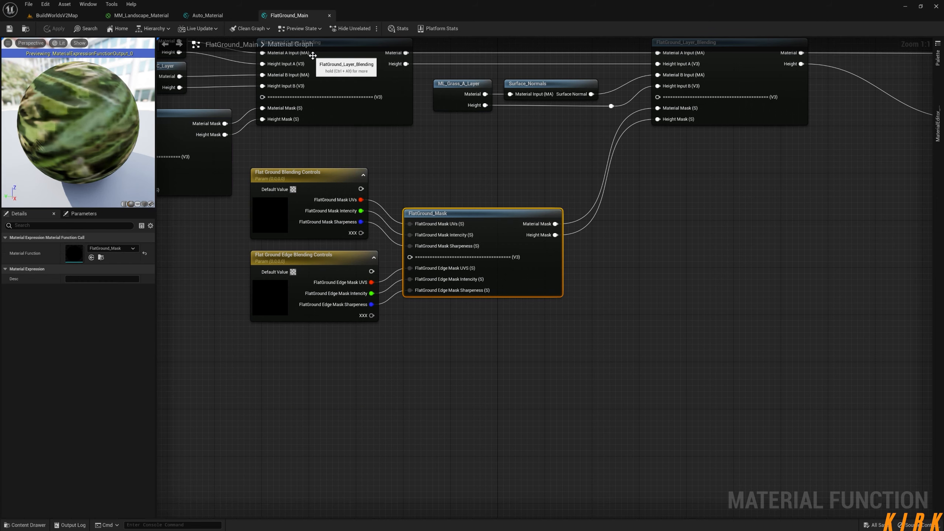
# - Browse the Megascans texture folders, viewing the desert sand, forest floor, mulch, path and gouged rock cliff sets
pyautogui.moveTo(530, 210); pyautogui.dragTo(564, 259, button='right')
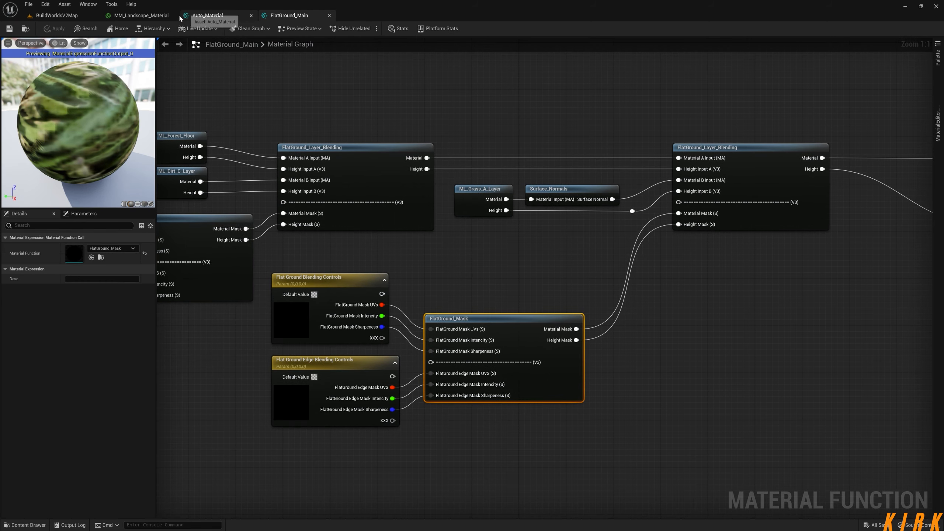
pyautogui.click(26, 525)
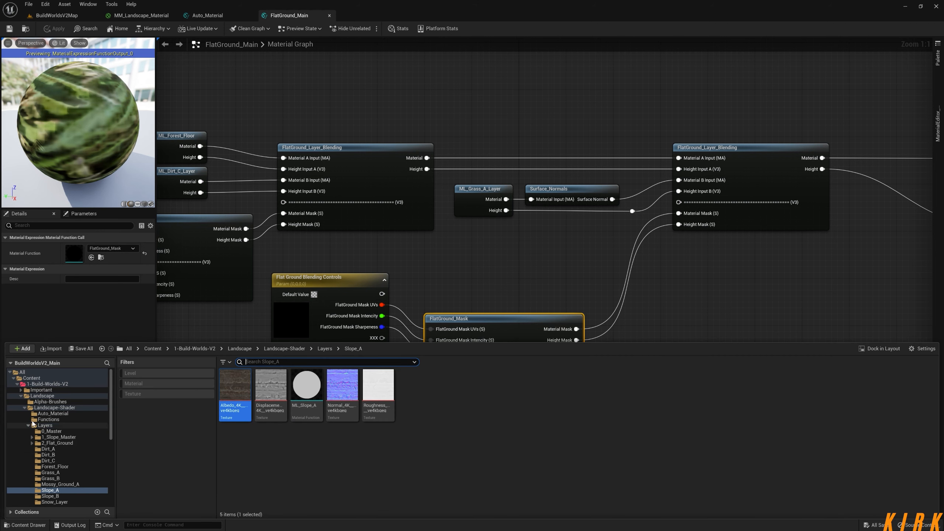
pyautogui.click(25, 407)
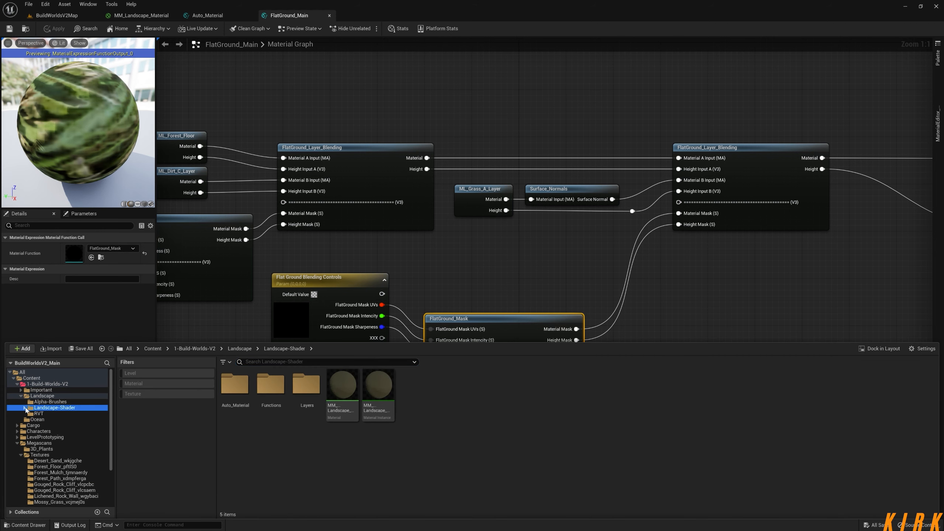
pyautogui.click(57, 461)
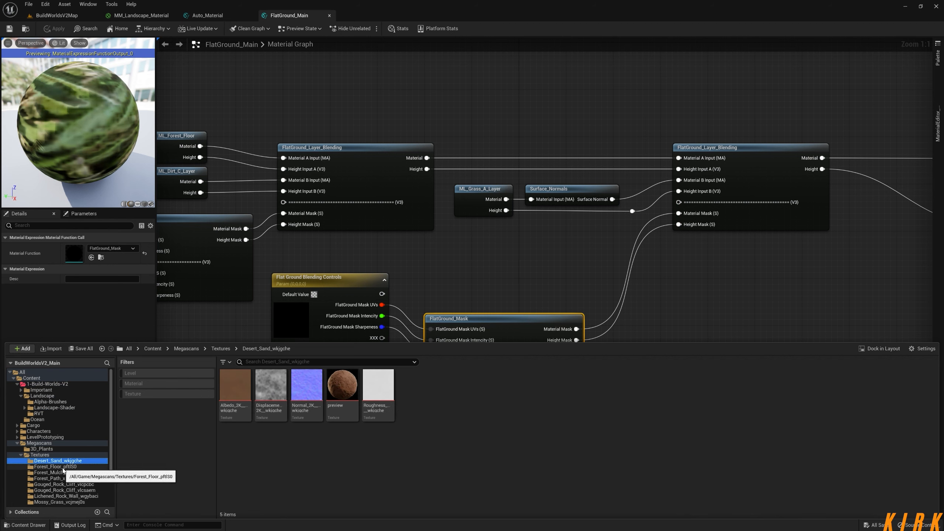
pyautogui.click(63, 468)
pyautogui.click(62, 473)
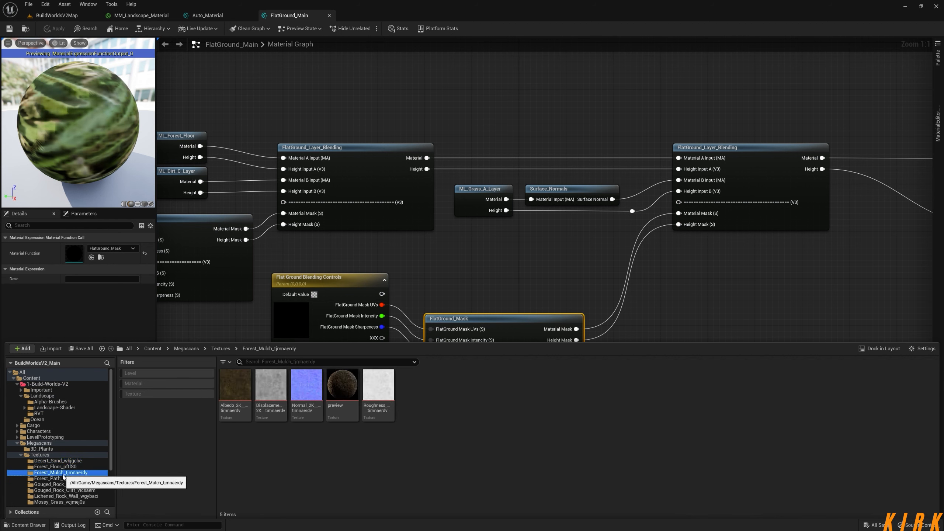
pyautogui.click(61, 479)
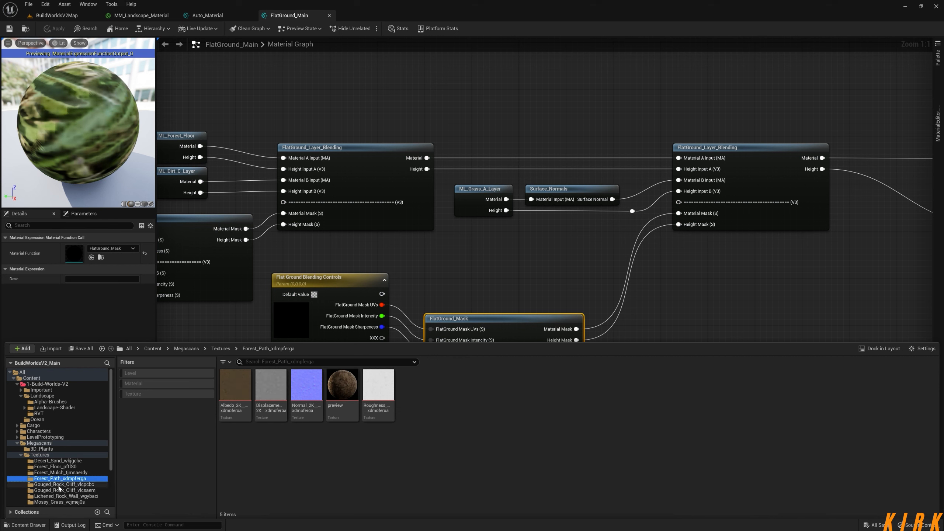
pyautogui.click(58, 485)
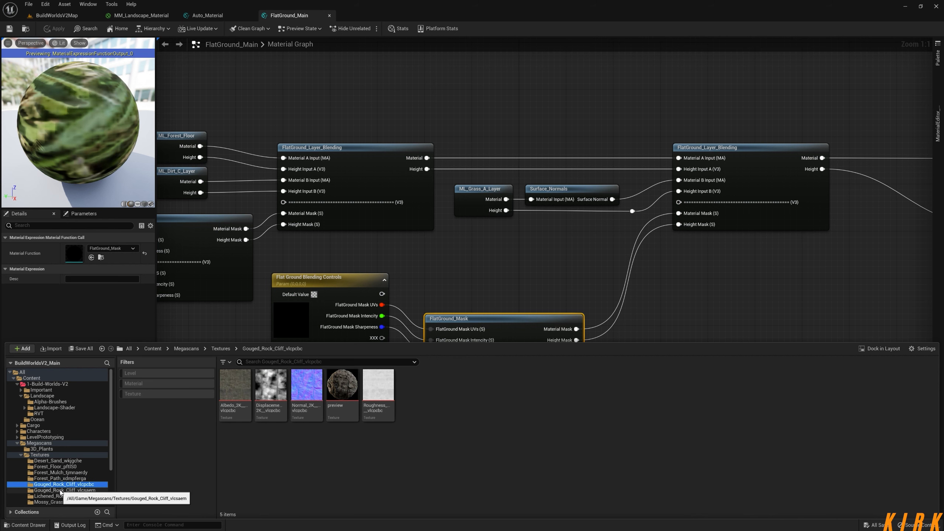
pyautogui.click(61, 490)
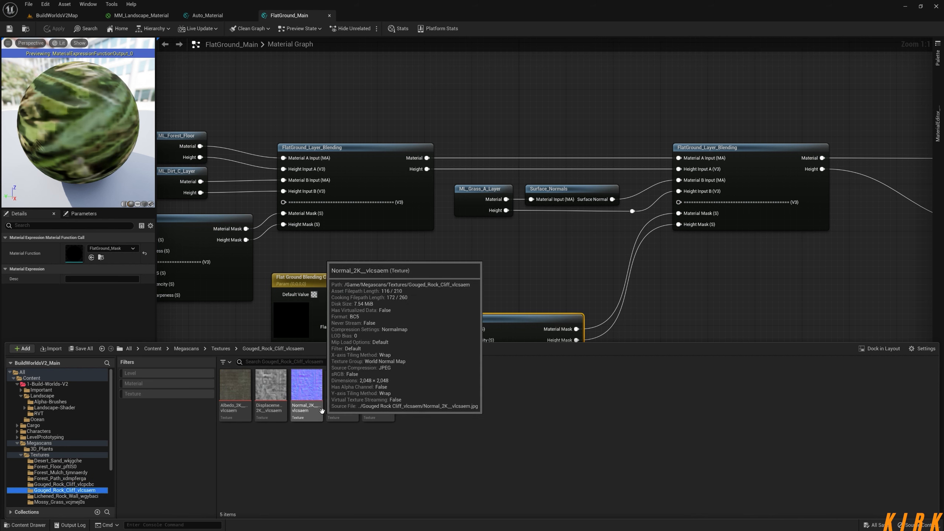
# - Create a folder named 3_Forest_Biome inside the Layers folder of Landscape-Shader
pyautogui.click(47, 384)
pyautogui.doubleClick(264, 393)
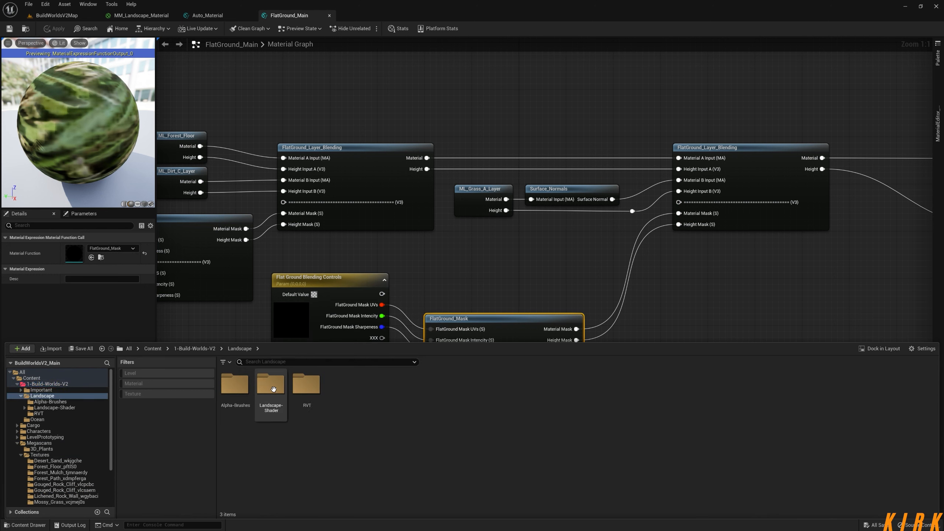
pyautogui.doubleClick(276, 391)
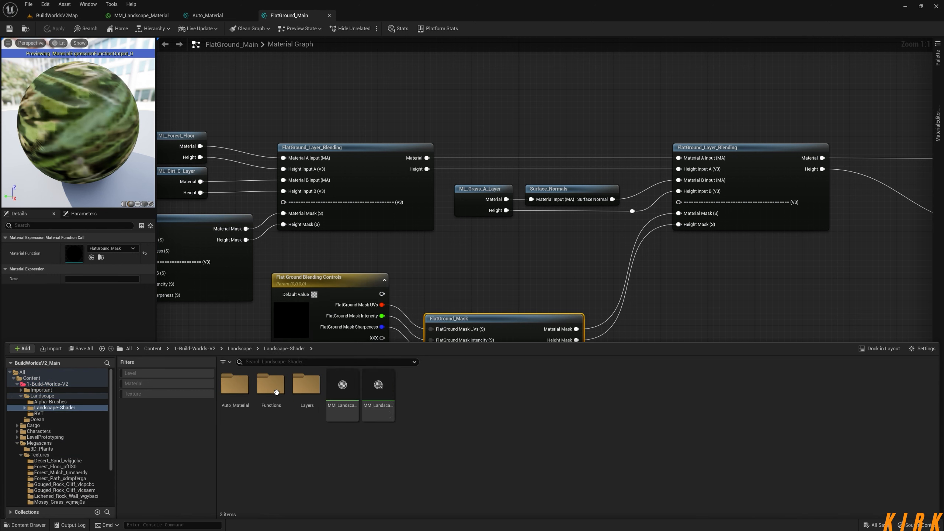
pyautogui.doubleClick(306, 386)
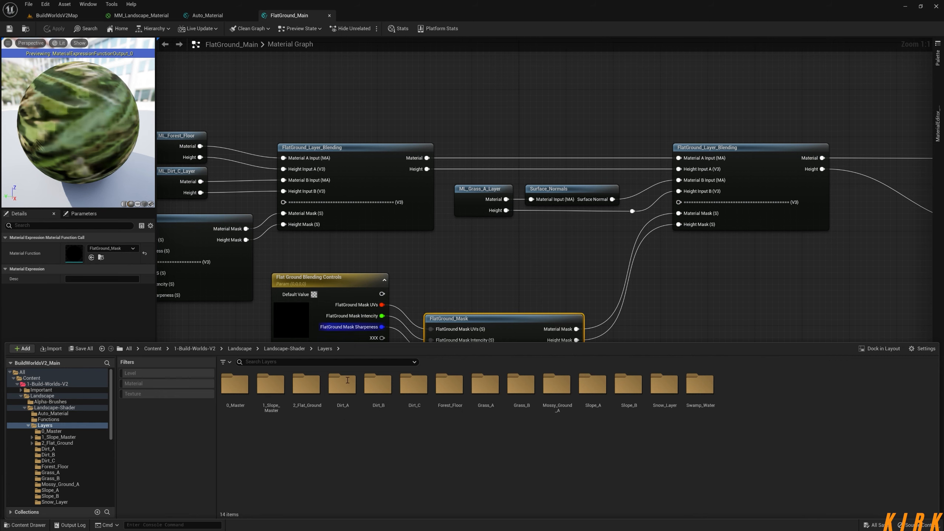
pyautogui.moveTo(403, 291); pyautogui.dragTo(468, 270, button='right')
pyautogui.scroll(-3, 468, 270)
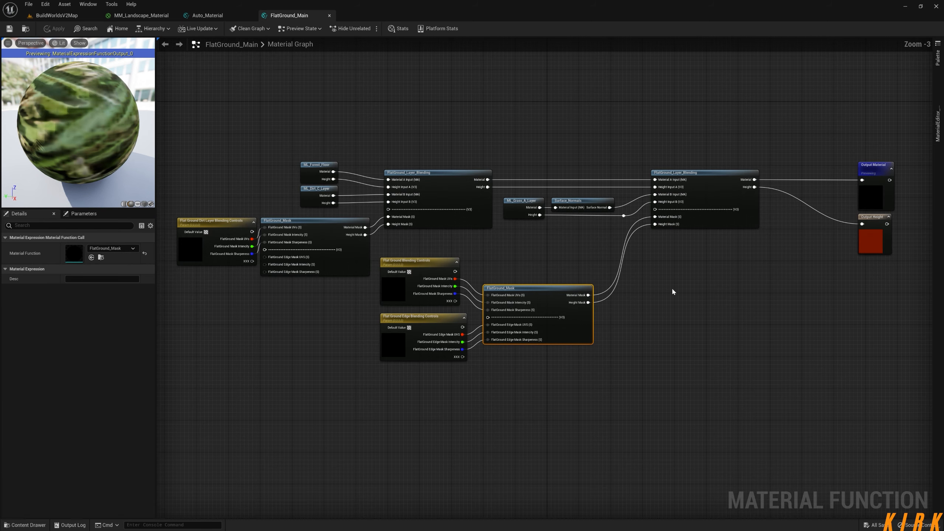
pyautogui.click(40, 529)
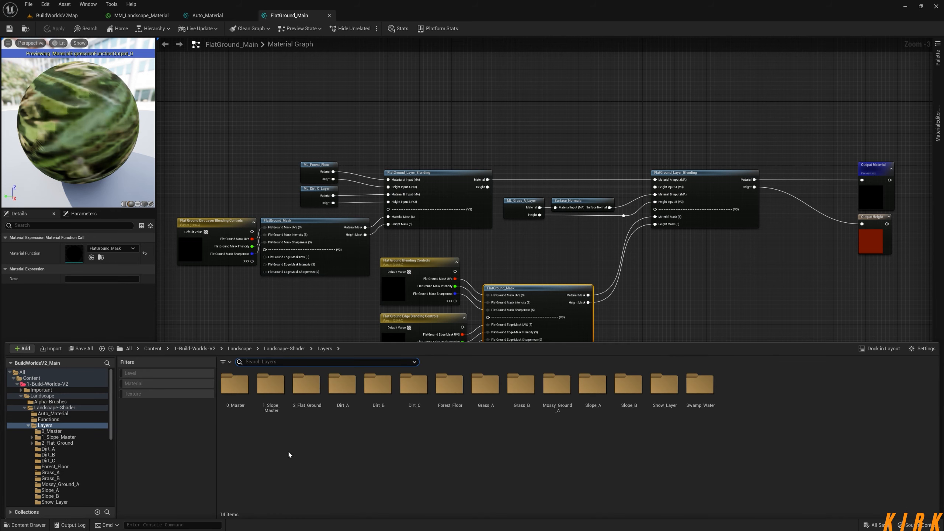
pyautogui.rightClick(470, 459)
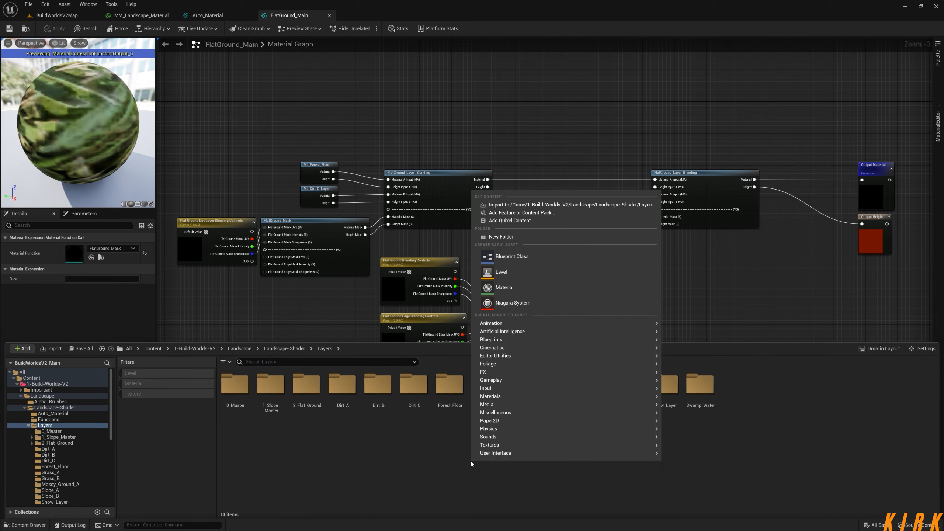
pyautogui.click(540, 237)
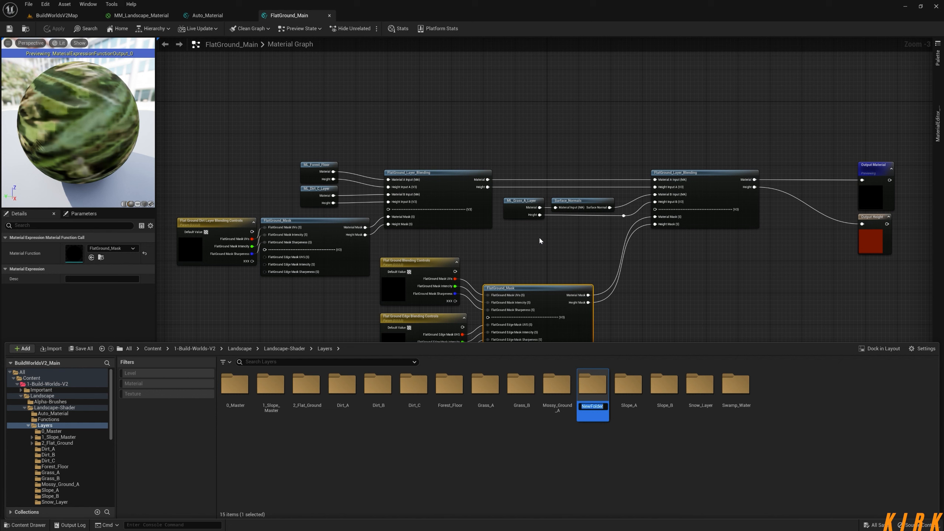
pyautogui.write('3')
pyautogui.write('_Forest_Biome')
pyautogui.press('Return')
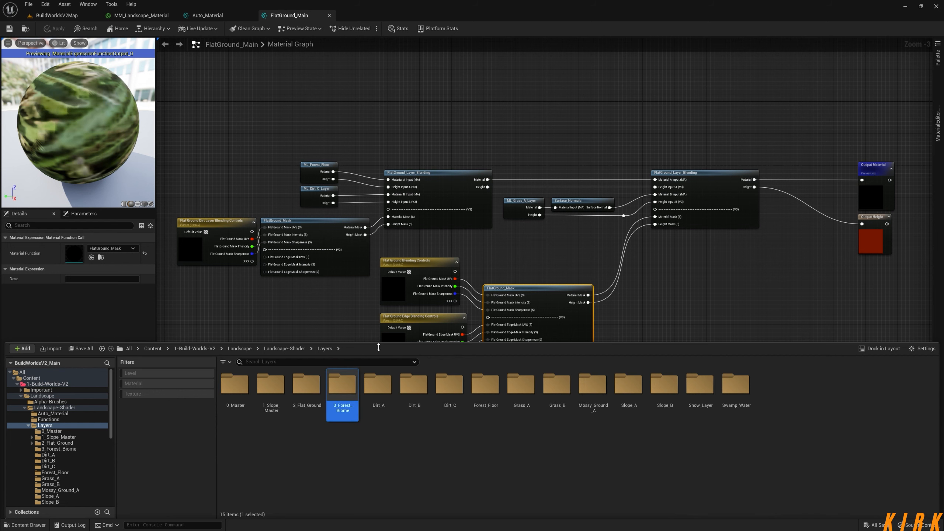
# - Create a material function named Forest_Biome inside the 3_Forest_Biome folder
pyautogui.doubleClick(344, 385)
pyautogui.rightClick(302, 400)
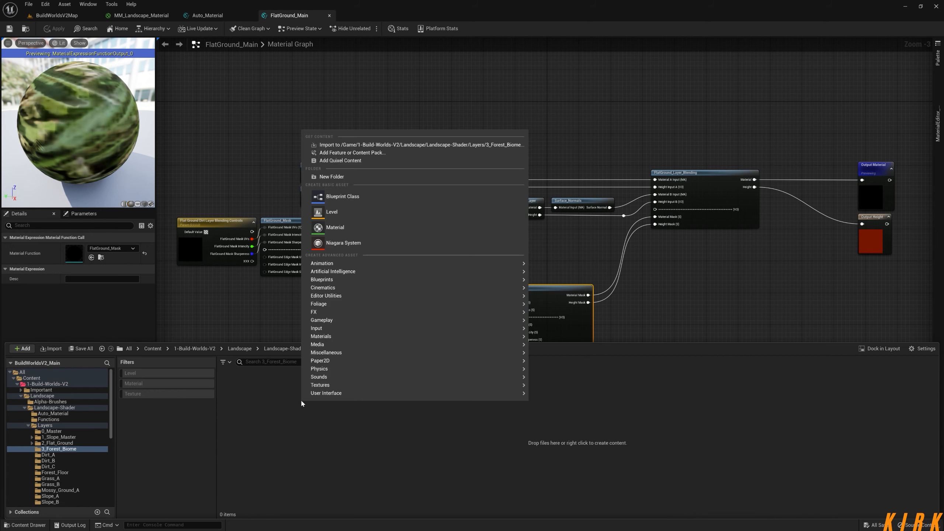
pyautogui.moveTo(345, 337)
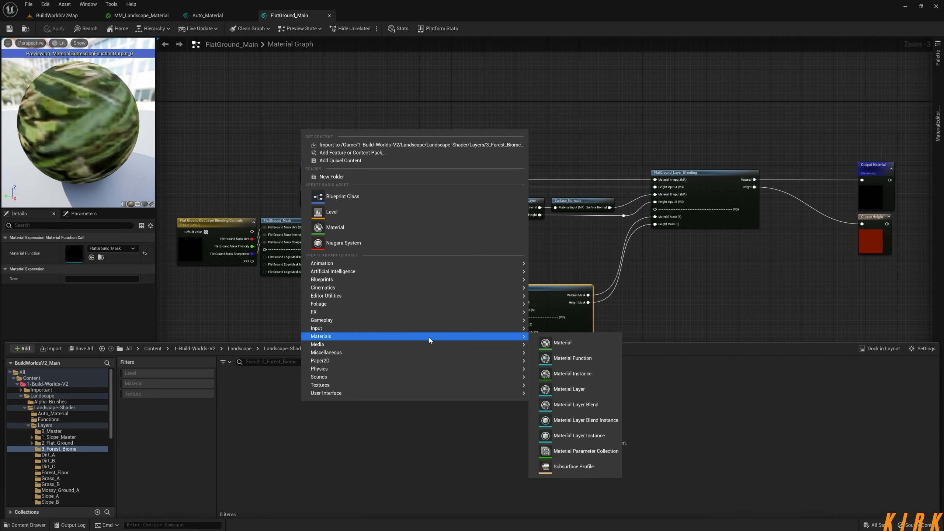
pyautogui.click(576, 358)
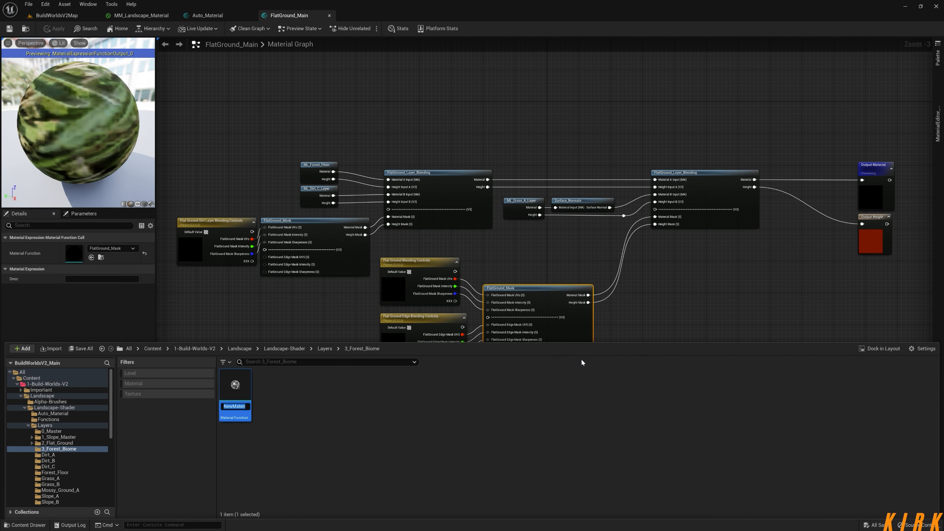
pyautogui.write('Fo')
pyautogui.write('rest_Biom')
pyautogui.write('e')
pyautogui.press('Return')
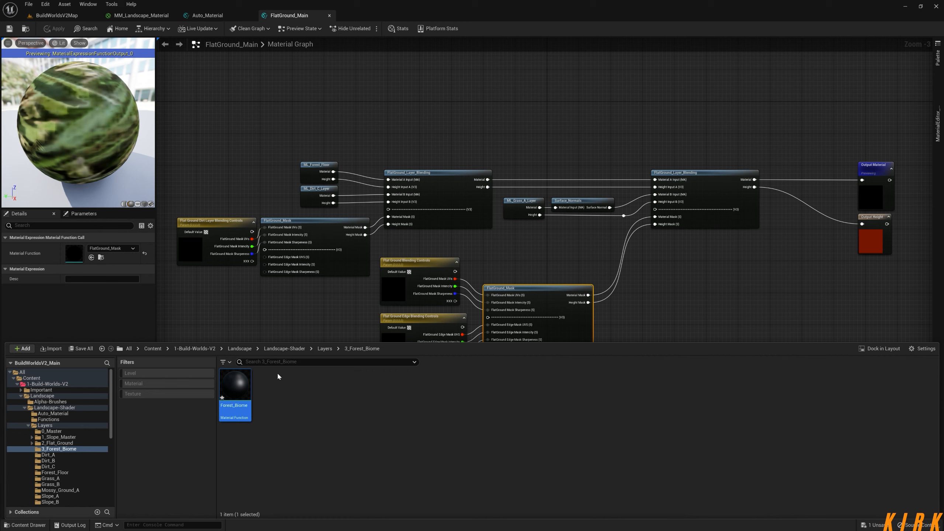
# - Add the Forest_Biome function to the MM_Landscape_Material graph, below the Auto Material group
pyautogui.click(141, 15)
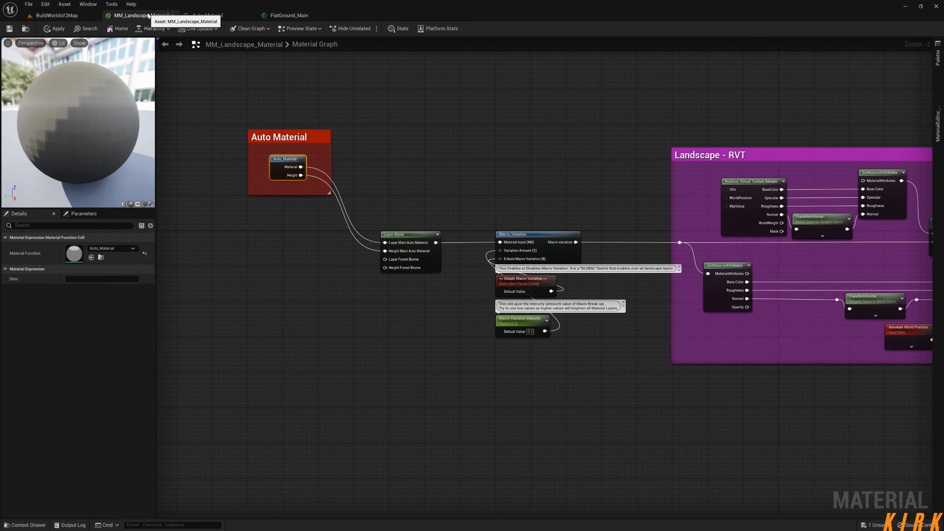
pyautogui.click(26, 525)
pyautogui.moveTo(234, 387); pyautogui.dragTo(269, 247)
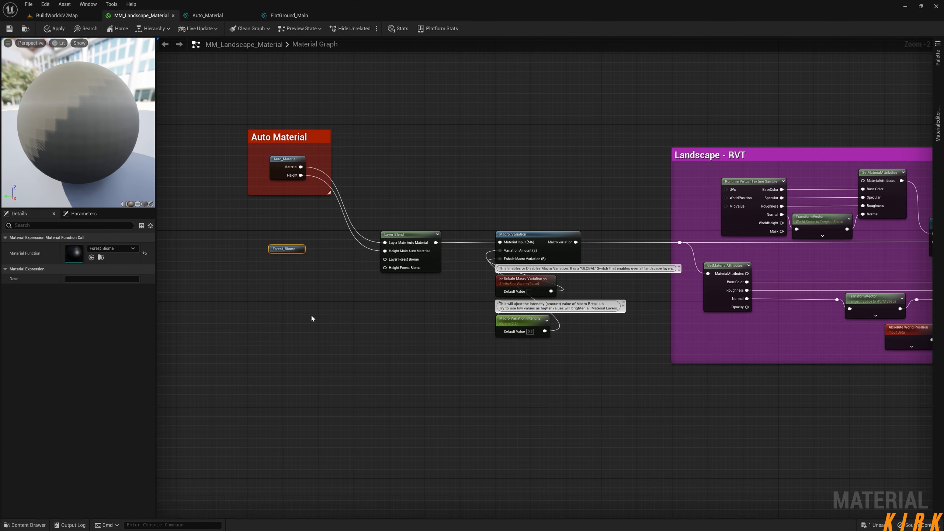
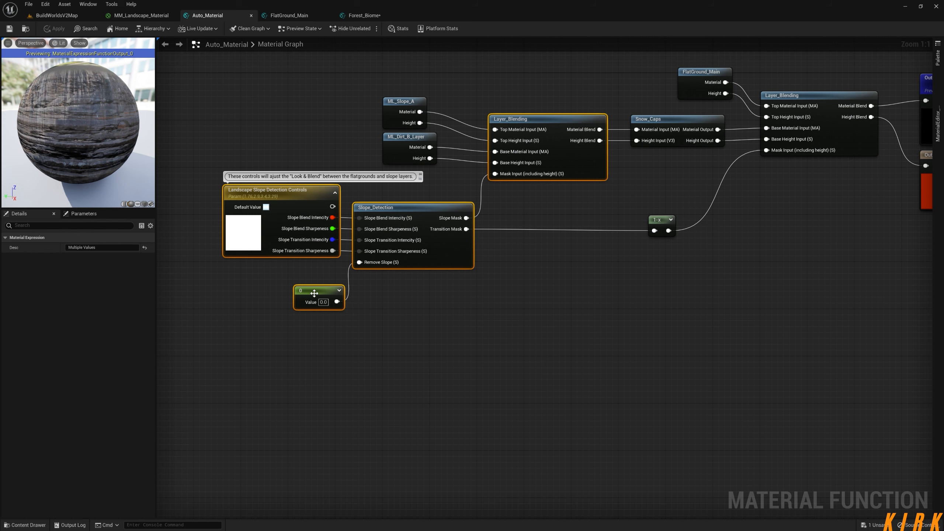
# - Paste the Layer_Blending, Slope_Detection, slope controls and constant nodes copied from Auto_Material into the Forest_Biome graph
pyautogui.click(364, 15)
pyautogui.click(323, 292)
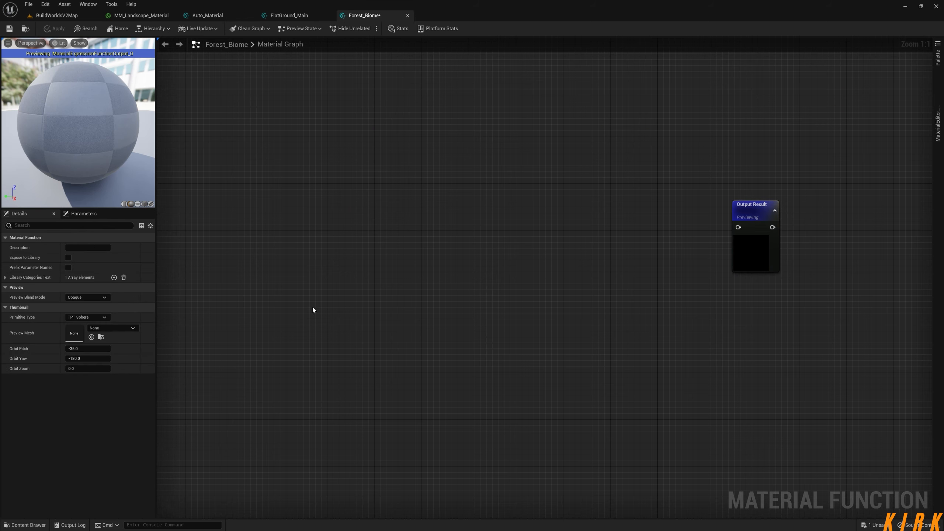
pyautogui.moveTo(323, 293); pyautogui.dragTo(467, 257, button='right')
pyautogui.scroll(-4, 384, 288)
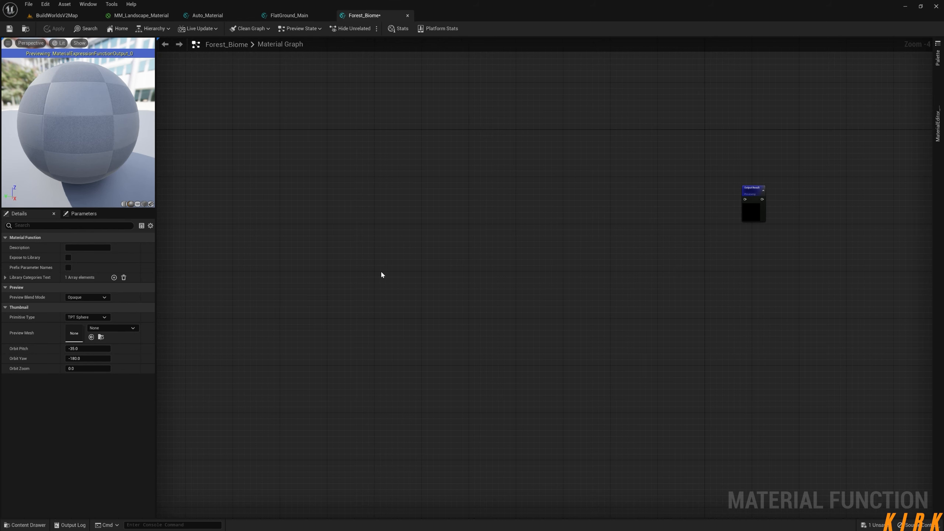
pyautogui.hotkey('ctrl', 'v')
pyautogui.click(448, 129)
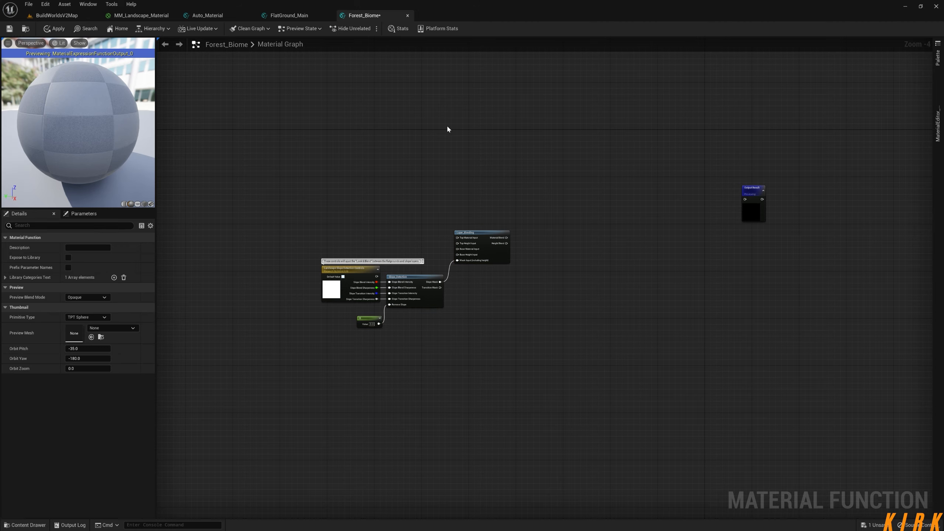
# - Copy the dirt layer blending controls with their FlatGround_Mask and FlatGround_Layer_Blending nodes from FlatGround_Main into the Forest_Biome graph
pyautogui.click(289, 15)
pyautogui.moveTo(638, 131); pyautogui.dragTo(624, 101, button='right')
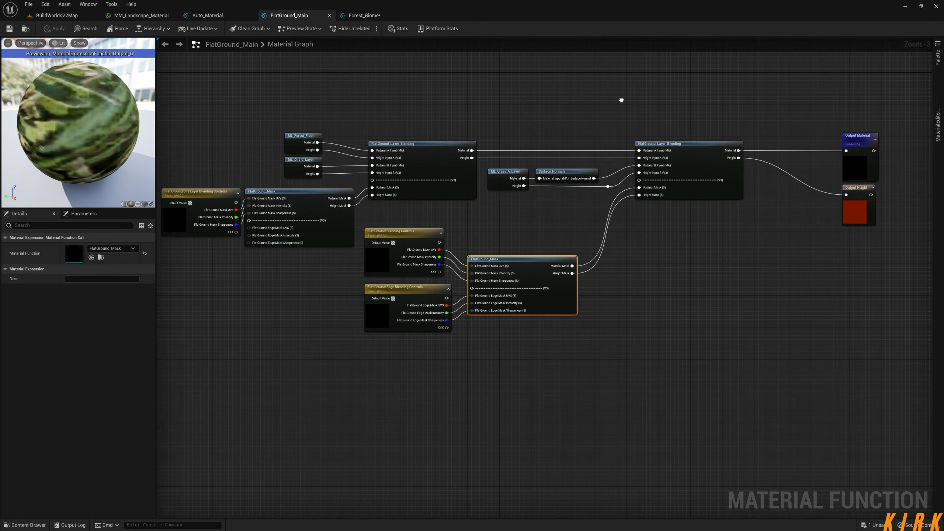
pyautogui.moveTo(302, 279); pyautogui.dragTo(349, 278, button='right')
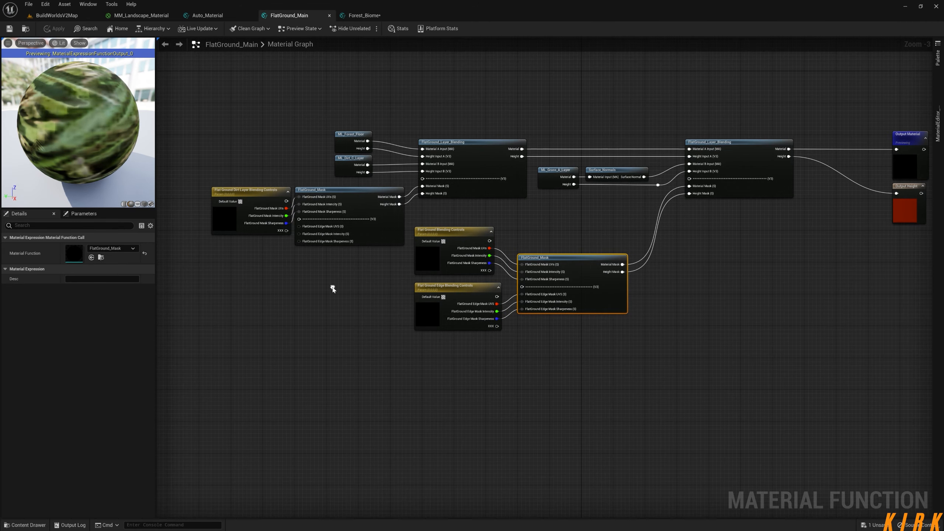
pyautogui.click(254, 199)
pyautogui.keyDown('ctrl'); pyautogui.click(374, 211); pyautogui.keyUp('ctrl')
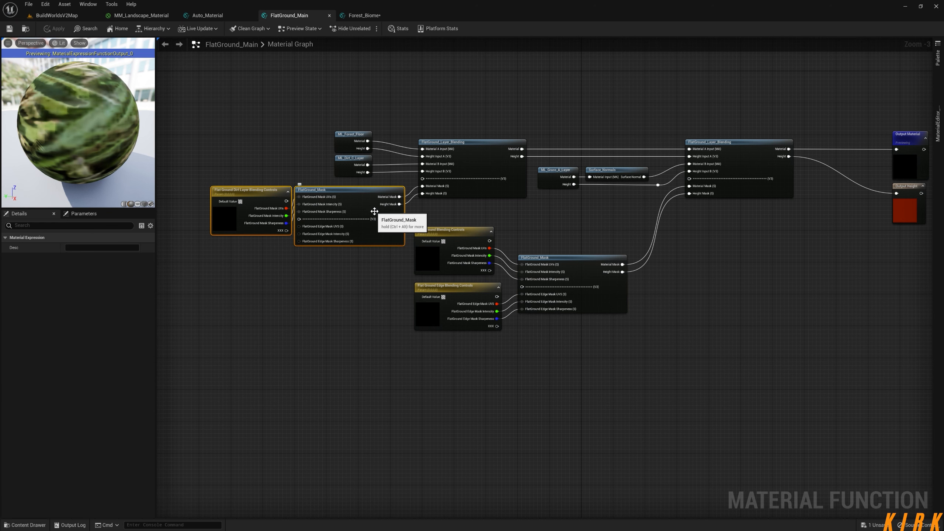
pyautogui.keyDown('ctrl'); pyautogui.click(489, 161); pyautogui.keyUp('ctrl')
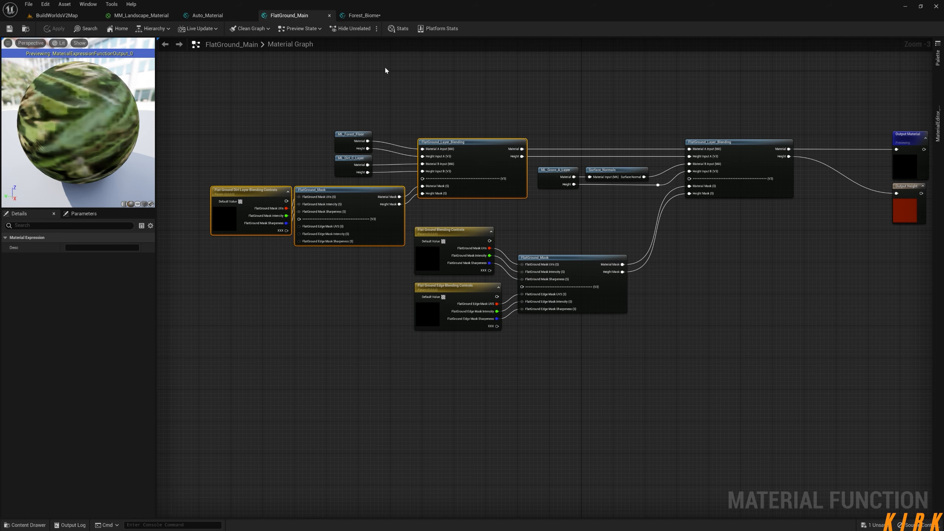
pyautogui.click(363, 16)
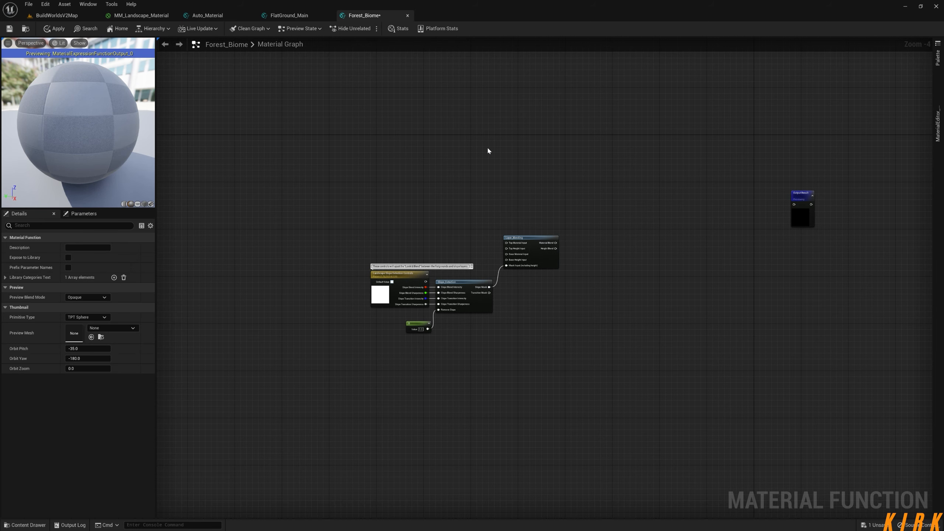
pyautogui.hotkey('ctrl', 'v')
pyautogui.scroll(2, 600, 224)
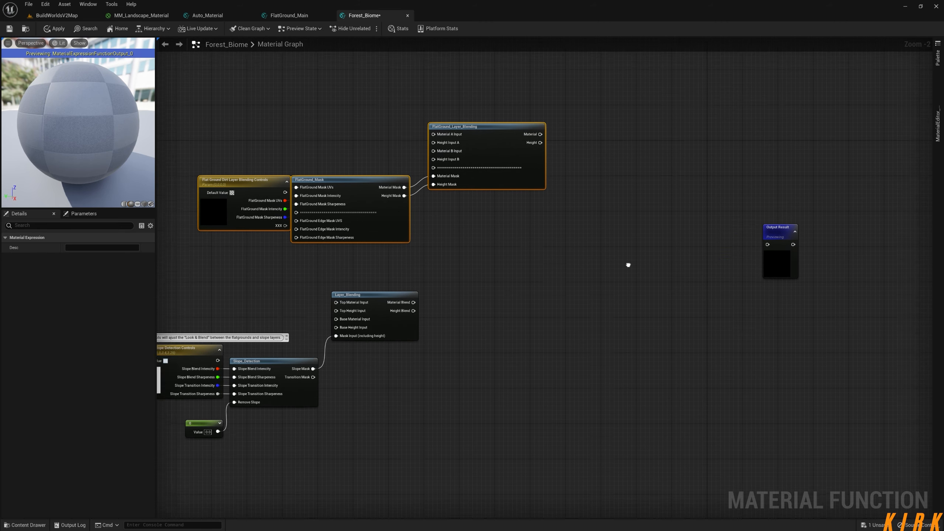
# - Move the Output Result node beside FlatGround_Layer_Blending and connect the blend's Material output to it
pyautogui.moveTo(737, 228); pyautogui.dragTo(610, 123)
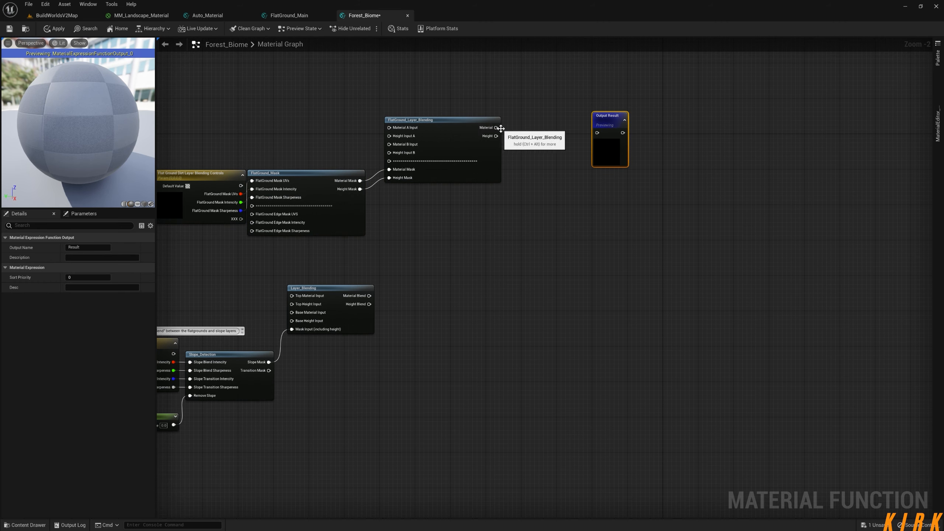
pyautogui.moveTo(496, 128); pyautogui.dragTo(597, 134)
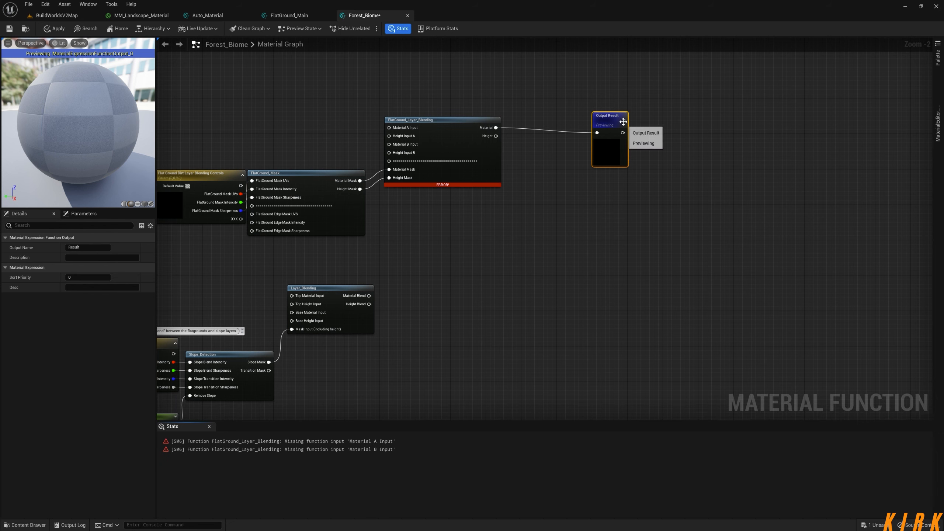
# - Set the output node's name to Forest Material and paste a copy of the node below it
pyautogui.click(91, 247)
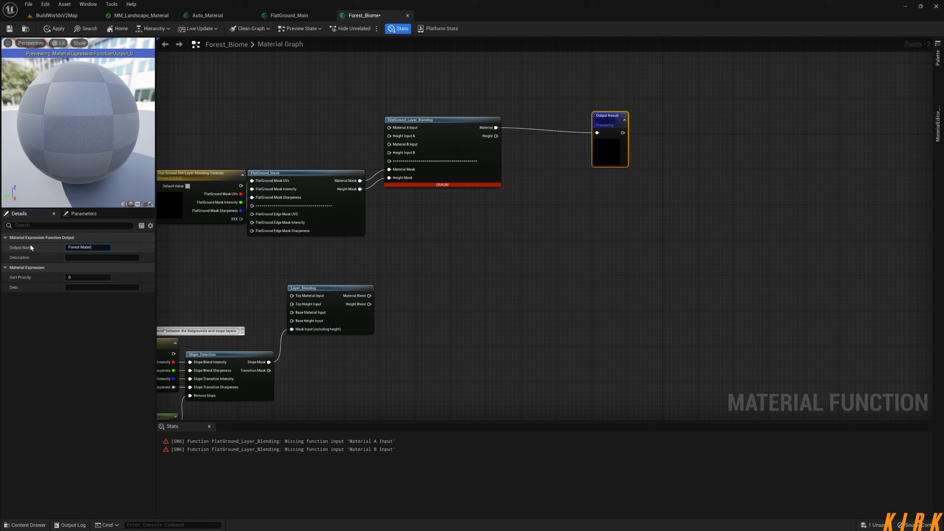
pyautogui.click(521, 227)
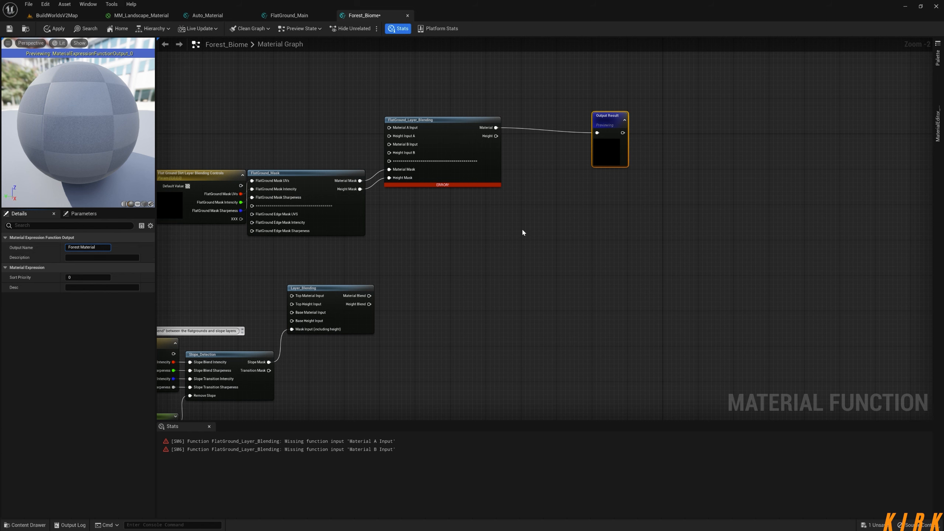
pyautogui.click(619, 125)
pyautogui.hotkey('ctrl', 'c')
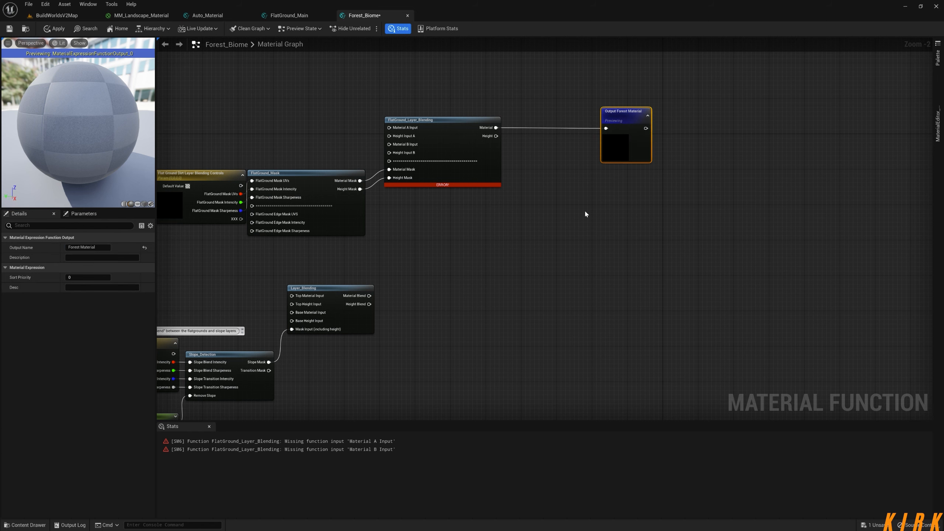
pyautogui.hotkey('ctrl', 'v')
# - Name the copied output node Forest Height and set its sort priority to 1
pyautogui.doubleClick(85, 248)
pyautogui.write('H')
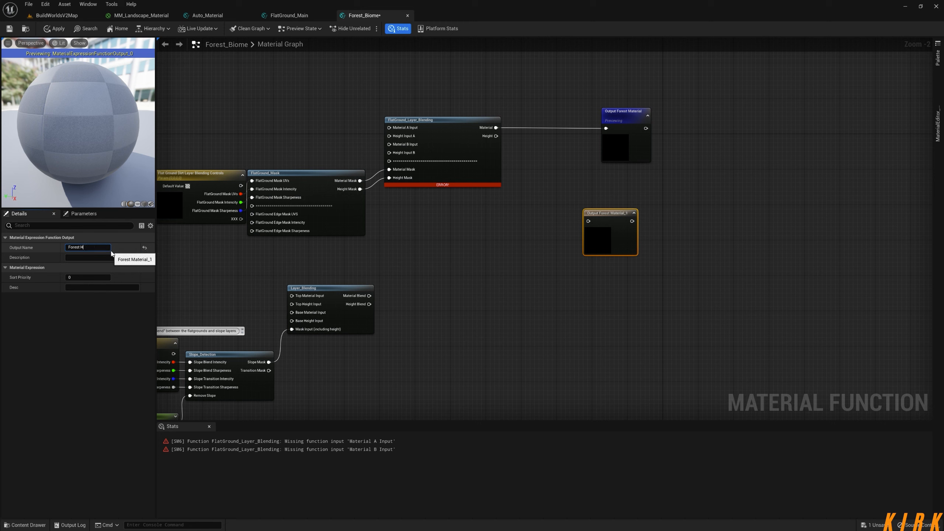
pyautogui.write('eight')
pyautogui.press('Tab')
pyautogui.press('Tab')
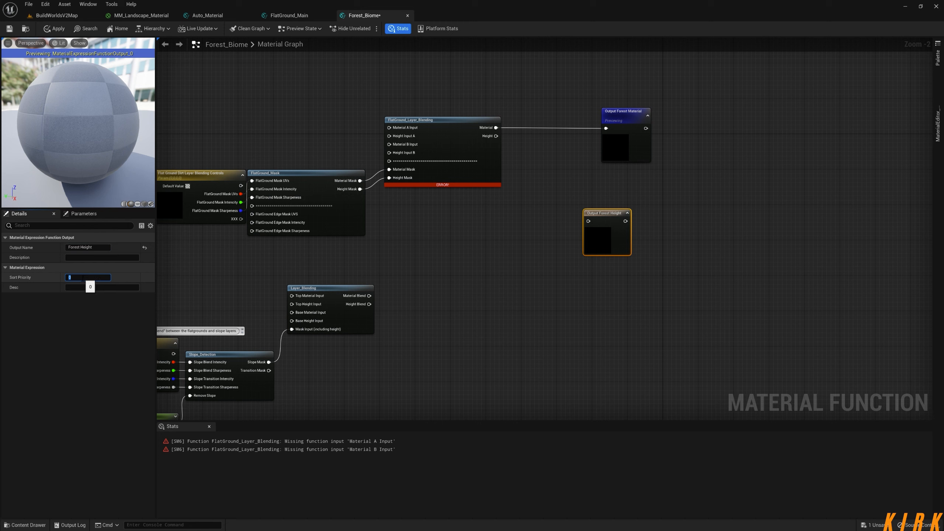
pyautogui.click(580, 274)
# - Place the Forest Height output directly beneath Forest Material and connect FlatGround_Layer_Blending's Height output to it
pyautogui.moveTo(600, 216); pyautogui.dragTo(616, 172)
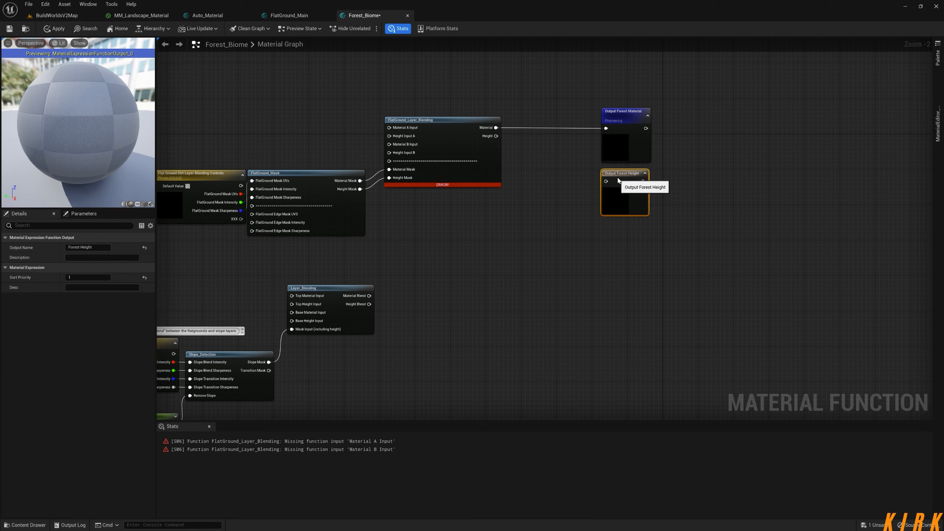
pyautogui.moveTo(496, 135); pyautogui.dragTo(606, 177)
pyautogui.moveTo(539, 240); pyautogui.dragTo(624, 280, button='right')
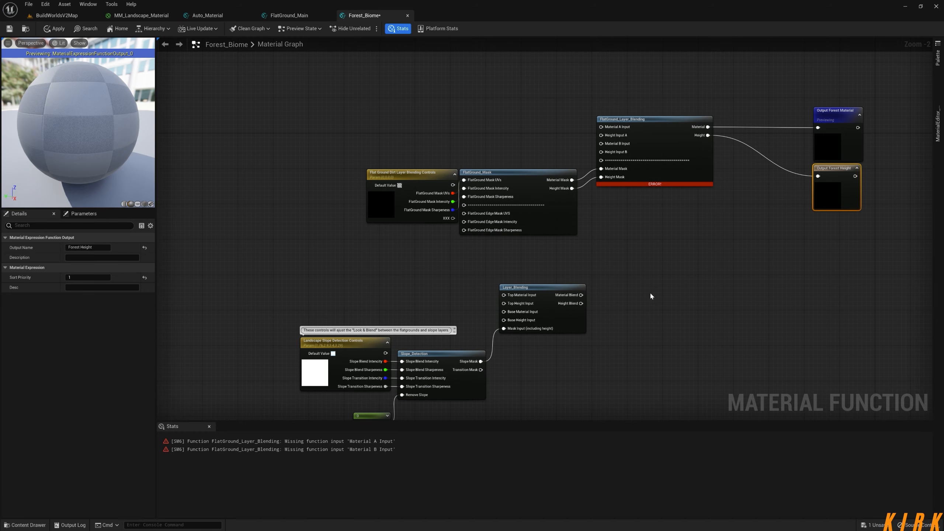
# - Move Layer_Blending near the output nodes and connect its Material Blend to Forest Material and Height Blend to Forest Height
pyautogui.moveTo(695, 327); pyautogui.dragTo(647, 254, button='right')
pyautogui.moveTo(553, 311); pyautogui.dragTo(578, 351, button='right')
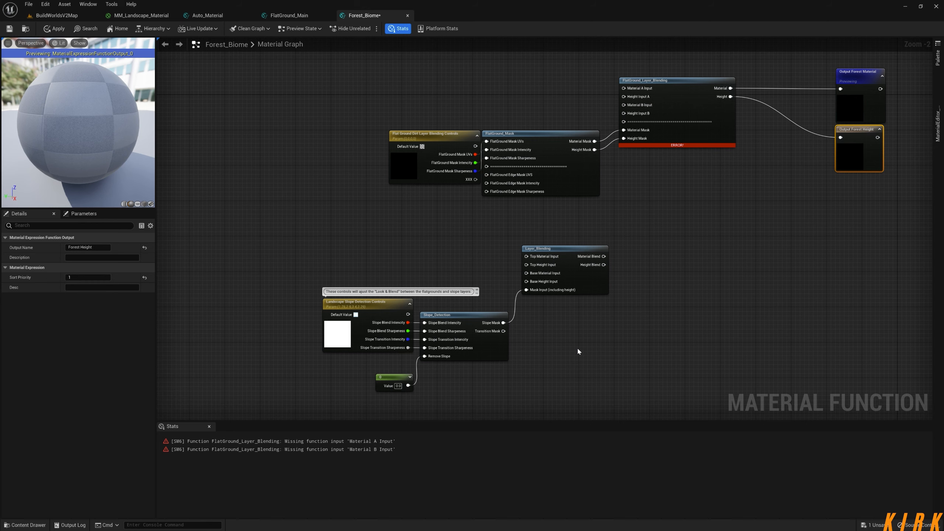
pyautogui.moveTo(715, 265); pyautogui.dragTo(598, 263, button='right')
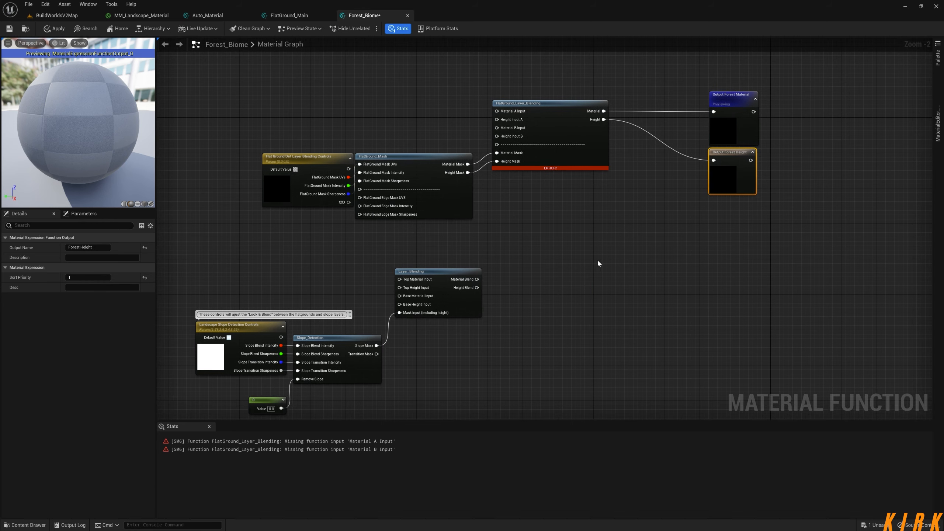
pyautogui.moveTo(446, 271); pyautogui.dragTo(714, 112)
pyautogui.moveTo(714, 162); pyautogui.dragTo(663, 222)
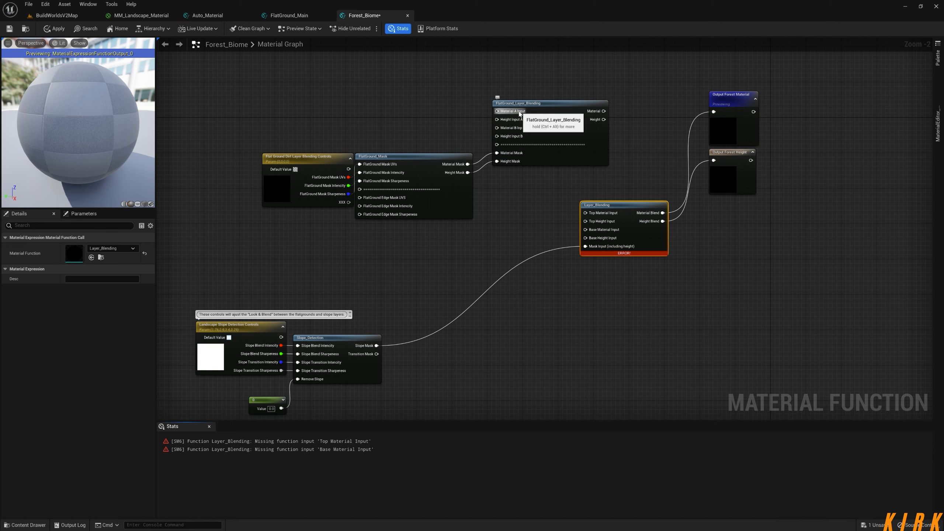
# - Shift the dirt layer blending controls, FlatGround_Mask and FlatGround_Layer_Blending together, farther away from the output nodes
pyautogui.moveTo(524, 85); pyautogui.dragTo(291, 224)
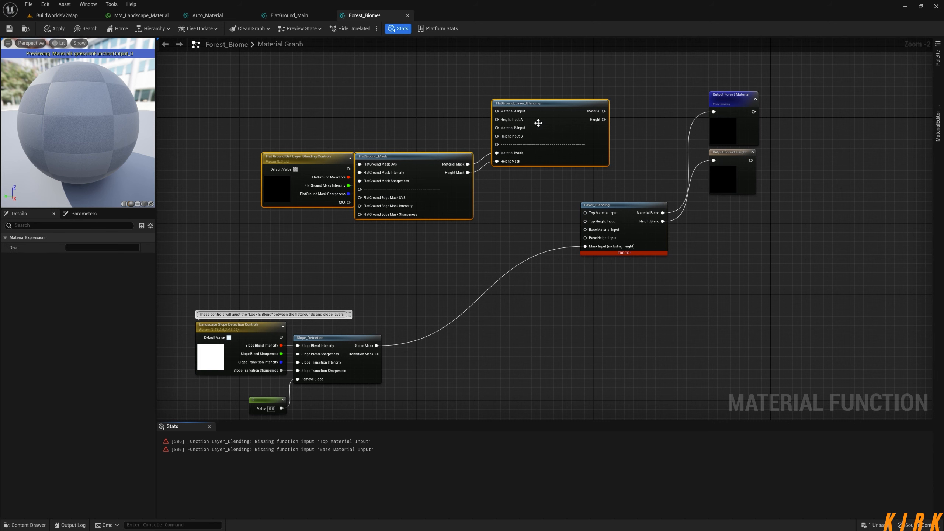
pyautogui.moveTo(538, 104); pyautogui.dragTo(427, 104)
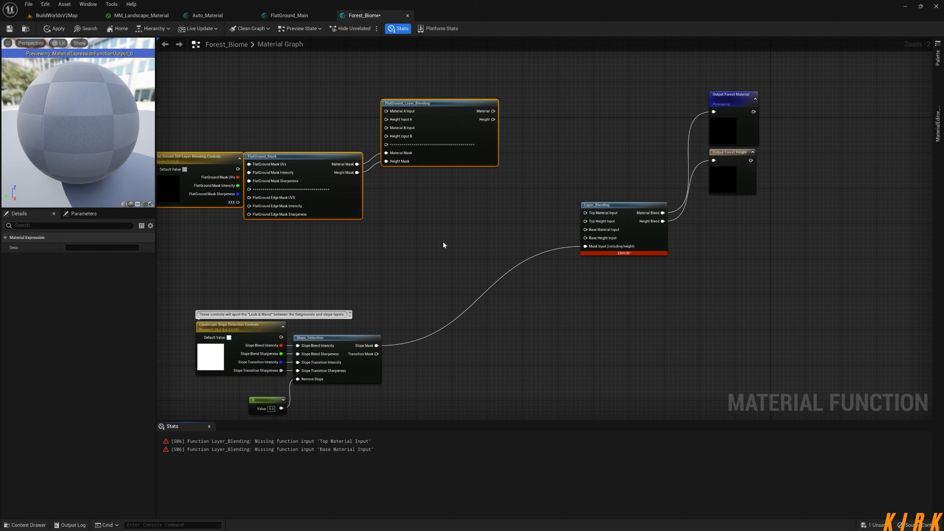
pyautogui.click(495, 225)
# - Connect FlatGround_Layer_Blending's Material and Height to Layer_Blending's Top inputs, and move both output nodes level with Layer_Blending
pyautogui.moveTo(553, 215); pyautogui.dragTo(483, 195, button='right')
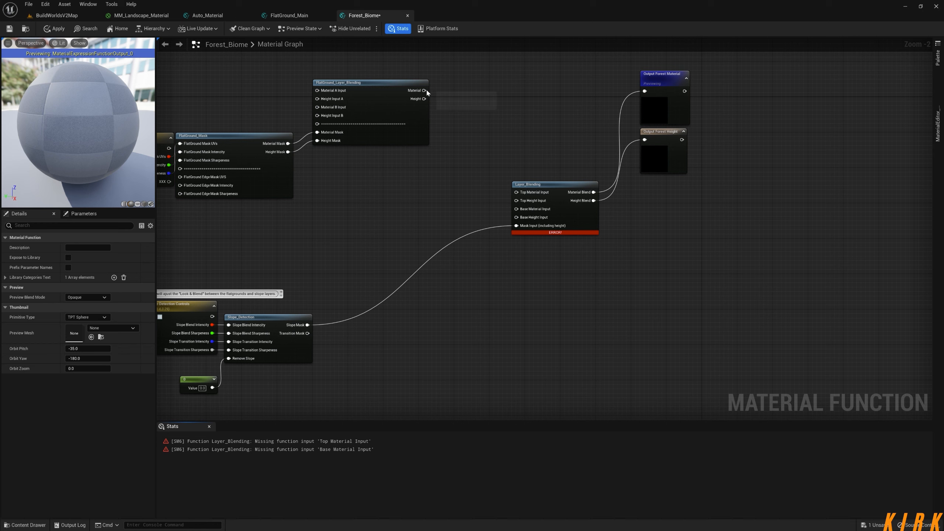
pyautogui.moveTo(424, 91)
pyautogui.mouseDown()
pyautogui.moveTo(545, 149)
pyautogui.moveTo(513, 238)
pyautogui.moveTo(516, 192)
pyautogui.moveTo(443, 140)
pyautogui.moveTo(424, 103)
pyautogui.mouseUp()
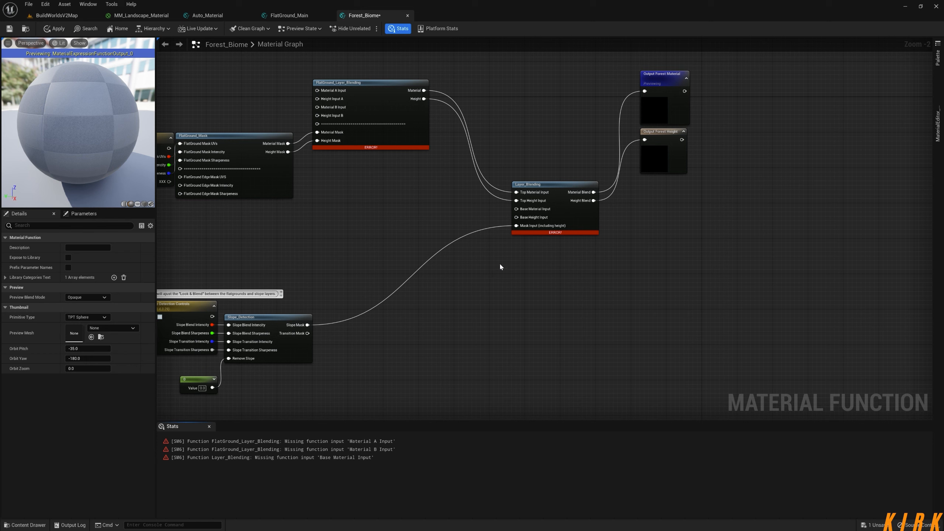
pyautogui.moveTo(727, 95); pyautogui.dragTo(654, 241)
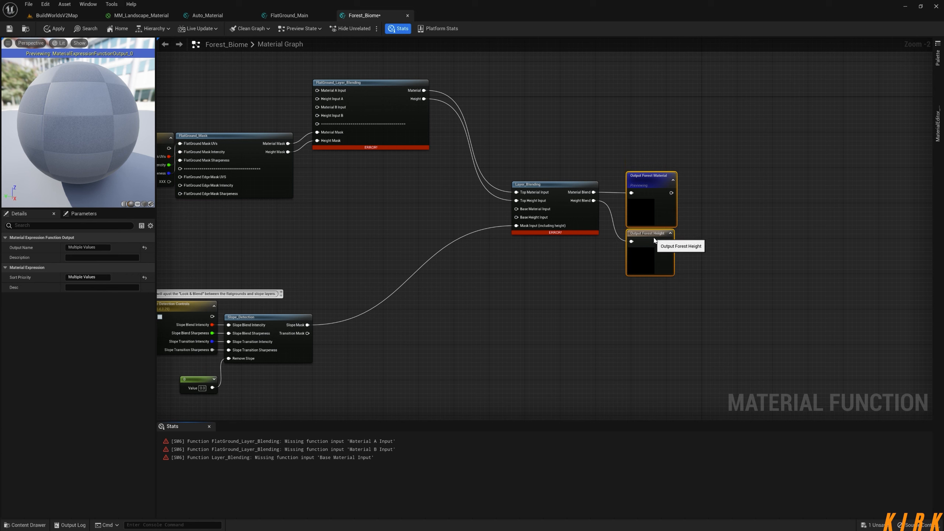
pyautogui.click(631, 315)
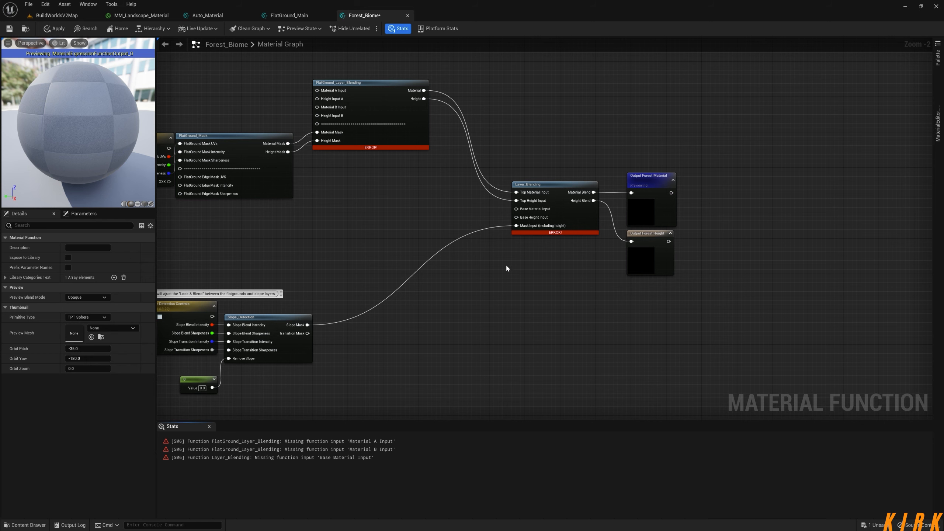
# - Paste a copy of the Layer_Blending node just above the Slope_Detection node
pyautogui.moveTo(471, 287); pyautogui.dragTo(636, 204, button='right')
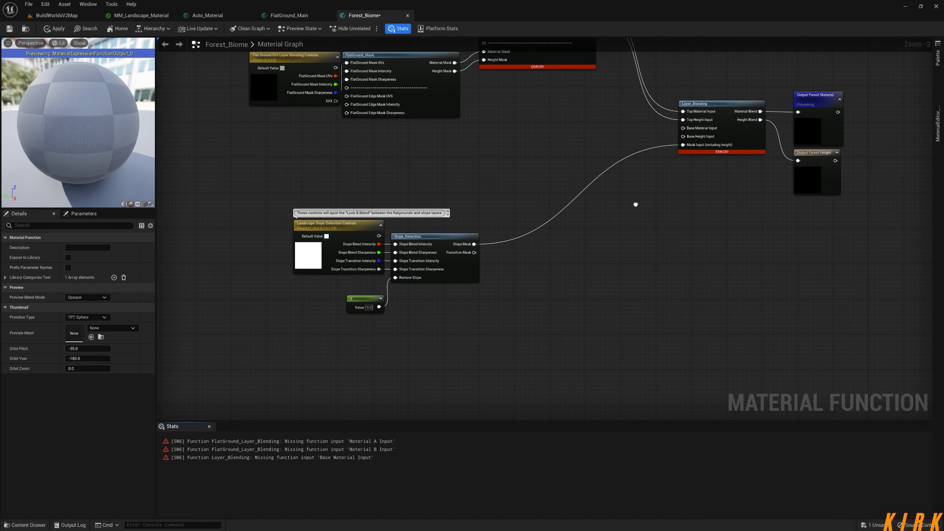
pyautogui.click(695, 127)
pyautogui.hotkey('ctrl', 'c')
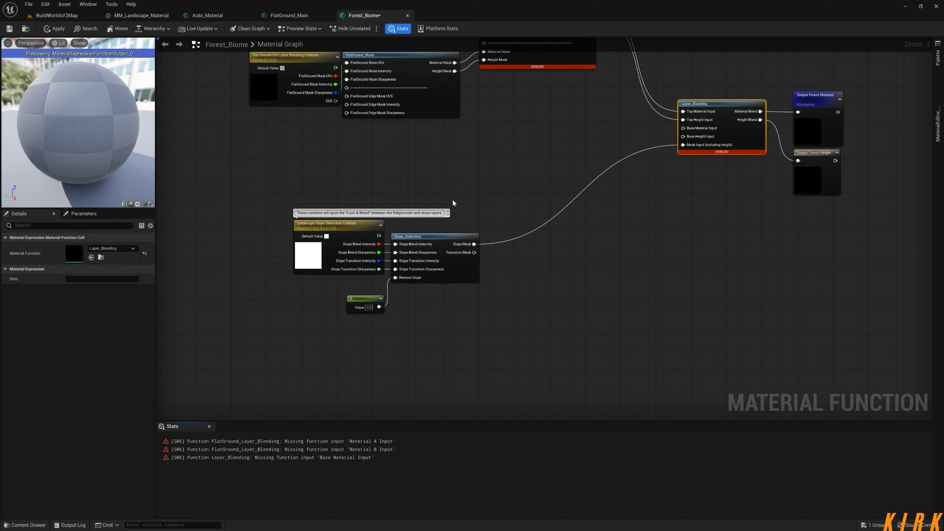
pyautogui.hotkey('ctrl', 'v')
pyautogui.moveTo(452, 199); pyautogui.dragTo(497, 142)
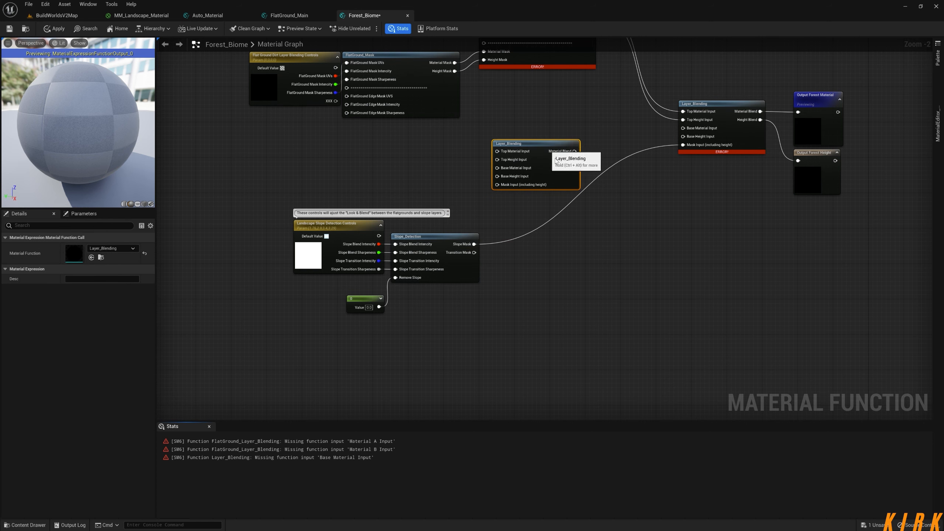
# - Connect the copied Layer_Blending's outputs to the original's Base Material and Base Height inputs, and Slope Mask to the copy's Mask Input
pyautogui.moveTo(574, 151); pyautogui.dragTo(508, 150)
pyautogui.moveTo(705, 104); pyautogui.dragTo(693, 130)
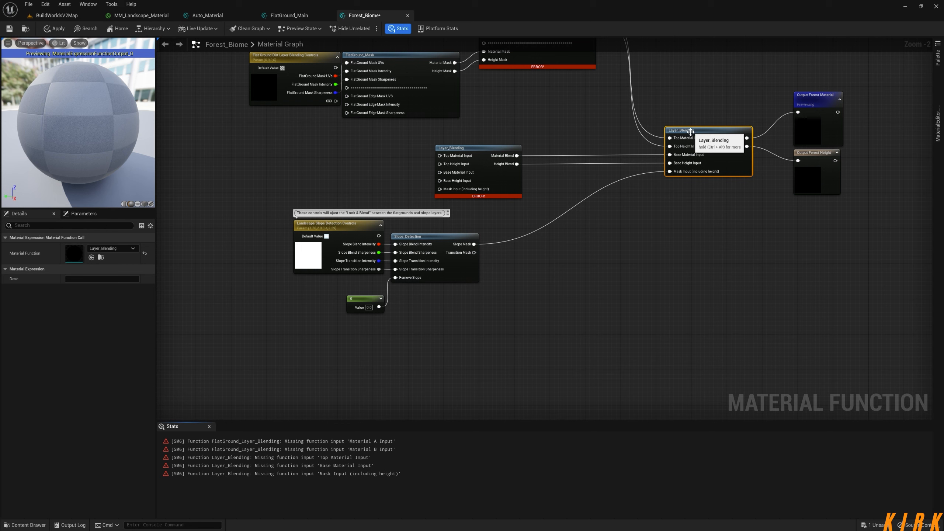
pyautogui.moveTo(413, 226); pyautogui.dragTo(439, 189)
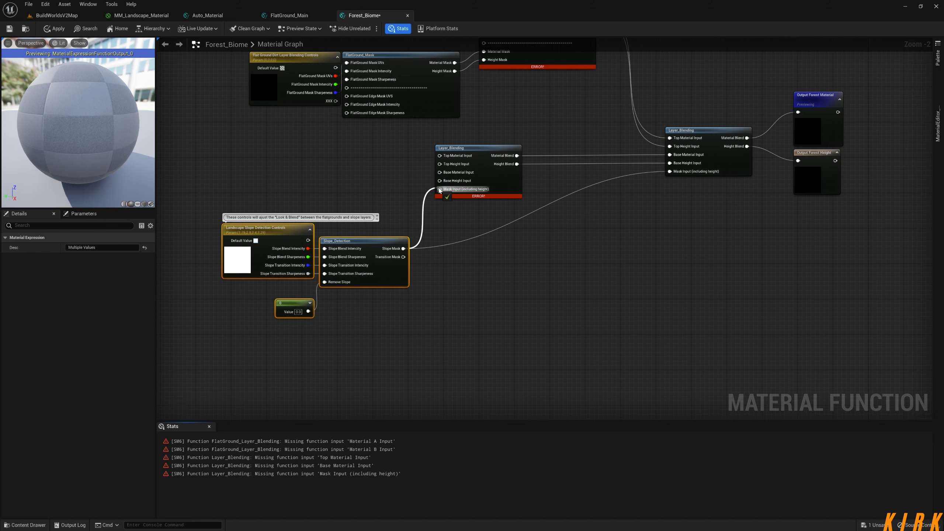
# - Examine in Auto_Material how the 1-x node, the slope and dirt layers and FlatGround_Main feed the two Layer_Blending nodes
pyautogui.click(290, 15)
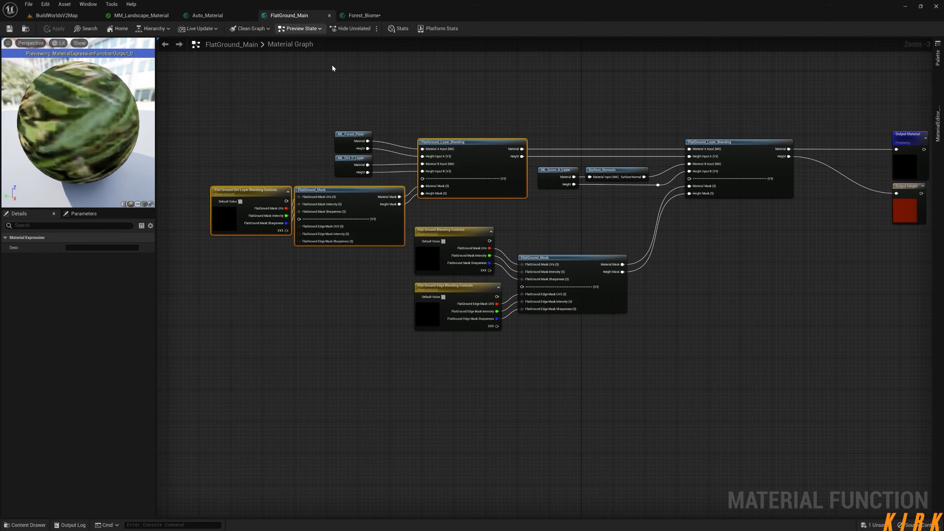
pyautogui.click(225, 17)
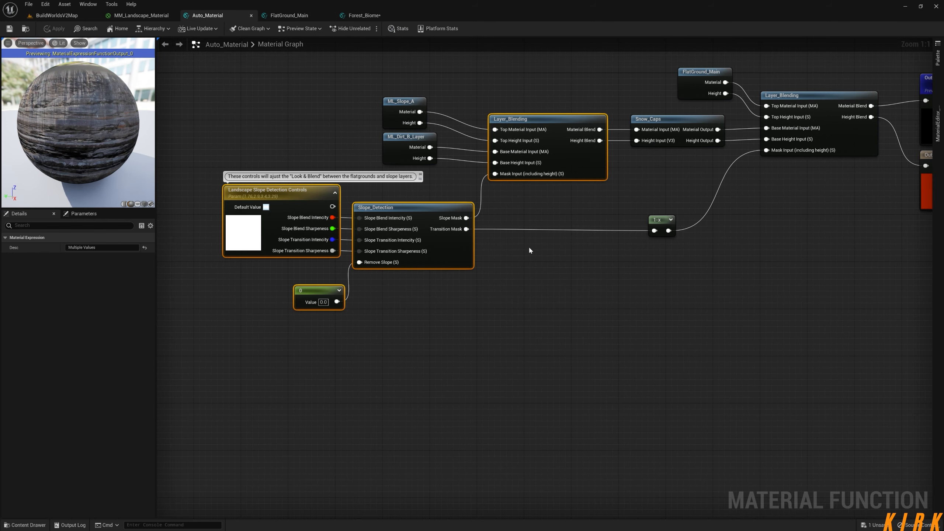
pyautogui.moveTo(692, 196); pyautogui.dragTo(602, 285)
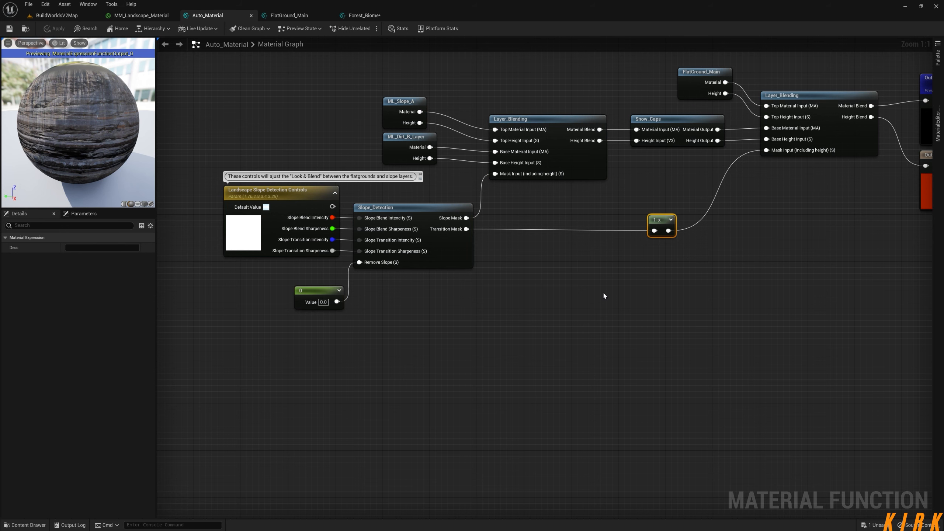
pyautogui.moveTo(762, 230); pyautogui.dragTo(627, 282, button='right')
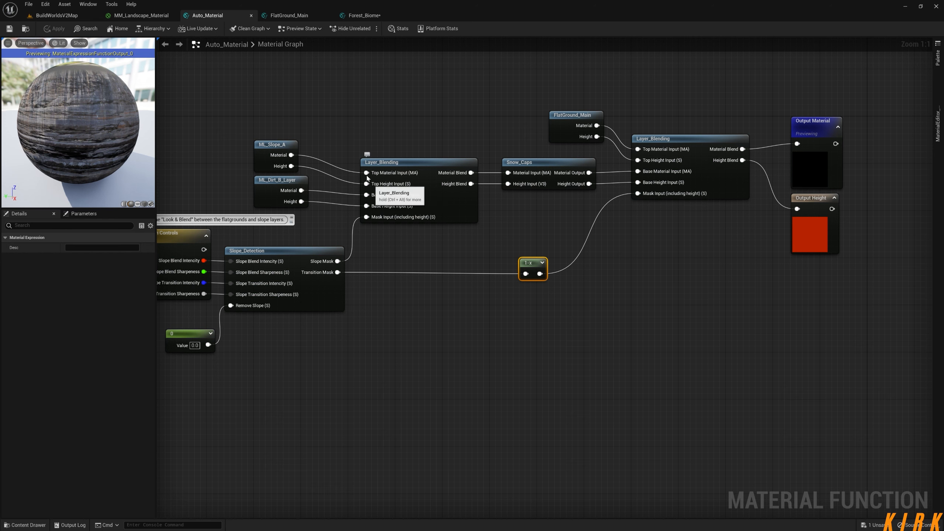
pyautogui.moveTo(320, 128); pyautogui.dragTo(294, 196)
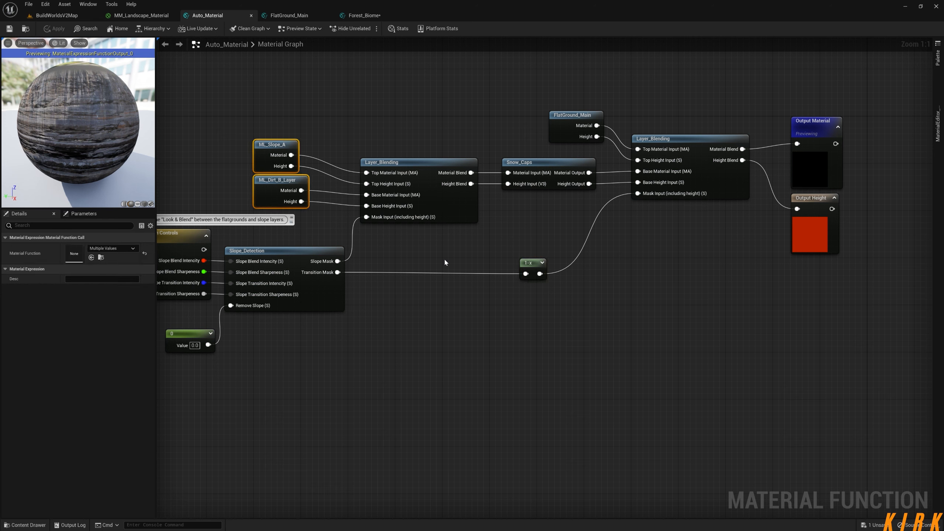
pyautogui.moveTo(604, 119); pyautogui.dragTo(542, 132, button='right')
pyautogui.click(542, 132)
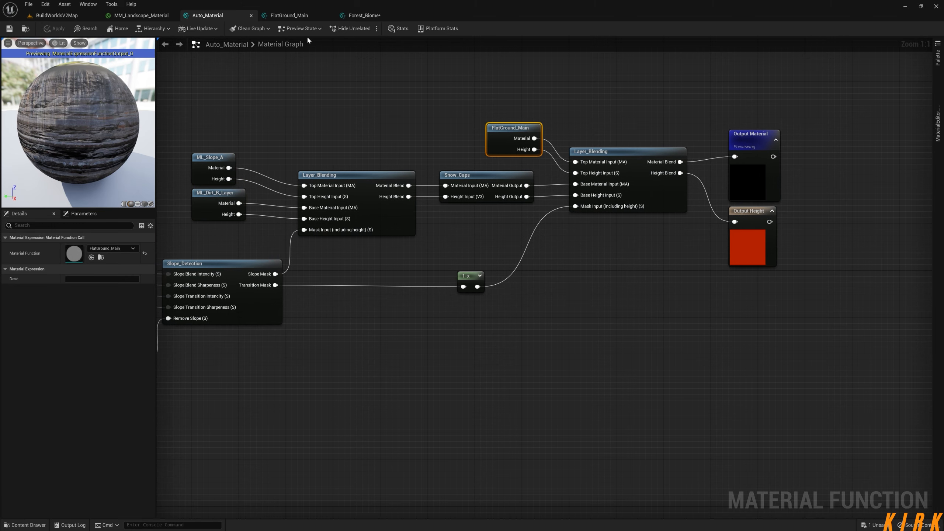
# - Add a 1-x node in Forest_Biome and route Slope_Detection's Transition Mask through it into the final Layer_Blending's Mask Input
pyautogui.click(363, 15)
pyautogui.moveTo(593, 170); pyautogui.dragTo(558, 317, button='right')
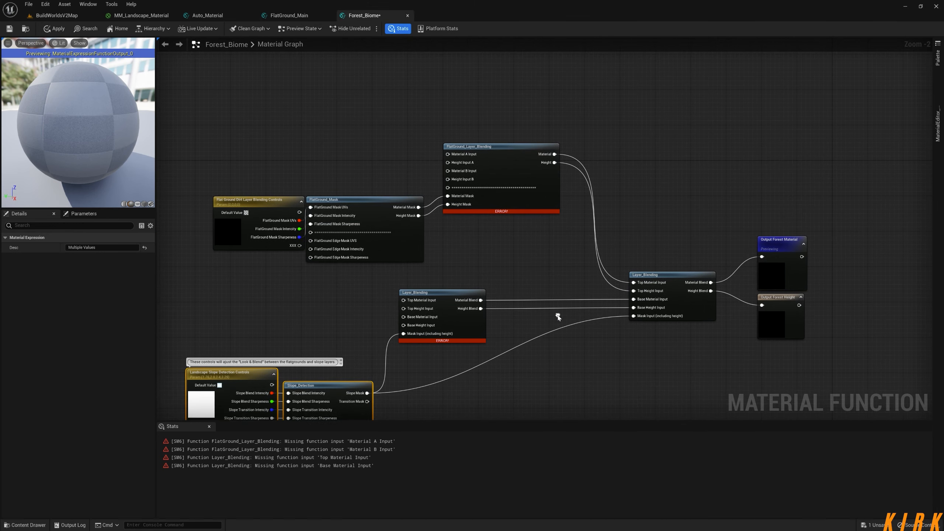
pyautogui.moveTo(558, 99); pyautogui.dragTo(248, 251)
pyautogui.click(544, 257)
pyautogui.moveTo(463, 387); pyautogui.dragTo(504, 282, button='right')
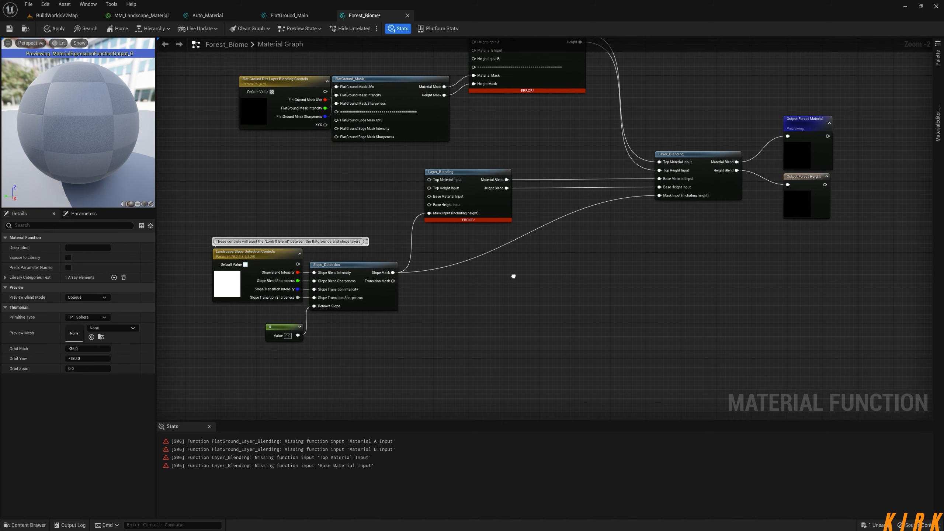
pyautogui.click(504, 283)
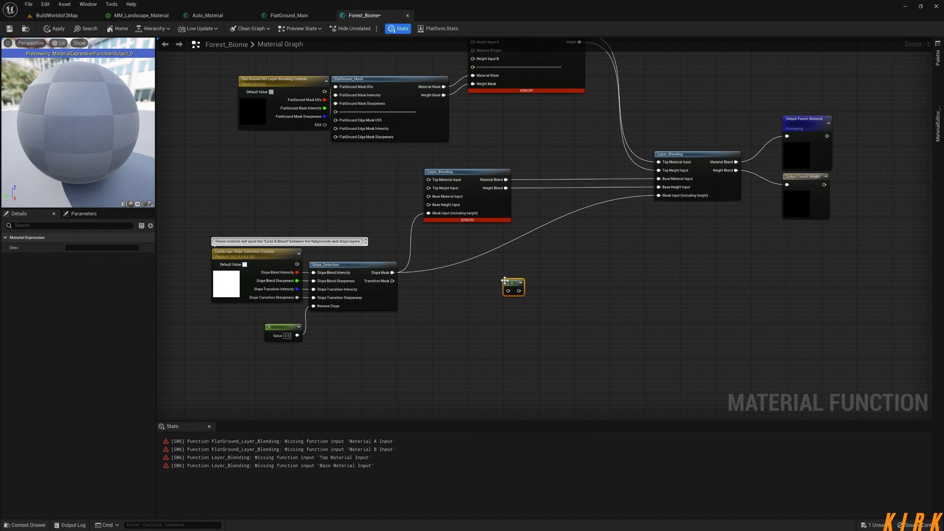
pyautogui.moveTo(505, 282); pyautogui.dragTo(542, 269)
pyautogui.moveTo(392, 280); pyautogui.dragTo(658, 195)
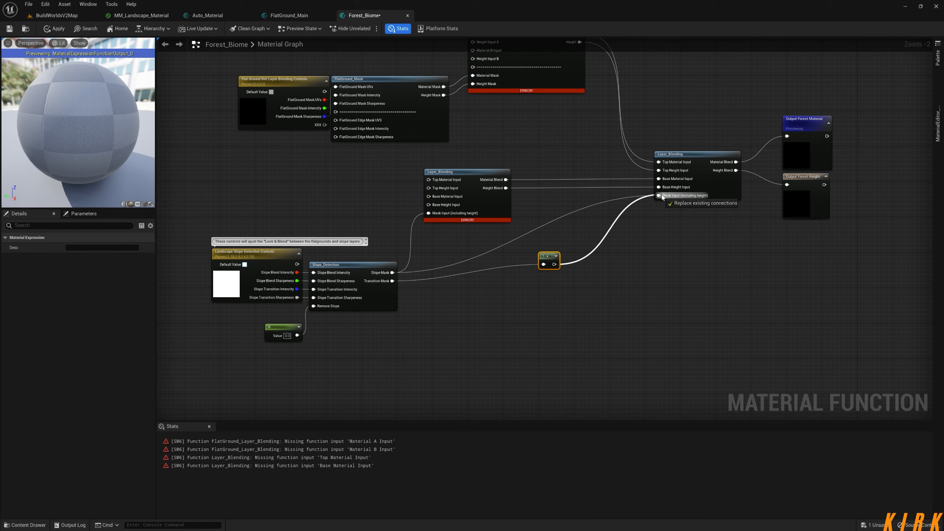
pyautogui.rightClick(516, 252)
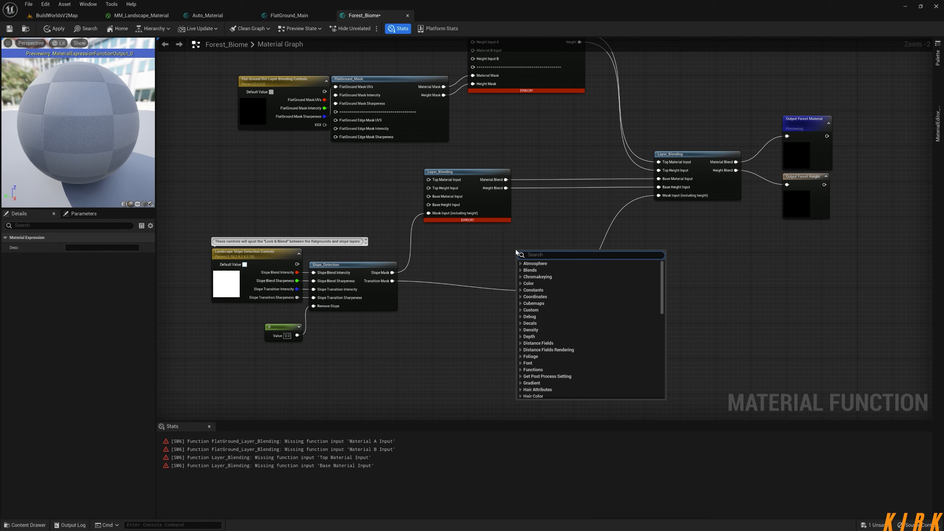
pyautogui.write('1-x')
pyautogui.press('Return')
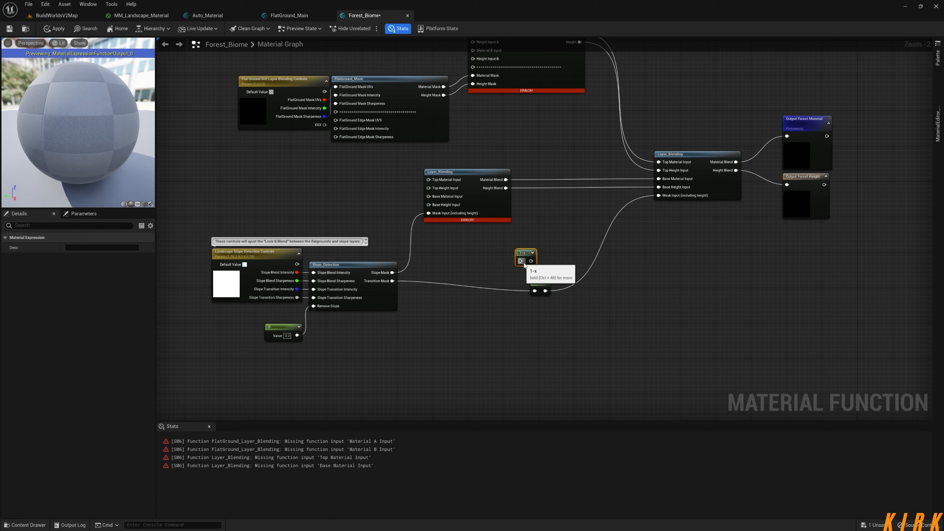
pyautogui.press('Delete')
# - Move the connected 1-x node closer to the final Layer_Blending, in line with the Transition Mask output
pyautogui.moveTo(537, 281); pyautogui.dragTo(572, 271)
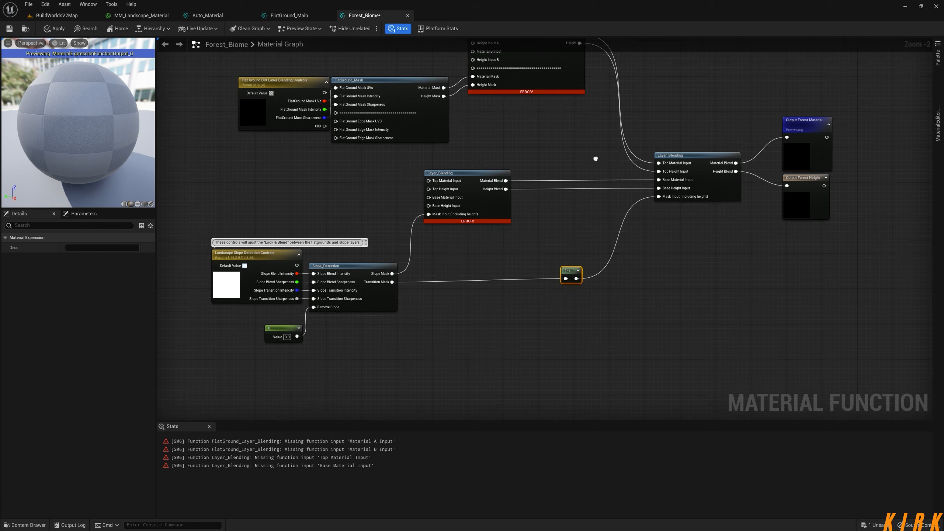
pyautogui.moveTo(448, 116); pyautogui.dragTo(436, 211, button='right')
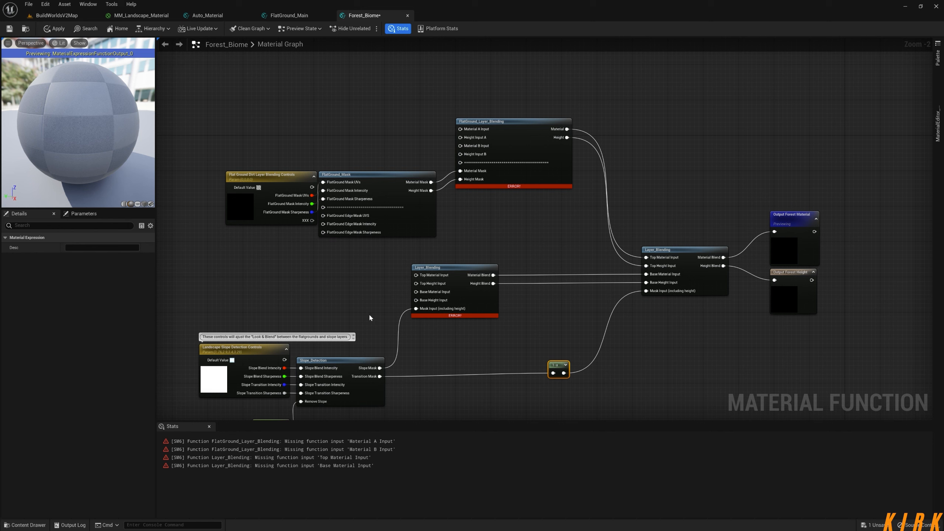
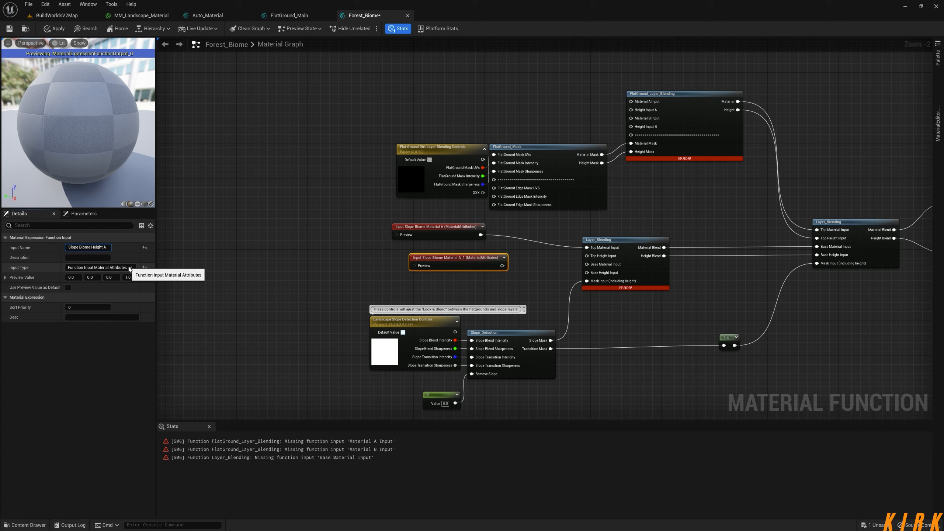
# - Set the Slope Biome Height A input to Function Input Scalar and connect it to the slope Layer_Blending's Top Height Input
pyautogui.click(107, 268)
pyautogui.click(106, 275)
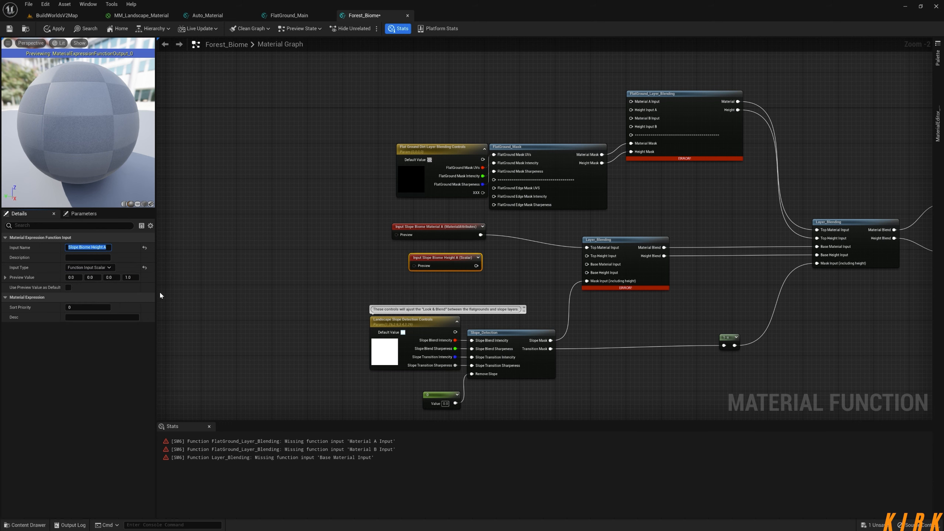
pyautogui.moveTo(465, 257); pyautogui.dragTo(586, 256)
# - Duplicate the Slope Biome Material A and Height A inputs, and rename the material copy Slope Biome Material B
pyautogui.moveTo(386, 230); pyautogui.dragTo(398, 268)
pyautogui.hotkey('ctrl', 'd')
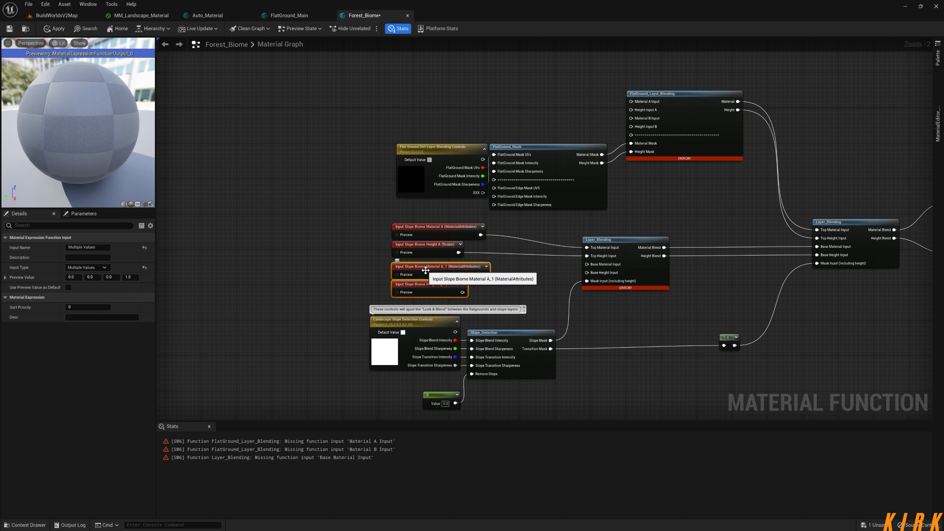
pyautogui.click(431, 268)
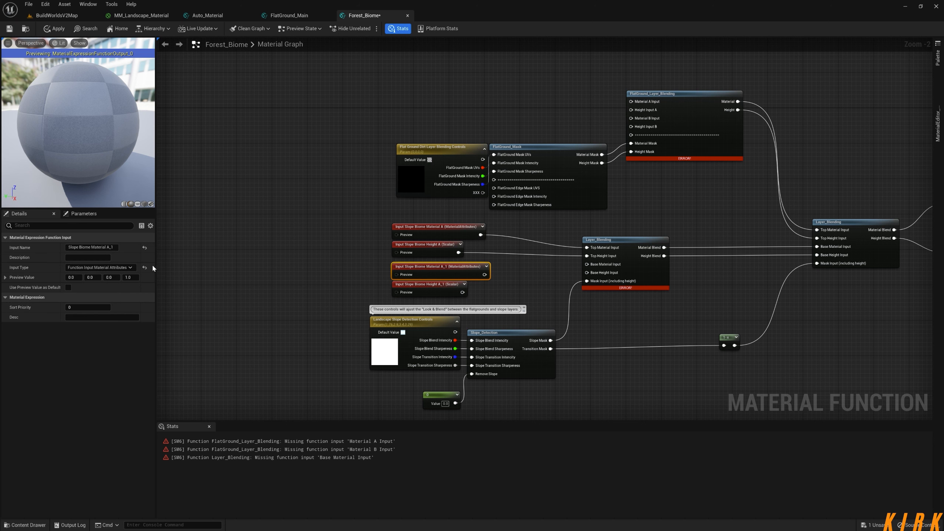
pyautogui.press('Delete')
pyautogui.press('Delete')
pyautogui.press('Delete')
pyautogui.write('B')
pyautogui.click(314, 272)
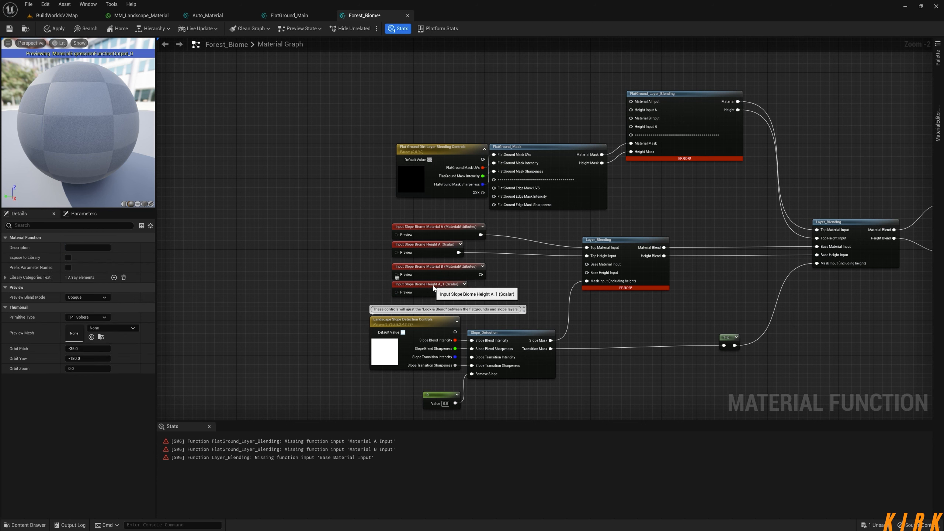
# - Rename the height copy Slope Biome Height B and connect both B inputs to the slope Layer_Blending's Base Material and Base Height inputs
pyautogui.click(409, 288)
pyautogui.moveTo(103, 247); pyautogui.dragTo(117, 248)
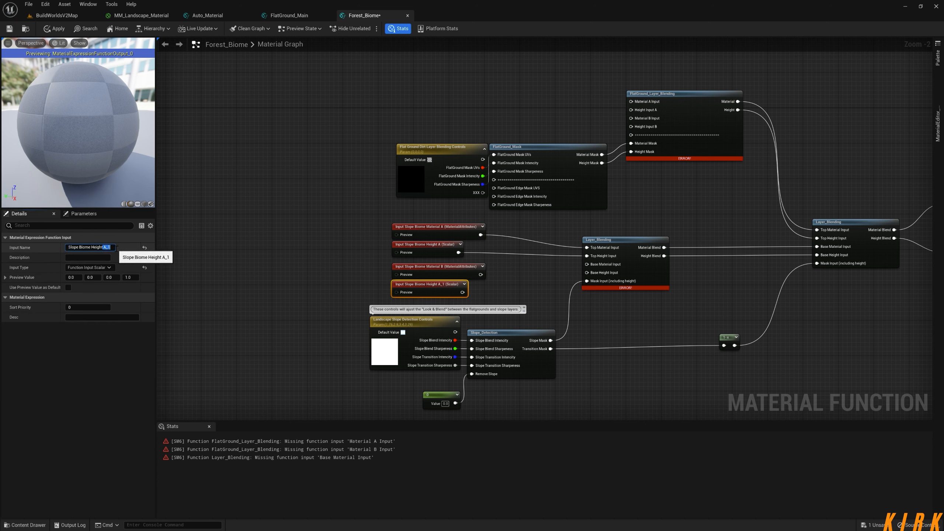
pyautogui.write('B')
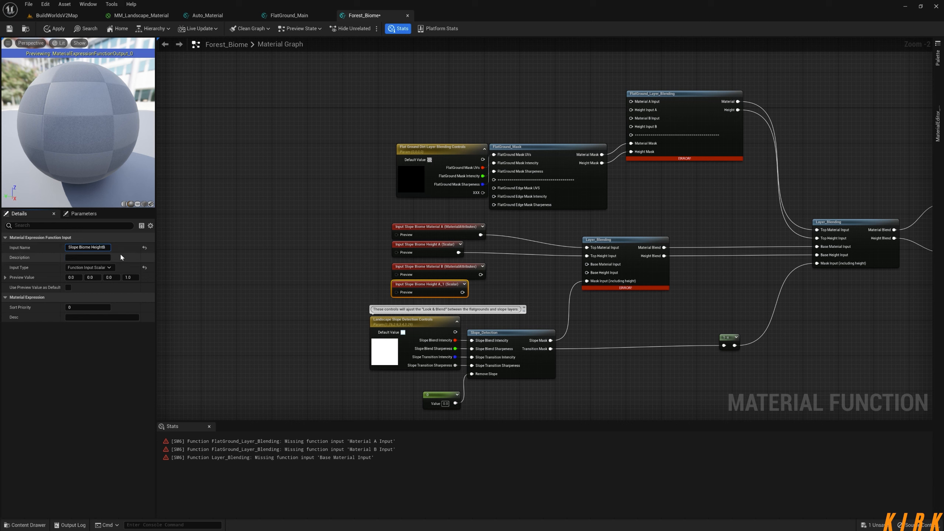
pyautogui.click(223, 252)
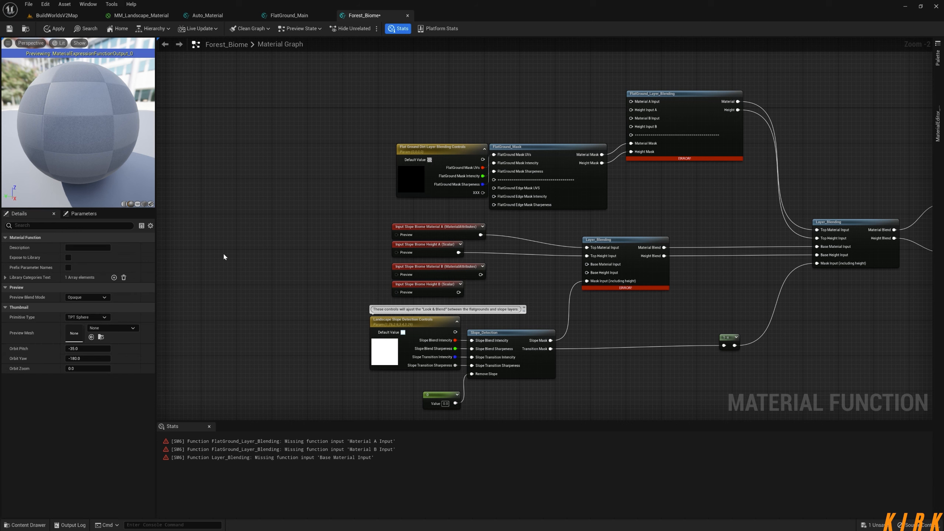
pyautogui.moveTo(480, 274); pyautogui.dragTo(458, 292)
# - Set ascending sort priorities for the four slope biome inputs, giving Slope Biome Height A priority 1
pyautogui.click(427, 228)
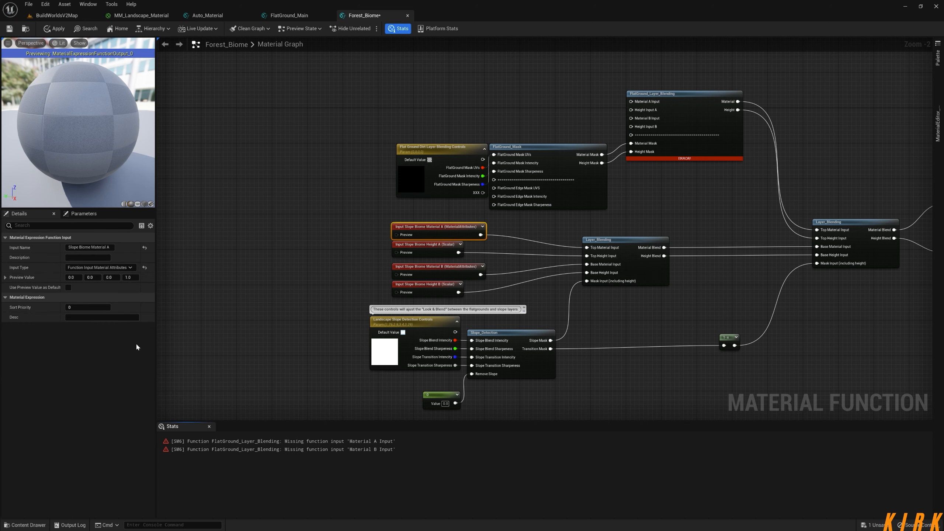
pyautogui.click(88, 307)
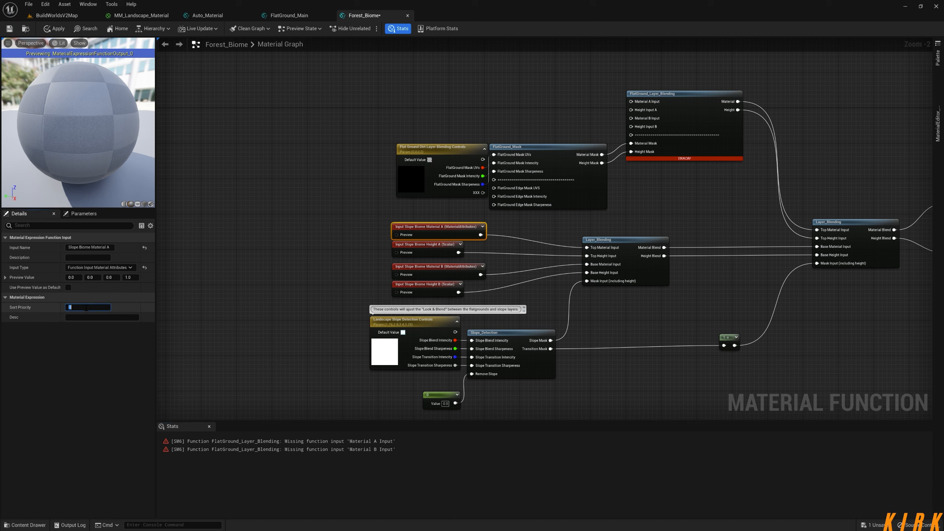
pyautogui.click(444, 255)
pyautogui.click(88, 307)
pyautogui.write('1')
pyautogui.click(420, 274)
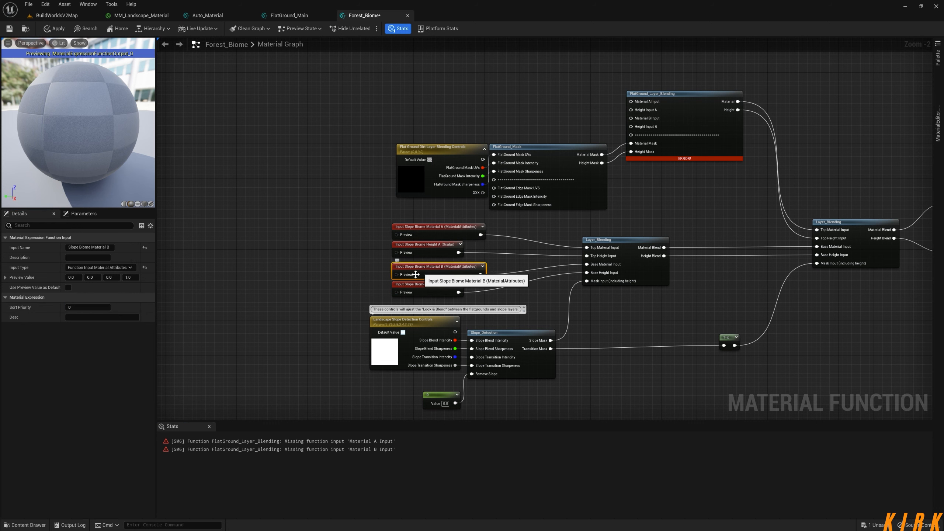
pyautogui.click(424, 292)
pyautogui.click(287, 291)
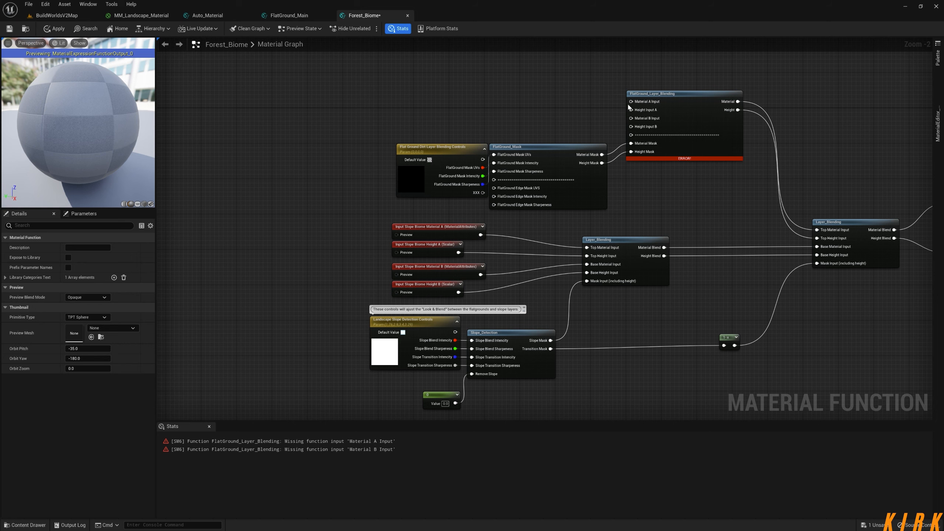
# - Align the four slope biome input nodes with the edge of the Landscape Slope Detection Controls node below them
pyautogui.scroll(2, 663, 120)
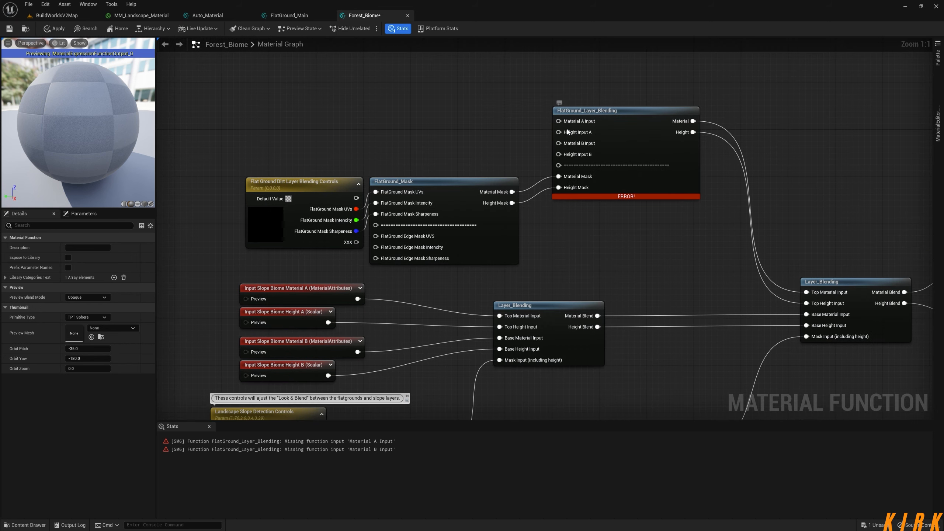
pyautogui.scroll(5, 567, 131)
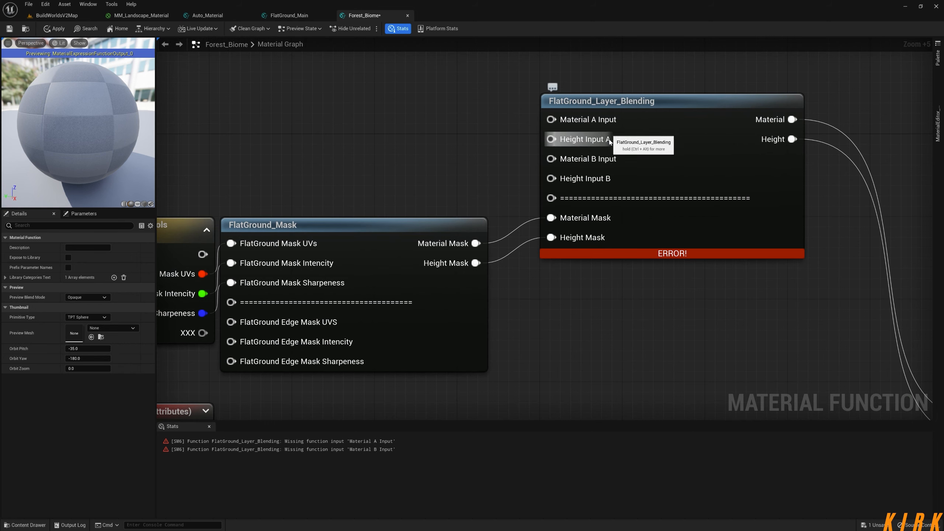
pyautogui.scroll(-5, 582, 189)
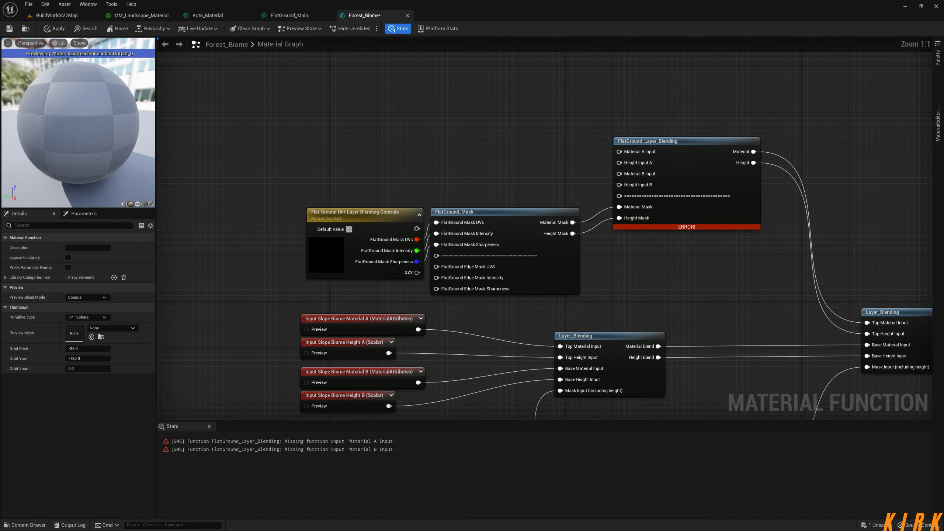
pyautogui.moveTo(451, 312); pyautogui.dragTo(480, 179, button='right')
pyautogui.moveTo(419, 224); pyautogui.dragTo(532, 188, button='right')
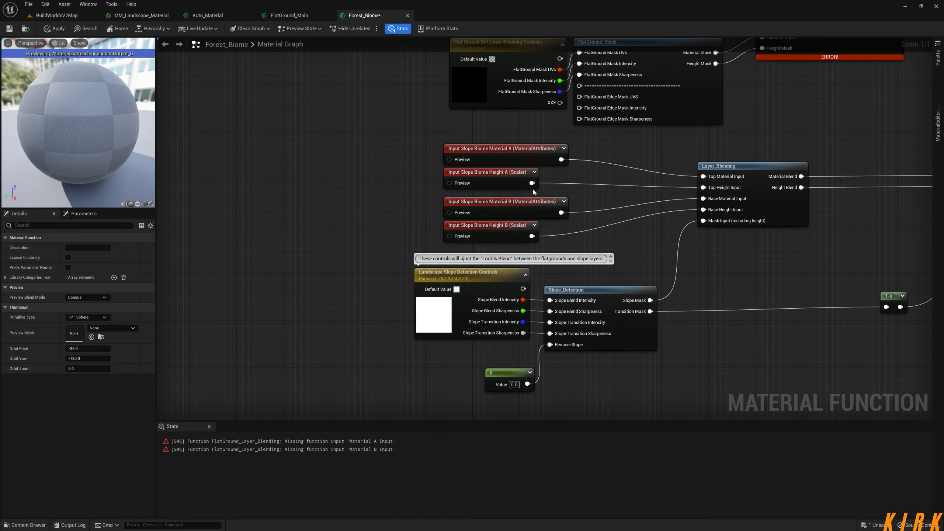
pyautogui.moveTo(592, 145); pyautogui.dragTo(475, 242)
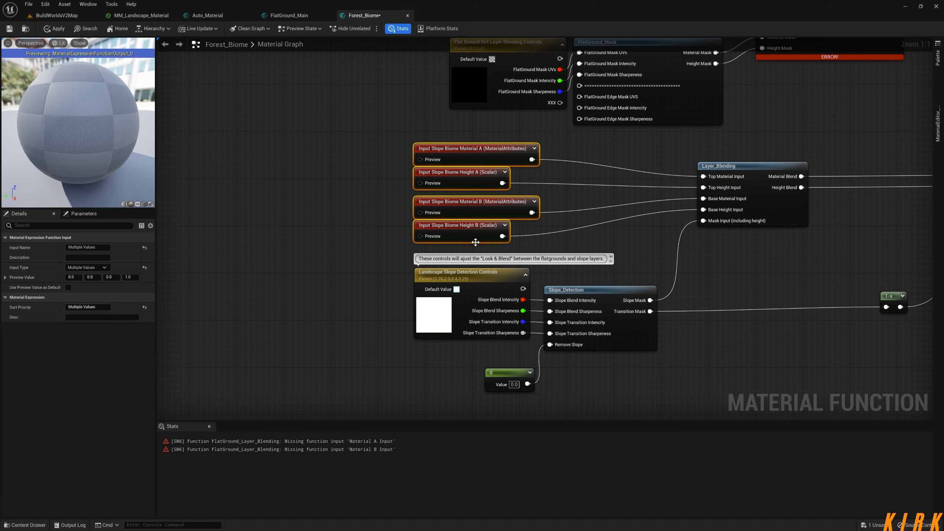
pyautogui.click(644, 222)
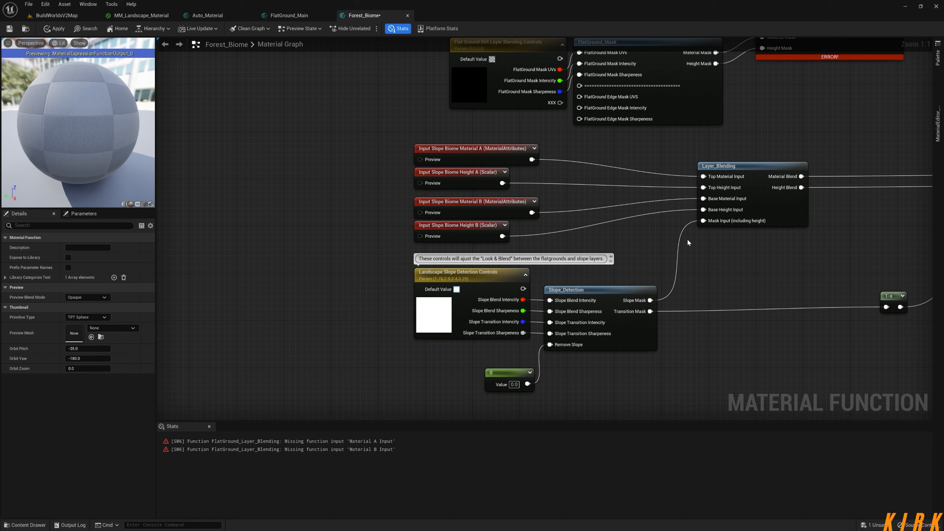
# - Reset the description of the Landscape Slope Detection Controls parameter to empty
pyautogui.moveTo(693, 238); pyautogui.dragTo(569, 250, button='right')
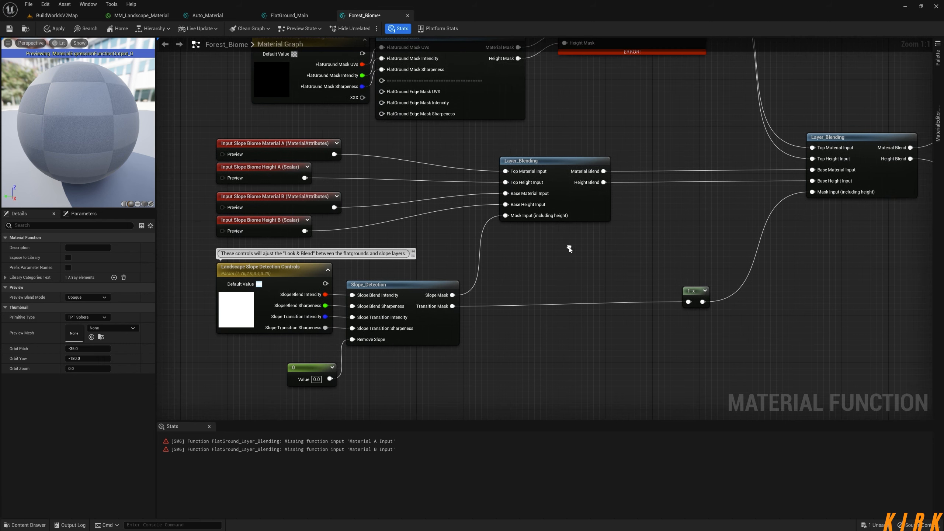
pyautogui.click(692, 293)
pyautogui.moveTo(561, 257); pyautogui.dragTo(662, 192, button='right')
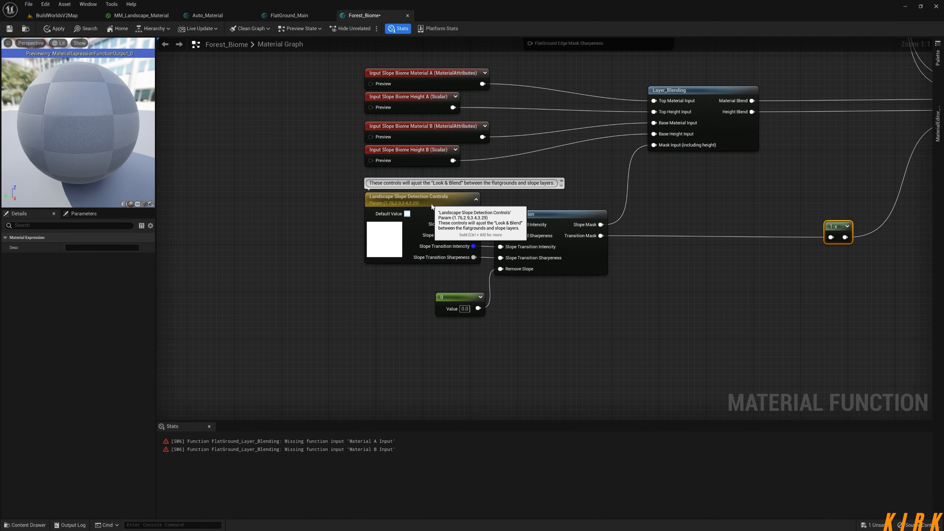
pyautogui.click(476, 203)
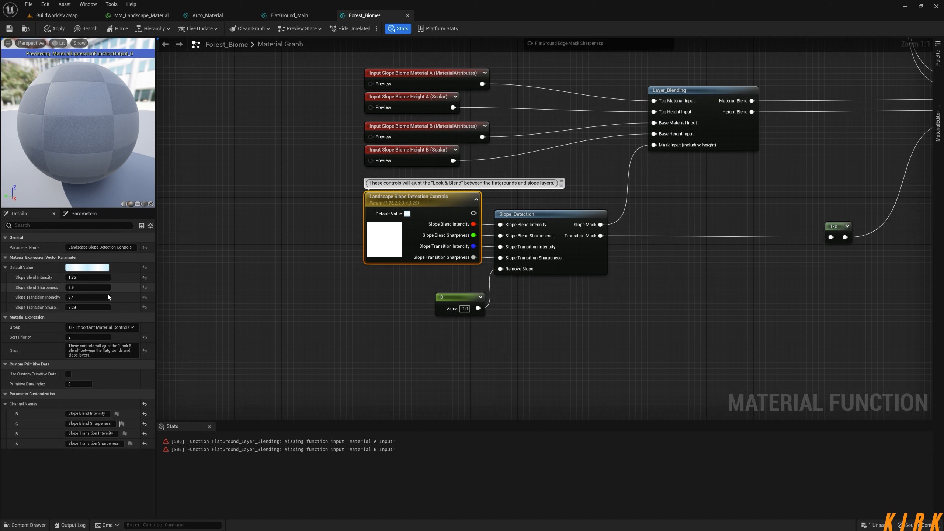
pyautogui.click(145, 351)
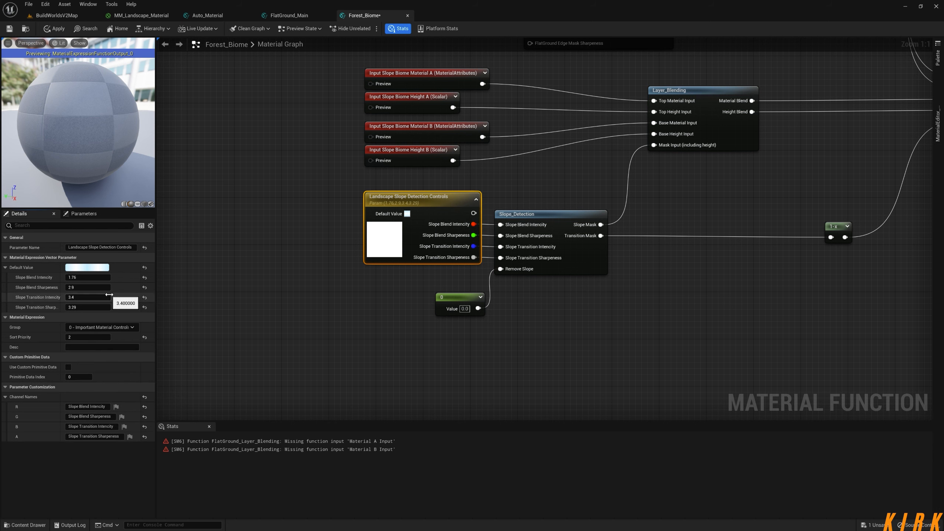
# - Rename the Landscape Slope Detection Controls parameter as Forest Biome Slope Detection Controls
pyautogui.click(72, 248)
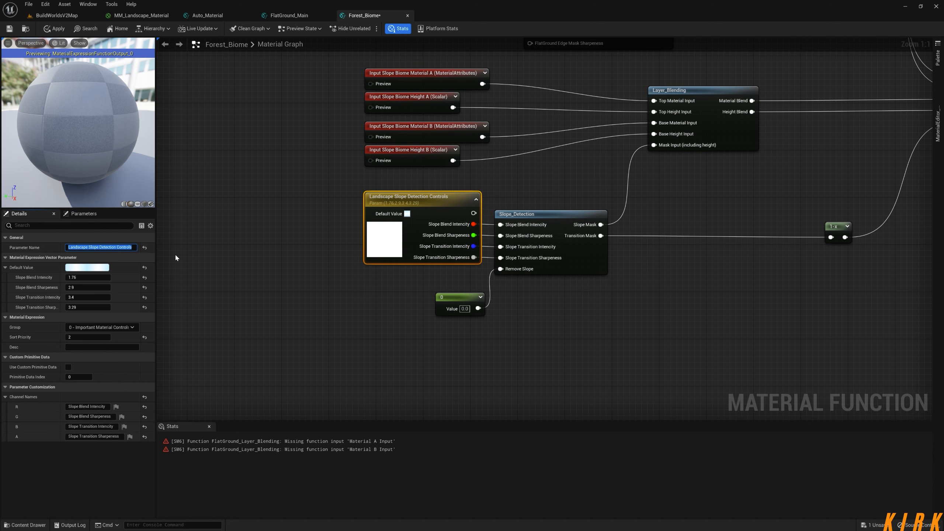
pyautogui.press('End')
pyautogui.press('BackSpace')
pyautogui.press('BackSpace')
pyautogui.press('BackSpace')
pyautogui.press('BackSpace')
pyautogui.press('BackSpace')
pyautogui.press('BackSpace')
pyautogui.press('BackSpace')
pyautogui.press('BackSpace')
pyautogui.press('BackSpace')
pyautogui.press('BackSpace')
pyautogui.write('Forest Biome')
pyautogui.click(256, 228)
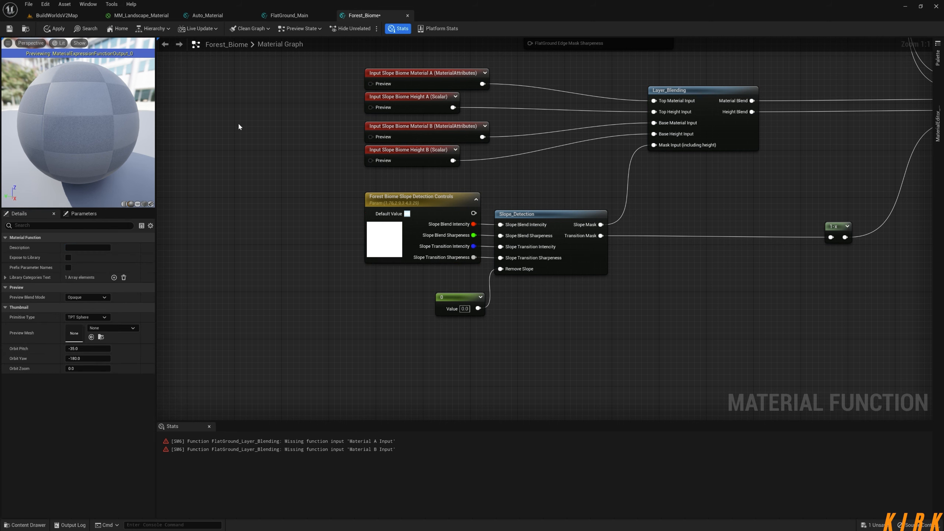
# - Look over the Auto Material and Landscape - RVT node layout in MM_Landscape_Material, and return to Forest_Biome
pyautogui.click(142, 16)
pyautogui.scroll(-6, 457, 201)
pyautogui.moveTo(217, 80); pyautogui.dragTo(838, 455)
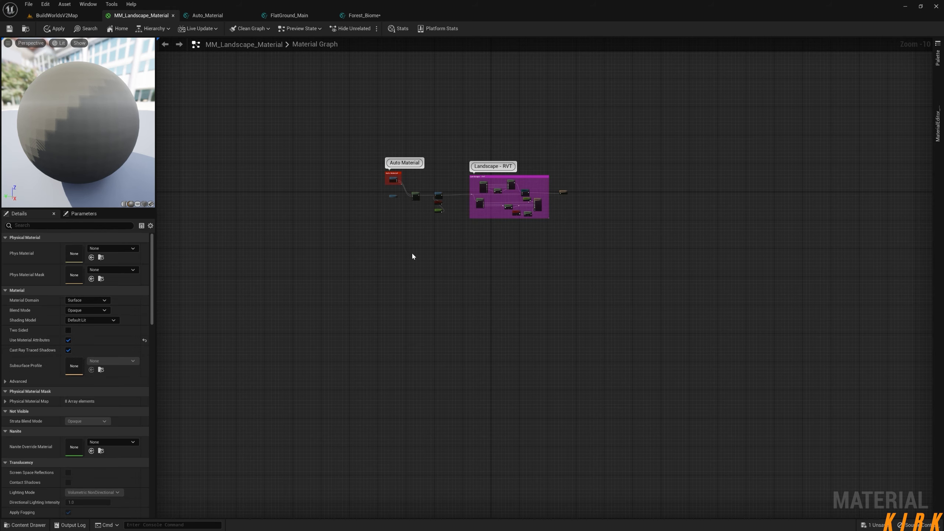
pyautogui.scroll(6, 411, 256)
pyautogui.press('Home')
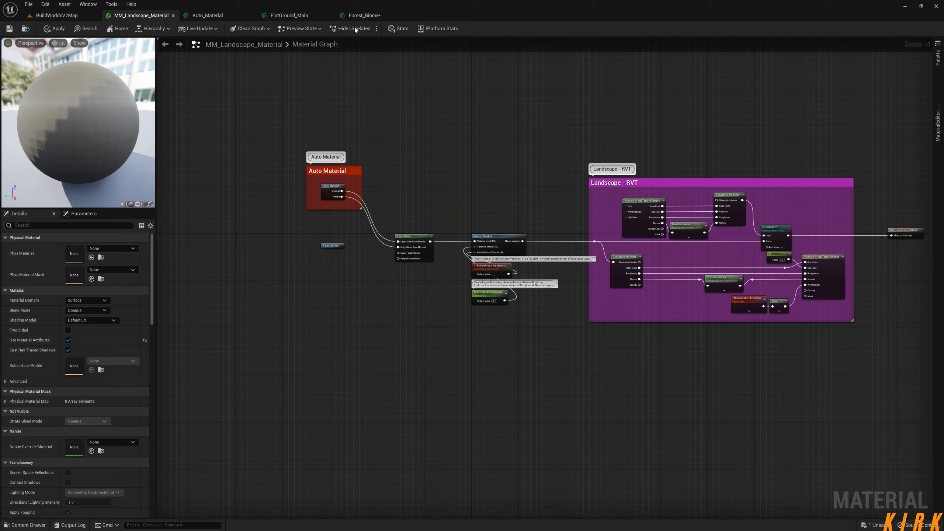
pyautogui.click(362, 15)
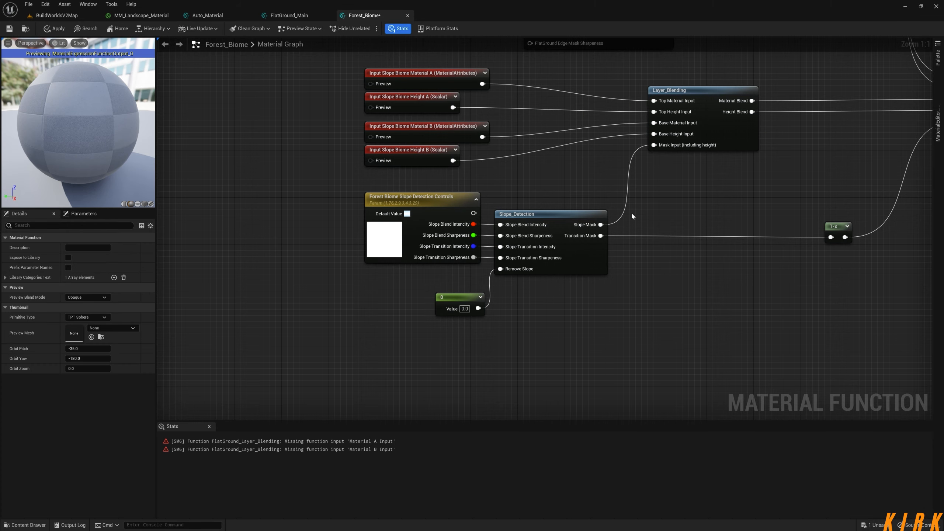
# - Hide the material statistics in Forest_Biome and review the slope and flat ground blending network
pyautogui.moveTo(779, 180); pyautogui.dragTo(621, 279, button='right')
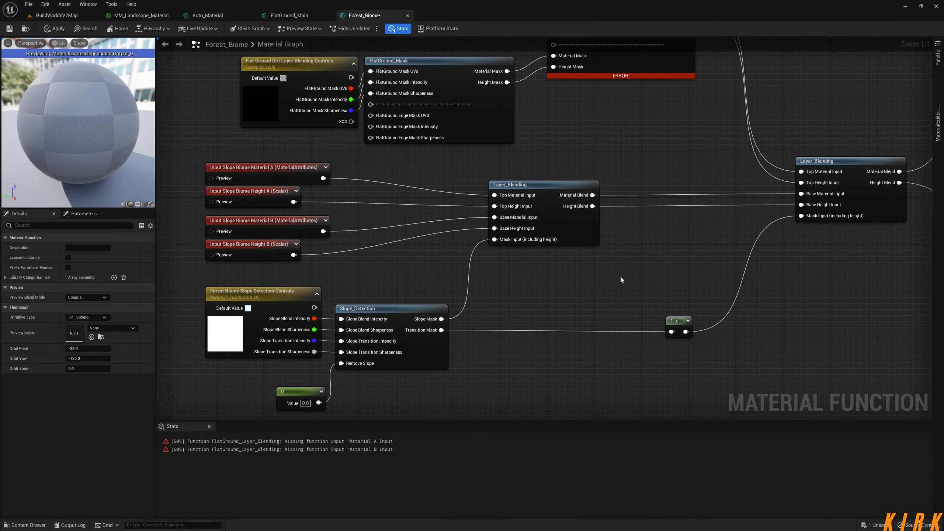
pyautogui.scroll(-1, 585, 289)
pyautogui.moveTo(567, 299); pyautogui.dragTo(586, 325, button='right')
pyautogui.click(394, 29)
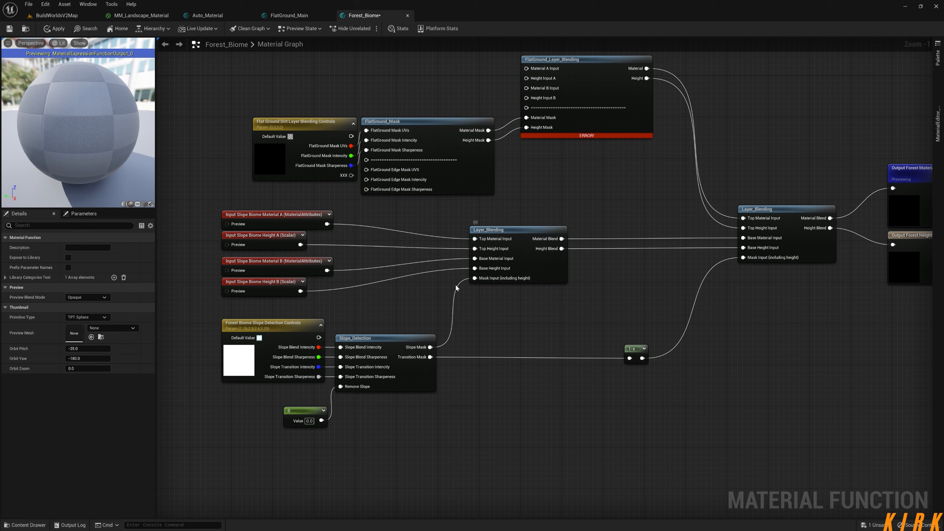
pyautogui.moveTo(563, 328); pyautogui.dragTo(674, 264, button='right')
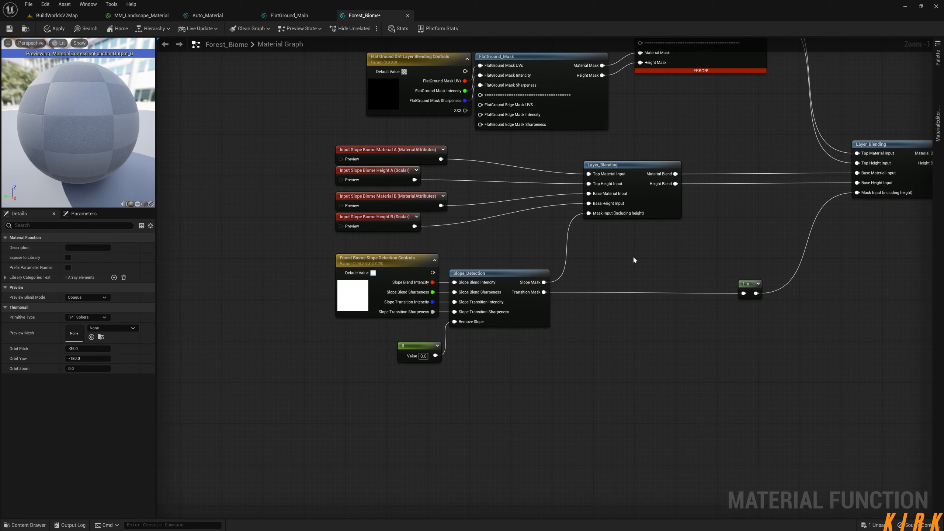
pyautogui.moveTo(639, 295); pyautogui.dragTo(615, 338, button='right')
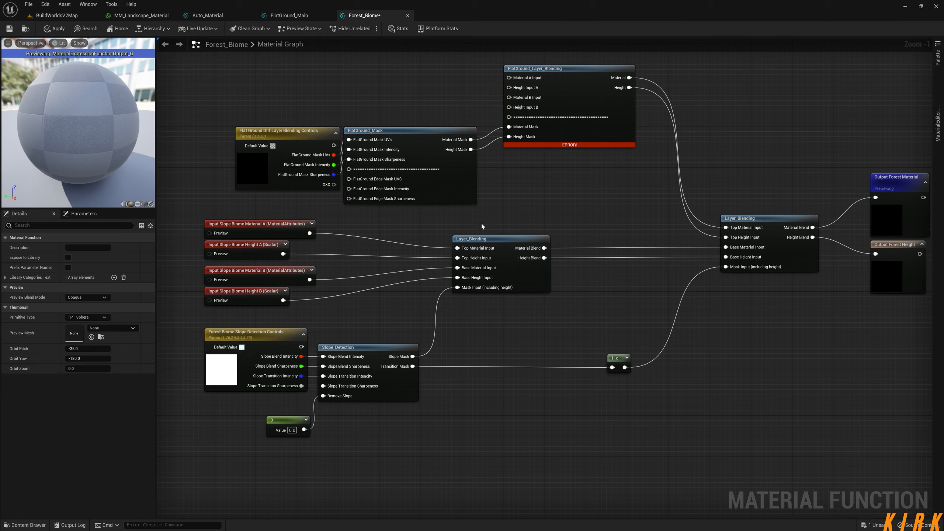
pyautogui.moveTo(493, 350); pyautogui.dragTo(595, 285, button='right')
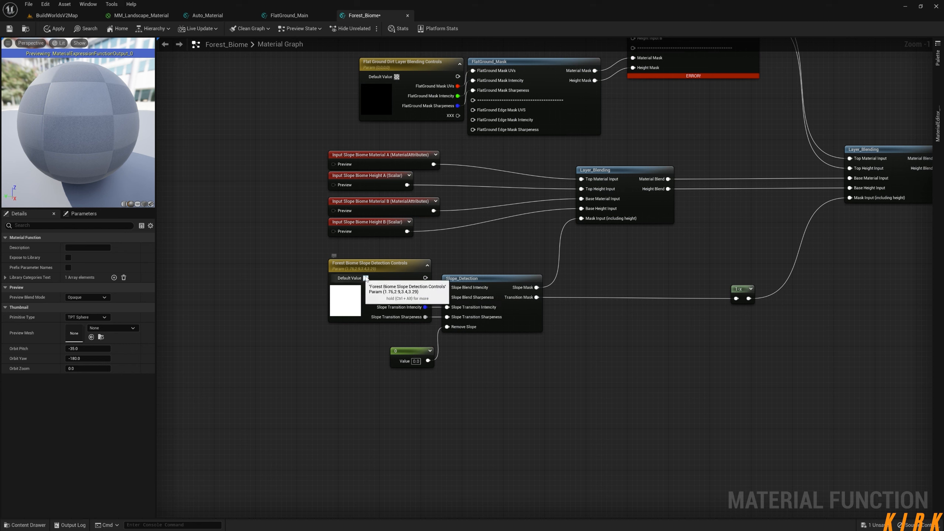
# - Assign the Forest Biome Slope Detection Controls parameter to a forest-specific parameter group
pyautogui.click(387, 265)
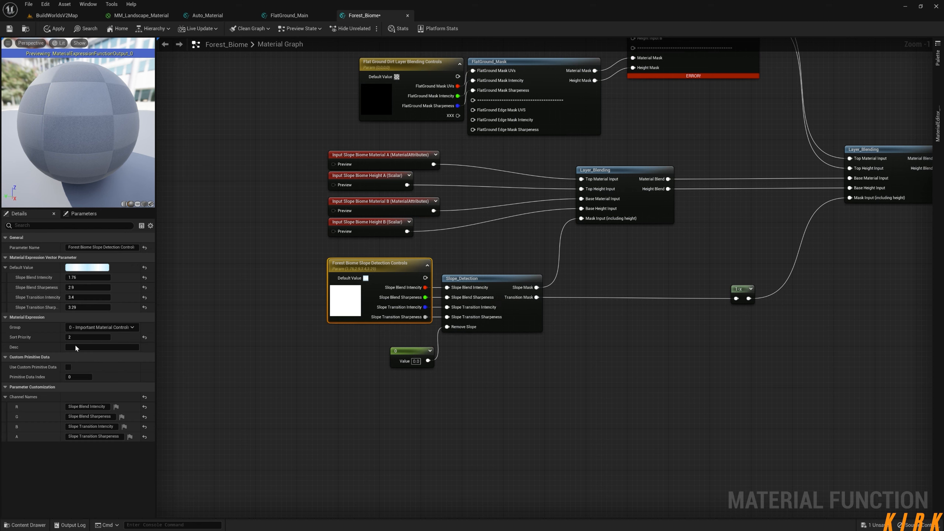
pyautogui.click(112, 327)
pyautogui.write('Fo')
pyautogui.click(242, 219)
# - Rename the Flat Ground Dirt Layer Blending Controls parameter as Forest Biome Layer Blending Controls
pyautogui.moveTo(279, 136); pyautogui.dragTo(235, 248, button='right')
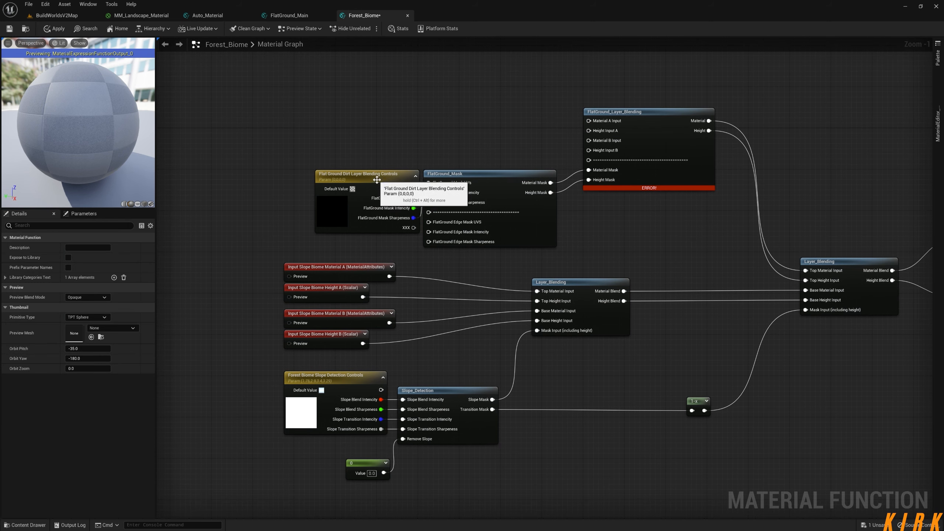
pyautogui.click(377, 180)
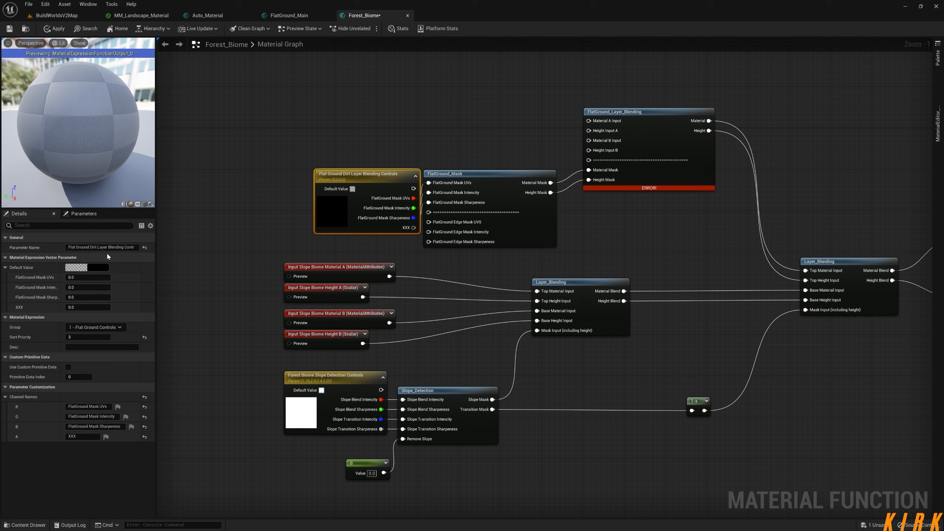
pyautogui.moveTo(107, 247); pyautogui.dragTo(67, 248)
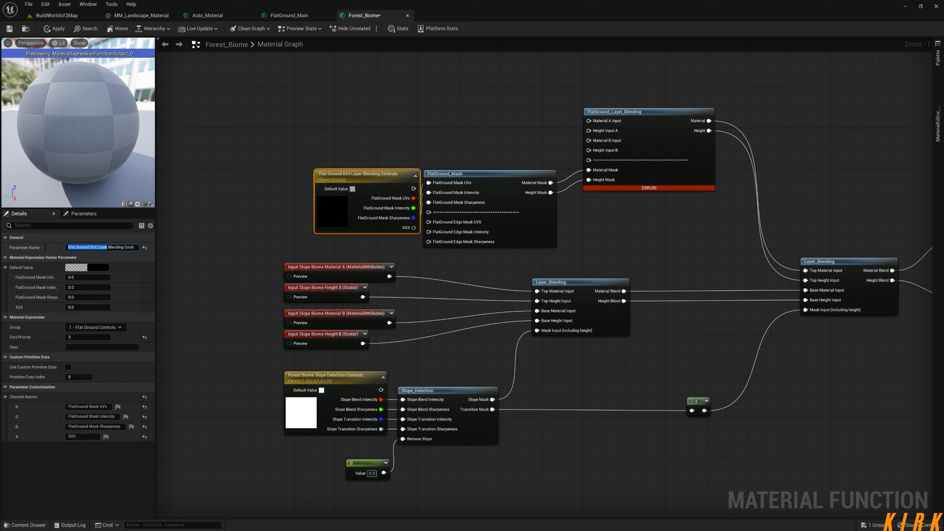
pyautogui.write('Forest')
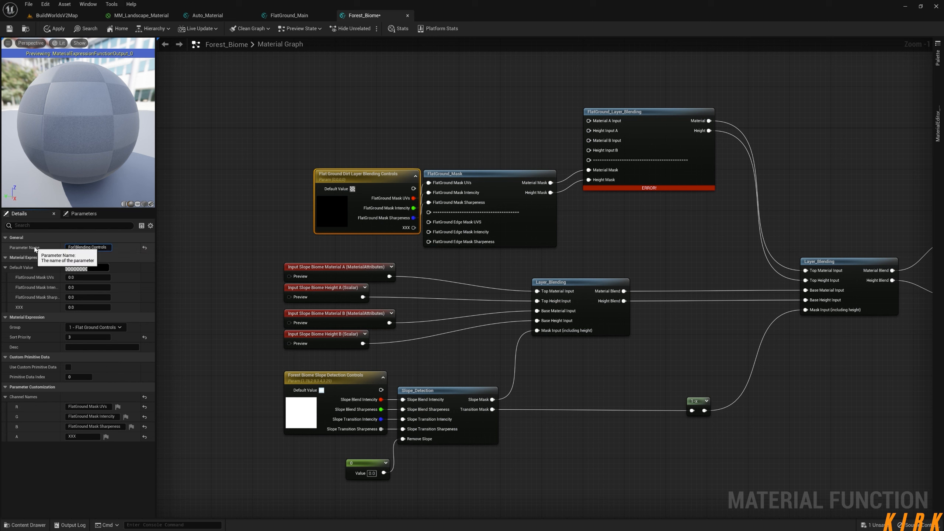
pyautogui.write(' Biome Layer')
pyautogui.click(300, 126)
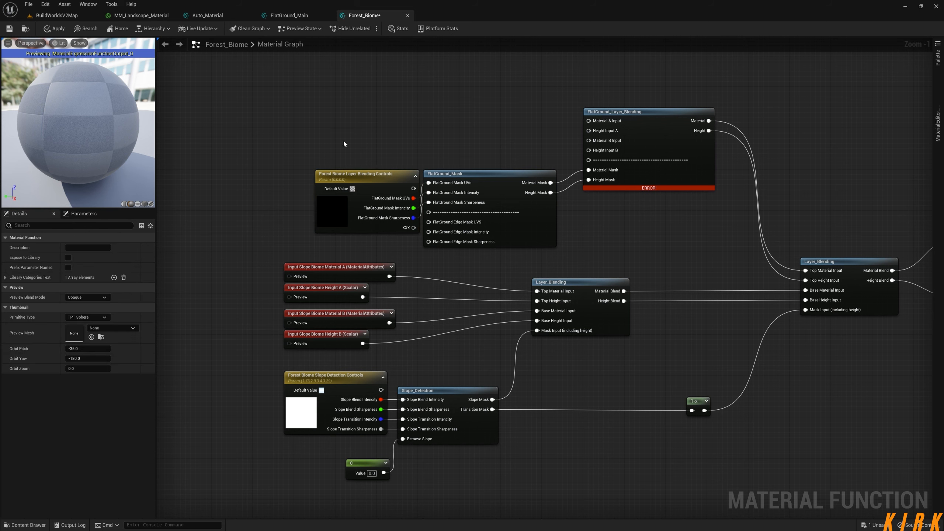
# - Assign the Forest Biome Layer Blending Controls parameter to the Forest Biome group
pyautogui.click(357, 176)
pyautogui.click(109, 327)
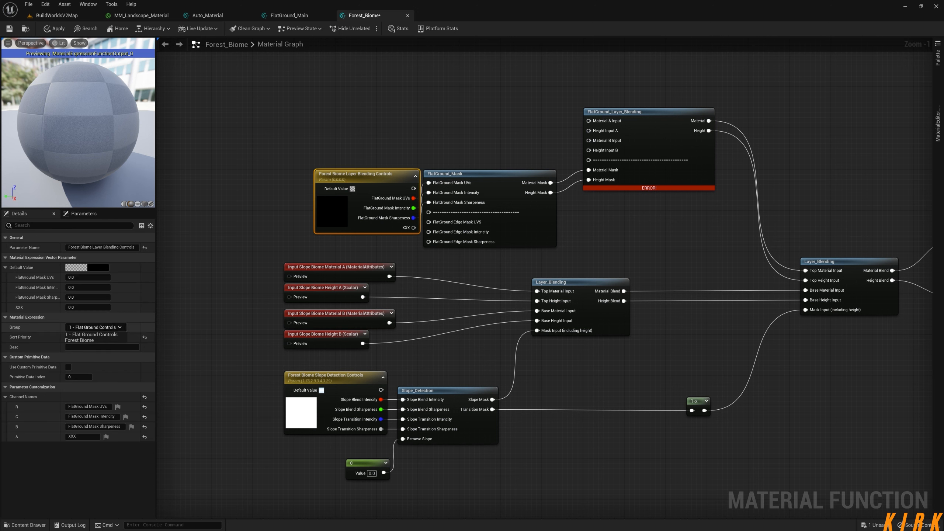
pyautogui.click(79, 340)
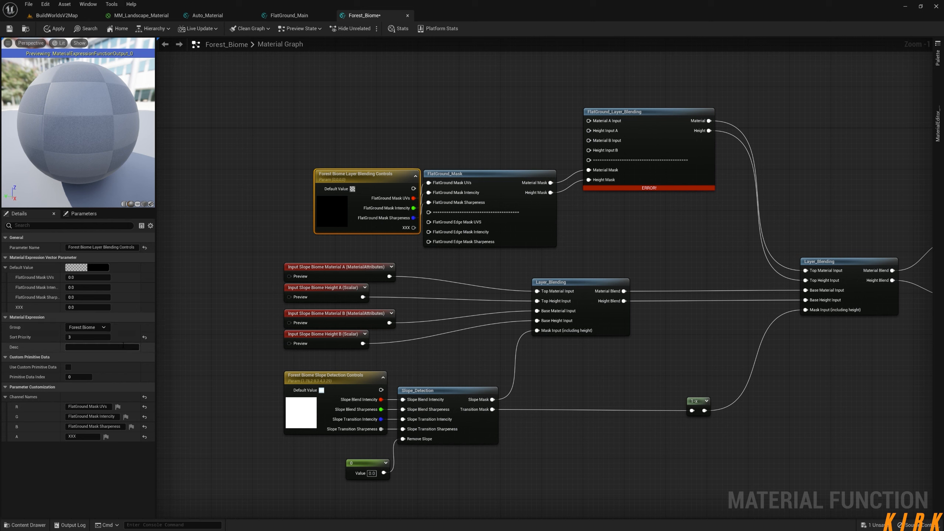
# - Set the sort priority to 0 for Forest Biome Layer Blending Controls and to 1 for Forest Biome Slope Detection Controls
pyautogui.moveTo(249, 386); pyautogui.dragTo(236, 303, button='right')
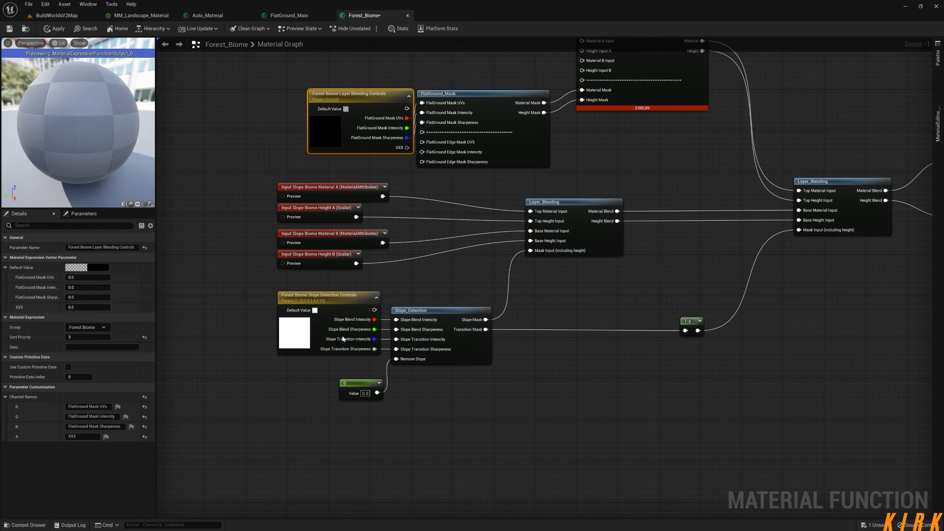
pyautogui.moveTo(453, 269); pyautogui.dragTo(414, 302, button='right')
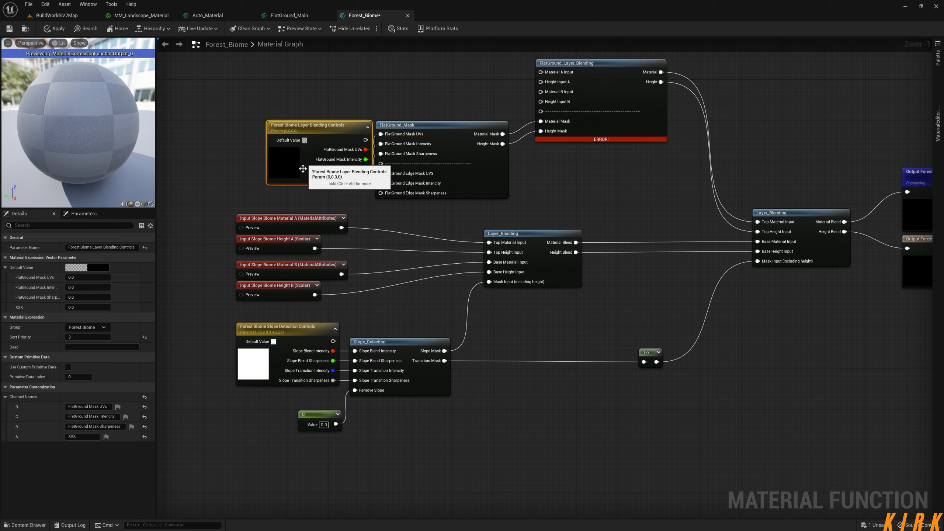
pyautogui.click(89, 338)
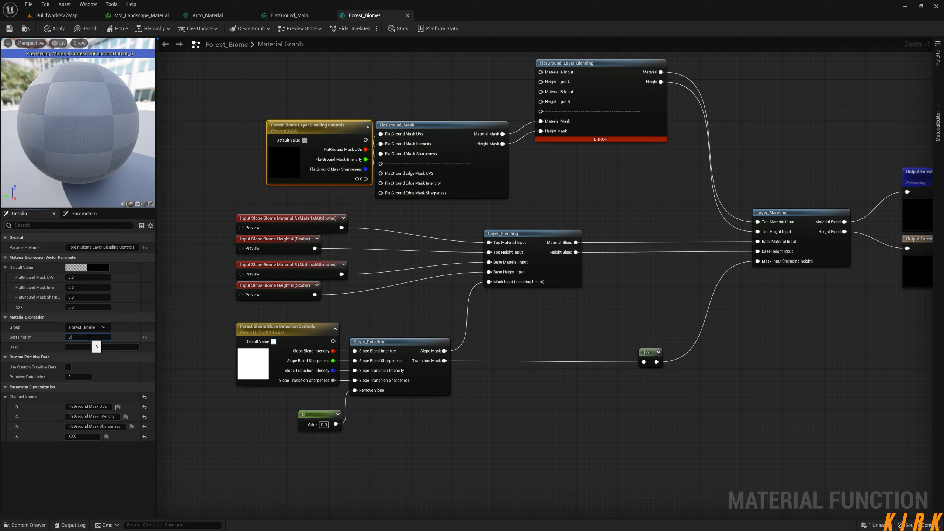
pyautogui.click(282, 335)
pyautogui.click(81, 337)
pyautogui.click(264, 428)
pyautogui.moveTo(579, 312); pyautogui.dragTo(511, 379, button='right')
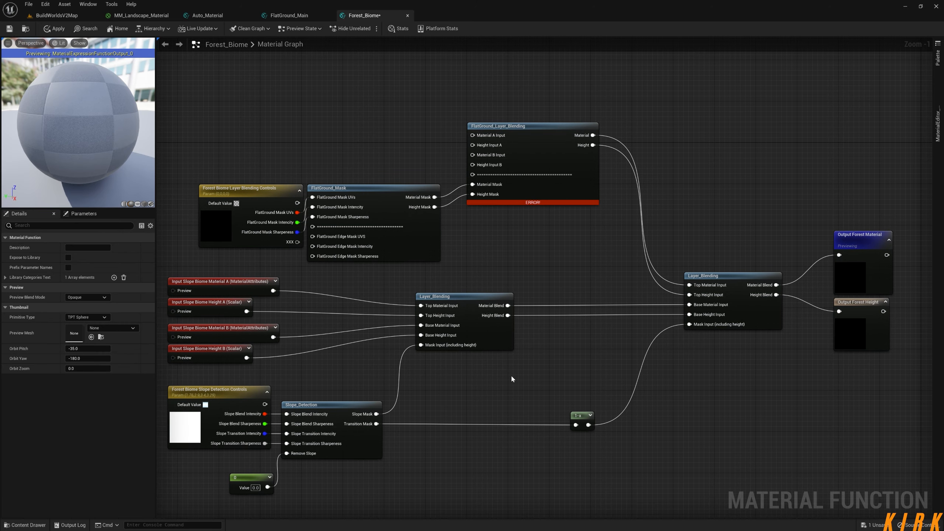
pyautogui.moveTo(495, 396); pyautogui.dragTo(529, 403, button='right')
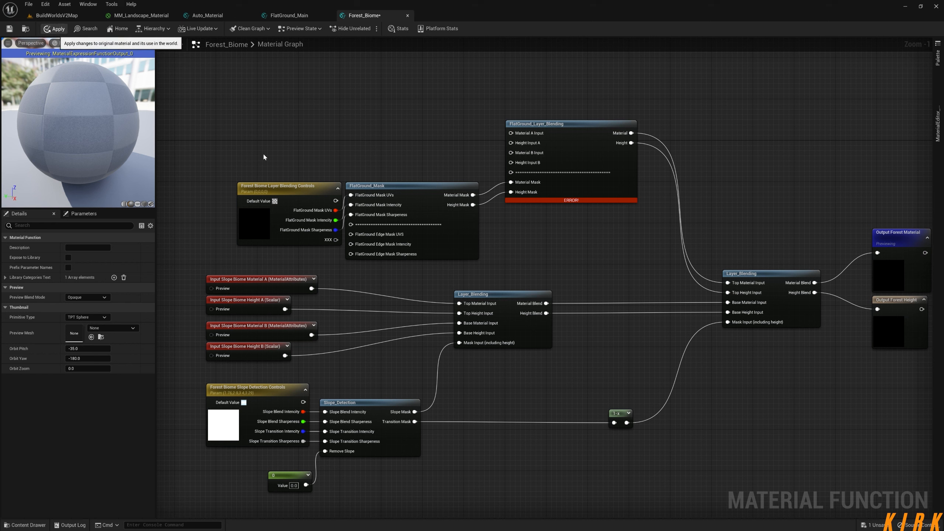
# - Rename the R channel of Forest Biome Layer Blending Controls as Forest Biome Mask UVs, reusing the Forest Biome wording from the parameter name
pyautogui.click(286, 187)
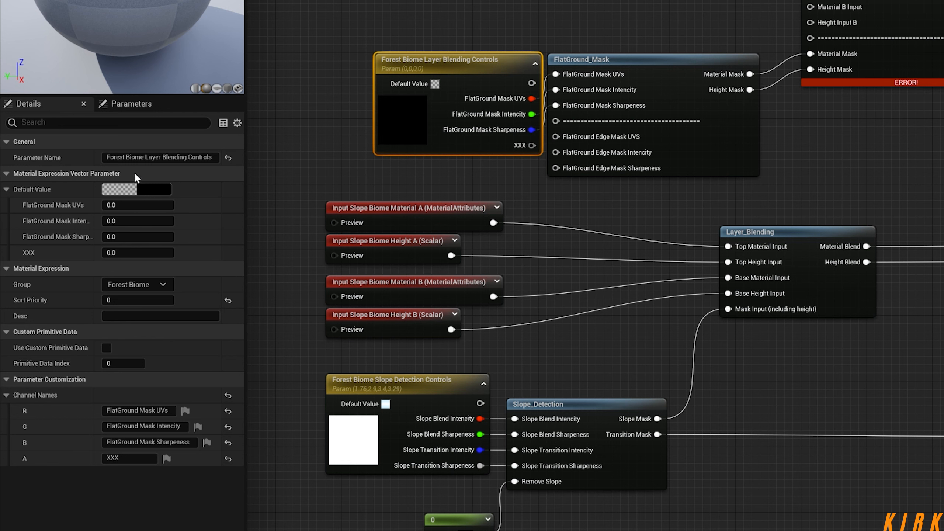
pyautogui.moveTo(145, 158); pyautogui.dragTo(68, 151)
pyautogui.hotkey('ctrl', 'c')
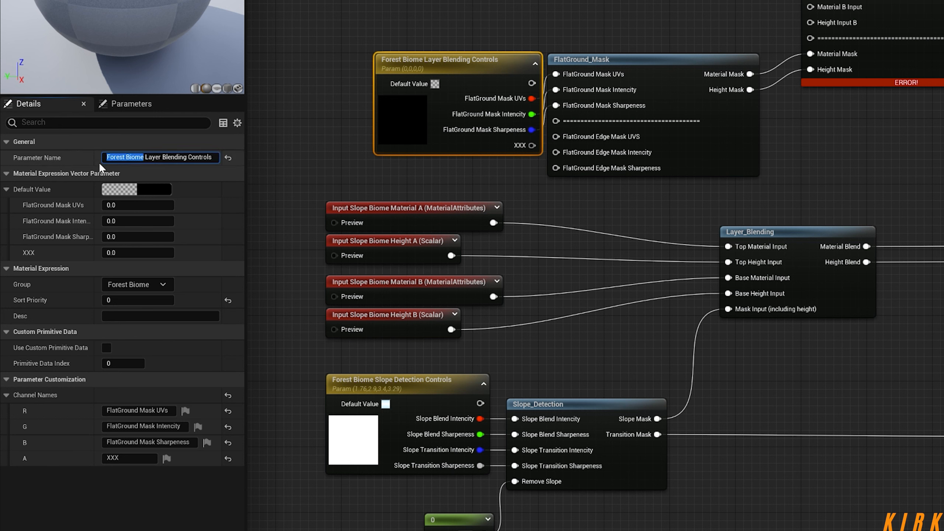
pyautogui.click(482, 76)
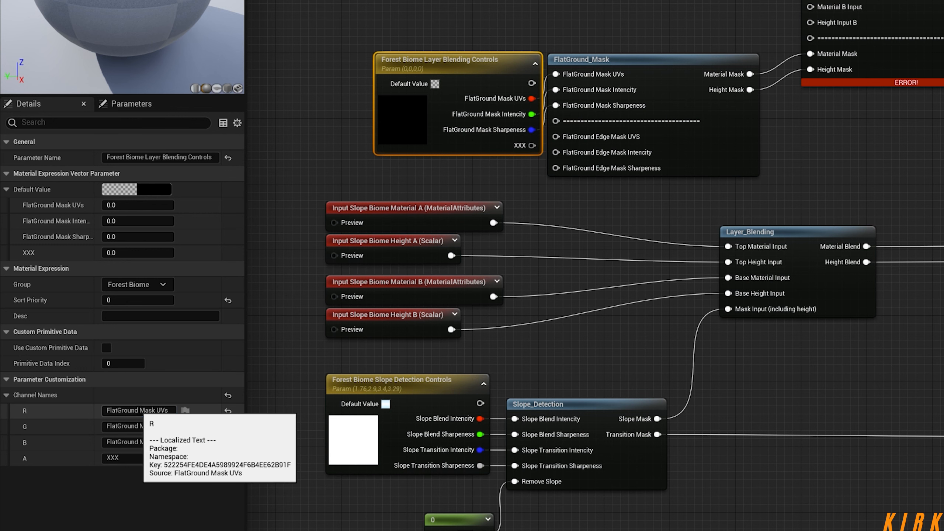
pyautogui.moveTo(138, 410); pyautogui.dragTo(92, 410)
pyautogui.write('Forest Biome')
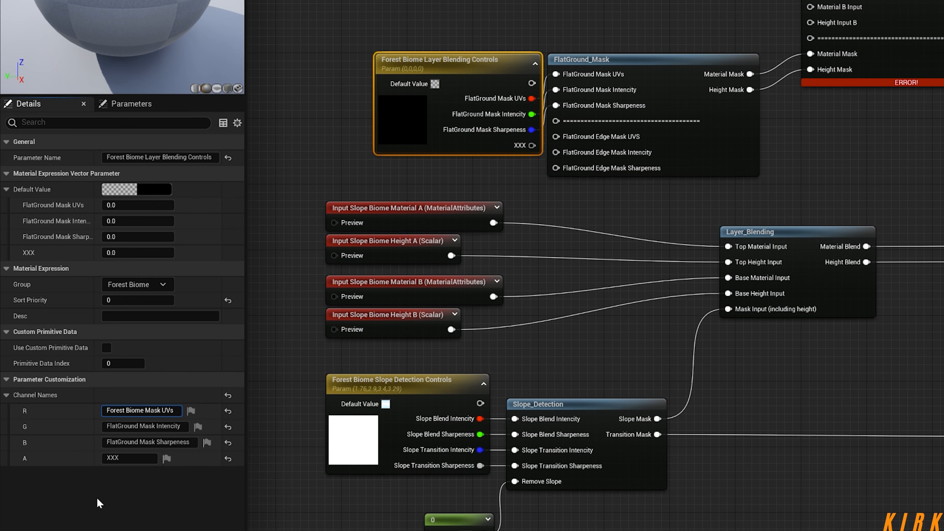
pyautogui.press('Return')
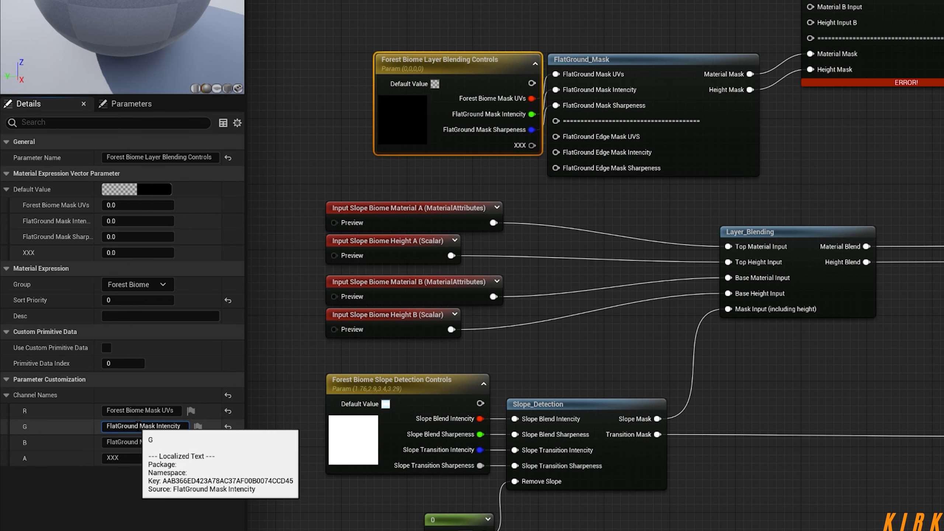
# - Rename the G and B channels of Forest Biome Layer Blending Controls as Forest Biome Mask Intencity and Forest Biome Mask Sharpeness
pyautogui.moveTo(138, 427); pyautogui.dragTo(88, 426)
pyautogui.write('Forest Biome')
pyautogui.press('Return')
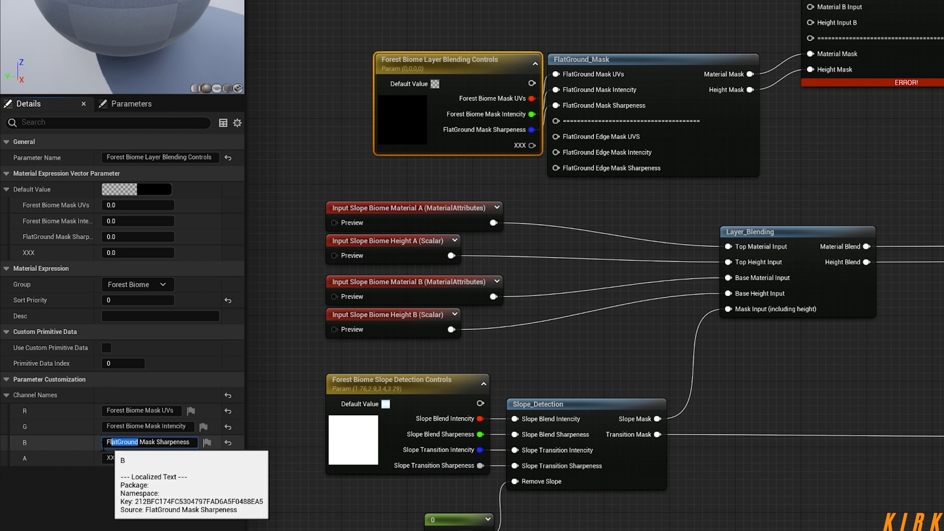
pyautogui.moveTo(137, 443); pyautogui.dragTo(72, 444)
pyautogui.hotkey('ctrl', 'v')
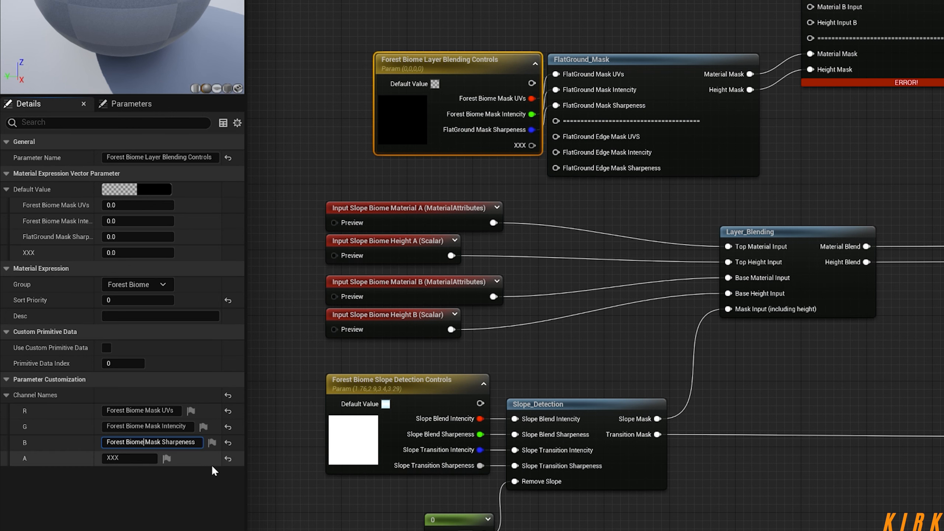
pyautogui.click(563, 354)
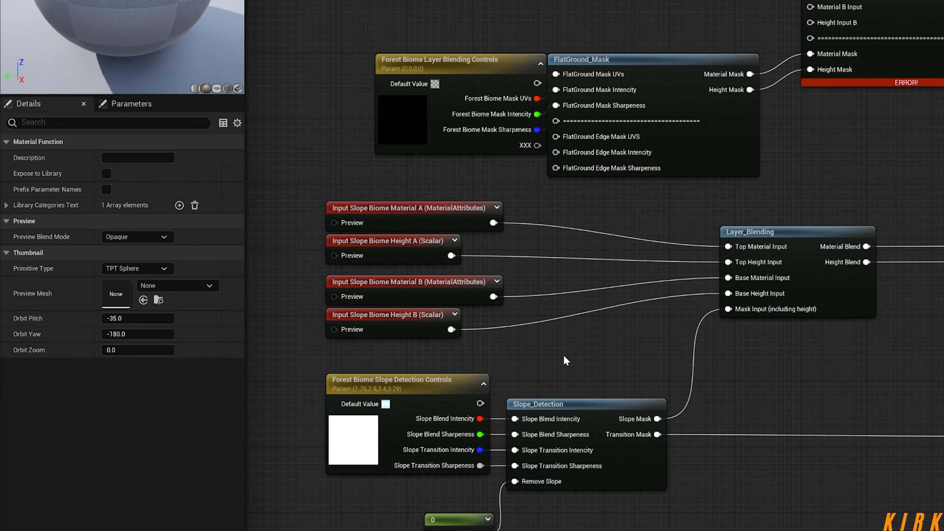
# - Prefix the R and G channel names of Forest Biome Slope Detection Controls with Forest Biome
pyautogui.click(486, 390)
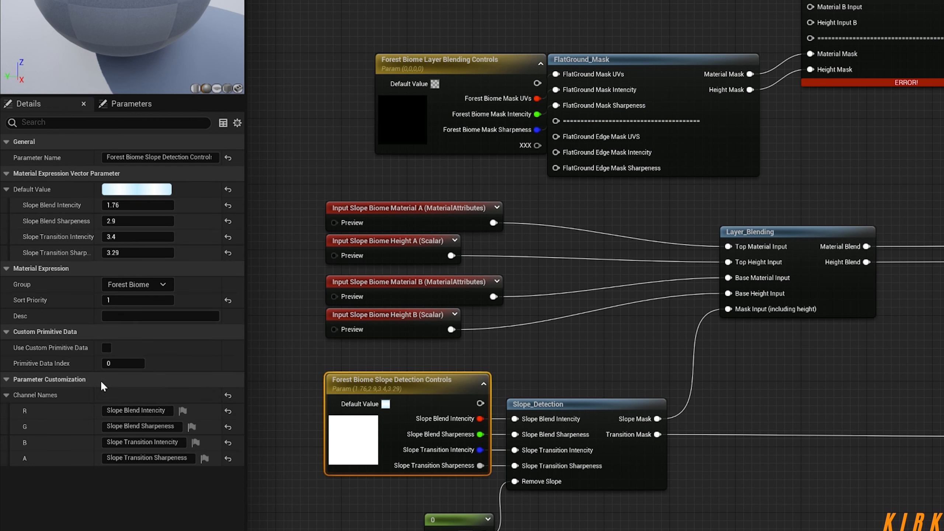
pyautogui.click(109, 412)
pyautogui.press('Home')
pyautogui.write('Forest Biome')
pyautogui.press('Tab')
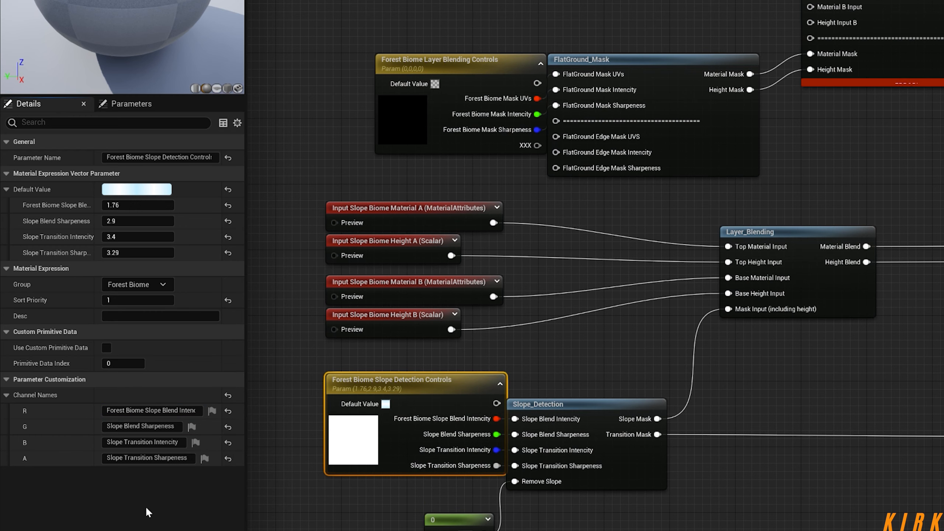
pyautogui.press('Home')
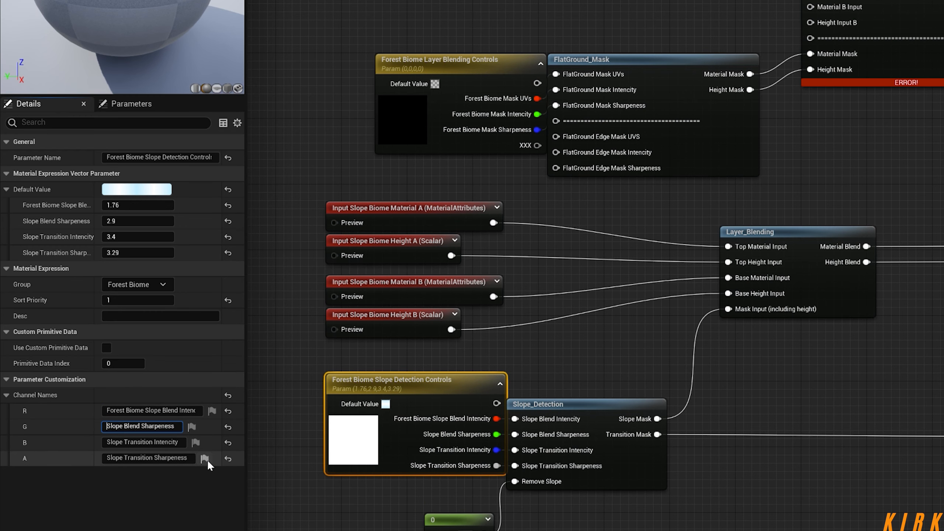
pyautogui.write('Forest Biome')
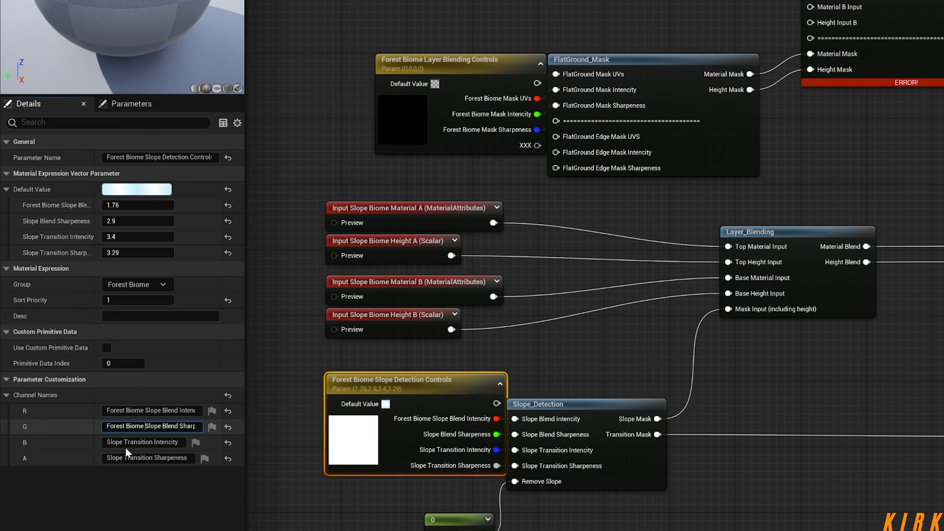
# - Prefix the B and A channel names of Forest Biome Slope Detection Controls with Forest Biome, and move the node clear of Slope_Detection
pyautogui.click(111, 442)
pyautogui.hotkey('ctrl', 'a')
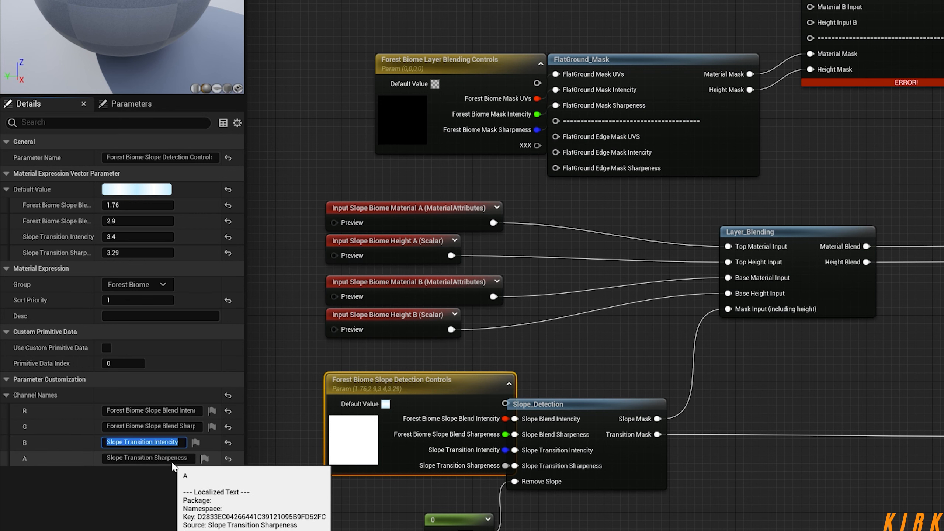
pyautogui.press('Home')
pyautogui.write('Forest Biome')
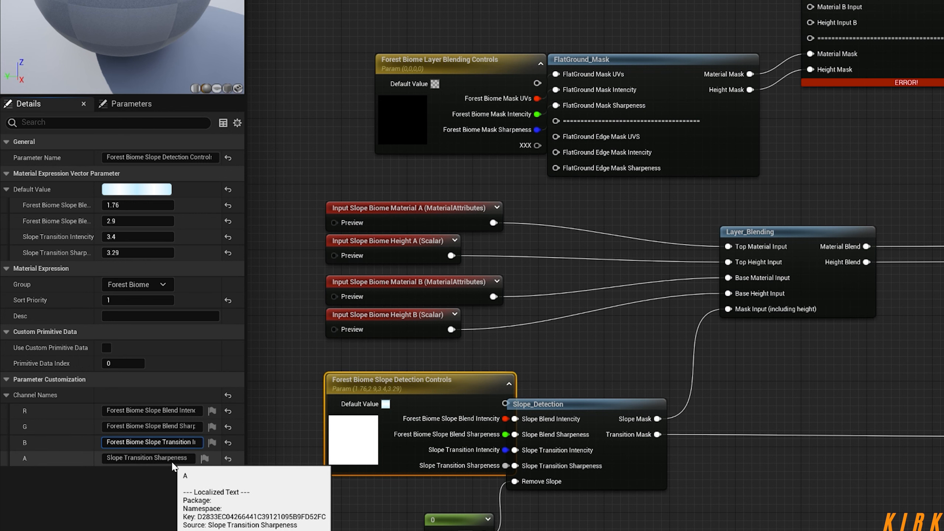
pyautogui.press('Return')
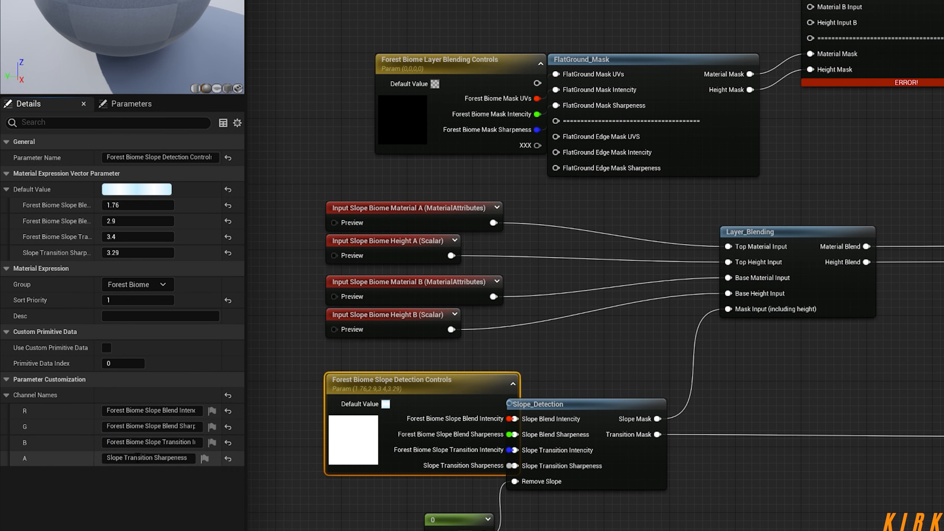
pyautogui.click(123, 456)
pyautogui.press('Home')
pyautogui.write('Forest Biome')
pyautogui.click(287, 495)
pyautogui.moveTo(365, 384); pyautogui.dragTo(332, 383)
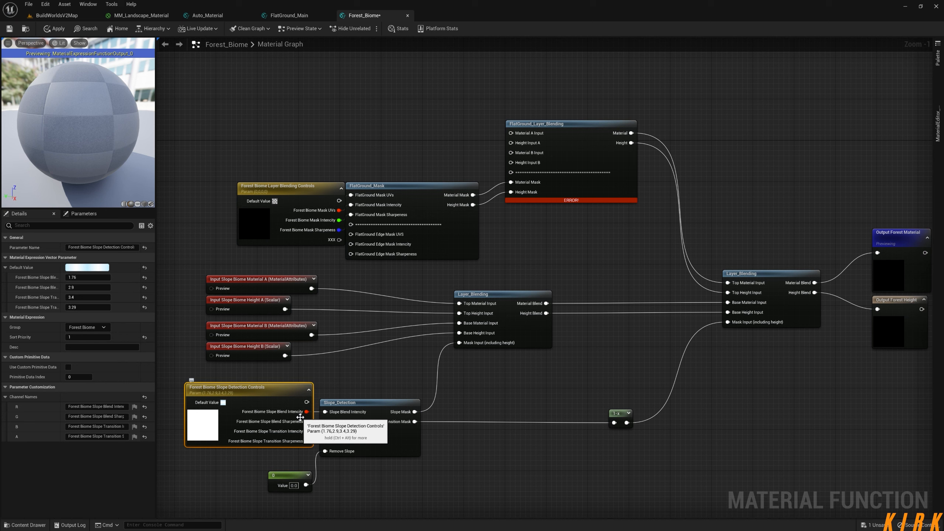
# - Place three scratch scalar parameters with placeholder names in a column below the Slope_Detection node
pyautogui.moveTo(383, 356); pyautogui.dragTo(417, 352, button='right')
pyautogui.click(416, 355)
pyautogui.click(416, 411)
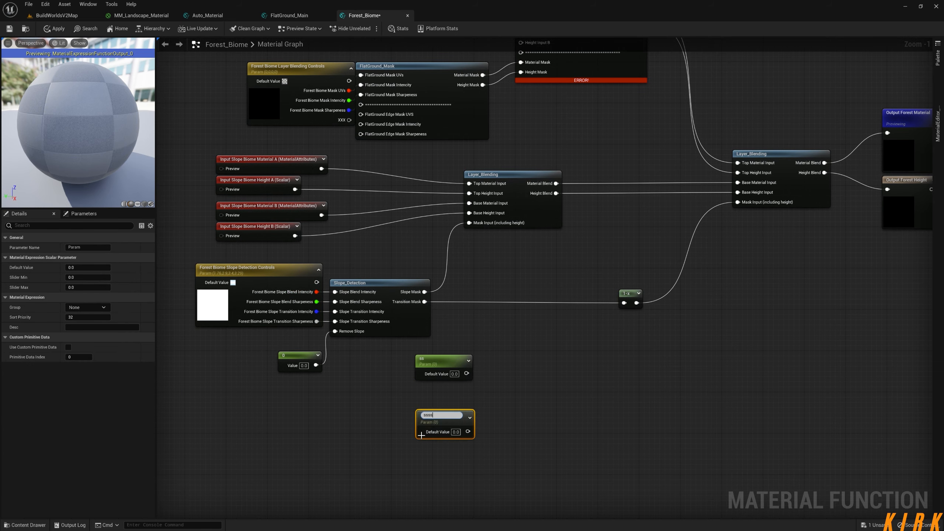
pyautogui.click(417, 459)
pyautogui.moveTo(527, 363); pyautogui.dragTo(417, 481)
pyautogui.click(547, 432)
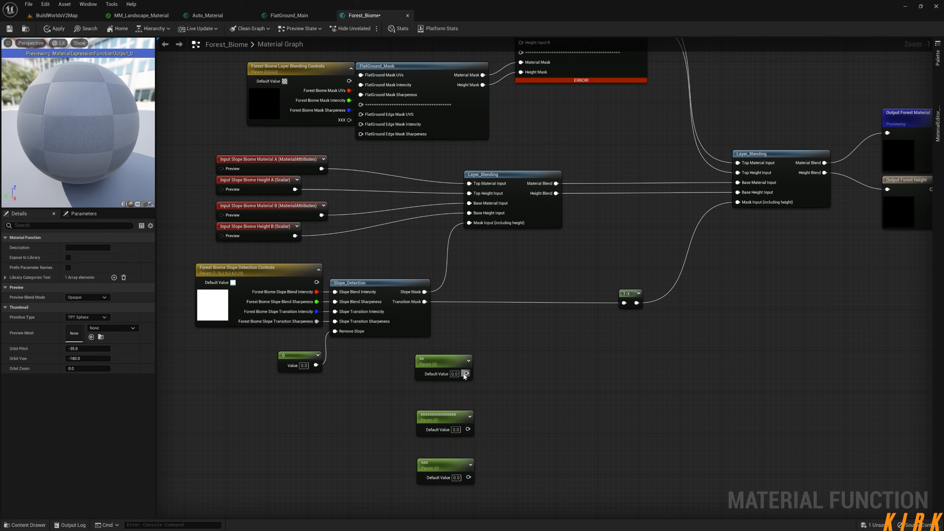
# - Paste three copies of the uppermost scratch scalar parameter into the empty graph area beside it
pyautogui.click(451, 365)
pyautogui.hotkey('ctrl', 'c')
pyautogui.hotkey('ctrl', 'v')
pyautogui.hotkey('ctrl', 'v')
pyautogui.hotkey('ctrl', 'v')
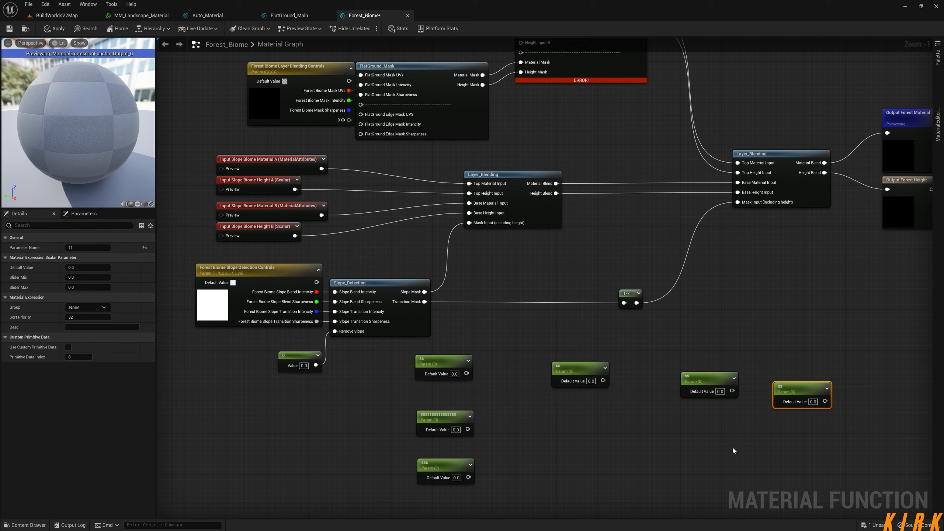
pyautogui.click(805, 424)
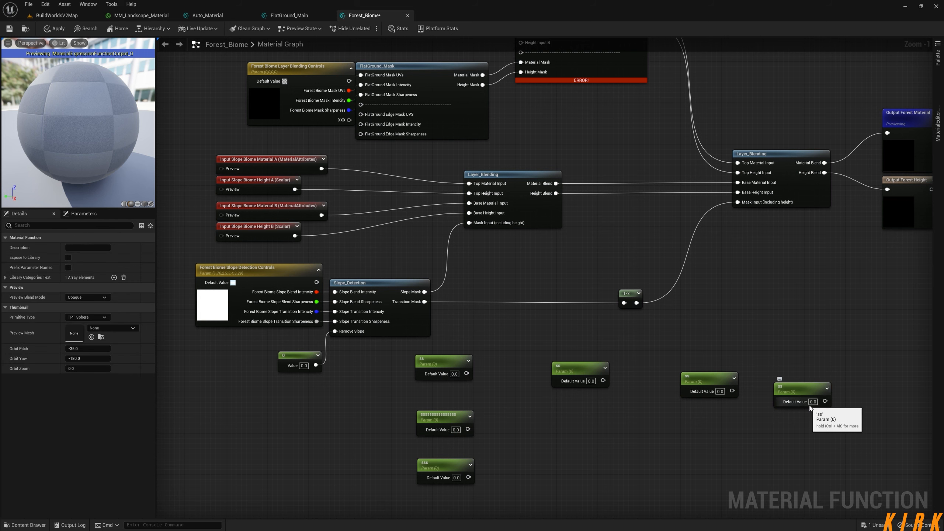
# - Delete all the scratch scalar parameters and their copies from the Forest_Biome graph
pyautogui.moveTo(811, 365); pyautogui.dragTo(410, 484)
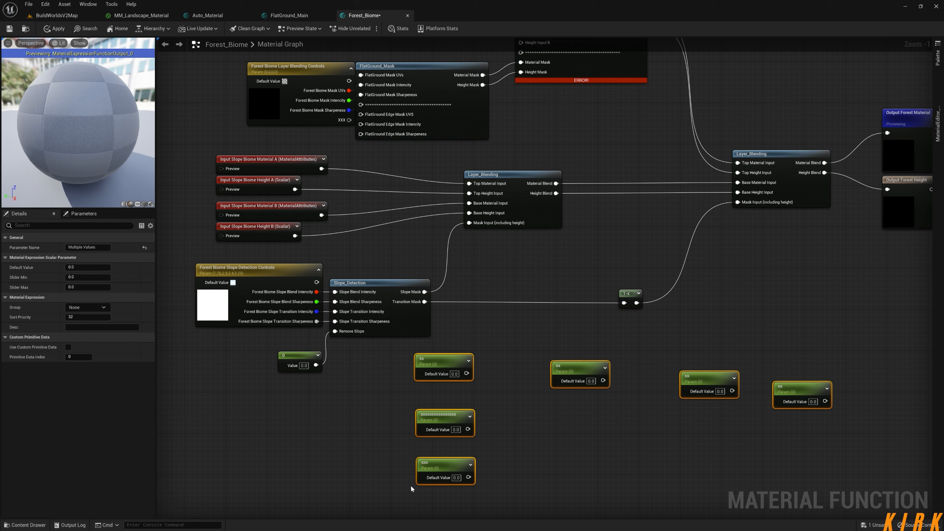
pyautogui.press('Delete')
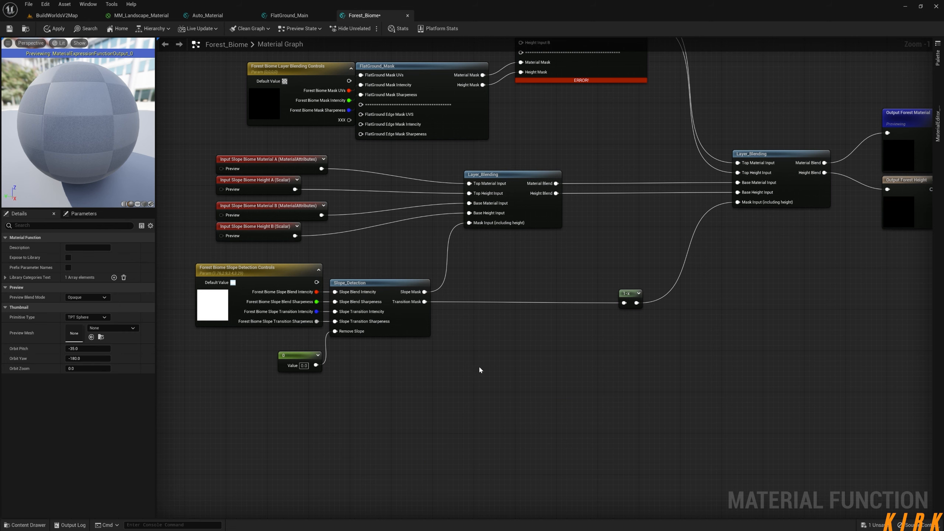
pyautogui.moveTo(479, 369); pyautogui.dragTo(438, 442, button='right')
pyautogui.moveTo(503, 368); pyautogui.dragTo(513, 420, button='right')
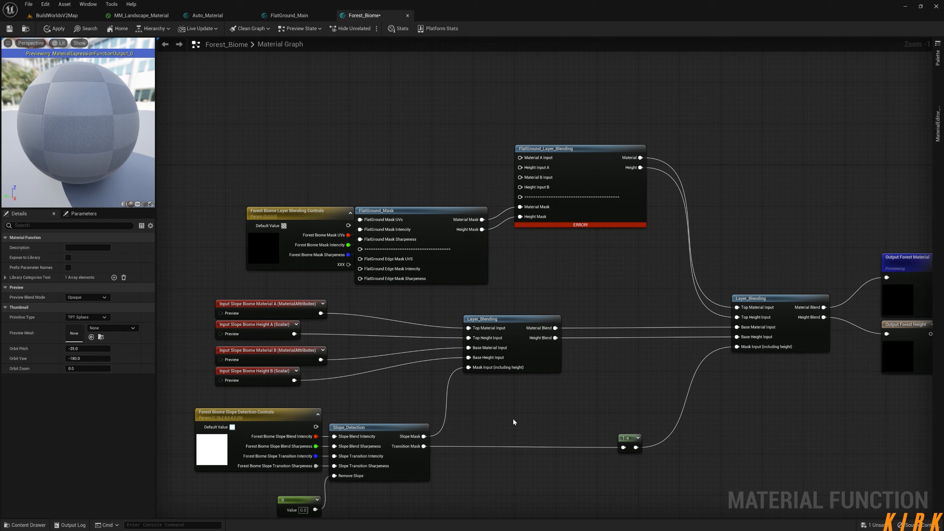
# - Open MF_Master_Layer from the 0_Master folder, examine its texture, UV and material option parameters, and close it
pyautogui.click(26, 524)
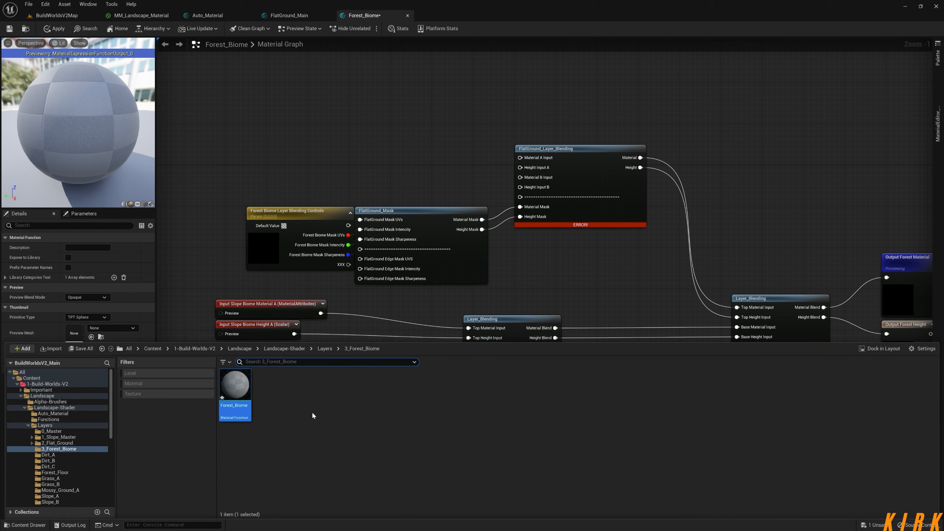
pyautogui.click(334, 405)
pyautogui.click(324, 349)
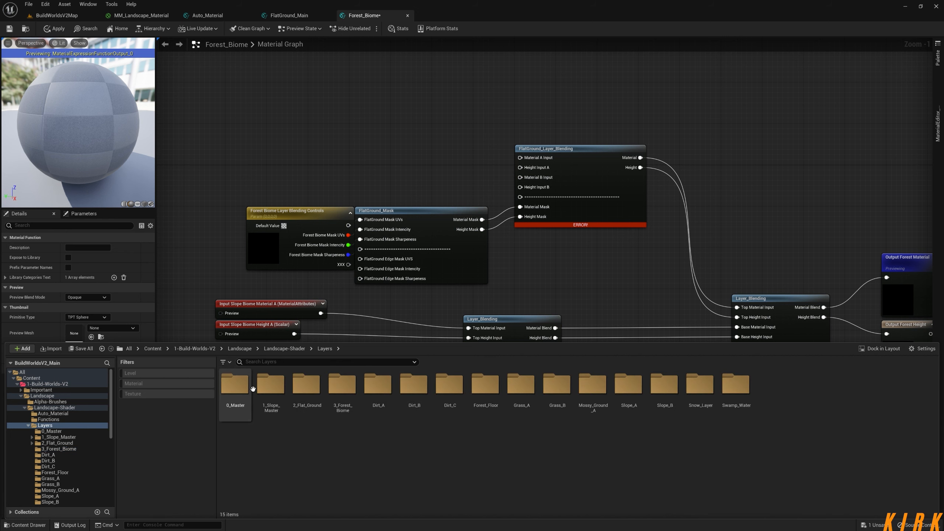
pyautogui.doubleClick(239, 396)
pyautogui.click(233, 391)
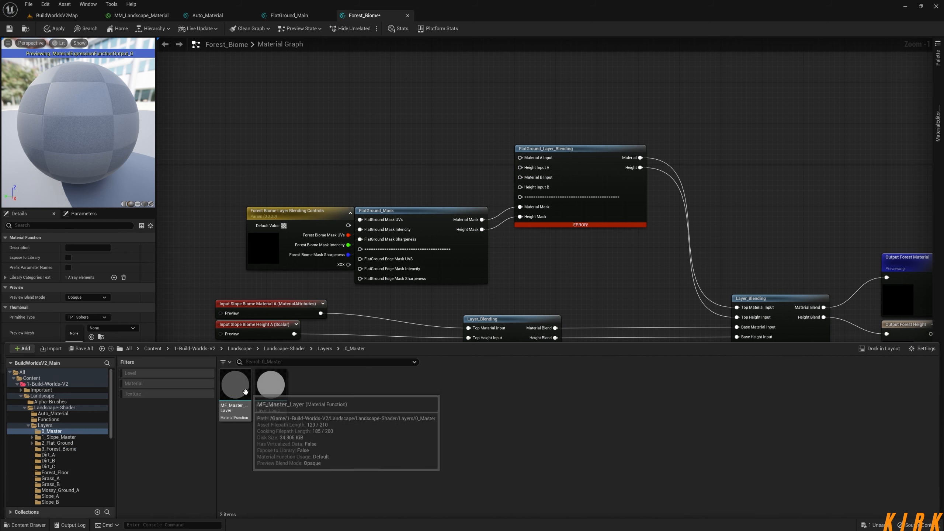
pyautogui.moveTo(248, 324); pyautogui.dragTo(472, 276, button='right')
pyautogui.moveTo(409, 336); pyautogui.dragTo(508, 301, button='right')
pyautogui.scroll(-2, 507, 302)
pyautogui.moveTo(463, 333); pyautogui.dragTo(491, 238, button='right')
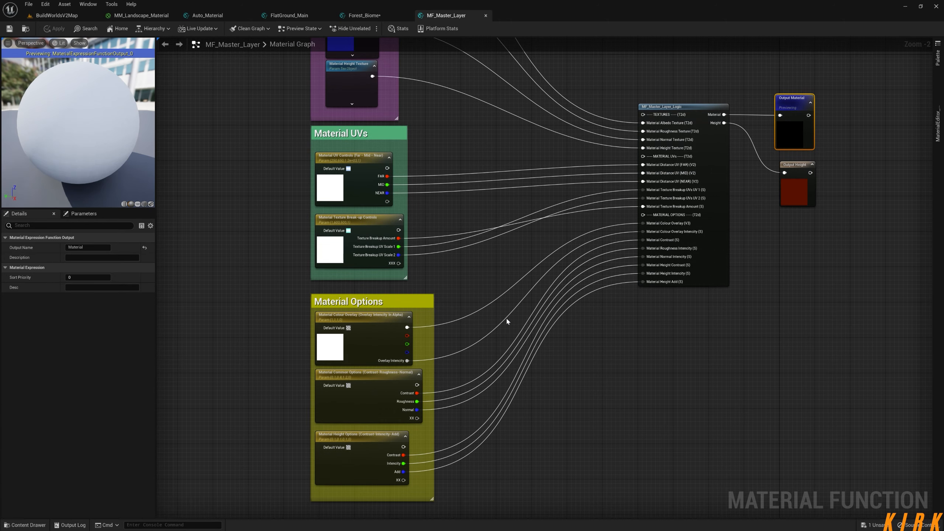
pyautogui.moveTo(569, 209); pyautogui.dragTo(525, 373, button='right')
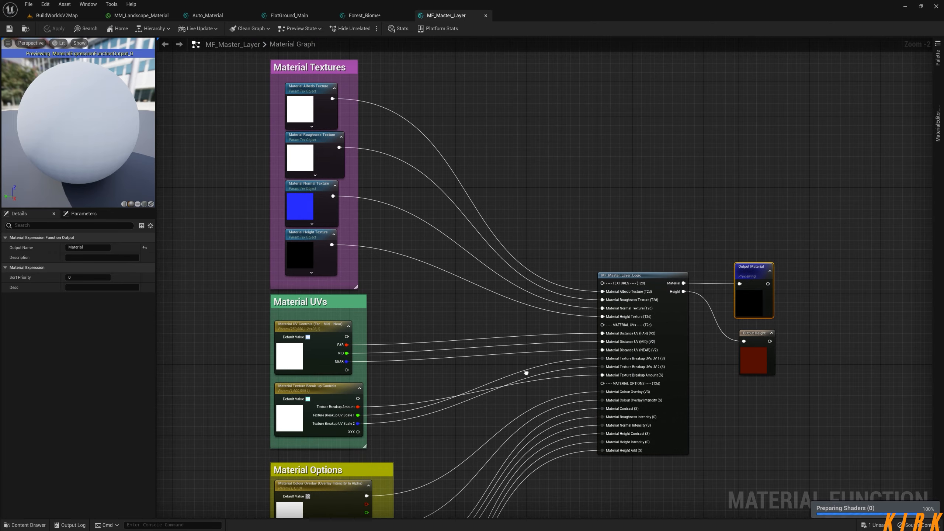
pyautogui.click(486, 16)
# - Copy the MF_Master_Layer material function from the 0_Master folder into the 3_Forest_Biome folder
pyautogui.click(25, 524)
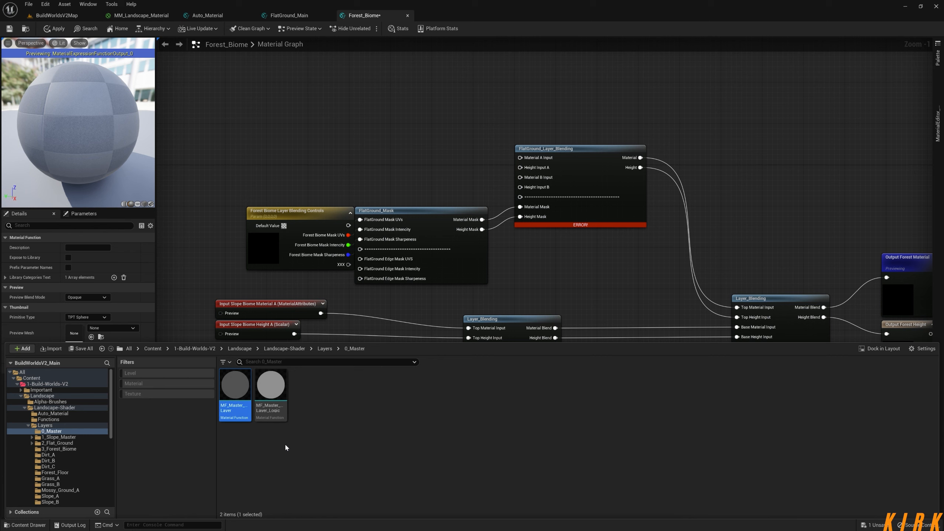
pyautogui.click(319, 350)
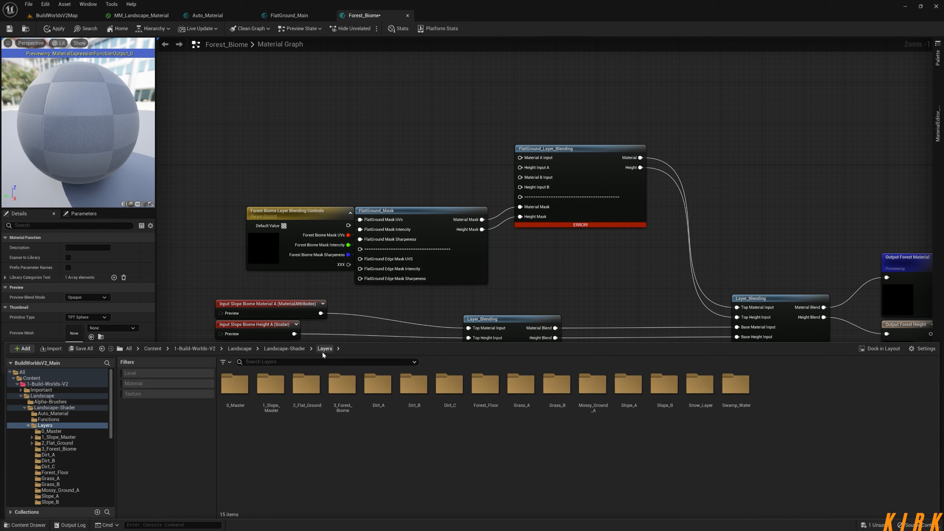
pyautogui.doubleClick(345, 389)
pyautogui.hotkey('ctrl', 'v')
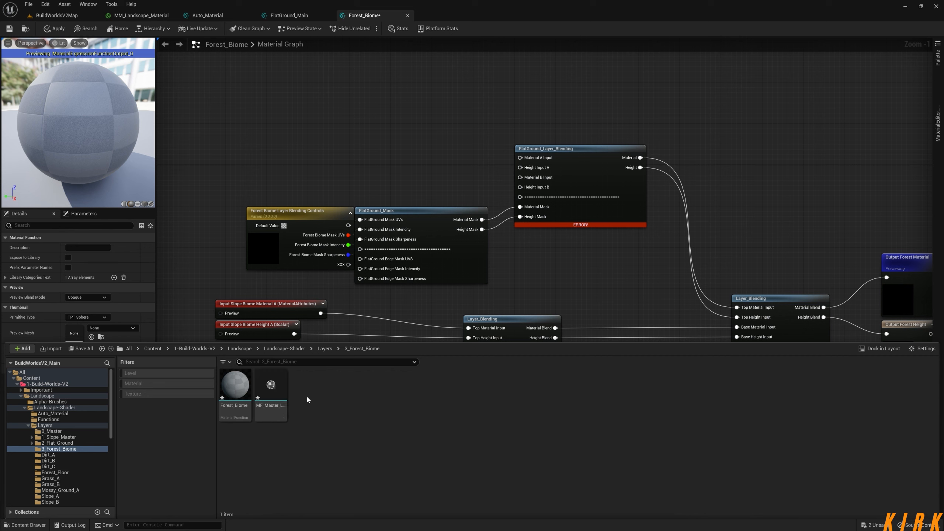
# - Rename the copied master layer function in the 3_Forest_Biome folder as Forest_Biome_L1
pyautogui.click(268, 401)
pyautogui.press('F2')
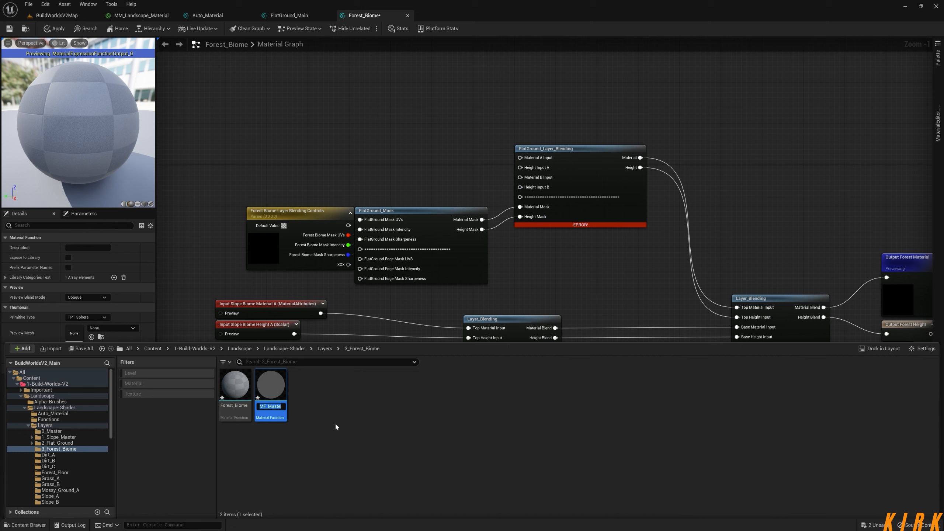
pyautogui.write('Fo')
pyautogui.write('rest_B')
pyautogui.write('iome')
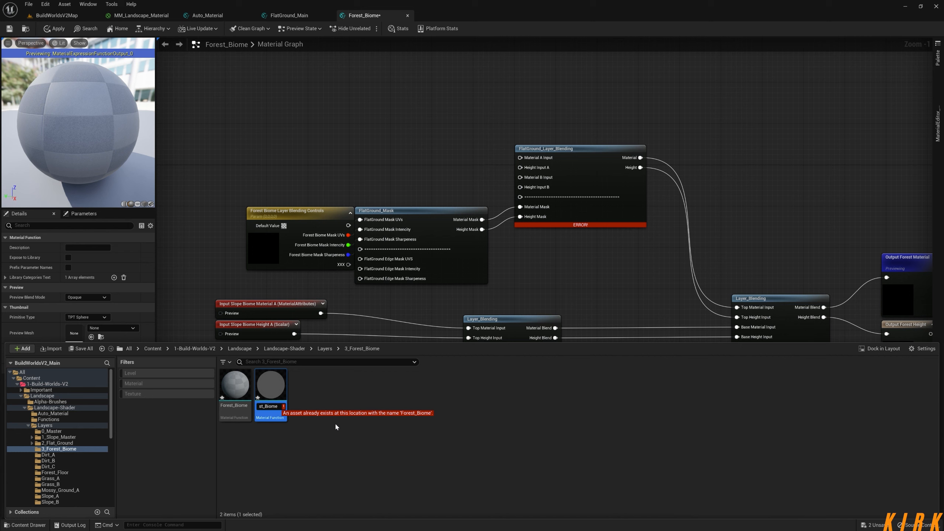
pyautogui.write('_L1')
pyautogui.press('Return')
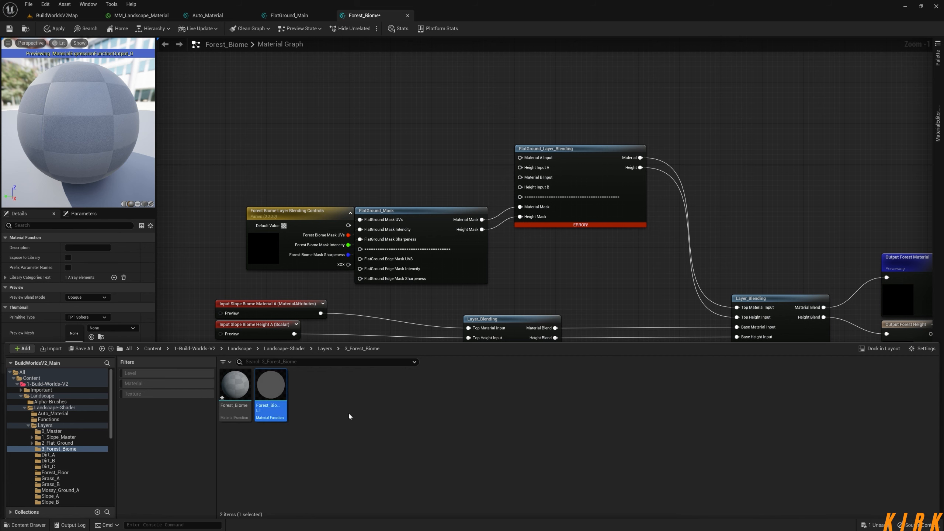
# - Duplicate Forest_Biome_L1 in the same folder and name the duplicate Forest_Biome_L2
pyautogui.hotkey('ctrl', 'd')
pyautogui.press('End')
pyautogui.press('Return')
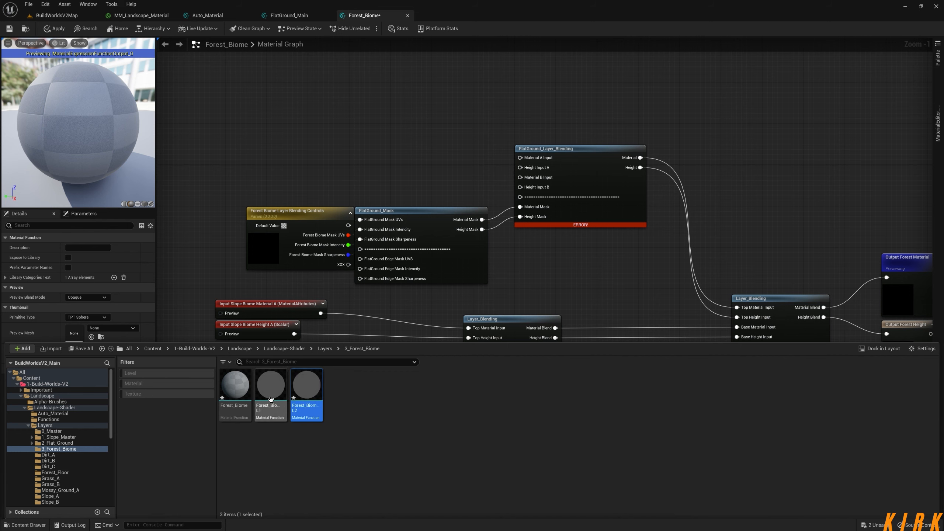
# - Add Forest_Biome_L1 and Forest_Biome_L2 to the Forest_Biome graph, one below the other above the FlatGround_Mask node
pyautogui.moveTo(271, 399); pyautogui.dragTo(363, 75)
pyautogui.click(25, 525)
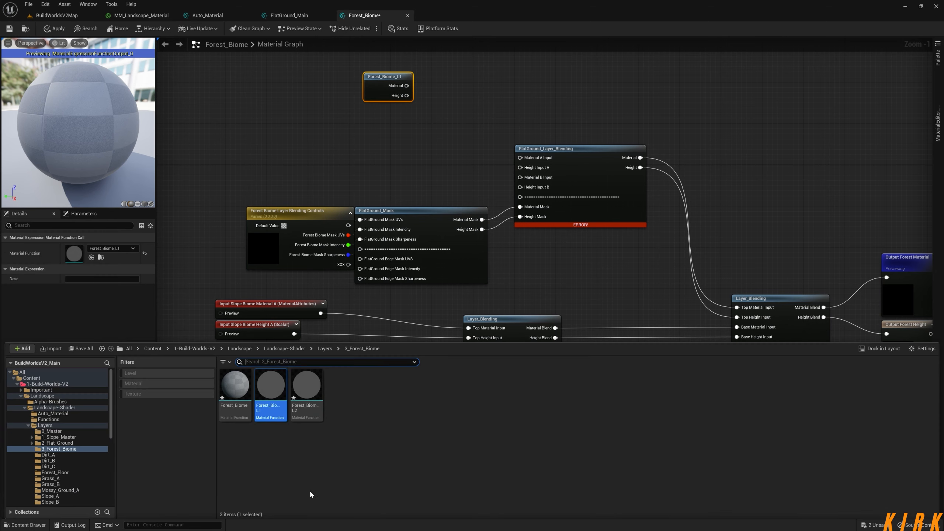
pyautogui.moveTo(307, 388); pyautogui.dragTo(380, 131)
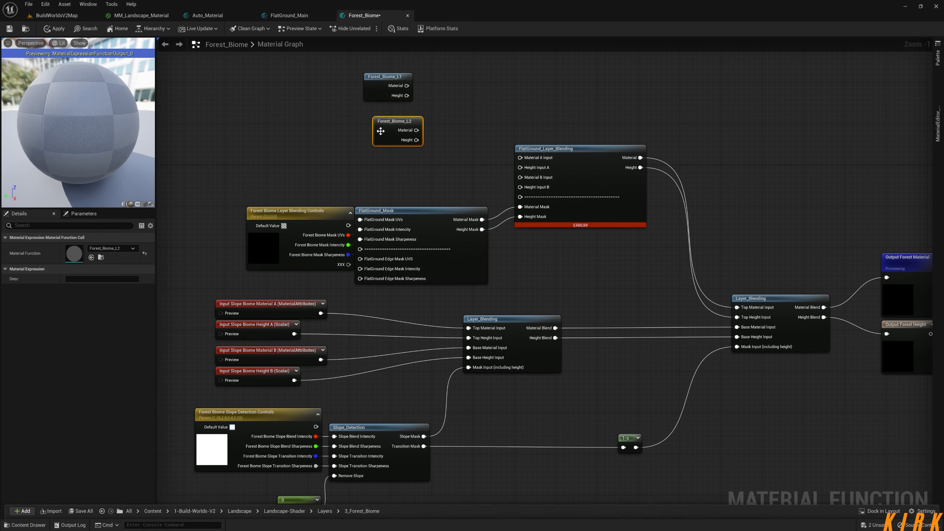
pyautogui.moveTo(439, 172); pyautogui.dragTo(426, 260, button='right')
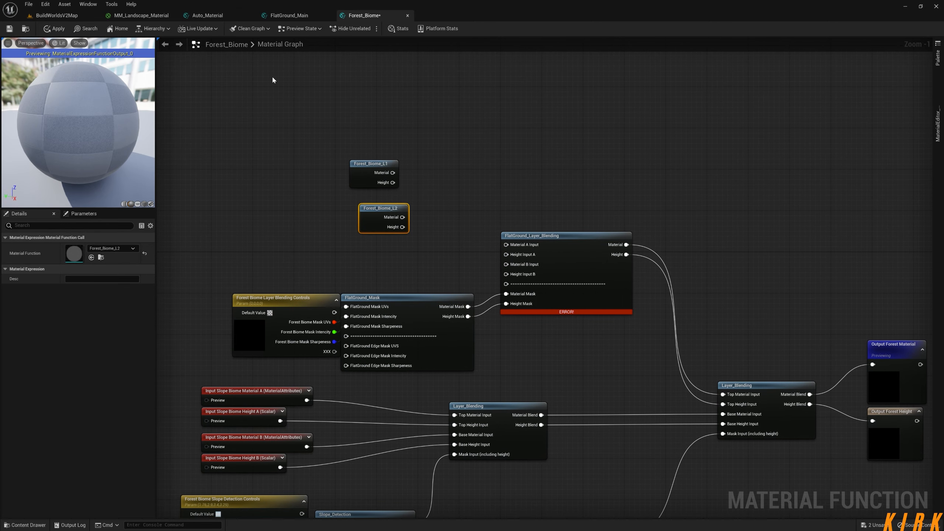
# - Close the FlatGround_Main and Auto_Material functions and return to the Forest_Biome graph
pyautogui.click(293, 15)
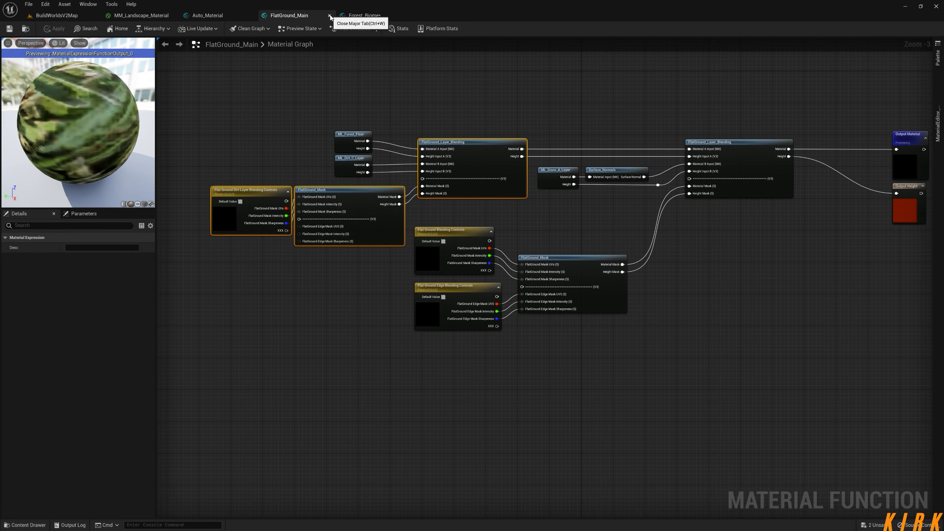
pyautogui.click(330, 16)
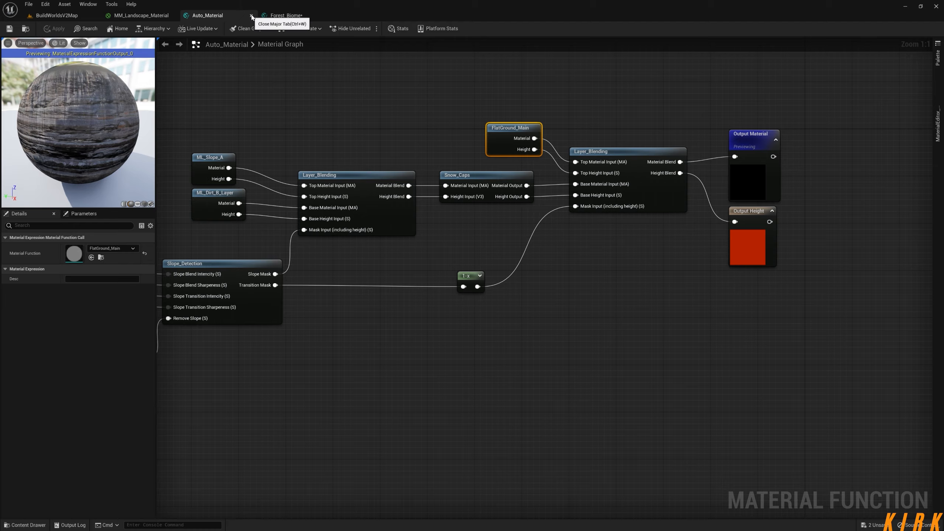
pyautogui.click(251, 16)
pyautogui.click(207, 15)
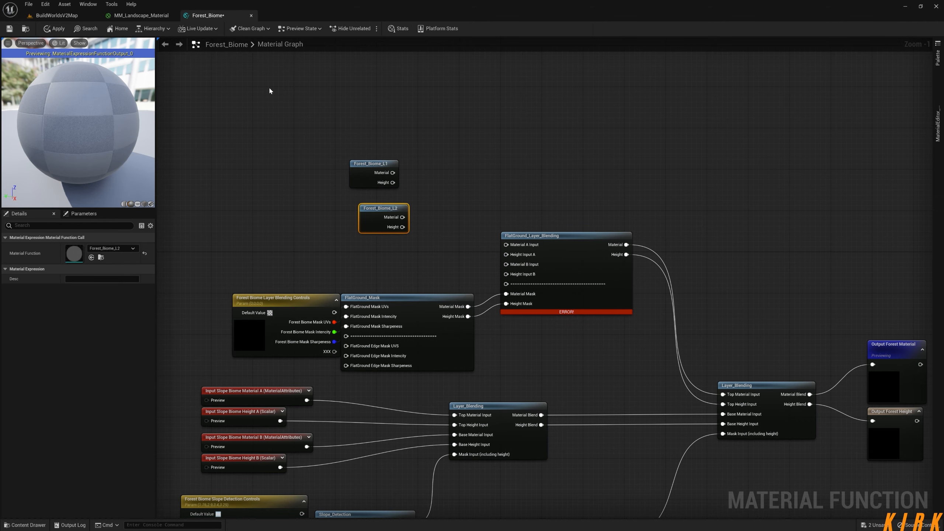
# - Align Forest_Biome_L2 under Forest_Biome_L1 and wire their material and height outputs into FlatGround_Layer_Blending's A and B inputs
pyautogui.moveTo(460, 238); pyautogui.dragTo(400, 192, button='right')
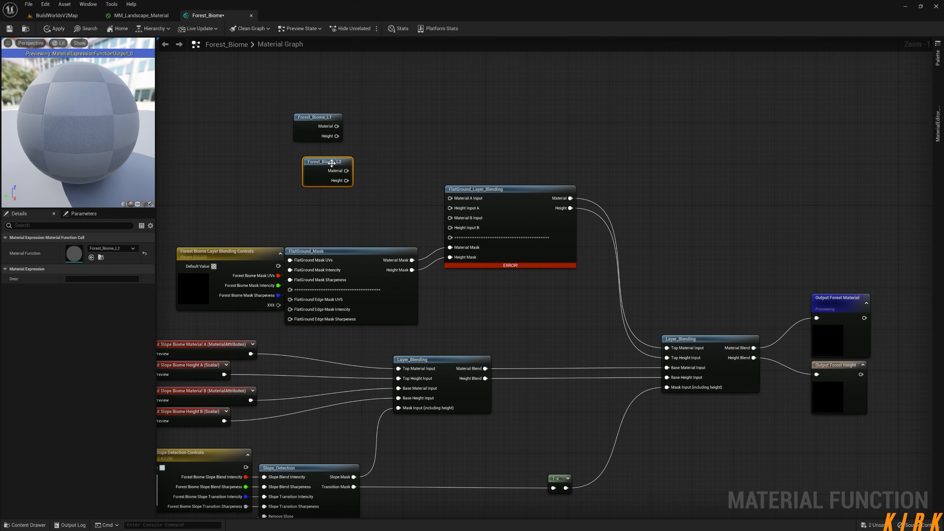
pyautogui.moveTo(336, 126); pyautogui.dragTo(338, 172)
# - Open both the Forest_Biome_L1 and Forest_Biome_L2 functions from their nodes in the Forest_Biome graph
pyautogui.doubleClick(312, 118)
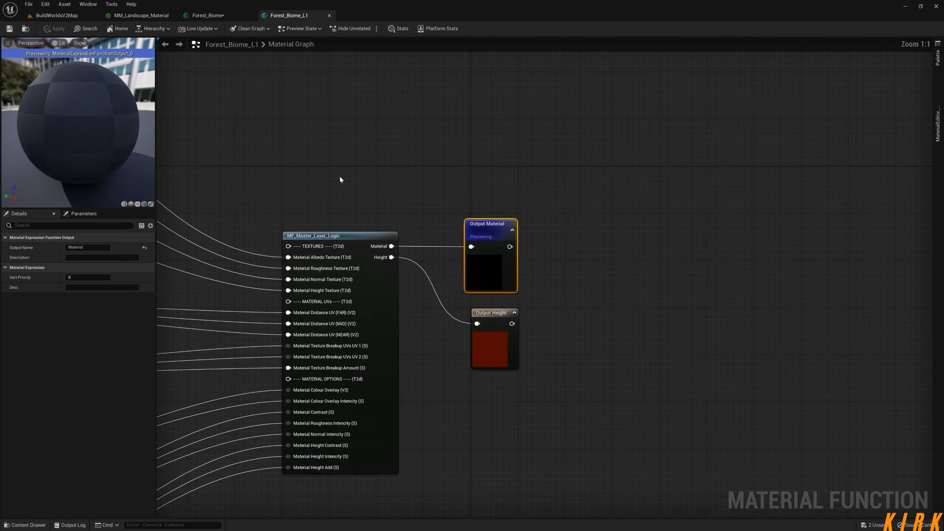
pyautogui.click(224, 15)
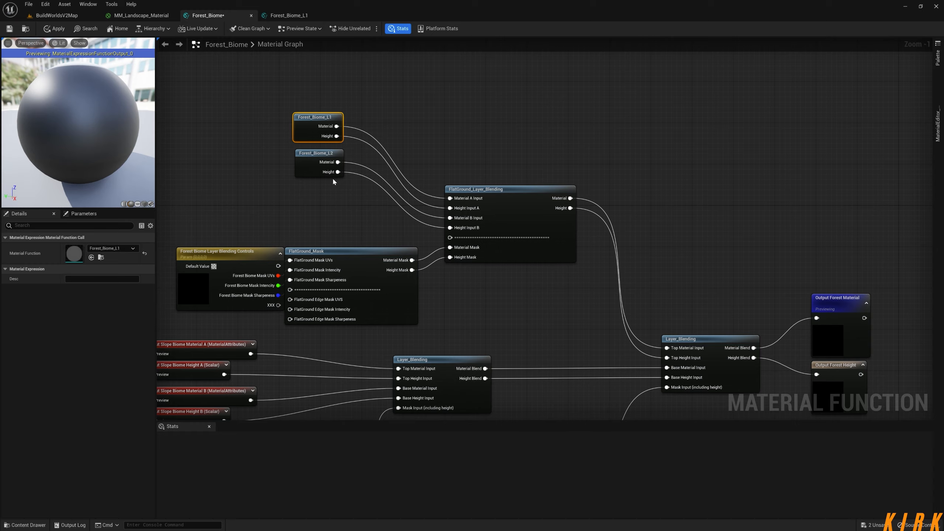
pyautogui.click(310, 168)
pyautogui.doubleClick(310, 168)
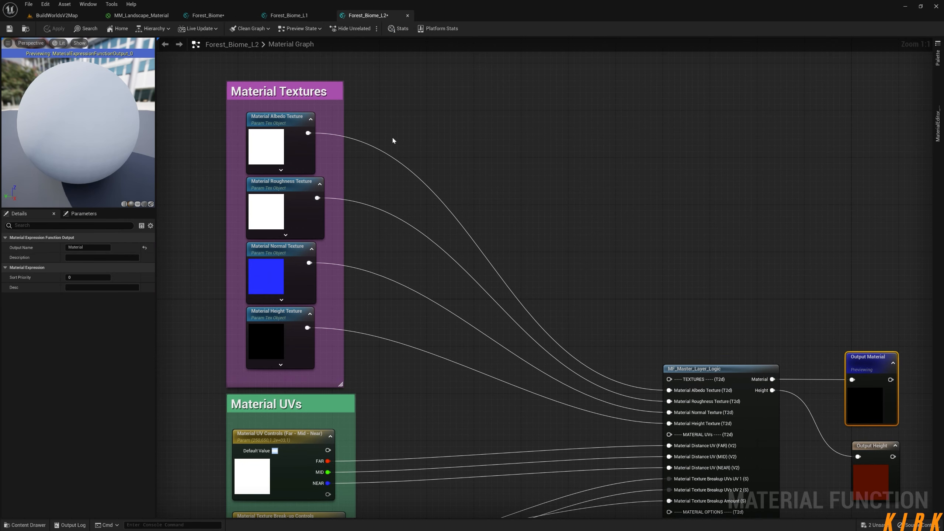
# - Rename the Material Albedo Texture parameter in Forest_Biome_L2 as Forest Biome L2 Albedo Texture
pyautogui.click(278, 129)
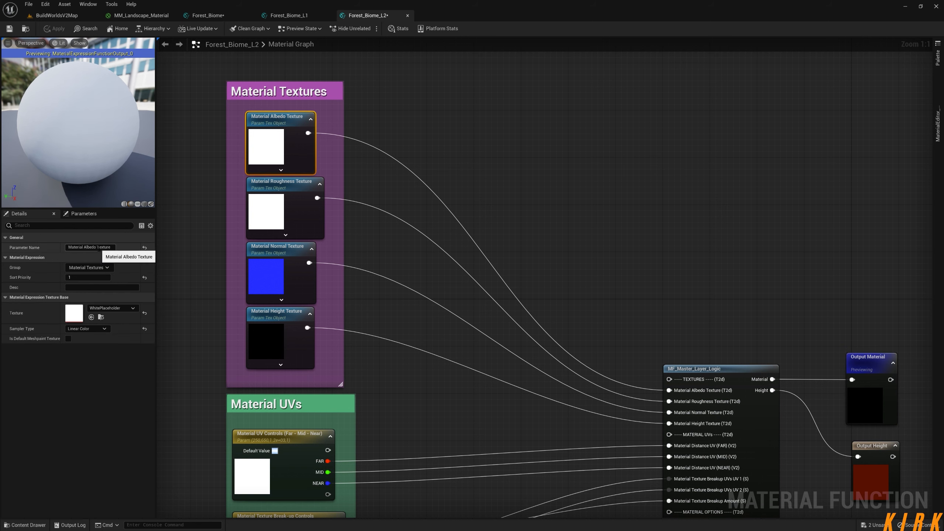
pyautogui.moveTo(83, 247); pyautogui.dragTo(53, 252)
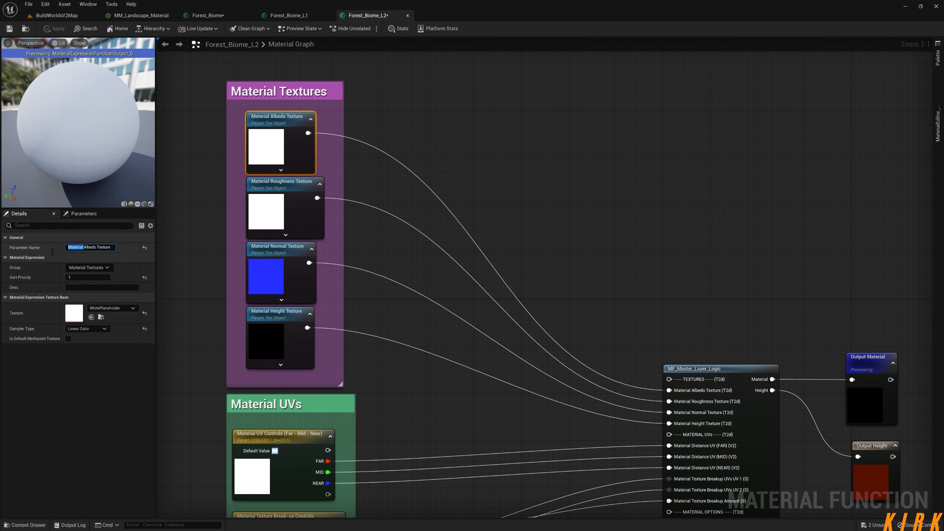
pyautogui.press('BackSpace')
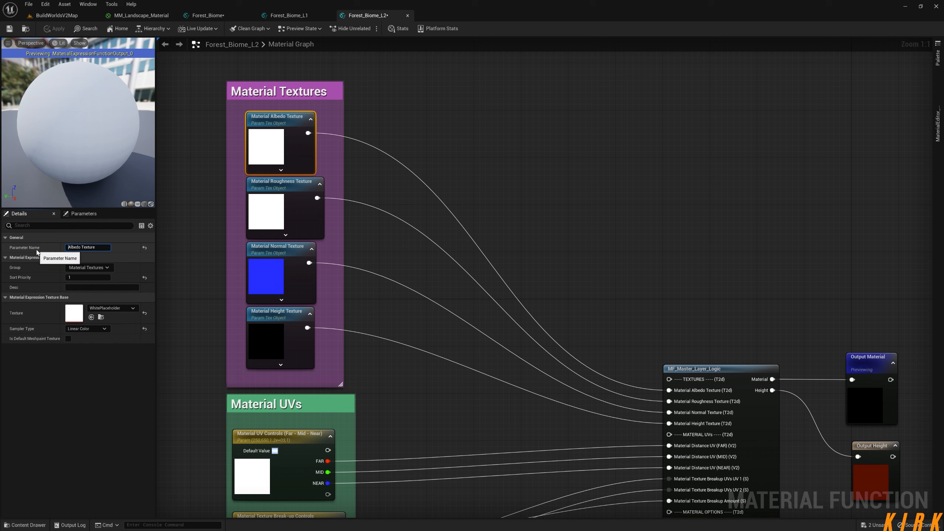
pyautogui.write('Forest')
pyautogui.write('Biome L2')
pyautogui.press('Return')
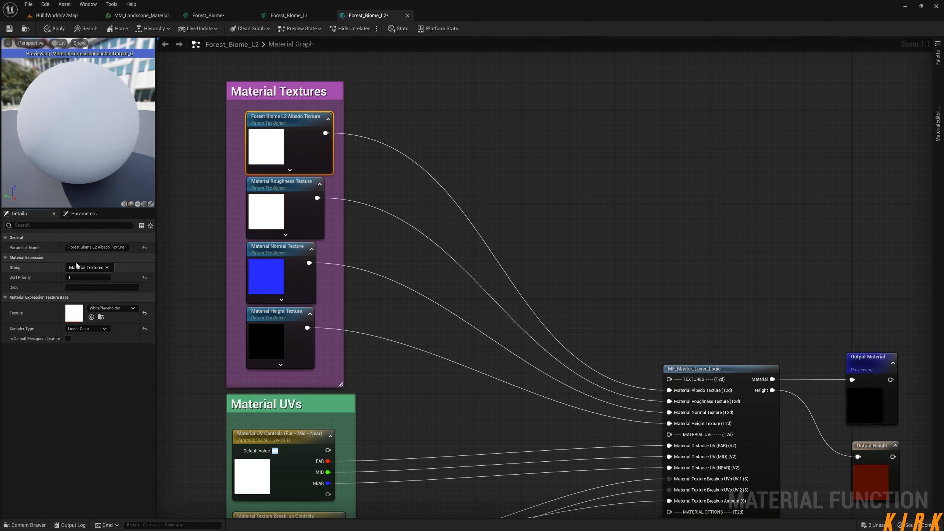
# - Copy the group name from Forest Biome Layer Blending Controls and set the L2 albedo texture's group to Forest Biome Textures
pyautogui.click(207, 15)
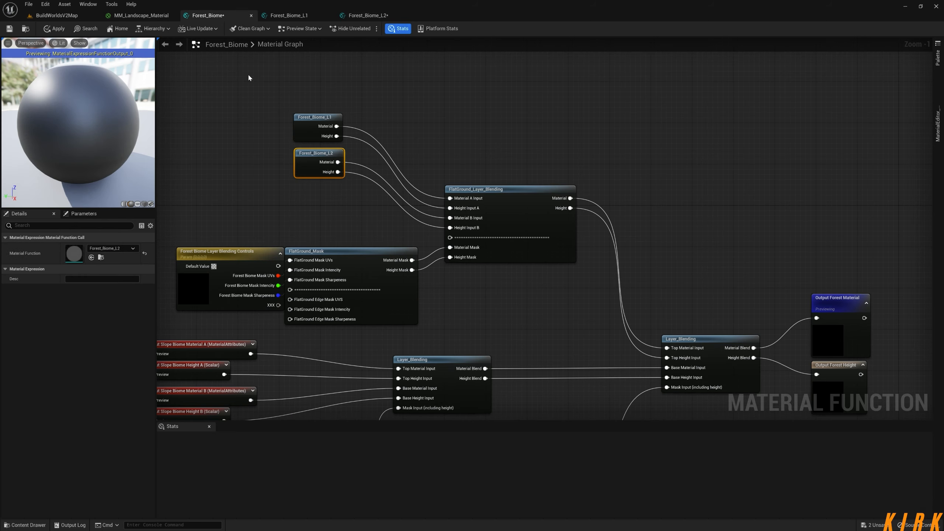
pyautogui.click(218, 258)
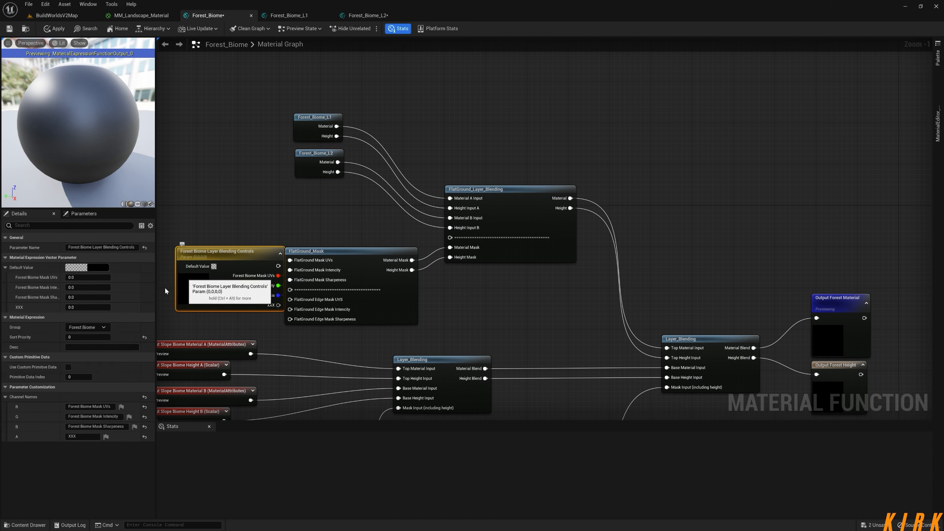
pyautogui.click(70, 327)
pyautogui.hotkey('ctrl', 'c')
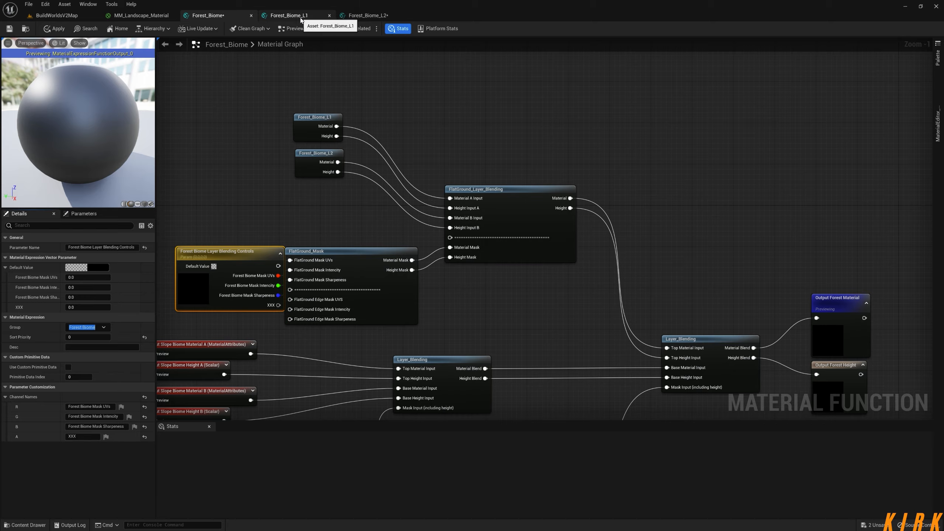
pyautogui.click(366, 15)
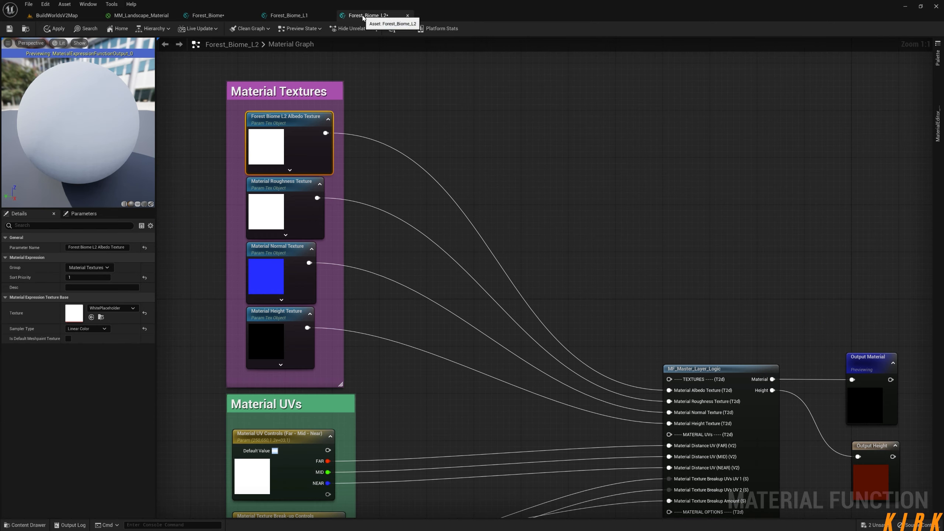
pyautogui.click(70, 268)
pyautogui.write('Forest Biome')
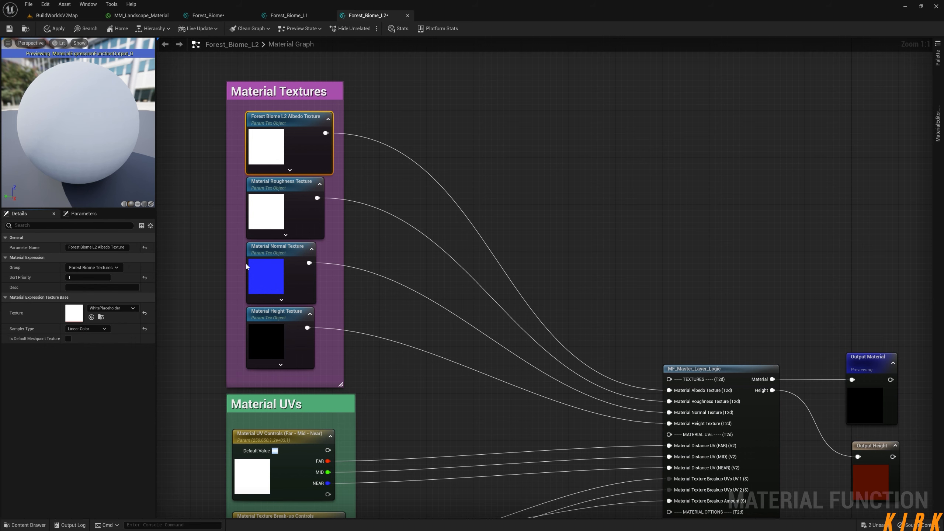
pyautogui.moveTo(422, 186)
pyautogui.mouseDown(button='right')
pyautogui.moveTo(407, 189)
pyautogui.moveTo(423, 179)
pyautogui.mouseUp(button='right')
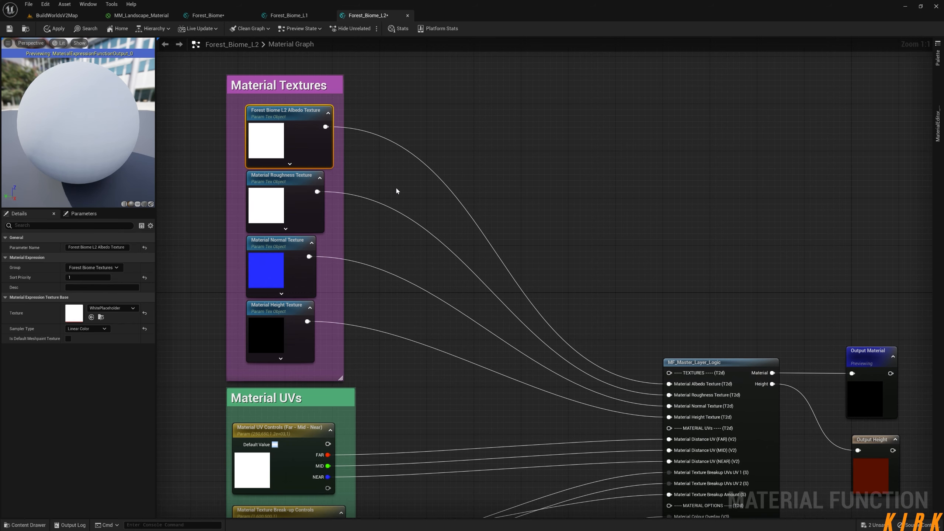
pyautogui.moveTo(395, 186); pyautogui.dragTo(392, 213, button='right')
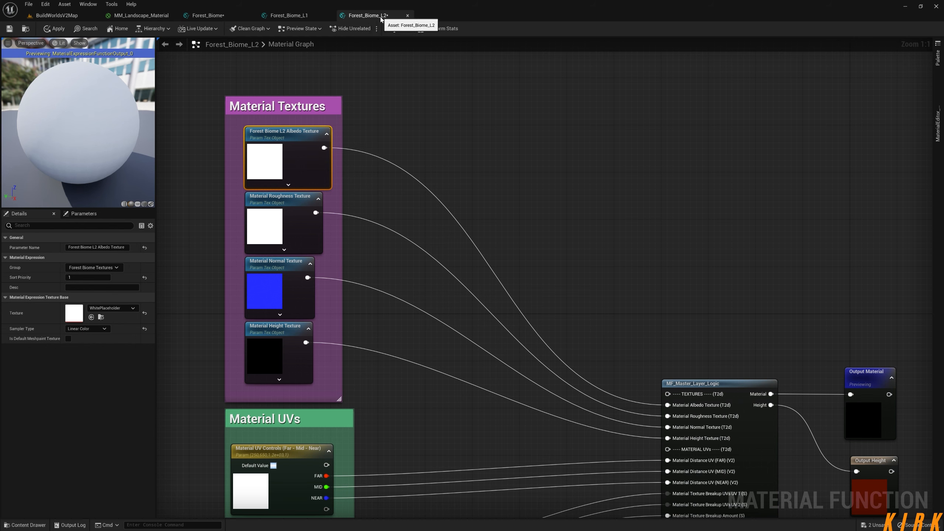
# - Switch to Forest_Biome_L1 and set the Material Albedo Texture parameter's group to Forest Biome
pyautogui.click(301, 15)
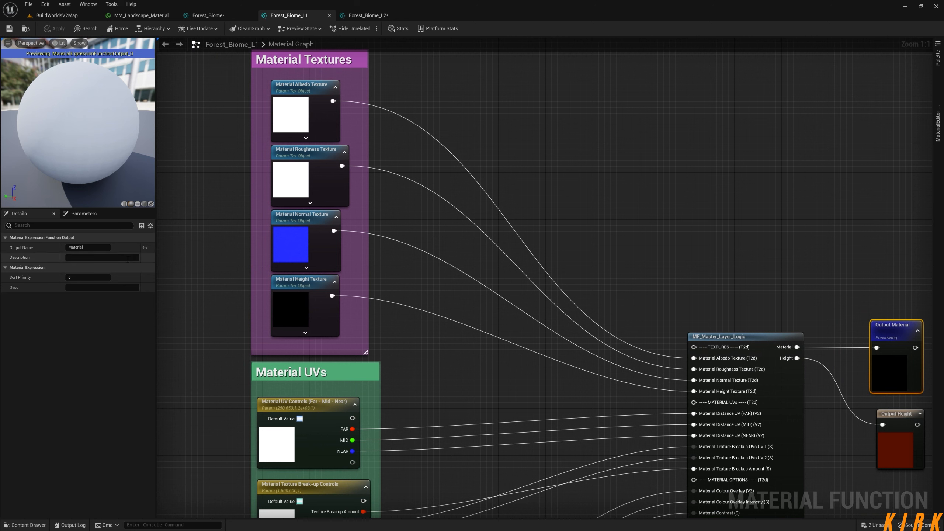
pyautogui.click(297, 86)
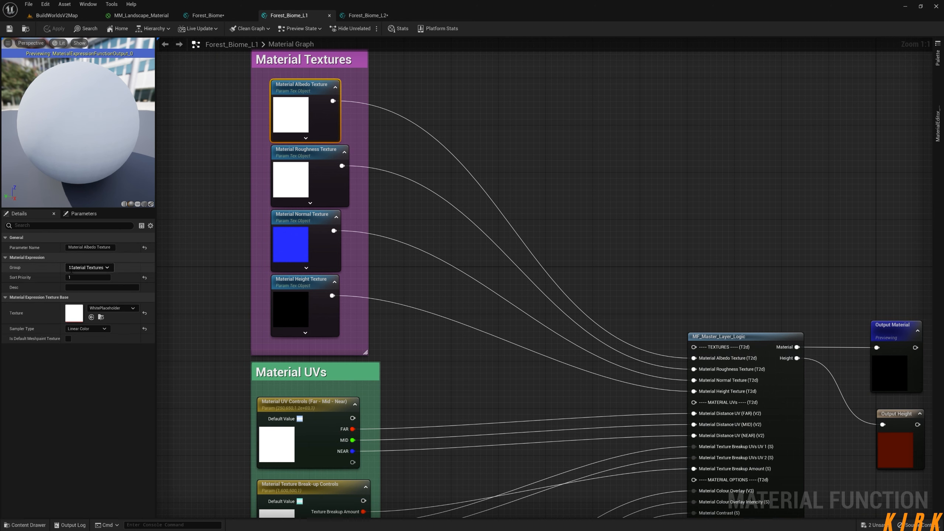
pyautogui.click(86, 267)
pyautogui.hotkey('ctrl', 'v')
pyautogui.press('Return')
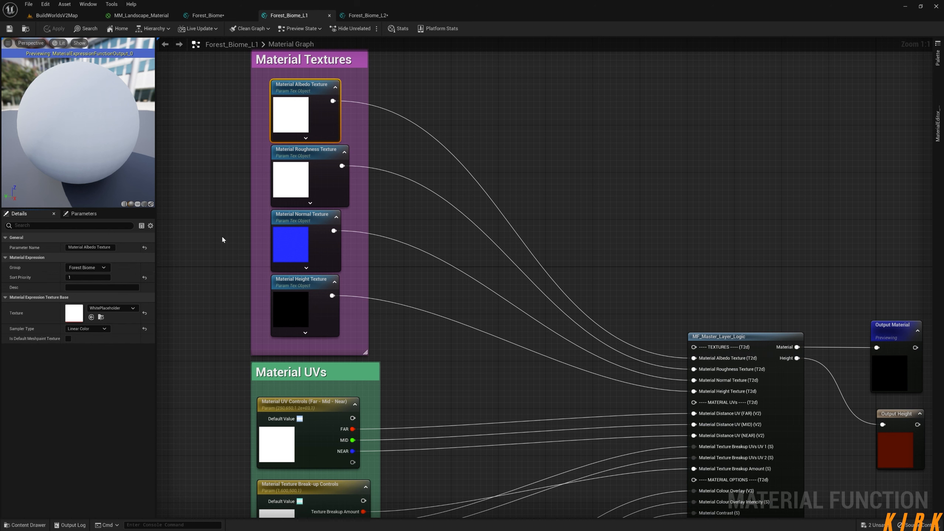
pyautogui.click(465, 174)
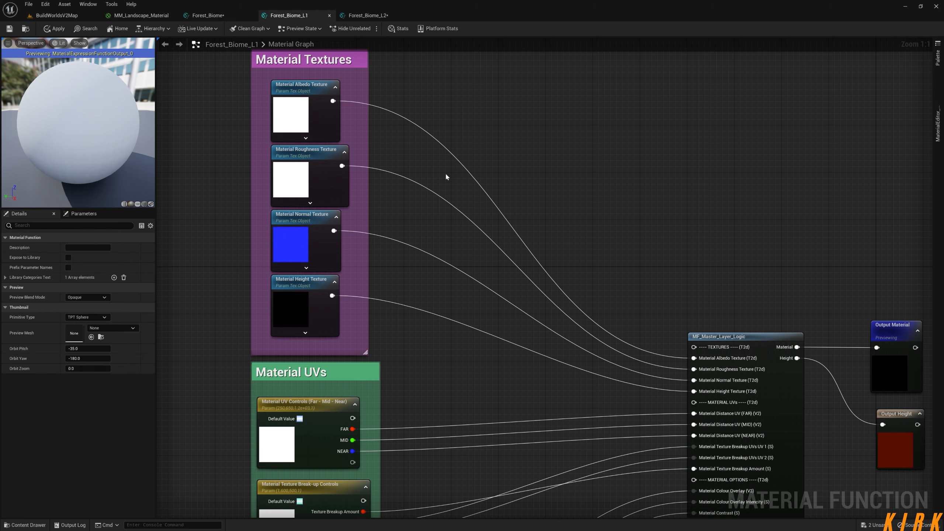
# - Return to Forest_Biome_L2 and copy the "Forest Biome L2" prefix from the albedo texture's parameter name
pyautogui.click(375, 15)
pyautogui.moveTo(444, 242); pyautogui.dragTo(469, 219, button='right')
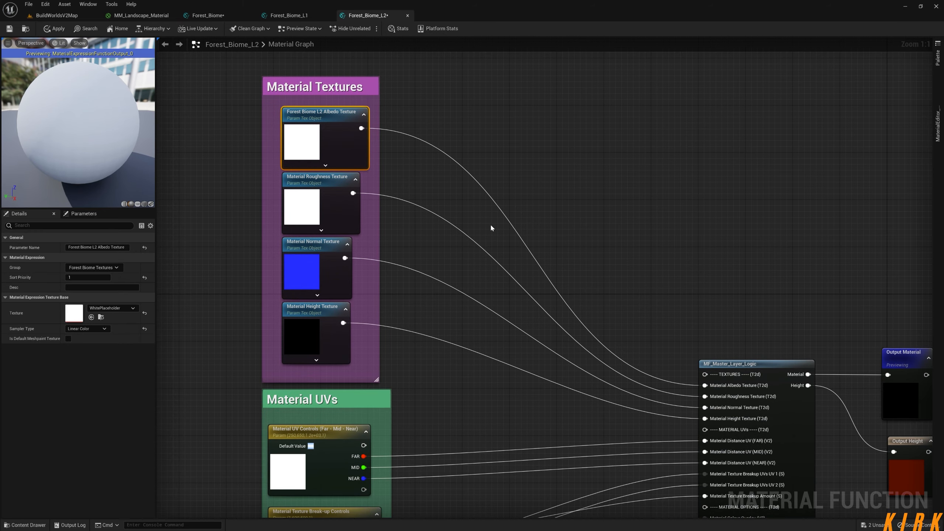
pyautogui.doubleClick(320, 111)
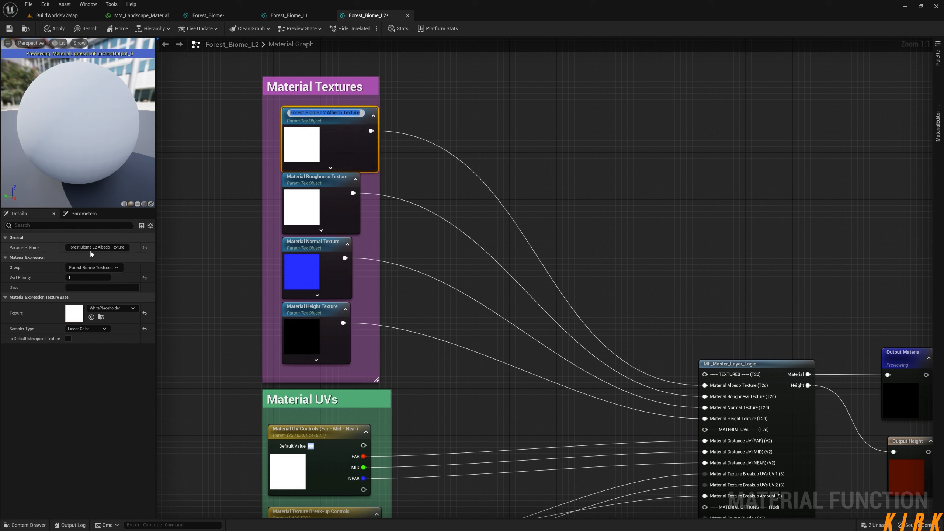
pyautogui.click(75, 247)
pyautogui.moveTo(74, 247); pyautogui.dragTo(59, 247)
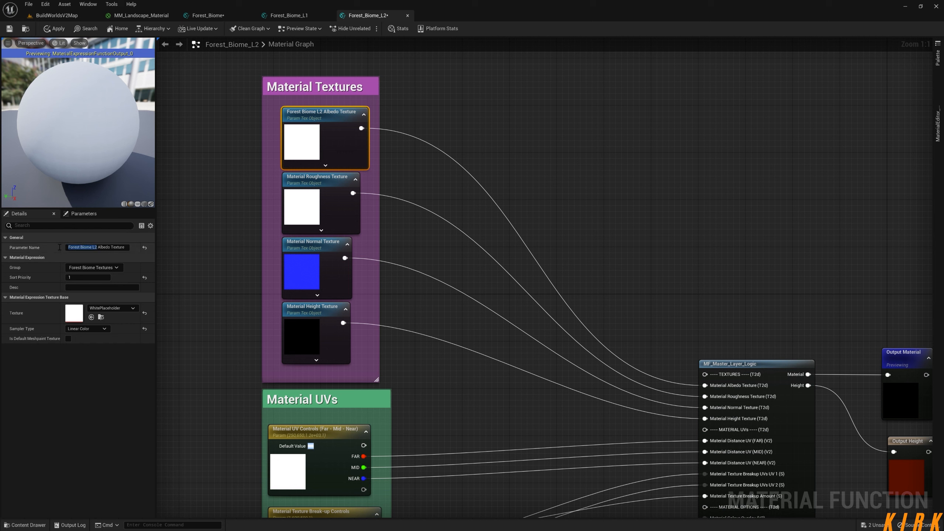
pyautogui.moveTo(127, 247); pyautogui.dragTo(63, 247)
pyautogui.hotkey('ctrl', 'c')
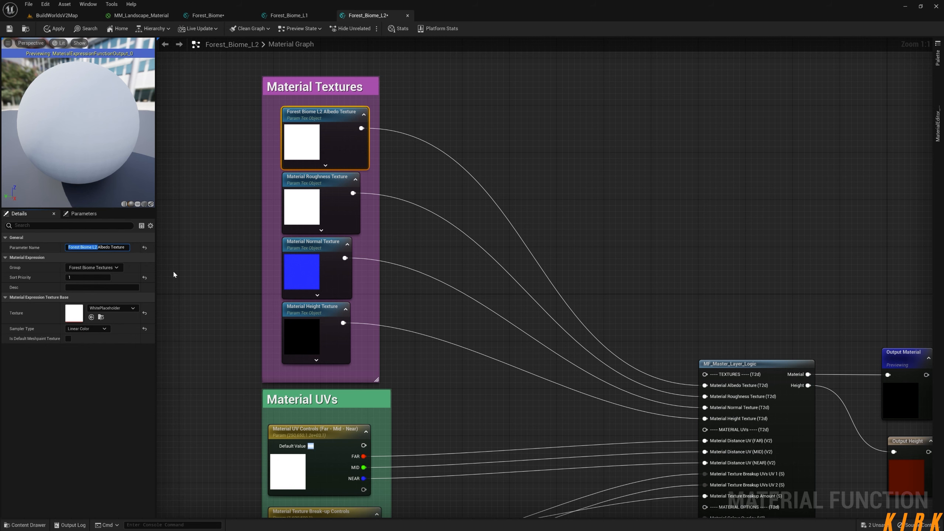
# - Rename the Material Roughness Texture parameter as Forest Biome L2 Roughness Texture, with single spaces between the words
pyautogui.moveTo(387, 272); pyautogui.dragTo(531, 335, button='right')
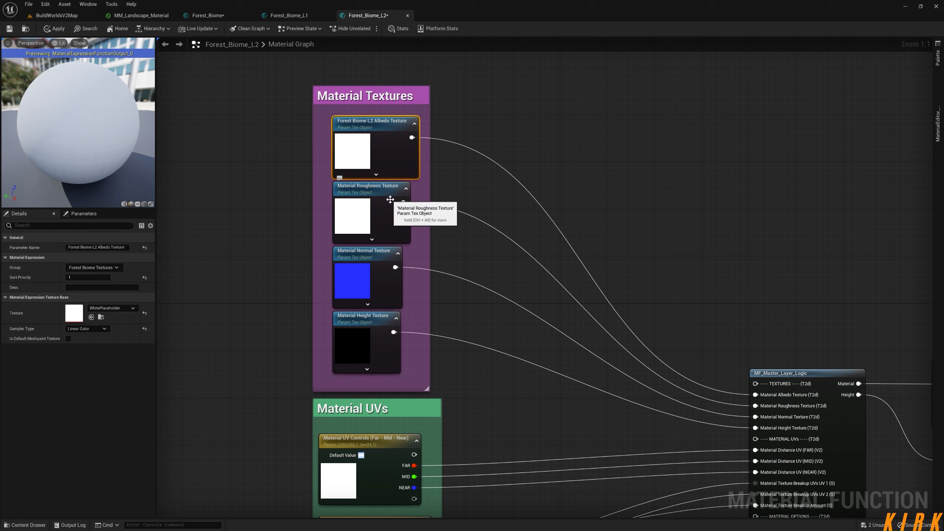
pyautogui.click(409, 200)
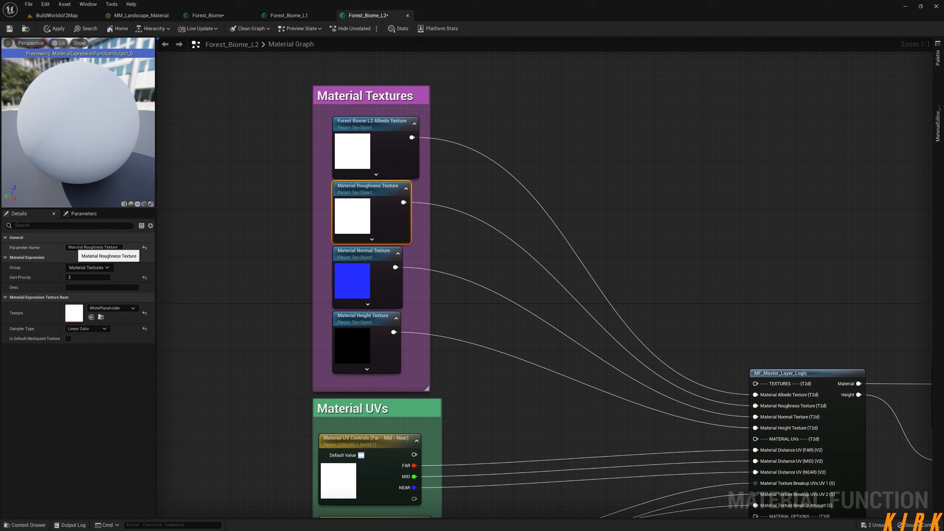
pyautogui.doubleClick(77, 247)
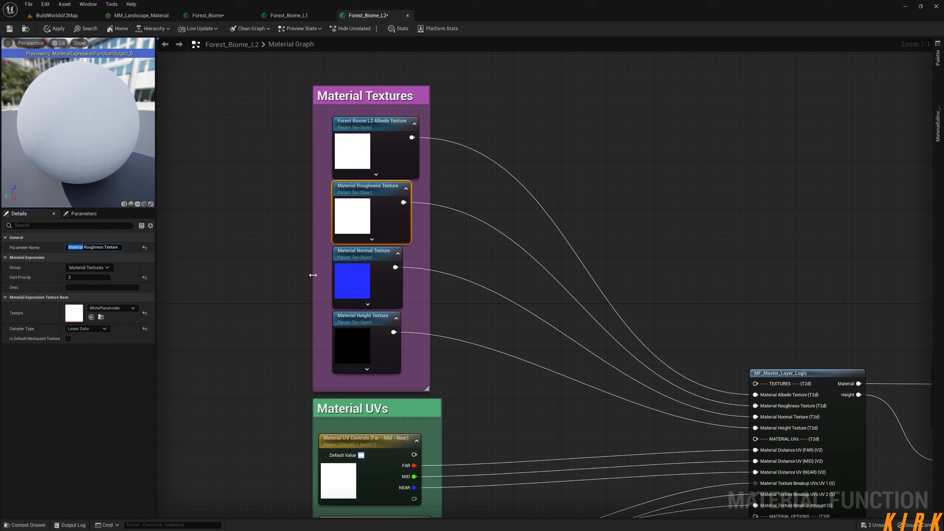
pyautogui.hotkey('ctrl', 'v')
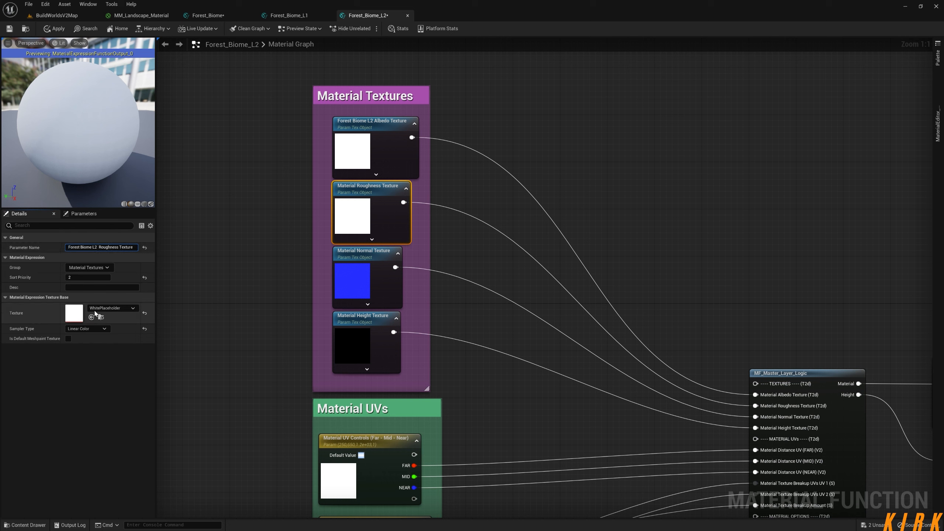
pyautogui.press('BackSpace')
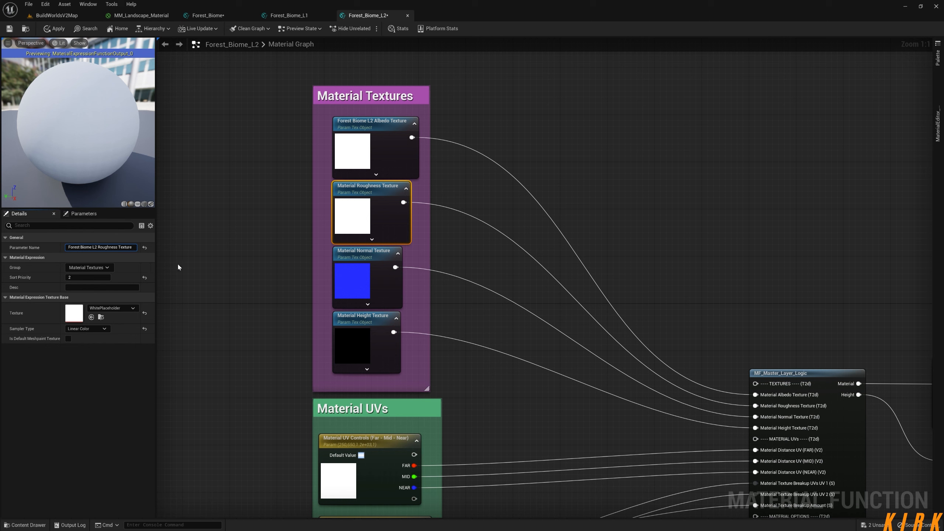
pyautogui.click(213, 255)
# - Rename the Material Normal Texture parameter as Forest Biome L2 Normal Texture
pyautogui.click(350, 253)
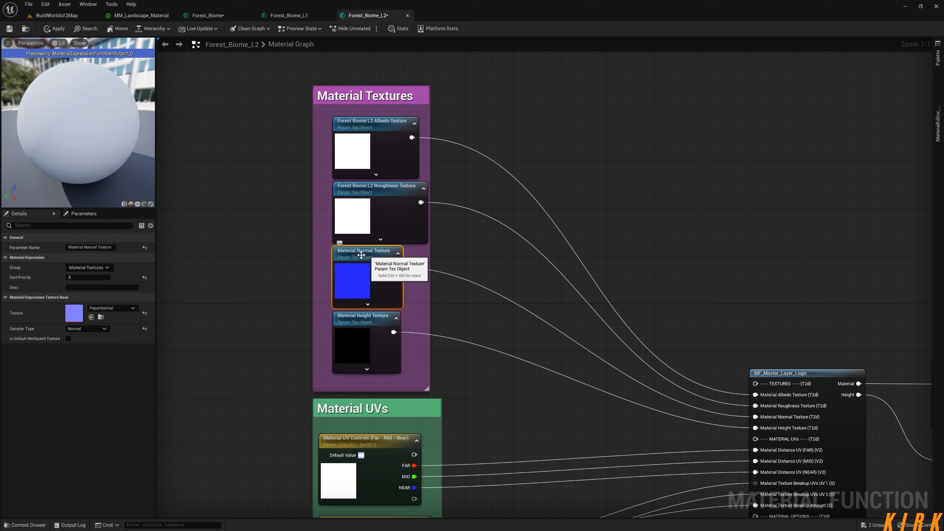
pyautogui.doubleClick(75, 247)
pyautogui.hotkey('ctrl', 'v')
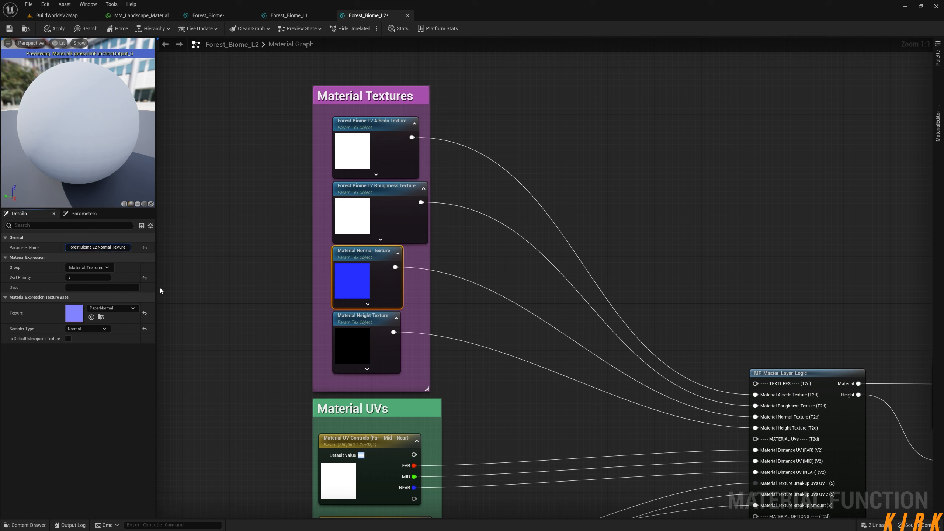
pyautogui.click(205, 286)
# - Rename the Material Height Texture parameter as Forest Biome L2 Height Texture
pyautogui.click(366, 319)
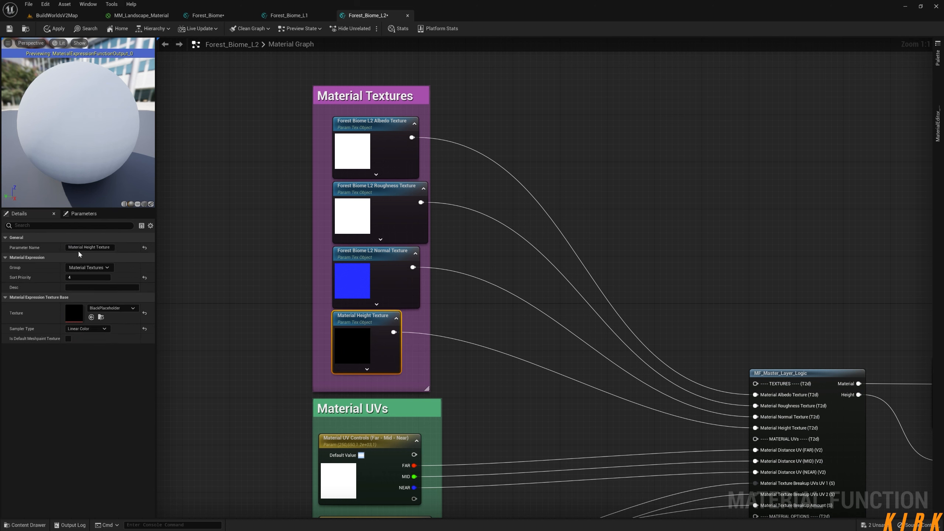
pyautogui.doubleClick(75, 247)
pyautogui.hotkey('ctrl', 'v')
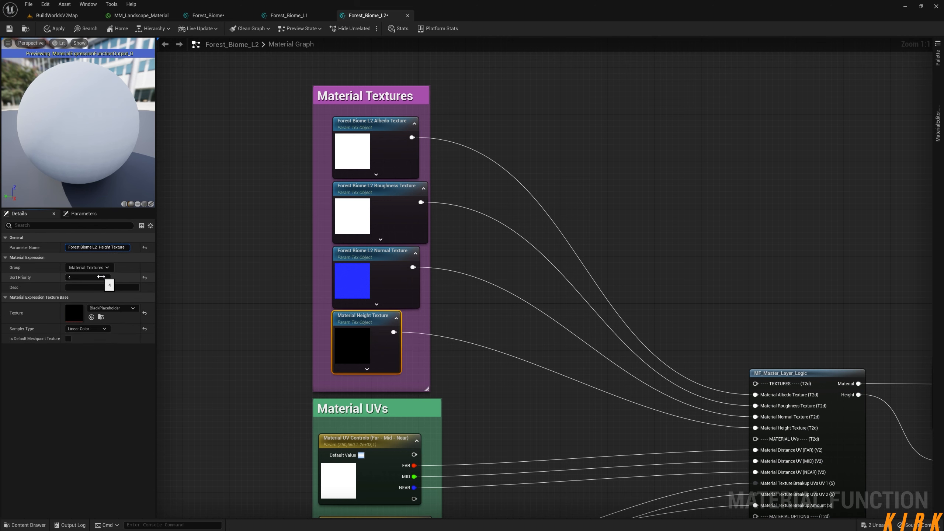
pyautogui.click(197, 278)
# - Replace Material with the Forest Biome L2 prefix in the name of the UV Controls (Far - Mid - Near) parameter
pyautogui.moveTo(248, 327); pyautogui.dragTo(207, 174, button='right')
pyautogui.click(329, 291)
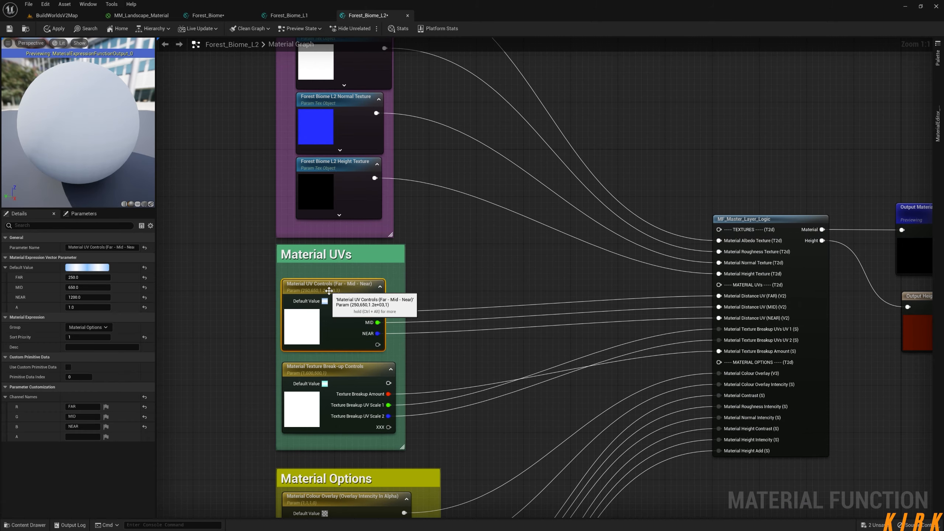
pyautogui.doubleClick(77, 248)
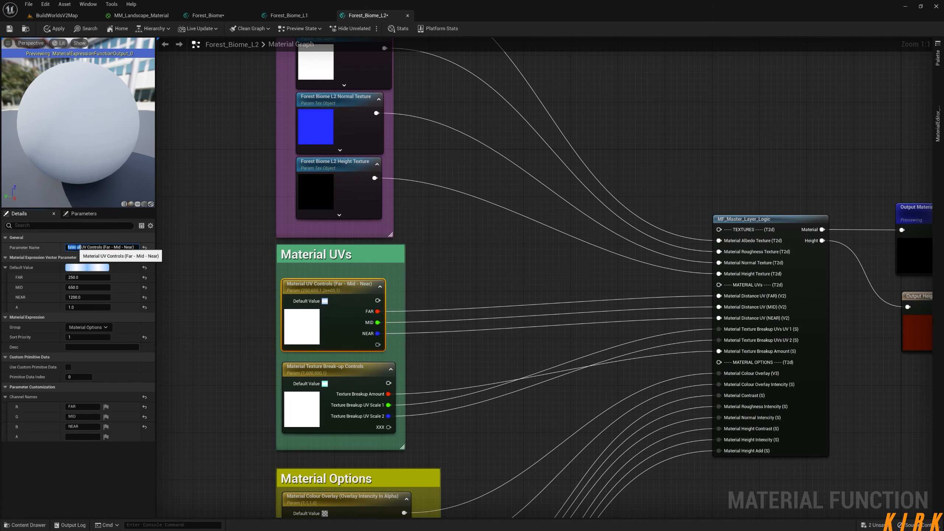
pyautogui.hotkey('ctrl', 'v')
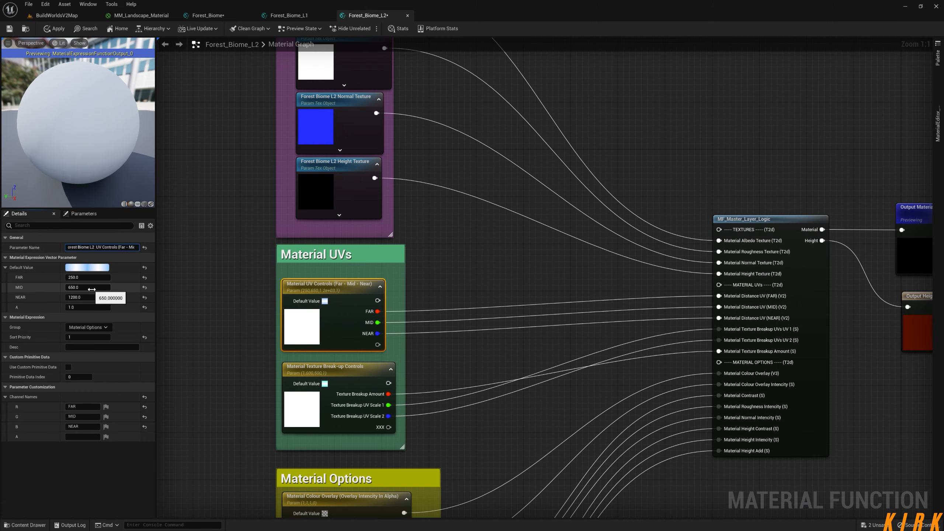
pyautogui.click(198, 302)
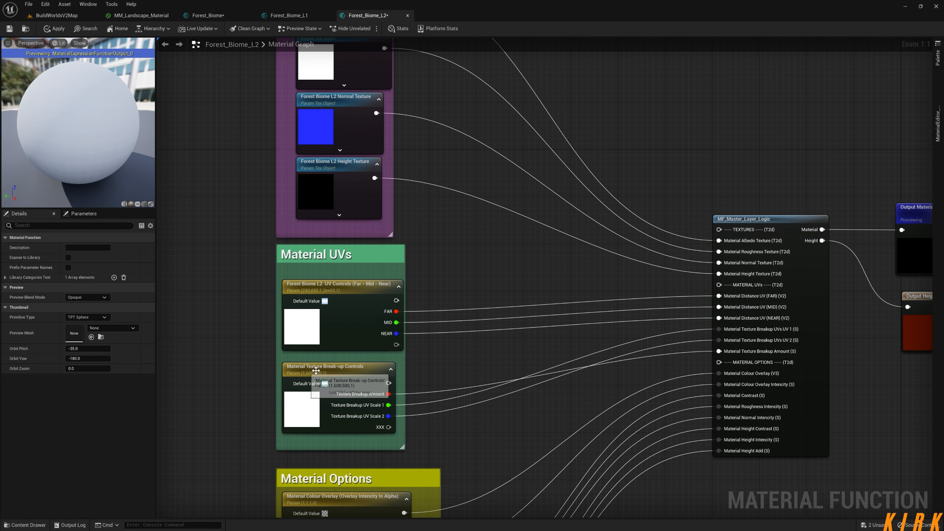
# - Replace Material with the Forest Biome L2 prefix in the name of the Texture Break-up Controls parameter
pyautogui.click(327, 369)
pyautogui.doubleClick(77, 248)
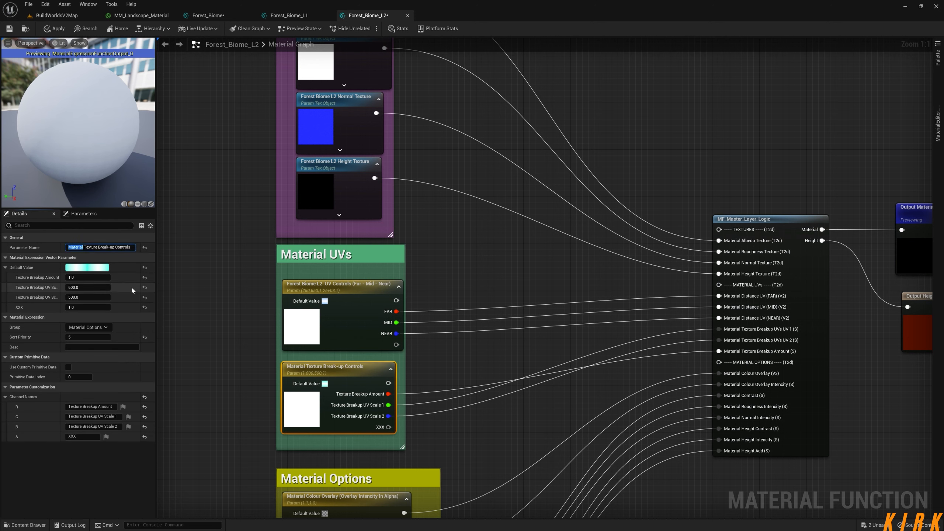
pyautogui.hotkey('ctrl', 'v')
pyautogui.press('Return')
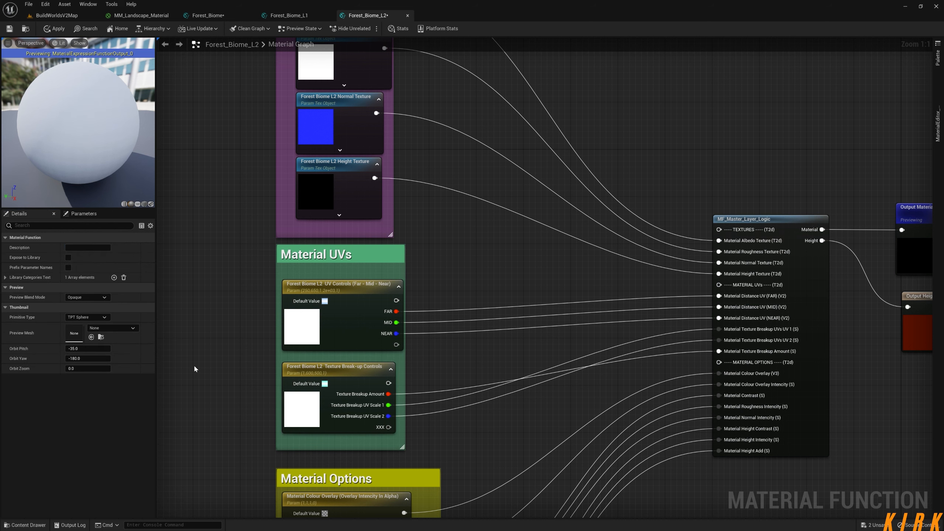
# - Remove the extra space after L2 in the names of the UV Controls and Texture Break-up Controls parameters
pyautogui.click(315, 337)
pyautogui.doubleClick(107, 248)
pyautogui.press('End')
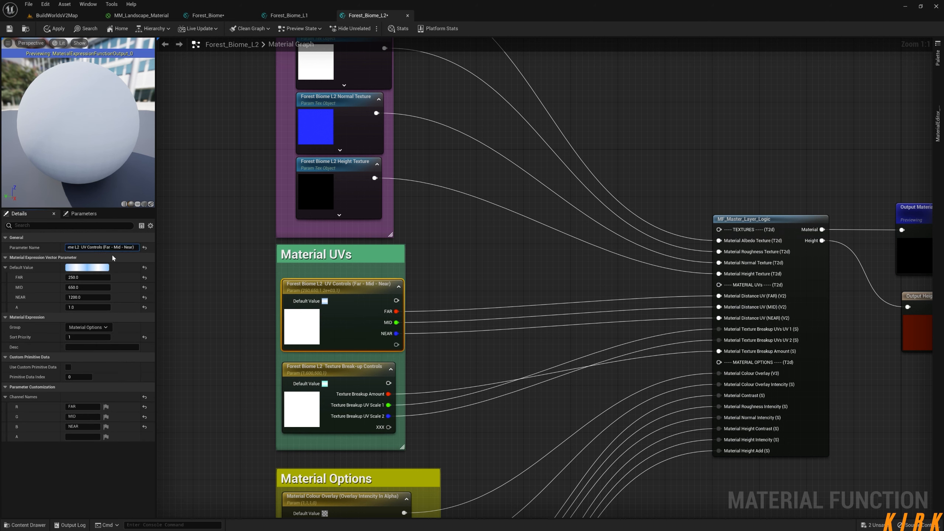
pyautogui.press('Home')
pyautogui.click(328, 370)
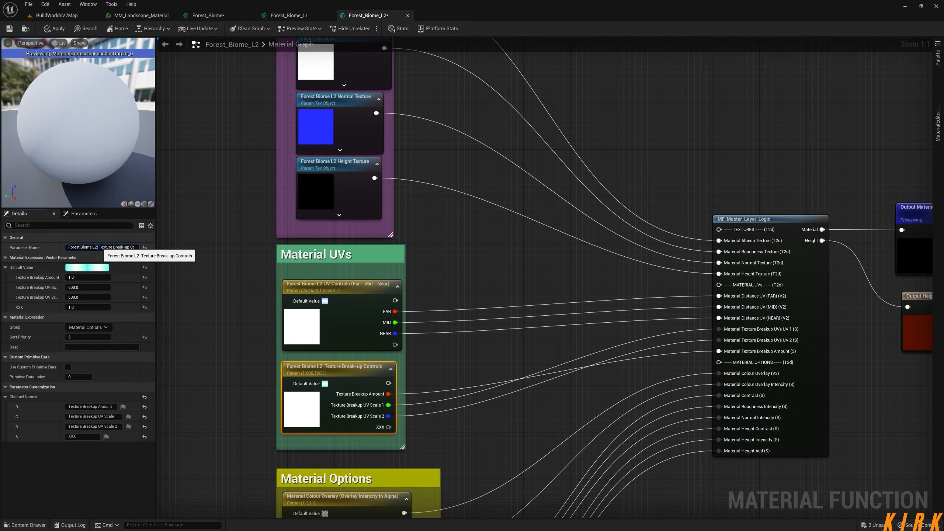
pyautogui.click(97, 247)
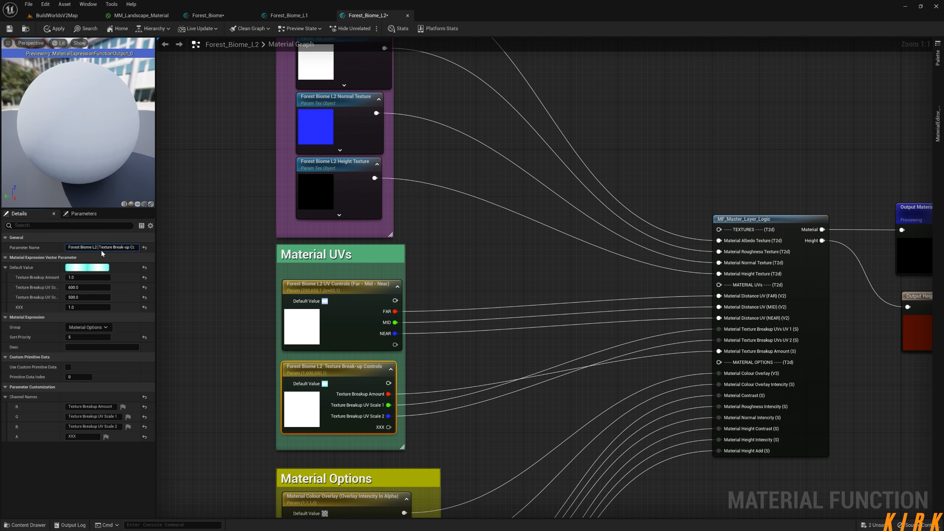
pyautogui.press('BackSpace')
pyautogui.click(200, 308)
# - Rename the Material Colour Overlay parameter as Forest Biome L2 Colour Overlay (Overlay Intensity In Alpha)
pyautogui.moveTo(414, 477); pyautogui.dragTo(424, 304, button='right')
pyautogui.click(357, 329)
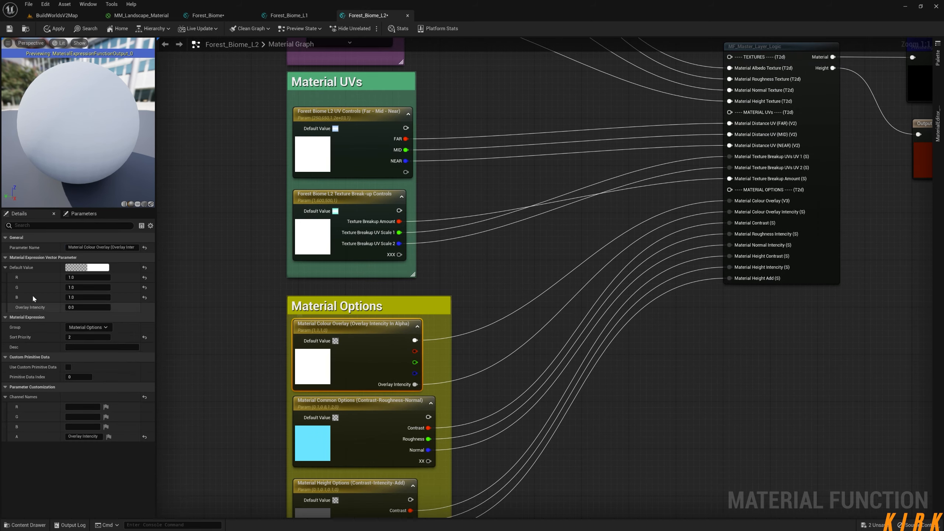
pyautogui.moveTo(414, 366); pyautogui.dragTo(435, 273, button='right')
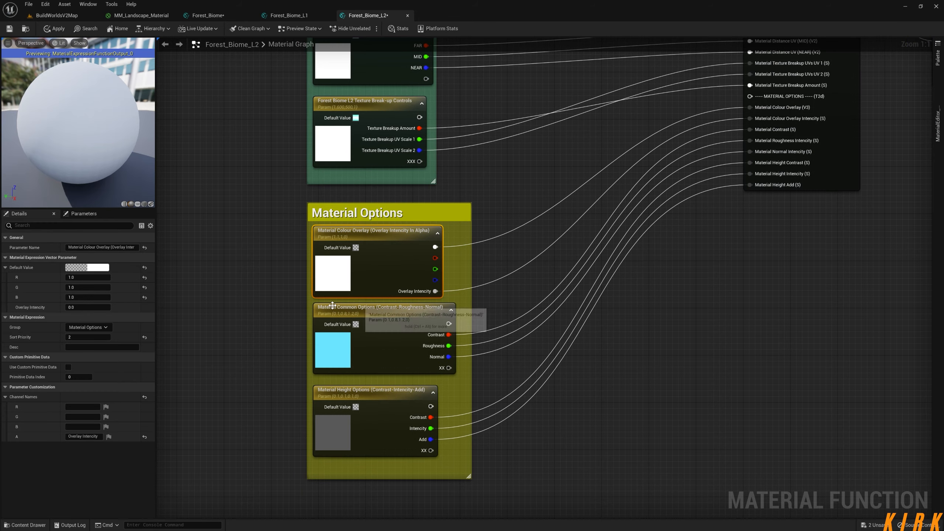
pyautogui.doubleClick(75, 247)
pyautogui.write('Forest Biome L2')
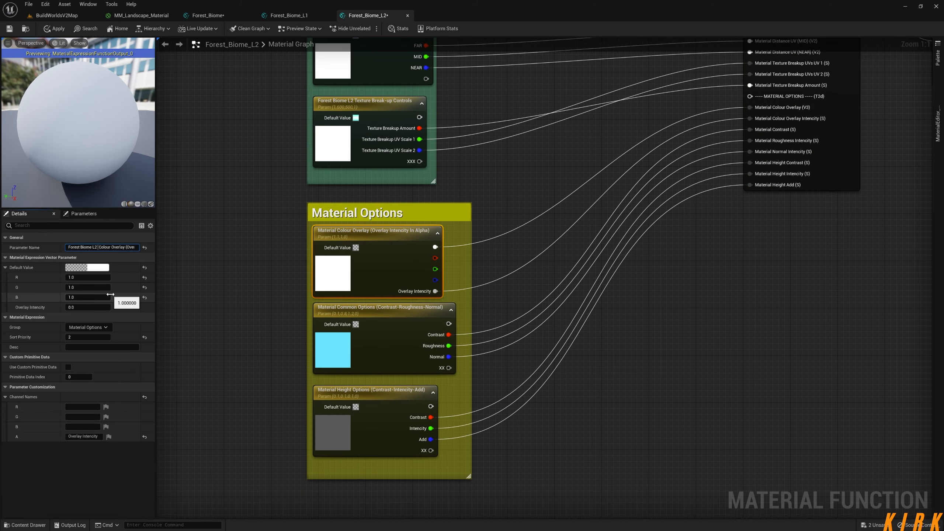
pyautogui.press('Return')
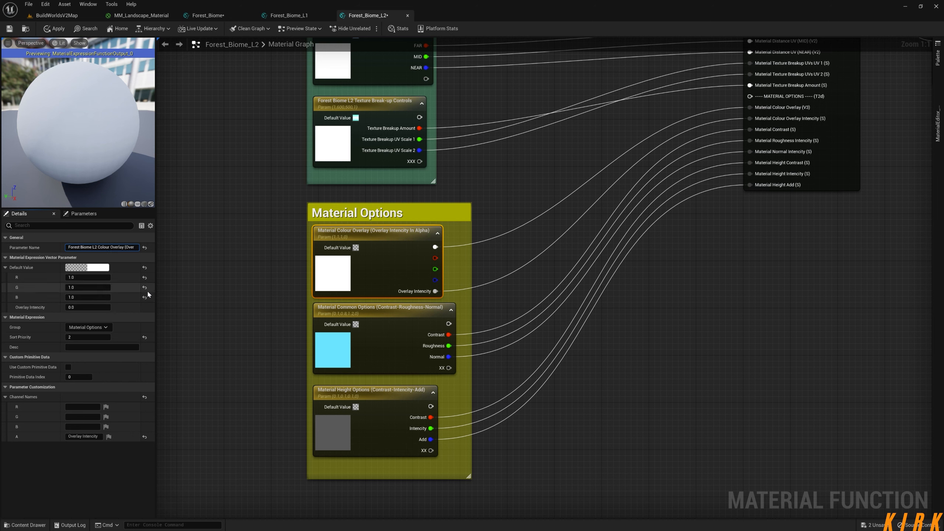
# - Rename the Material Common Options parameter as Forest Biome L2 Common Options (Contrast-Roughness-Normal)
pyautogui.click(362, 309)
pyautogui.doubleClick(115, 247)
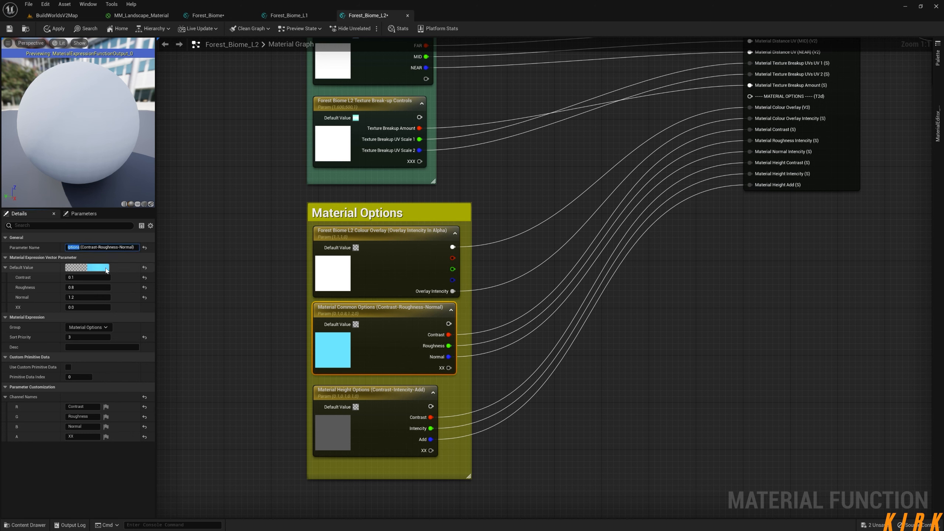
pyautogui.moveTo(80, 248); pyautogui.dragTo(64, 248)
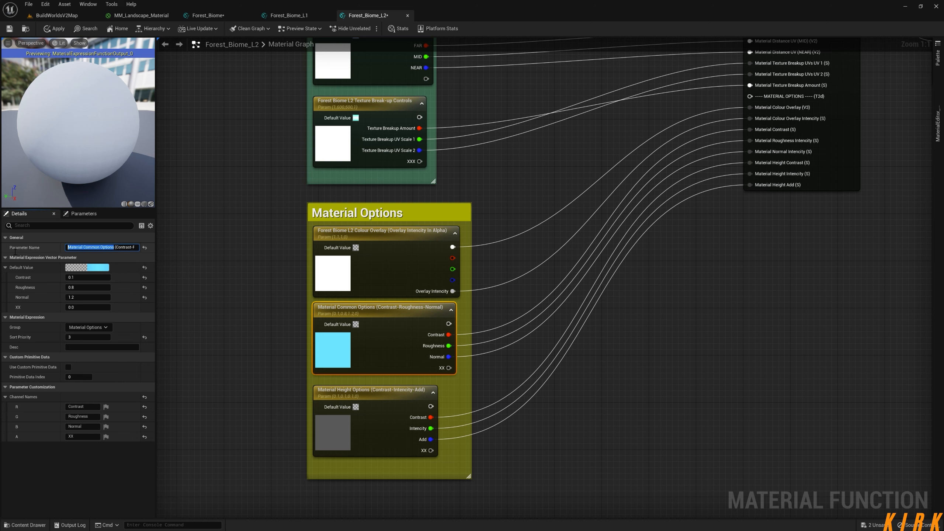
pyautogui.doubleClick(81, 248)
pyautogui.write('Forest Biome L2')
pyautogui.click(225, 289)
# - Rename the Material Height Options parameter as Forest Biome L2 Height Options (Contrast-Intensity-Add)
pyautogui.moveTo(234, 332); pyautogui.dragTo(238, 295, button='right')
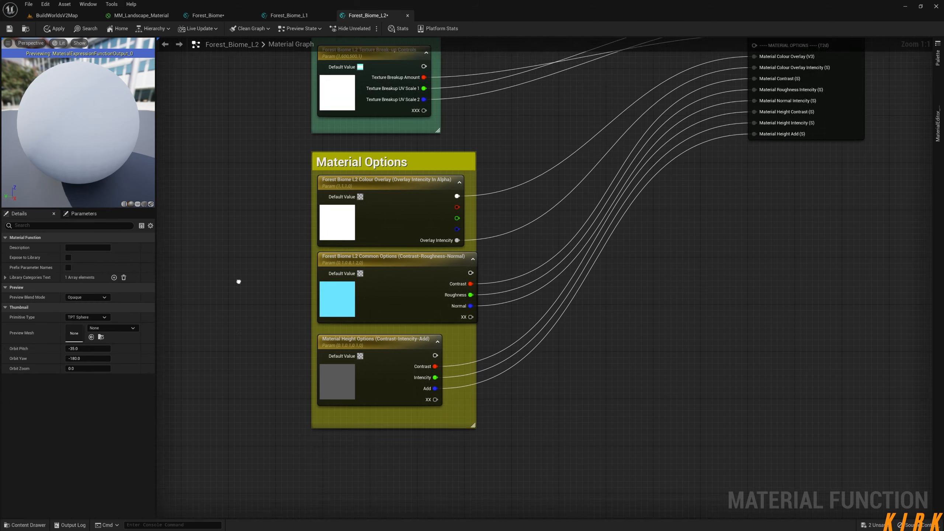
pyautogui.click(324, 314)
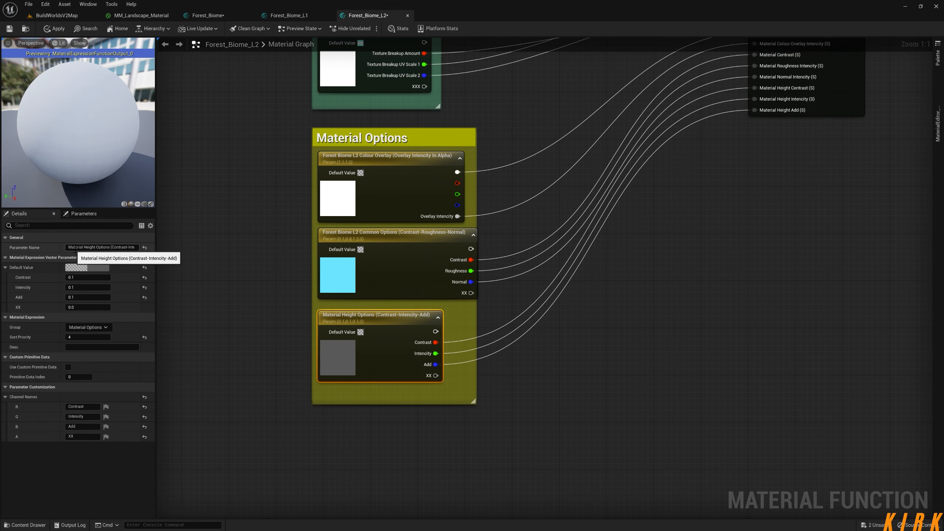
pyautogui.click(76, 245)
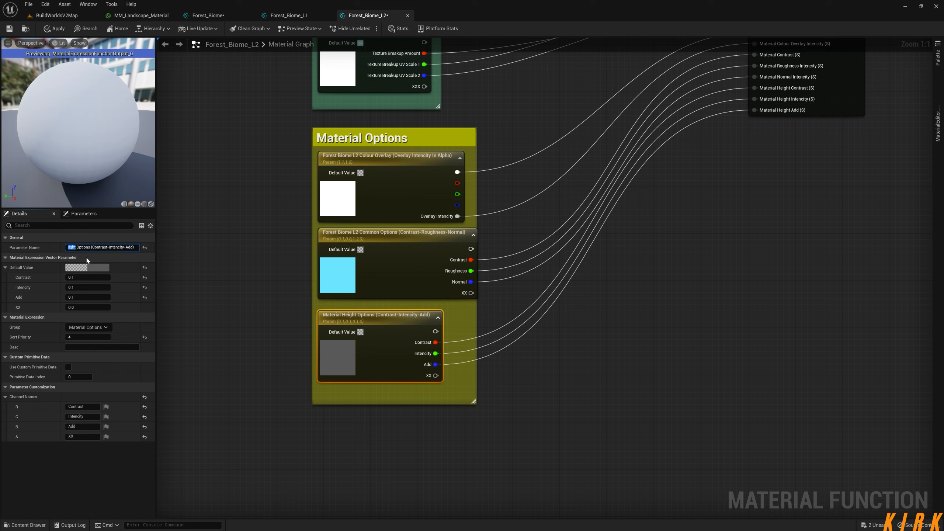
pyautogui.moveTo(91, 247); pyautogui.dragTo(49, 248)
pyautogui.doubleClick(71, 247)
pyautogui.write('Forest Biome L2')
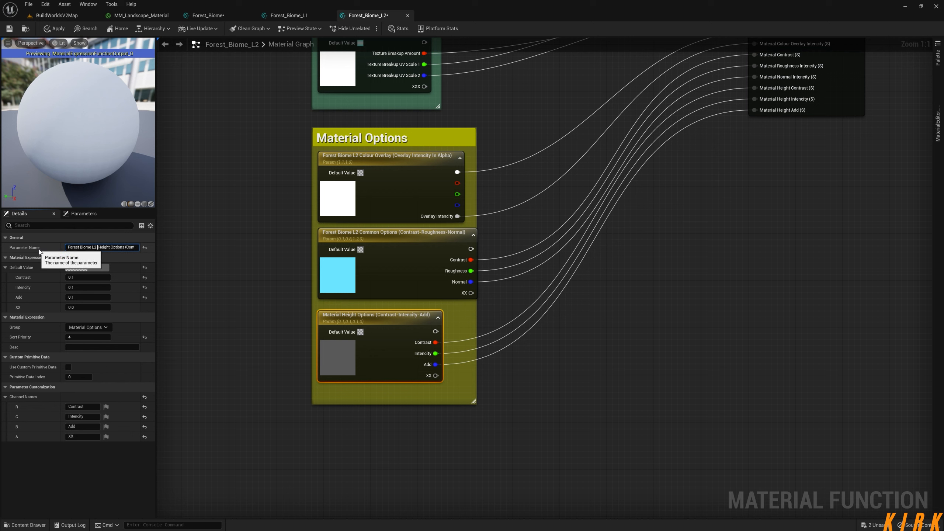
pyautogui.click(228, 250)
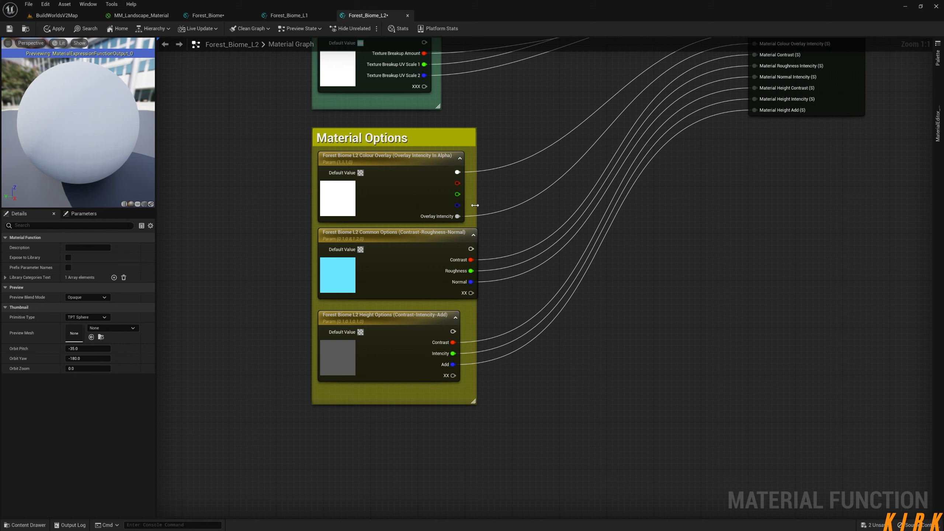
# - Widen the Material Options and Material Textures comment boxes so they enclose the renamed parameter nodes
pyautogui.moveTo(474, 205); pyautogui.dragTo(500, 211)
pyautogui.moveTo(509, 197); pyautogui.dragTo(453, 333, button='right')
pyautogui.moveTo(482, 261); pyautogui.dragTo(464, 345, button='right')
pyautogui.scroll(-1, 464, 346)
pyautogui.scroll(-1, 463, 344)
pyautogui.moveTo(464, 296); pyautogui.dragTo(471, 330, button='right')
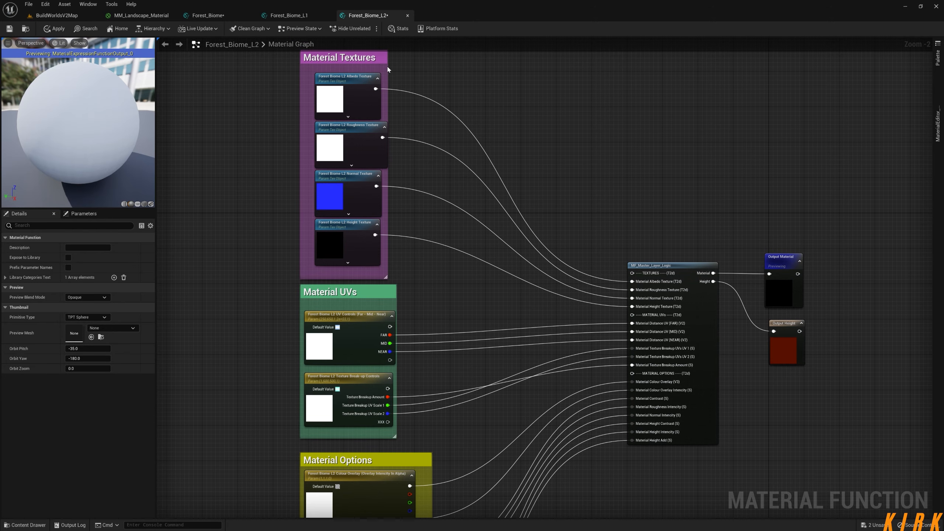
pyautogui.moveTo(387, 69); pyautogui.dragTo(396, 68)
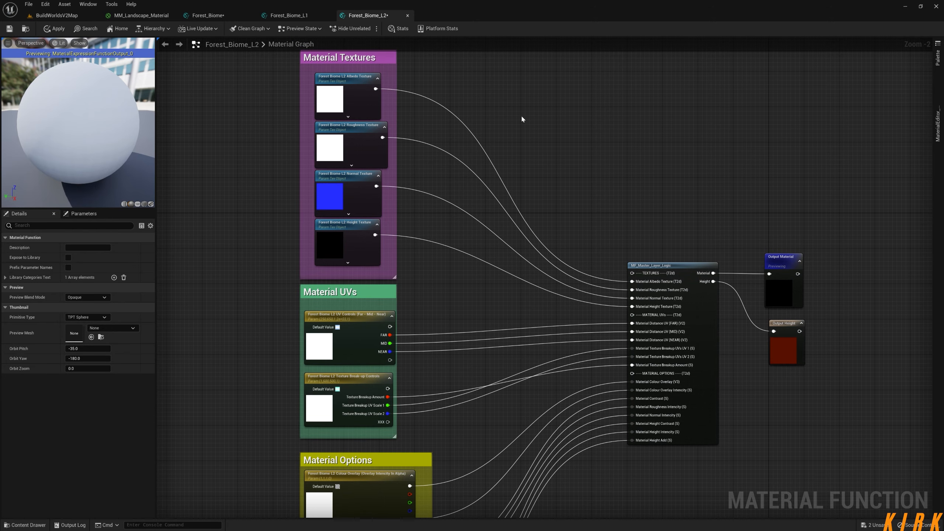
# - Assign the four Forest Biome L2 texture parameters to the Forest Biome Textures group
pyautogui.click(351, 89)
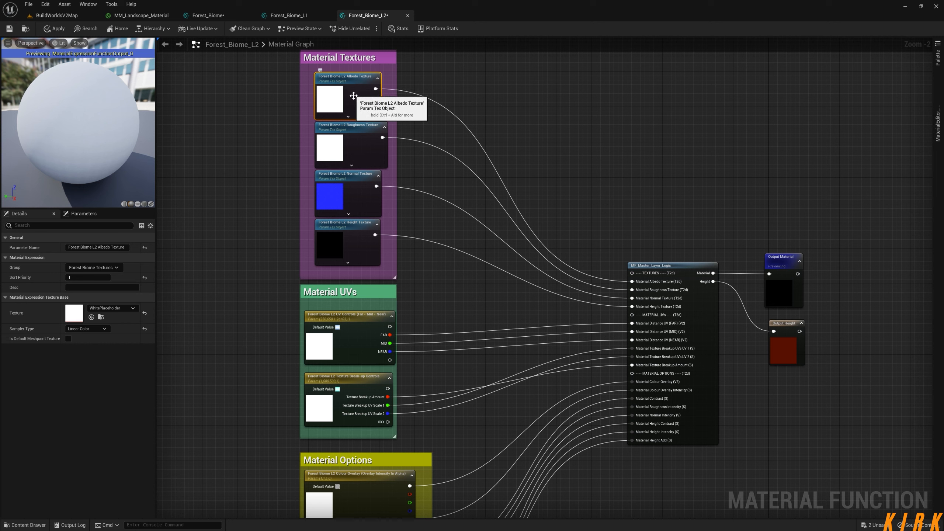
pyautogui.moveTo(308, 102); pyautogui.dragTo(349, 225)
pyautogui.click(103, 269)
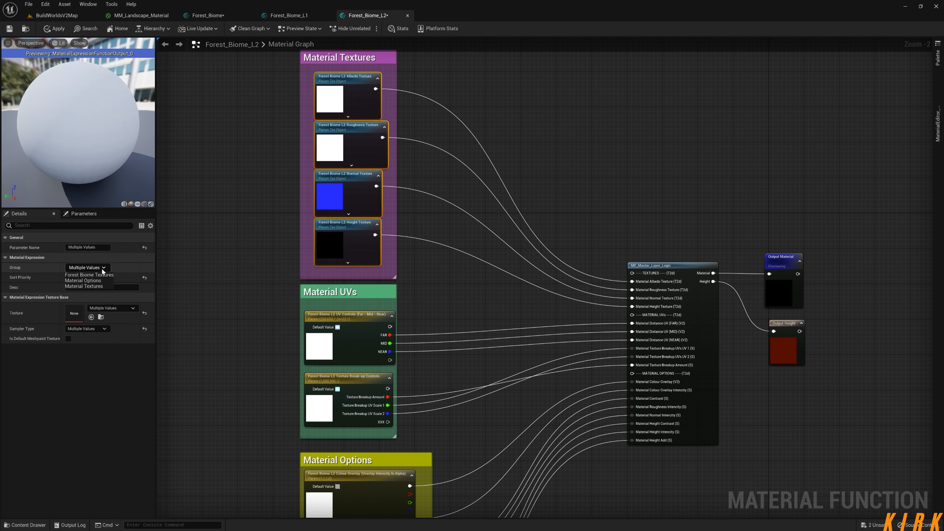
pyautogui.click(93, 275)
# - Copy the group name Forest Biome from the Forest Biome Slope Detection Controls parameter in the Forest_Biome function
pyautogui.moveTo(199, 318); pyautogui.dragTo(205, 183, button='right')
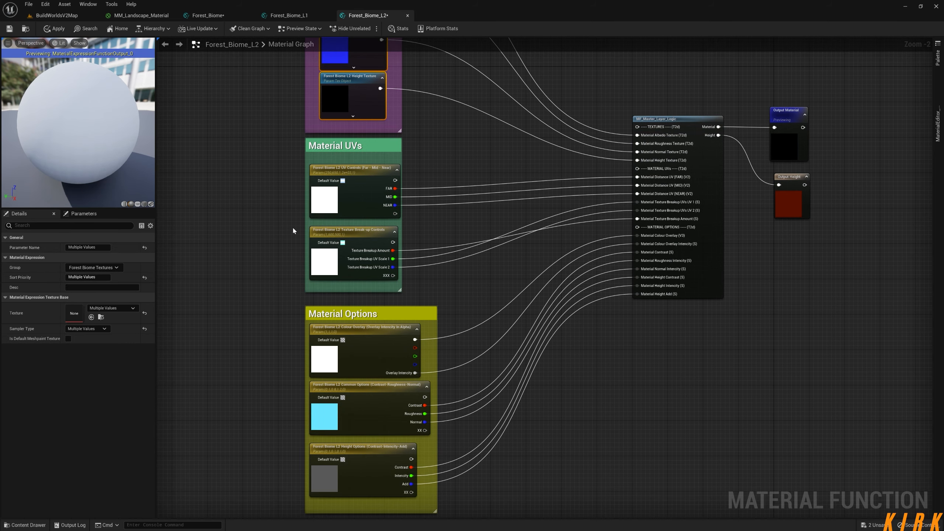
pyautogui.click(208, 15)
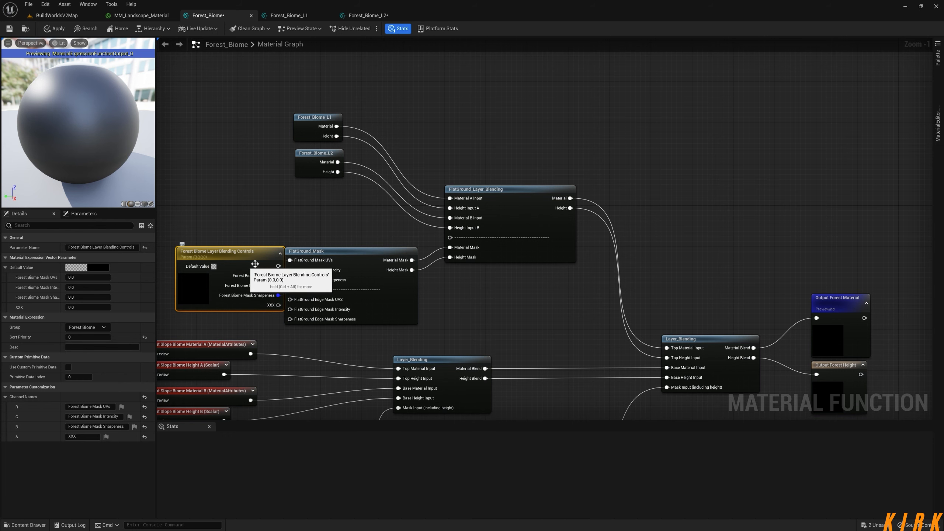
pyautogui.moveTo(310, 372); pyautogui.dragTo(404, 242, button='right')
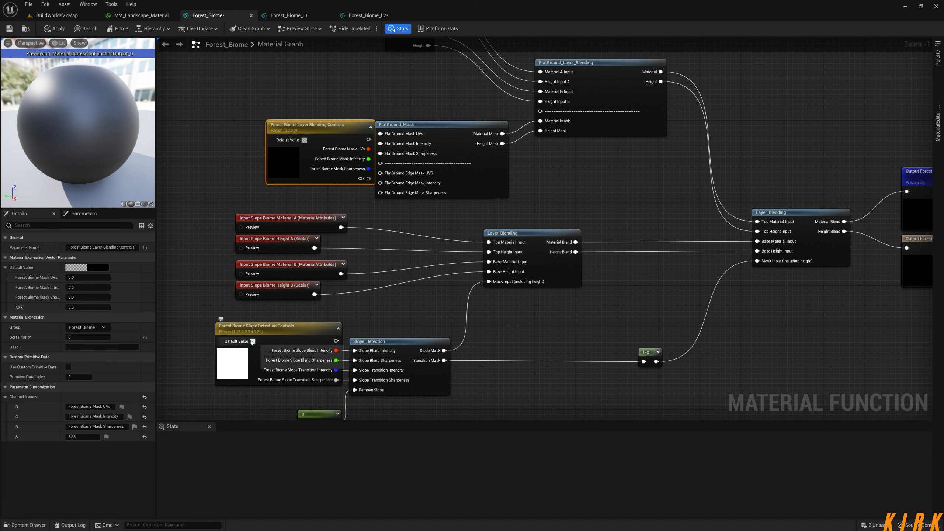
pyautogui.click(282, 341)
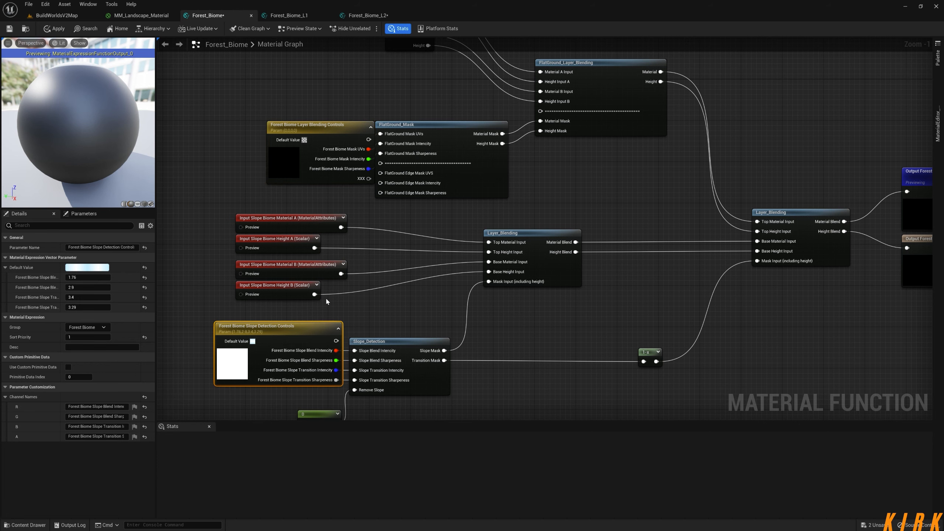
pyautogui.moveTo(399, 264); pyautogui.dragTo(383, 291, button='right')
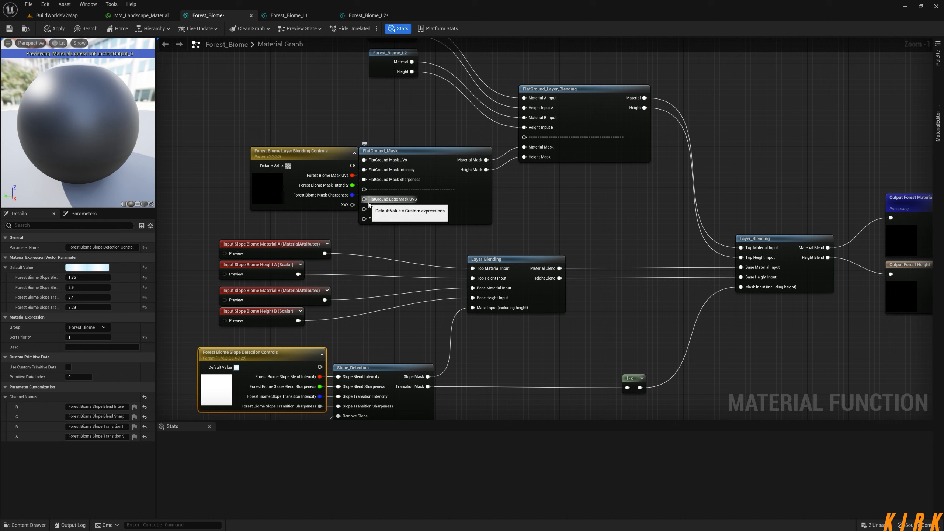
pyautogui.click(74, 327)
pyautogui.hotkey('ctrl', 'c')
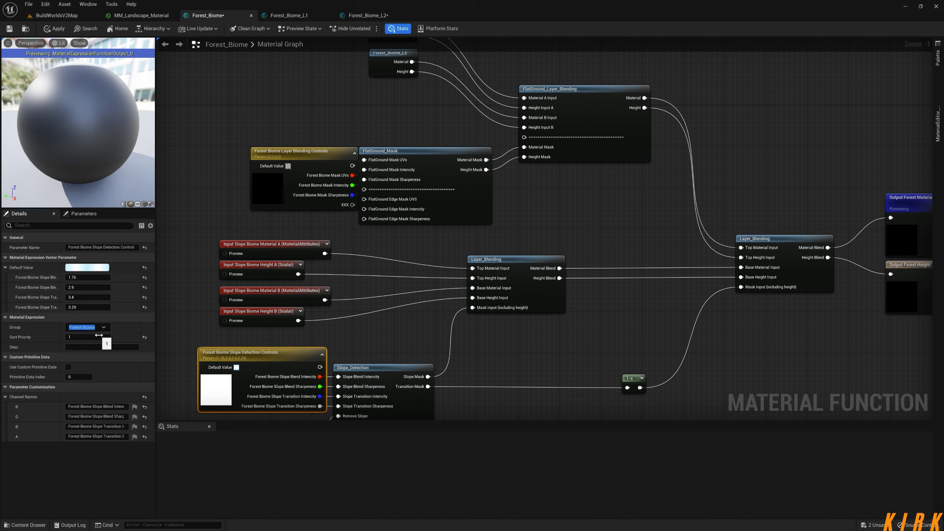
# - Assign all Material UVs and Material Options parameters in Forest_Biome_L2 to the Forest Biome group and check the UV Controls parameter
pyautogui.click(366, 15)
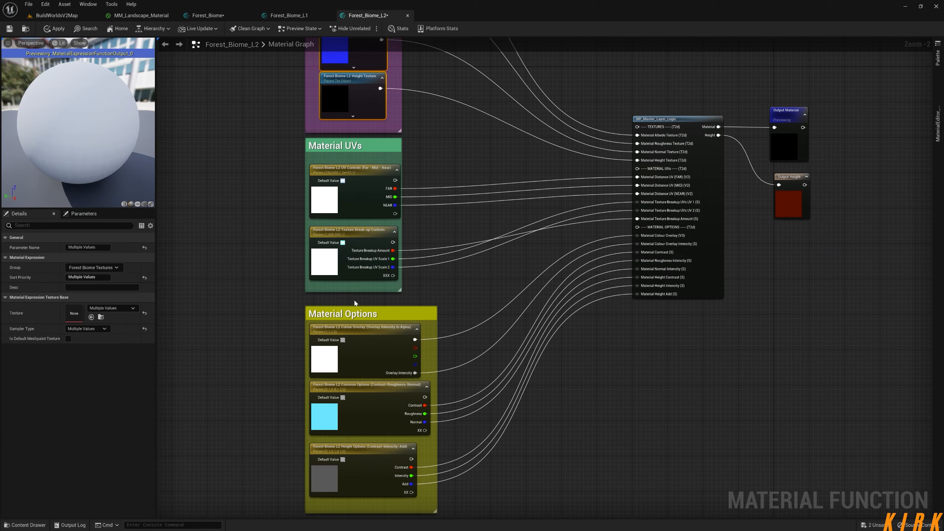
pyautogui.click(349, 93)
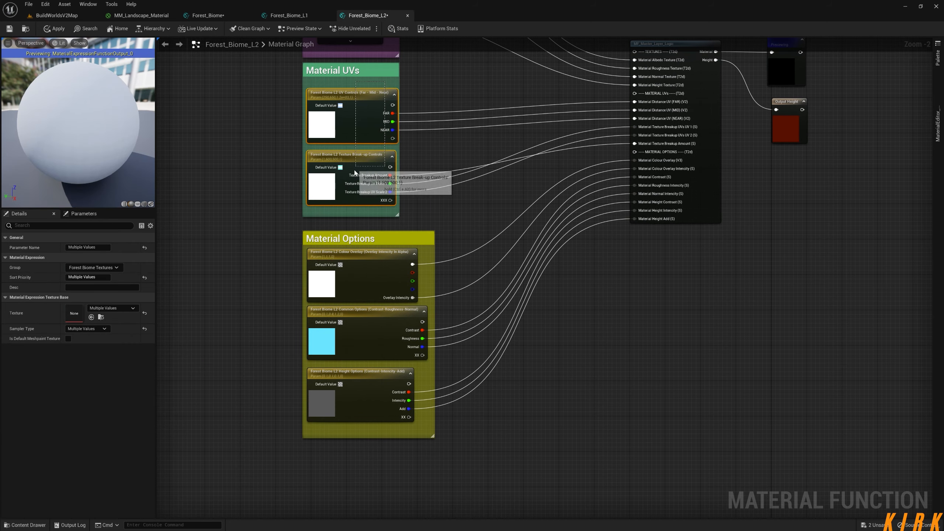
pyautogui.keyDown('ctrl'); pyautogui.click(348, 156); pyautogui.keyUp('ctrl')
pyautogui.keyDown('ctrl'); pyautogui.moveTo(426, 257); pyautogui.dragTo(346, 399); pyautogui.keyUp('ctrl')
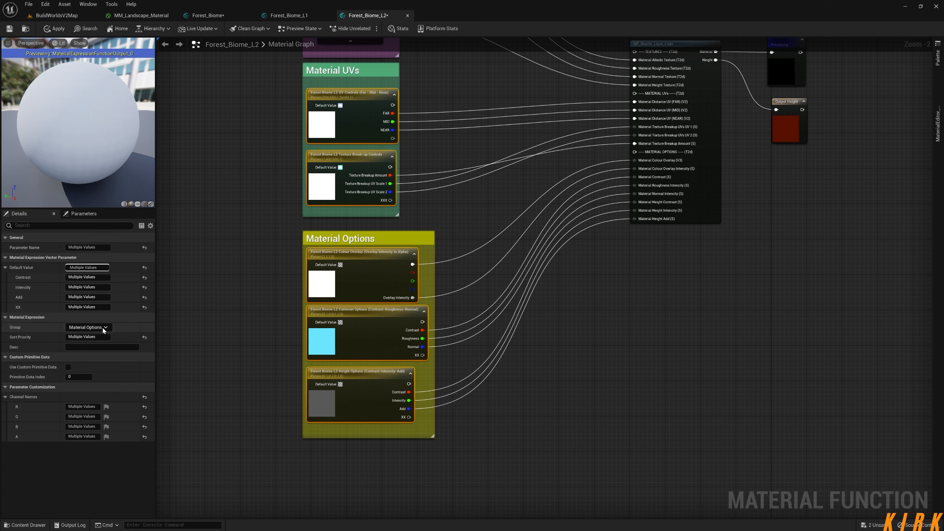
pyautogui.moveTo(102, 327); pyautogui.dragTo(61, 328)
pyautogui.click(87, 327)
pyautogui.moveTo(103, 327); pyautogui.dragTo(37, 331)
pyautogui.hotkey('ctrl', 'v')
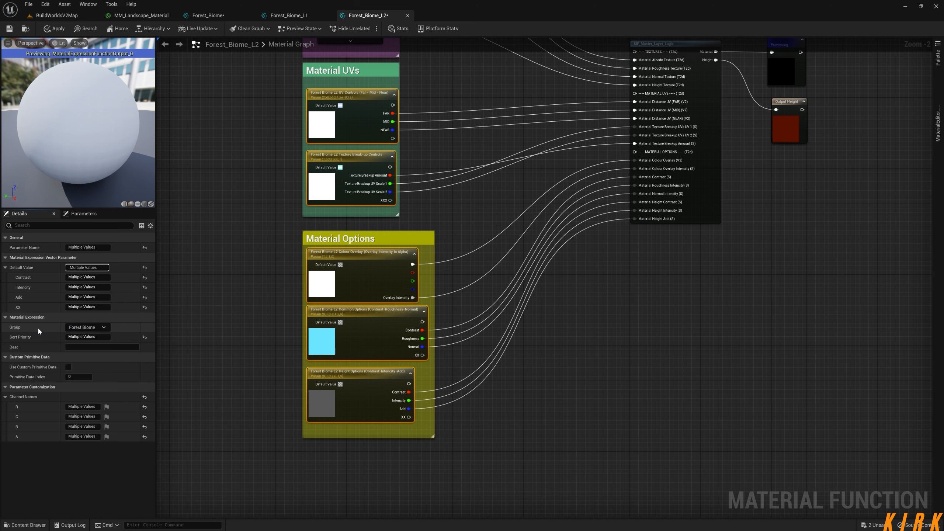
pyautogui.click(257, 307)
pyautogui.click(358, 117)
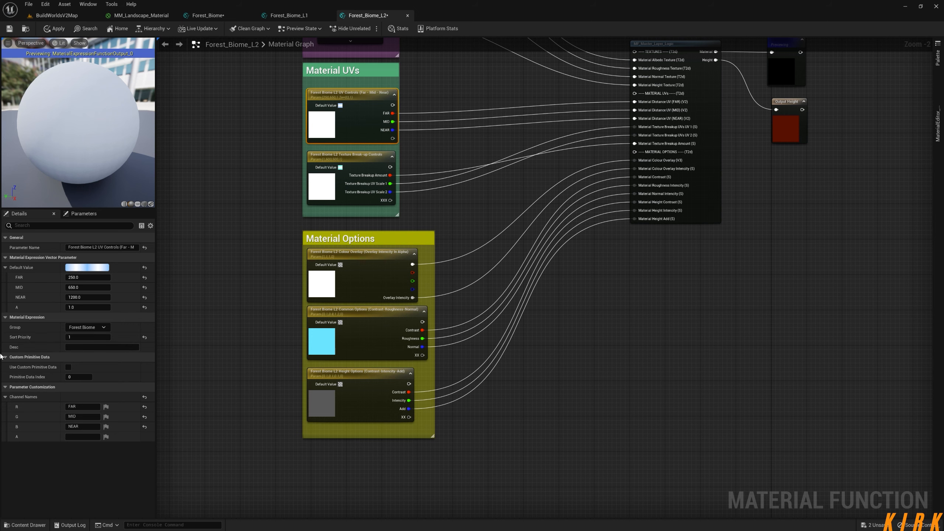
pyautogui.click(267, 229)
pyautogui.moveTo(295, 181); pyautogui.dragTo(275, 230, button='right')
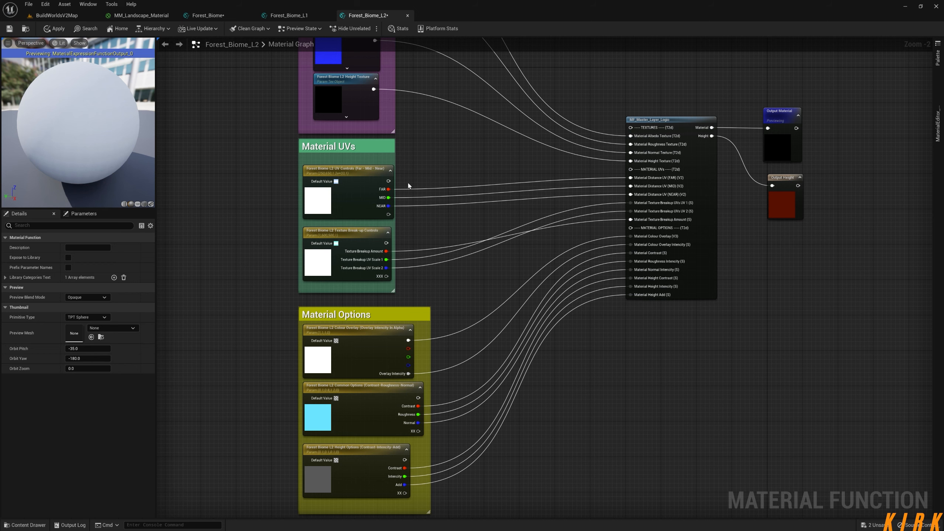
# - In Forest_Biome_L1, rename the albedo parameter as Forest Biome L1 Albedo Texture and copy its Forest Biome L1 prefix
pyautogui.click(286, 15)
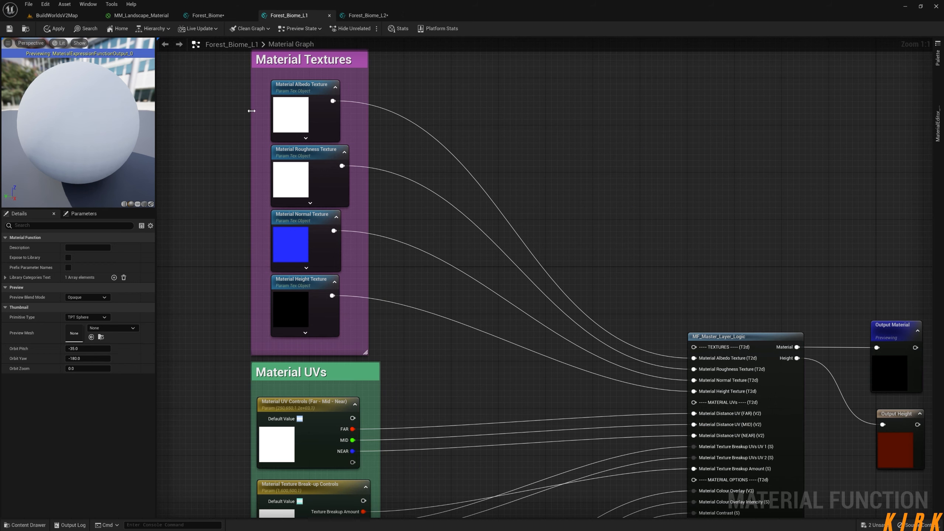
pyautogui.moveTo(227, 148); pyautogui.dragTo(261, 170, button='right')
pyautogui.click(337, 125)
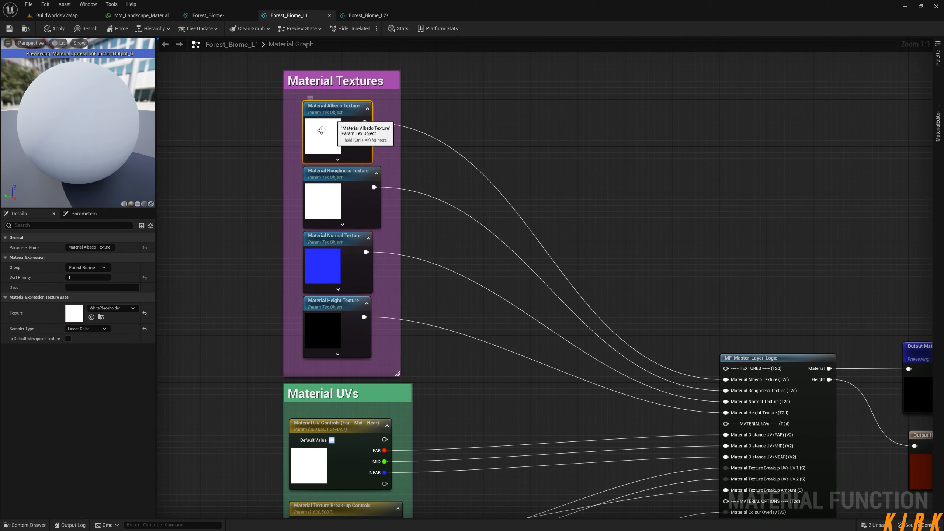
pyautogui.doubleClick(75, 247)
pyautogui.hotkey('ctrl', 'v')
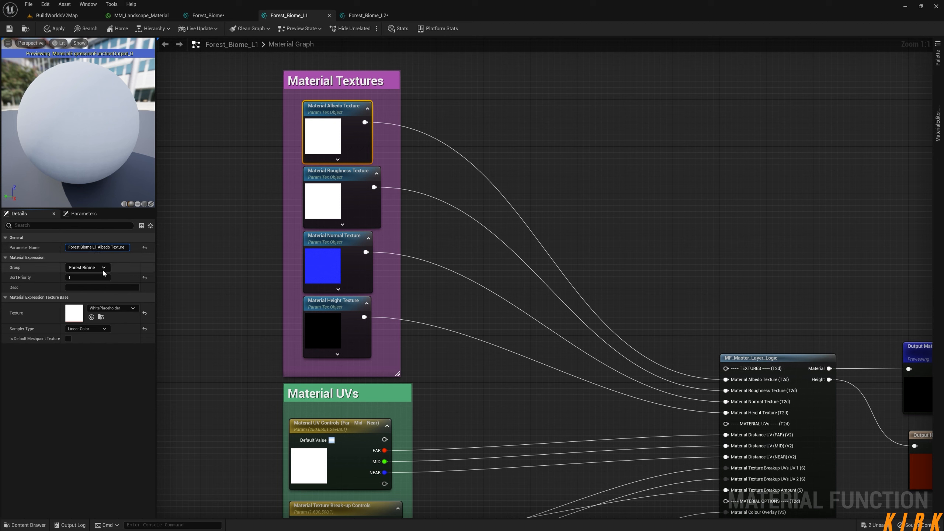
pyautogui.moveTo(97, 247); pyautogui.dragTo(27, 253)
pyautogui.hotkey('ctrl', 'c')
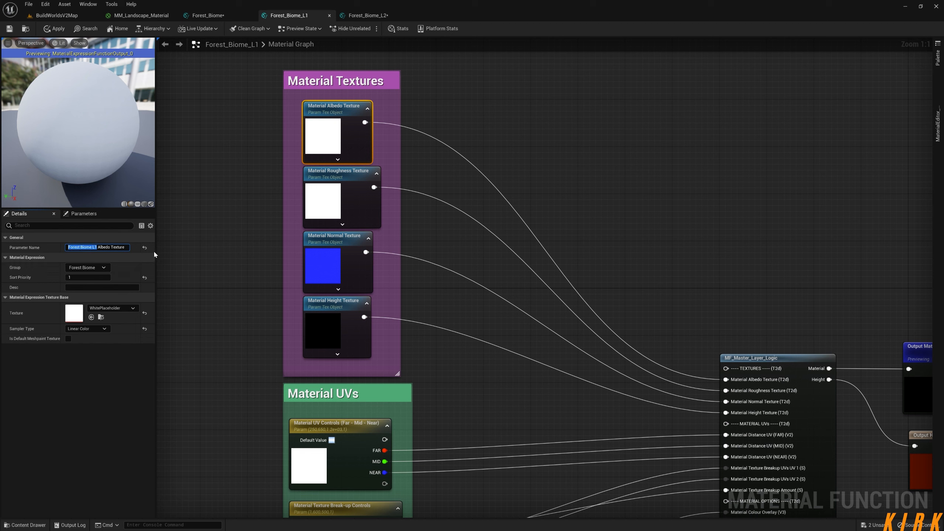
pyautogui.click(203, 223)
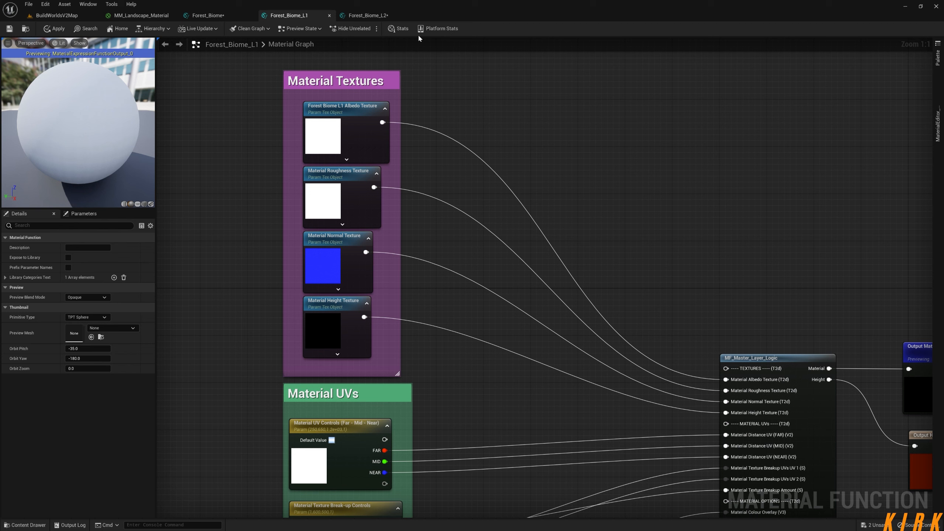
# - Replace Material with the Forest Biome L1 prefix in the names of the Roughness, Normal and Height Texture parameters
pyautogui.moveTo(493, 326); pyautogui.dragTo(418, 283, button='right')
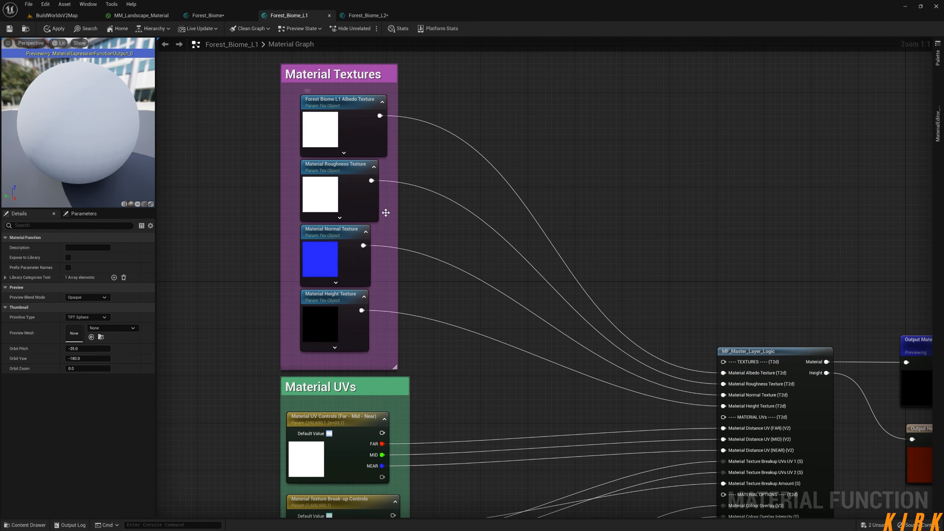
pyautogui.click(326, 164)
pyautogui.doubleClick(75, 248)
pyautogui.hotkey('ctrl', 'v')
pyautogui.click(321, 234)
pyautogui.doubleClick(76, 247)
pyautogui.hotkey('ctrl', 'v')
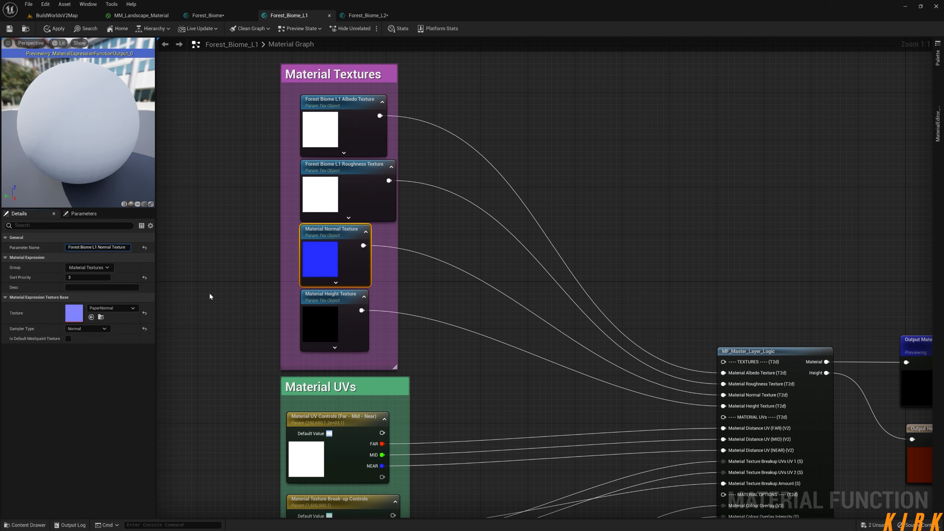
pyautogui.click(320, 297)
pyautogui.doubleClick(76, 248)
pyautogui.hotkey('ctrl', 'v')
# - Replace Material with Forest Biome L1 in the names of the UV Controls and Texture Break-up Controls parameters
pyautogui.moveTo(208, 308); pyautogui.dragTo(208, 80, button='right')
pyautogui.click(299, 272)
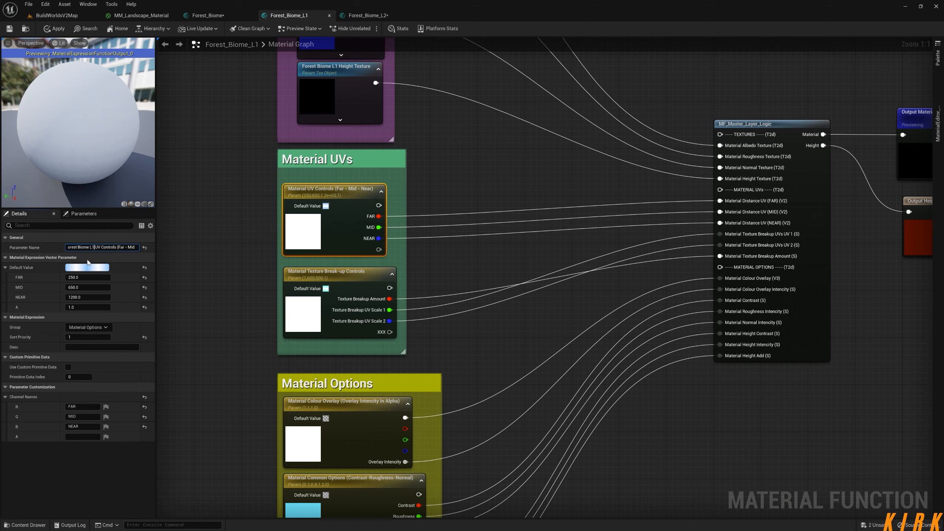
pyautogui.doubleClick(76, 247)
pyautogui.hotkey('ctrl', 'v')
# - Replace Material with Forest Biome L1 in the names of the Colour Overlay, Common Options and Height Options parameters
pyautogui.moveTo(208, 409); pyautogui.dragTo(227, 261, button='right')
pyautogui.click(334, 257)
pyautogui.doubleClick(76, 248)
pyautogui.hotkey('ctrl', 'v')
pyautogui.moveTo(208, 335); pyautogui.dragTo(210, 229, button='right')
pyautogui.click(350, 229)
pyautogui.moveTo(84, 247); pyautogui.dragTo(50, 253)
pyautogui.hotkey('ctrl', 'v')
pyautogui.click(334, 308)
pyautogui.hotkey('ctrl', 'v')
pyautogui.click(189, 274)
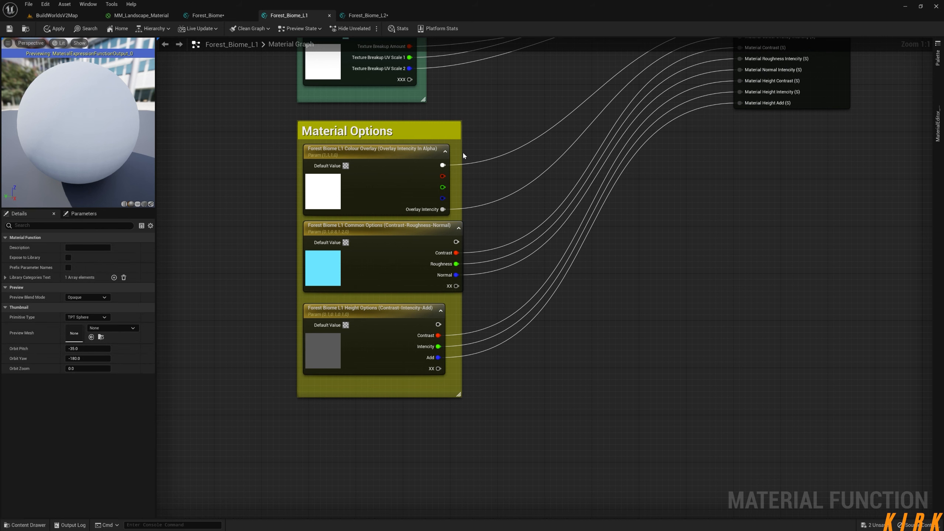
# - Widen the Material Options and Material Textures comment boxes in Forest_Biome_L1 to fit the renamed nodes
pyautogui.moveTo(461, 152); pyautogui.dragTo(482, 154)
pyautogui.moveTo(298, 191); pyautogui.dragTo(263, 389, button='right')
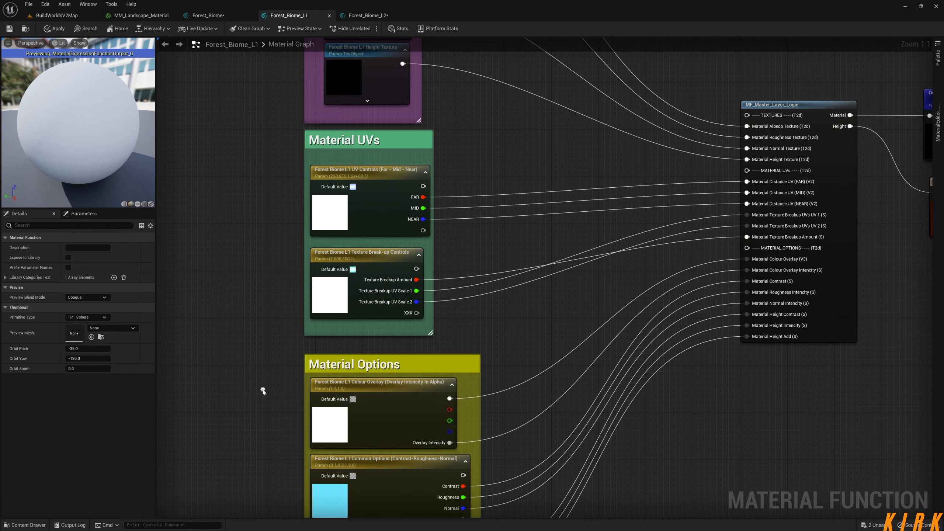
pyautogui.moveTo(252, 241); pyautogui.dragTo(245, 325, button='right')
pyautogui.scroll(-1, 241, 317)
pyautogui.moveTo(262, 232); pyautogui.dragTo(267, 312, button='right')
pyautogui.moveTo(371, 120); pyautogui.dragTo(383, 121)
# - Set the group of Forest Biome L1 Albedo Texture to Forest Biome Textures, copied from the Forest Biome L2 Height Texture parameter
pyautogui.click(333, 116)
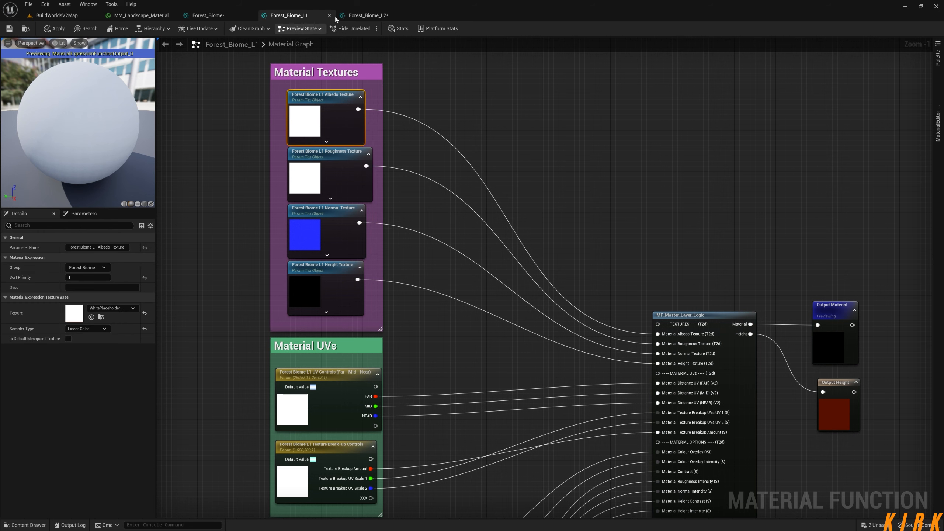
pyautogui.click(368, 15)
pyautogui.click(349, 81)
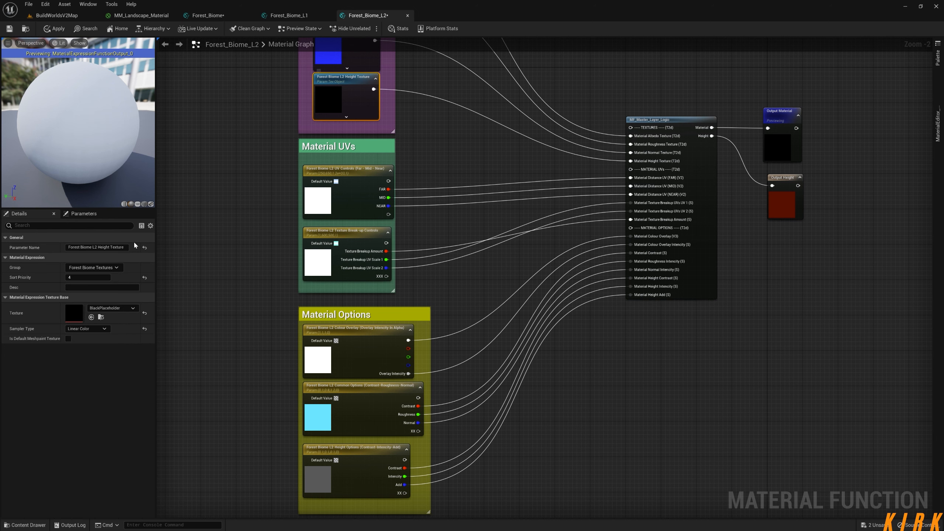
pyautogui.moveTo(68, 267); pyautogui.dragTo(143, 269)
pyautogui.hotkey('ctrl', 'c')
pyautogui.click(289, 15)
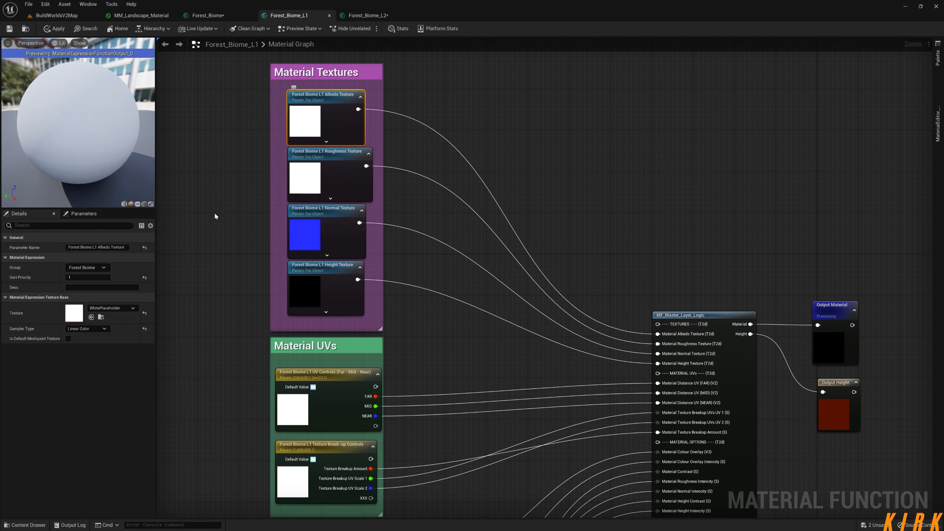
pyautogui.moveTo(97, 268); pyautogui.dragTo(16, 273)
pyautogui.hotkey('ctrl', 'v')
pyautogui.click(205, 297)
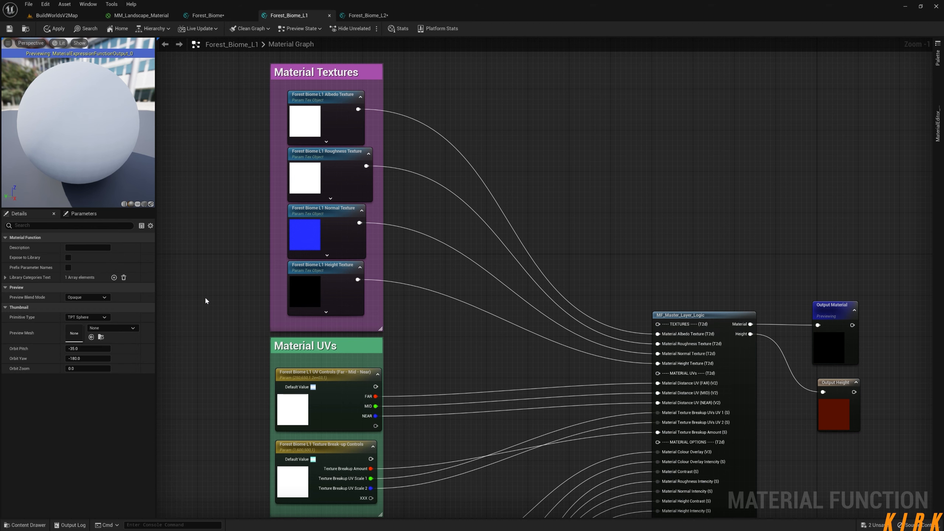
# - Set the sort priority of Forest Biome L1 Albedo Texture to 0, after comparing with the texture parameters in Forest_Biome_L2
pyautogui.click(333, 118)
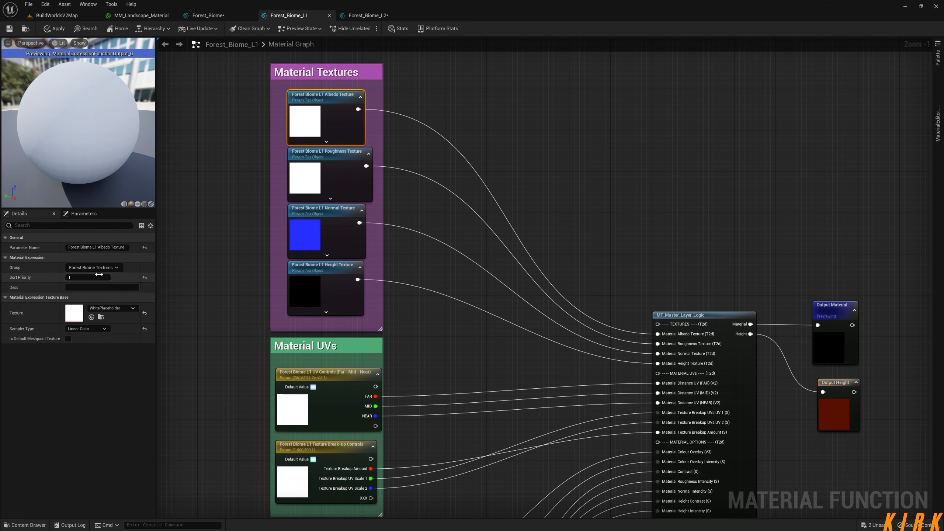
pyautogui.click(366, 15)
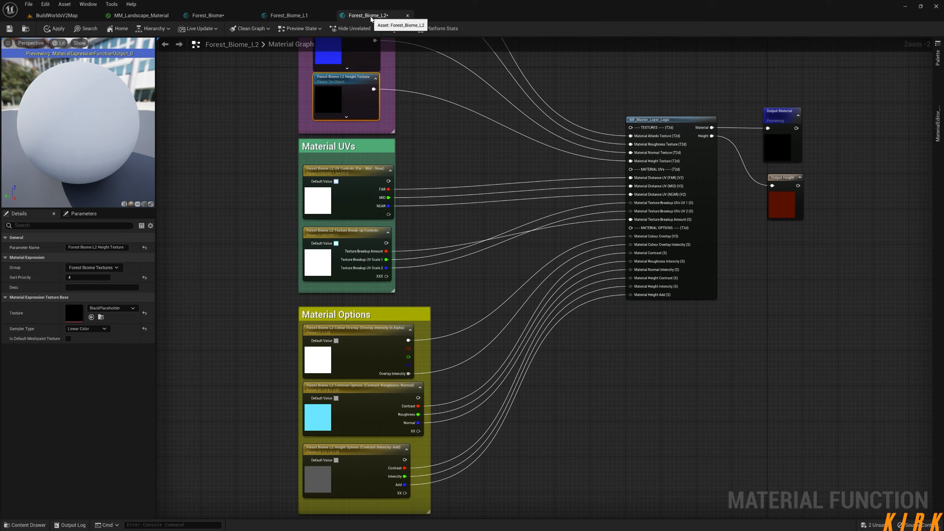
pyautogui.moveTo(433, 173); pyautogui.dragTo(403, 338, button='right')
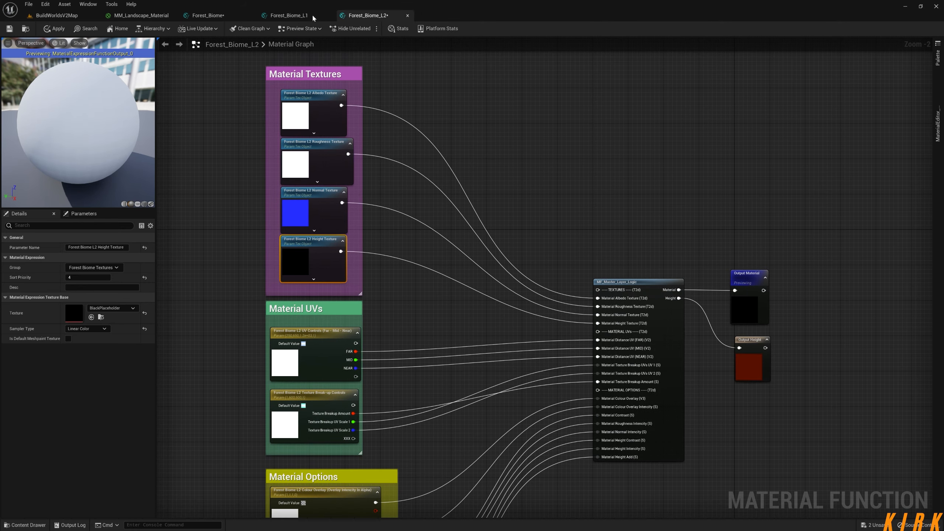
pyautogui.click(291, 15)
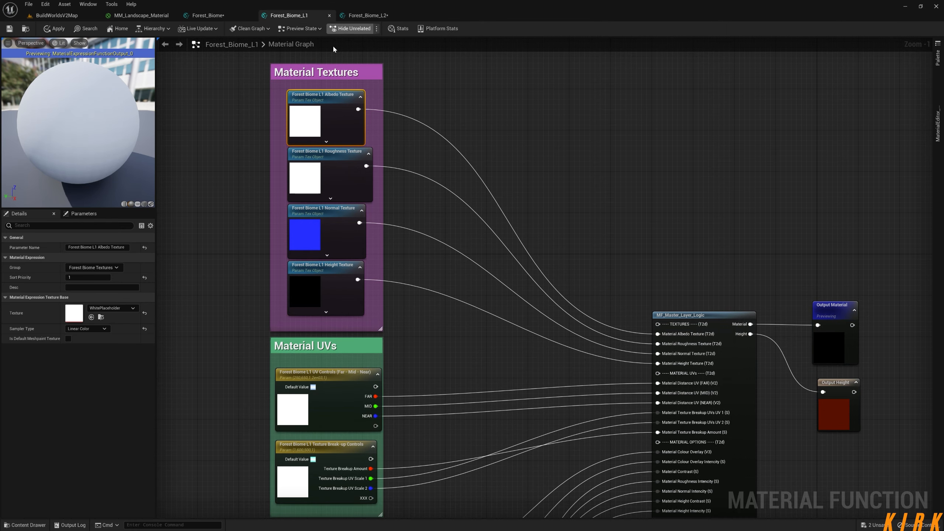
pyautogui.click(91, 278)
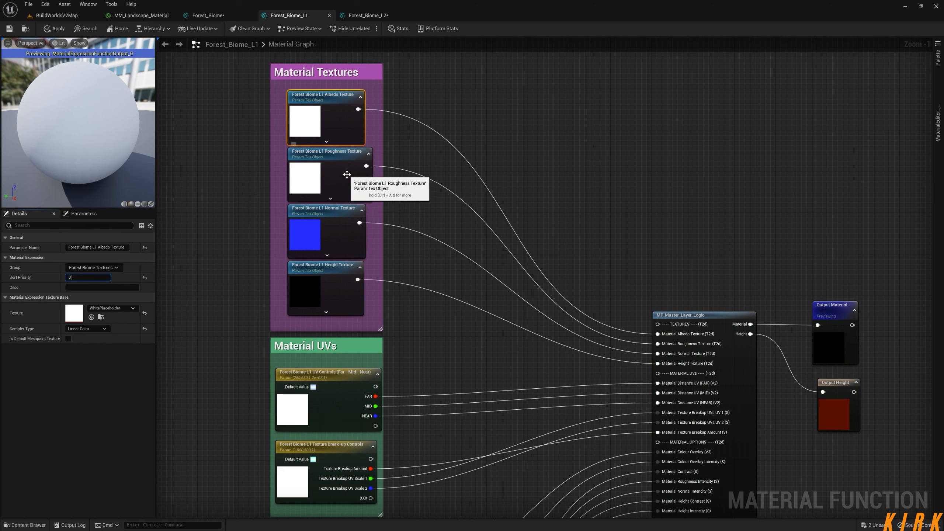
# - Renumber the remaining L1 texture parameters' sort priorities in sequence after Albedo: Roughness first, Normal 2 and Height 3
pyautogui.click(333, 185)
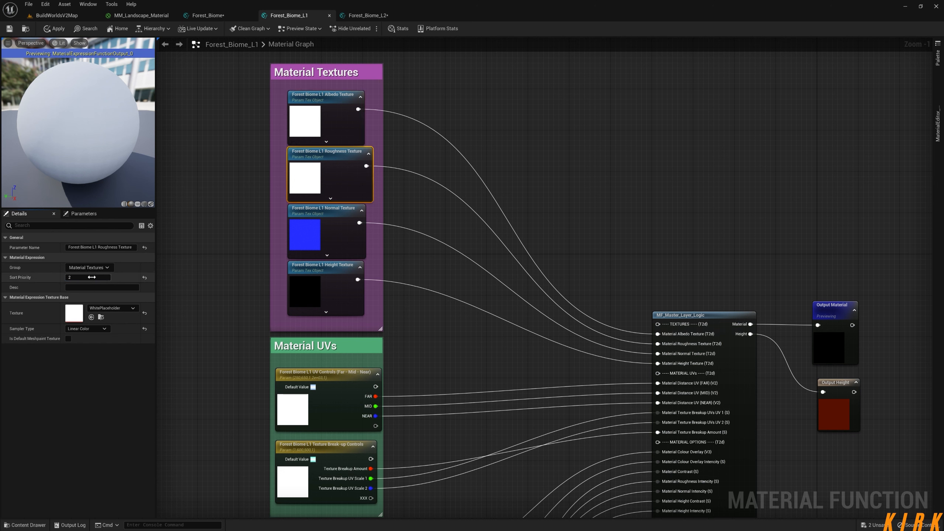
pyautogui.click(334, 228)
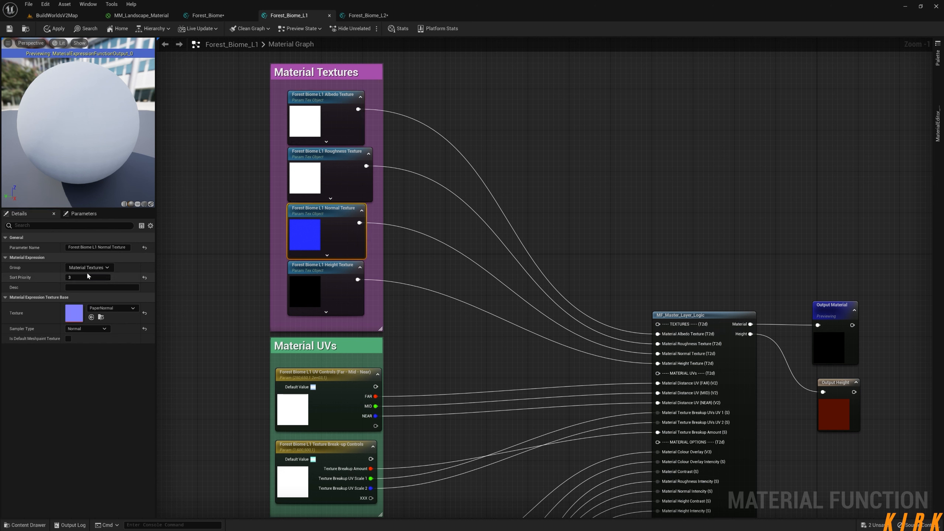
pyautogui.click(313, 290)
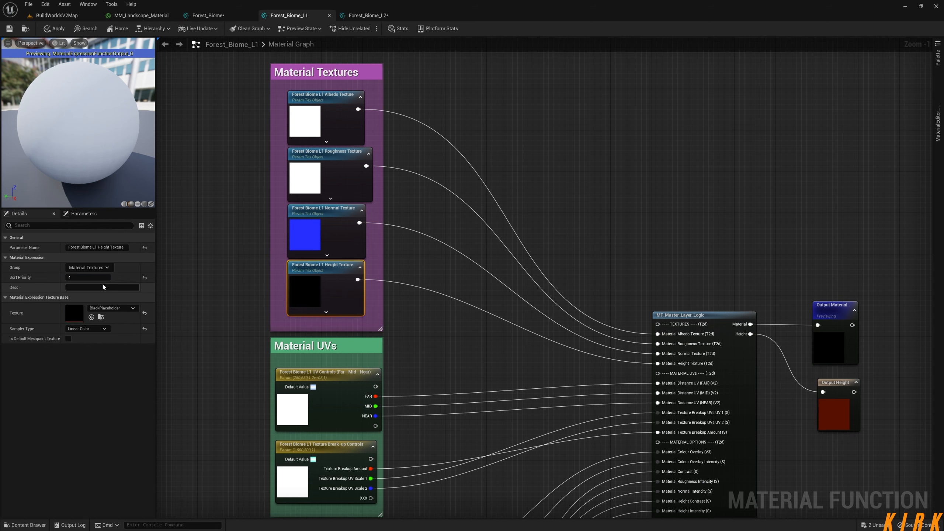
pyautogui.click(105, 280)
pyautogui.write('3')
pyautogui.click(193, 282)
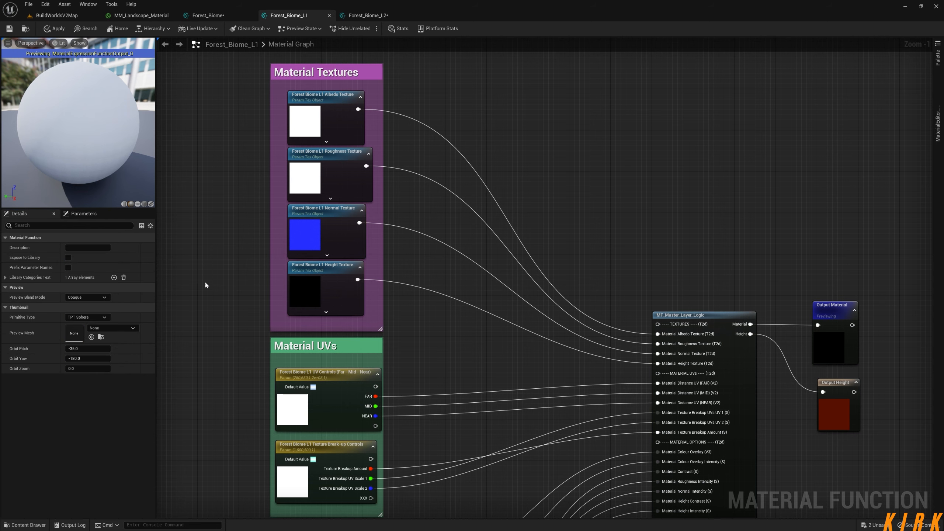
# - Set the sort priority of Forest Biome L2 Albedo Texture to 4, following on from the L1 Height Texture
pyautogui.moveTo(413, 164); pyautogui.dragTo(357, 262, button='right')
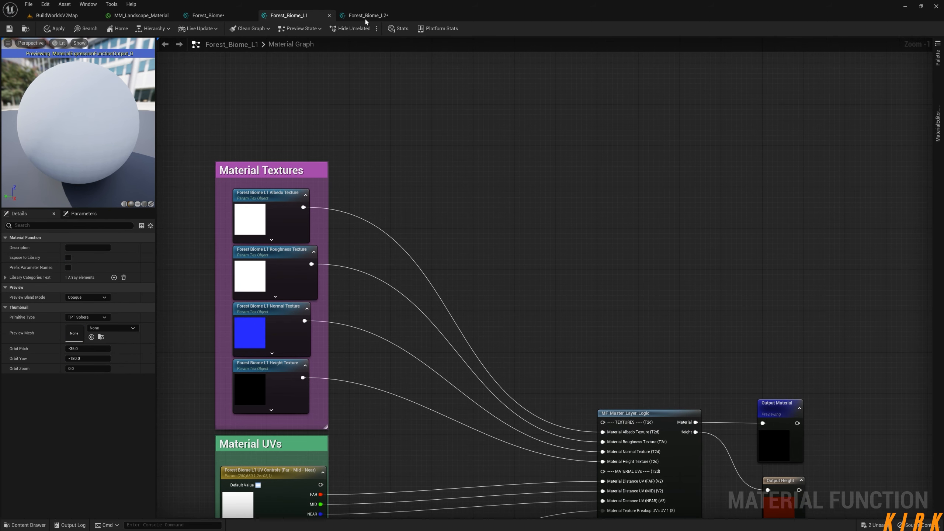
pyautogui.click(287, 366)
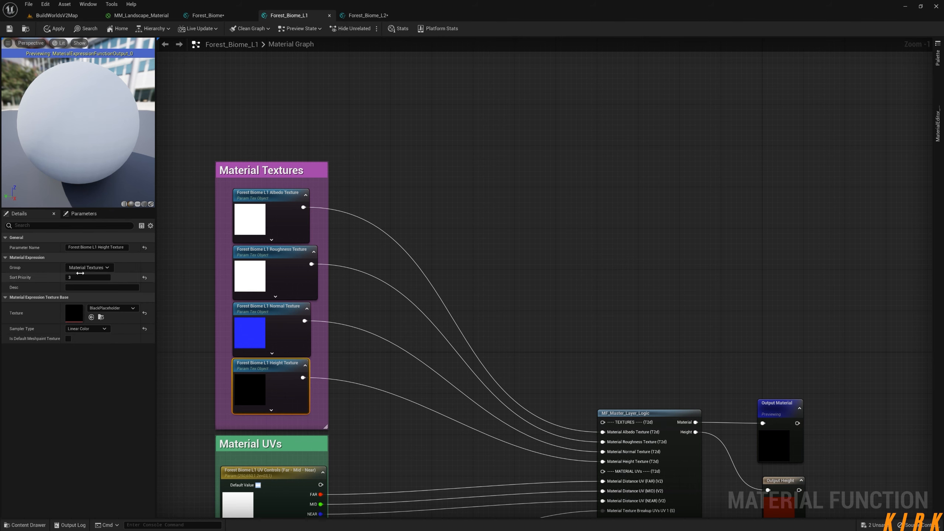
pyautogui.click(366, 15)
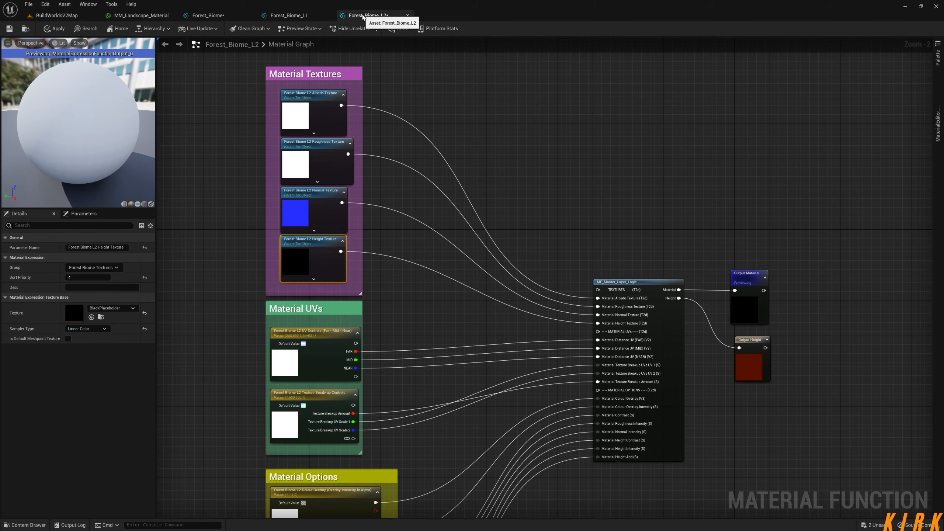
pyautogui.click(329, 119)
pyautogui.click(79, 278)
pyautogui.write('4')
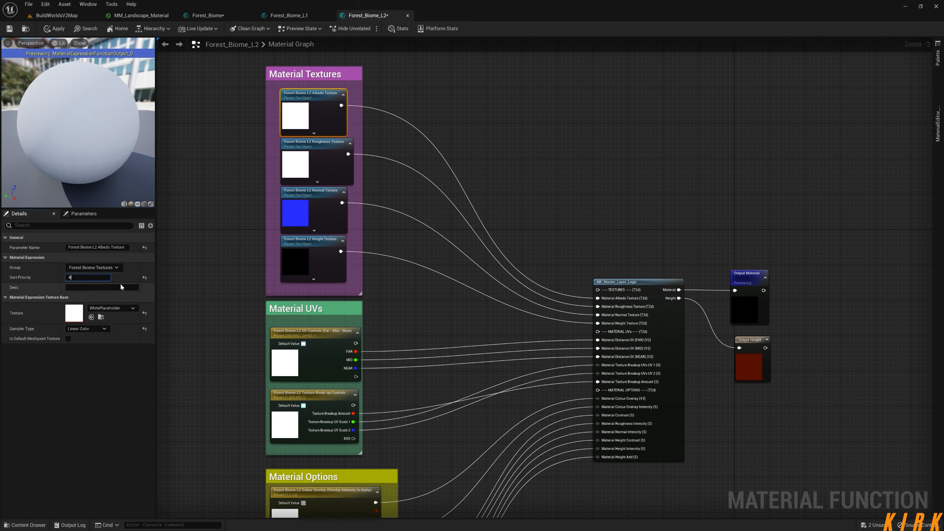
# - Continue the sort priorities in sequence for the L2 Roughness, Normal and Height textures, ending with 7 for Height
pyautogui.click(318, 158)
pyautogui.click(80, 278)
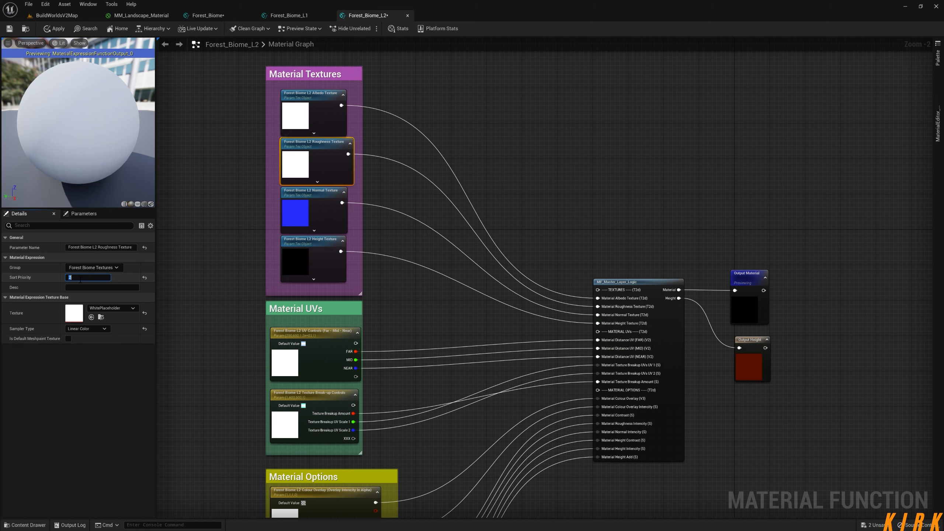
pyautogui.click(312, 217)
pyautogui.click(89, 278)
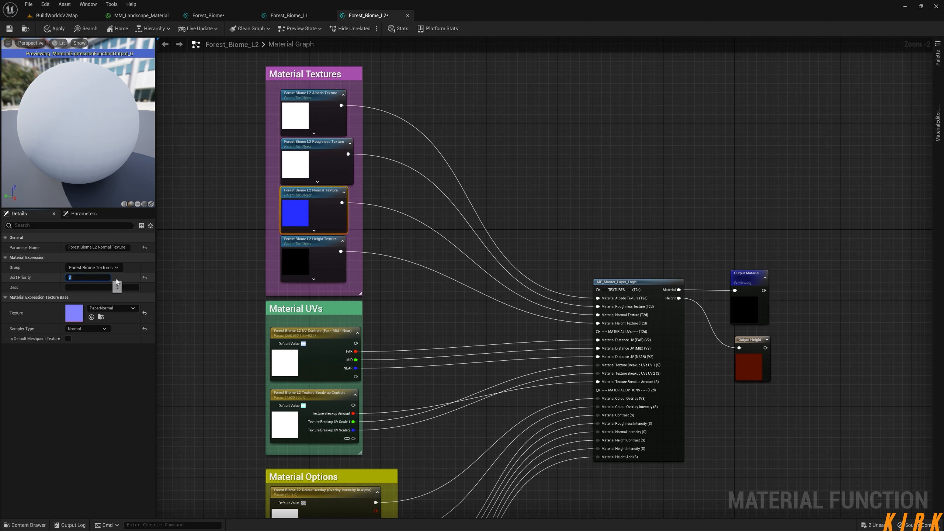
pyautogui.click(297, 264)
pyautogui.click(87, 278)
pyautogui.write('7')
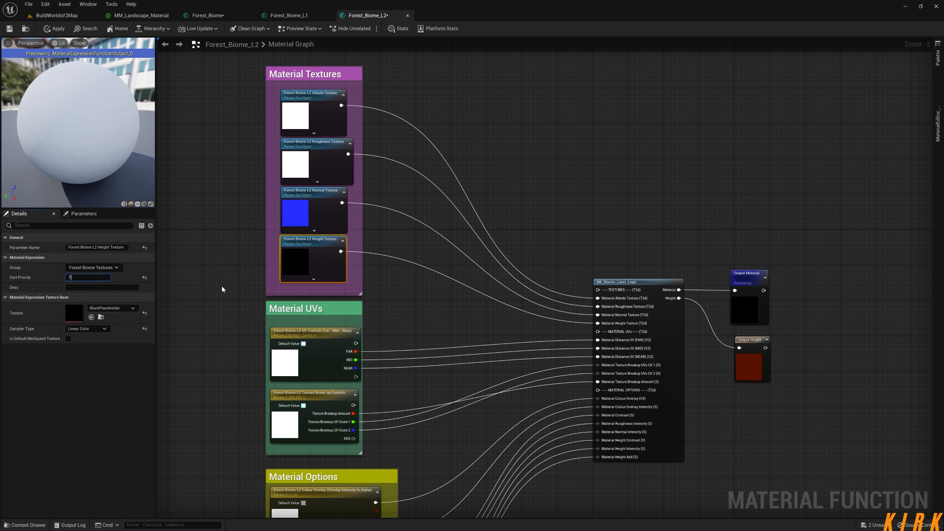
pyautogui.click(221, 289)
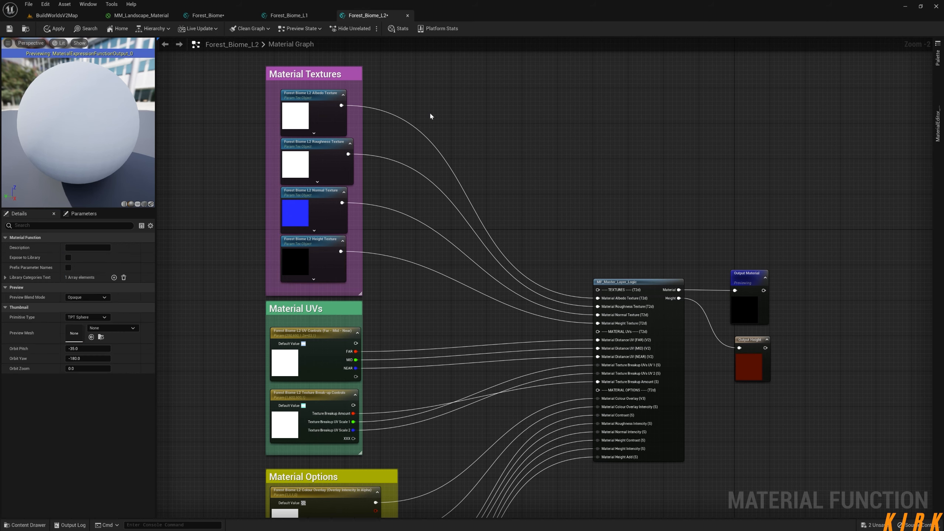
# - In Forest_Biome_L1, duplicate the Albedo Texture parameter outside the Material Textures box and convert the copy to a constant Texture Object
pyautogui.click(293, 15)
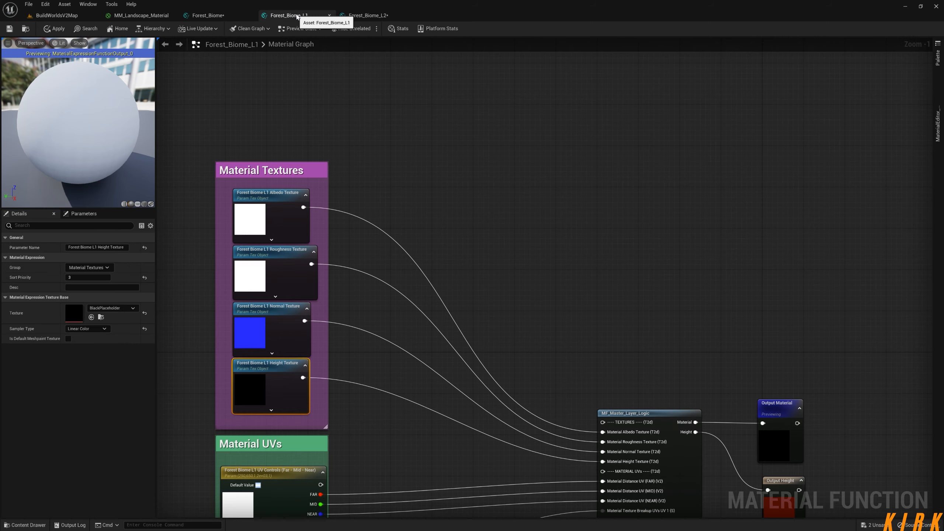
pyautogui.moveTo(417, 197); pyautogui.dragTo(441, 149, button='right')
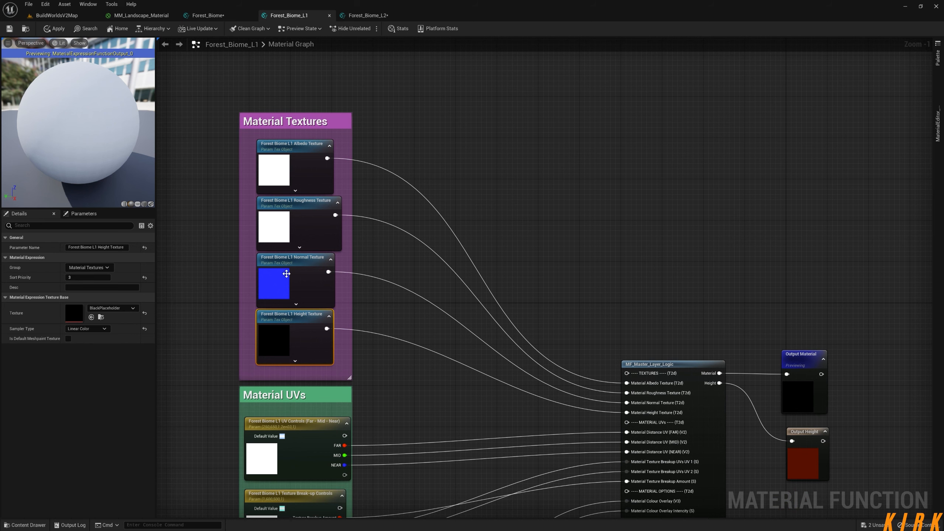
pyautogui.moveTo(436, 213); pyautogui.dragTo(461, 163, button='right')
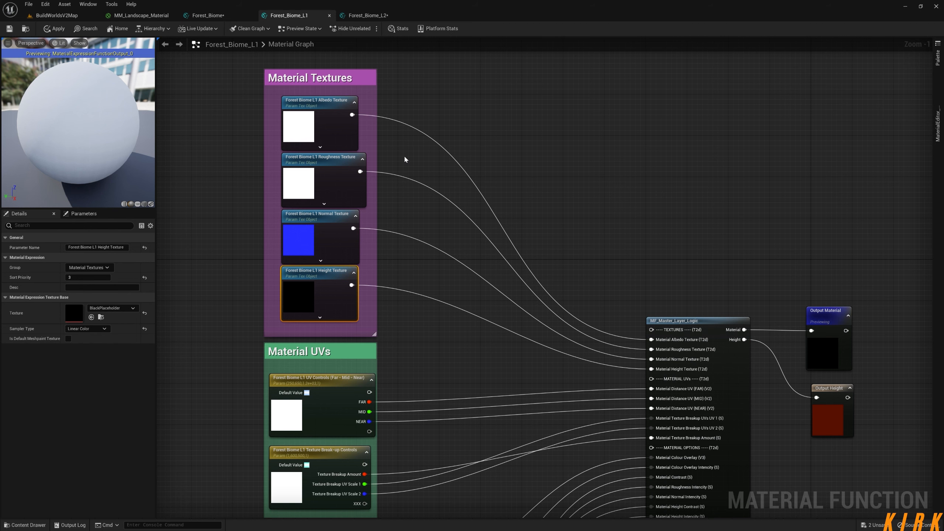
pyautogui.click(357, 136)
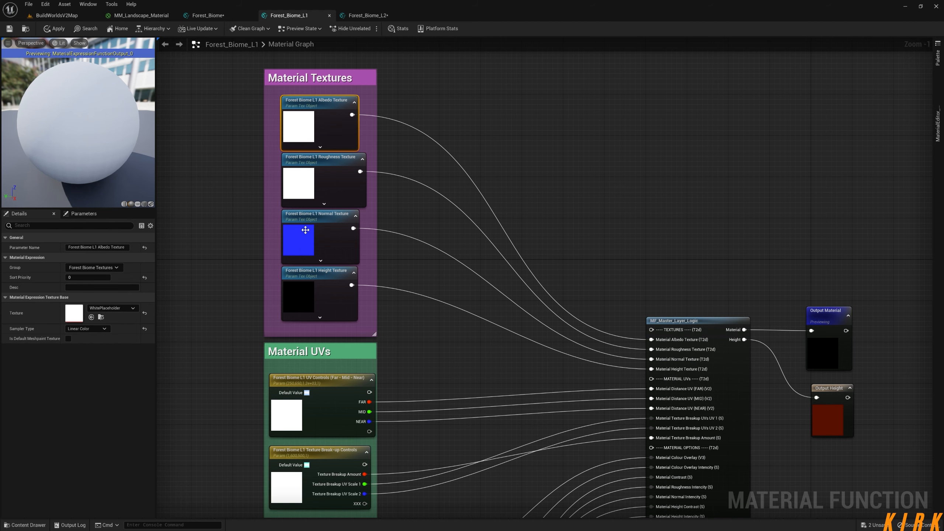
pyautogui.click(458, 173)
pyautogui.moveTo(452, 173); pyautogui.dragTo(396, 162, button='right')
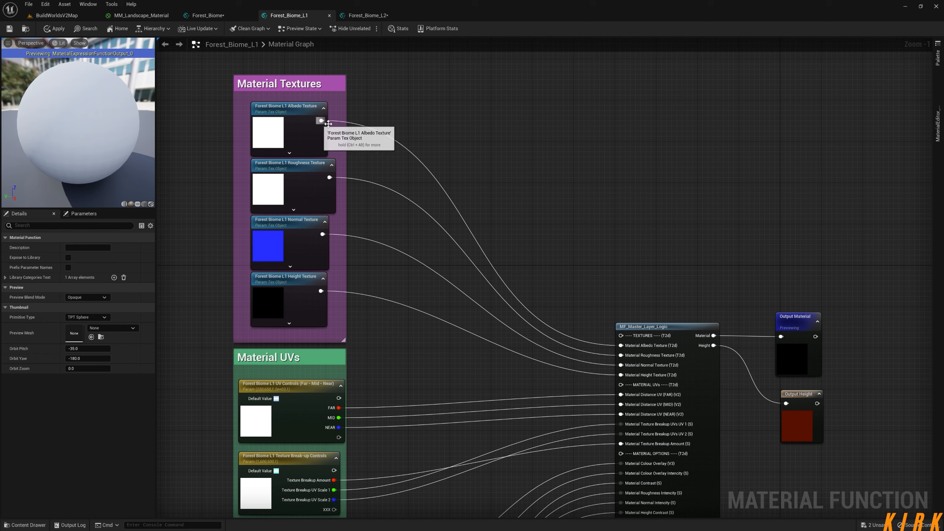
pyautogui.click(306, 139)
pyautogui.moveTo(214, 160); pyautogui.dragTo(365, 150, button='right')
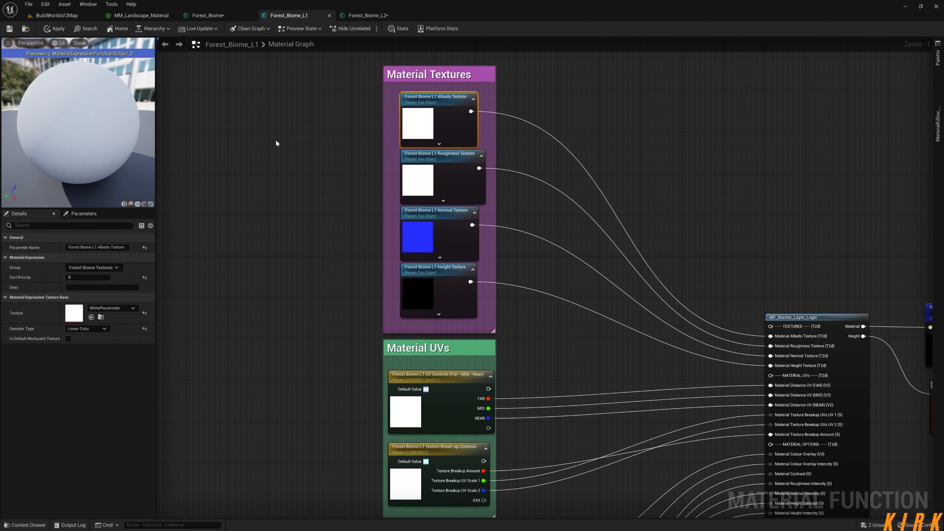
pyautogui.hotkey('ctrl', 'w')
pyautogui.rightClick(301, 132)
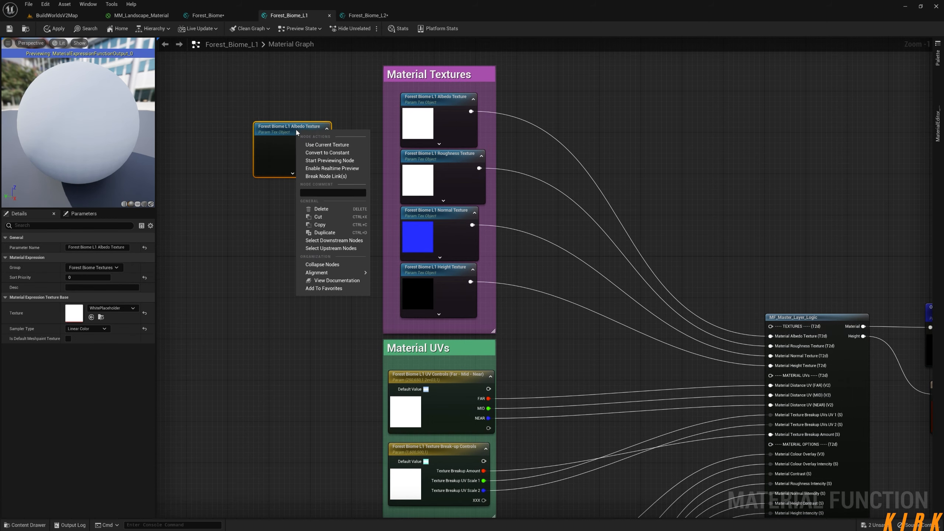
pyautogui.click(330, 153)
pyautogui.moveTo(283, 130); pyautogui.dragTo(274, 109)
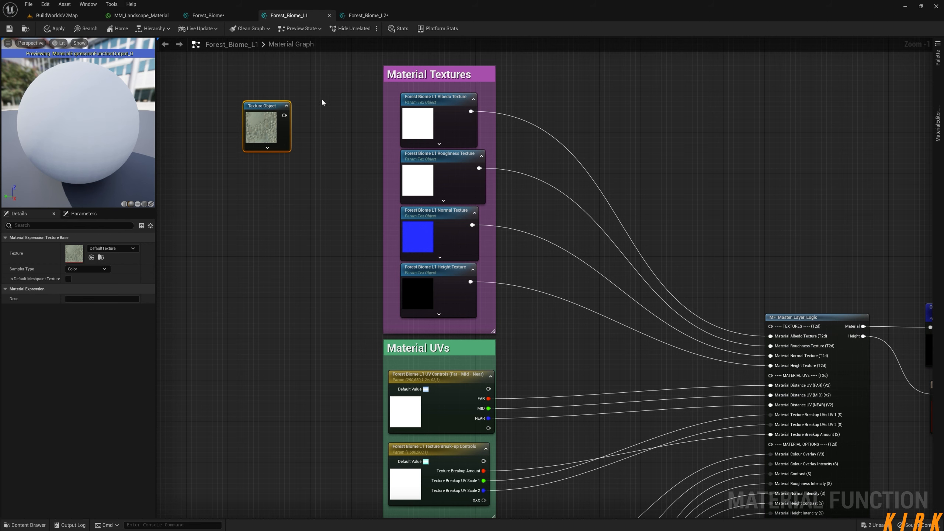
# - Duplicate the Texture Object three times and place one copy directly beneath the original
pyautogui.hotkey('ctrl', 'w')
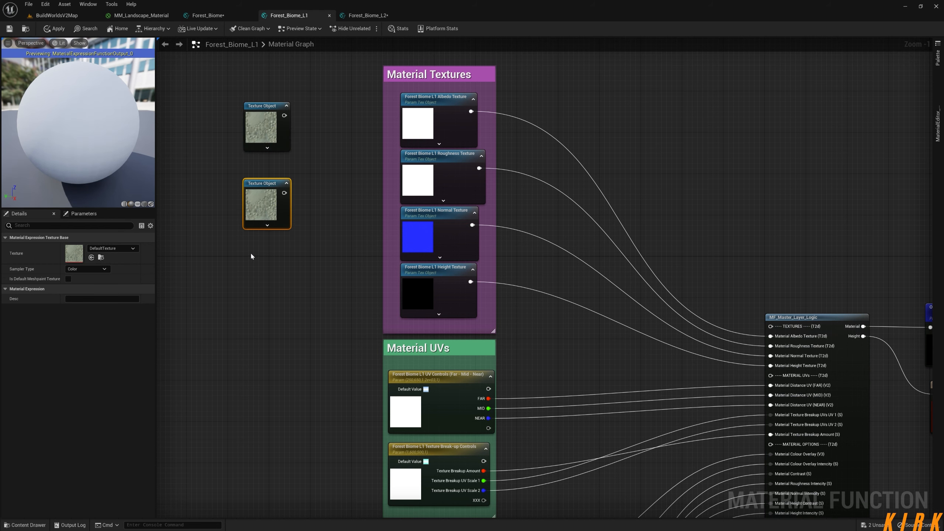
pyautogui.hotkey('ctrl', 'w')
pyautogui.hotkey('ctrl', 'w')
pyautogui.moveTo(267, 183); pyautogui.dragTo(262, 160)
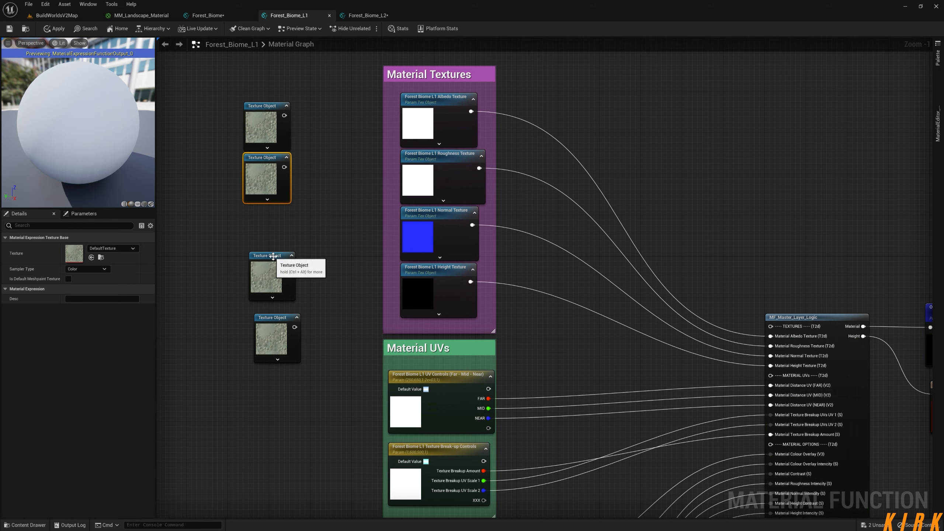
# - Copy the four Texture Objects from Forest_Biome_L1 and paste them beside the Material Textures box in Forest_Biome_L2
pyautogui.moveTo(536, 111)
pyautogui.mouseDown(button='right')
pyautogui.moveTo(447, 207)
pyautogui.moveTo(524, 107)
pyautogui.mouseUp(button='right')
pyautogui.moveTo(310, 108); pyautogui.dragTo(216, 348)
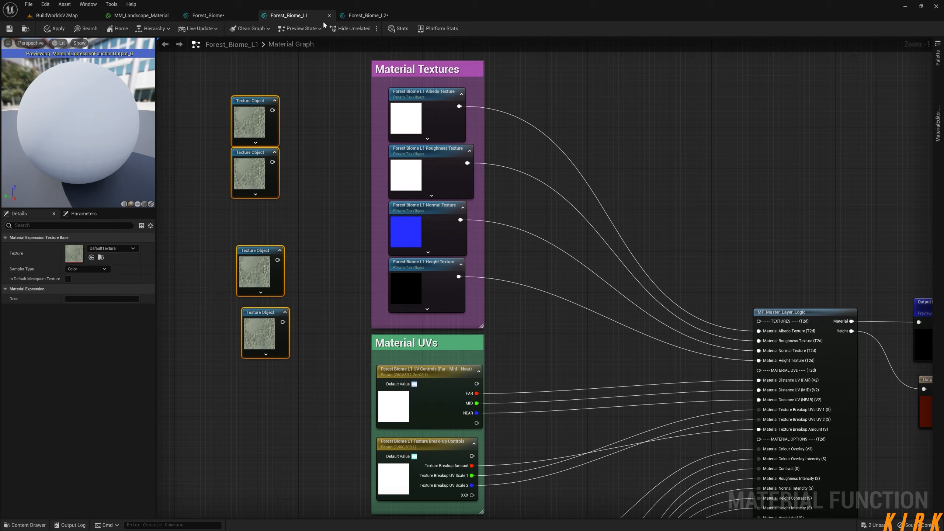
pyautogui.click(367, 15)
pyautogui.moveTo(206, 190); pyautogui.dragTo(351, 188, button='right')
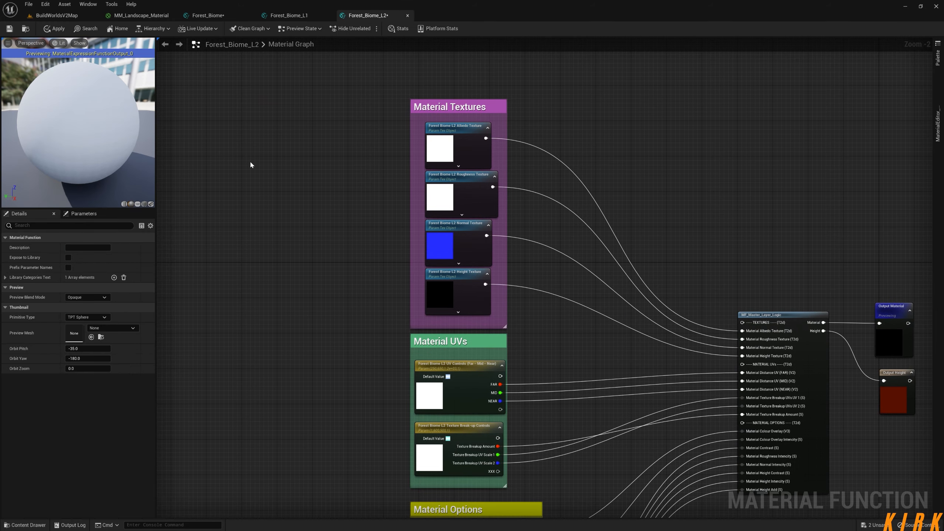
pyautogui.hotkey('ctrl', 'v')
# - In Forest_Biome_L1, extend the Material Textures comment box upward and move the Albedo Texture node to its upper end
pyautogui.click(290, 15)
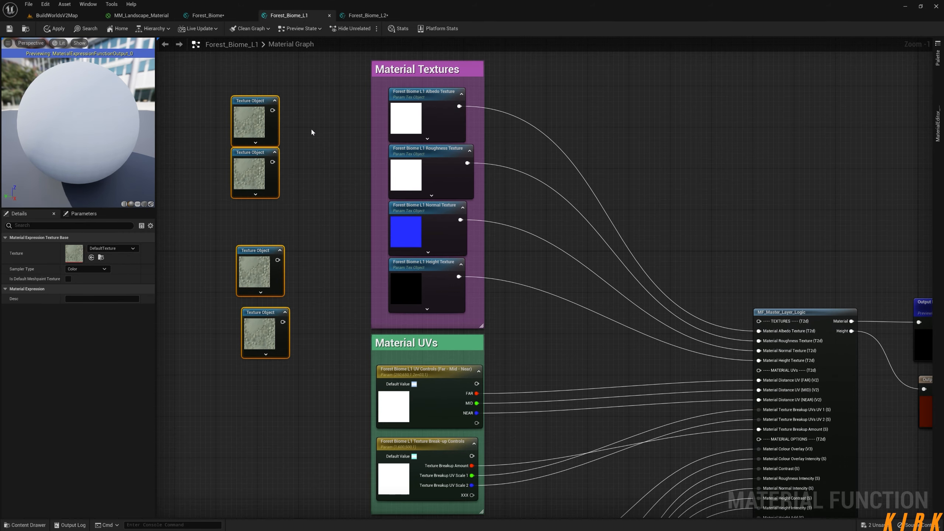
pyautogui.moveTo(344, 152); pyautogui.dragTo(279, 278, button='right')
pyautogui.scroll(-2, 472, 254)
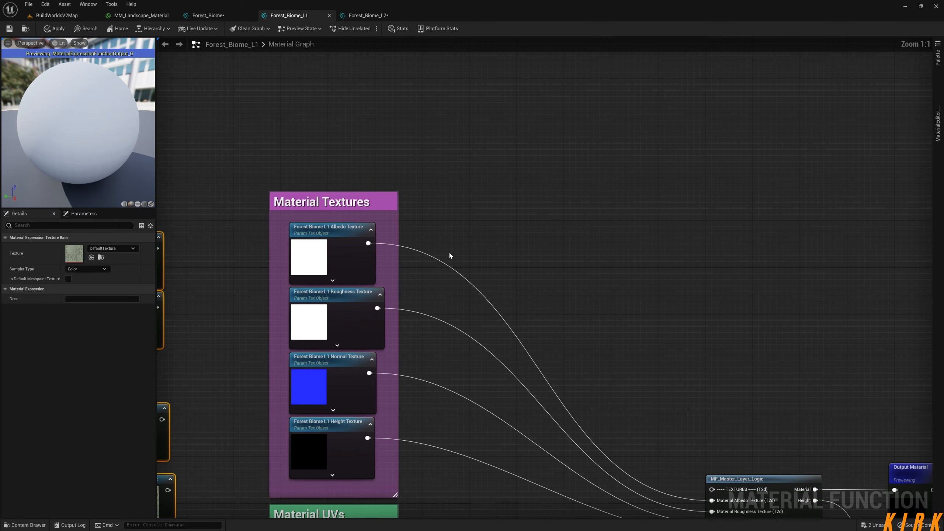
pyautogui.moveTo(406, 176); pyautogui.dragTo(406, 2)
pyautogui.moveTo(400, 203); pyautogui.dragTo(398, 91)
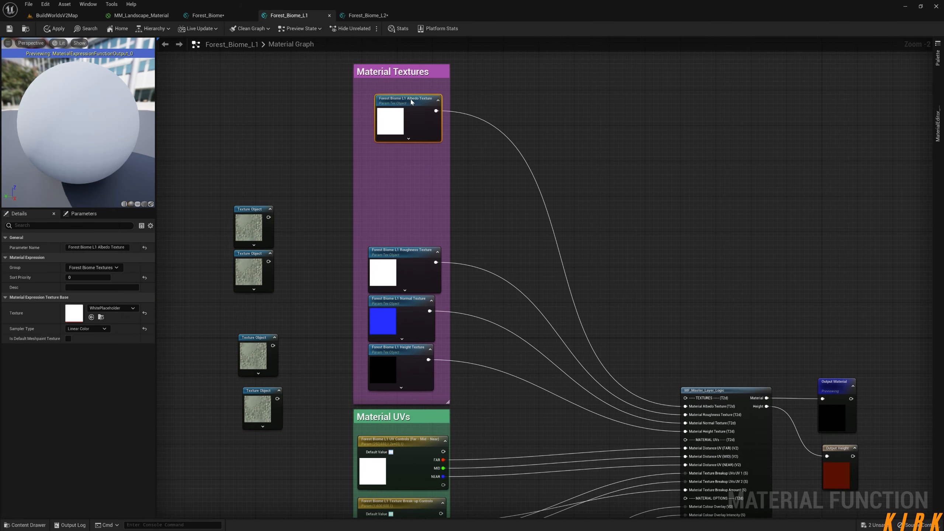
# - Place one Texture Object beneath Albedo and another beneath Roughness, moving the Roughness and Normal nodes up to alternate with them
pyautogui.moveTo(253, 214); pyautogui.dragTo(399, 143)
pyautogui.moveTo(401, 255); pyautogui.dragTo(407, 189)
pyautogui.moveTo(260, 257); pyautogui.dragTo(402, 235)
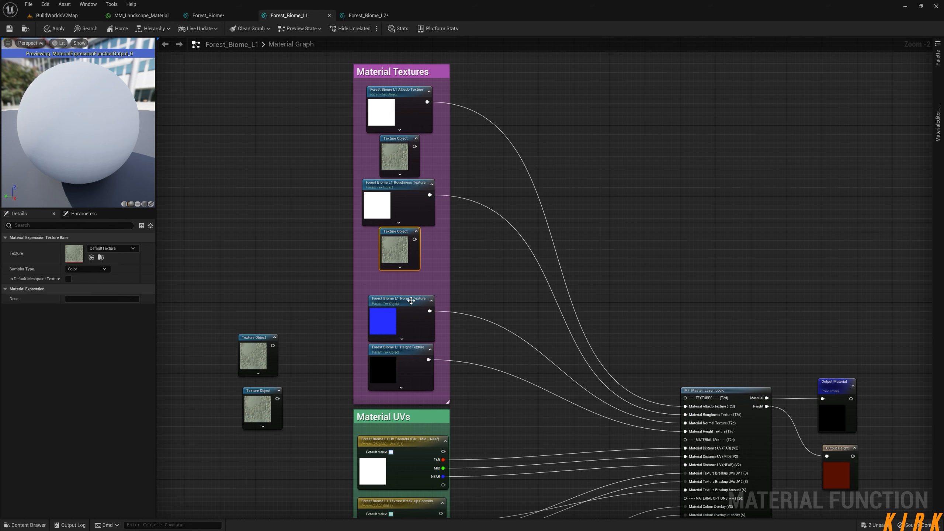
pyautogui.moveTo(416, 303); pyautogui.dragTo(415, 284)
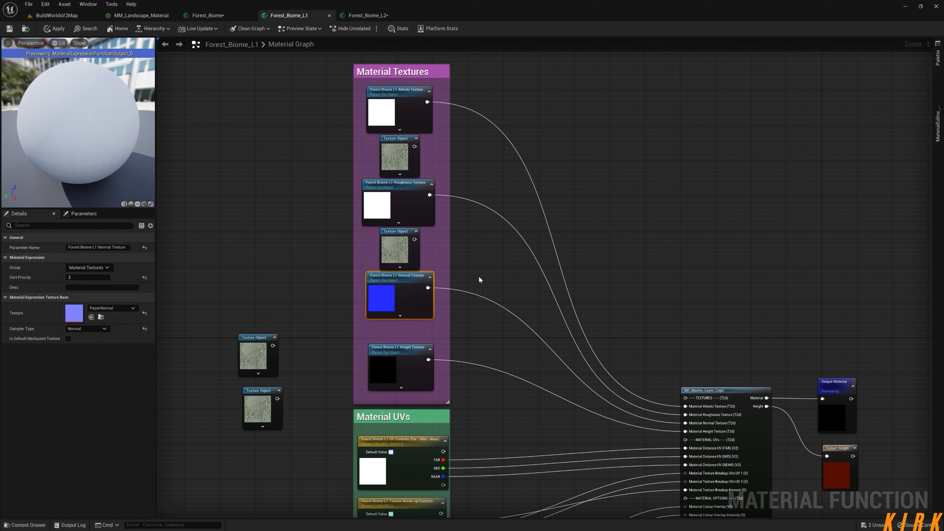
pyautogui.moveTo(483, 216); pyautogui.dragTo(468, 275, button='right')
pyautogui.scroll(-3, 468, 274)
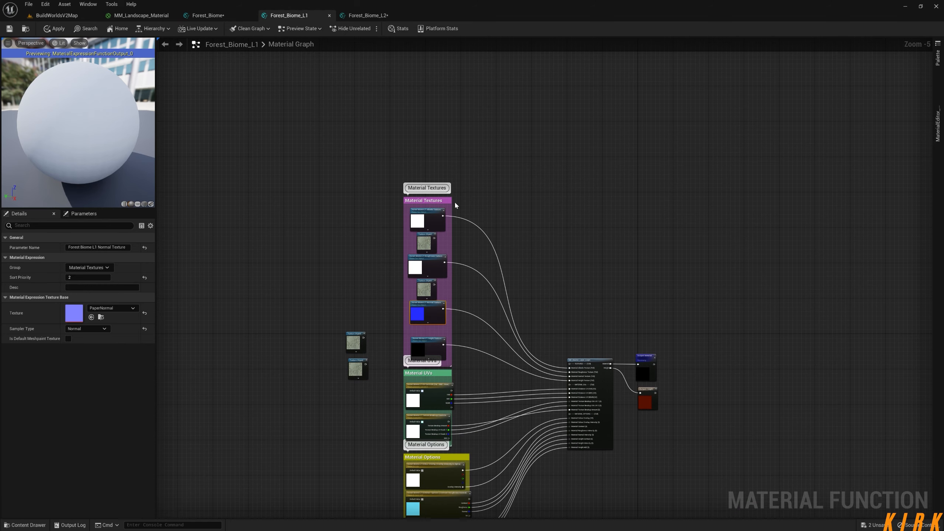
# - Place the remaining two Texture Objects beneath the Normal and Height Texture nodes, extending the comment box and shifting the parameter nodes up for even spacing
pyautogui.moveTo(433, 196); pyautogui.dragTo(434, 151)
pyautogui.moveTo(438, 197); pyautogui.dragTo(426, 283)
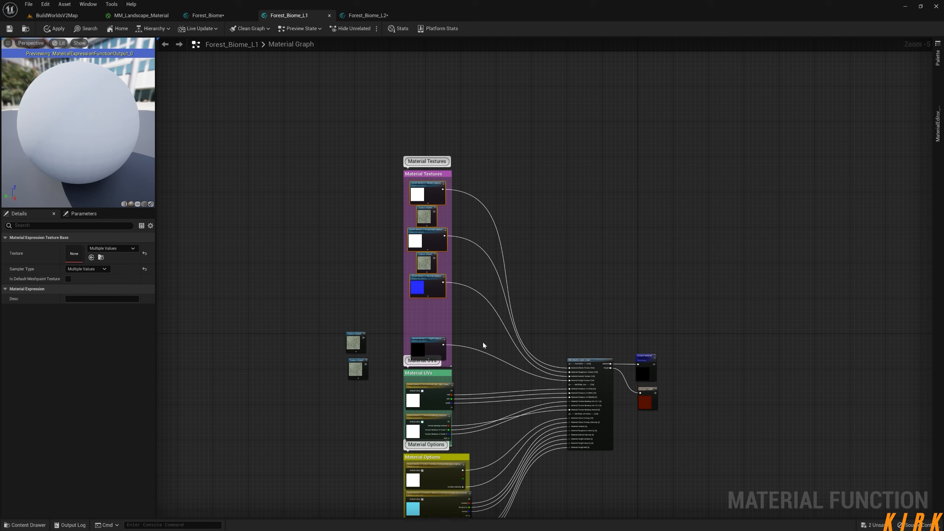
pyautogui.moveTo(359, 338); pyautogui.dragTo(429, 304)
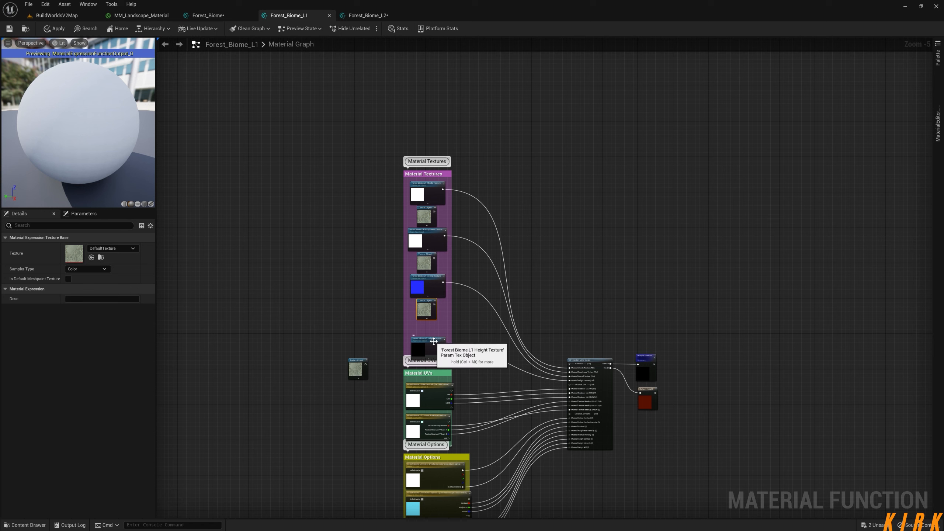
pyautogui.moveTo(433, 345); pyautogui.dragTo(432, 328)
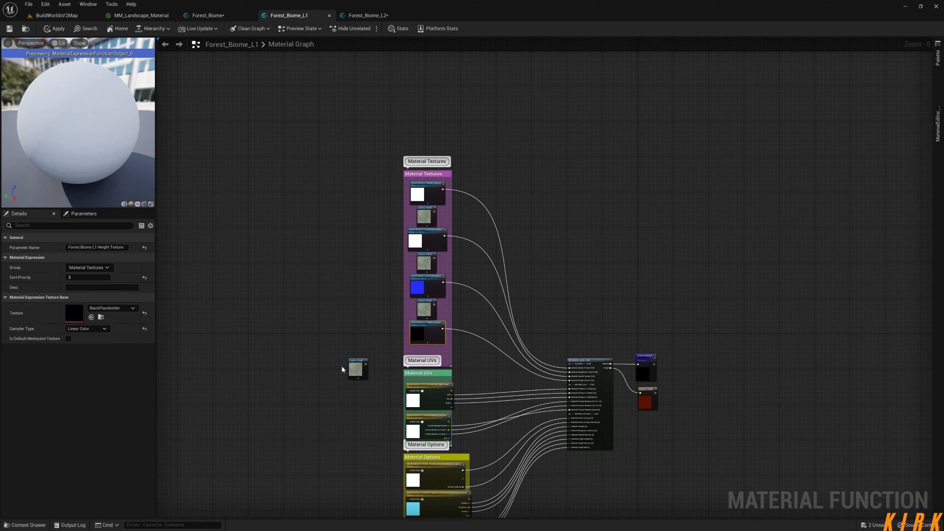
pyautogui.moveTo(357, 367); pyautogui.dragTo(424, 353)
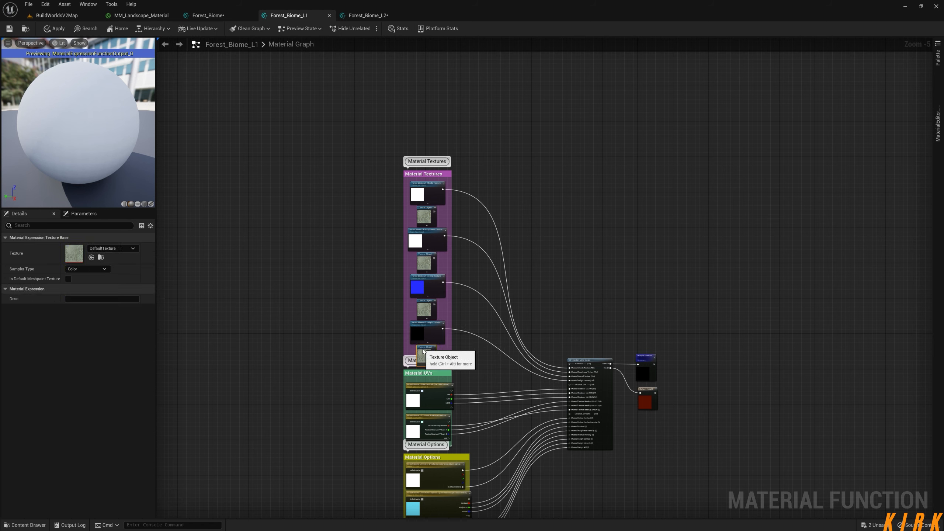
# - Extend the Material Textures comment box further upward to leave free space above the Albedo Texture node
pyautogui.click(499, 359)
pyautogui.scroll(6, 499, 358)
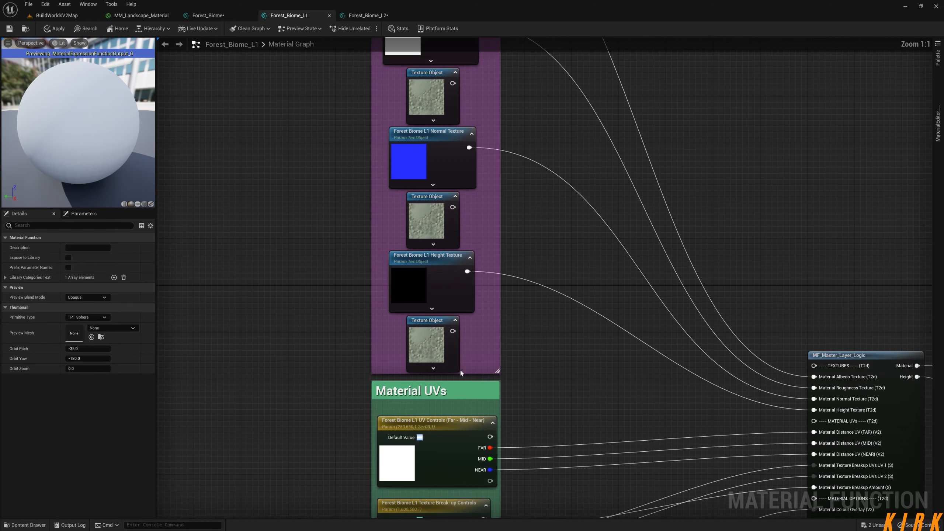
pyautogui.moveTo(513, 303); pyautogui.dragTo(467, 466, button='right')
pyautogui.moveTo(494, 316); pyautogui.dragTo(495, 446, button='right')
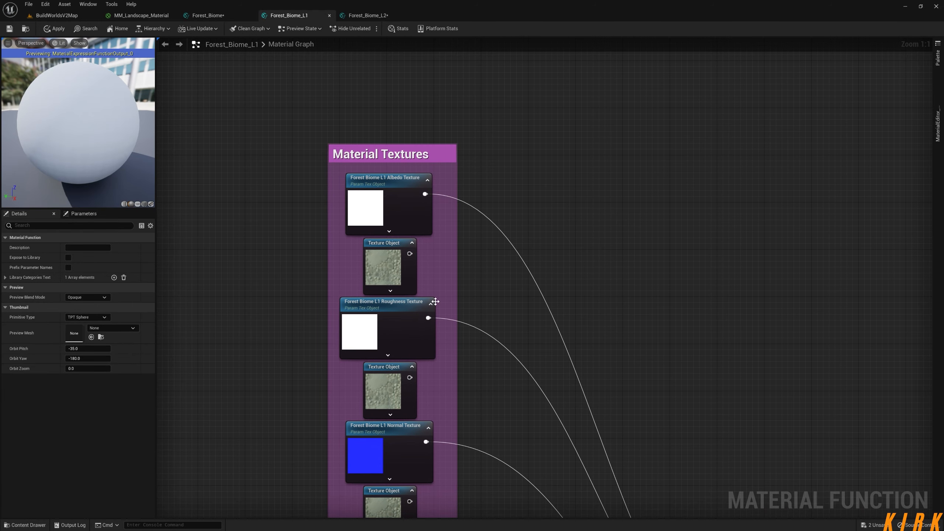
pyautogui.moveTo(399, 138); pyautogui.dragTo(397, 93)
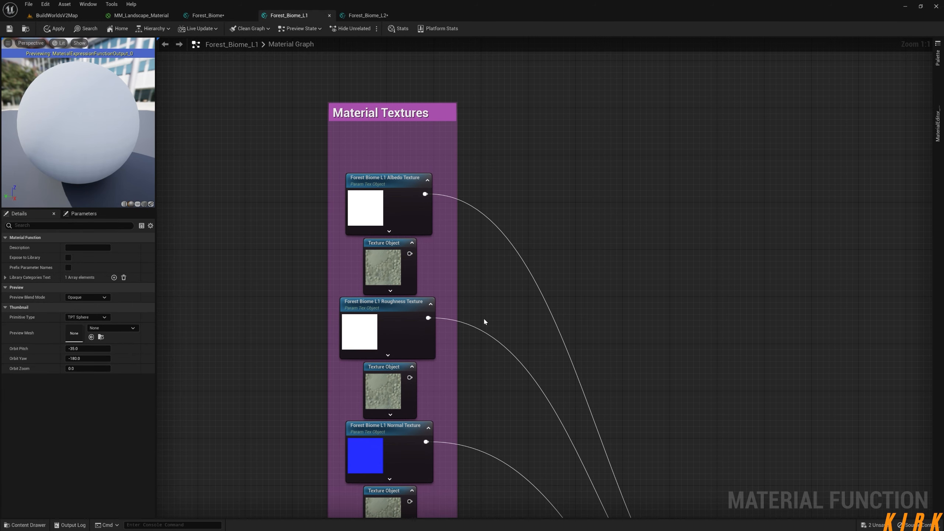
pyautogui.moveTo(490, 365); pyautogui.dragTo(515, 279, button='right')
pyautogui.scroll(-3, 516, 278)
pyautogui.moveTo(483, 145); pyautogui.dragTo(446, 440)
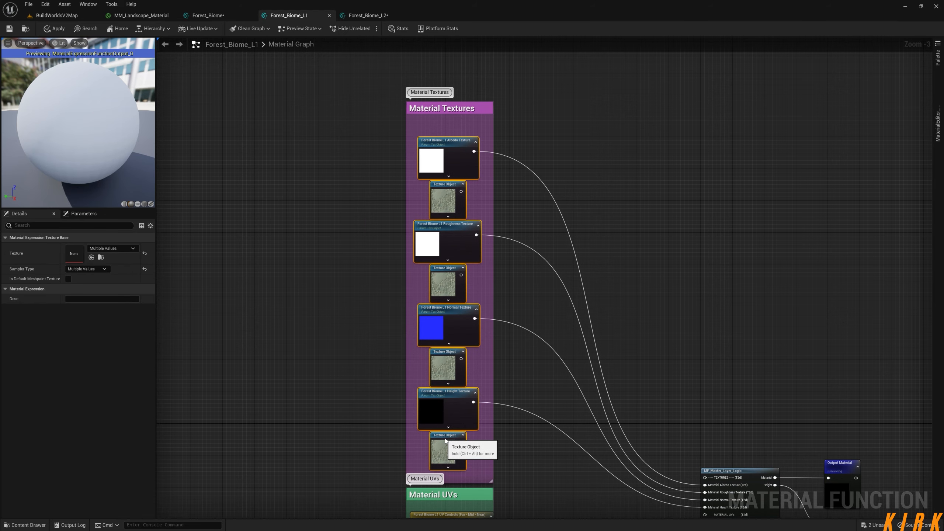
pyautogui.click(579, 255)
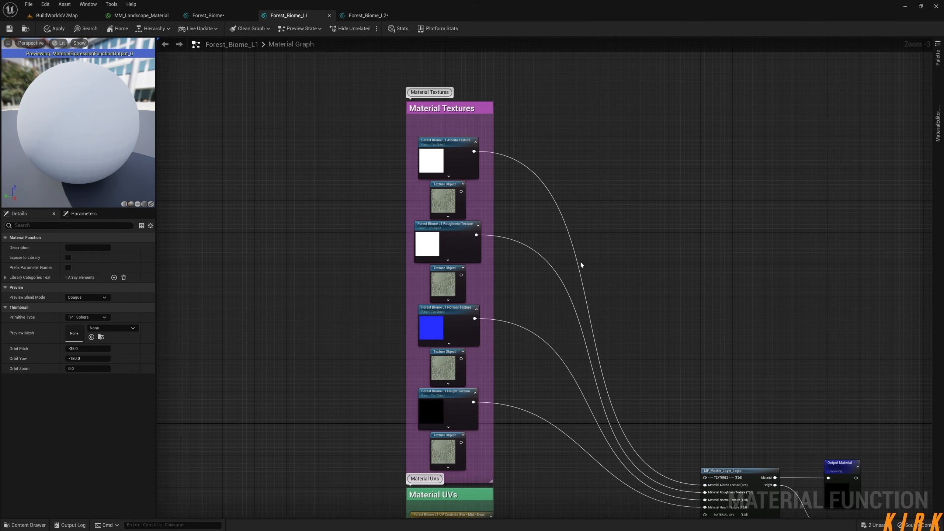
# - Add a StaticSwitchParameter named "See Forest Biome Textures" and place it beside the Albedo Texture node
pyautogui.rightClick(533, 168)
pyautogui.write('switch')
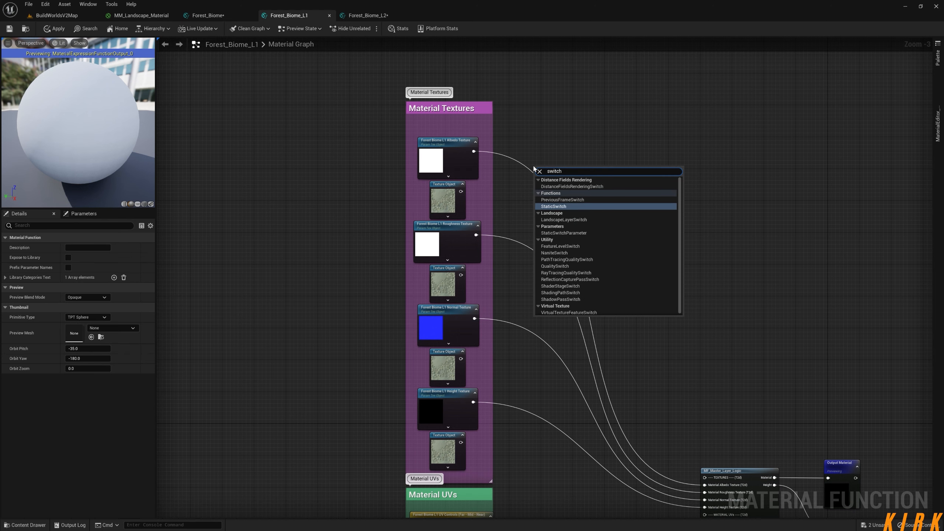
pyautogui.click(558, 233)
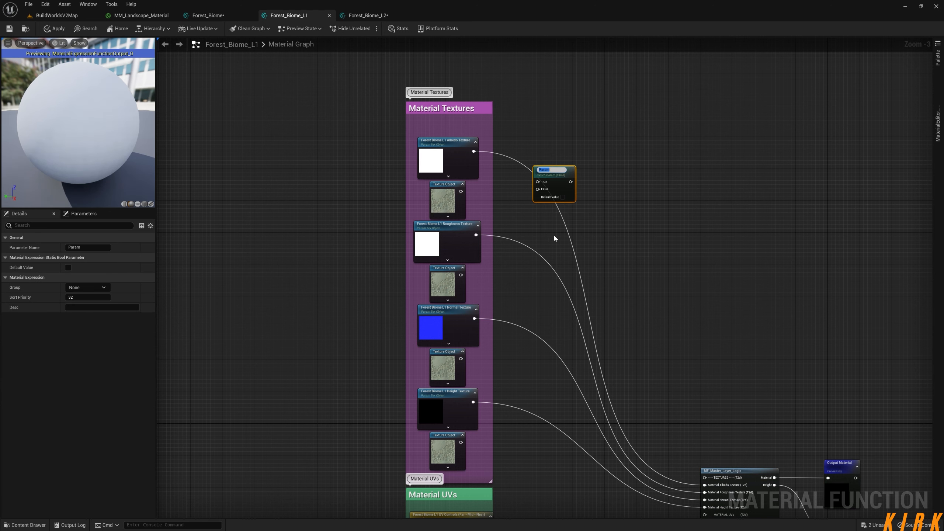
pyautogui.write('See Forest Biome Tex')
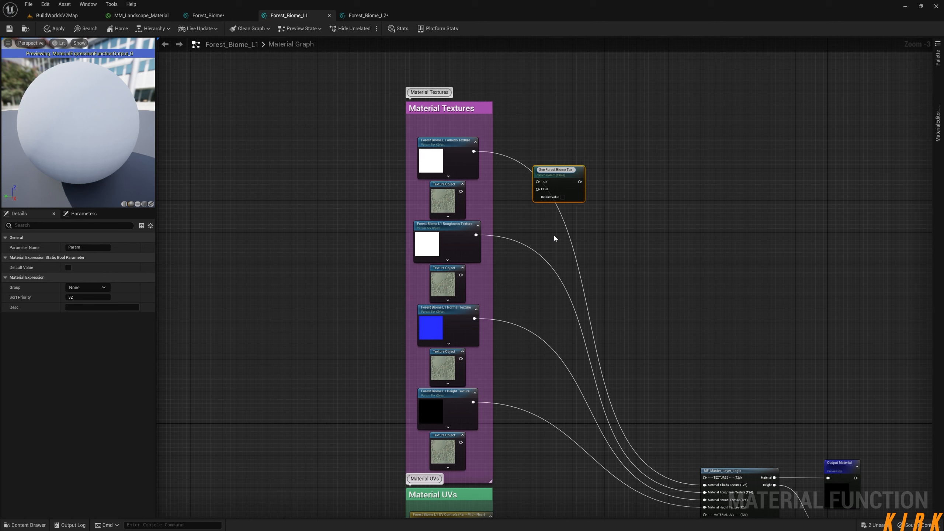
pyautogui.write('tures')
pyautogui.click(611, 207)
pyautogui.moveTo(558, 171); pyautogui.dragTo(551, 149)
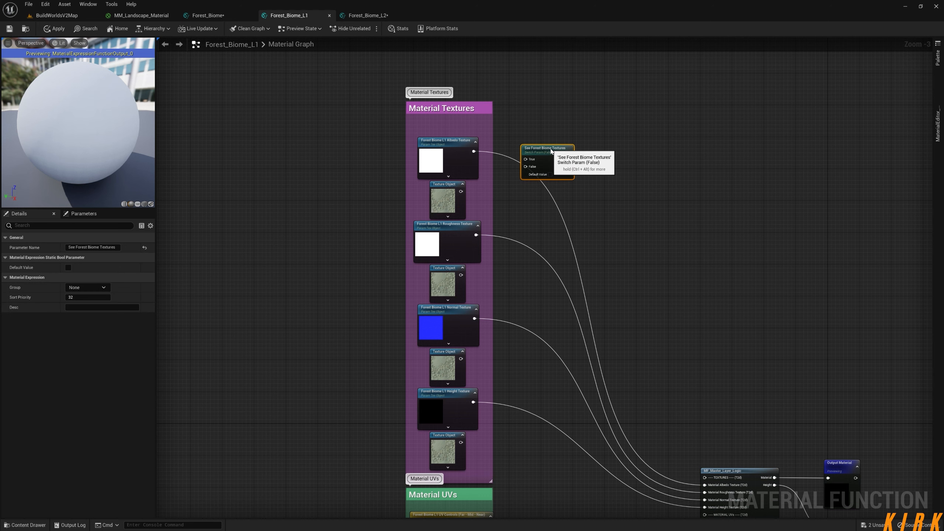
# - Copy the See Forest Biome Textures switch from Forest_Biome_L1 and paste it beside the Albedo Texture node in Forest_Biome_L2
pyautogui.click(103, 288)
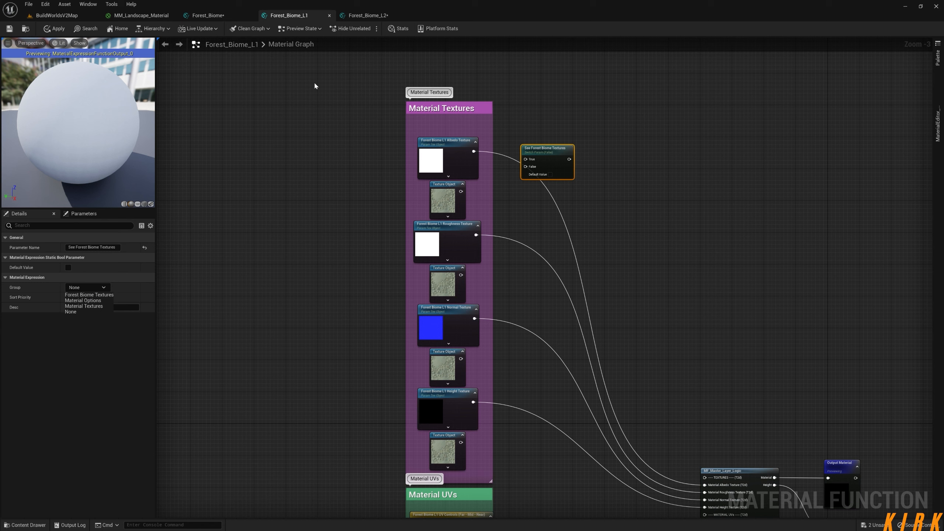
pyautogui.click(329, 111)
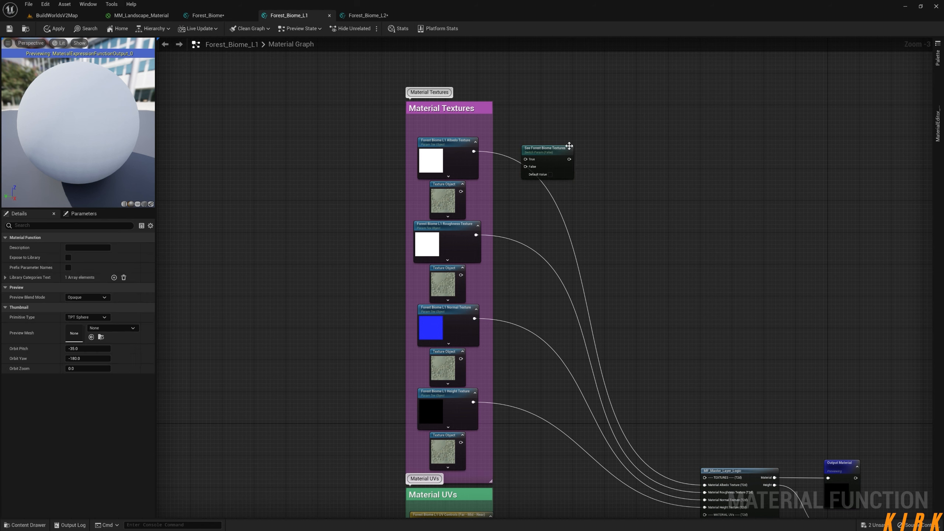
pyautogui.moveTo(520, 190); pyautogui.dragTo(521, 190)
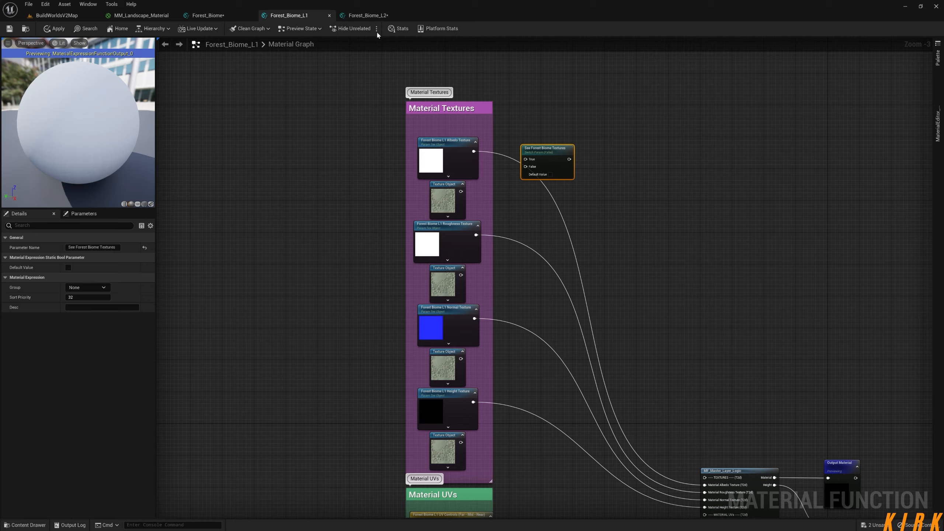
pyautogui.click(368, 16)
pyautogui.moveTo(307, 186); pyautogui.dragTo(339, 175, button='right')
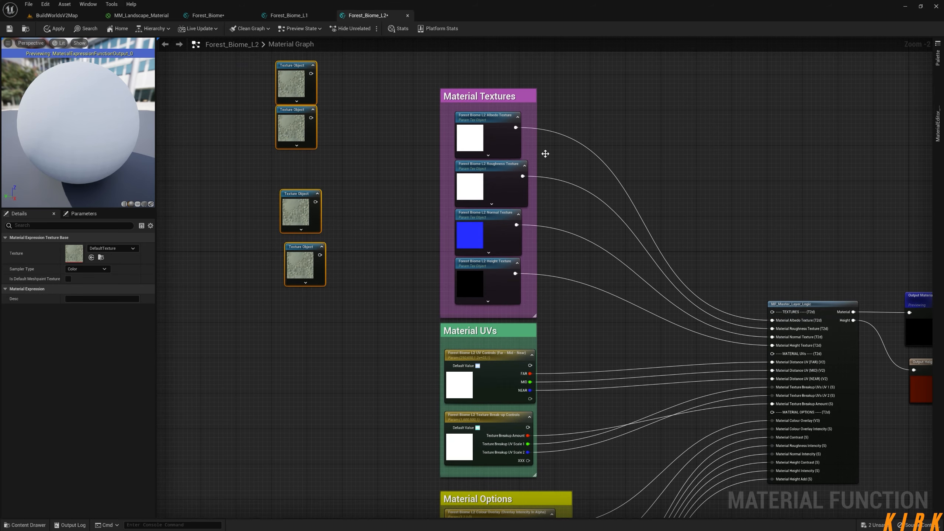
pyautogui.hotkey('ctrl', 'v')
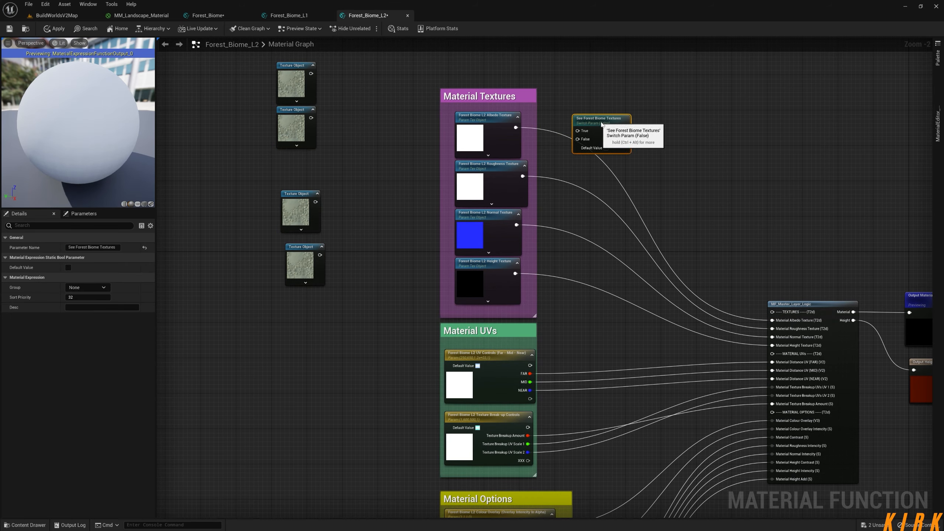
# - Set the pasted switch's group to Forest Biome and its sort priority to -1
pyautogui.click(105, 289)
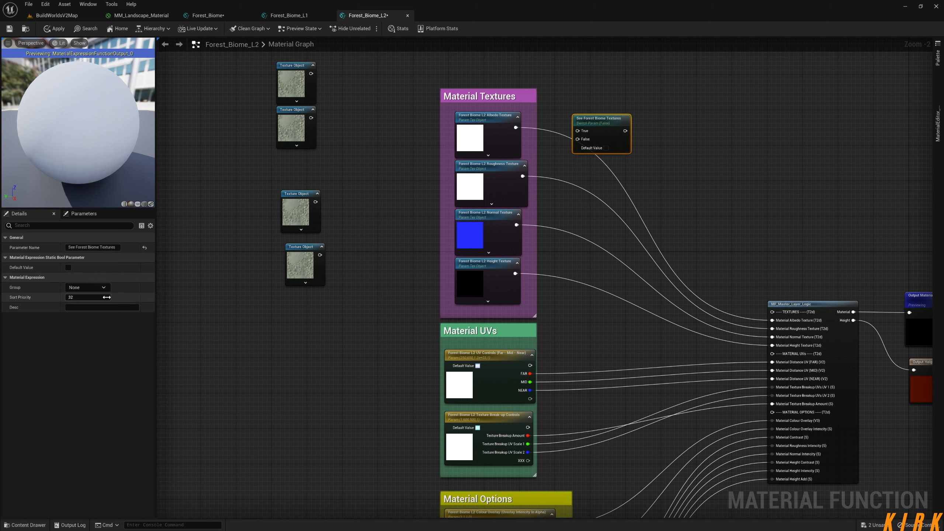
pyautogui.click(105, 287)
pyautogui.click(82, 298)
pyautogui.click(83, 297)
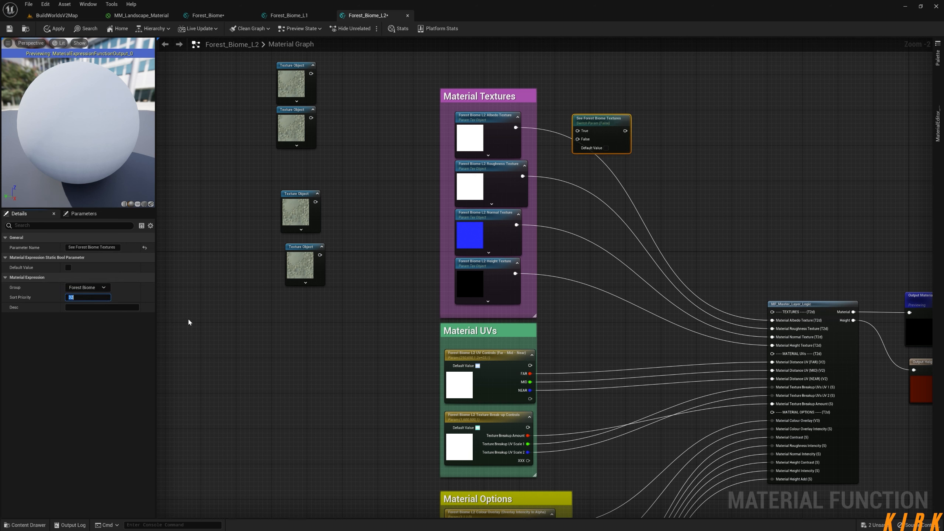
pyautogui.write('-1')
pyautogui.click(658, 164)
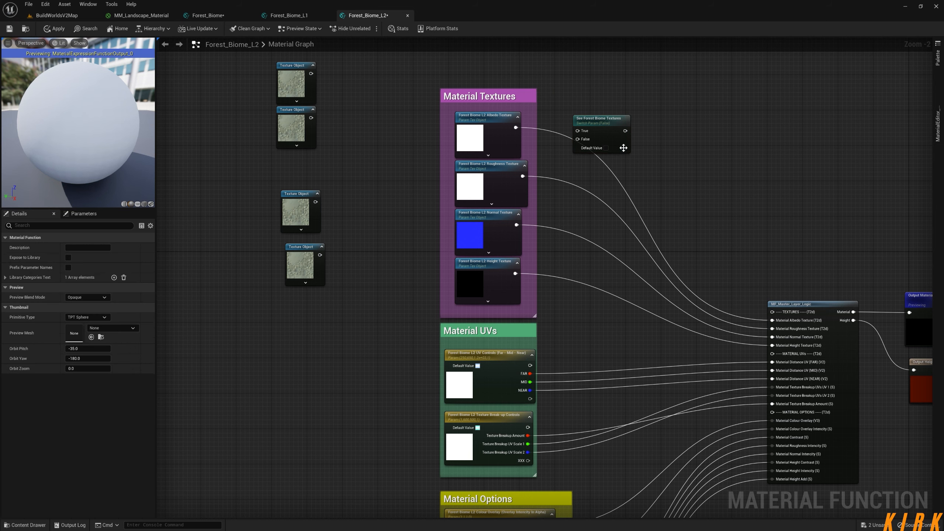
# - Move the switch closer to the Albedo Texture node and place three copies of it beside the Roughness, Normal and Height nodes
pyautogui.moveTo(577, 112); pyautogui.dragTo(567, 108)
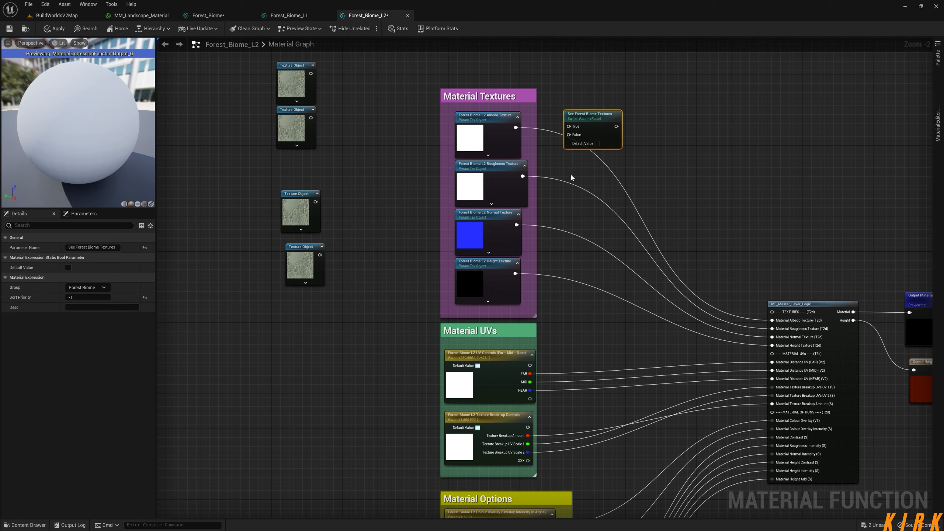
pyautogui.hotkey('ctrl', 'v')
pyautogui.hotkey('ctrl', 'v')
pyautogui.hotkey('ctrl', 'v')
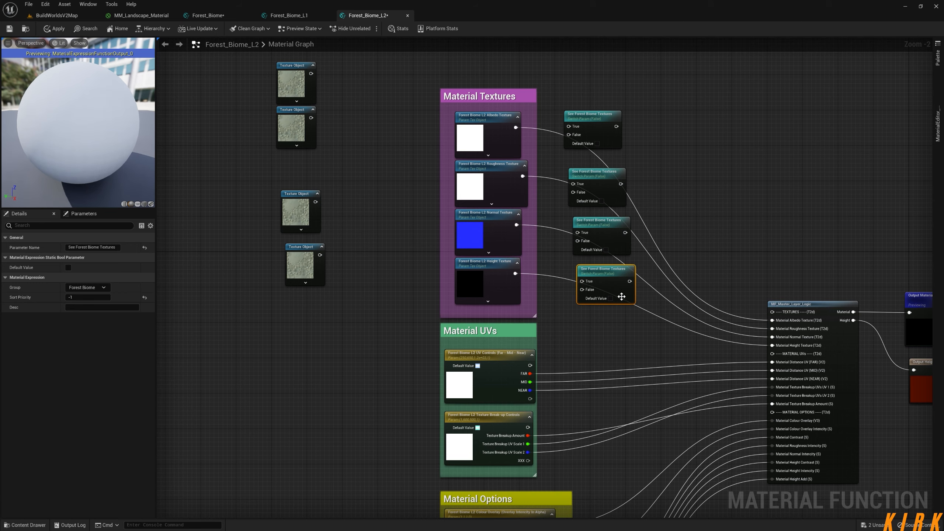
# - In Forest_Biome_L1, delete the ungrouped switch and paste four copies of the Forest Biome switch in a column beside the texture nodes
pyautogui.click(289, 15)
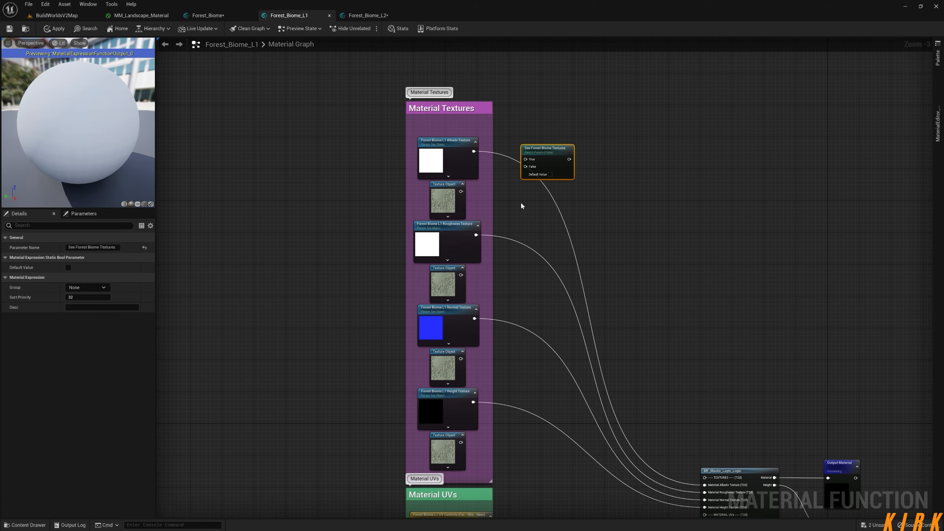
pyautogui.click(599, 141)
pyautogui.press('Delete')
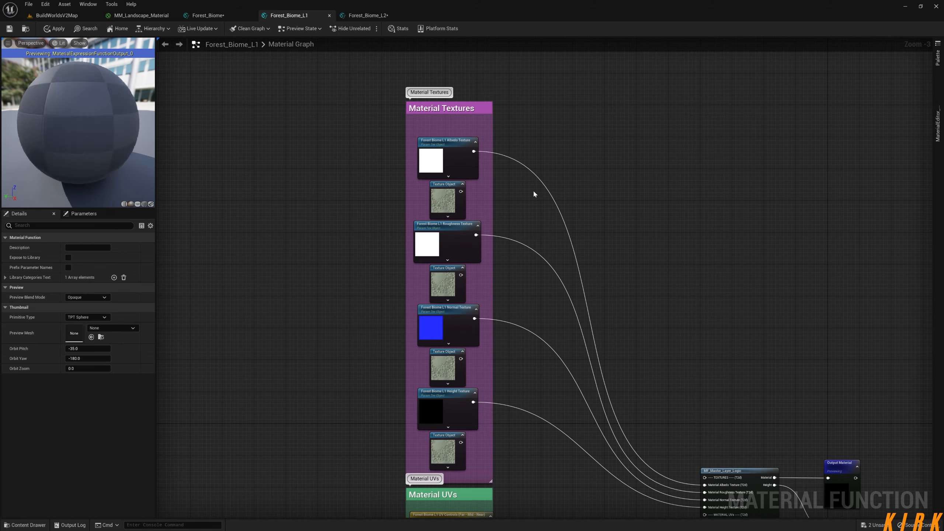
pyautogui.hotkey('ctrl', 'v')
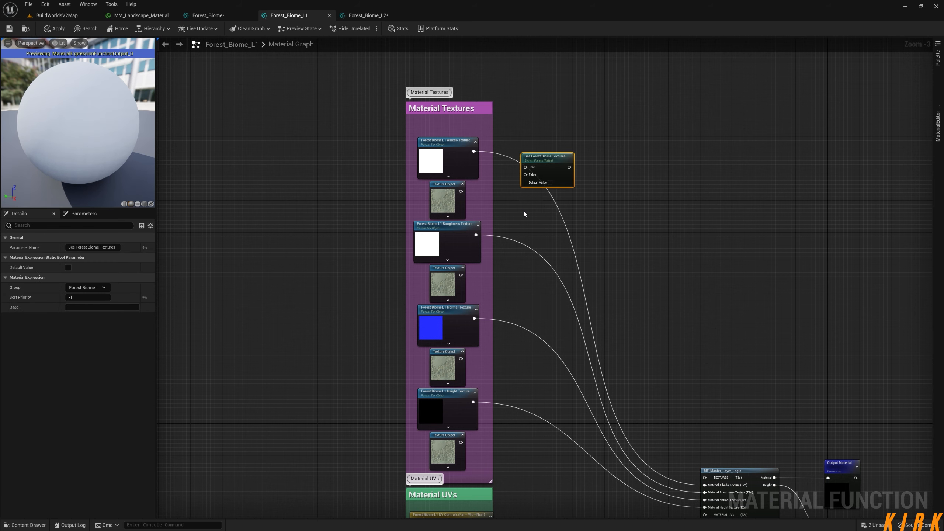
pyautogui.hotkey('ctrl', 'v')
pyautogui.hotkey('ctrl', 'v')
pyautogui.hotkey('ctrl', 'v')
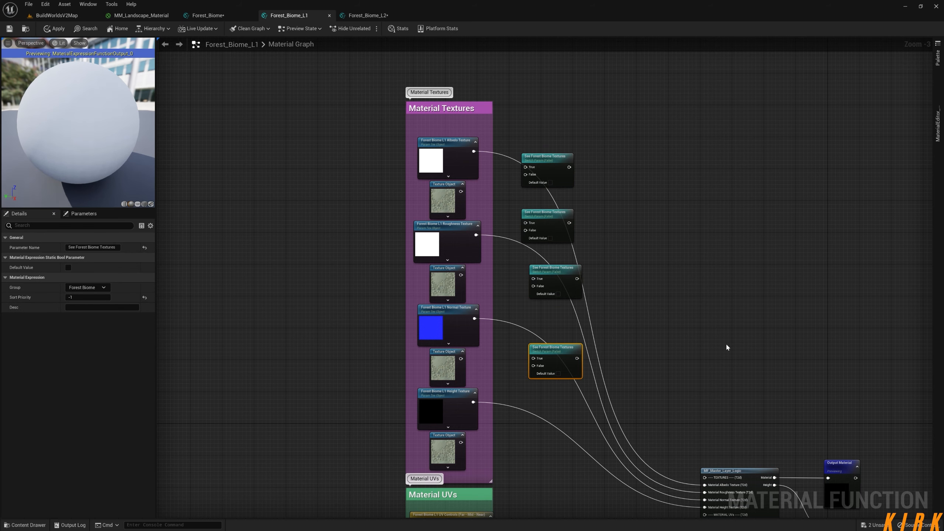
# - Connect the Albedo Texture node to the first switch's True input and the Texture Object beneath it to the False input
pyautogui.moveTo(533, 317); pyautogui.dragTo(505, 277, button='right')
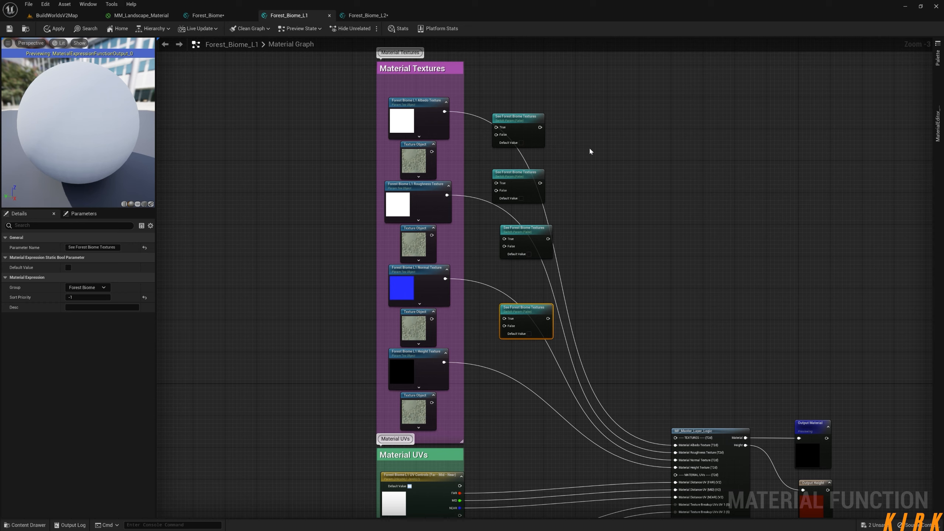
pyautogui.click(574, 167)
pyautogui.scroll(4, 506, 158)
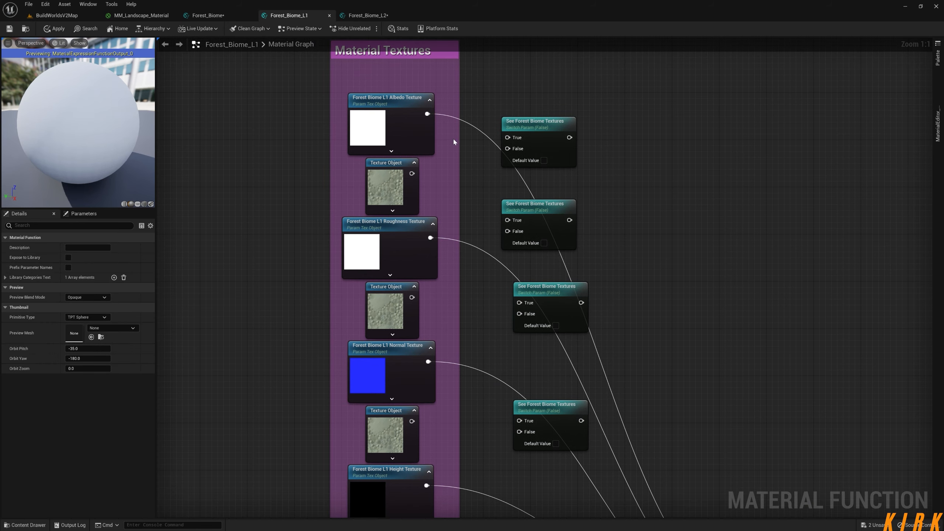
pyautogui.moveTo(426, 114); pyautogui.dragTo(512, 141)
pyautogui.moveTo(411, 173); pyautogui.dragTo(507, 148)
# - Find the Forest_Floor folder in the Megascans textures, open its albedo texture for inspection and close it
pyautogui.click(26, 525)
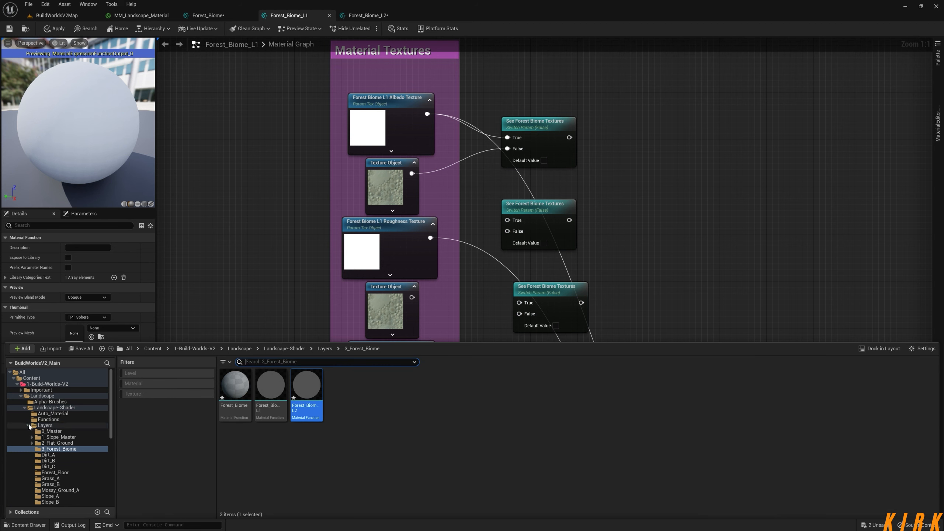
pyautogui.click(29, 427)
pyautogui.click(20, 396)
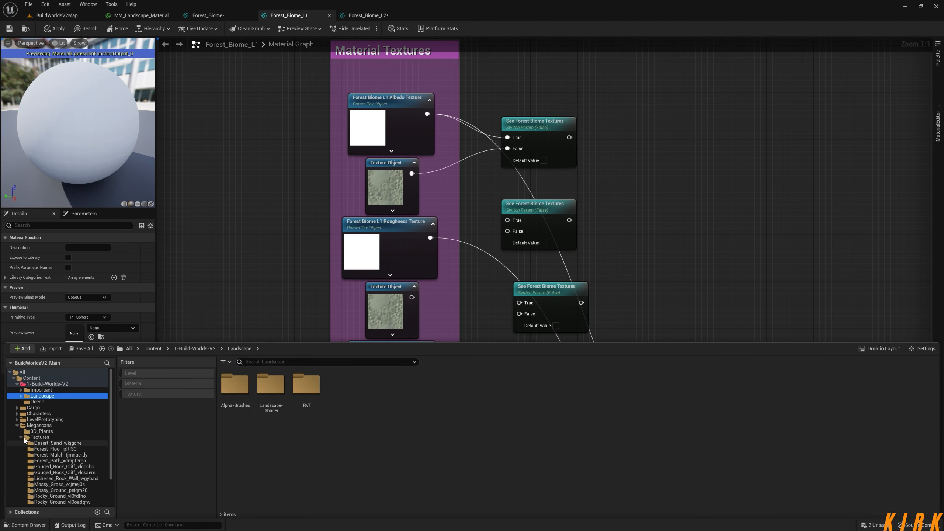
pyautogui.click(38, 438)
pyautogui.click(270, 385)
pyautogui.doubleClick(270, 385)
pyautogui.click(231, 389)
pyautogui.doubleClick(230, 389)
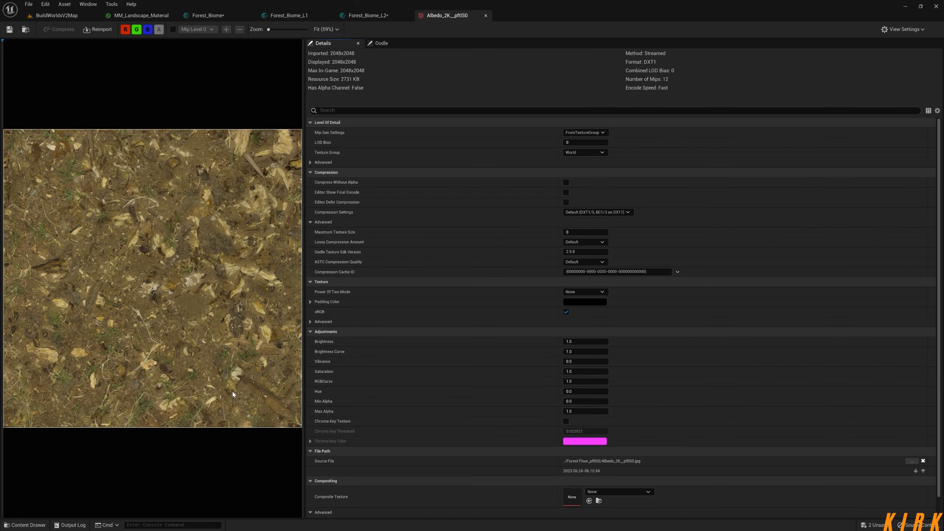
pyautogui.click(485, 16)
# - Open the albedo texture from the Megascans Forest_Mulch folder for inspection
pyautogui.click(24, 525)
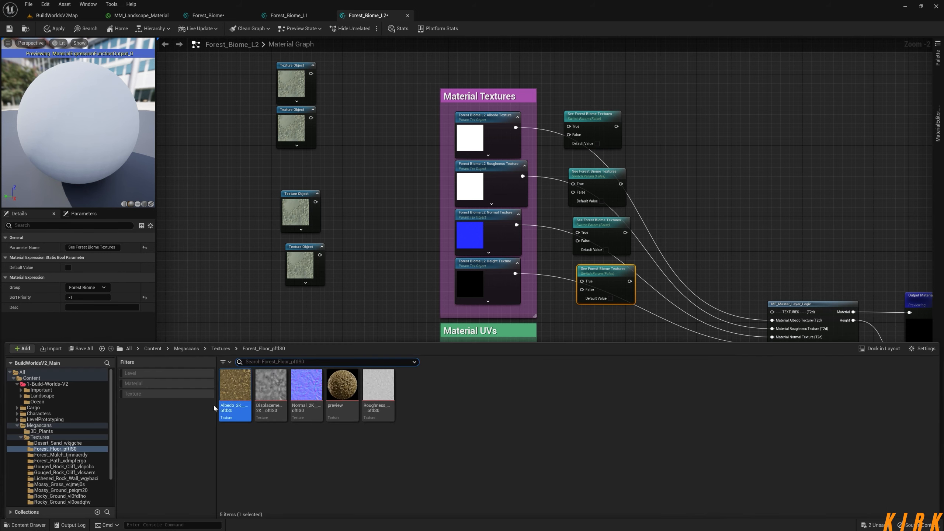
pyautogui.click(221, 348)
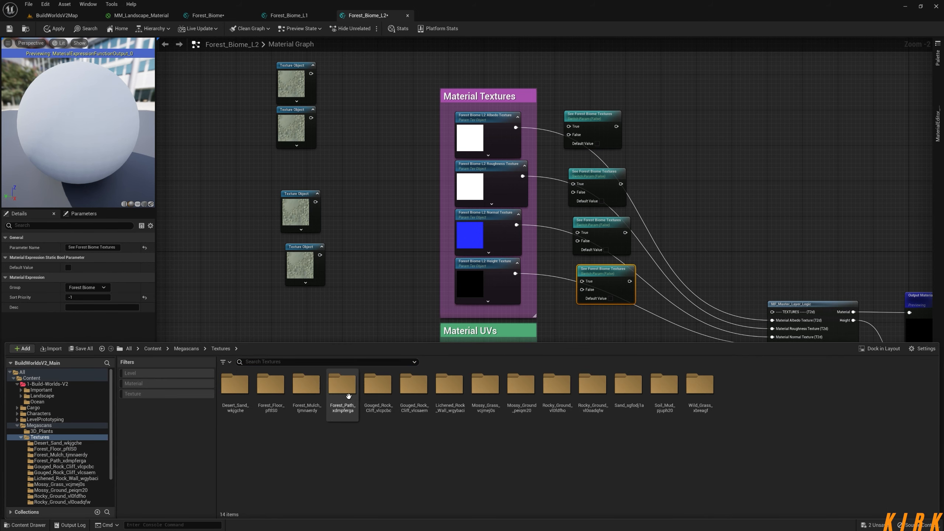
pyautogui.doubleClick(297, 393)
pyautogui.click(234, 394)
pyautogui.doubleClick(234, 393)
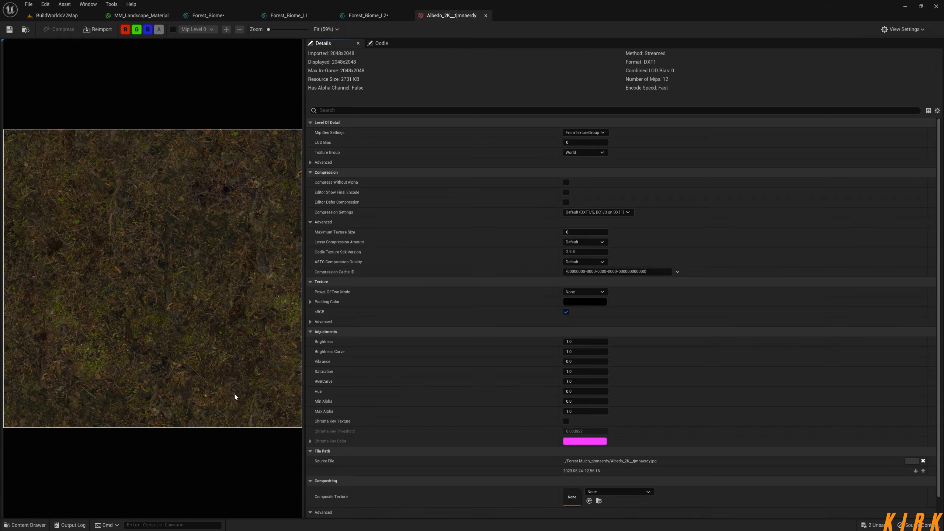
# - Close the mulch texture, then open the albedo texture from the Megascans Forest_Path folder for inspection and close it
pyautogui.click(485, 15)
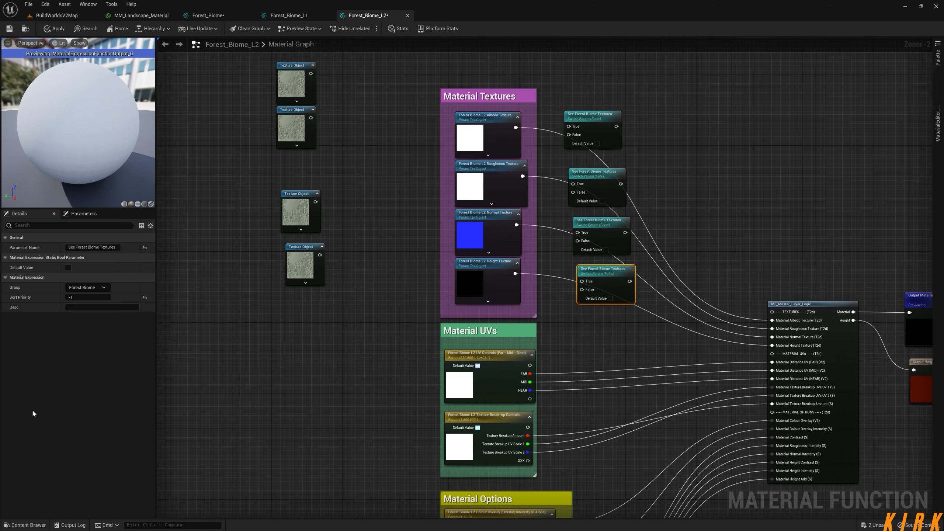
pyautogui.click(39, 526)
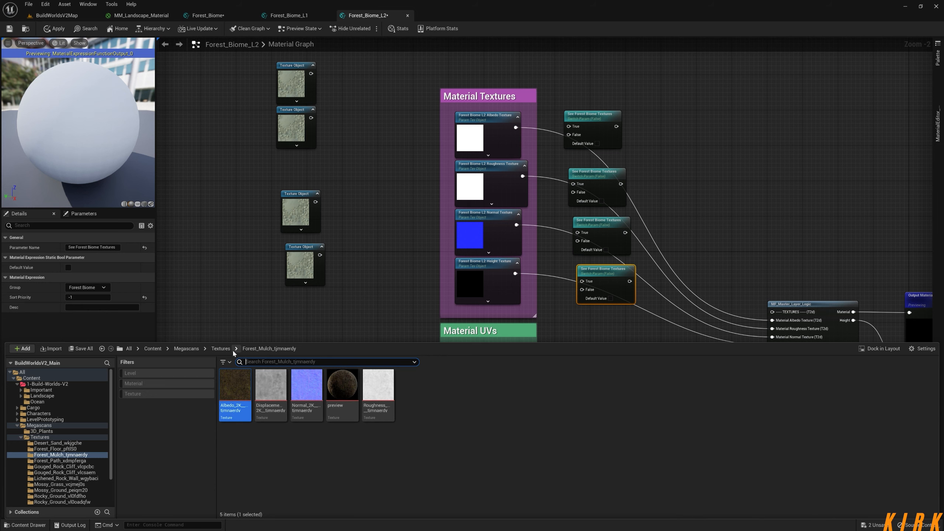
pyautogui.click(221, 349)
pyautogui.click(335, 392)
pyautogui.doubleClick(335, 392)
pyautogui.doubleClick(235, 384)
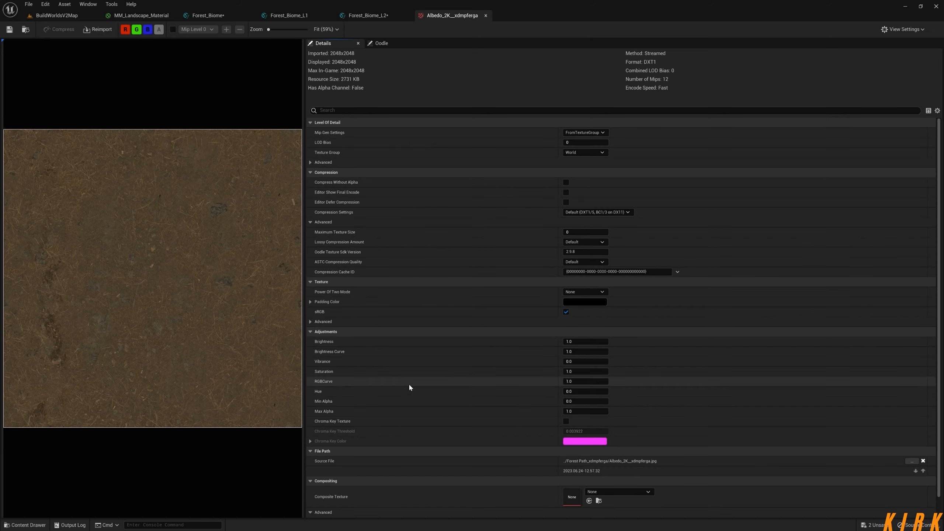
pyautogui.click(485, 15)
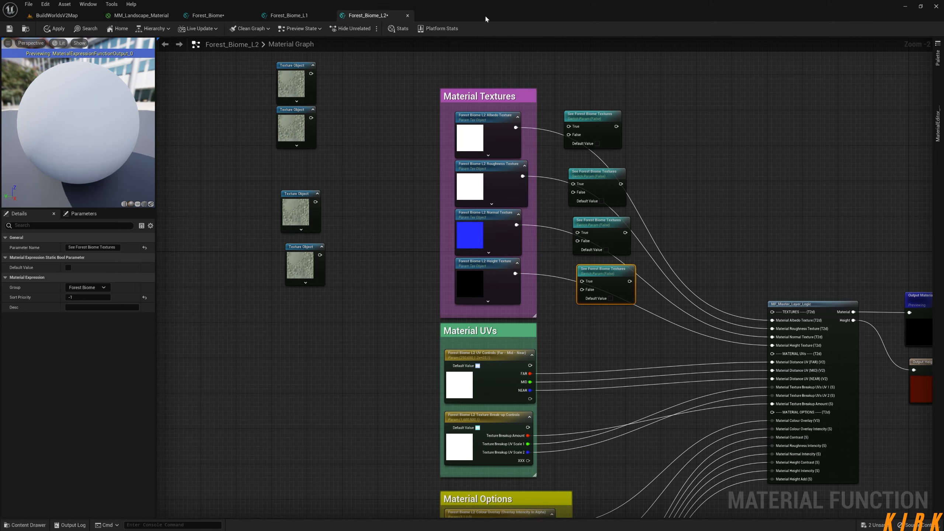
# - Find the Rocky_Ground_vl0fdfho folder in the Megascans textures, open its albedo texture for inspection and close it
pyautogui.click(33, 526)
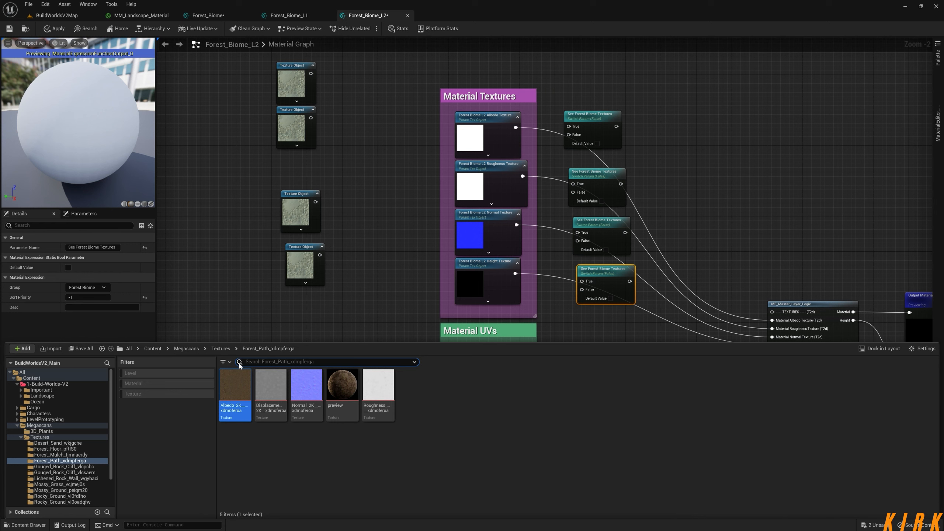
pyautogui.click(223, 349)
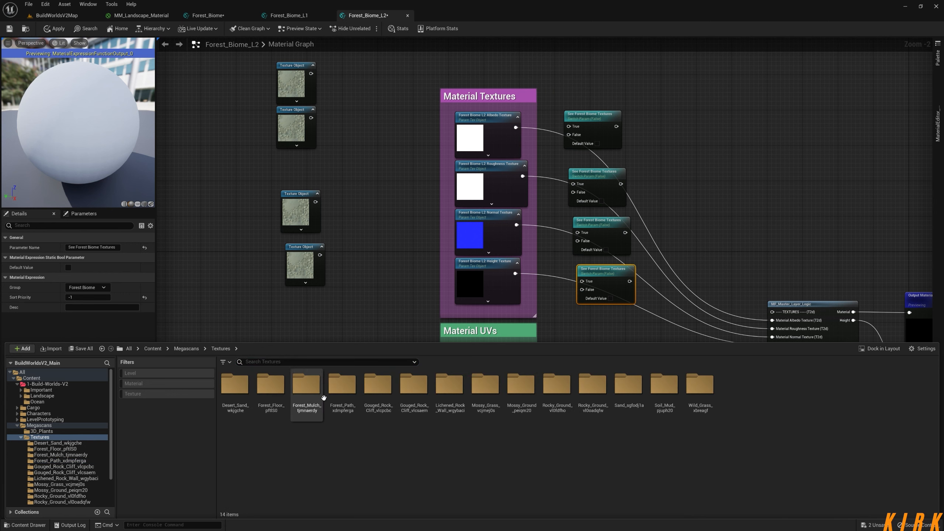
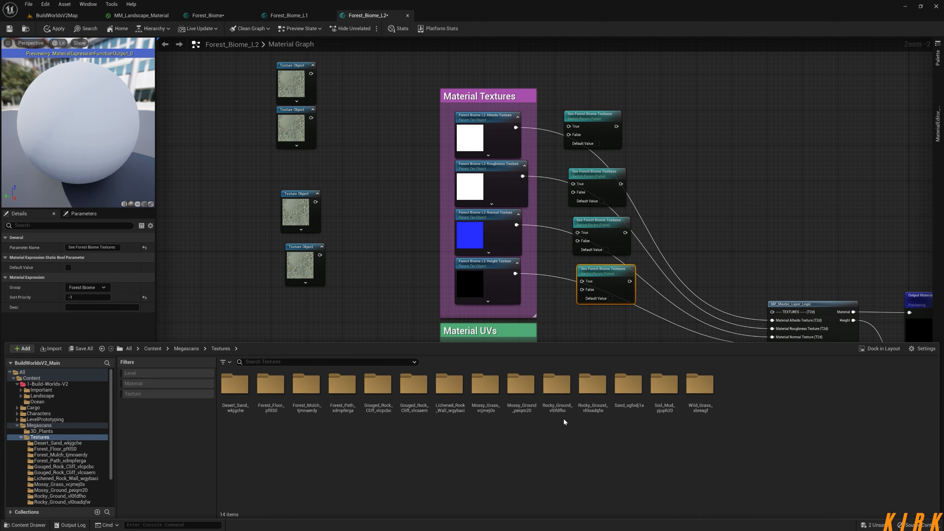
pyautogui.doubleClick(556, 384)
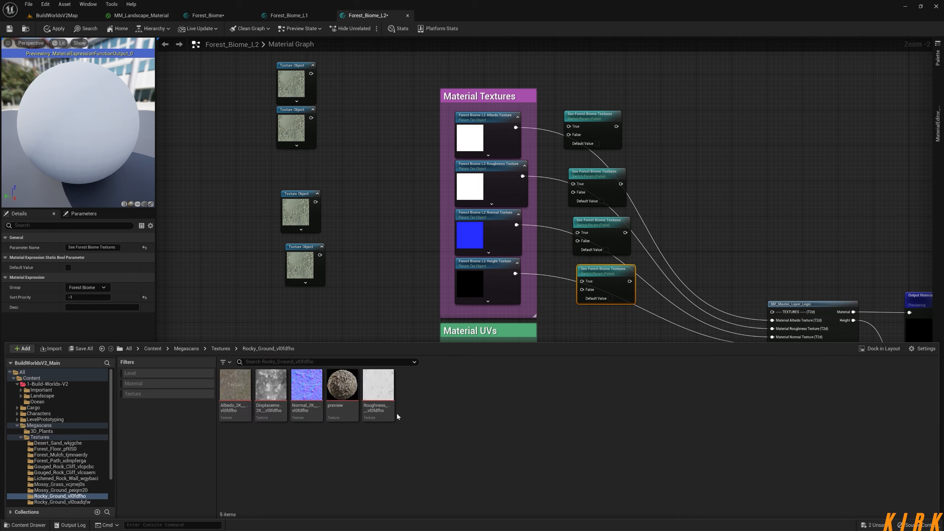
pyautogui.doubleClick(235, 386)
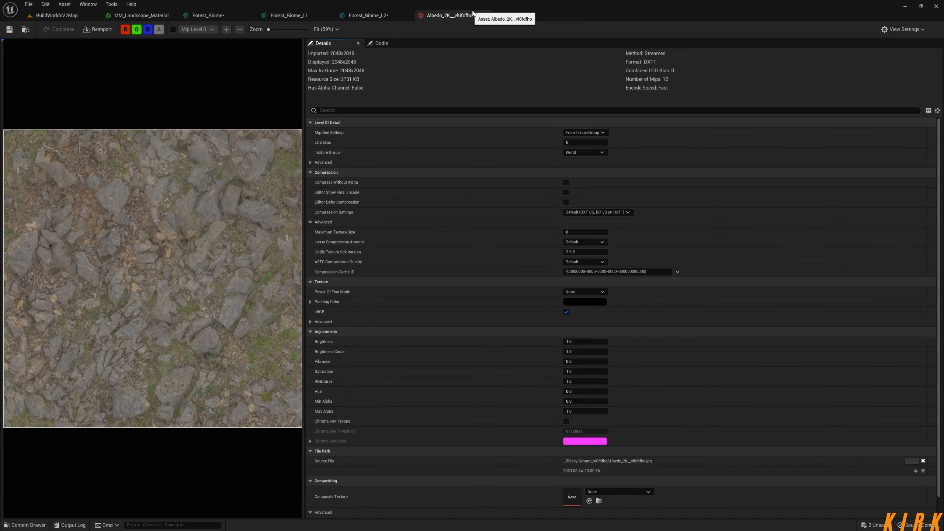
pyautogui.click(485, 15)
# - Assign the Megascans Forest_Floor albedo texture to the first Texture Object and to the Forest Biome L2 Albedo Texture node
pyautogui.click(35, 523)
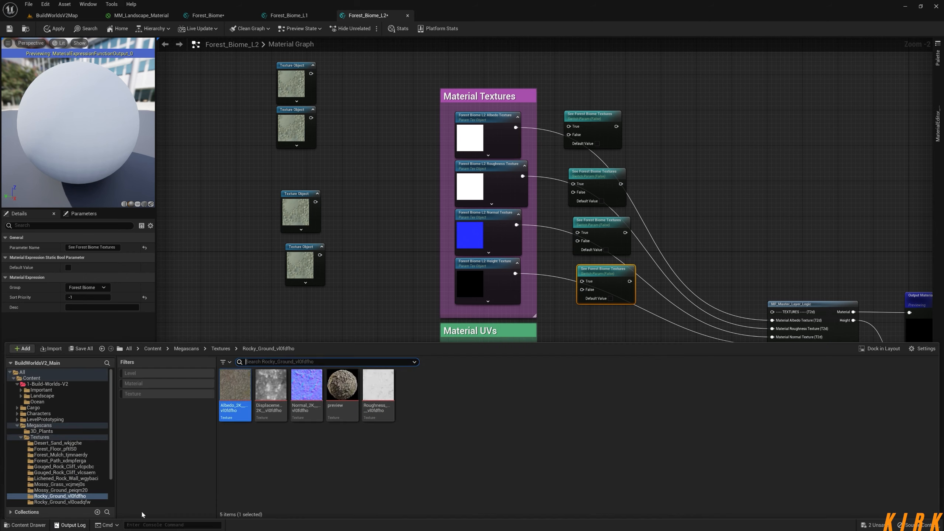
pyautogui.click(221, 349)
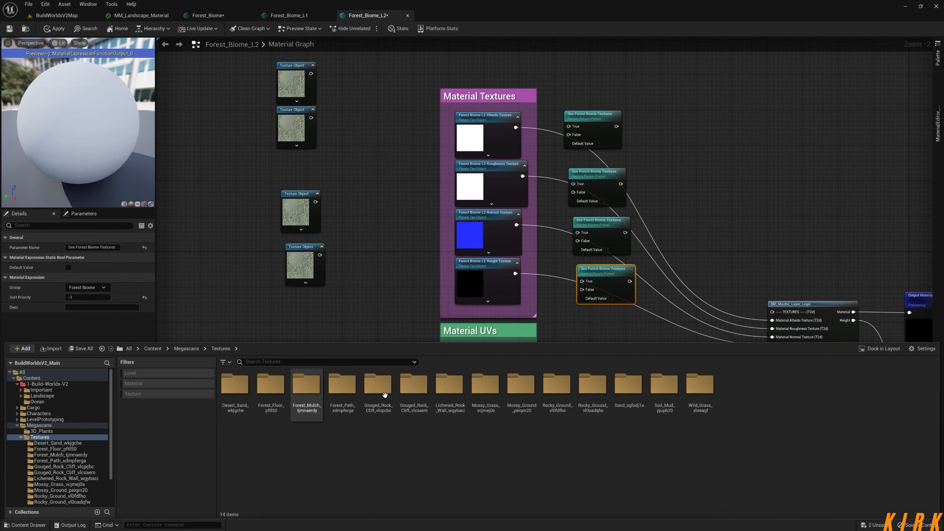
pyautogui.doubleClick(272, 403)
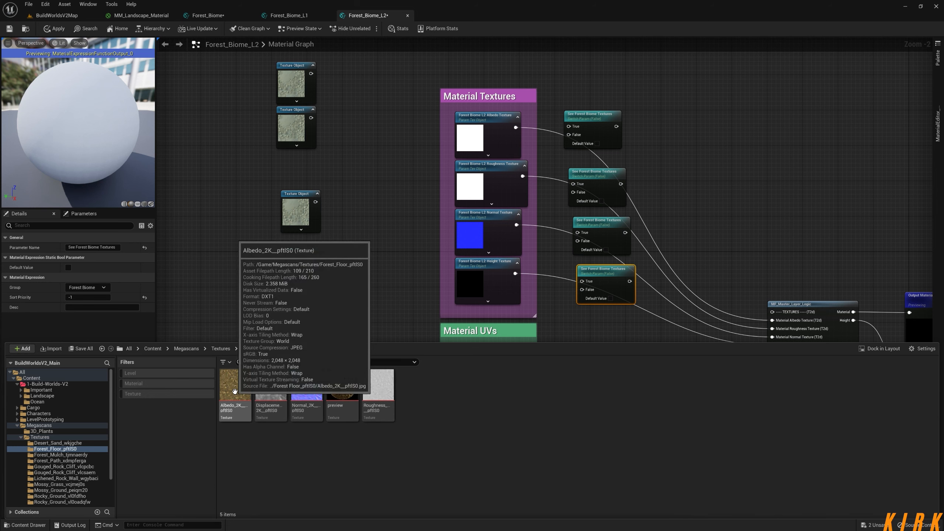
pyautogui.moveTo(234, 379)
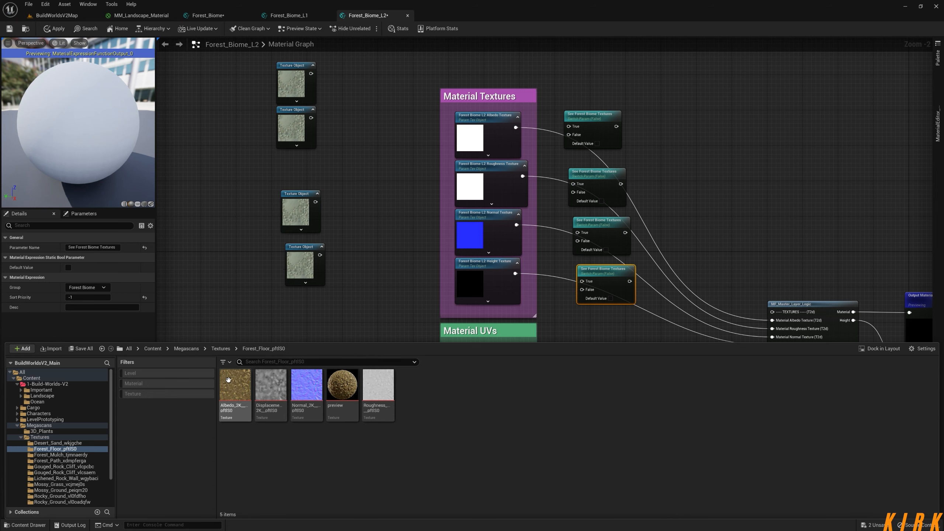
pyautogui.click(234, 395)
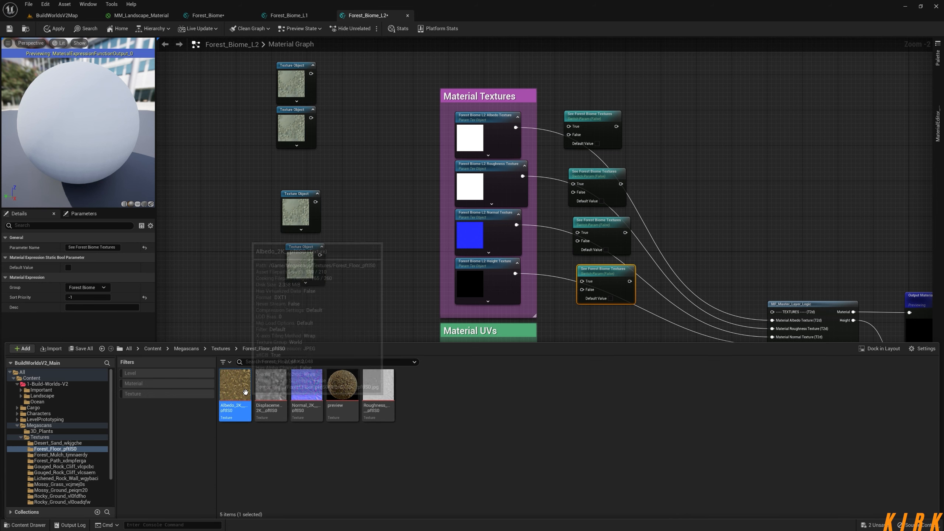
pyautogui.click(301, 69)
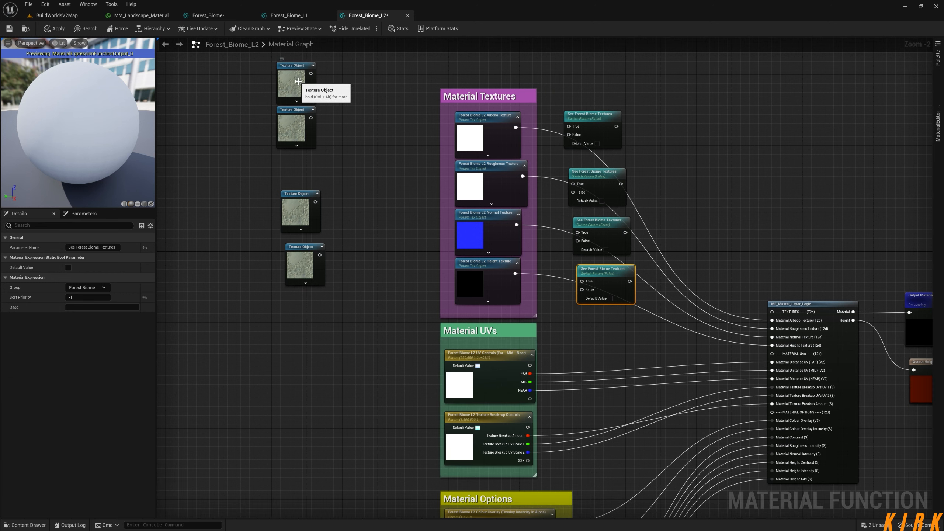
pyautogui.click(92, 257)
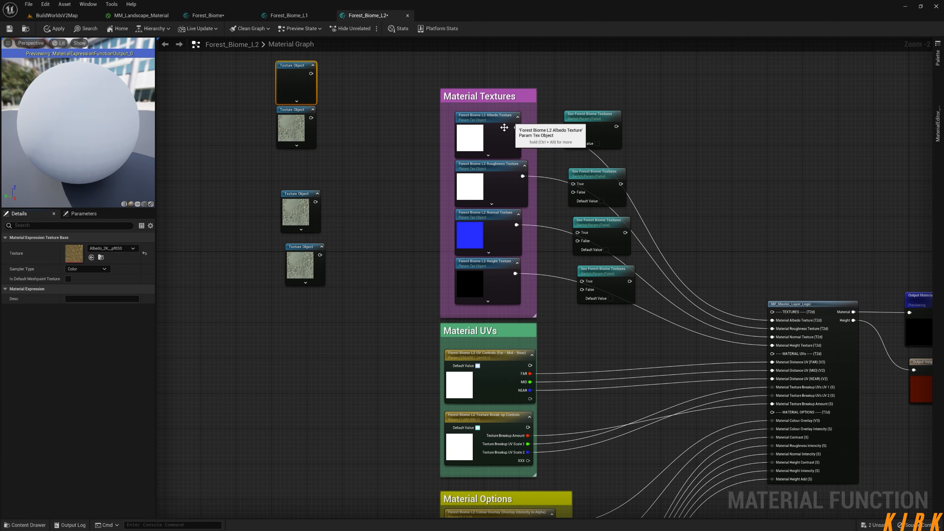
pyautogui.click(479, 146)
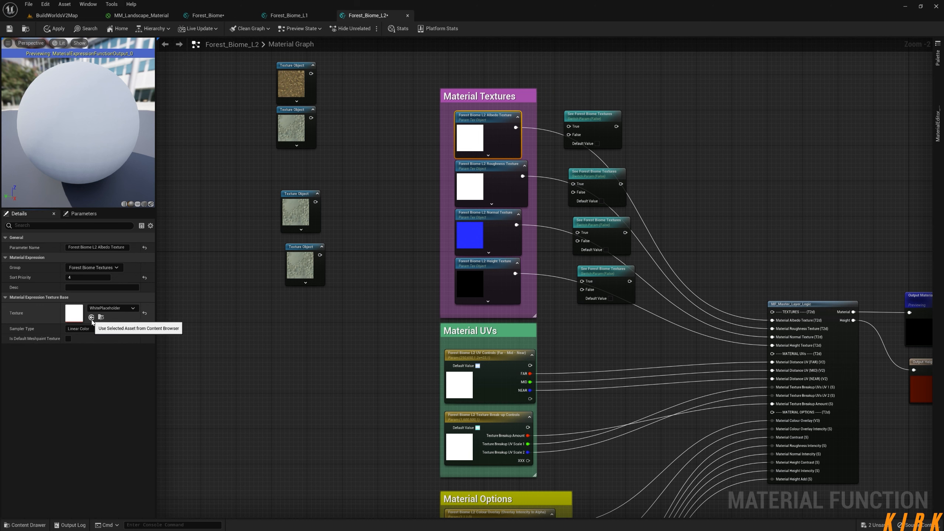
pyautogui.click(92, 317)
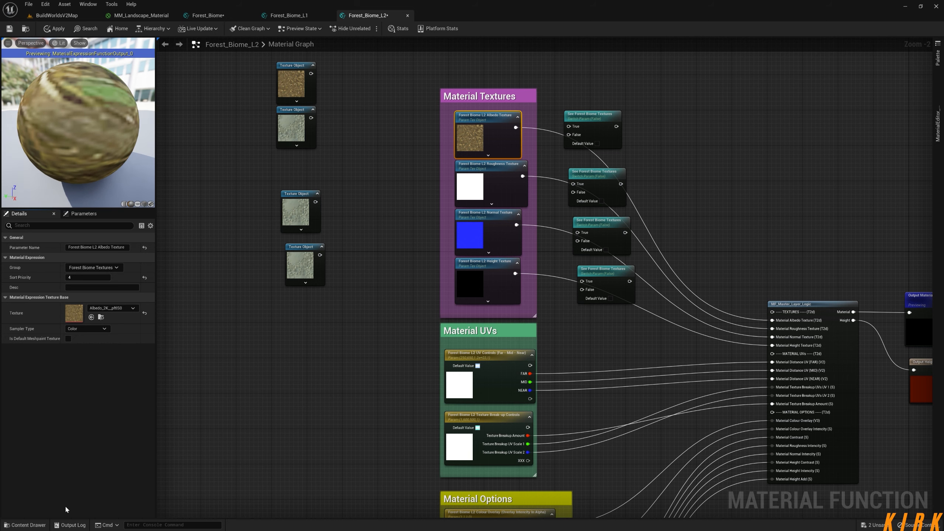
# - Assign the Forest_Floor roughness texture to the second Texture Object and to the Forest Biome L2 Roughness Texture node
pyautogui.click(26, 524)
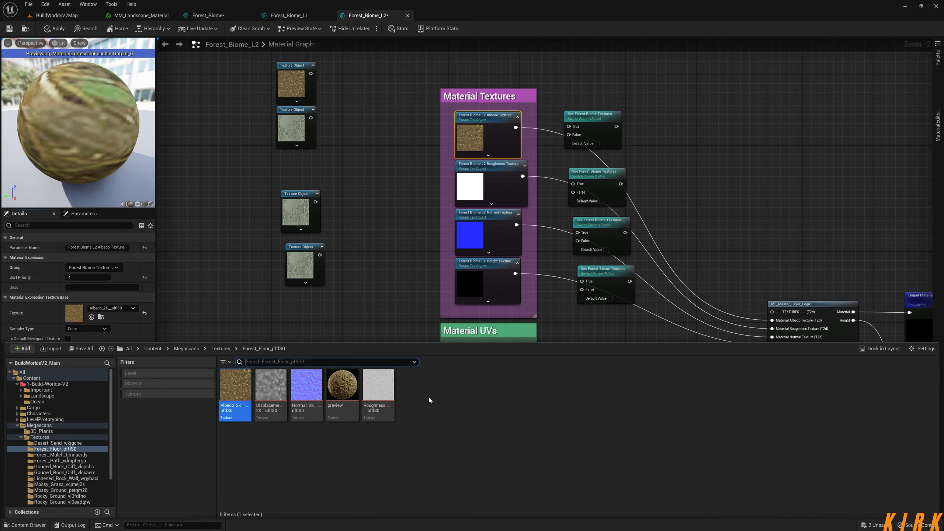
pyautogui.click(378, 388)
pyautogui.click(305, 128)
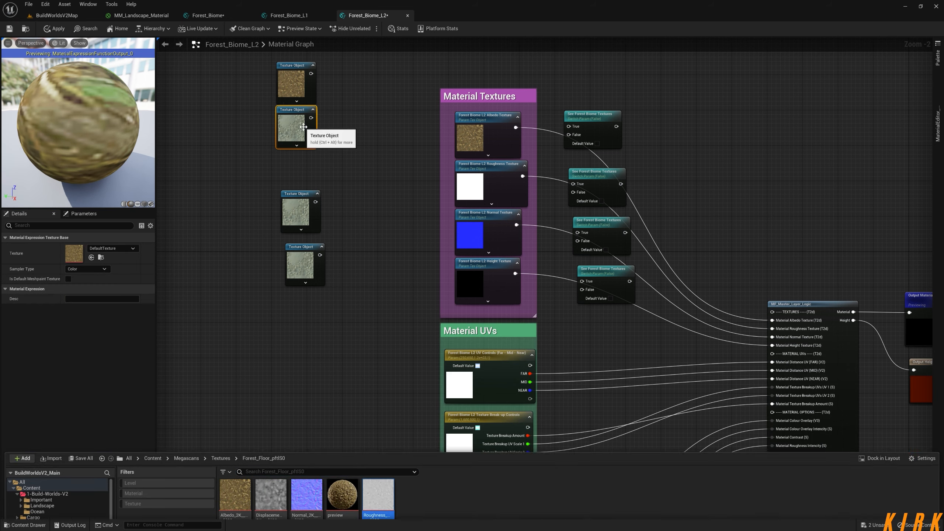
pyautogui.click(93, 259)
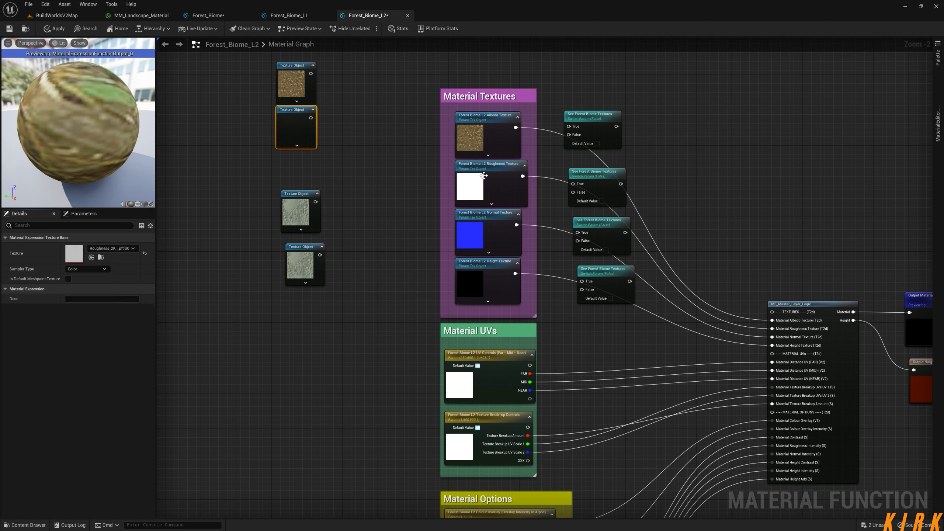
pyautogui.click(490, 186)
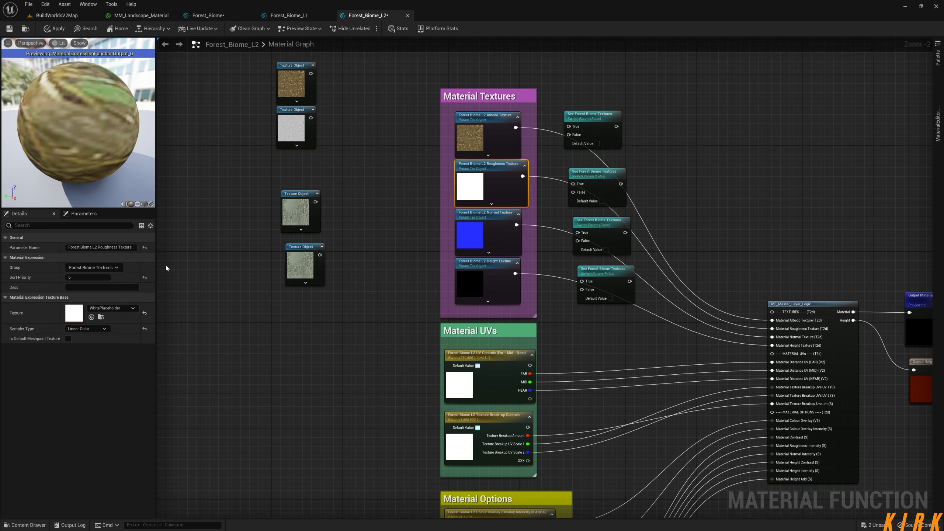
pyautogui.click(92, 317)
# - Assign the Forest_Floor normal texture to the third Texture Object and to the Forest Biome L2 Normal Texture node
pyautogui.click(26, 524)
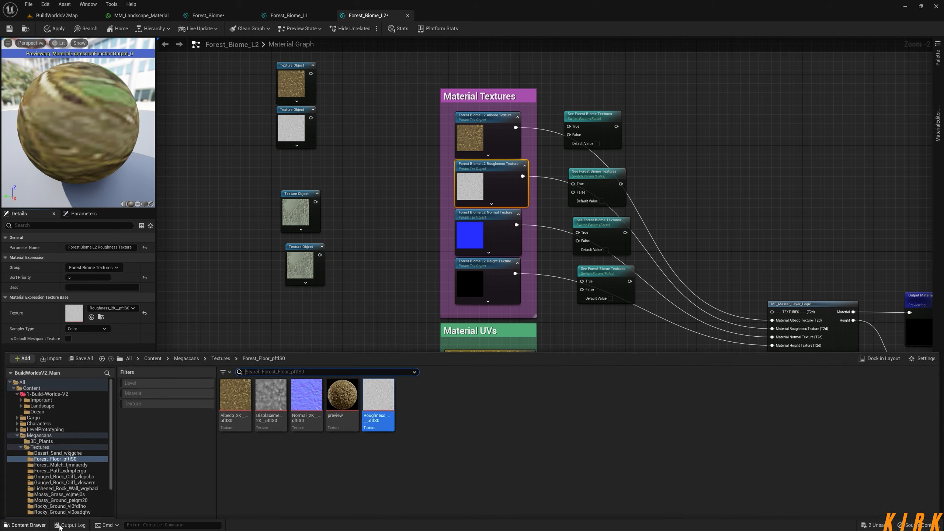
pyautogui.click(300, 389)
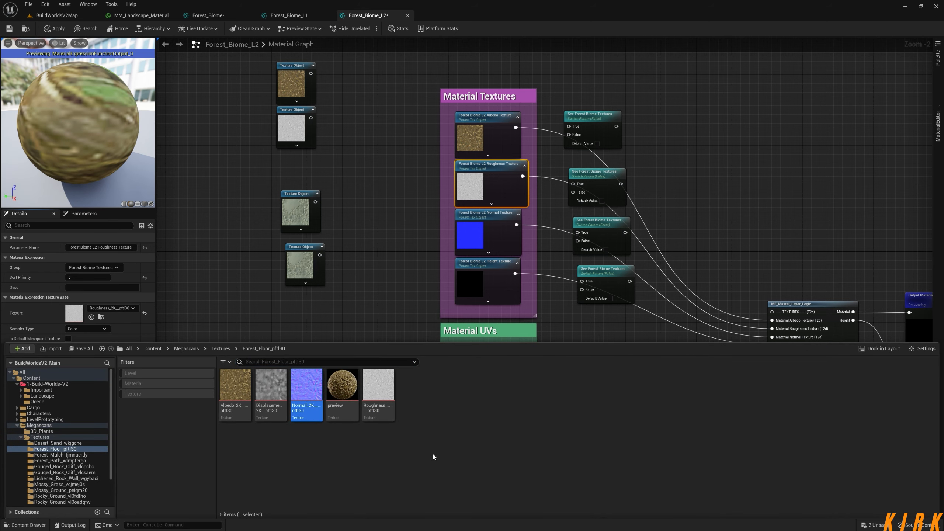
pyautogui.click(318, 204)
pyautogui.click(91, 258)
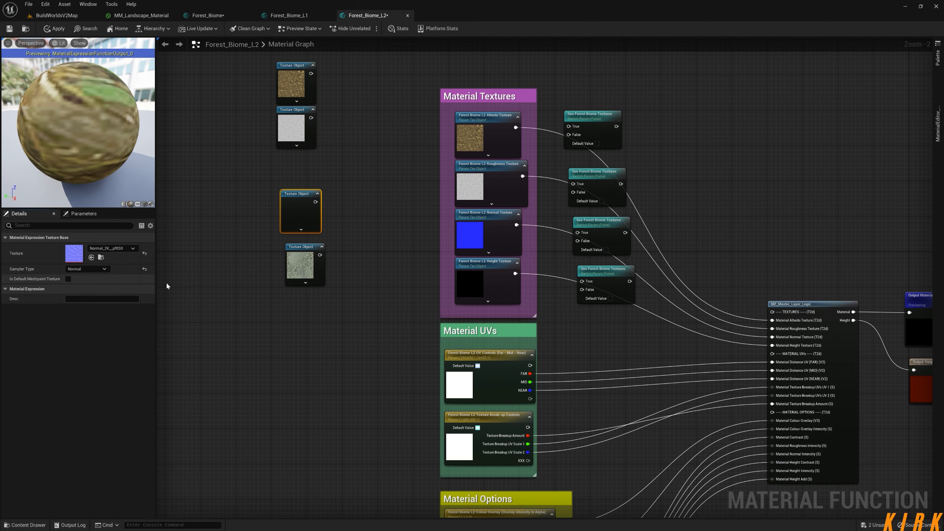
pyautogui.click(502, 235)
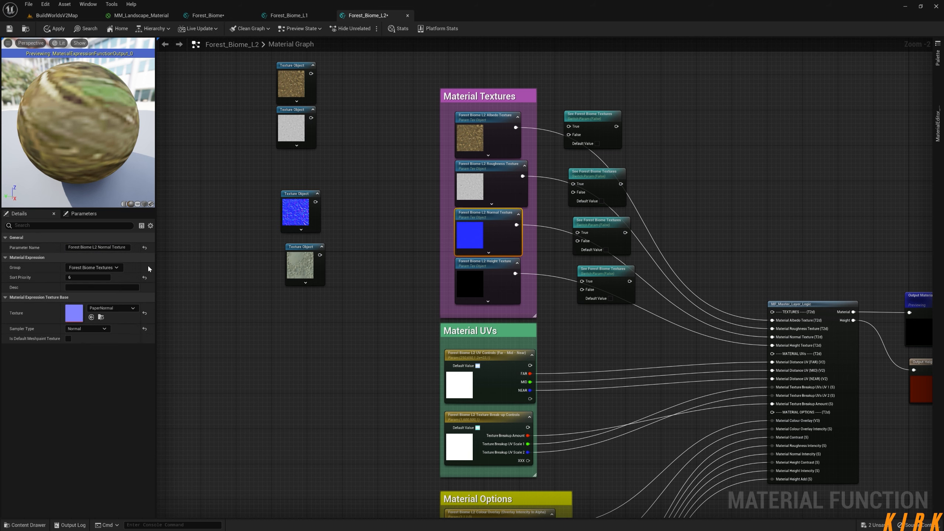
pyautogui.click(92, 318)
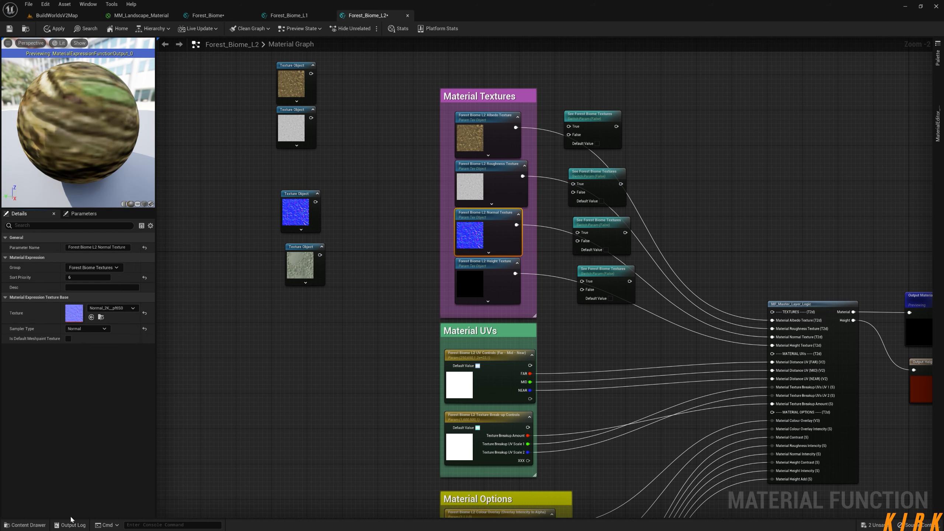
# - Assign the Forest_Floor displacement texture to the fourth Texture Object and to the Forest Biome L2 Height Texture node
pyautogui.click(26, 525)
pyautogui.click(282, 398)
pyautogui.click(320, 282)
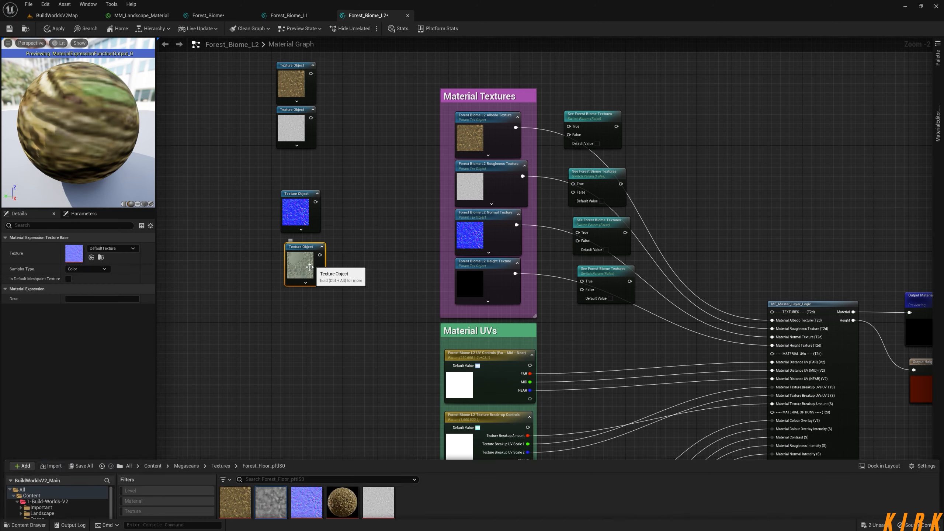
pyautogui.click(91, 257)
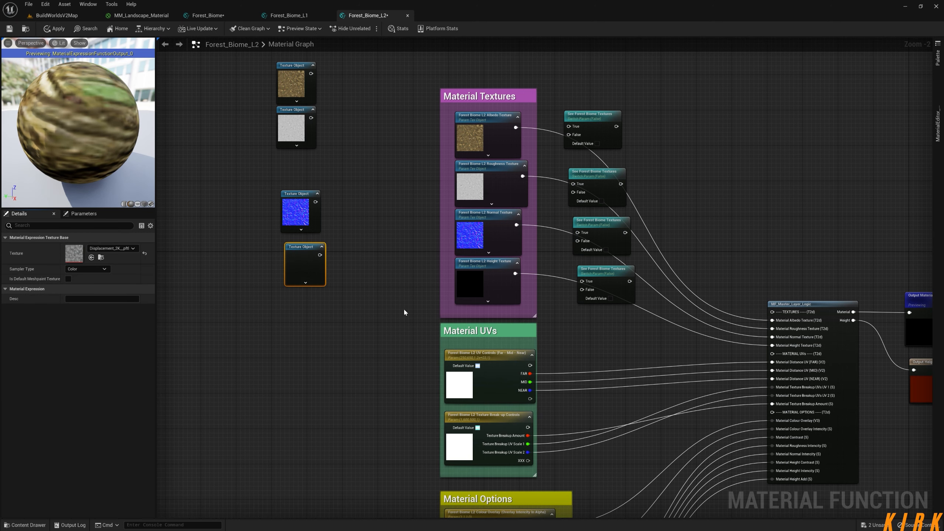
pyautogui.click(487, 275)
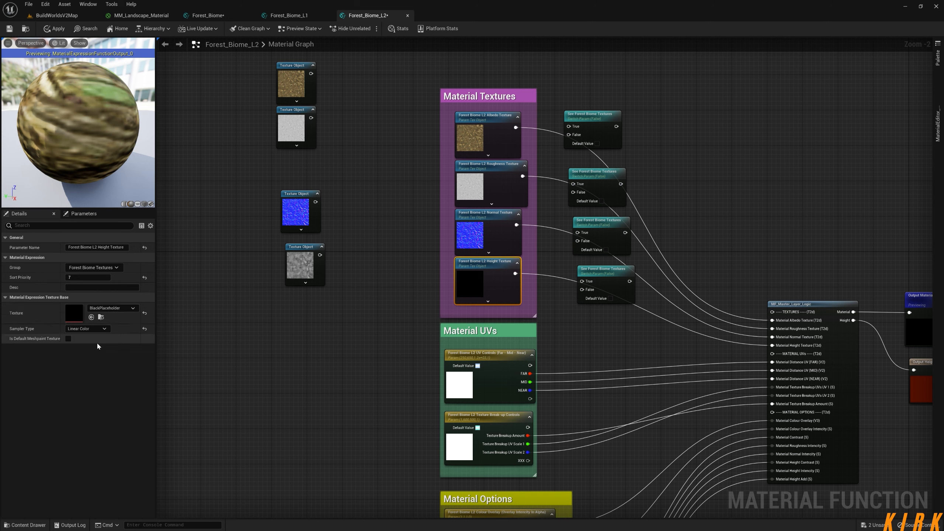
# - Assign the Forest_Floor_pftlS0 displacement texture to the Forest Biome L2 Height Texture parameter
pyautogui.click(91, 317)
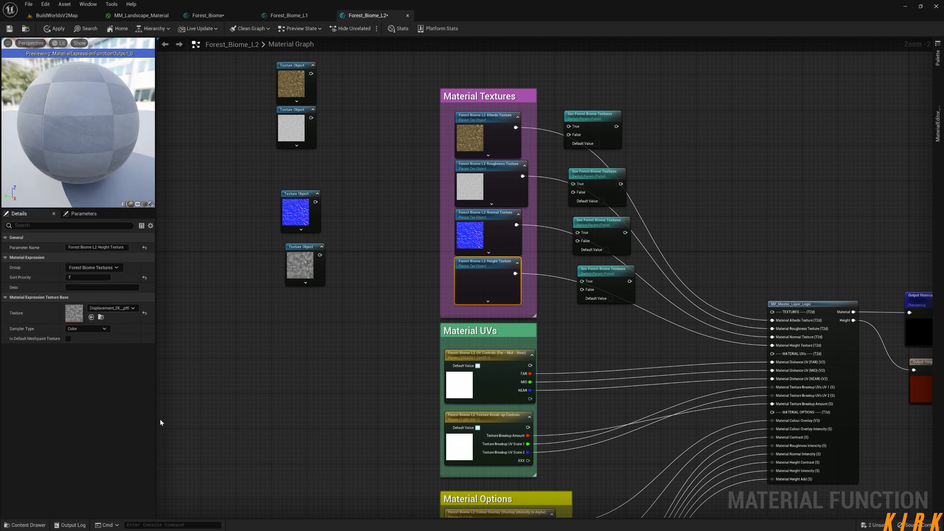
pyautogui.click(387, 349)
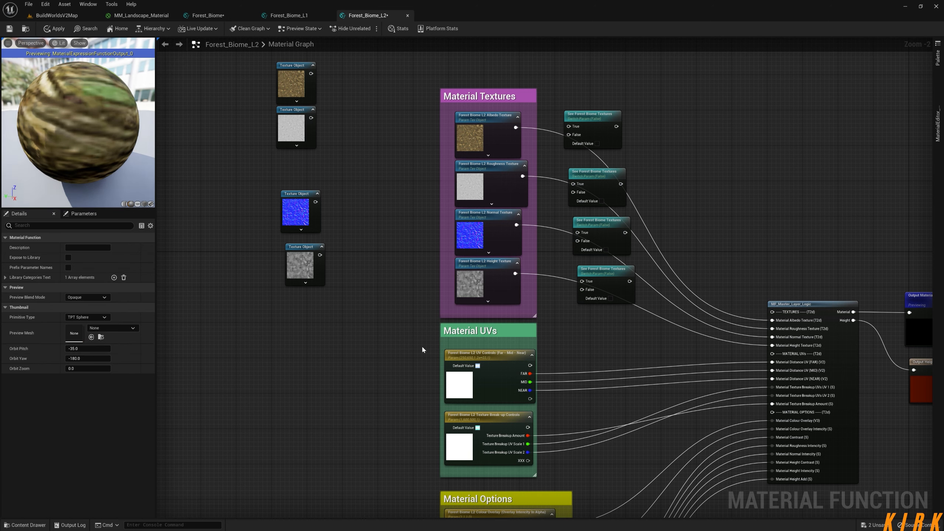
pyautogui.moveTo(402, 300); pyautogui.dragTo(363, 351, button='right')
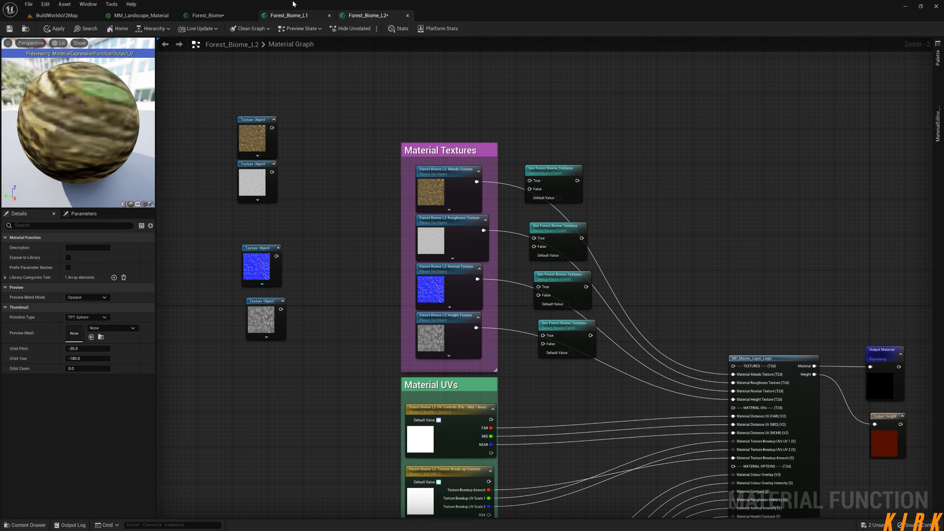
# - In Forest_Biome_L1, browse the Megascans textures and preview the Mossy_Grass_vcjmej0s albedo texture
pyautogui.click(289, 16)
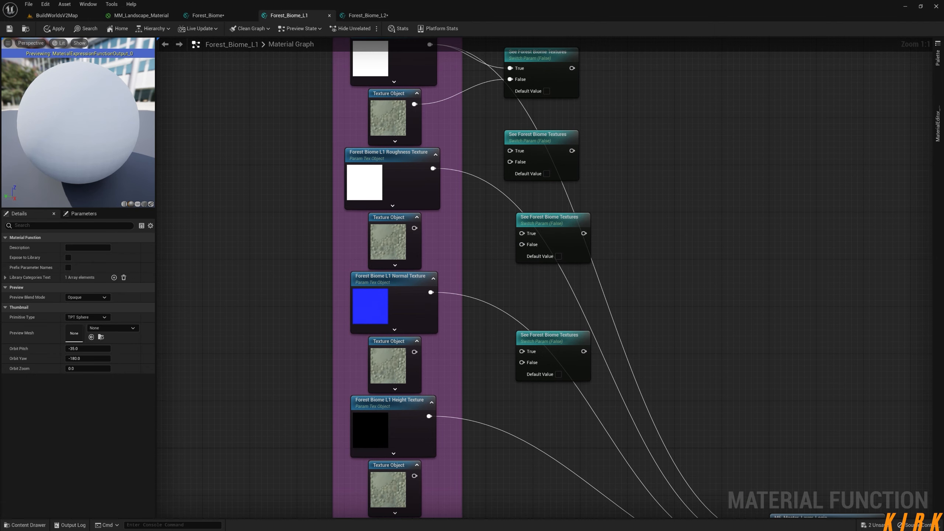
pyautogui.click(26, 525)
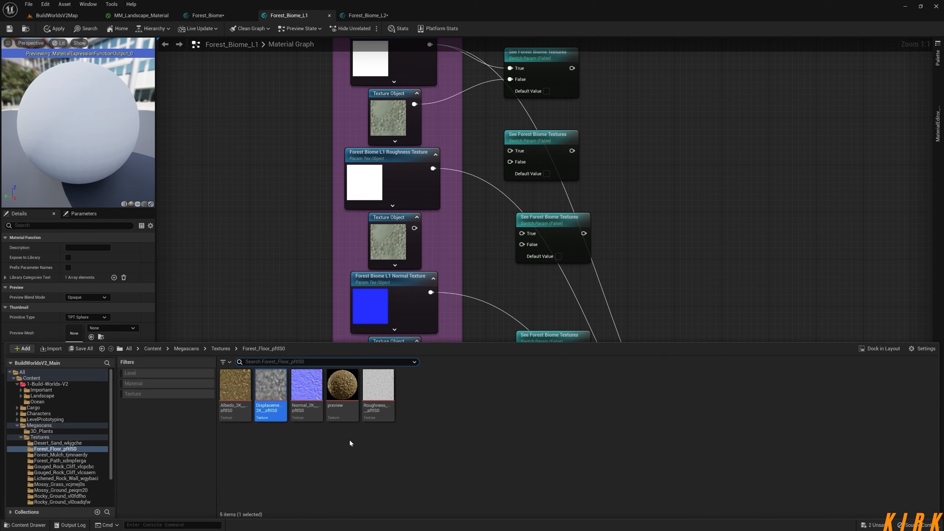
pyautogui.click(220, 349)
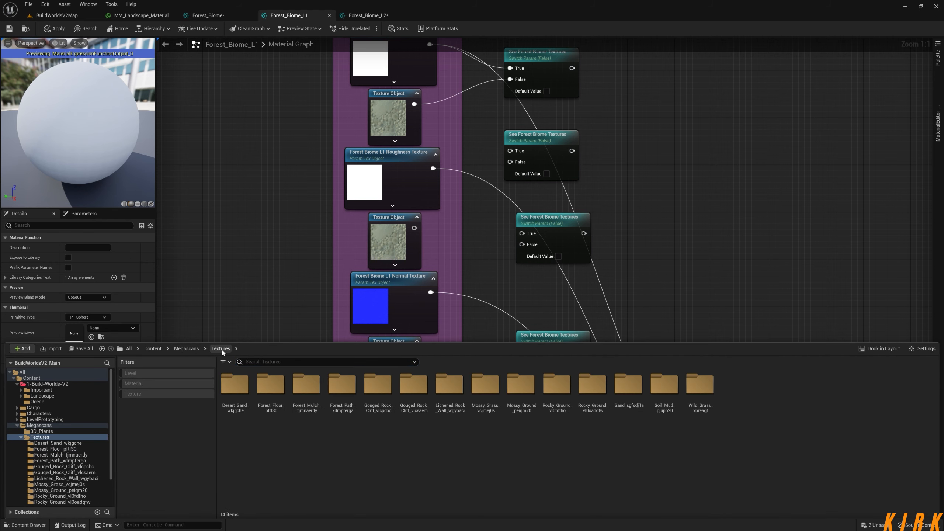
pyautogui.doubleClick(485, 387)
pyautogui.doubleClick(237, 387)
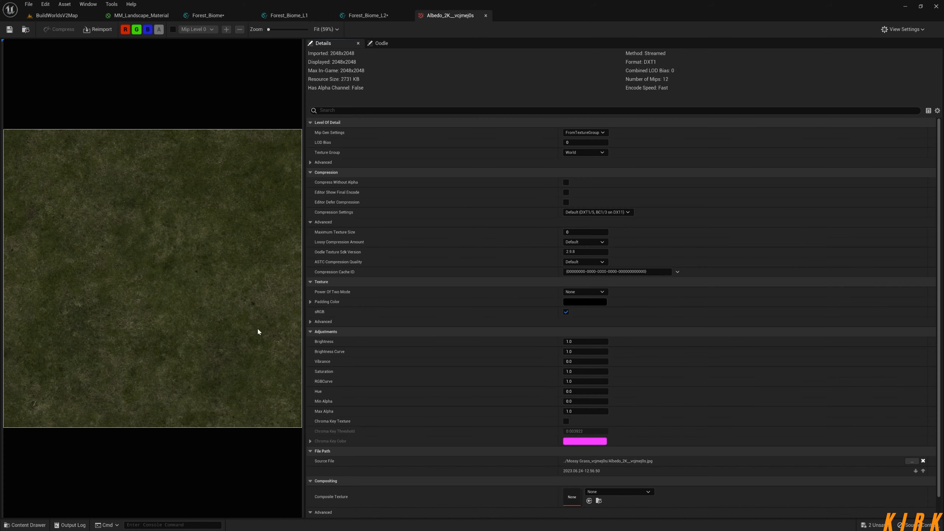
pyautogui.click(485, 16)
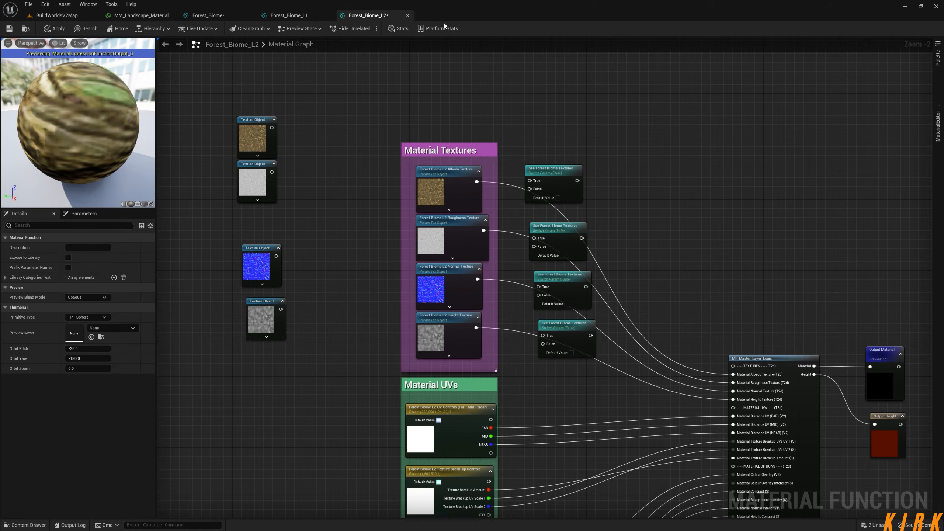
# - Check the ground appearance in the BuildWorldsV2Map level, returning to Forest_Biome_L1
pyautogui.click(52, 15)
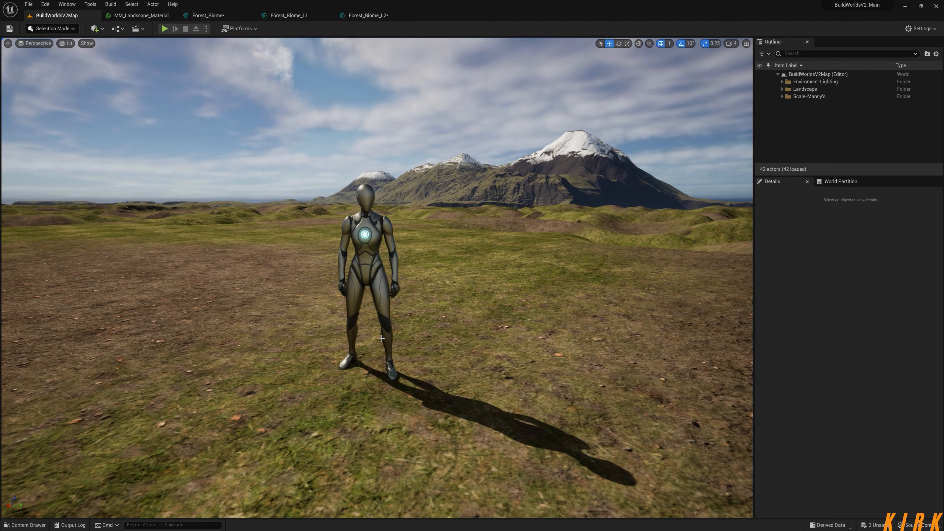
pyautogui.click(358, 15)
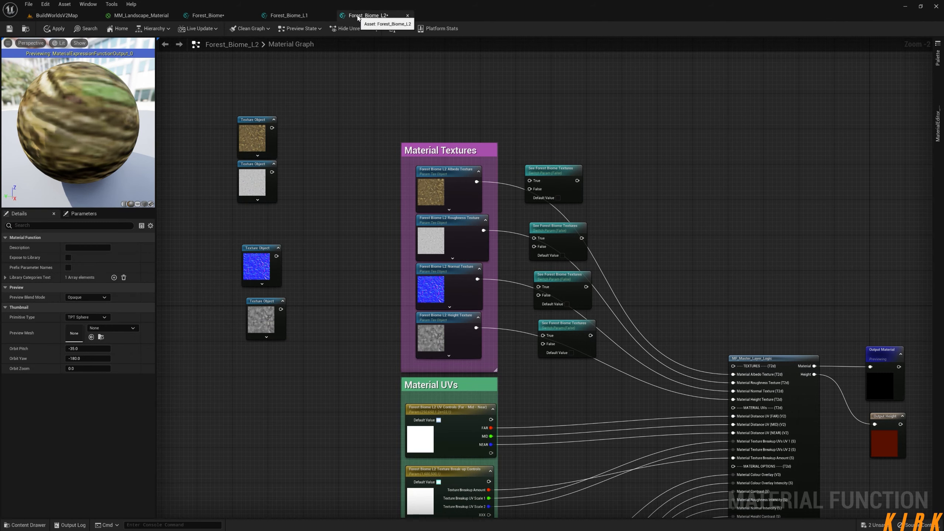
pyautogui.click(296, 16)
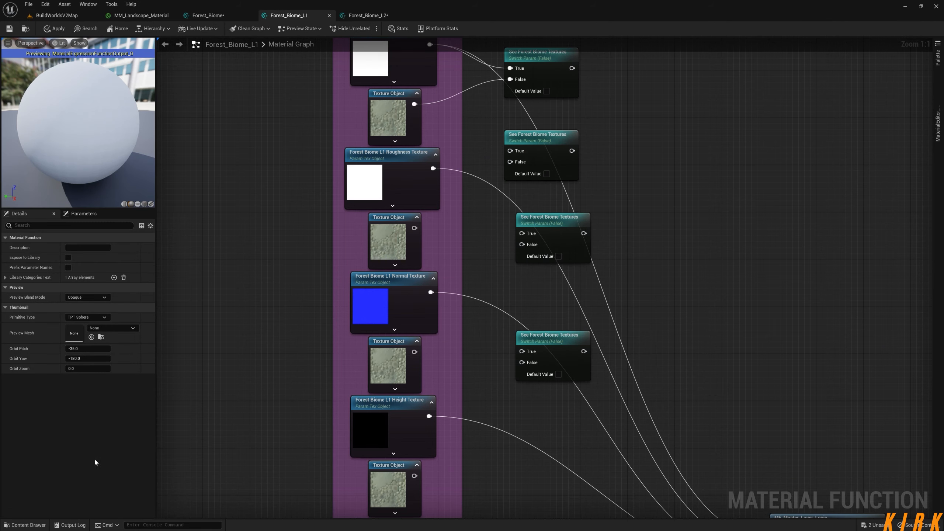
# - Assign the Mossy_Ground_peiqm20 albedo texture to the Forest Biome L1 Albedo Texture parameter and the texture object beneath it
pyautogui.click(26, 525)
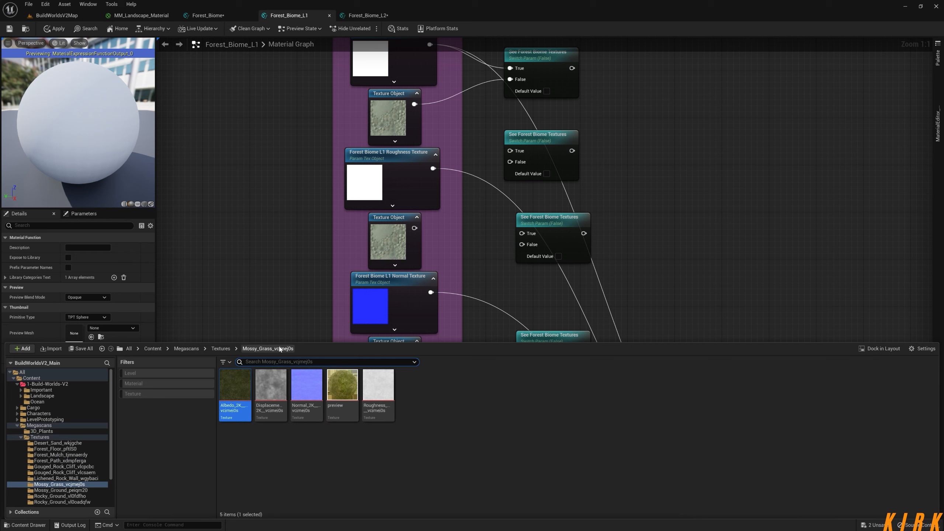
pyautogui.click(220, 349)
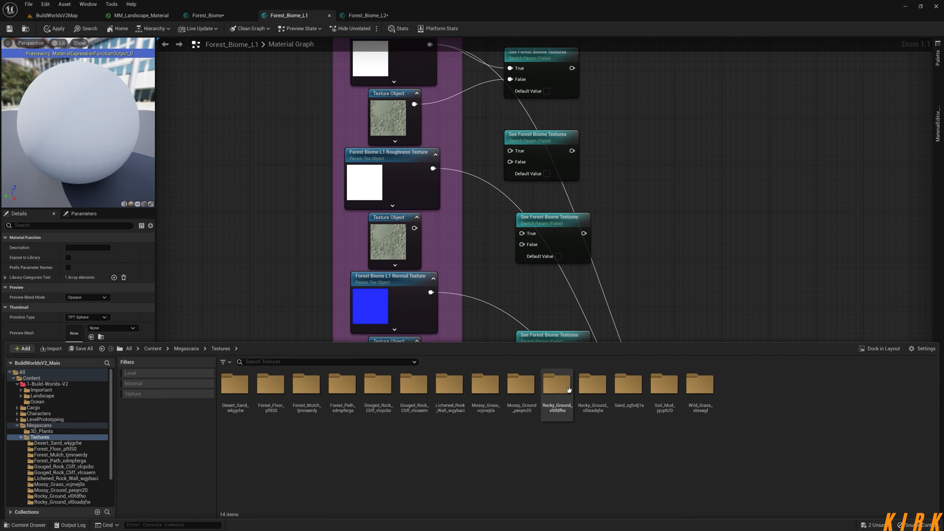
pyautogui.doubleClick(522, 387)
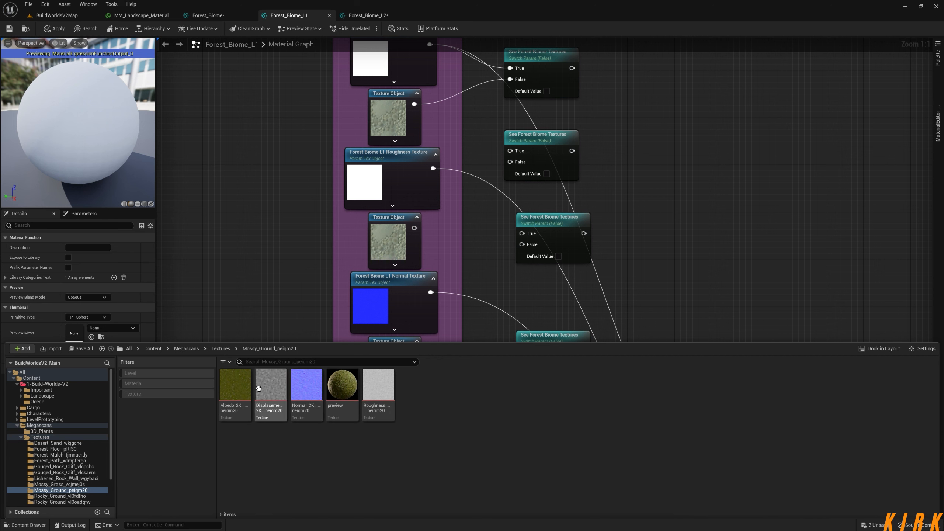
pyautogui.moveTo(234, 387)
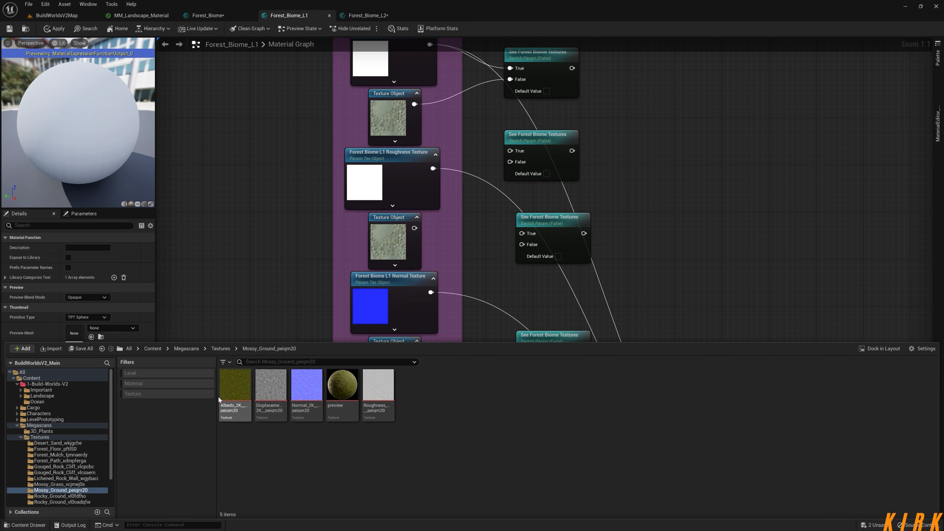
pyautogui.click(235, 386)
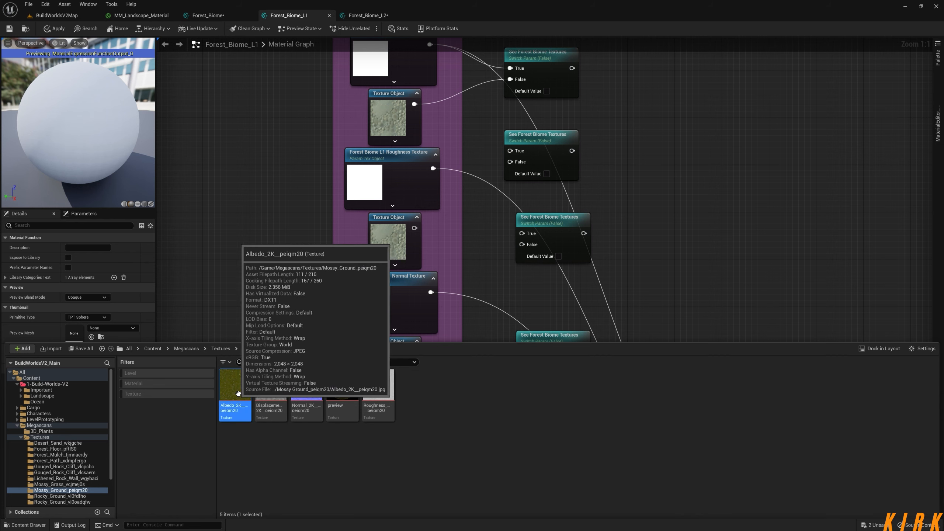
pyautogui.click(390, 119)
pyautogui.moveTo(391, 120); pyautogui.dragTo(380, 188, button='right')
pyautogui.click(91, 258)
pyautogui.click(368, 116)
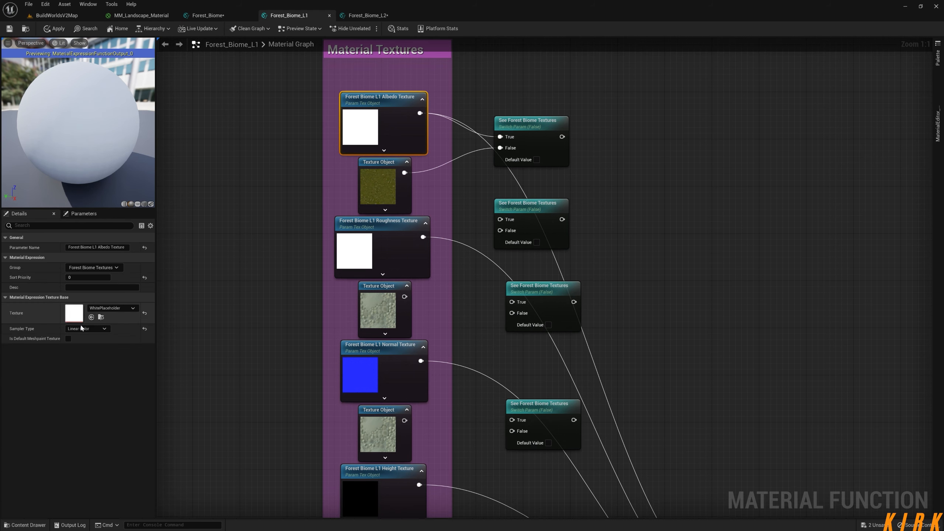
pyautogui.click(91, 317)
# - Assign the Mossy_Ground_peiqm20 roughness texture to the Forest Biome L1 Roughness Texture parameter and the texture object beneath it
pyautogui.click(24, 524)
pyautogui.click(378, 390)
pyautogui.click(364, 229)
pyautogui.click(91, 316)
pyautogui.click(378, 285)
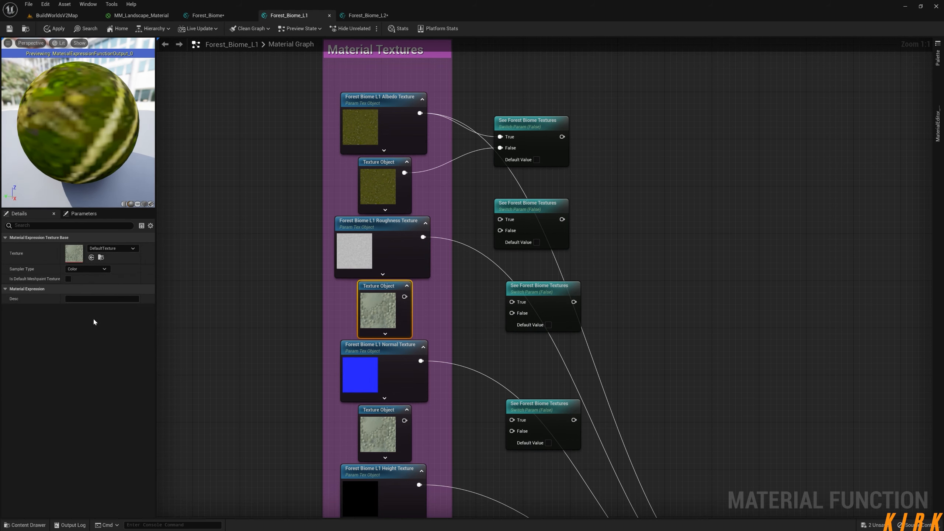
pyautogui.click(91, 257)
# - Assign the Mossy_Ground_peiqm20 normal texture to the Forest Biome L1 Normal Texture parameter and the texture object beneath it
pyautogui.click(24, 524)
pyautogui.click(312, 382)
pyautogui.moveTo(464, 298); pyautogui.dragTo(470, 215, button='right')
pyautogui.click(384, 261)
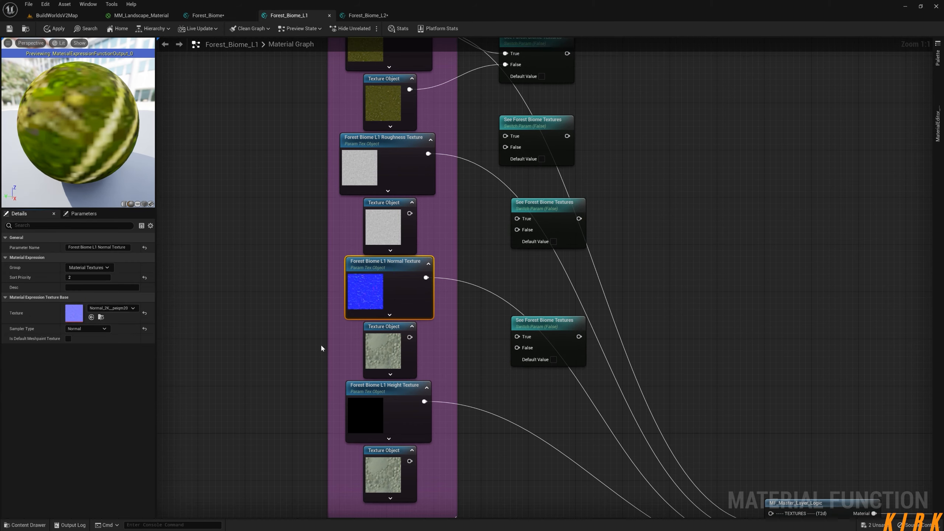
pyautogui.click(382, 349)
pyautogui.click(91, 258)
# - Assign the Mossy_Ground_peiqm20 displacement texture to the Forest Biome L1 Height Texture parameter and the texture object beneath it
pyautogui.click(26, 524)
pyautogui.click(271, 387)
pyautogui.moveTo(465, 308); pyautogui.dragTo(468, 185, button='right')
pyautogui.click(387, 263)
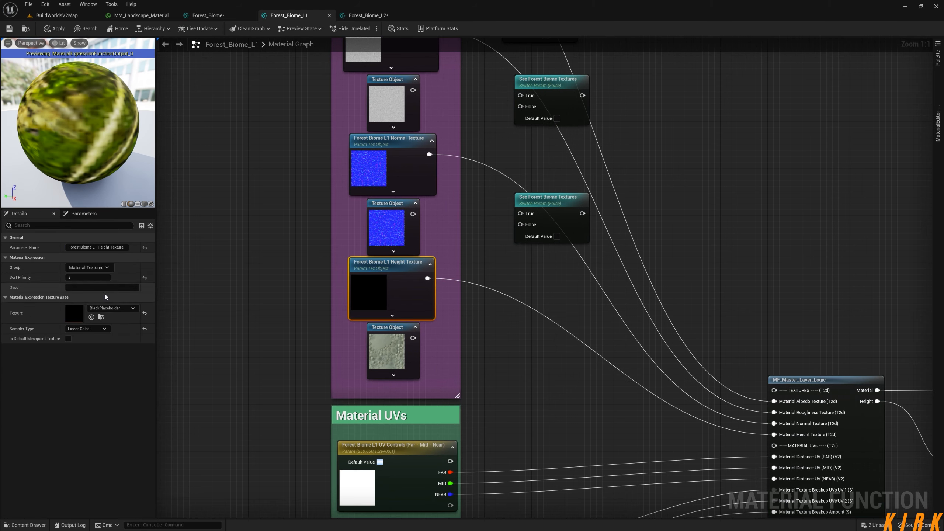
pyautogui.click(91, 316)
pyautogui.click(384, 349)
pyautogui.click(91, 257)
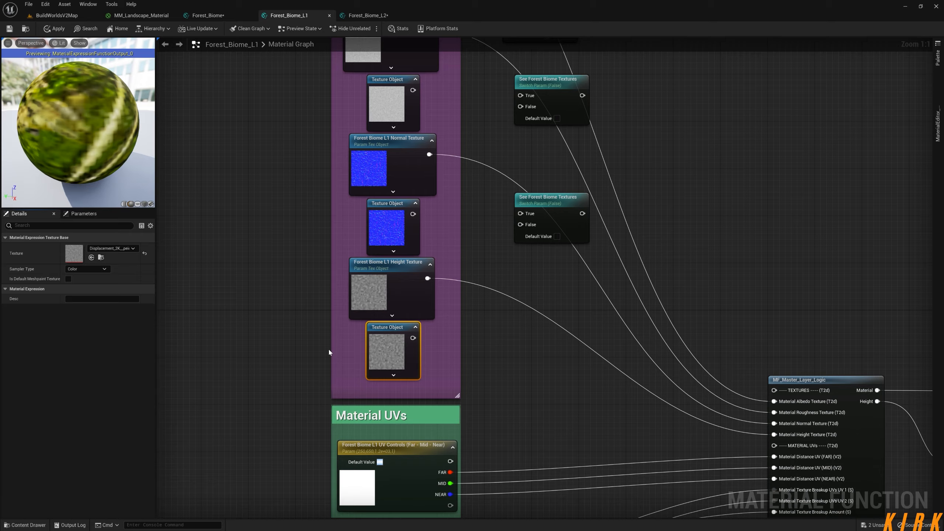
# - Save the unsaved Forest_Biome and Forest_Biome_L2 assets
pyautogui.moveTo(321, 239); pyautogui.dragTo(284, 320, button='right')
pyautogui.scroll(-3, 477, 327)
pyautogui.moveTo(597, 325); pyautogui.dragTo(557, 298, button='right')
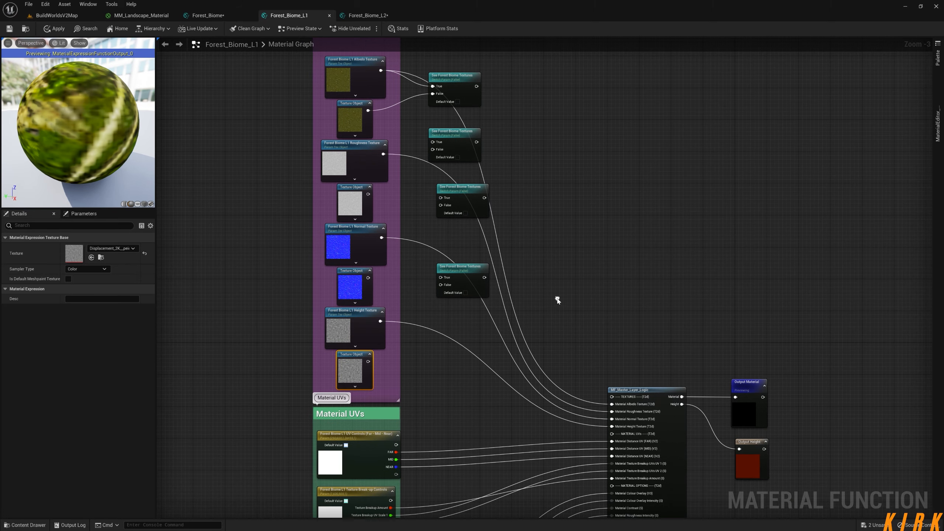
pyautogui.click(855, 523)
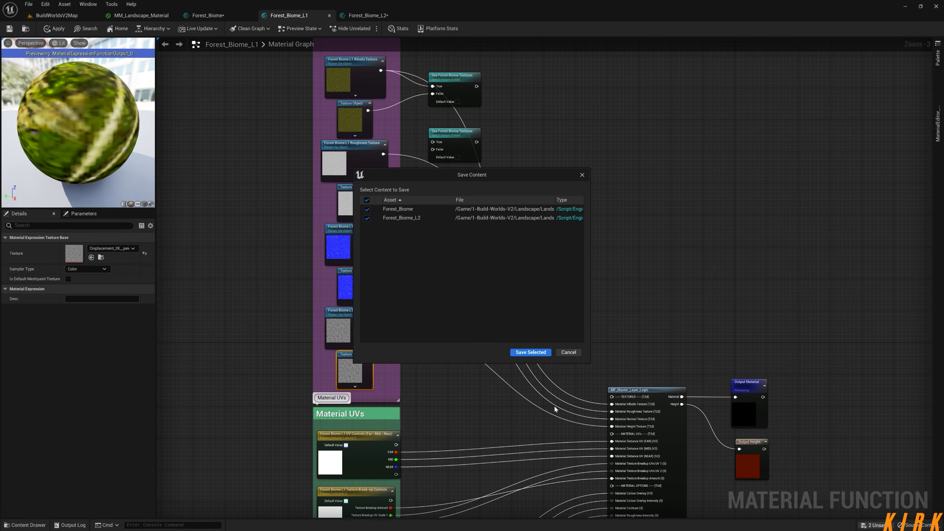
pyautogui.click(540, 354)
# - Connect the roughness, normal and height parameters to True and their texture objects to False on the matching See Forest Biome Textures switches
pyautogui.scroll(3, 374, 137)
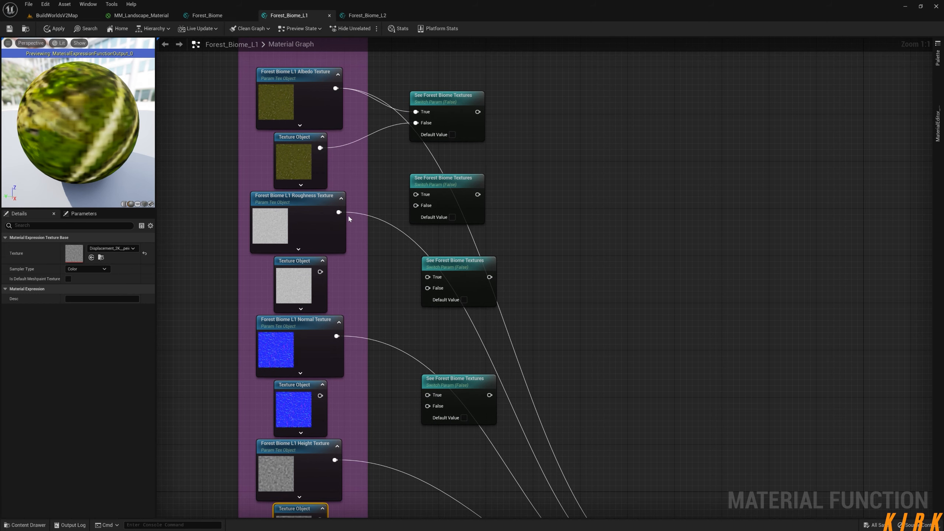
pyautogui.moveTo(341, 216); pyautogui.dragTo(321, 273)
pyautogui.moveTo(336, 336); pyautogui.dragTo(396, 317)
pyautogui.moveTo(428, 281); pyautogui.dragTo(320, 395)
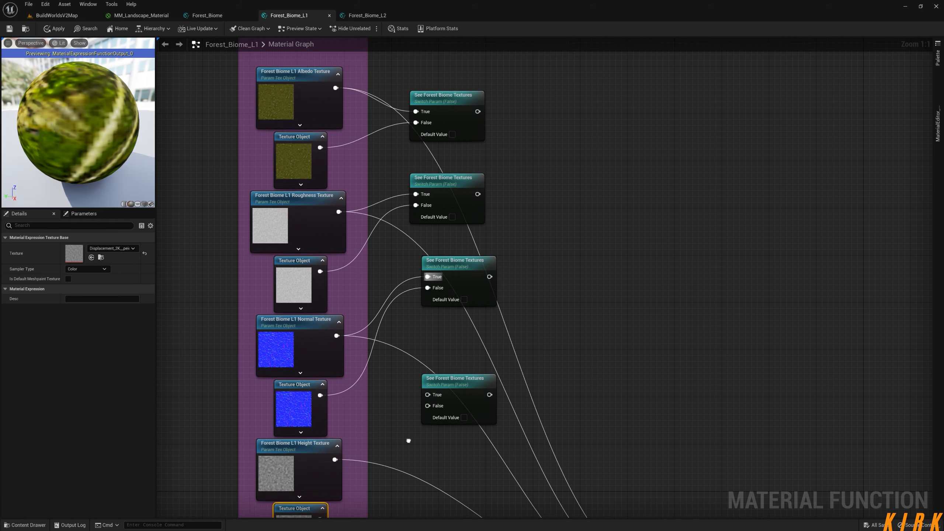
pyautogui.moveTo(409, 440); pyautogui.dragTo(404, 299, button='right')
pyautogui.moveTo(331, 318); pyautogui.dragTo(315, 379)
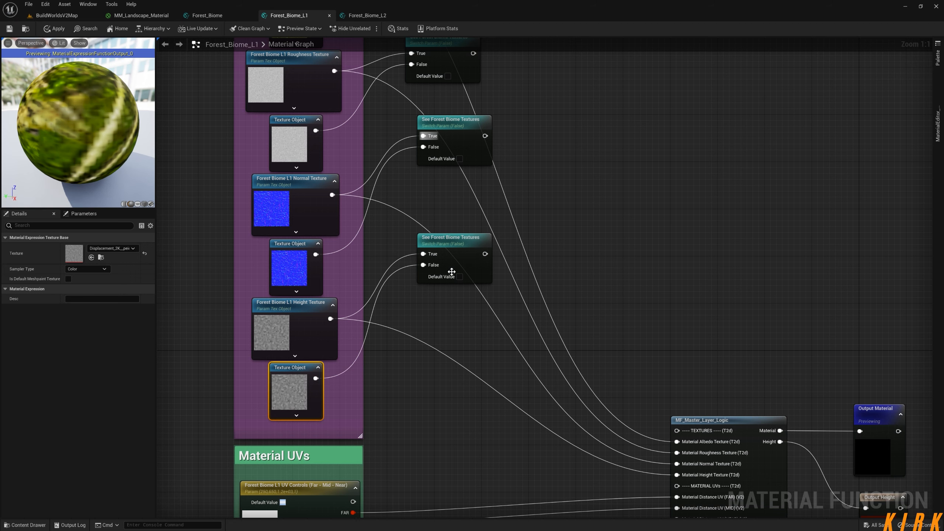
# - Move the four See Forest Biome Textures switches beside their matching height, normal, roughness and albedo texture pairs
pyautogui.click(451, 272)
pyautogui.moveTo(452, 272); pyautogui.dragTo(421, 360)
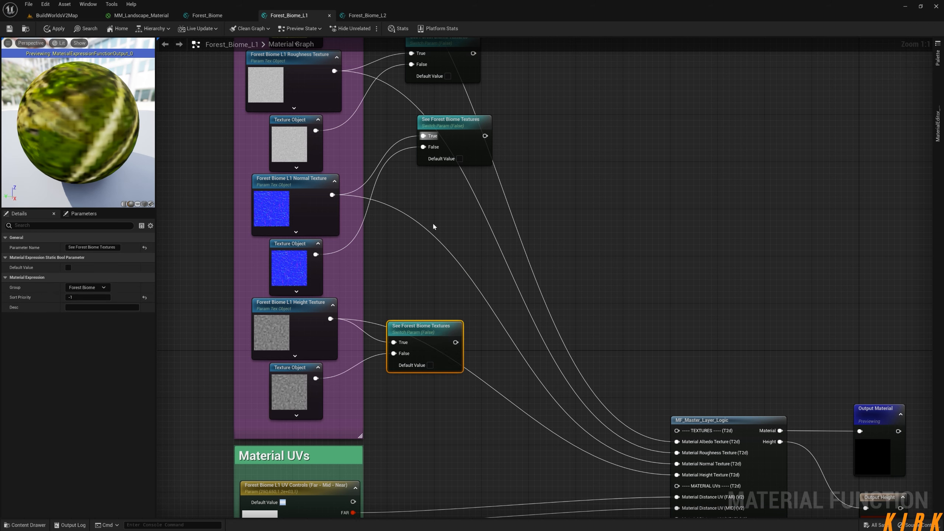
pyautogui.moveTo(445, 128); pyautogui.dragTo(403, 216)
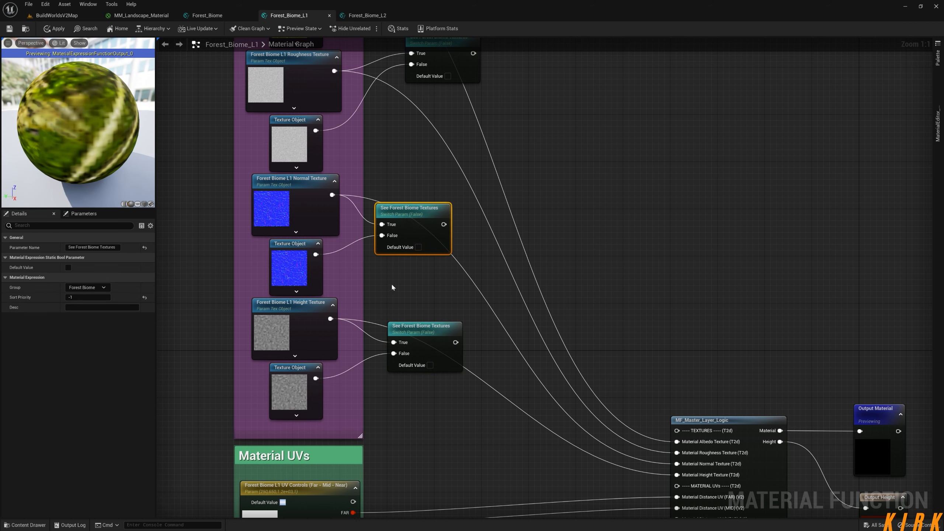
pyautogui.moveTo(456, 212); pyautogui.dragTo(435, 281, button='right')
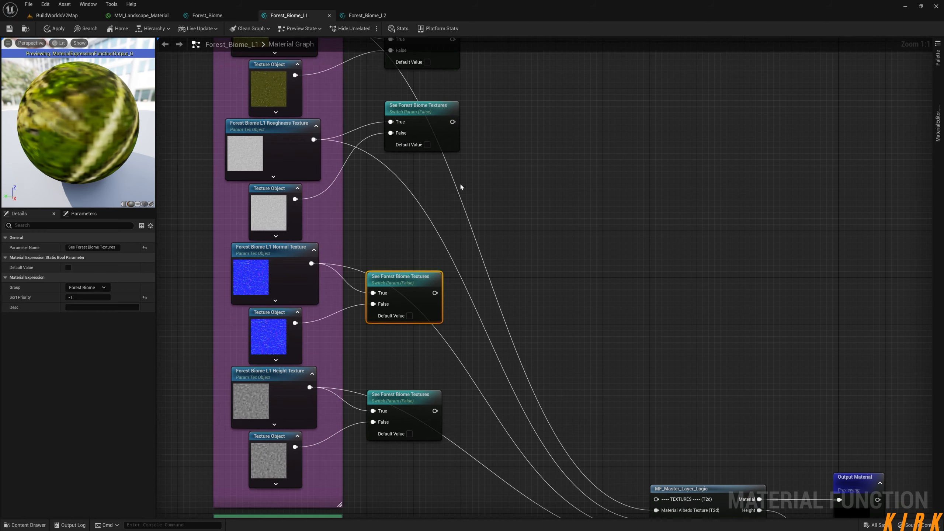
pyautogui.moveTo(430, 112); pyautogui.dragTo(412, 158)
pyautogui.moveTo(470, 82); pyautogui.dragTo(462, 191, button='right')
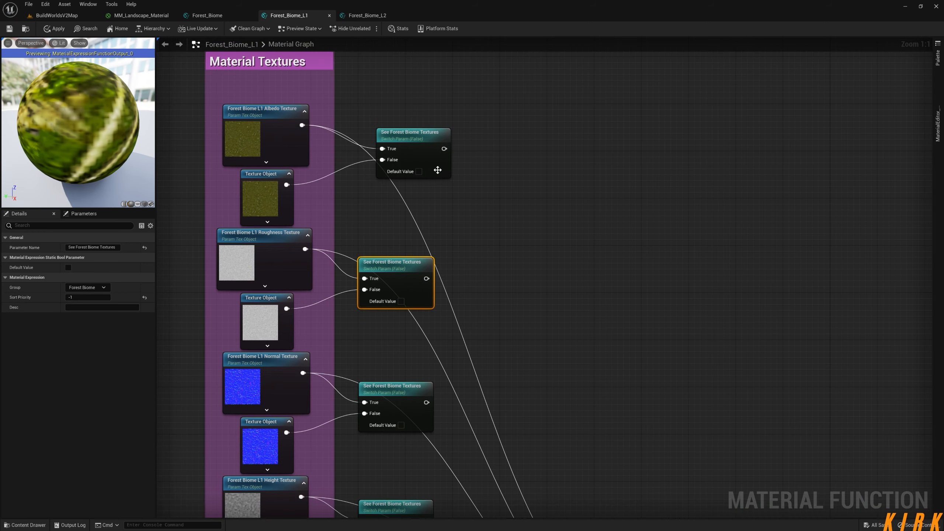
pyautogui.moveTo(418, 138); pyautogui.dragTo(405, 149)
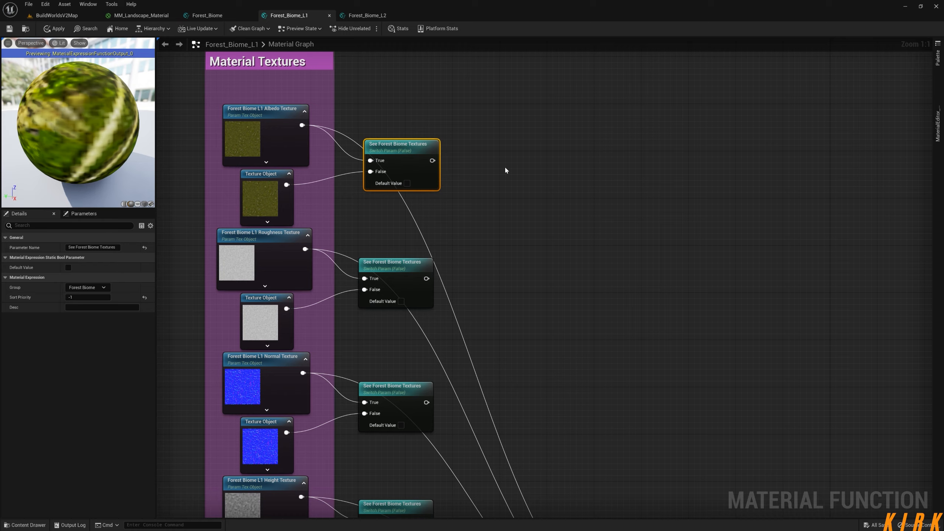
# - Connect the four switch outputs to the albedo, roughness, normal and height texture inputs of MF_Master_Layer_Logic
pyautogui.moveTo(521, 280); pyautogui.dragTo(513, 189, button='right')
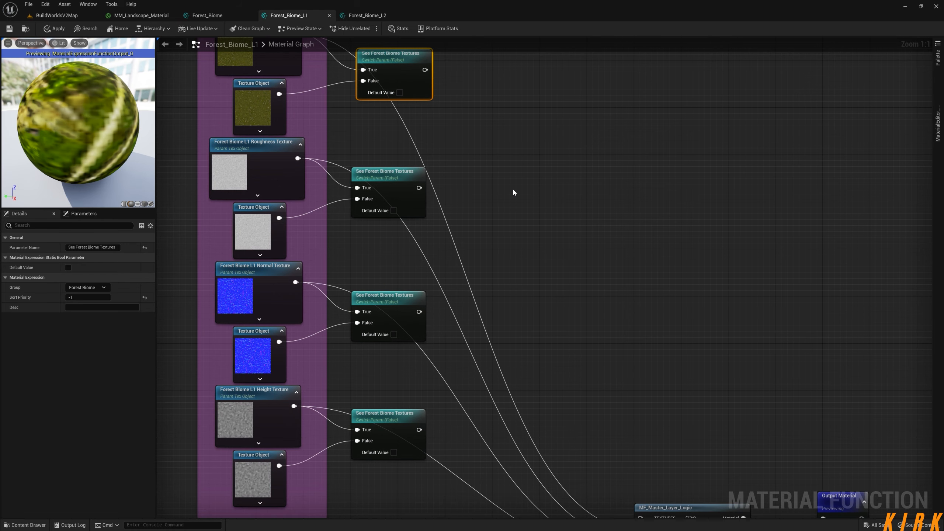
pyautogui.moveTo(224, 108); pyautogui.dragTo(273, 144, button='right')
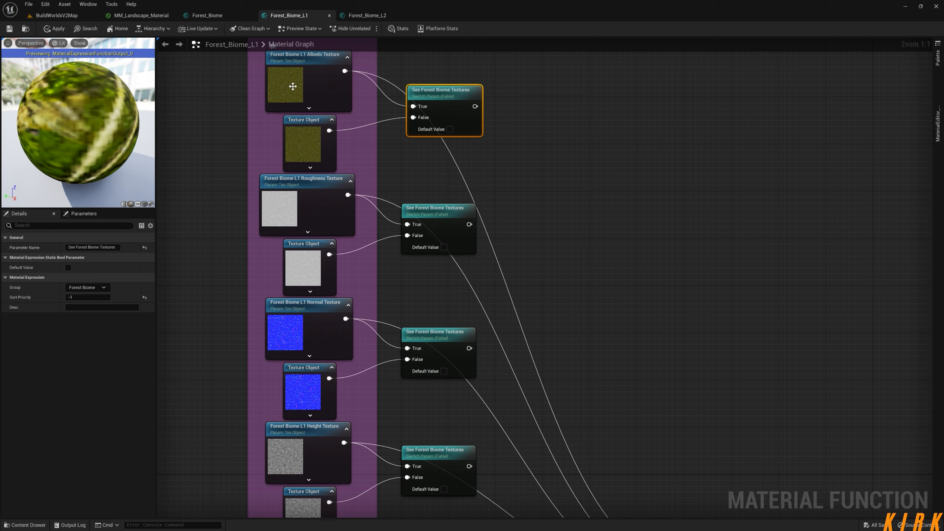
pyautogui.scroll(-1, 469, 162)
pyautogui.scroll(-1, 332, 122)
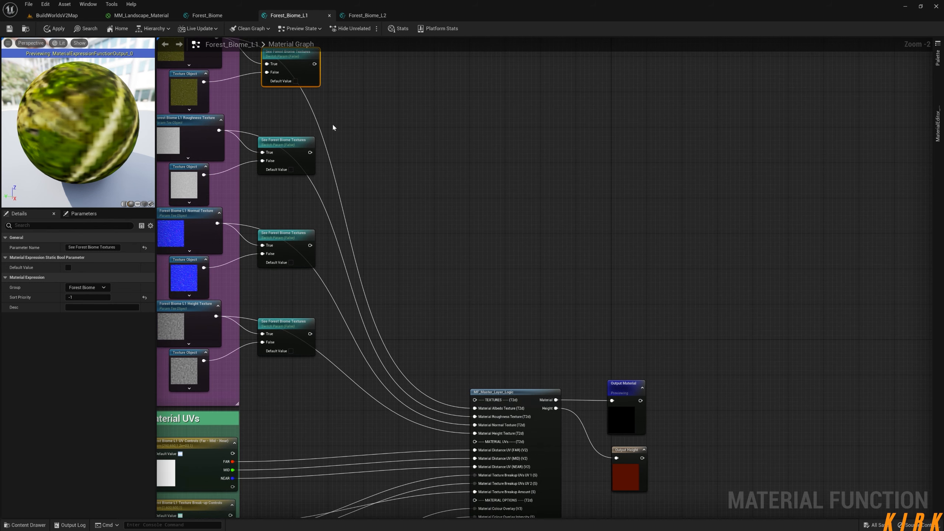
pyautogui.moveTo(314, 64); pyautogui.dragTo(310, 153)
pyautogui.moveTo(310, 245); pyautogui.dragTo(310, 334)
pyautogui.moveTo(352, 196); pyautogui.dragTo(436, 248, button='right')
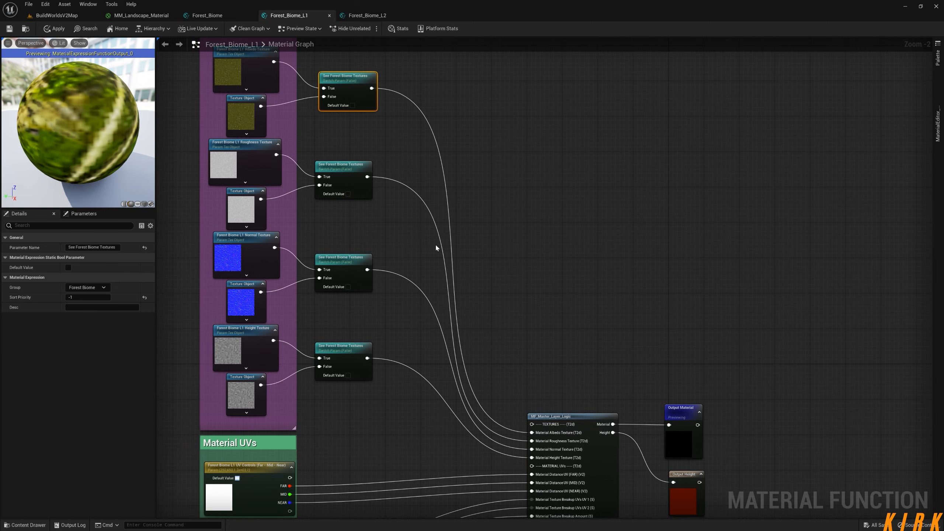
# - Lower the upper edge of the Material Textures comment box so it fits closely around the L1 texture nodes
pyautogui.scroll(-3, 435, 244)
pyautogui.scroll(1, 314, 128)
pyautogui.moveTo(314, 127); pyautogui.dragTo(358, 194, button='right')
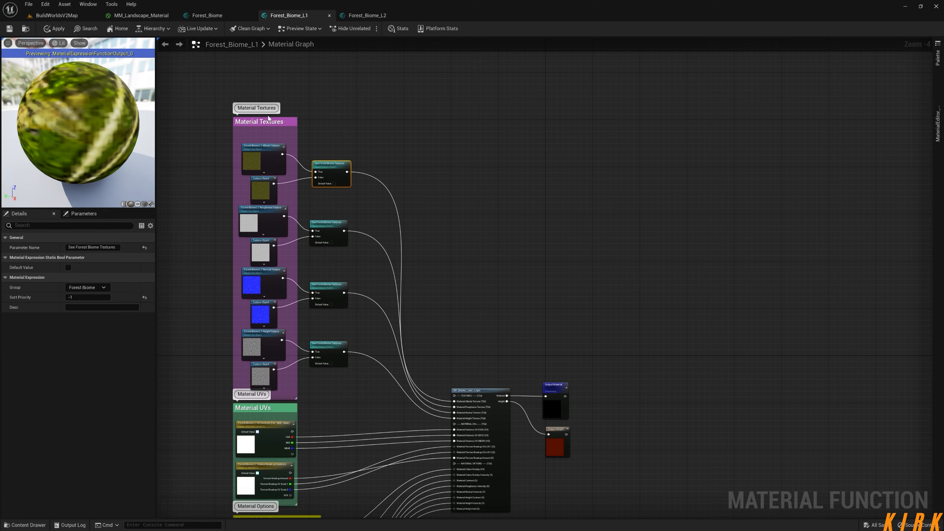
pyautogui.moveTo(267, 116); pyautogui.dragTo(265, 139)
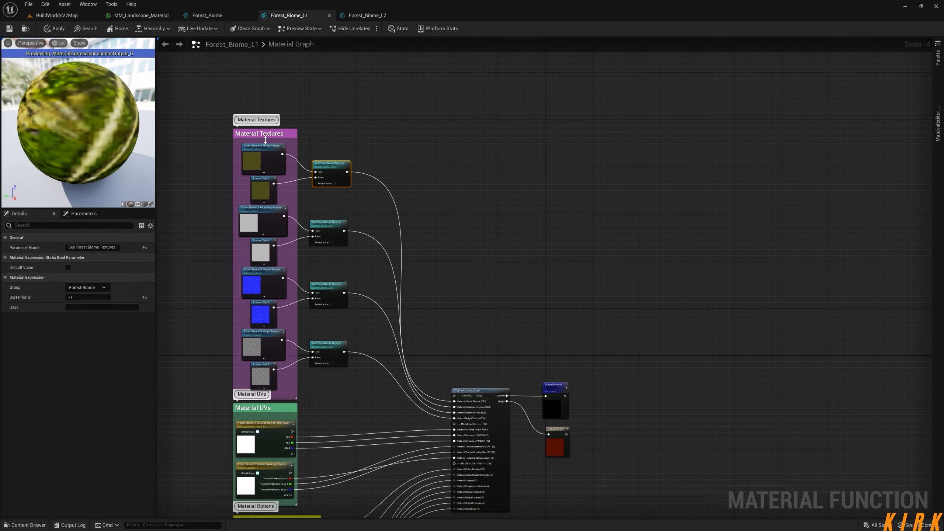
pyautogui.click(437, 319)
# - Apply the changes to Forest_Biome_L1 and save the material function
pyautogui.moveTo(442, 333); pyautogui.dragTo(468, 312, button='right')
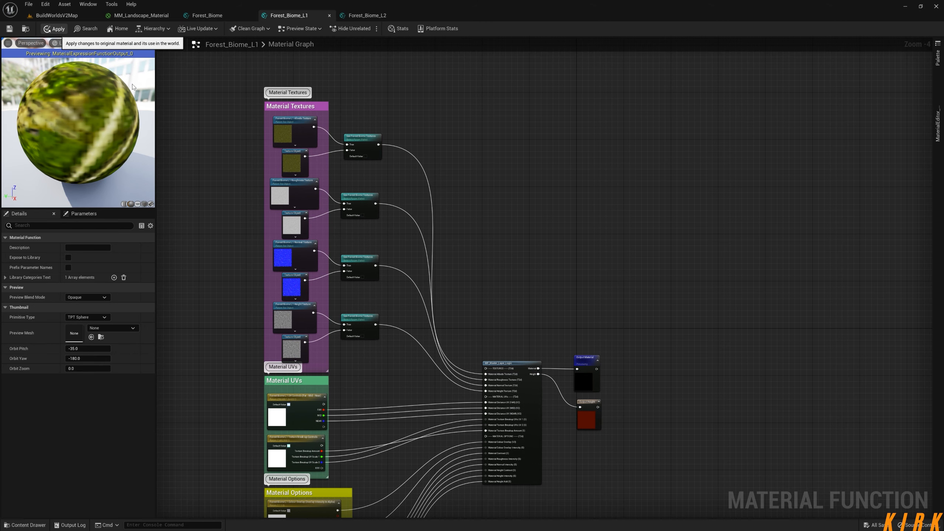
pyautogui.click(55, 29)
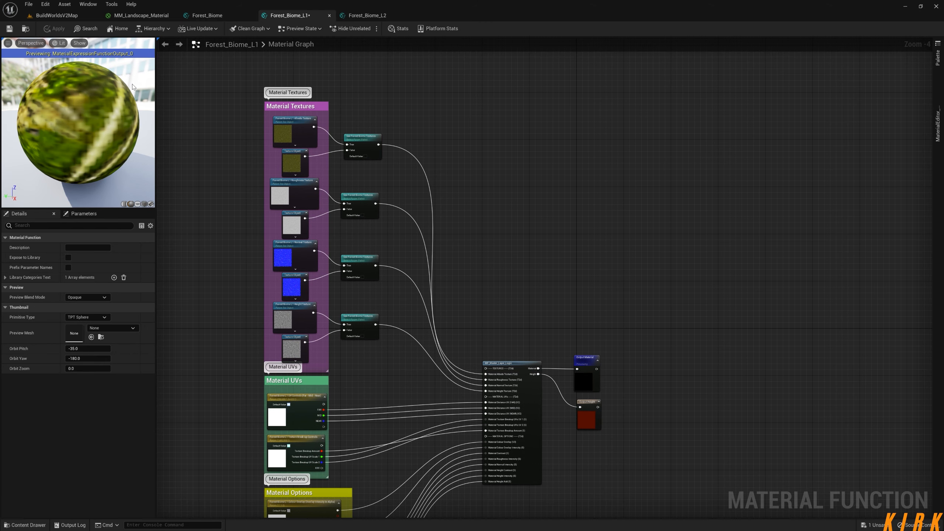
pyautogui.click(9, 29)
# - In Forest_Biome_L2, extend the Material Textures comment box upward and stack the albedo parameter and its texture object inside it
pyautogui.click(371, 16)
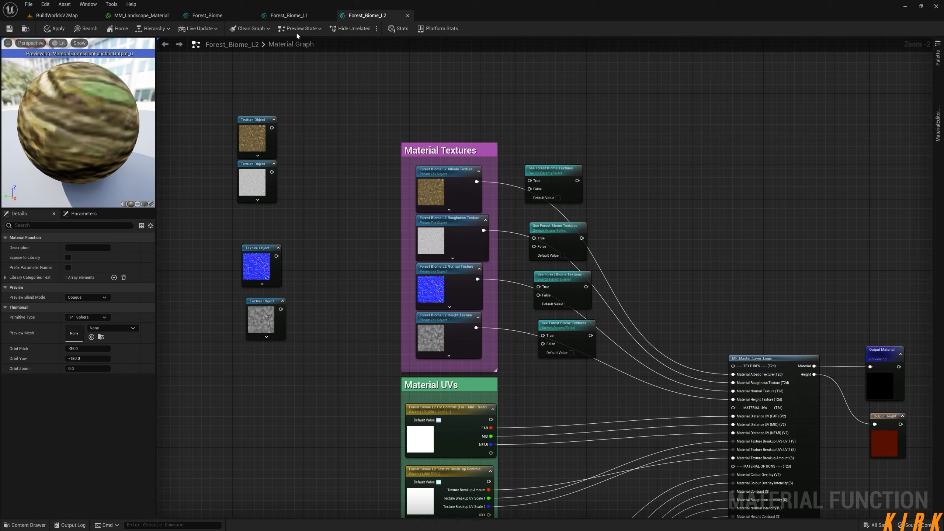
pyautogui.click(286, 15)
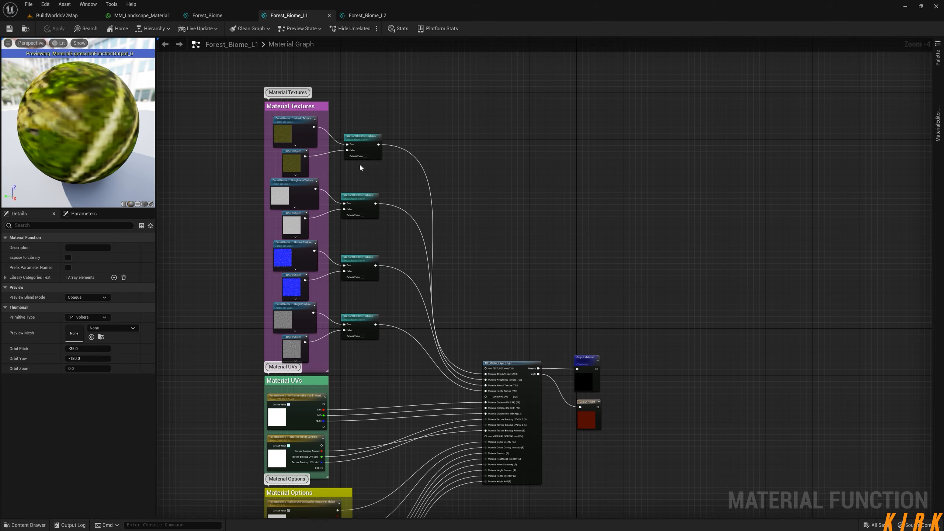
pyautogui.click(366, 16)
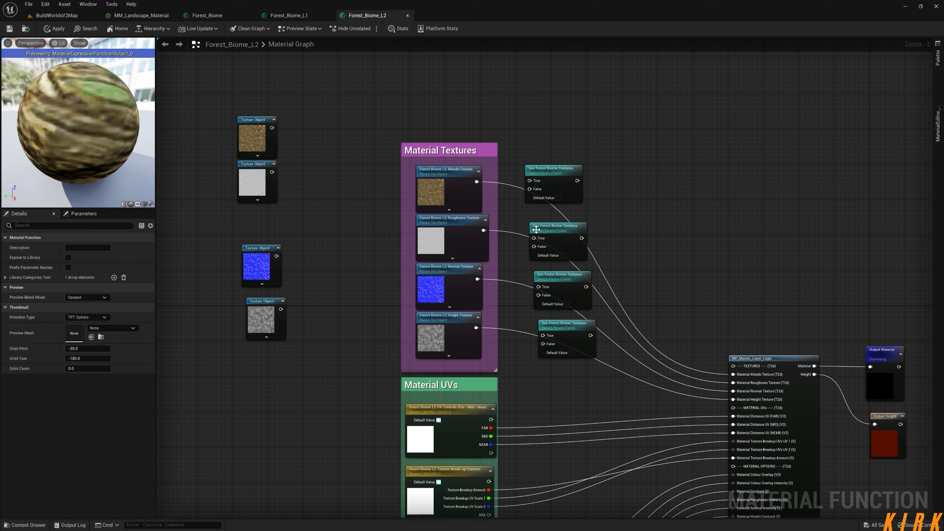
pyautogui.scroll(-2, 606, 216)
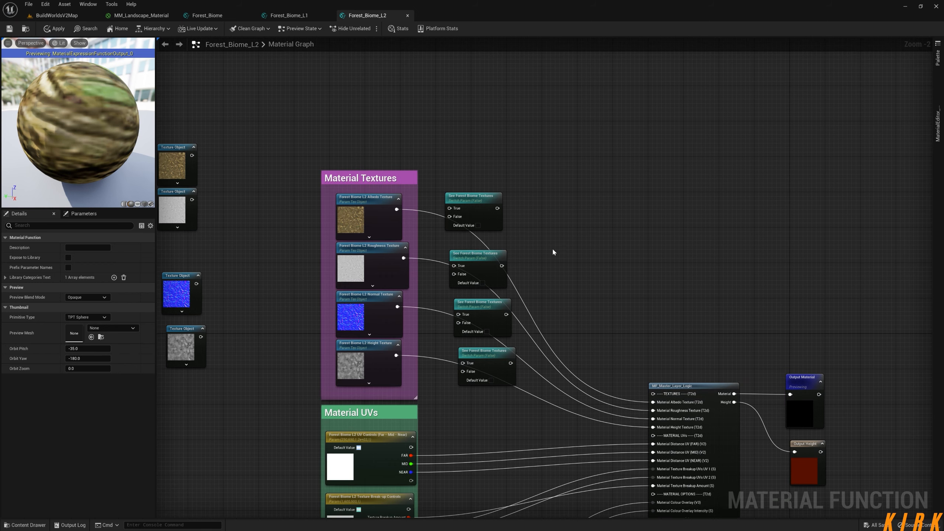
pyautogui.moveTo(537, 265); pyautogui.dragTo(498, 291, button='right')
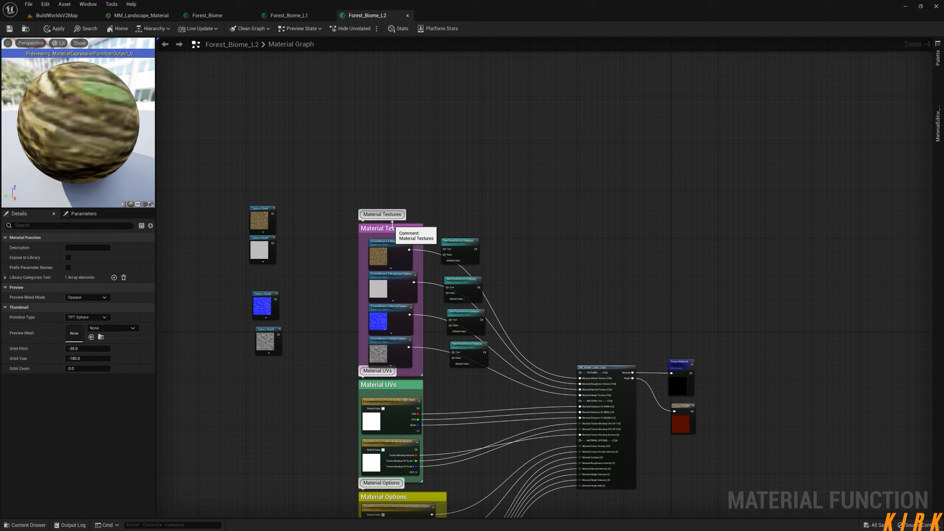
pyautogui.moveTo(394, 224); pyautogui.dragTo(393, 86)
pyautogui.moveTo(393, 240); pyautogui.dragTo(391, 98)
pyautogui.moveTo(259, 208); pyautogui.dragTo(387, 131)
# - Stack the roughness, normal and height parameters inside the Material Textures box with their texture objects beneath them
pyautogui.moveTo(390, 273); pyautogui.dragTo(386, 164)
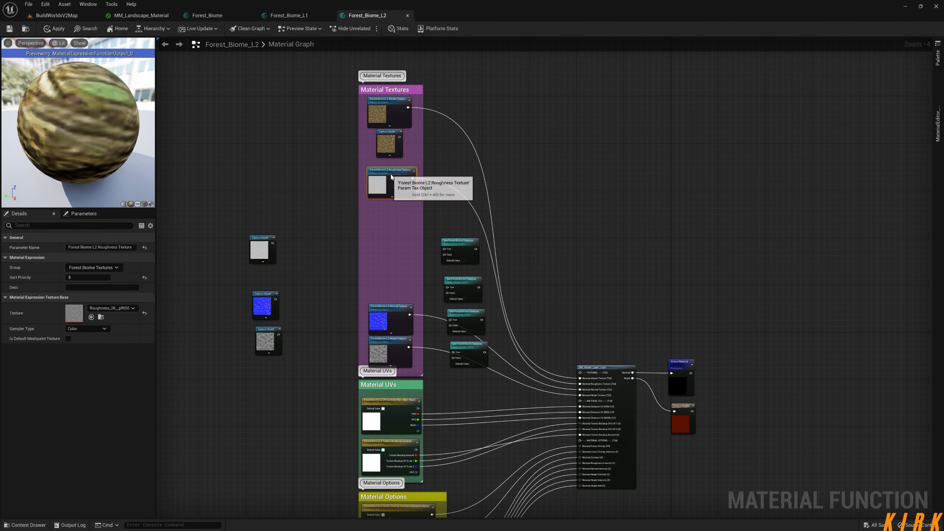
pyautogui.moveTo(263, 239); pyautogui.dragTo(387, 199)
pyautogui.moveTo(386, 309); pyautogui.dragTo(387, 231)
pyautogui.moveTo(264, 297); pyautogui.dragTo(389, 265)
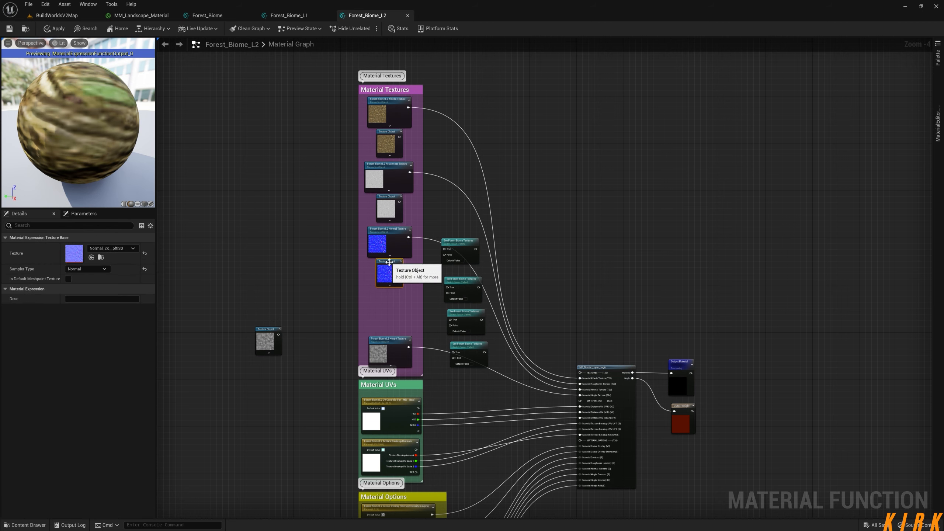
pyautogui.moveTo(391, 346); pyautogui.dragTo(391, 298)
# - Place the albedo and roughness switches beside their L2 textures, connecting the parameters to True and the texture objects to False
pyautogui.scroll(4, 511, 59)
pyautogui.moveTo(377, 445); pyautogui.dragTo(290, 214)
pyautogui.moveTo(424, 499); pyautogui.dragTo(405, 292)
pyautogui.moveTo(308, 283); pyautogui.dragTo(367, 308)
pyautogui.moveTo(367, 318); pyautogui.dragTo(290, 343)
# - Place the normal and height switches beside their L2 textures, connecting the parameters to True and the texture objects to False
pyautogui.moveTo(431, 446); pyautogui.dragTo(436, 237, button='right')
pyautogui.moveTo(437, 351); pyautogui.dragTo(415, 227)
pyautogui.moveTo(311, 204); pyautogui.dragTo(372, 245)
pyautogui.moveTo(372, 256); pyautogui.dragTo(294, 264)
pyautogui.moveTo(423, 422); pyautogui.dragTo(393, 363)
pyautogui.moveTo(309, 335); pyautogui.dragTo(372, 375)
# - Connect the L2 See Forest Biome Textures switch outputs to the matching texture inputs of MF_Master_Layer_Logic
pyautogui.scroll(-3, 372, 375)
pyautogui.moveTo(420, 438); pyautogui.dragTo(274, 168)
pyautogui.moveTo(273, 267); pyautogui.dragTo(421, 445)
pyautogui.moveTo(420, 452); pyautogui.dragTo(273, 356)
# - Apply the changes to Forest_Biome_L2 and save the material function
pyautogui.scroll(-3, 557, 238)
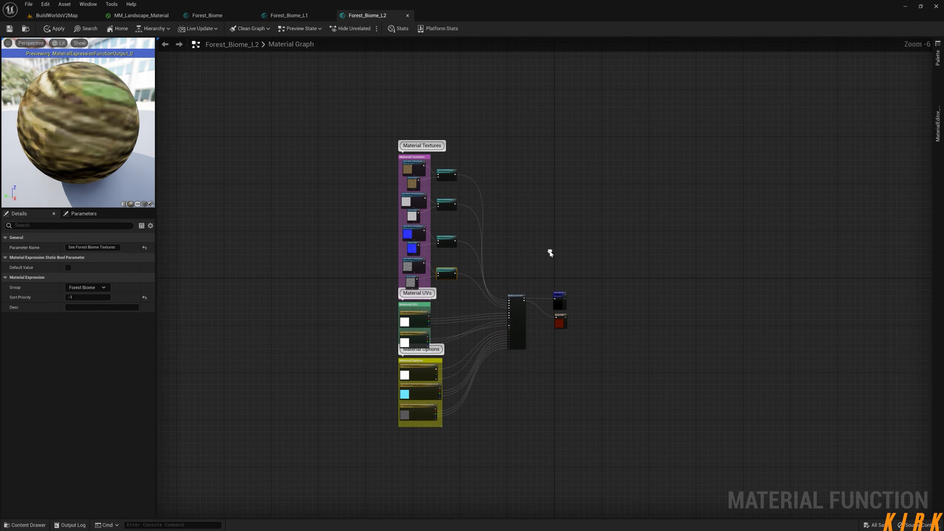
pyautogui.scroll(3, 475, 249)
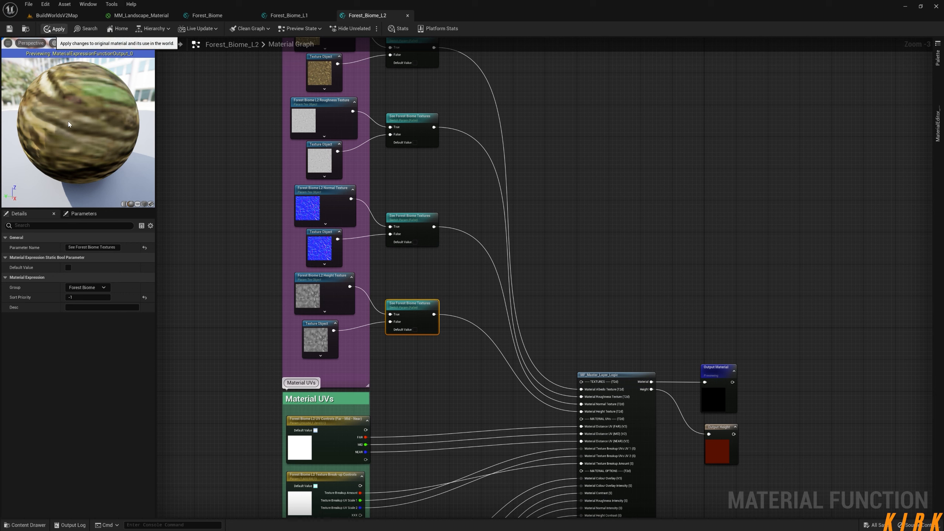
pyautogui.click(9, 29)
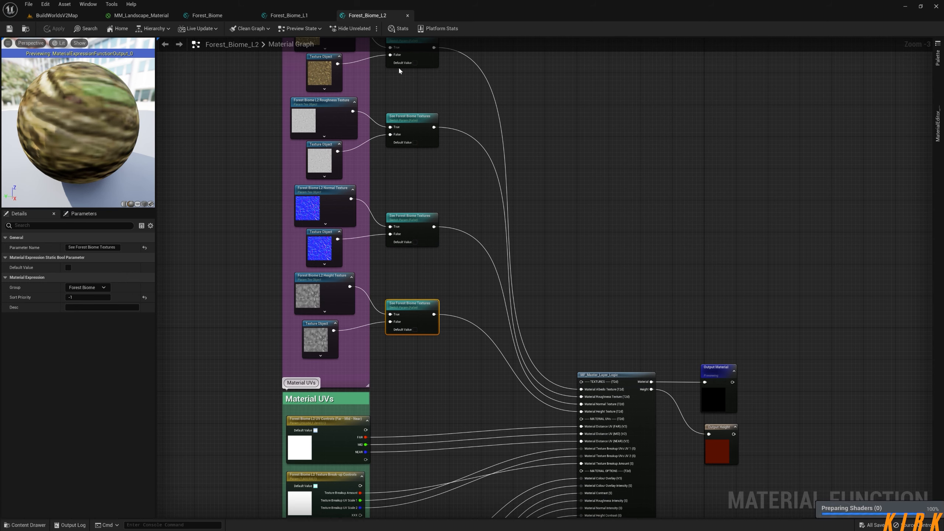
# - Move MF_Master_Layer_Logic and the two output nodes together up and away from the L2 parameter groups
pyautogui.moveTo(592, 268); pyautogui.dragTo(595, 122, button='right')
pyautogui.scroll(-2, 699, 299)
pyautogui.moveTo(700, 299); pyautogui.dragTo(662, 234, button='right')
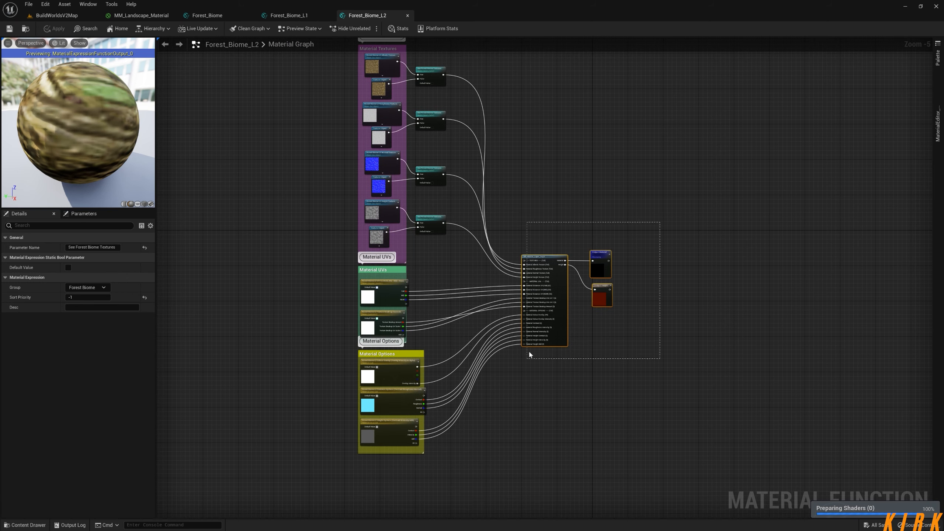
pyautogui.moveTo(527, 358); pyautogui.dragTo(527, 359)
pyautogui.moveTo(537, 268); pyautogui.dragTo(577, 233)
pyautogui.click(487, 400)
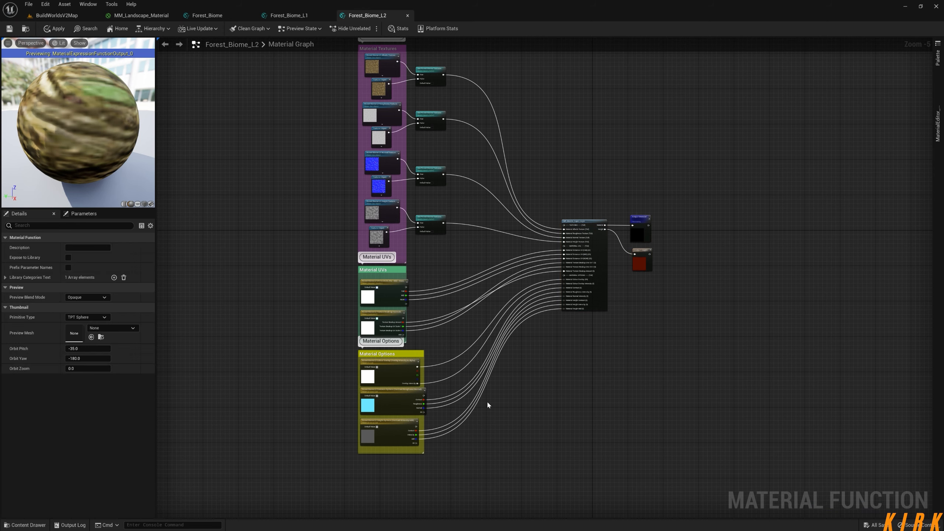
# - Check the group assigned to the L2 UV Controls, Colour Overlay, Common Options and Height Options parameters
pyautogui.moveTo(487, 401); pyautogui.dragTo(552, 337, button='right')
pyautogui.scroll(4, 456, 285)
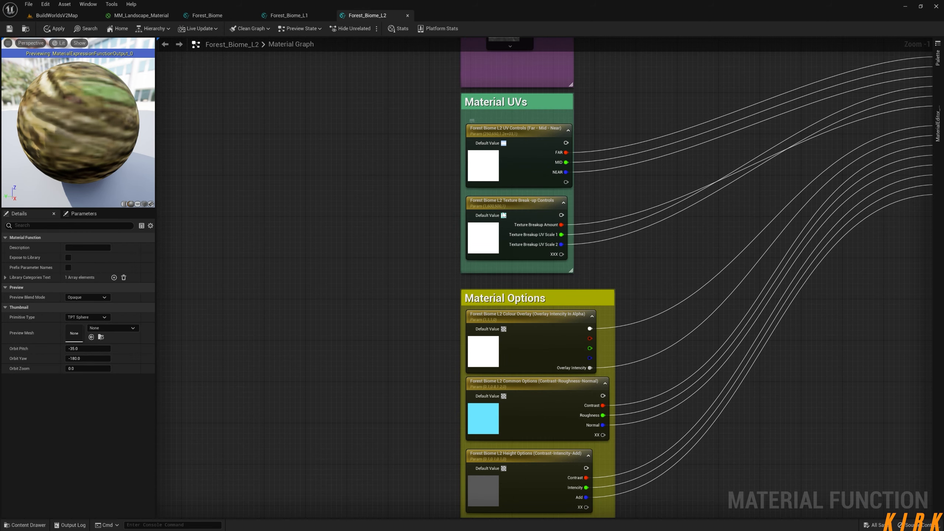
pyautogui.click(525, 149)
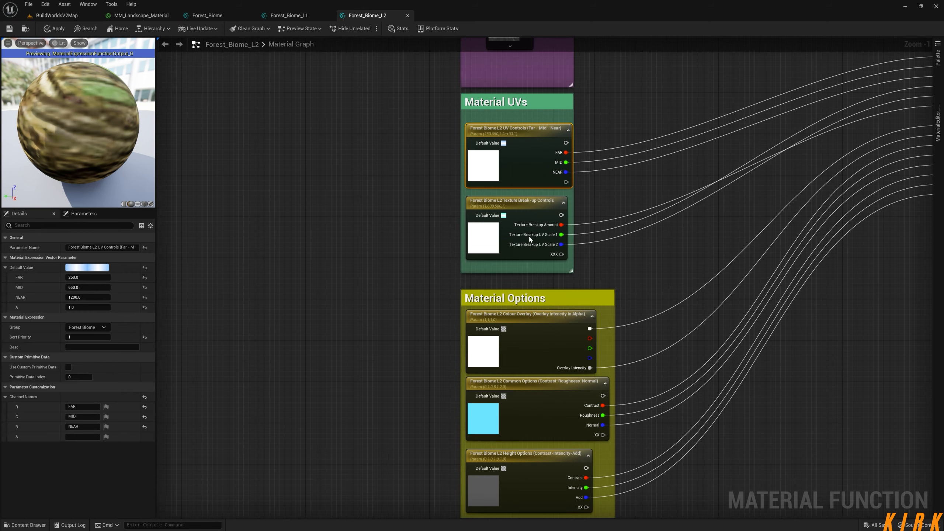
pyautogui.click(529, 346)
pyautogui.click(527, 400)
pyautogui.click(524, 478)
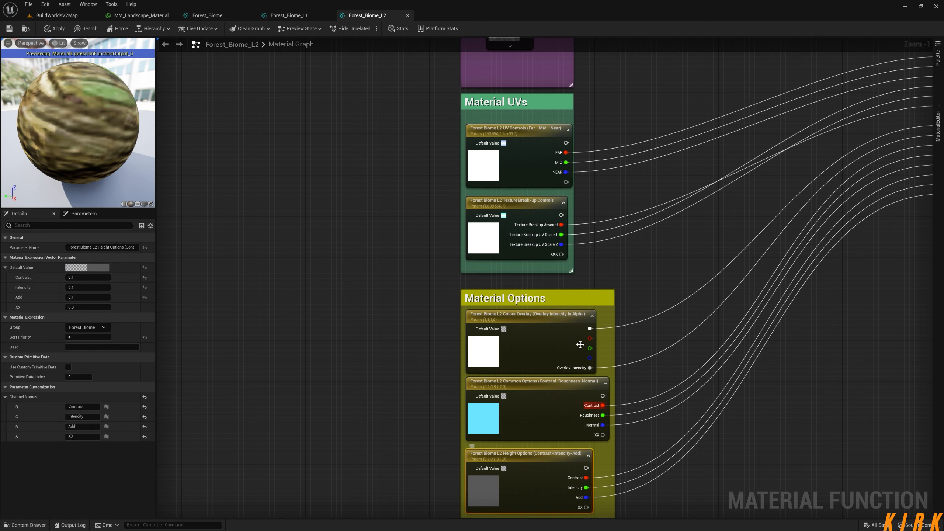
pyautogui.moveTo(512, 158); pyautogui.dragTo(487, 258, button='right')
# - In Forest_Biome_L1, set the group of the L1 UV Controls parameter to Forest Biome
pyautogui.click(304, 15)
pyautogui.moveTo(355, 449); pyautogui.dragTo(418, 233, button='right')
pyautogui.click(329, 157)
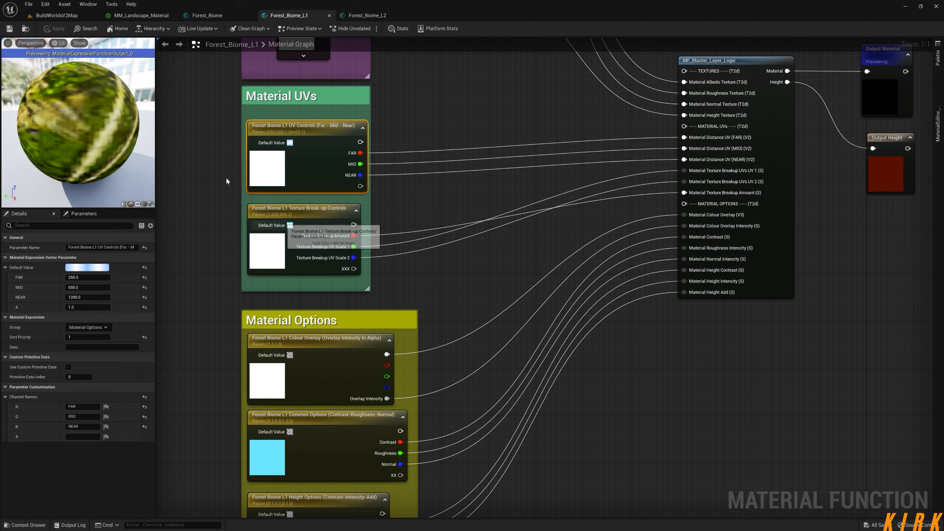
pyautogui.click(106, 327)
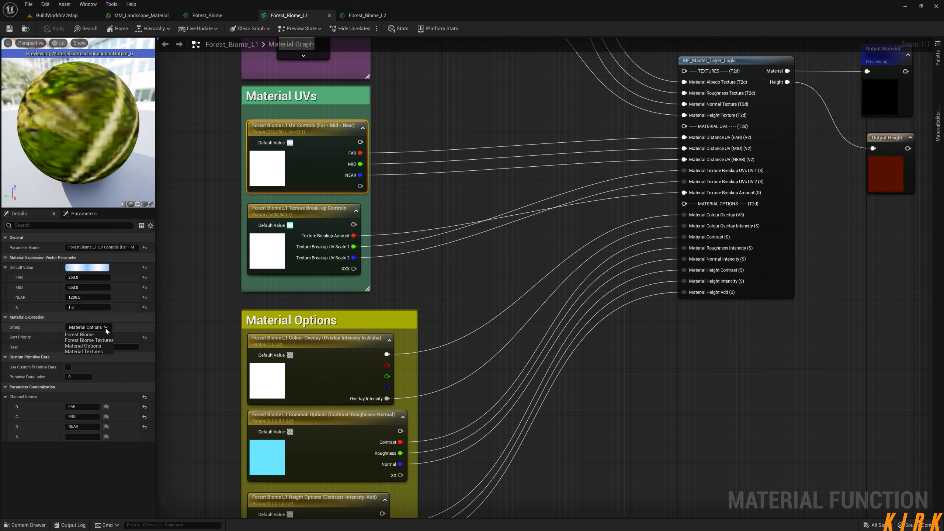
pyautogui.click(94, 336)
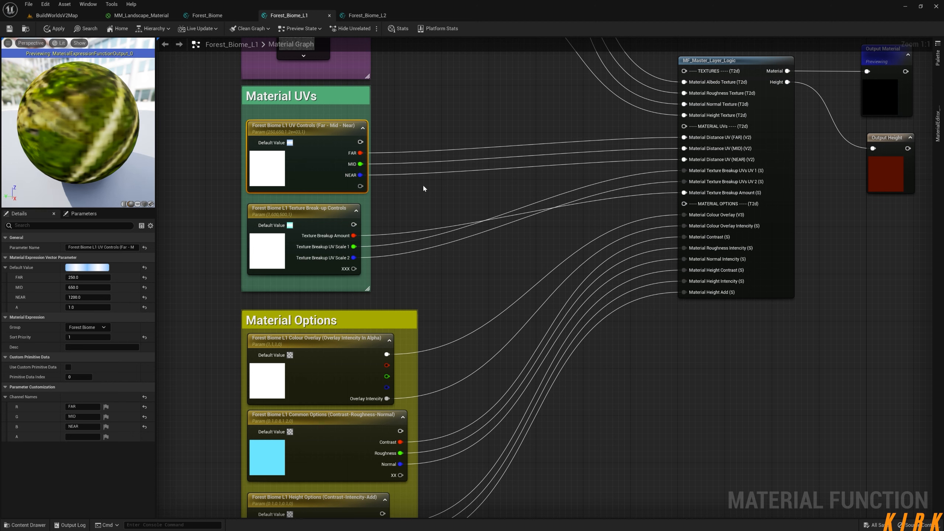
# - Check the group and sort priority of the L1 height switch and the UV Controls, Texture Break-up Controls and Colour Overlay parameters
pyautogui.moveTo(531, 113); pyautogui.dragTo(510, 330, button='right')
pyautogui.click(398, 200)
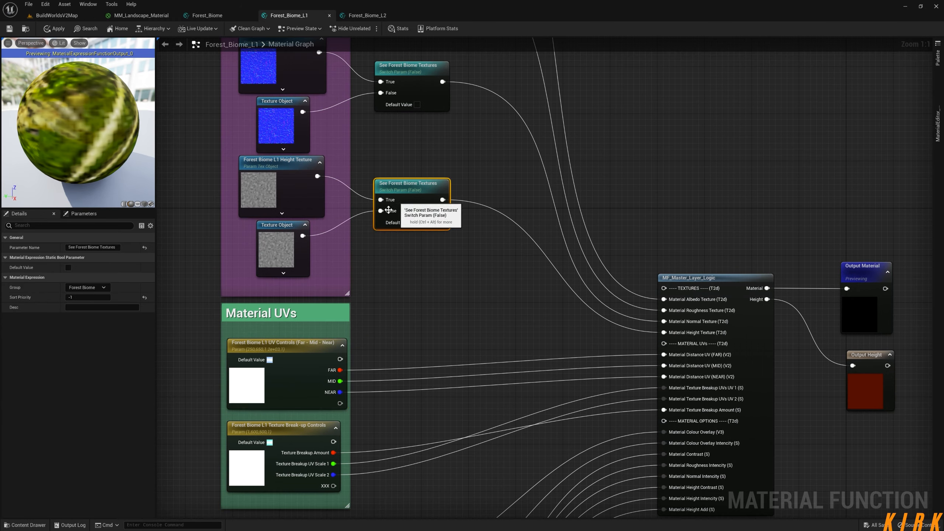
pyautogui.moveTo(454, 174); pyautogui.dragTo(479, 402, button='right')
pyautogui.moveTo(398, 388); pyautogui.dragTo(431, 260, button='right')
pyautogui.moveTo(458, 357); pyautogui.dragTo(498, 297, button='right')
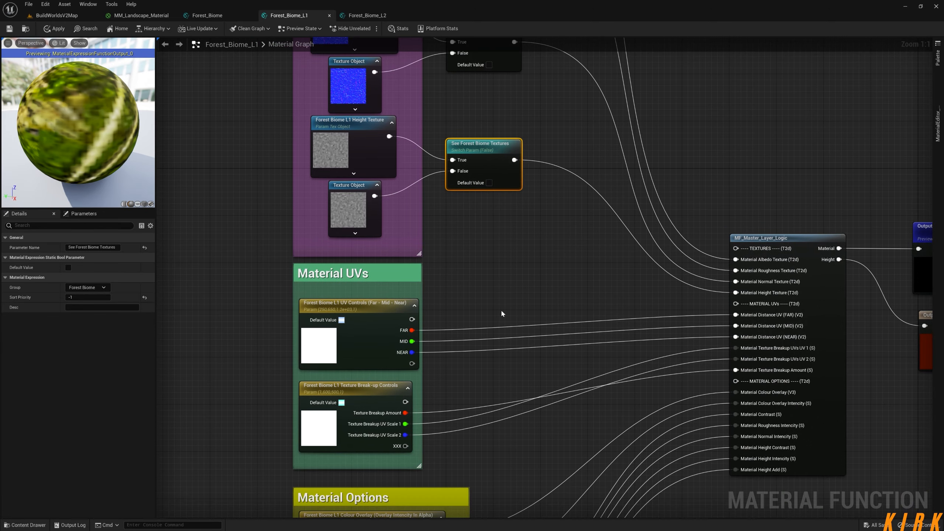
pyautogui.moveTo(494, 397); pyautogui.dragTo(501, 309, button='right')
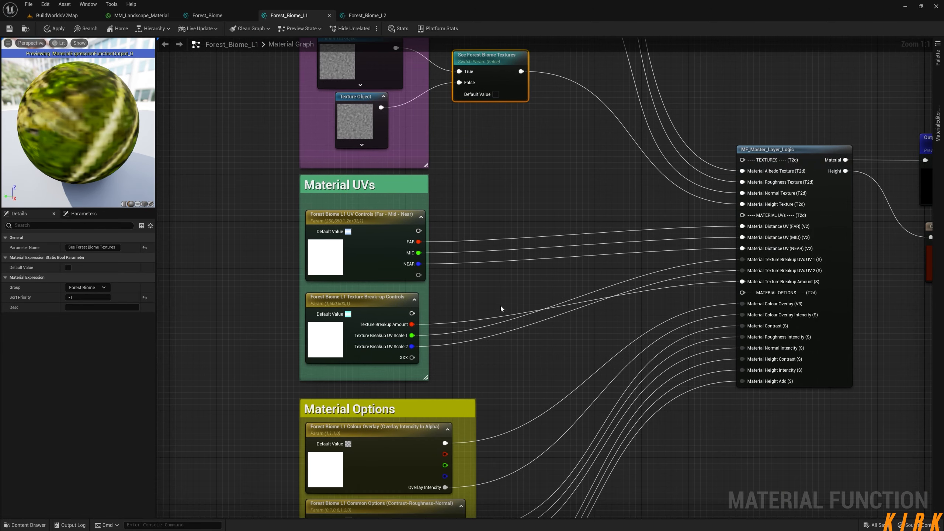
pyautogui.click(411, 268)
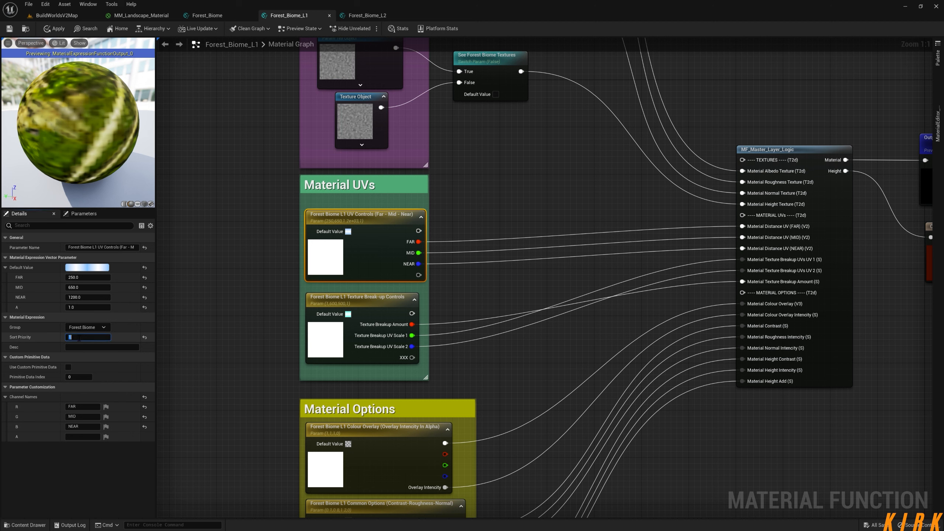
pyautogui.click(356, 301)
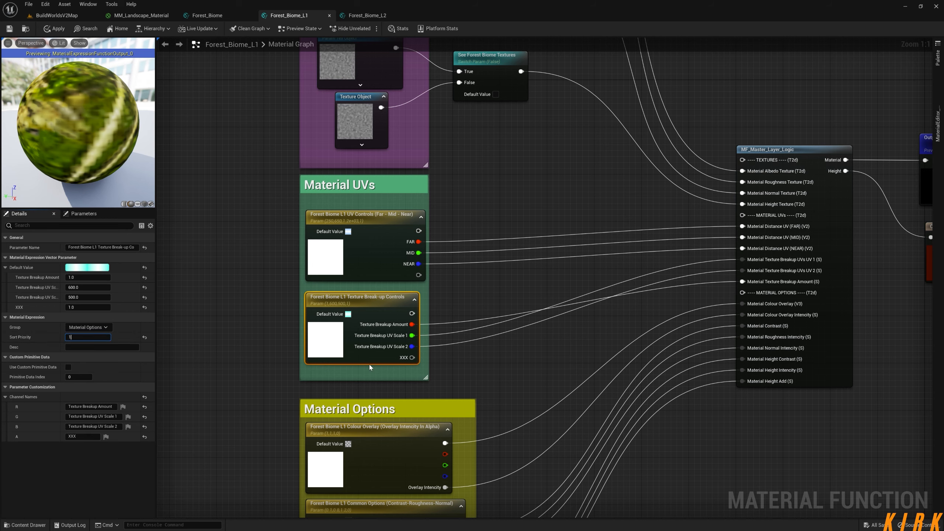
pyautogui.click(399, 435)
pyautogui.moveTo(238, 437); pyautogui.dragTo(255, 288, button='right')
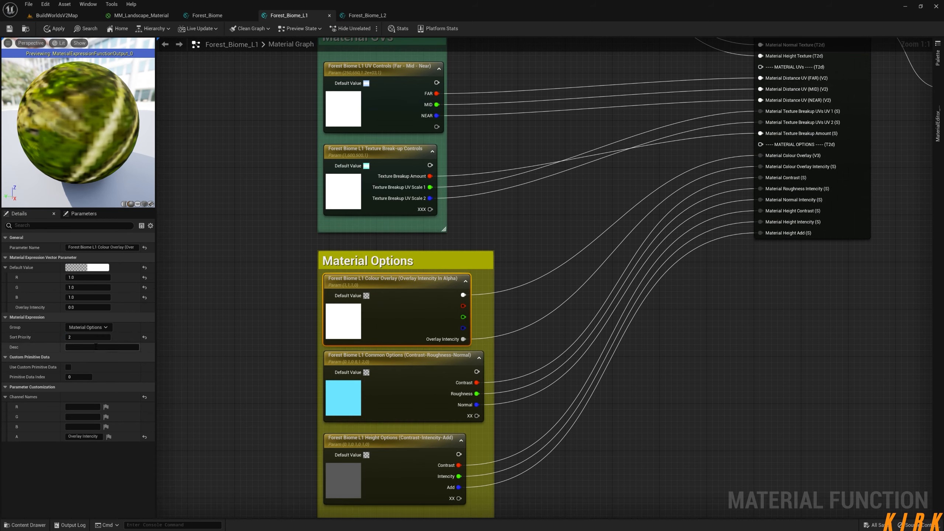
# - Assign the L1 Texture Break-up Controls, Colour Overlay, Common Options and Height Options parameters to the Forest Biome group
pyautogui.moveTo(275, 378); pyautogui.dragTo(287, 303, button='right')
pyautogui.click(379, 123)
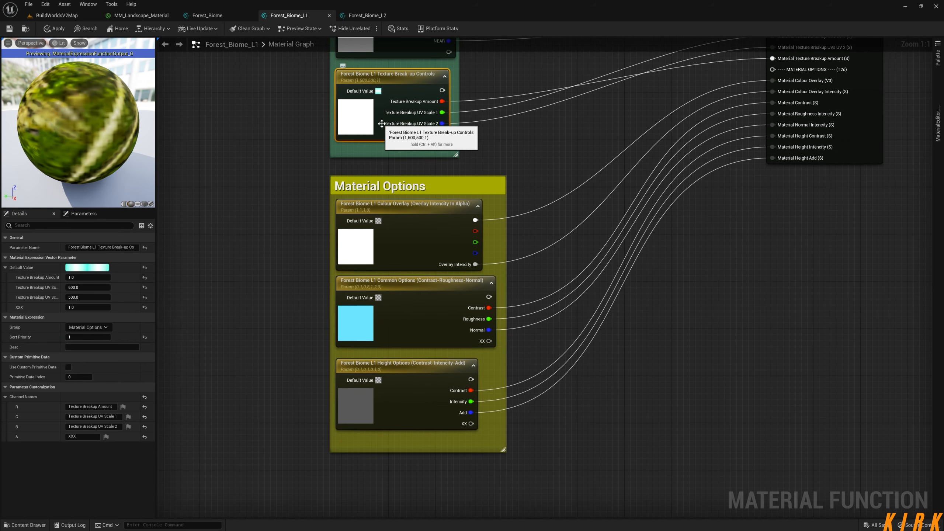
pyautogui.click(413, 232)
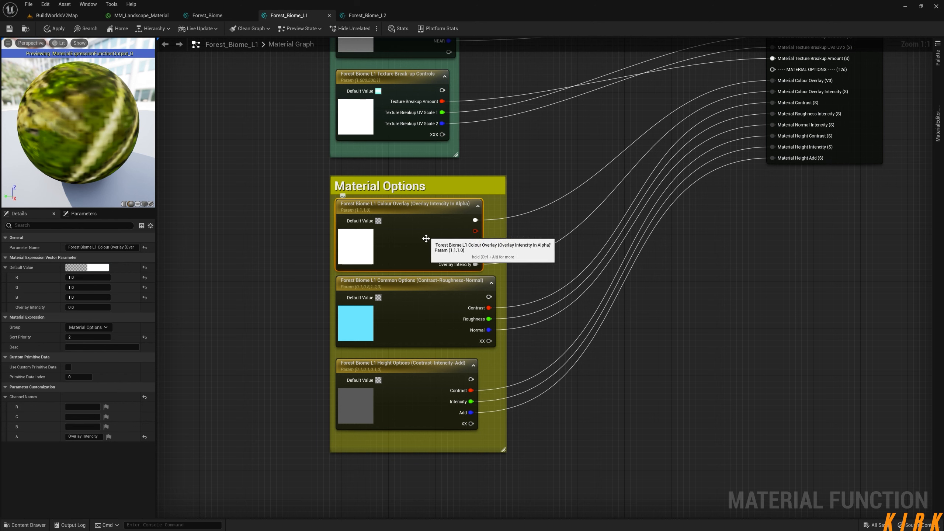
pyautogui.click(419, 300)
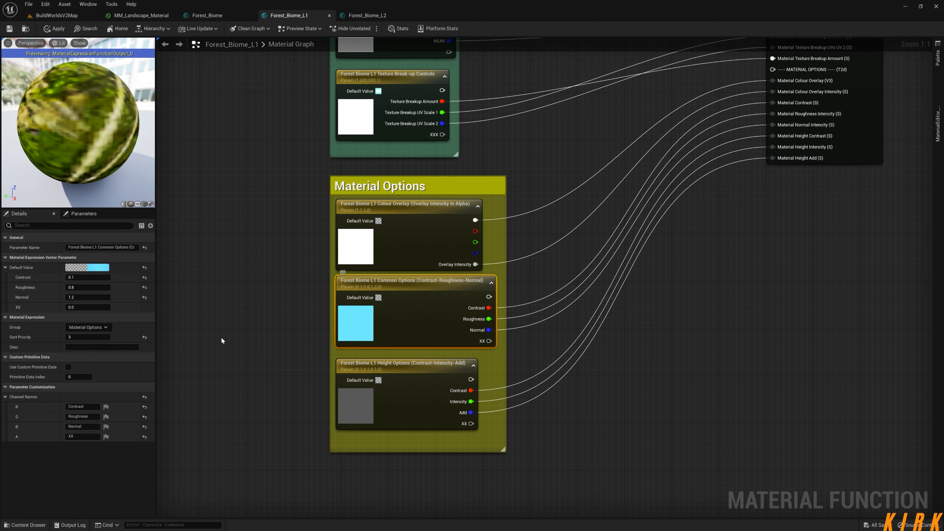
pyautogui.click(420, 387)
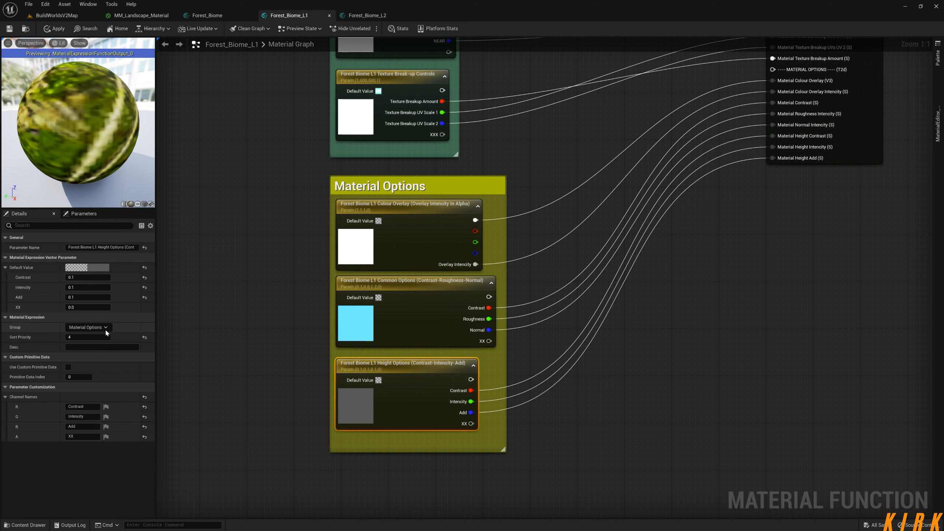
pyautogui.moveTo(301, 290); pyautogui.dragTo(305, 148, button='right')
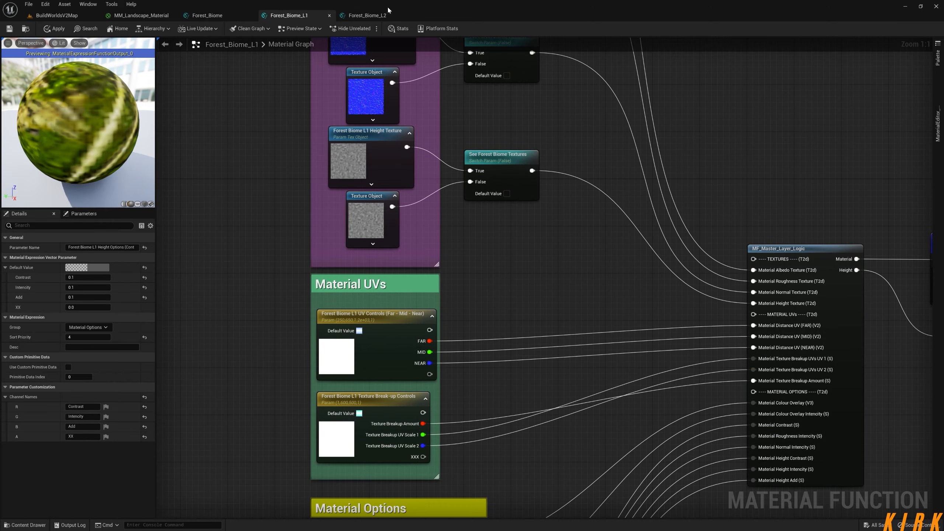
# - In Forest_Biome_L2, renumber the sort priorities of the UV Controls and Texture Break-up Controls parameters, giving Texture Break-up Controls 6
pyautogui.click(371, 15)
pyautogui.moveTo(570, 322); pyautogui.dragTo(515, 254, button='right')
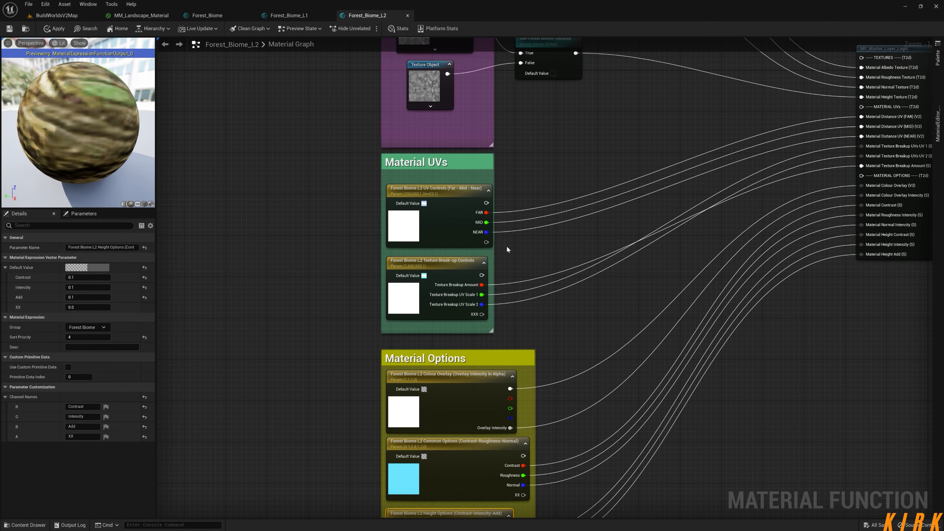
pyautogui.click(468, 222)
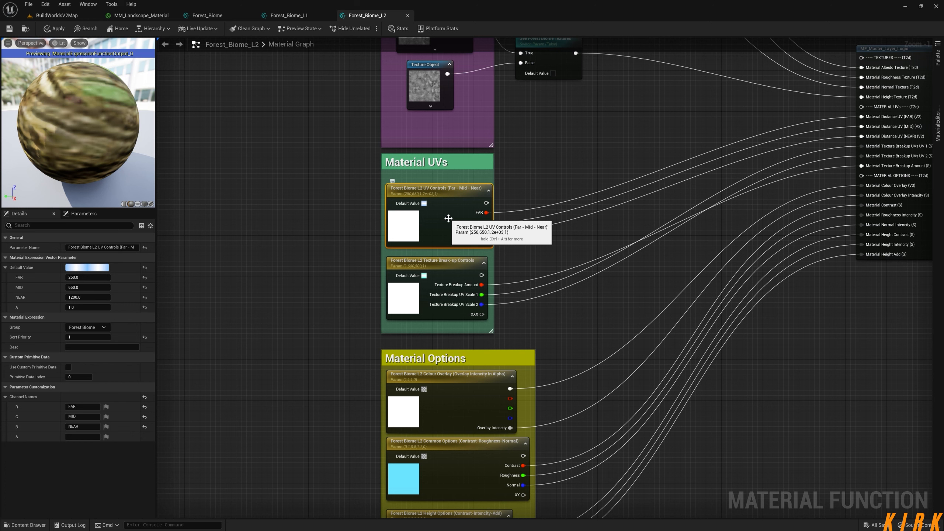
pyautogui.click(77, 337)
pyautogui.click(438, 275)
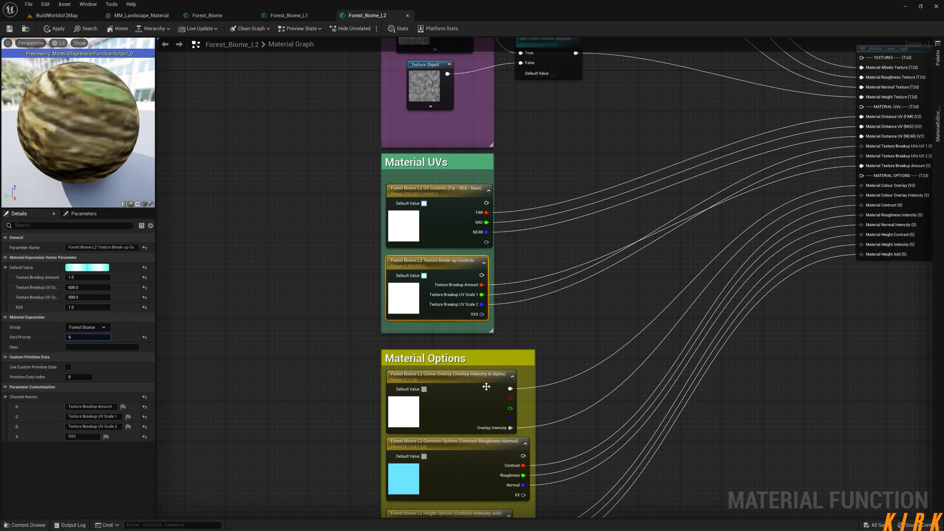
# - Renumber the sort priorities of the L2 Colour Overlay, Common Options and Height Options parameters up to 9 for Height Options, and save the function
pyautogui.click(468, 384)
pyautogui.moveTo(334, 465); pyautogui.dragTo(352, 249, button='right')
pyautogui.click(483, 261)
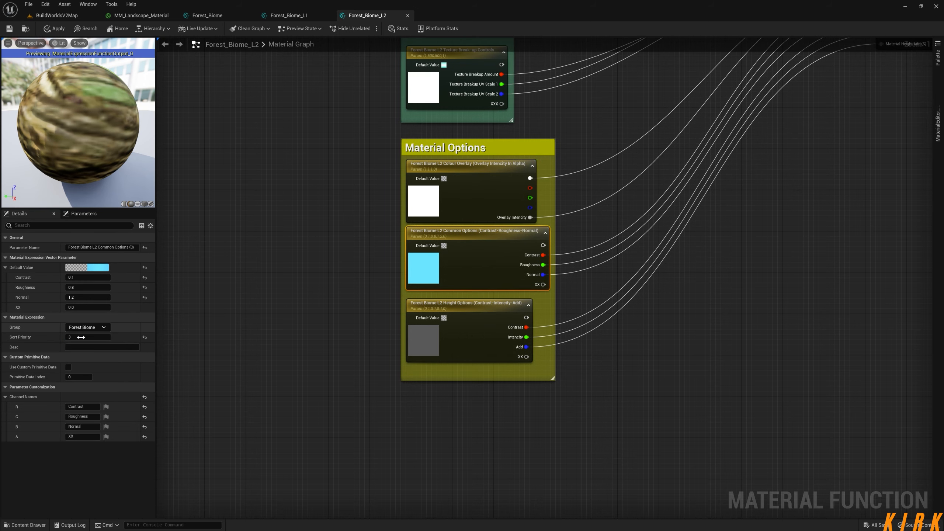
pyautogui.click(457, 331)
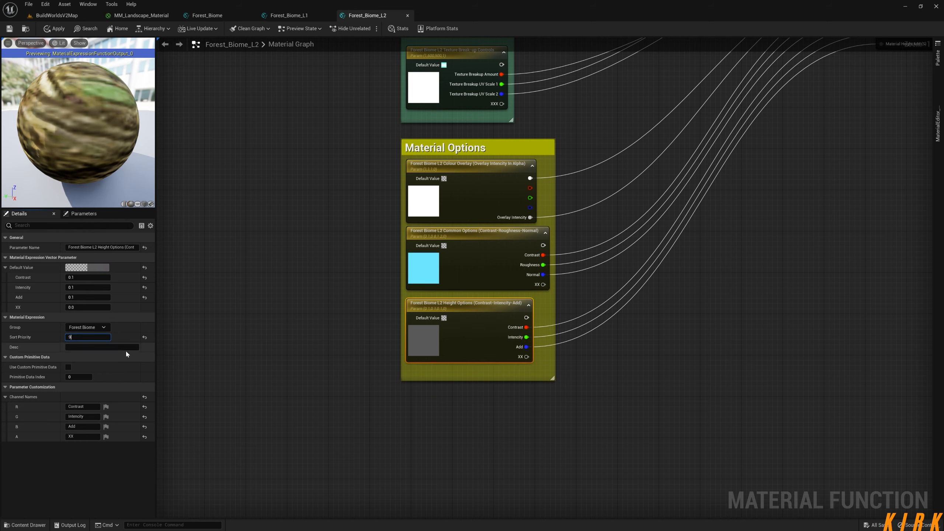
pyautogui.click(307, 310)
pyautogui.scroll(-3, 286, 196)
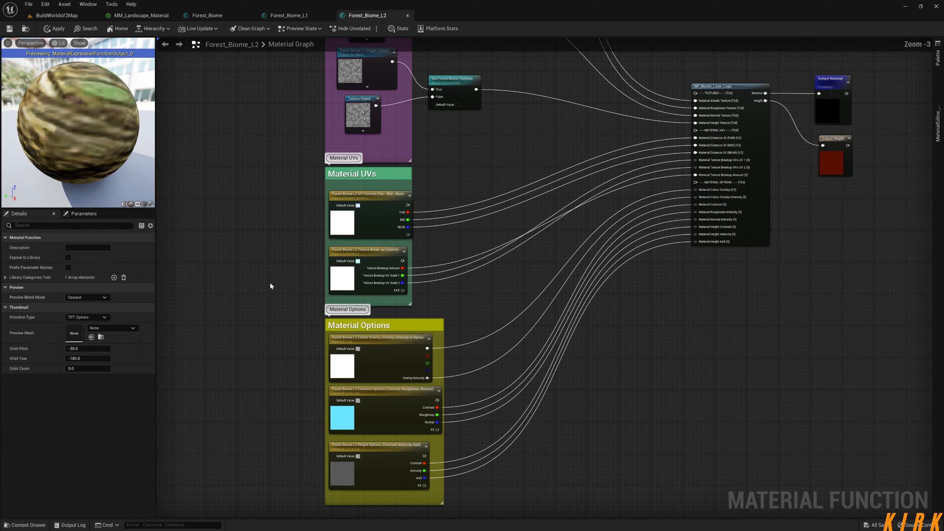
pyautogui.moveTo(271, 263); pyautogui.dragTo(282, 299, button='right')
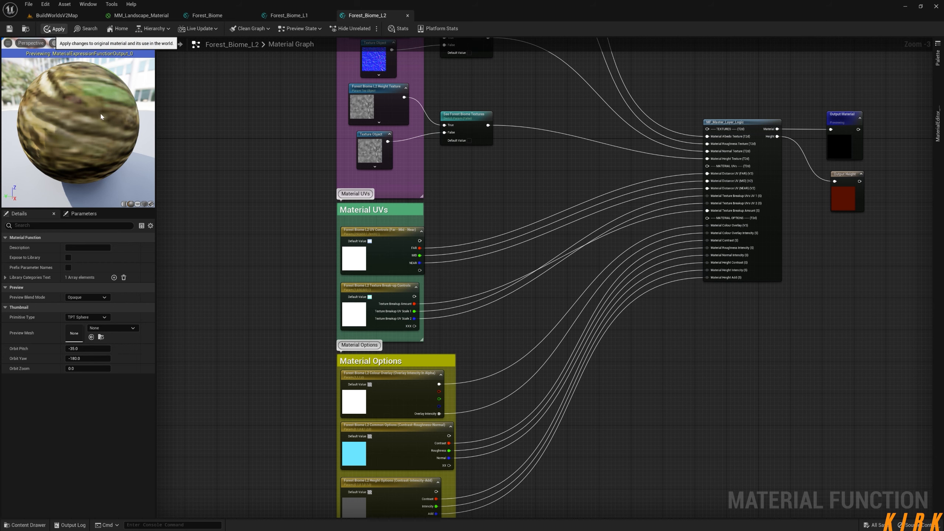
pyautogui.click(9, 29)
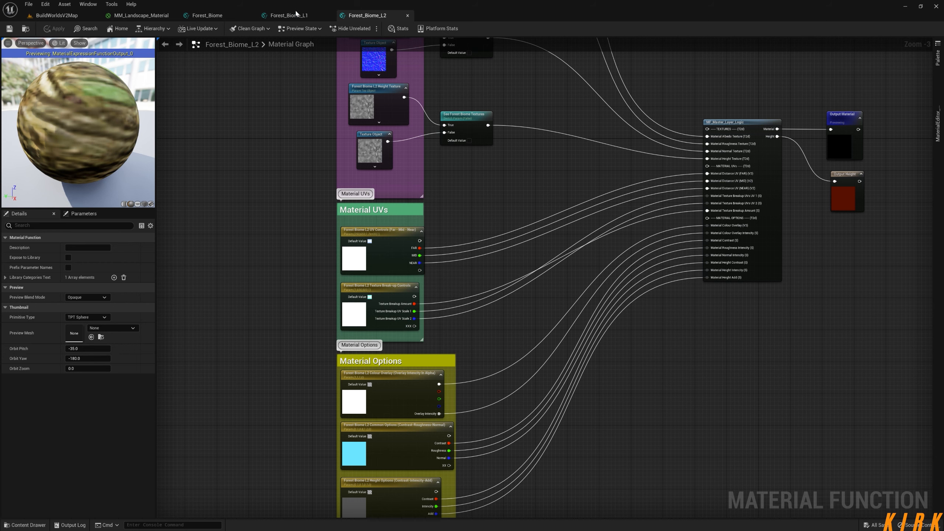
# - Check the sort priorities of the Layer Blending and Slope Detection Controls in Forest_Biome and of the UV Controls in Forest_Biome_L1
pyautogui.click(207, 15)
pyautogui.scroll(2, 327, 117)
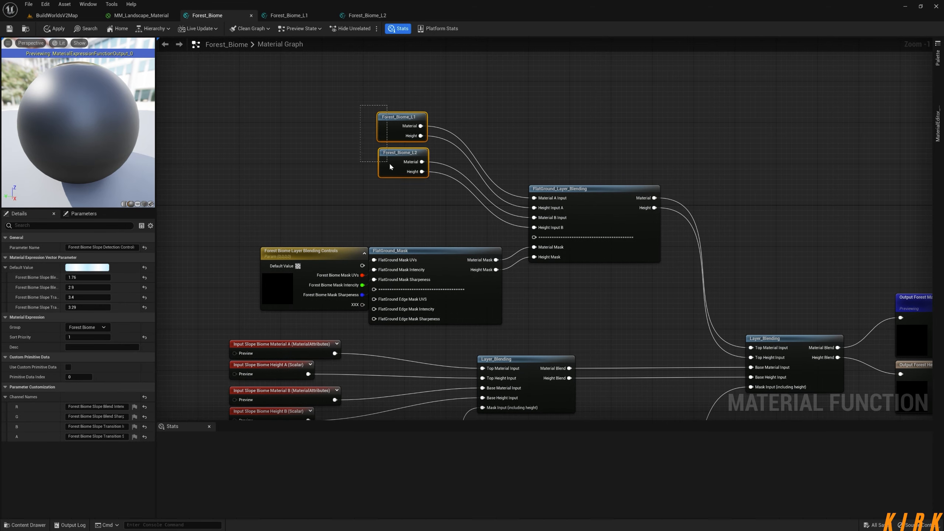
pyautogui.moveTo(390, 164); pyautogui.dragTo(441, 215)
pyautogui.moveTo(652, 316); pyautogui.dragTo(615, 202, button='right')
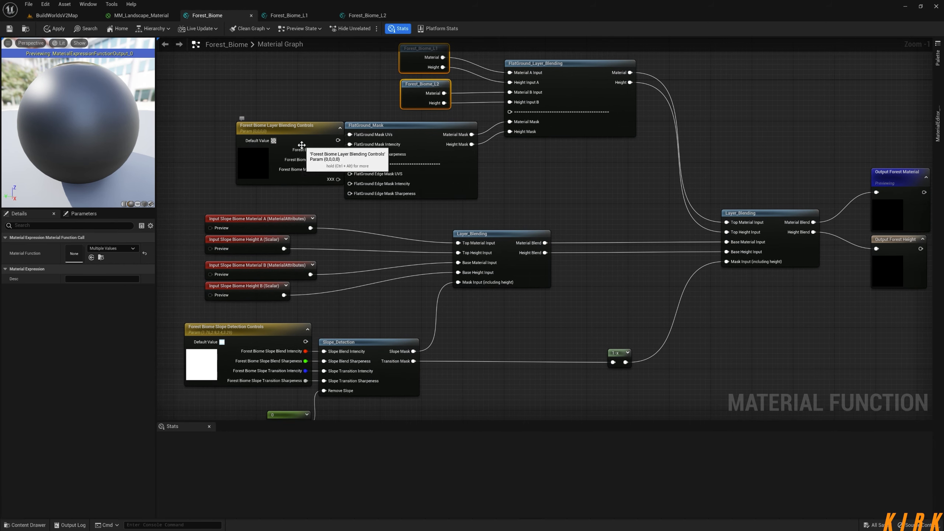
pyautogui.click(284, 144)
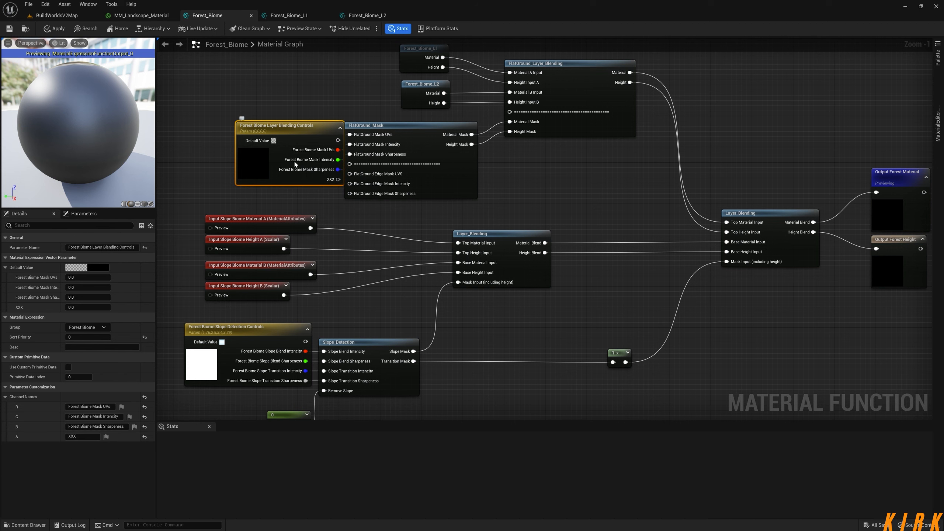
pyautogui.click(242, 335)
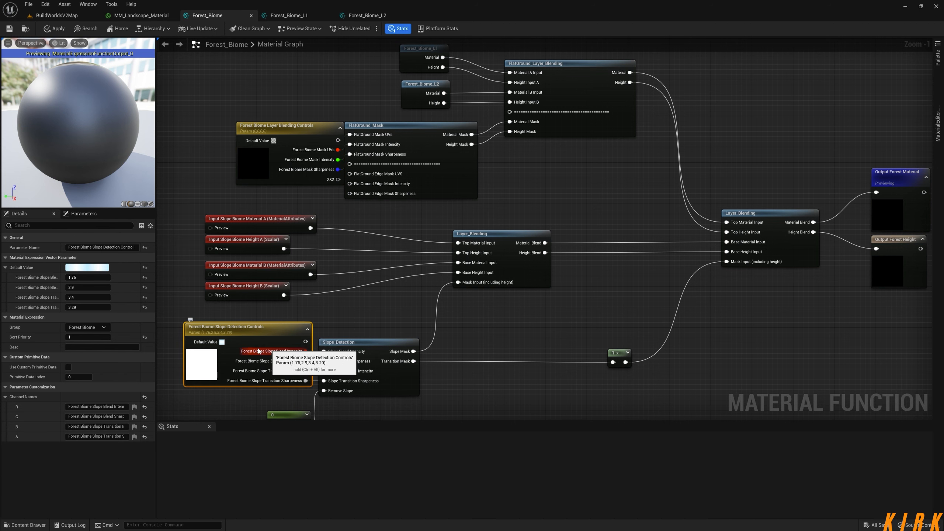
pyautogui.moveTo(567, 166); pyautogui.dragTo(495, 287, button='right')
pyautogui.click(294, 15)
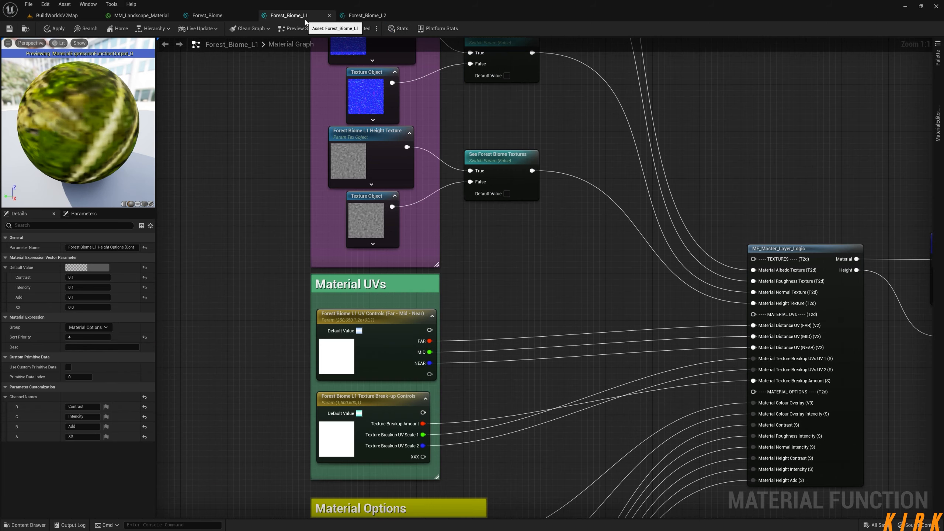
pyautogui.click(372, 219)
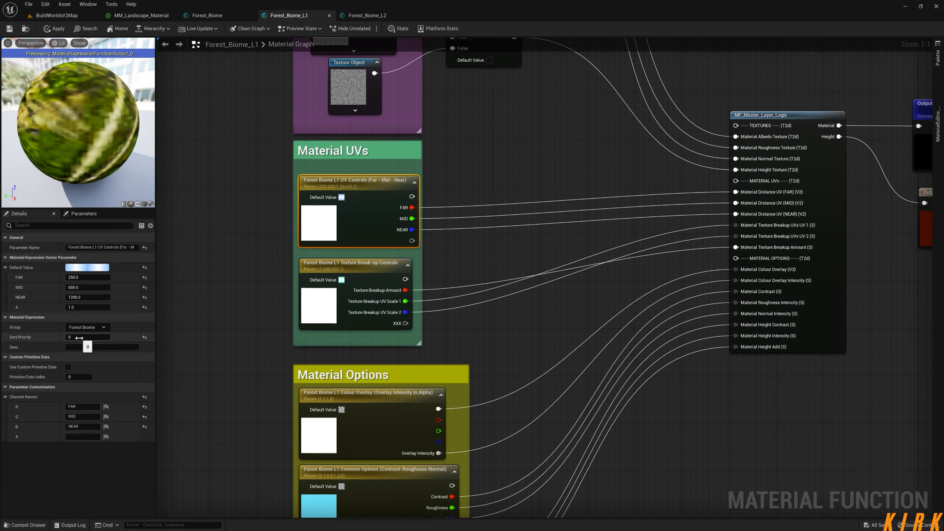
# - Review the Forest_Biome graph and recheck the sort priorities of its Layer Blending Controls and Slope Detection Controls parameters
pyautogui.click(213, 17)
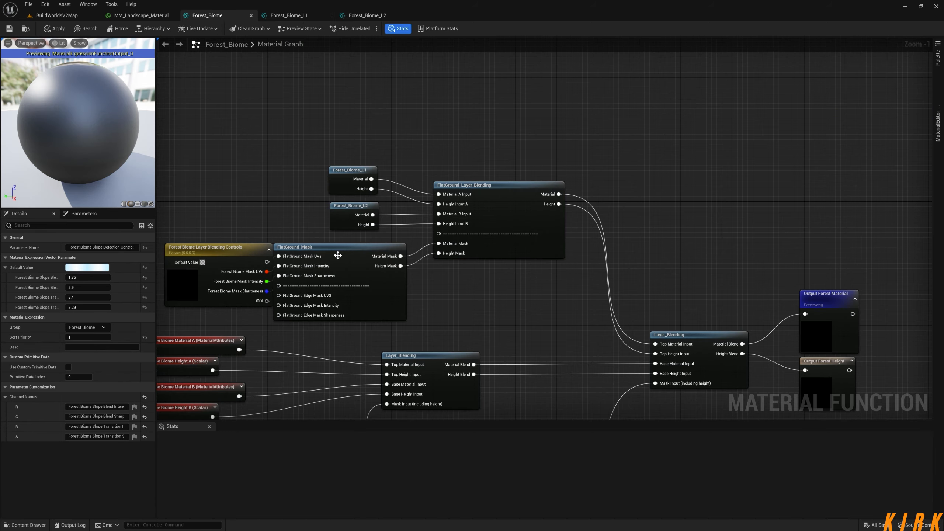
pyautogui.scroll(4, 345, 168)
pyautogui.moveTo(346, 169); pyautogui.dragTo(328, 211, button='right')
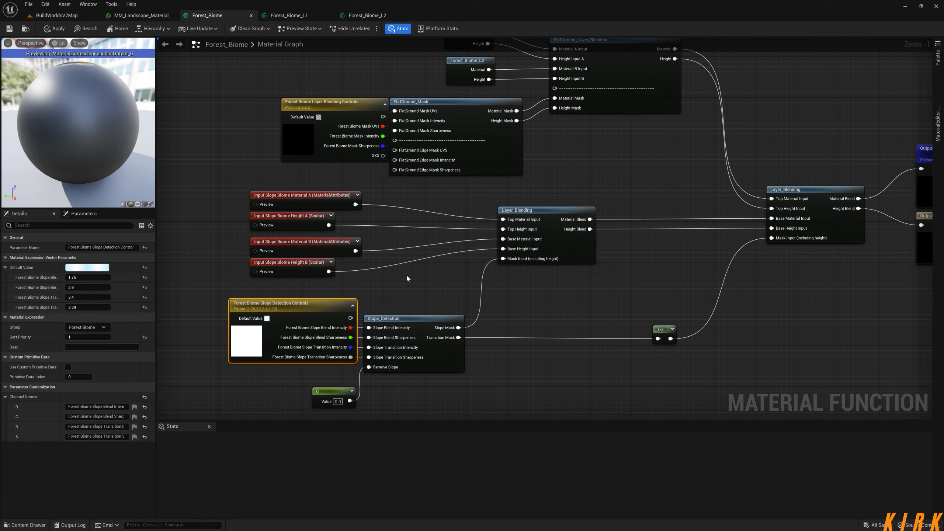
pyautogui.moveTo(395, 152); pyautogui.dragTo(437, 136, button='right')
pyautogui.moveTo(352, 282); pyautogui.dragTo(395, 263, button='right')
pyautogui.moveTo(328, 245); pyautogui.dragTo(412, 114, button='right')
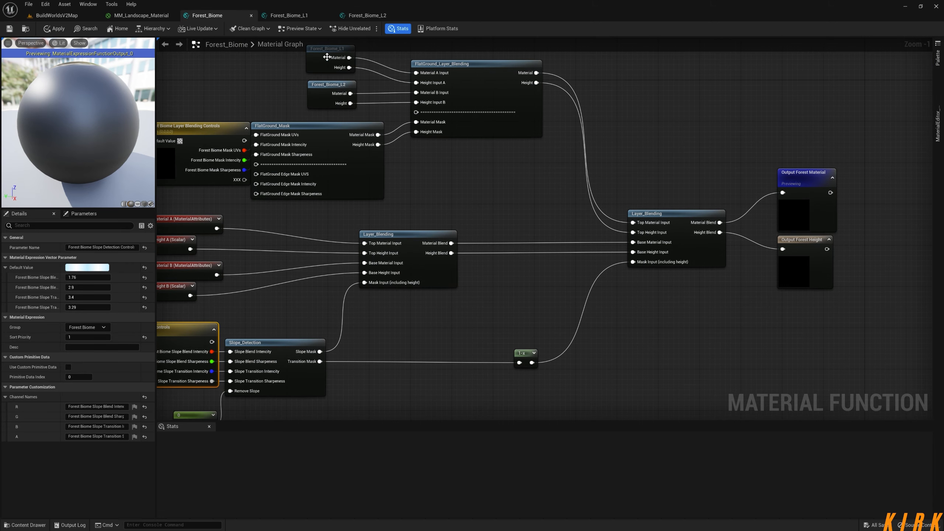
pyautogui.moveTo(474, 275); pyautogui.dragTo(473, 250, button='right')
pyautogui.moveTo(238, 156); pyautogui.dragTo(366, 188, button='right')
pyautogui.click(297, 128)
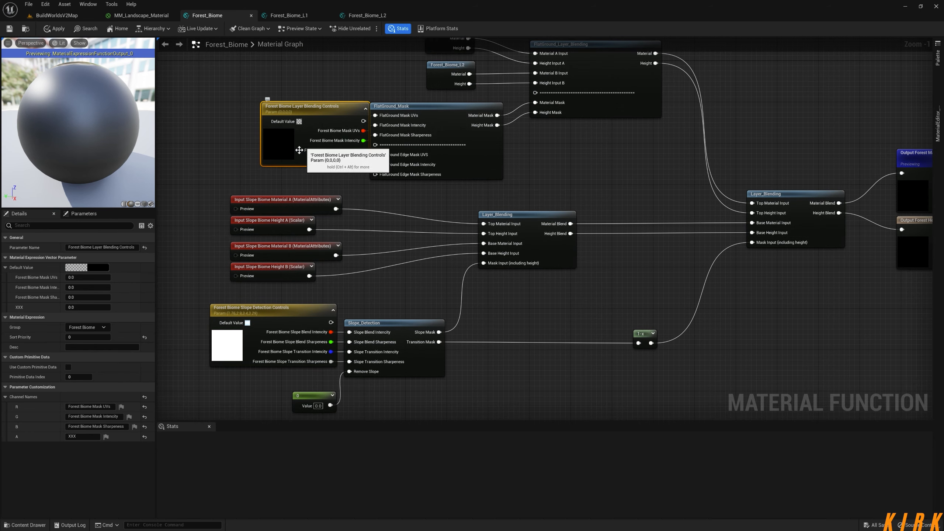
pyautogui.click(265, 324)
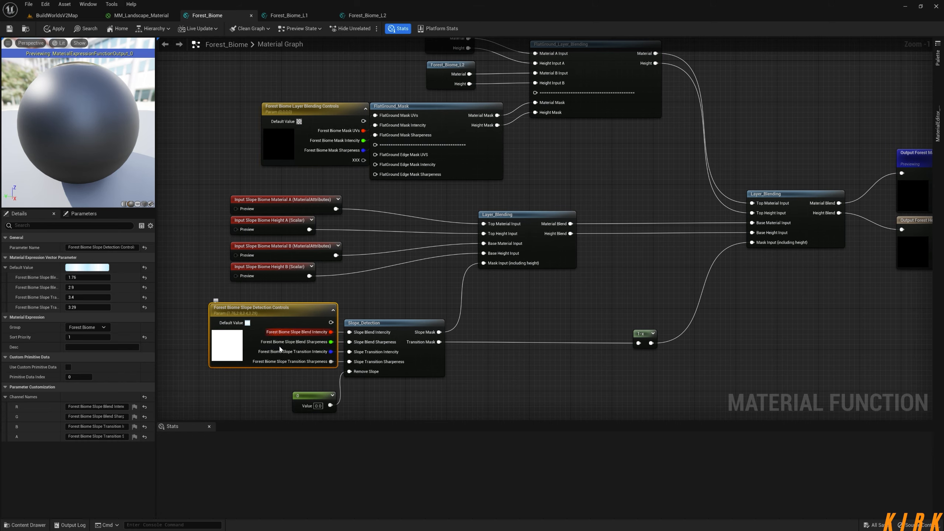
pyautogui.moveTo(387, 257); pyautogui.dragTo(366, 351, button='right')
pyautogui.click(297, 15)
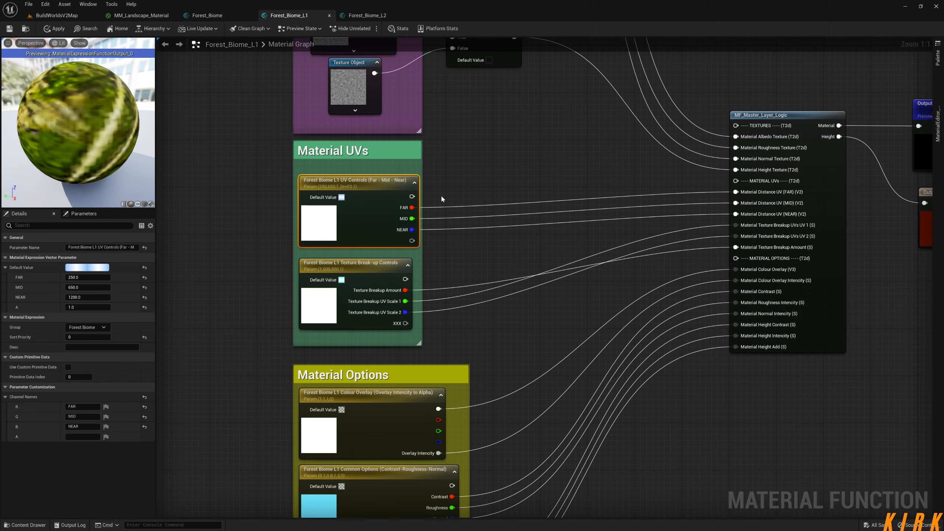
pyautogui.click(373, 16)
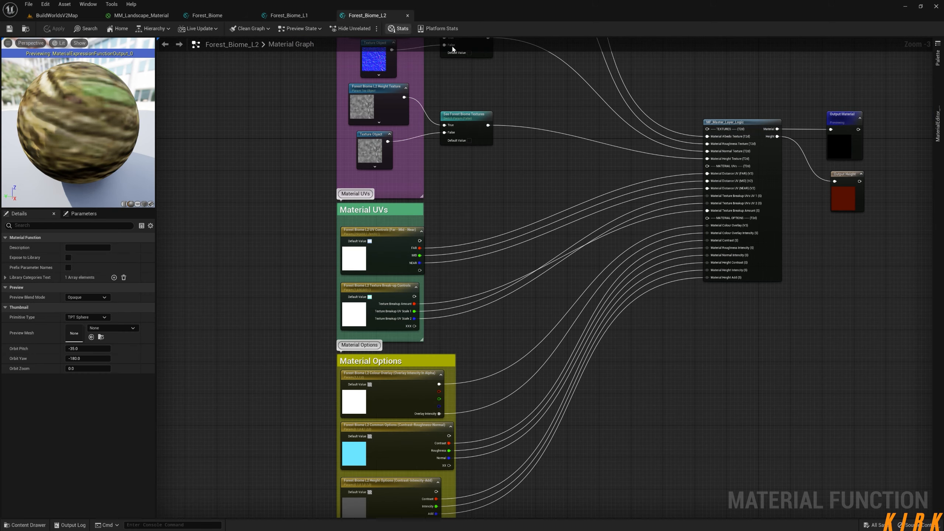
pyautogui.click(289, 15)
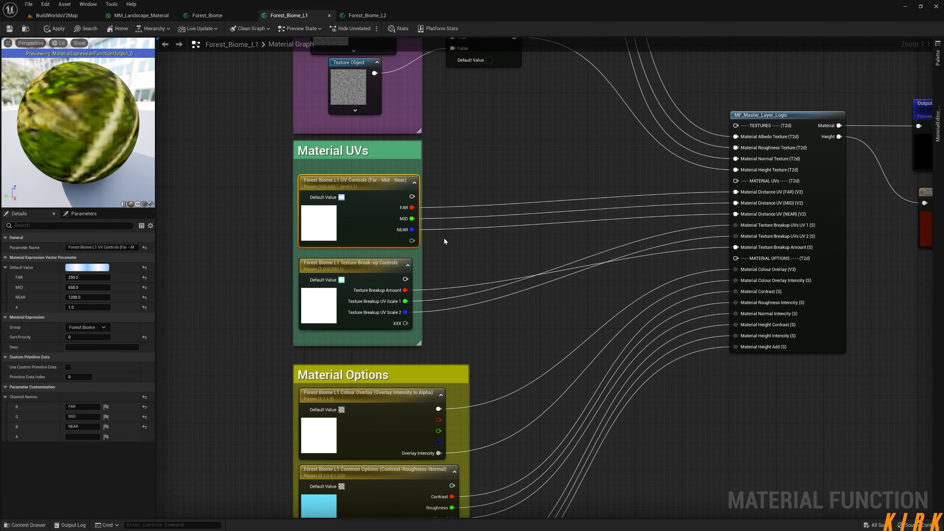
pyautogui.moveTo(462, 222); pyautogui.dragTo(458, 187, button='right')
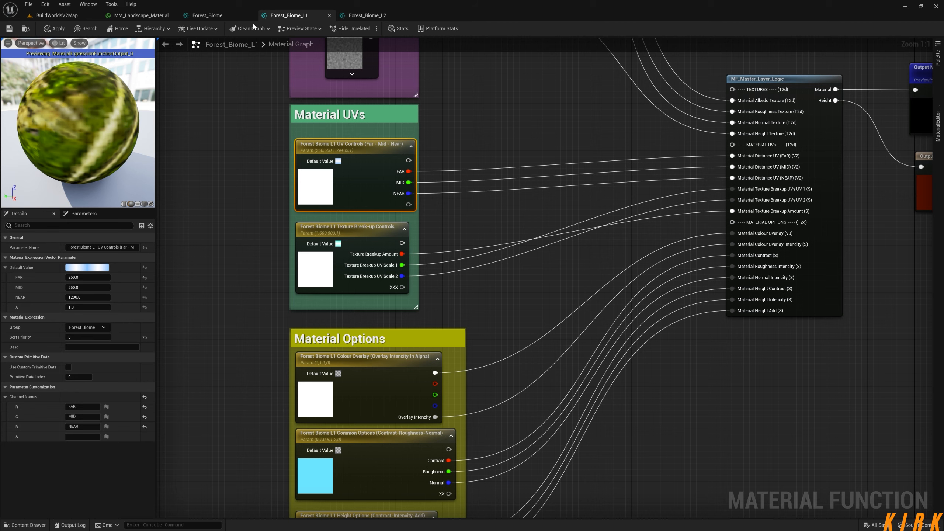
pyautogui.click(207, 15)
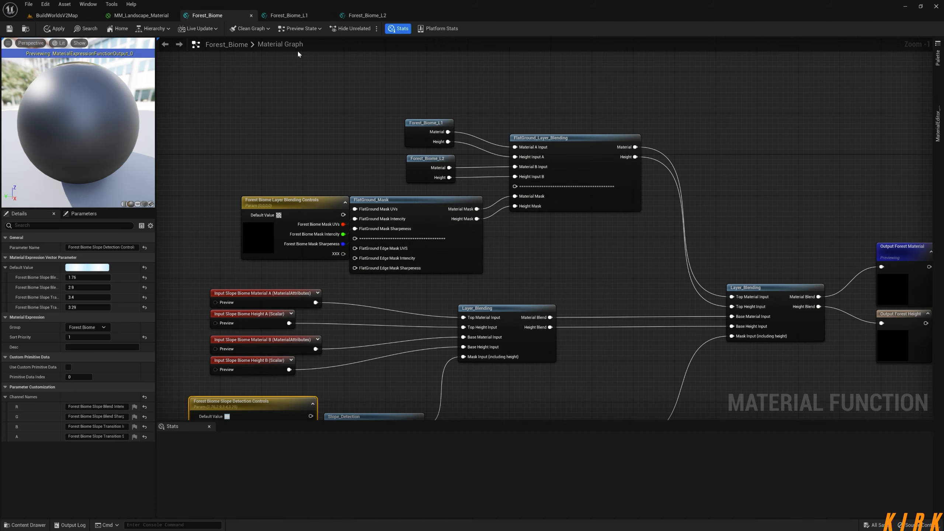
# - In Forest_Biome_L1, renumber the sort priorities of the UV Controls, Colour Overlay, Common Options and Height Options parameters, ending with 6 for Height Options
pyautogui.click(289, 15)
pyautogui.click(360, 240)
pyautogui.moveTo(348, 361); pyautogui.dragTo(342, 361)
pyautogui.moveTo(362, 441); pyautogui.dragTo(364, 267, button='right')
pyautogui.click(364, 268)
pyautogui.click(366, 358)
pyautogui.click(88, 337)
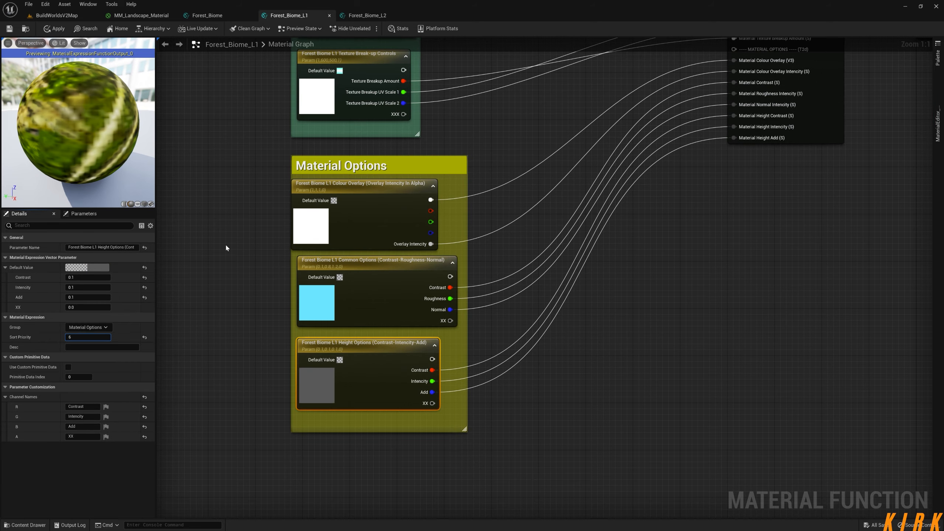
pyautogui.moveTo(225, 244); pyautogui.dragTo(239, 405, button='right')
# - In Forest_Biome_L2, renumber the sort priority of the UV Controls parameter and set that of Colour Overlay to 9
pyautogui.click(367, 15)
pyautogui.click(360, 234)
pyautogui.click(87, 337)
pyautogui.moveTo(347, 315); pyautogui.dragTo(343, 316)
pyautogui.click(82, 337)
pyautogui.write('9')
# - Renumber the sort priorities of the L2 Common Options and Height Options parameters so they follow on from Colour Overlay's 9
pyautogui.click(403, 358)
pyautogui.click(87, 338)
pyautogui.write('1')
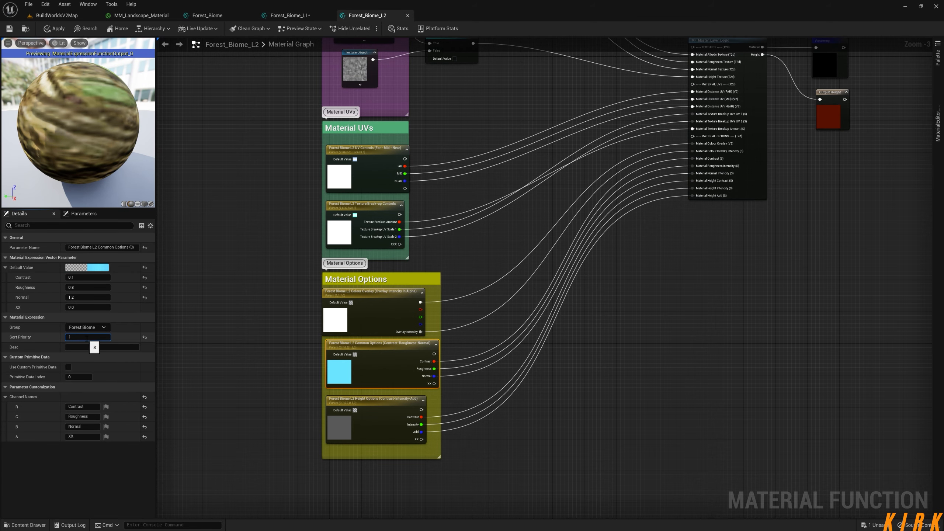
pyautogui.click(371, 414)
pyautogui.click(90, 338)
pyautogui.click(208, 260)
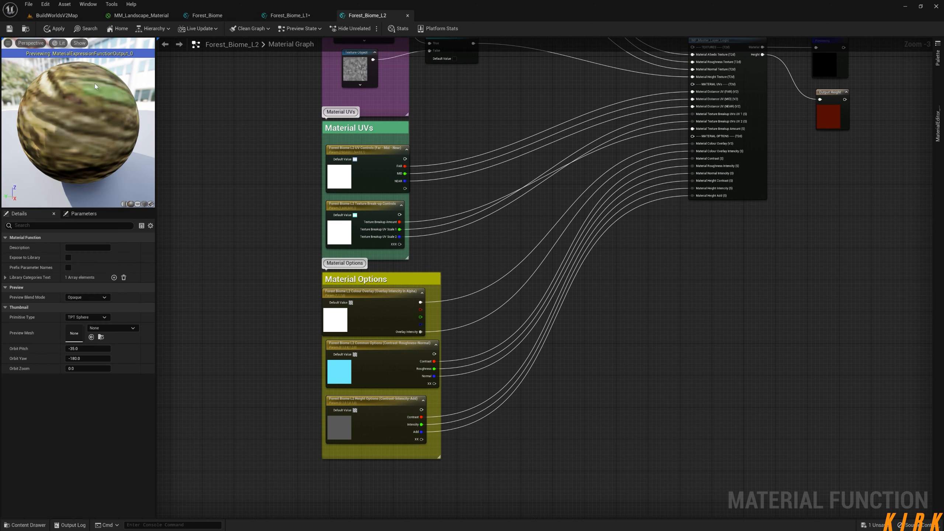
# - Apply the changes to Forest_Biome_L2, save Forest_Biome_L1, and close both material functions
pyautogui.click(56, 29)
pyautogui.click(408, 15)
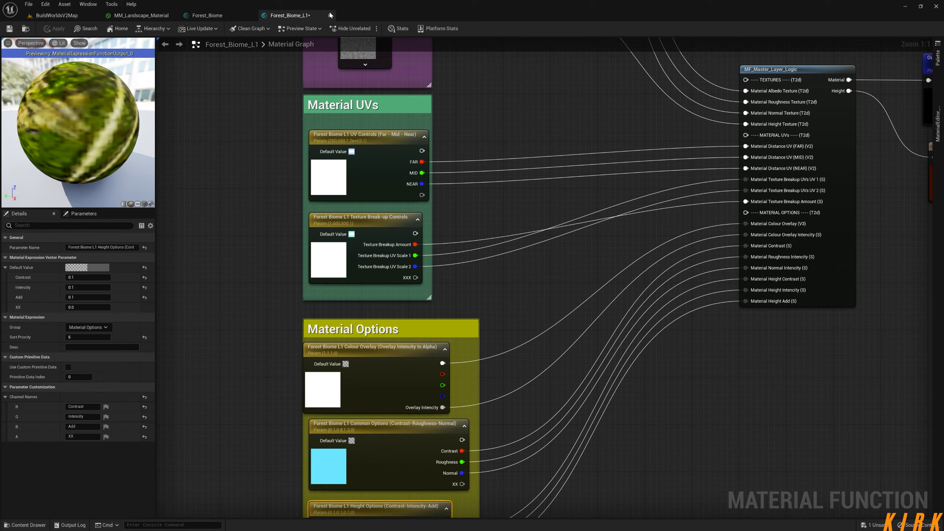
pyautogui.click(9, 29)
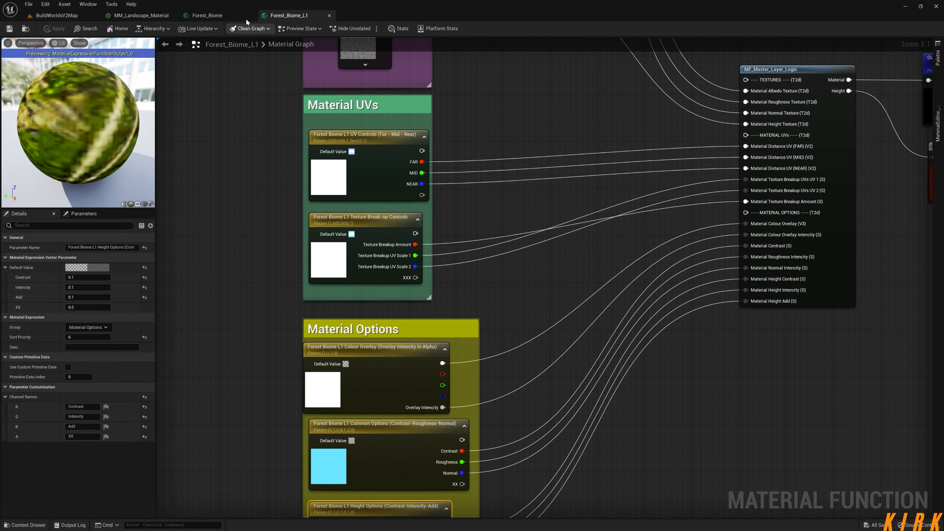
pyautogui.click(329, 16)
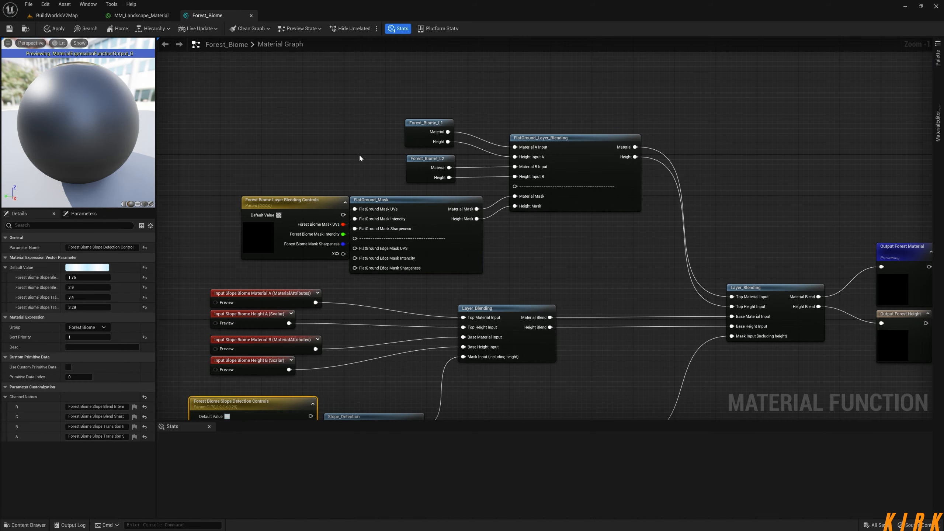
# - Look over the Forest_Biome graph, then apply and save the function
pyautogui.moveTo(360, 158); pyautogui.dragTo(333, 143, button='right')
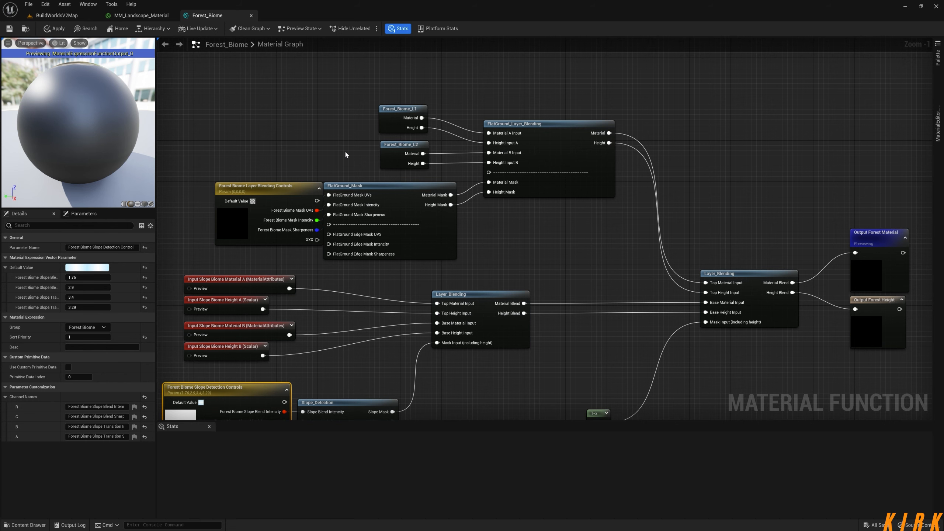
pyautogui.moveTo(628, 260); pyautogui.dragTo(692, 233, button='right')
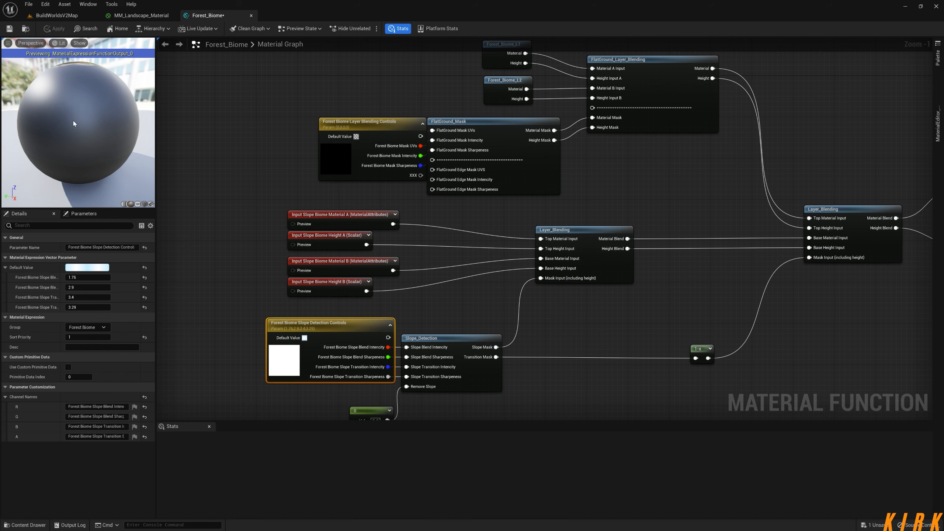
pyautogui.click(9, 30)
# - In MM_Landscape_Material, connect Forest_Biome's Forest Material and Forest Height outputs to the Layer Blend's Layer Forest Biome and Height Forest Biome inputs
pyautogui.click(141, 15)
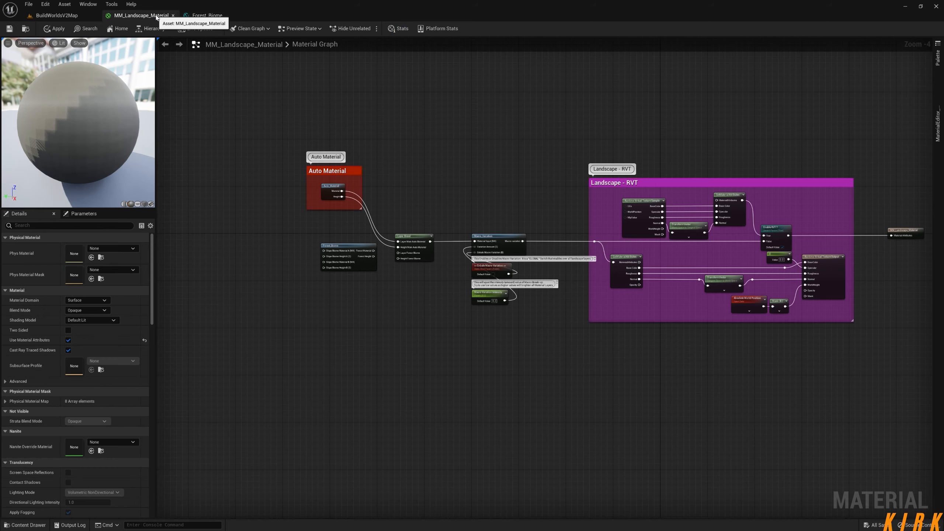
pyautogui.scroll(5, 297, 271)
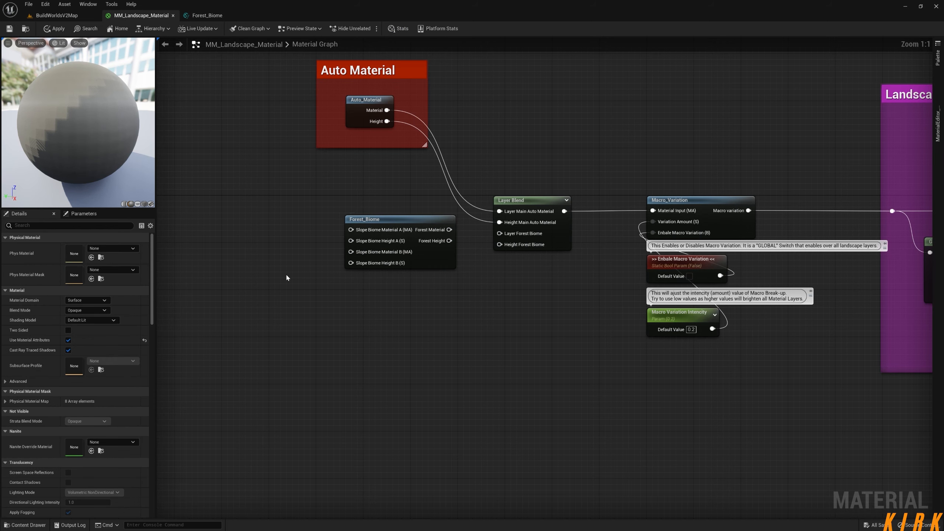
pyautogui.moveTo(405, 218); pyautogui.dragTo(502, 236)
pyautogui.moveTo(421, 245); pyautogui.dragTo(499, 244)
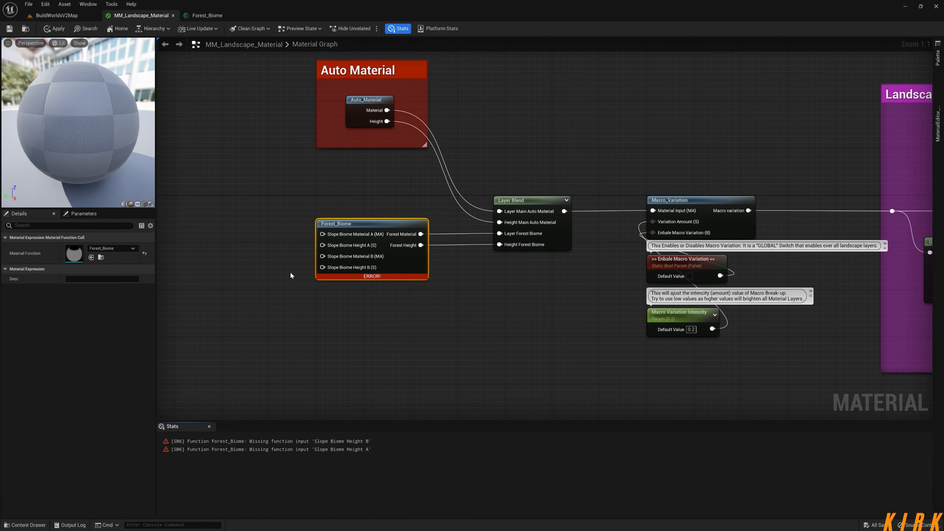
# - Open the Slope_Master material function from the 1_Slope_Master layer folder, examine its inputs and parameters, and close it
pyautogui.click(17, 525)
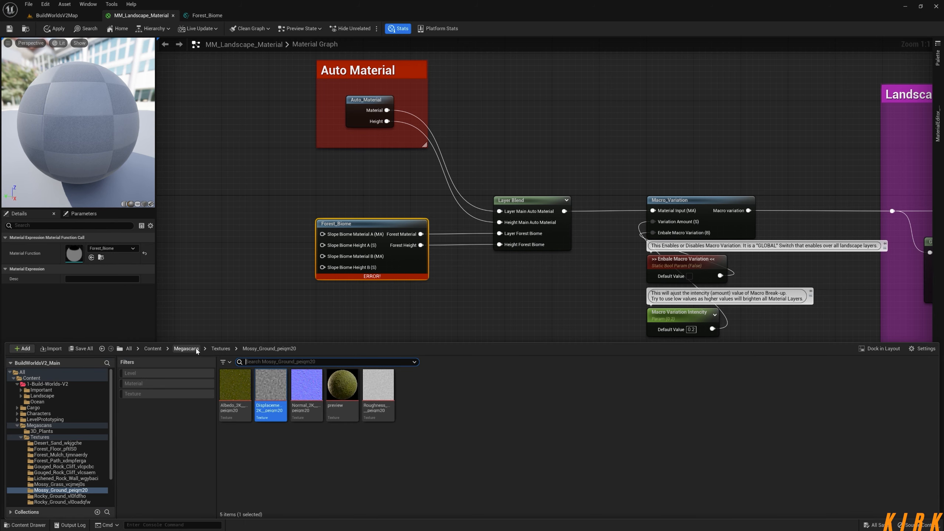
pyautogui.click(41, 396)
pyautogui.doubleClick(270, 387)
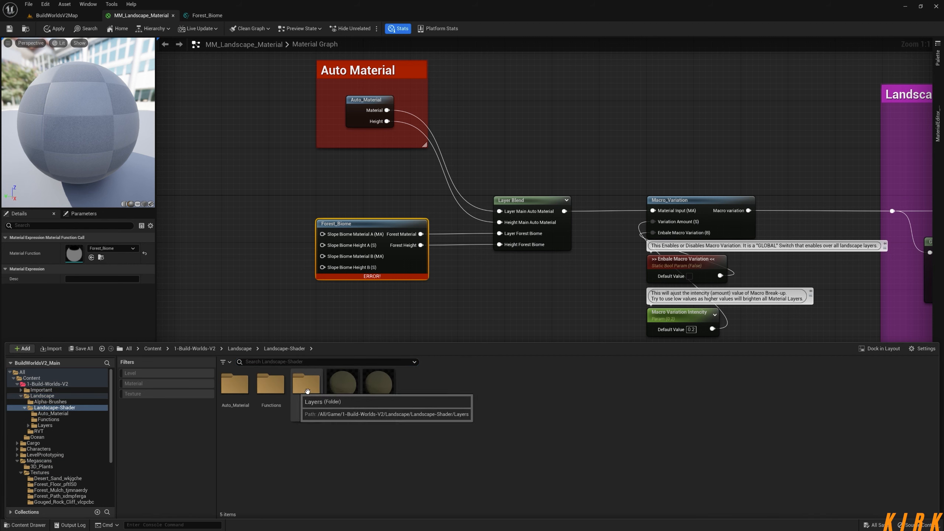
pyautogui.doubleClick(305, 385)
pyautogui.click(274, 389)
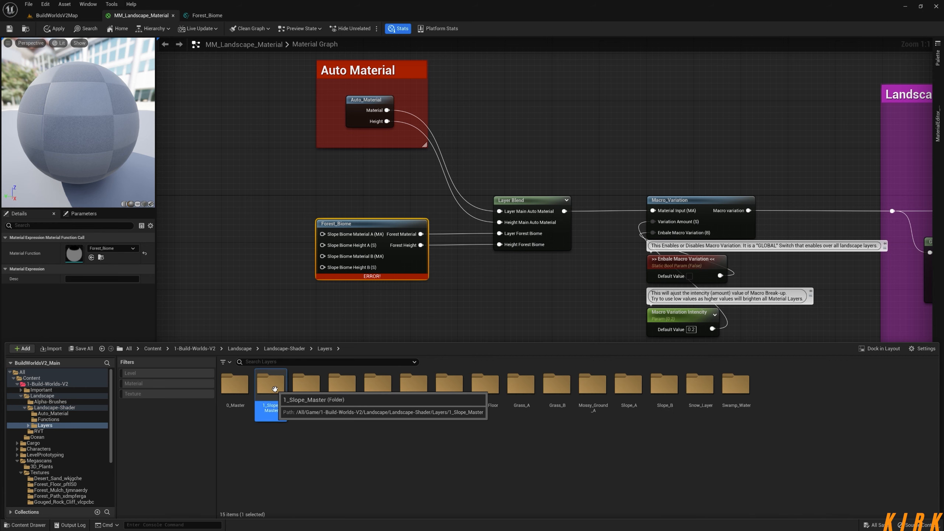
pyautogui.doubleClick(274, 388)
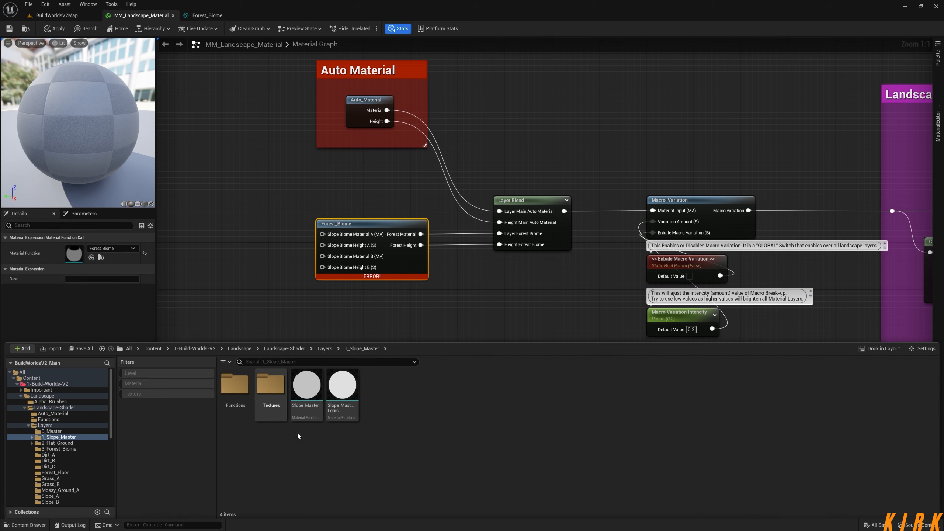
pyautogui.doubleClick(310, 393)
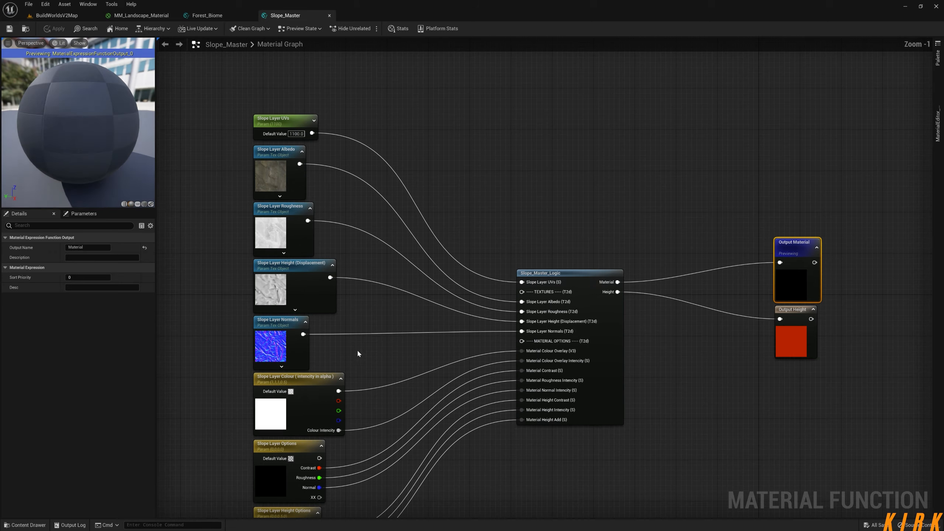
pyautogui.moveTo(400, 357); pyautogui.dragTo(420, 317, button='right')
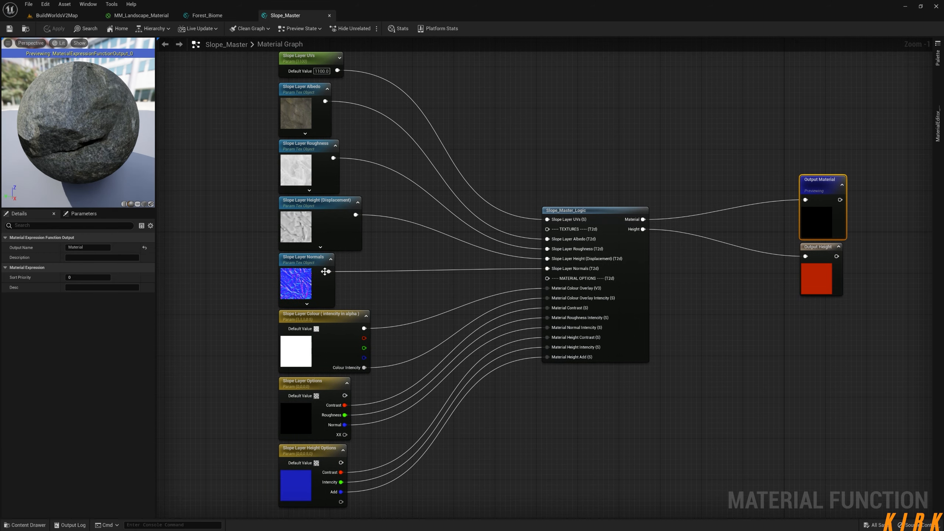
pyautogui.click(329, 17)
# - Open ML_Slope_A from the Slope_A layer folder, examine how its parameters feed Slope_Master_Logic, and close it
pyautogui.click(26, 525)
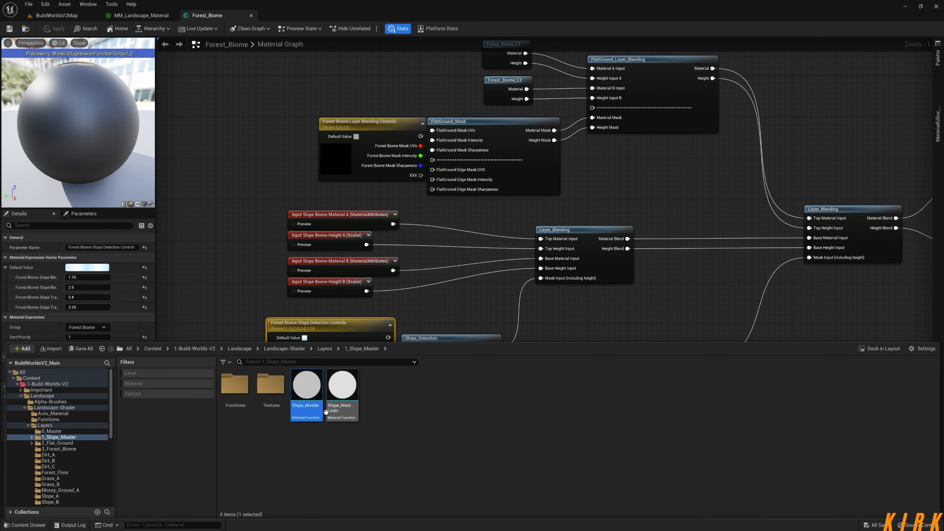
pyautogui.click(324, 348)
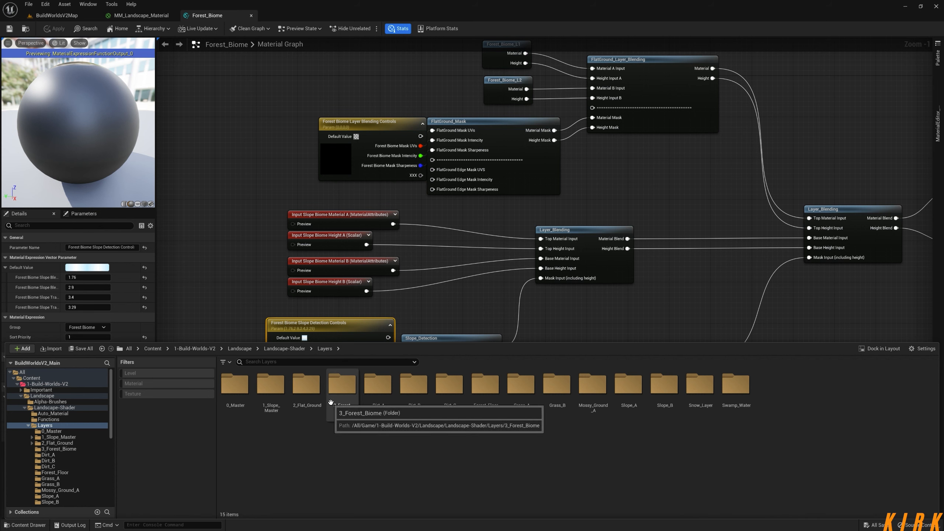
pyautogui.doubleClick(628, 384)
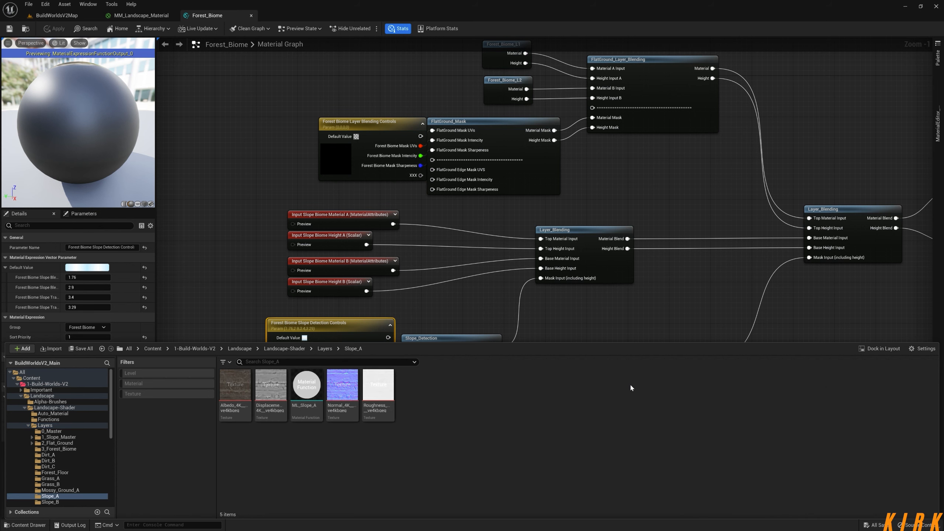
pyautogui.doubleClick(307, 387)
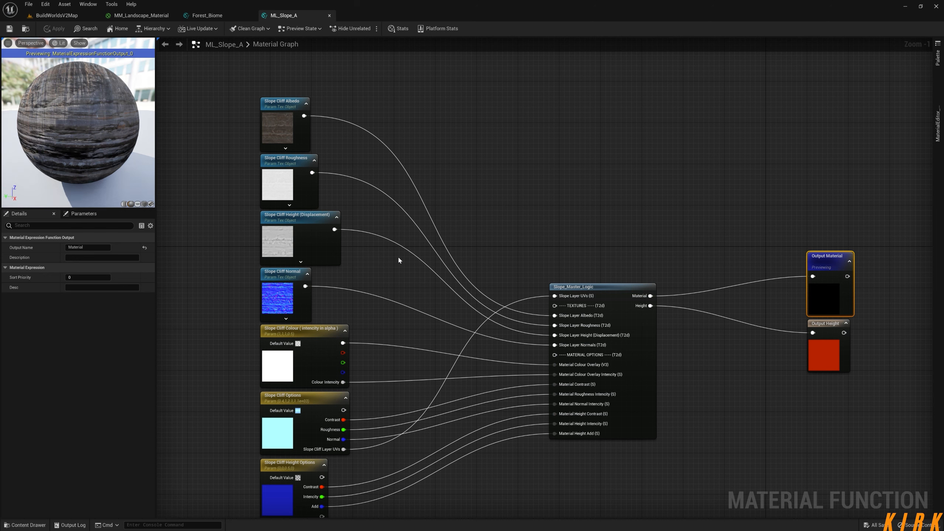
pyautogui.click(330, 16)
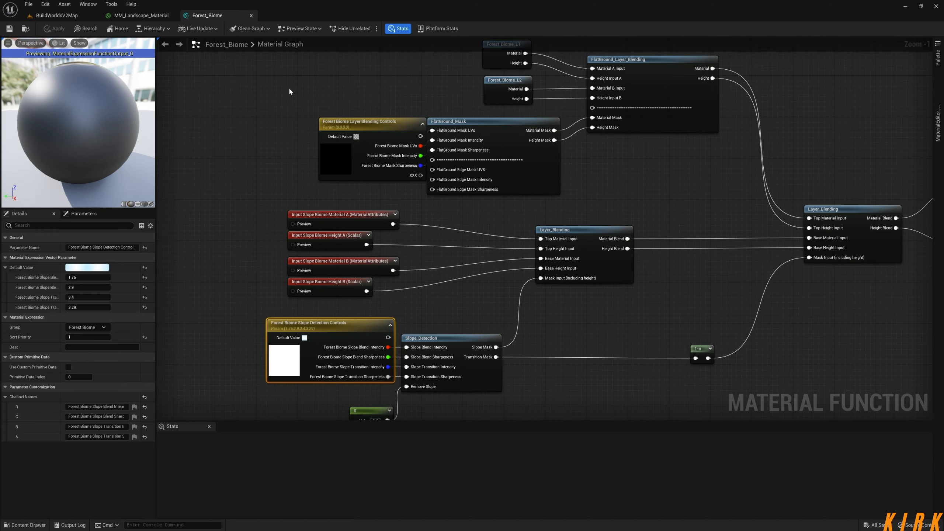
# - Create a new folder named 3_Biome_Slope inside the landscape shader's Layers folder
pyautogui.click(33, 525)
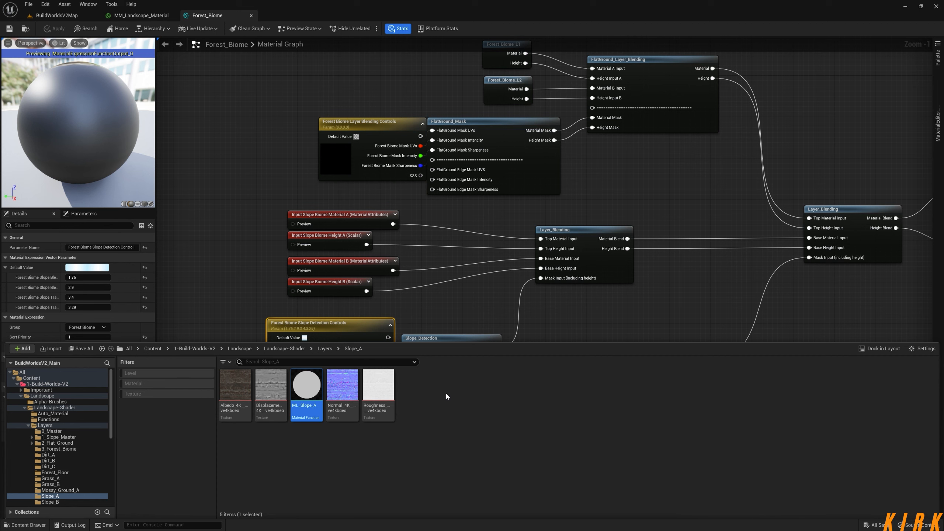
pyautogui.click(325, 348)
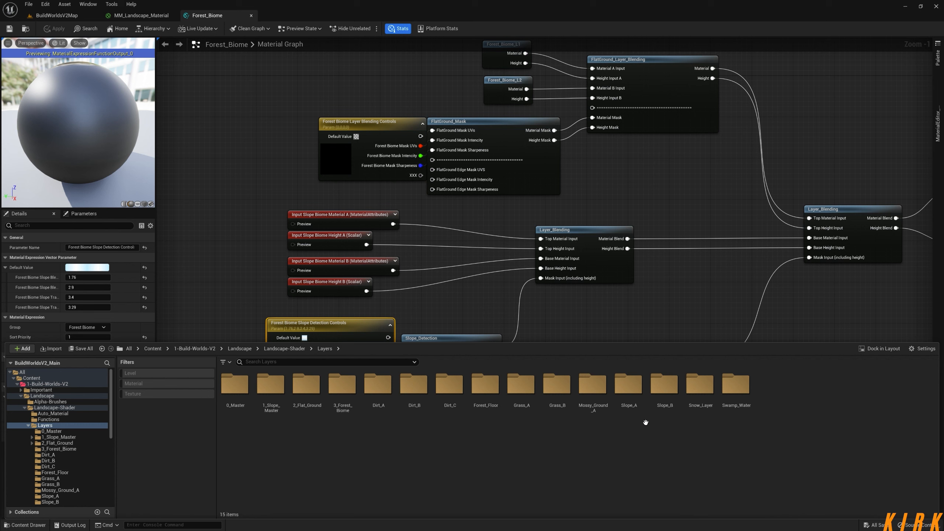
pyautogui.rightClick(783, 402)
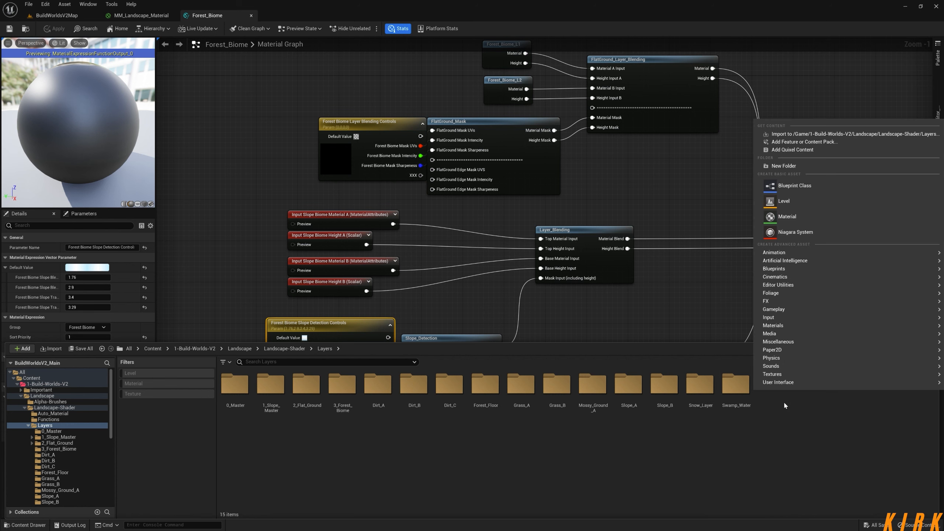
pyautogui.click(784, 166)
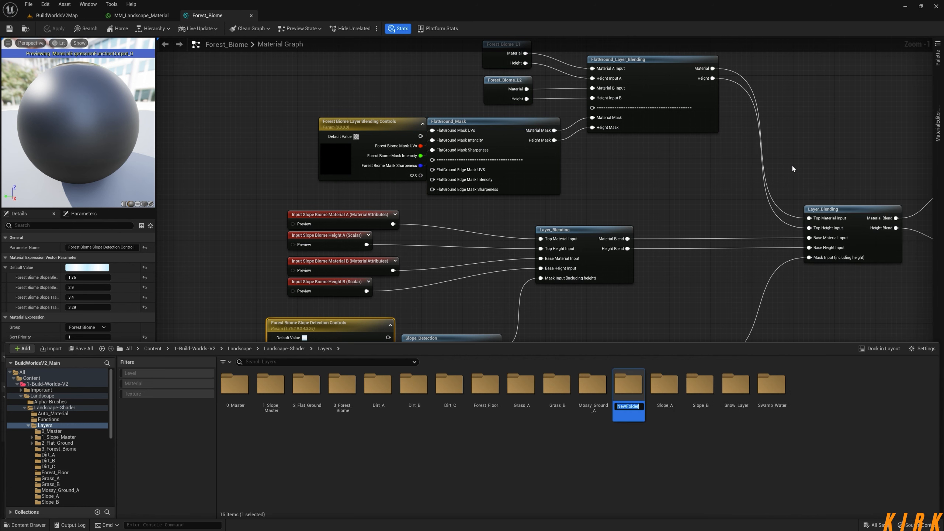
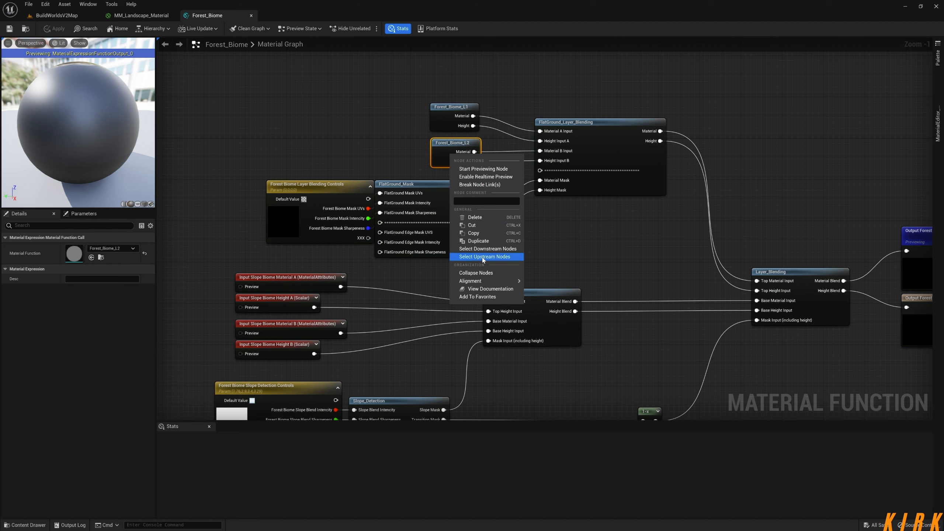
# - Check the contents of the 4_Forest_Biome folder, then examine the Forest_Biome_L2 function's graph and the Forest_Biome graph
pyautogui.moveTo(481, 283)
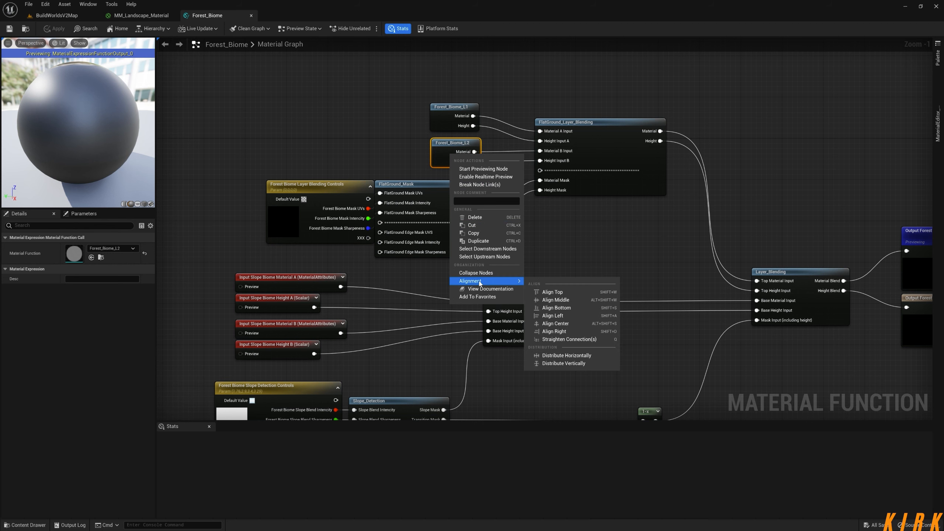
pyautogui.press('Escape')
pyautogui.click(409, 282)
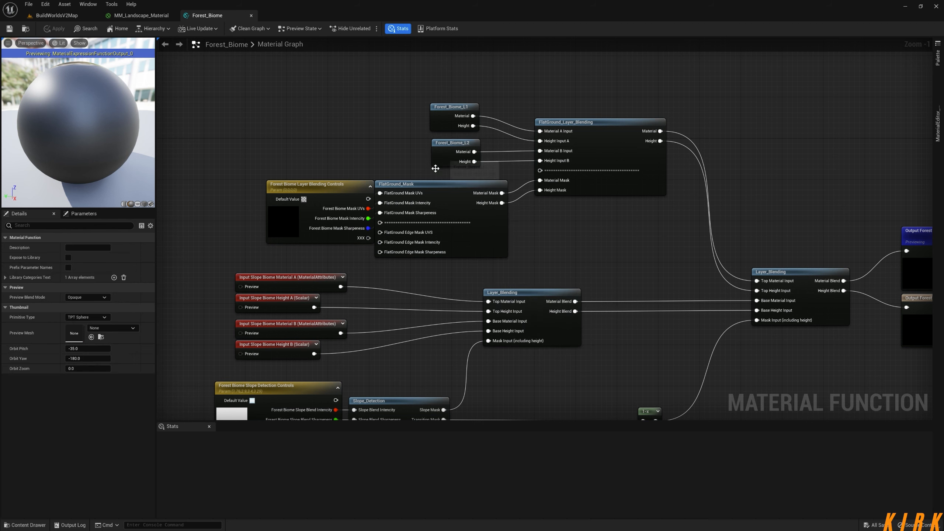
pyautogui.click(27, 525)
pyautogui.moveTo(270, 393)
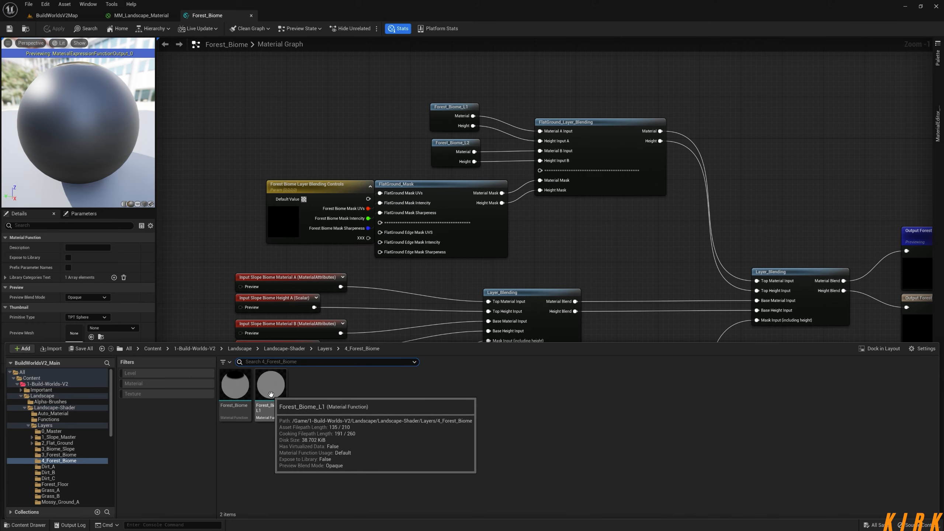
pyautogui.doubleClick(451, 145)
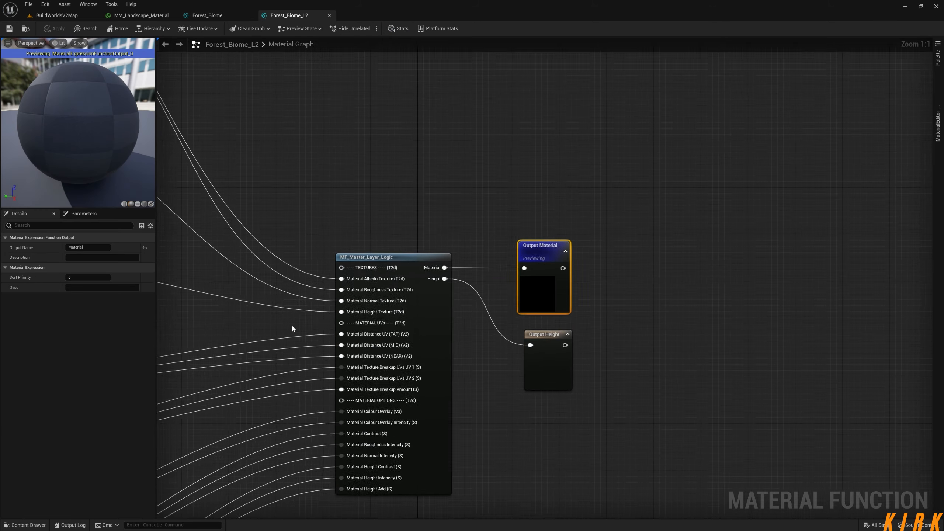
pyautogui.scroll(-2, 539, 316)
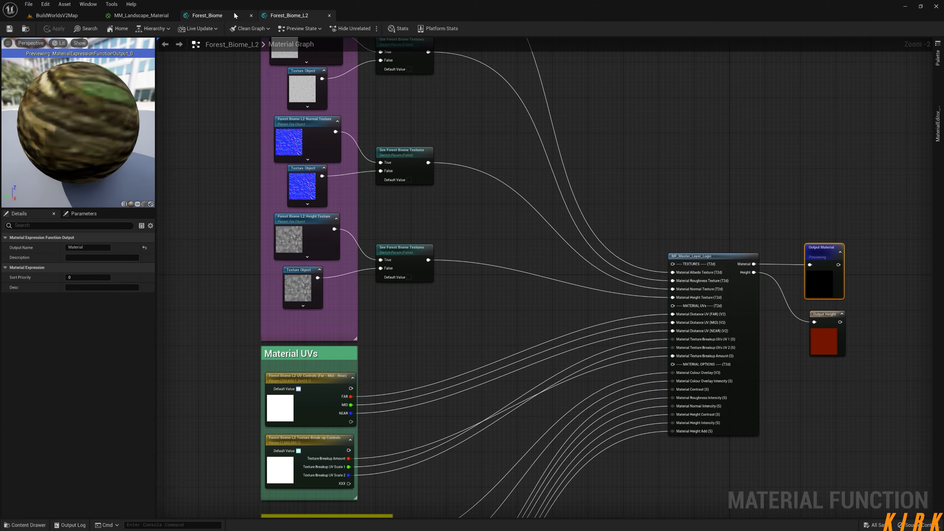
pyautogui.click(208, 15)
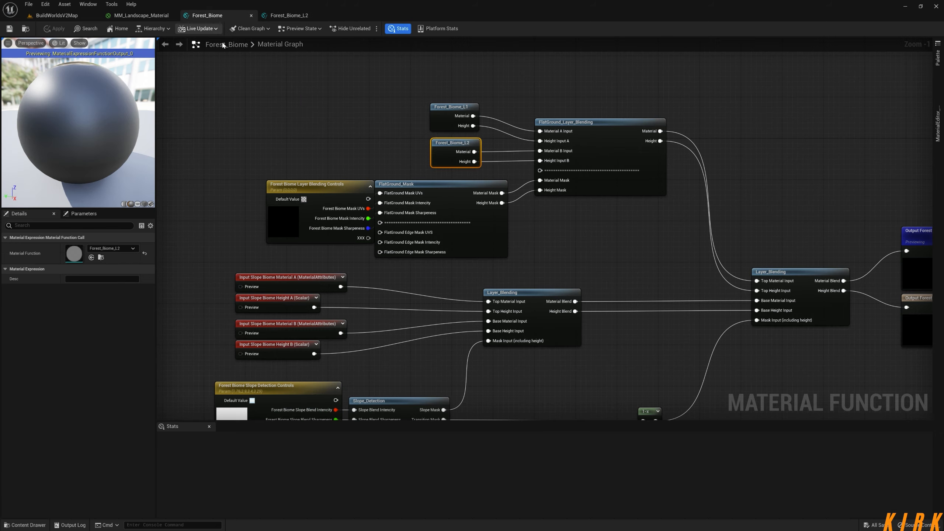
pyautogui.moveTo(381, 269); pyautogui.dragTo(415, 186, button='right')
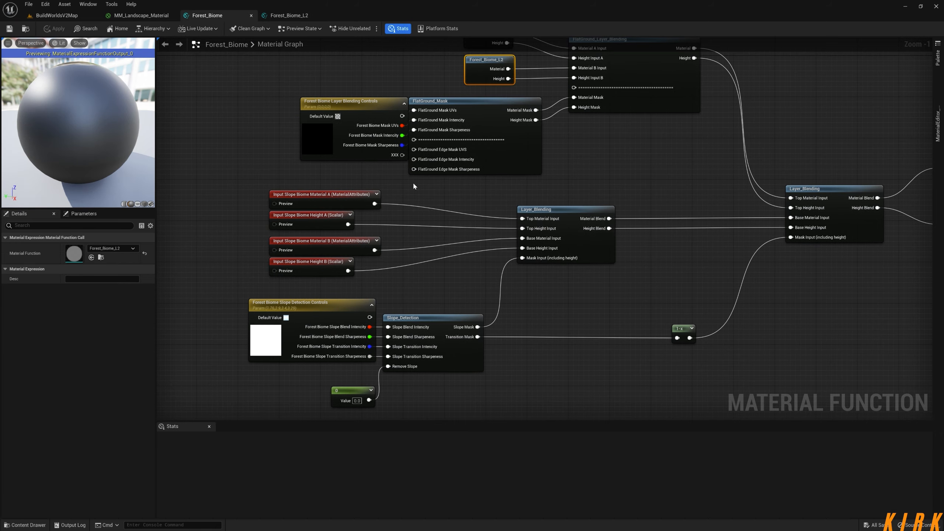
# - From MM_Landscape_Material, paste a copy of the ML_Slope_A function into the 3_Biome_Slope folder
pyautogui.click(148, 15)
pyautogui.click(26, 526)
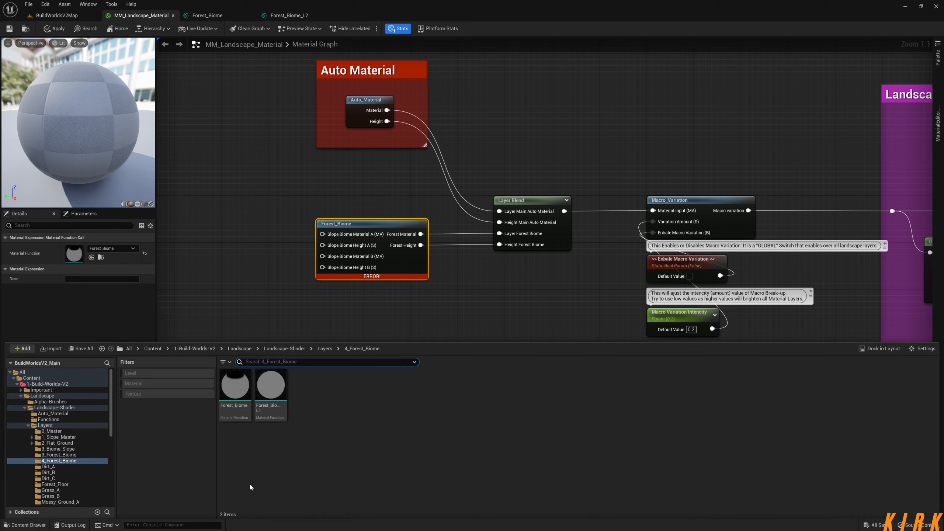
pyautogui.click(325, 349)
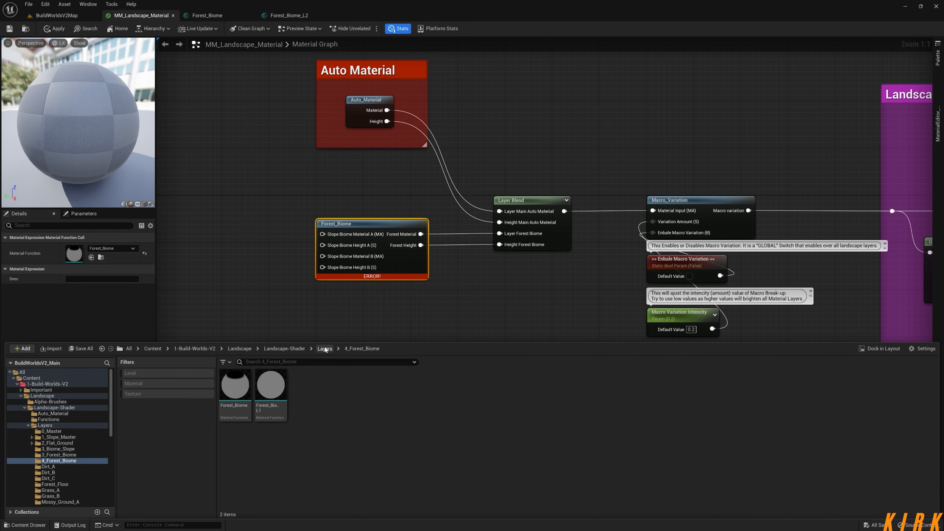
pyautogui.doubleClick(339, 385)
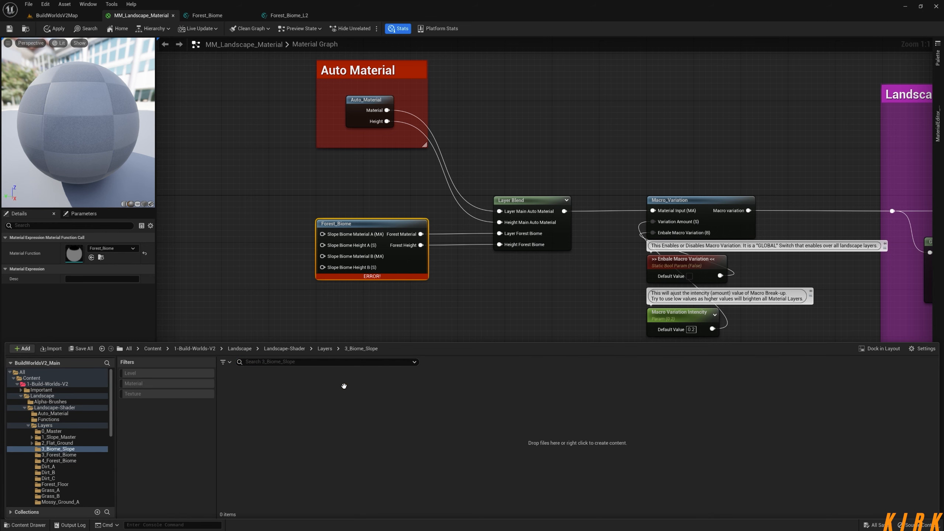
pyautogui.rightClick(288, 396)
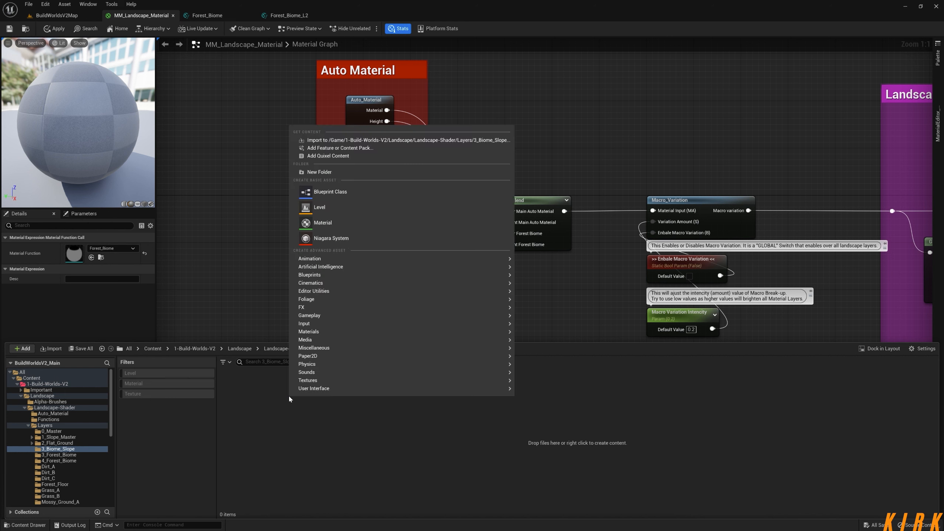
pyautogui.click(325, 406)
pyautogui.hotkey('ctrl', 'v')
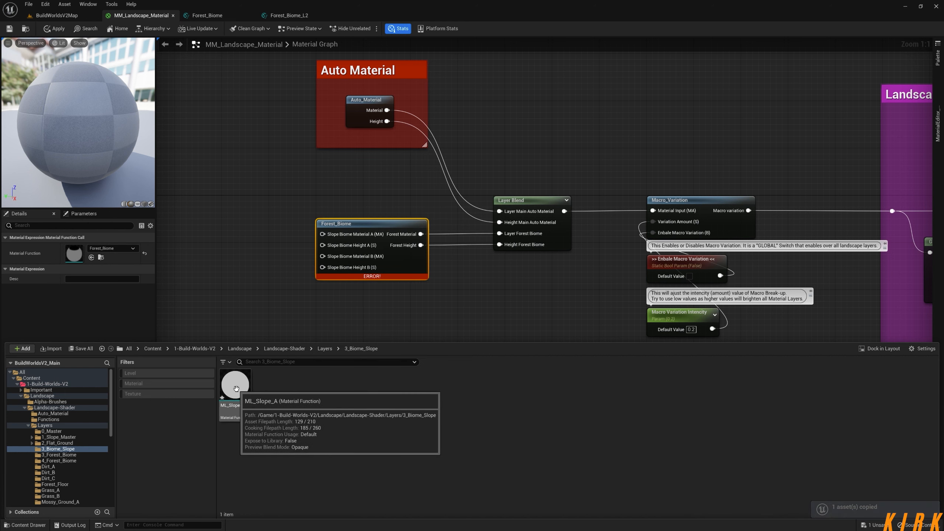
# - Rename the ML_Slope_A copy in 3_Biome_Slope as Biome_Slope_A
pyautogui.click(247, 411)
pyautogui.press('F2')
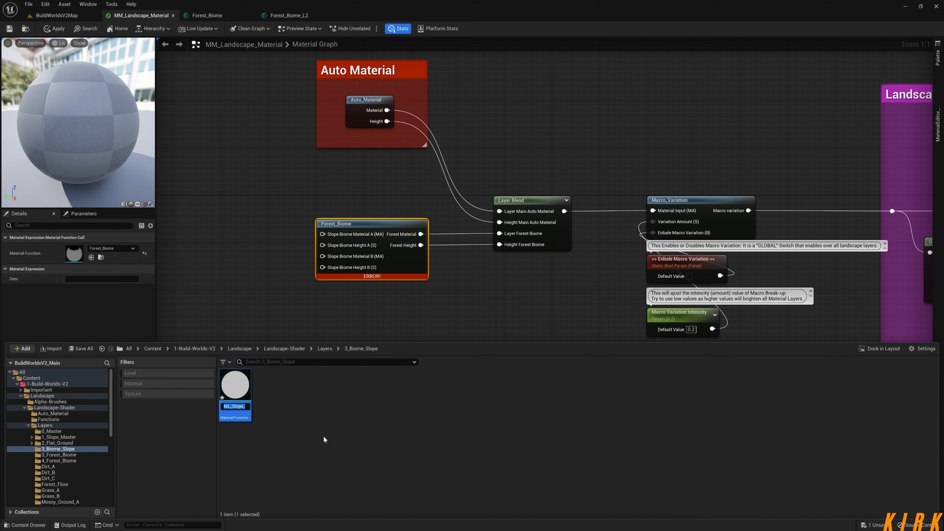
pyautogui.write('Biome')
pyautogui.write('_Slope')
pyautogui.write('_')
pyautogui.write('A')
pyautogui.press('Return')
# - Duplicate Biome_Slope_A in the same folder and name the duplicate Biome_Slope_B
pyautogui.hotkey('ctrl', 'd')
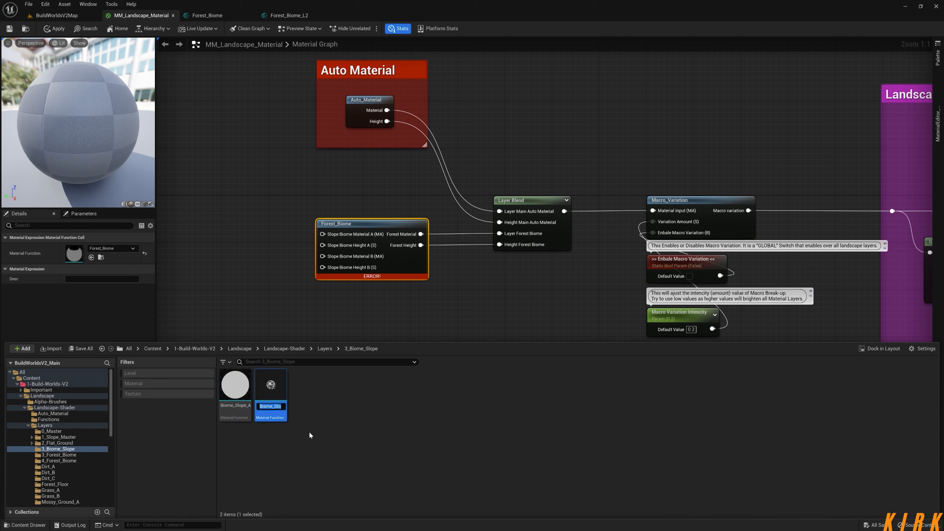
pyautogui.press('Return')
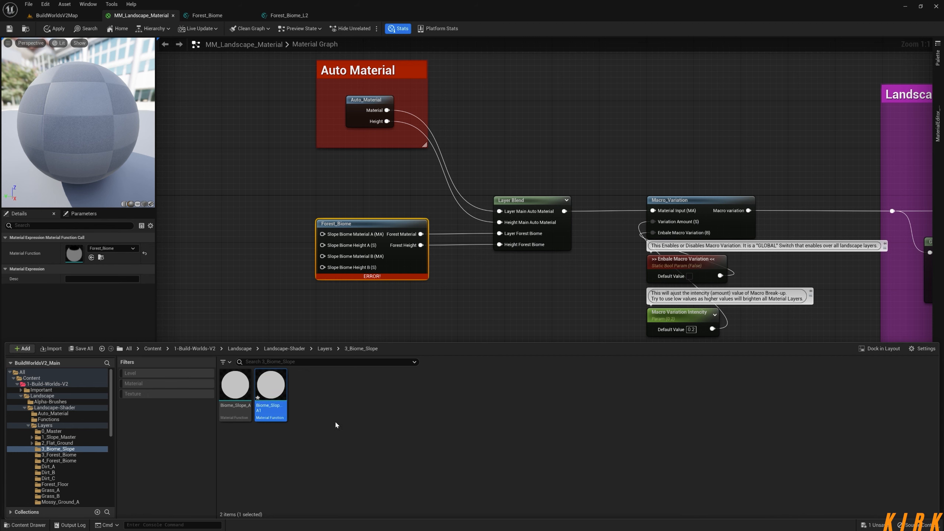
pyautogui.press('F2')
pyautogui.press('End')
pyautogui.press('BackSpace')
pyautogui.press('BackSpace')
pyautogui.write('B')
pyautogui.press('Return')
# - Add the Biome_Slope_A and Biome_Slope_B functions to the MM_Landscape_Material graph, stacked just before the Forest_Biome node's inputs
pyautogui.click(235, 388)
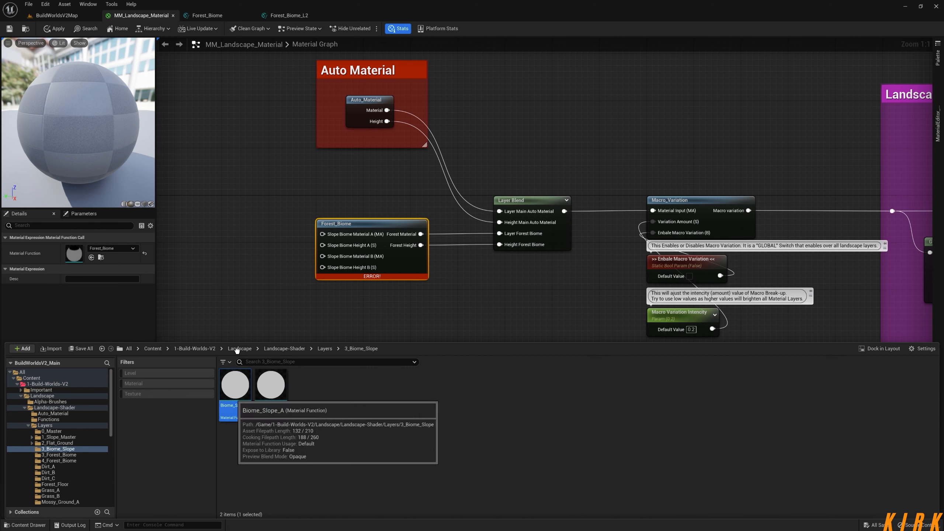
pyautogui.moveTo(237, 350); pyautogui.dragTo(222, 211)
pyautogui.click(28, 524)
pyautogui.moveTo(271, 387); pyautogui.dragTo(226, 253)
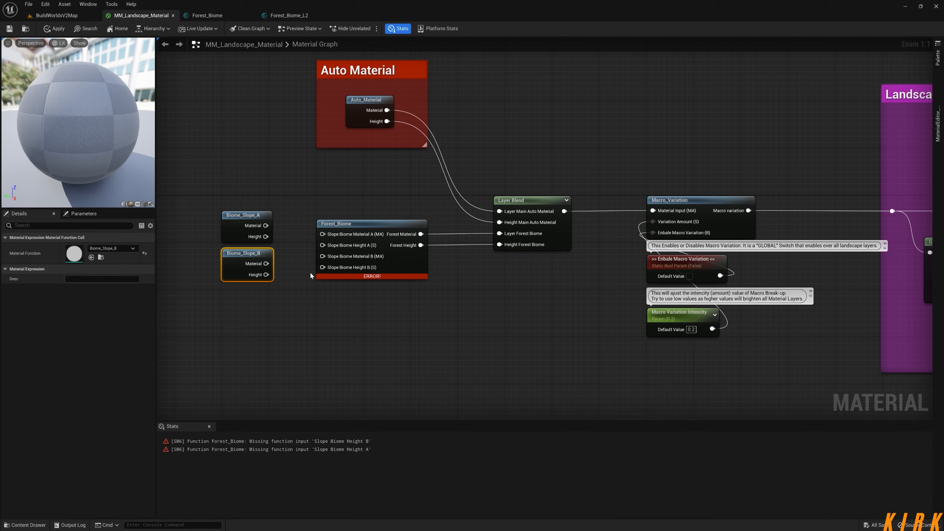
# - Open Biome_Slope_A and Biome_Slope_B and compare their texture and parameter setup with Forest_Biome_L2
pyautogui.click(232, 228)
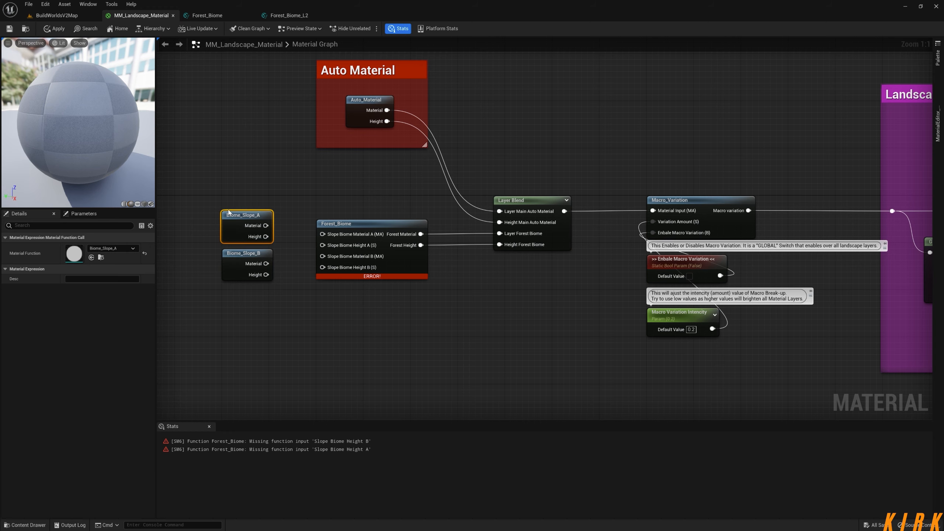
pyautogui.doubleClick(232, 230)
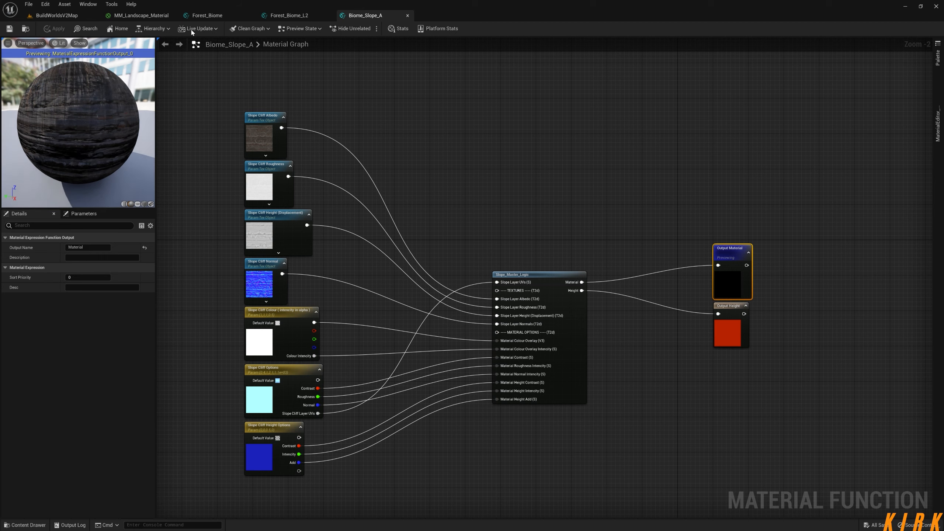
pyautogui.click(27, 525)
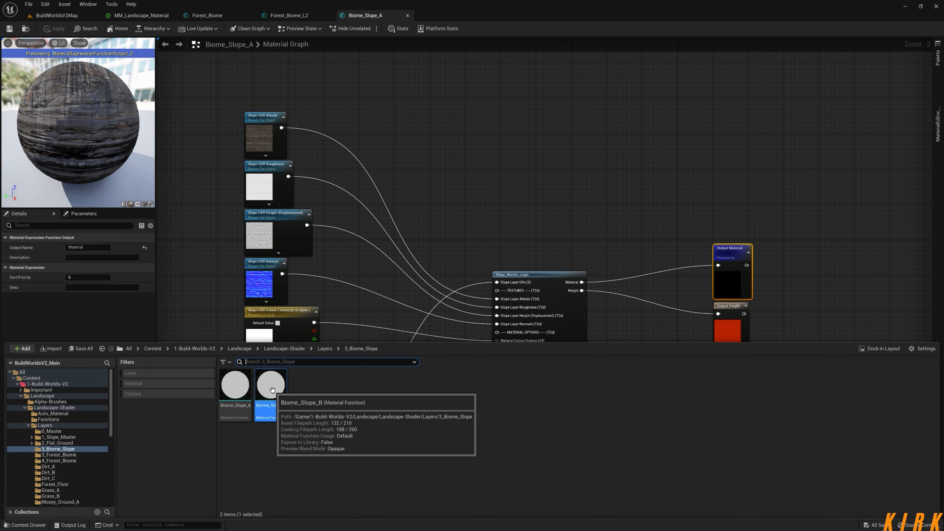
pyautogui.doubleClick(270, 387)
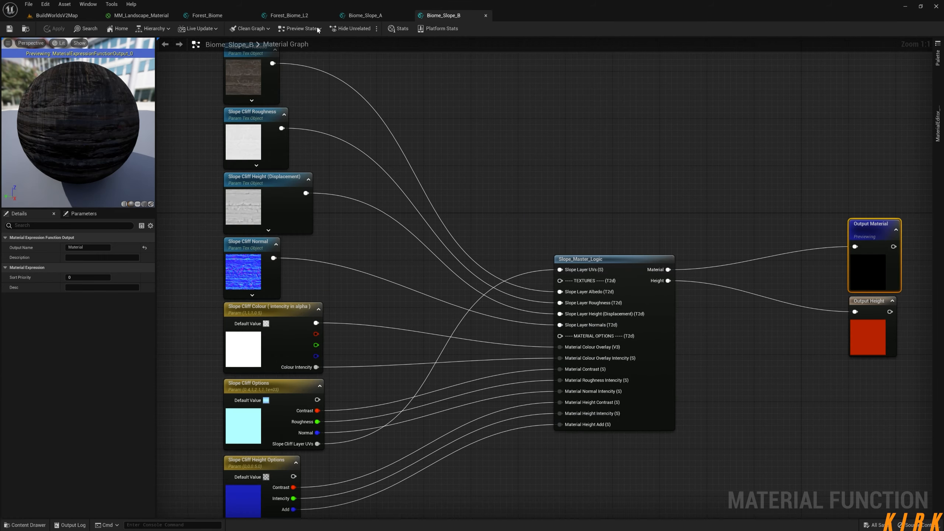
pyautogui.click(315, 16)
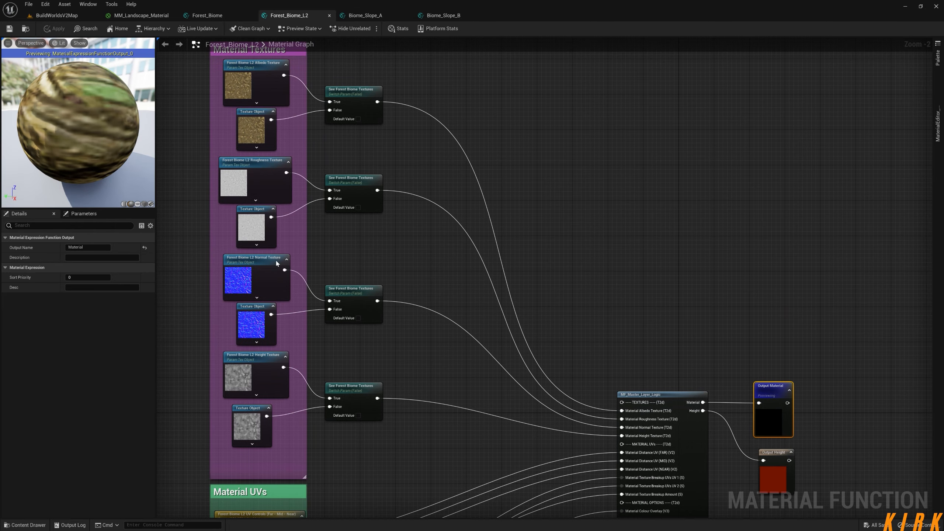
pyautogui.moveTo(426, 307)
pyautogui.mouseDown(button='right')
pyautogui.moveTo(489, 145)
pyautogui.moveTo(442, 309)
pyautogui.mouseUp(button='right')
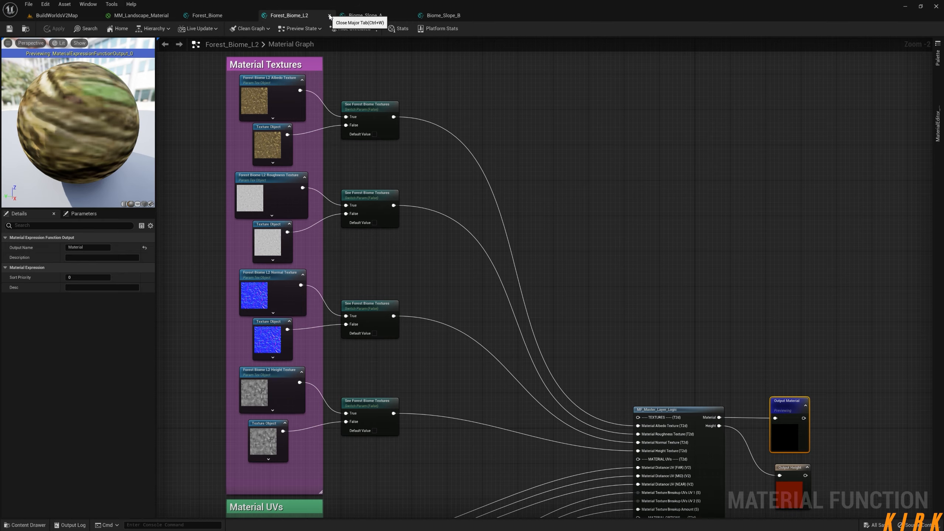
pyautogui.moveTo(524, 327); pyautogui.dragTo(525, 300, button='right')
pyautogui.scroll(-1, 525, 300)
pyautogui.moveTo(457, 331); pyautogui.dragTo(437, 316, button='right')
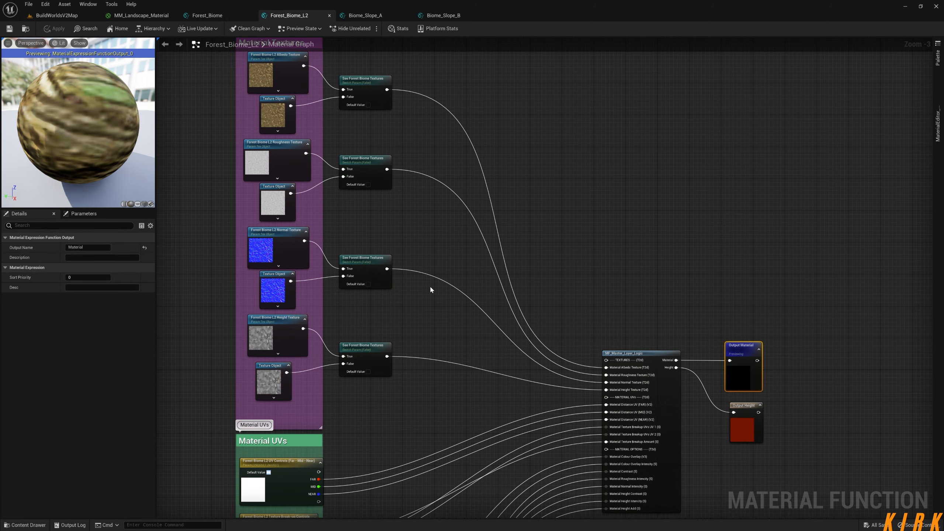
# - Close the Forest_Biome_L2, Biome_Slope_B and Biome_Slope_A function editors
pyautogui.click(329, 15)
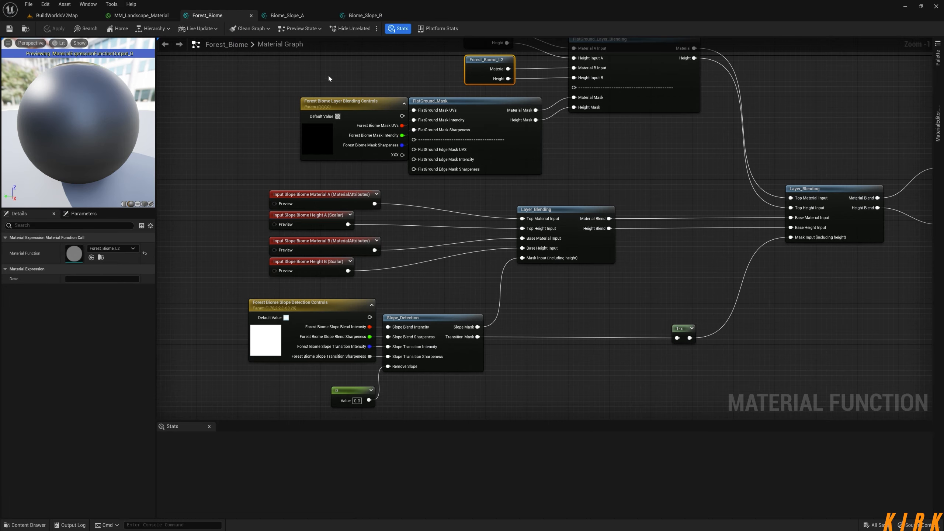
pyautogui.click(310, 19)
pyautogui.moveTo(371, 231); pyautogui.dragTo(415, 251, button='right')
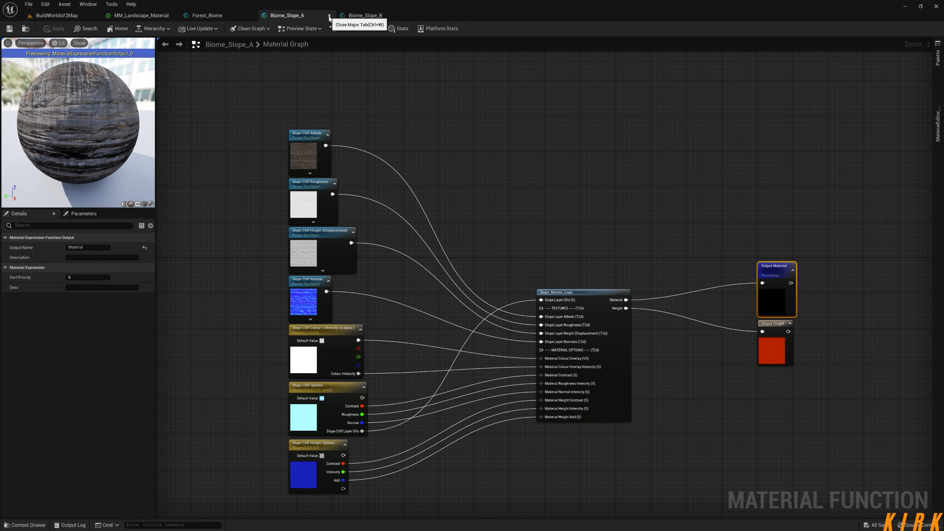
pyautogui.click(360, 15)
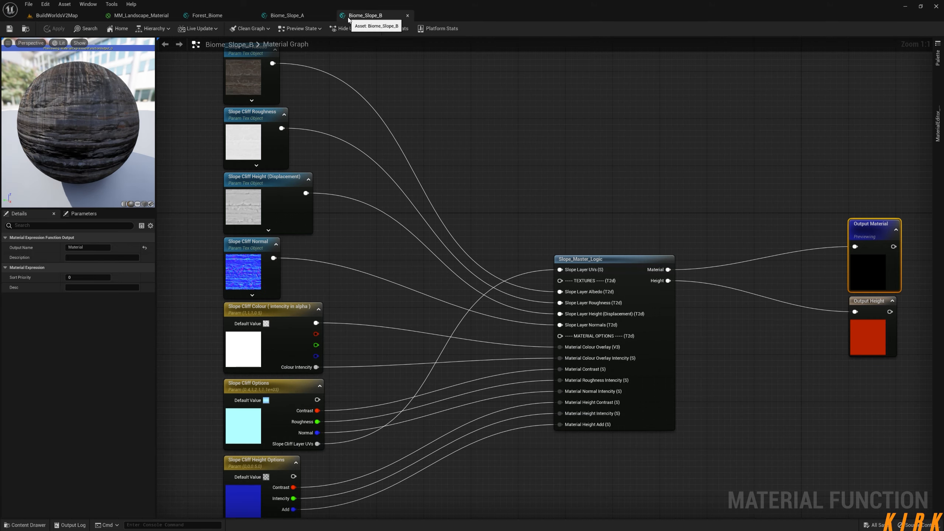
pyautogui.click(407, 15)
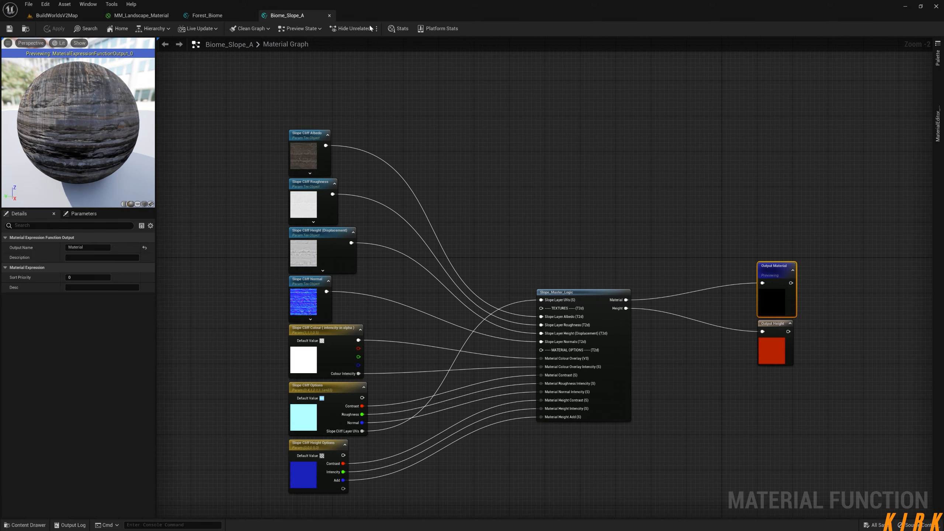
pyautogui.click(329, 15)
pyautogui.moveTo(506, 212); pyautogui.dragTo(494, 262, button='right')
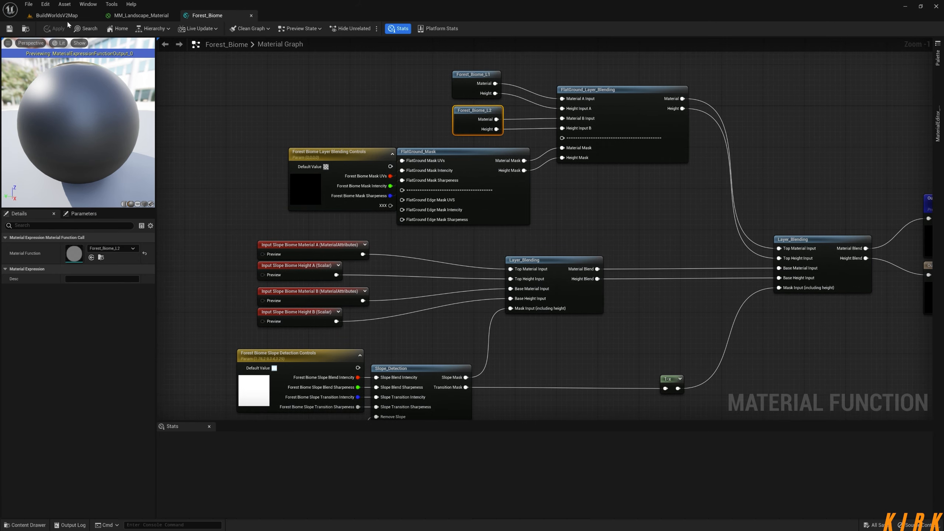
# - Delete the Biome_Slope_A and Biome_Slope_B nodes from the MM_Landscape_Material graph
pyautogui.click(141, 16)
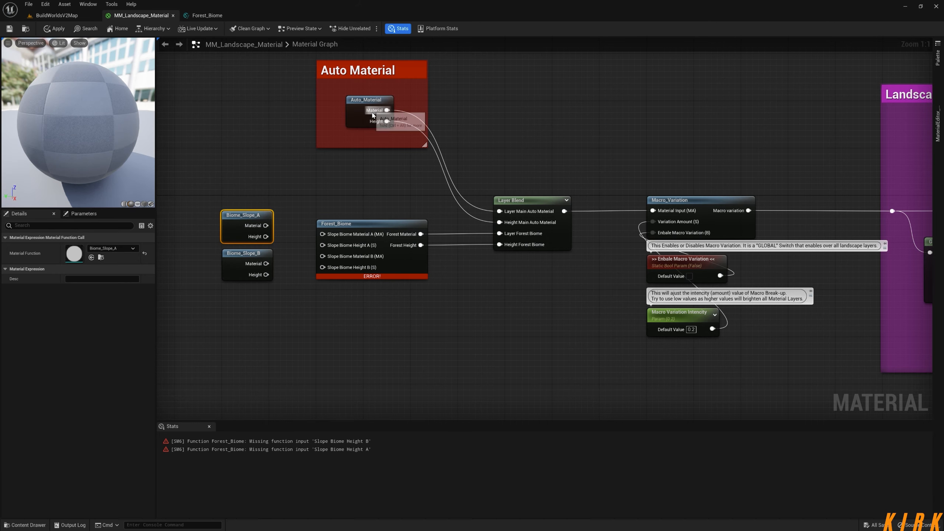
pyautogui.moveTo(281, 308); pyautogui.dragTo(335, 291, button='right')
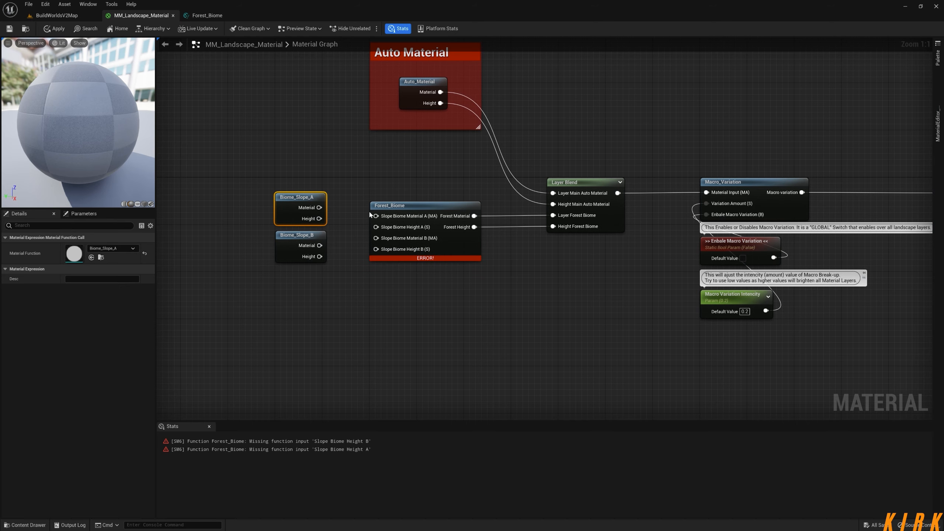
pyautogui.moveTo(351, 179); pyautogui.dragTo(331, 234, button='right')
pyautogui.moveTo(326, 223); pyautogui.dragTo(224, 337)
pyautogui.press('Delete')
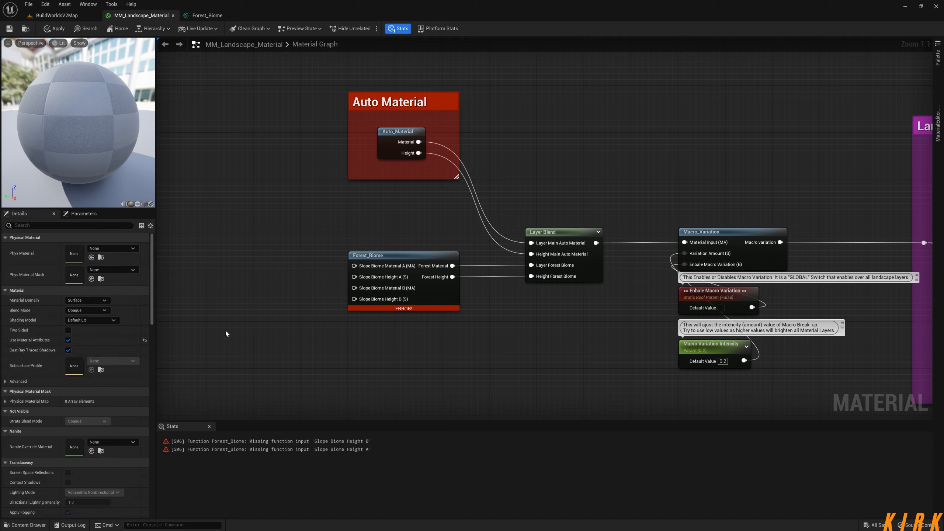
# - Open the Auto_Material function and copy its ML_Slope_A and ML_Dirt_B_Layer nodes
pyautogui.moveTo(305, 222); pyautogui.dragTo(273, 193, button='right')
pyautogui.doubleClick(355, 127)
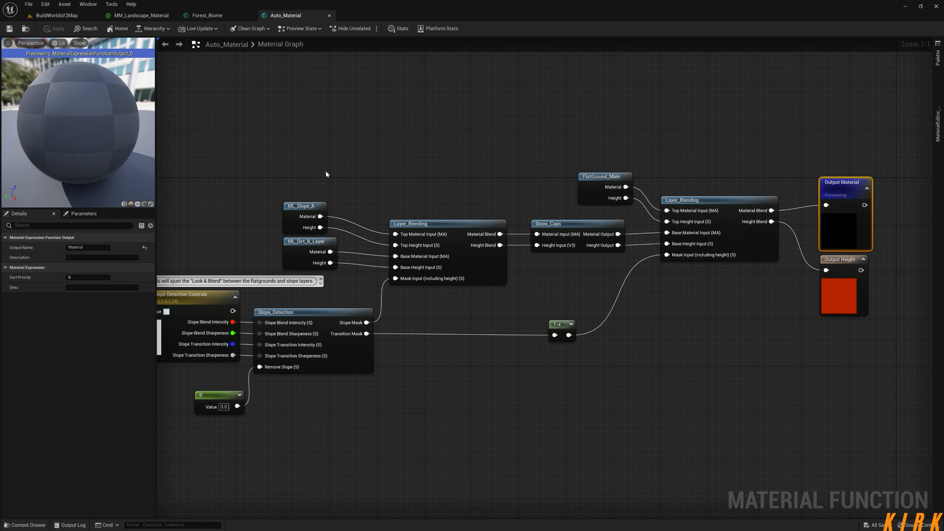
pyautogui.moveTo(334, 180); pyautogui.dragTo(283, 269)
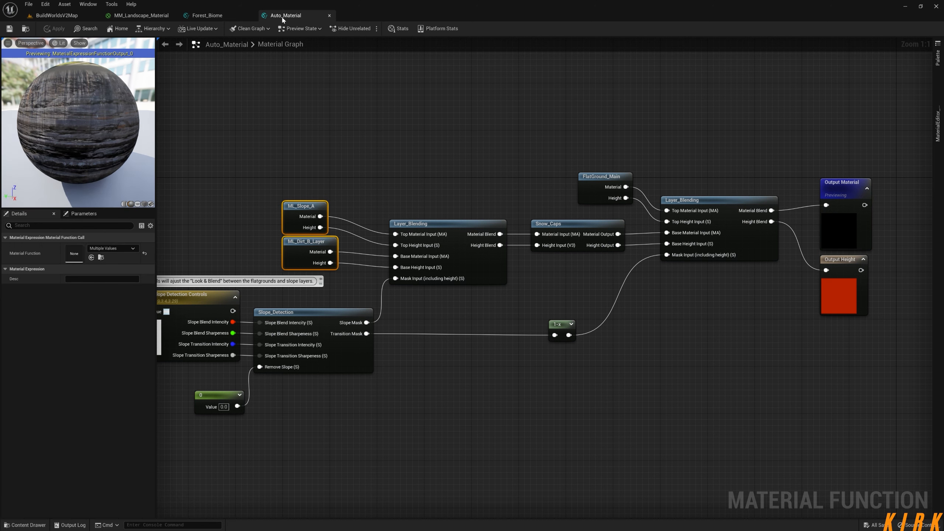
pyautogui.click(229, 19)
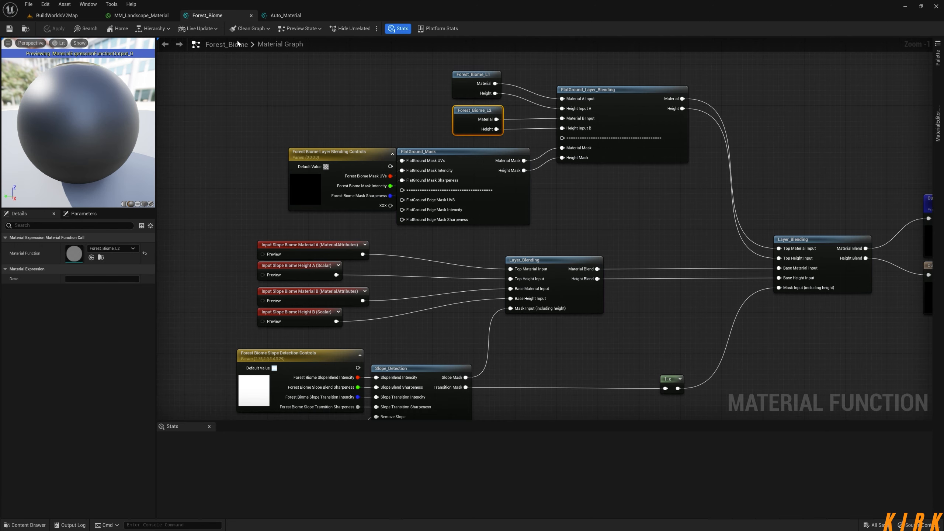
pyautogui.moveTo(218, 227); pyautogui.dragTo(397, 153, button='right')
pyautogui.click(285, 205)
pyautogui.moveTo(286, 205); pyautogui.dragTo(342, 213, button='right')
pyautogui.hotkey('ctrl', 'v')
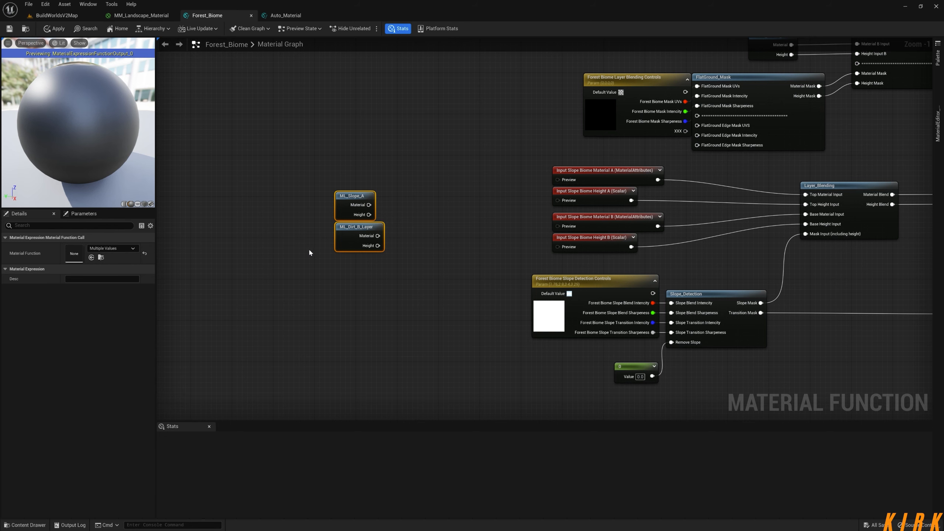
pyautogui.press('Delete')
# - Paste the copied ML_Slope_A and ML_Dirt_B_Layer nodes into MM_Landscape_Material, ahead of the Auto_Material and Forest_Biome nodes
pyautogui.click(285, 16)
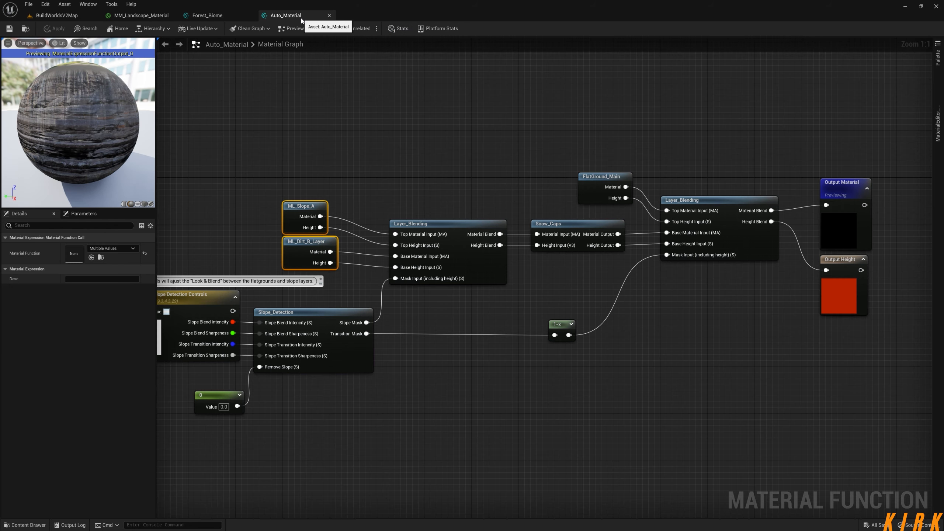
pyautogui.click(144, 15)
pyautogui.moveTo(298, 182); pyautogui.dragTo(465, 185, button='right')
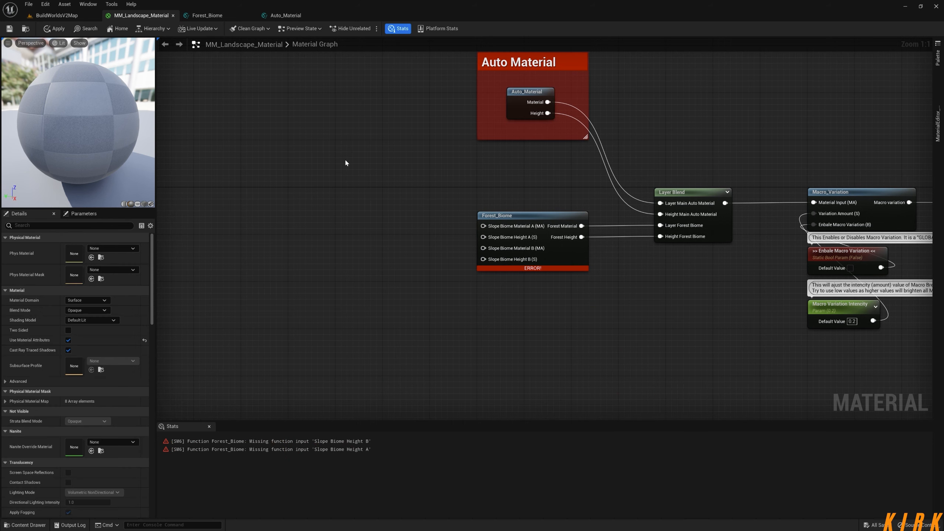
pyautogui.hotkey('ctrl', 'v')
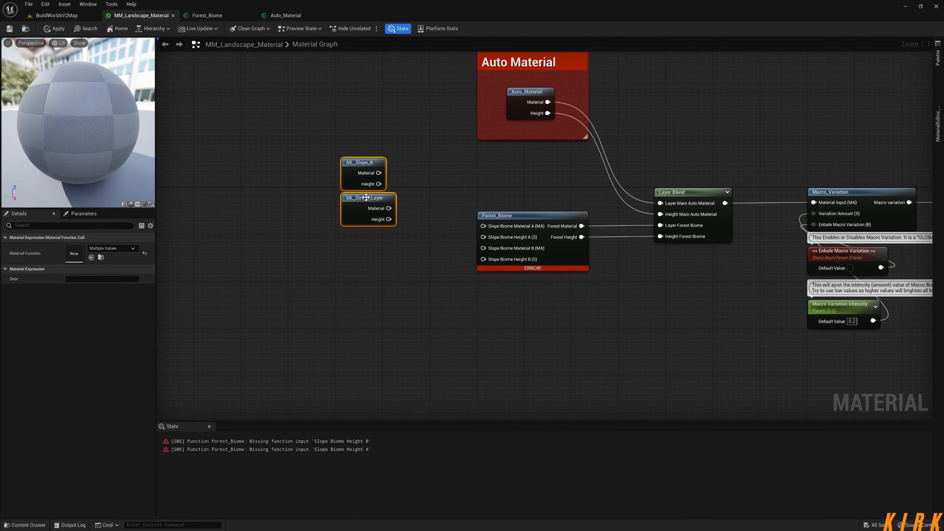
pyautogui.moveTo(498, 179); pyautogui.dragTo(439, 208, button='right')
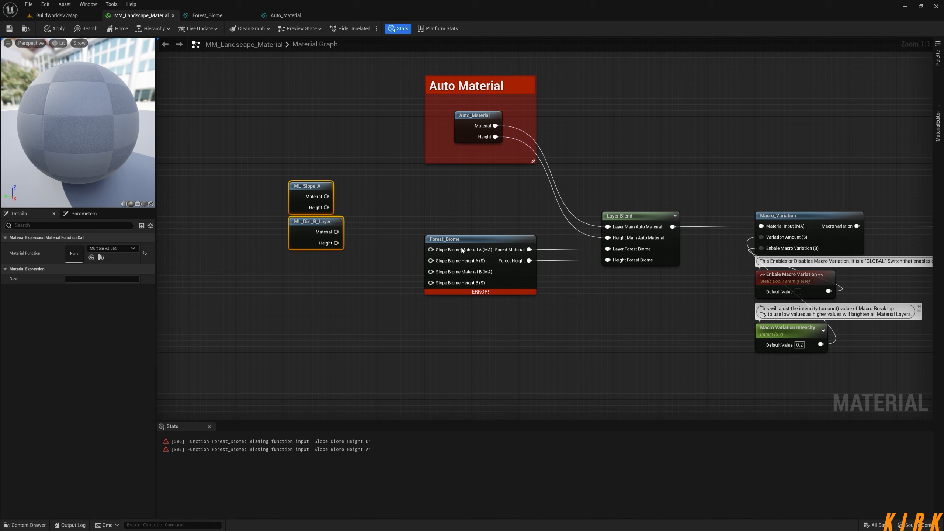
# - Copy the four Slope Biome Material and Height A/B input nodes from Forest_Biome into an empty area of the Auto_Material graph
pyautogui.click(228, 16)
pyautogui.moveTo(572, 232); pyautogui.dragTo(437, 220, button='right')
pyautogui.moveTo(543, 151); pyautogui.dragTo(388, 241)
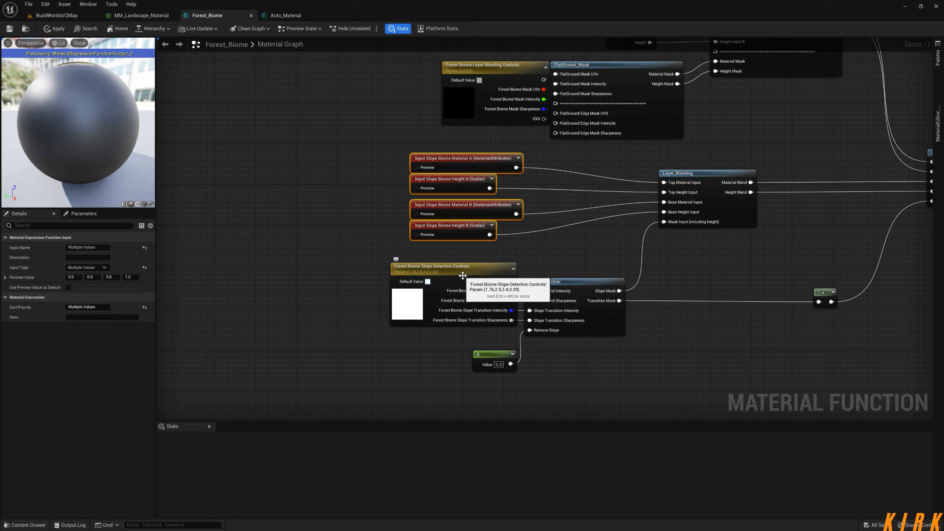
pyautogui.click(285, 15)
pyautogui.moveTo(455, 322); pyautogui.dragTo(653, 309, button='right')
pyautogui.moveTo(557, 96); pyautogui.dragTo(508, 142, button='right')
pyautogui.click(393, 106)
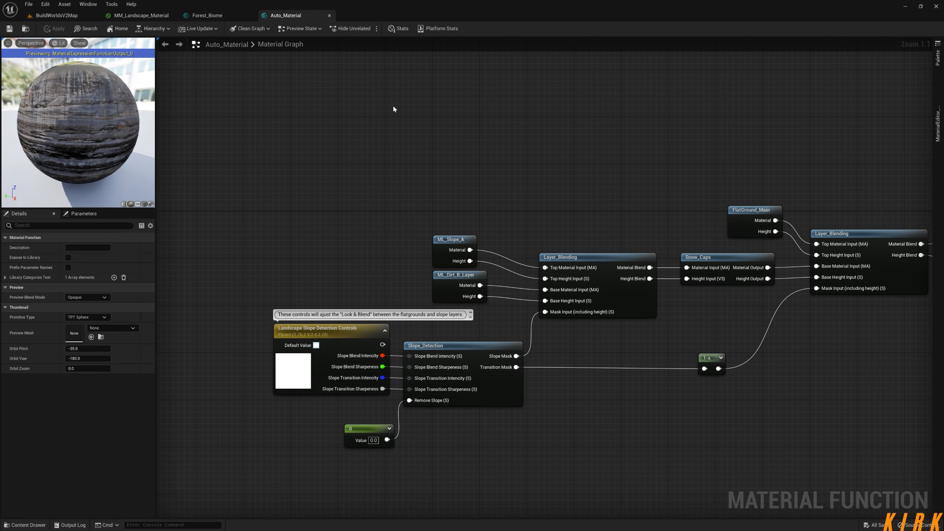
pyautogui.hotkey('ctrl', 'v')
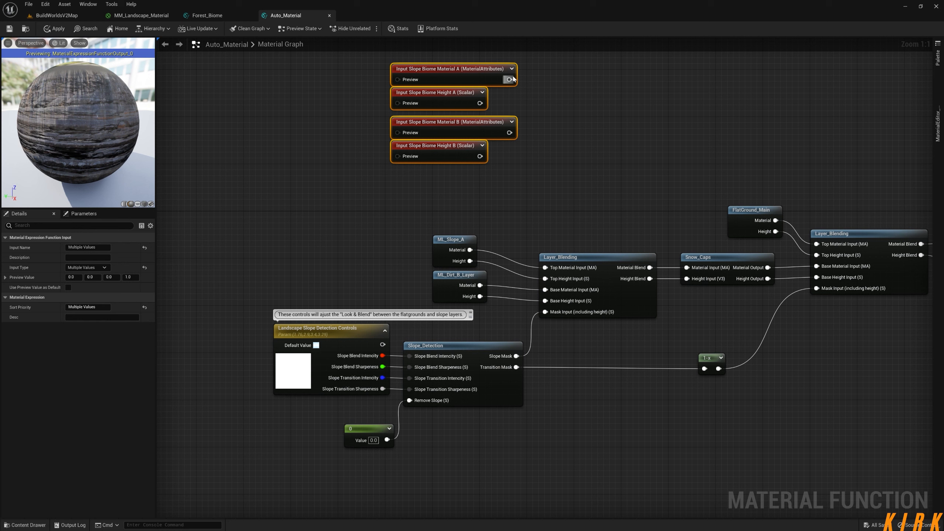
# - Connect the Slope Biome A inputs to the slope Layer_Blending node's top material and height, and the B inputs to its base material and height
pyautogui.moveTo(509, 79); pyautogui.dragTo(545, 267)
pyautogui.moveTo(480, 104); pyautogui.dragTo(545, 278)
pyautogui.moveTo(509, 133); pyautogui.dragTo(480, 157)
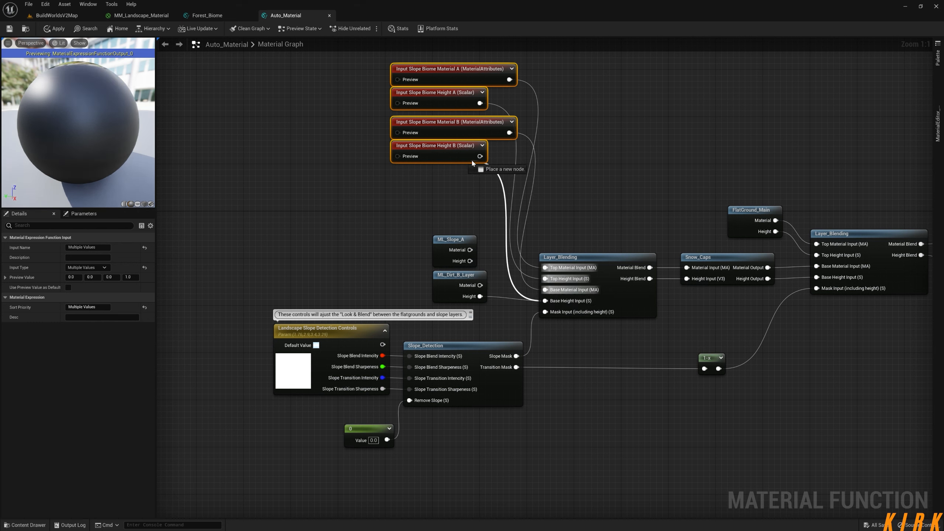
# - Delete the disconnected ML_Slope_A and ML_Dirt_B_Layer nodes from Auto_Material and move the four Slope Biome inputs into their place
pyautogui.moveTo(487, 217); pyautogui.dragTo(424, 280)
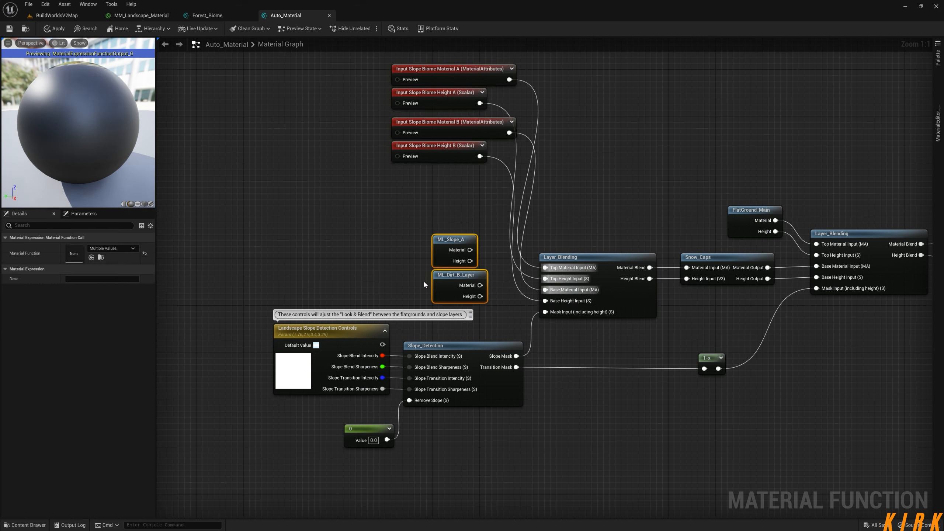
pyautogui.press('Delete')
pyautogui.moveTo(379, 68); pyautogui.dragTo(479, 176)
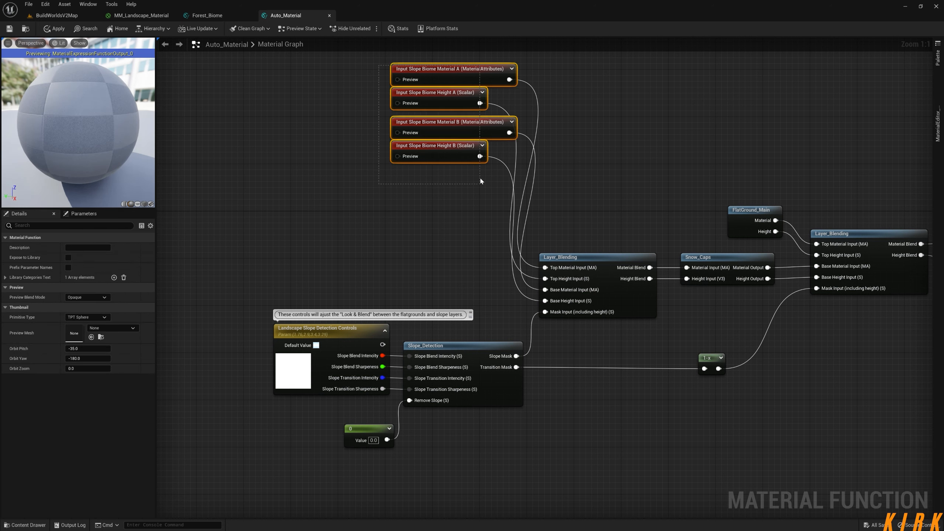
pyautogui.moveTo(437, 131); pyautogui.dragTo(435, 285)
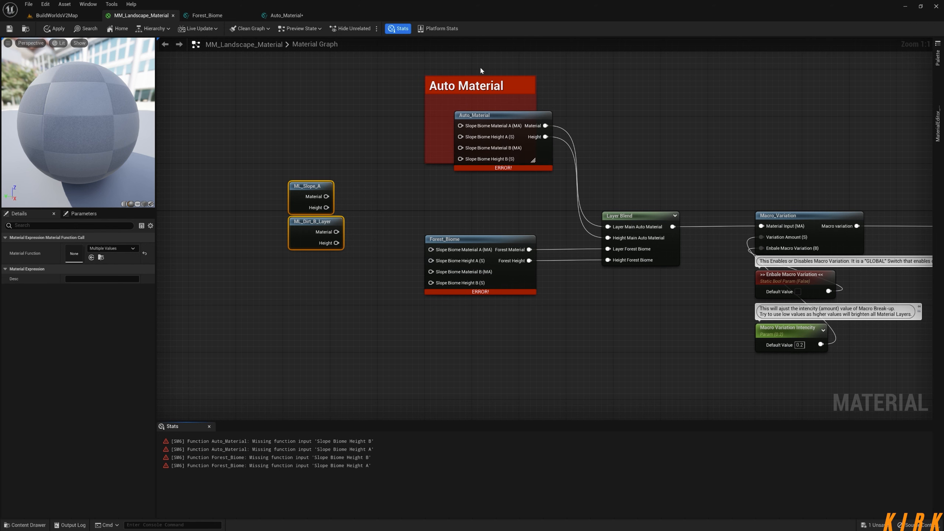
# - Save the Auto_Material function with its new Slope Biome inputs
pyautogui.click(286, 15)
pyautogui.click(10, 29)
pyautogui.moveTo(609, 196); pyautogui.dragTo(552, 107, button='right')
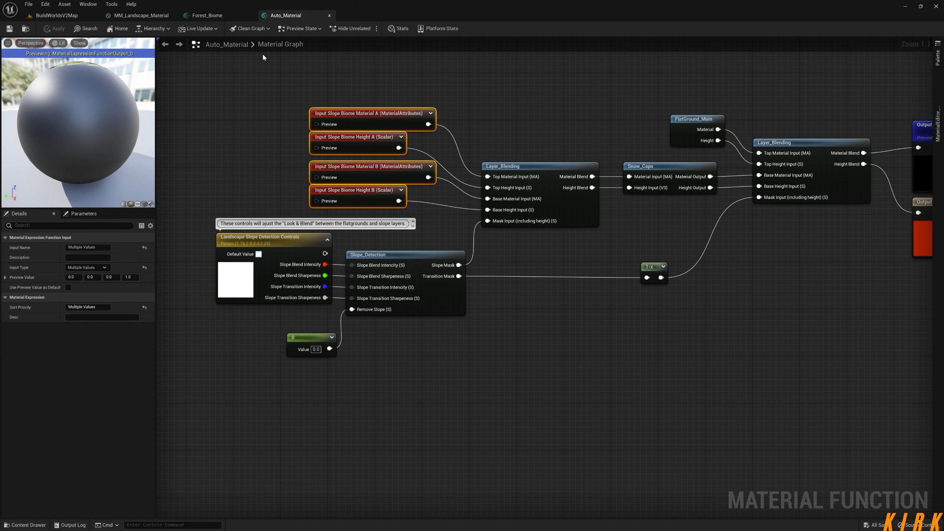
# - Compare the slope inputs, blending and slope detection setup in Forest_Biome with those in Auto_Material
pyautogui.click(219, 16)
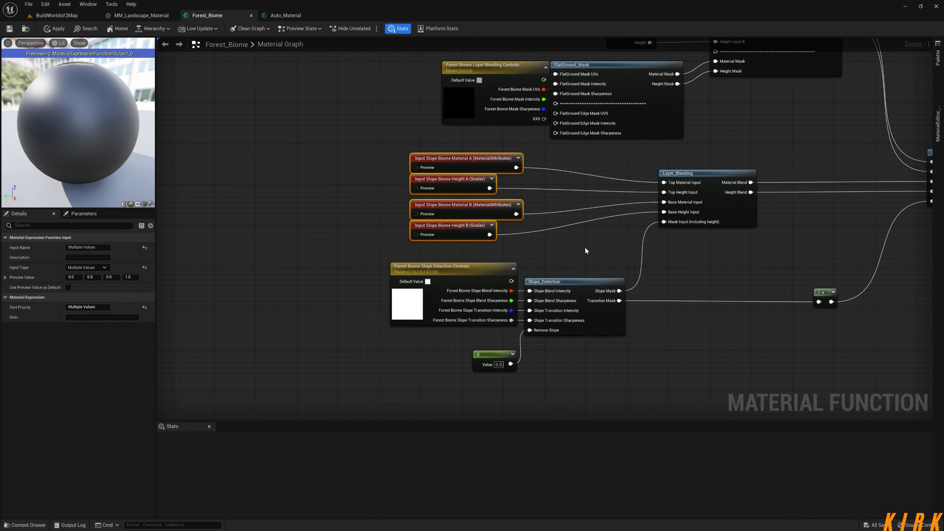
pyautogui.moveTo(597, 246); pyautogui.dragTo(535, 268, button='right')
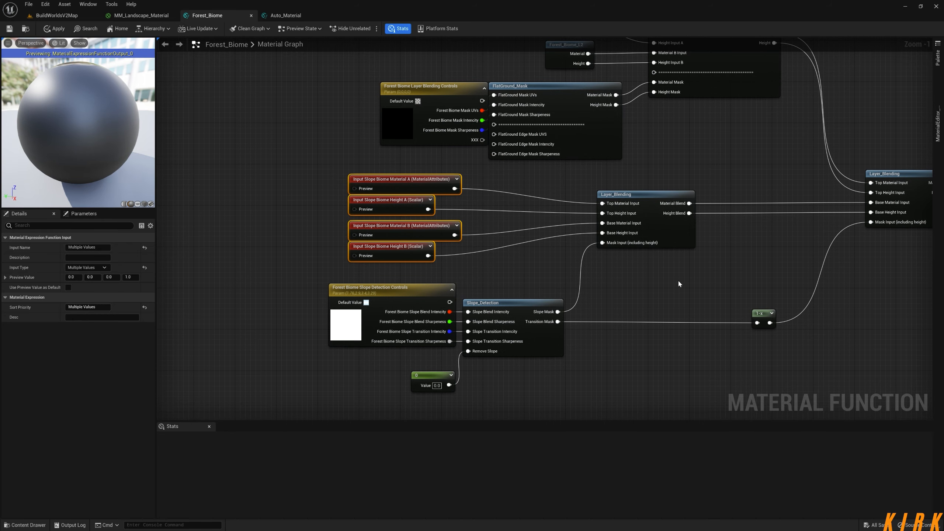
pyautogui.moveTo(679, 284); pyautogui.dragTo(619, 284, button='right')
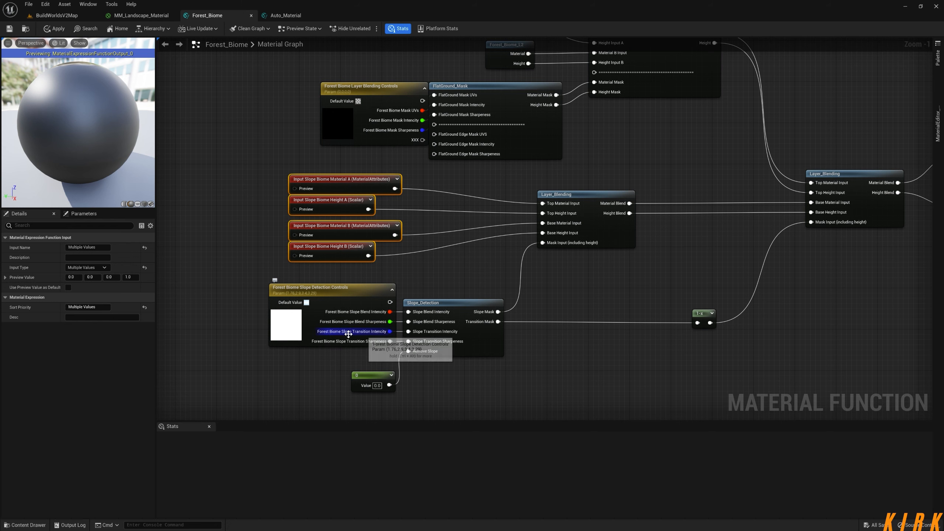
pyautogui.click(293, 15)
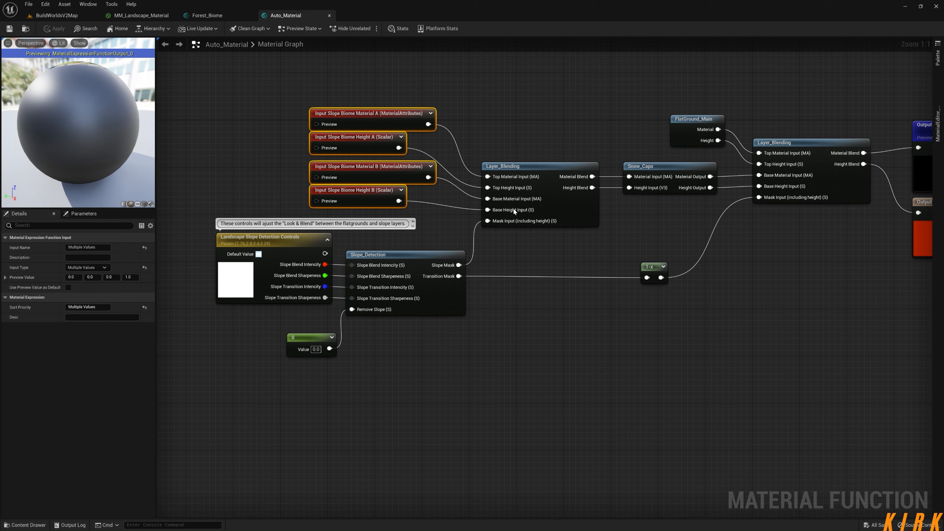
# - Enlarge the Auto Material comment box in MM_Landscape_Material and reposition the Auto_Material node fully inside it
pyautogui.click(224, 16)
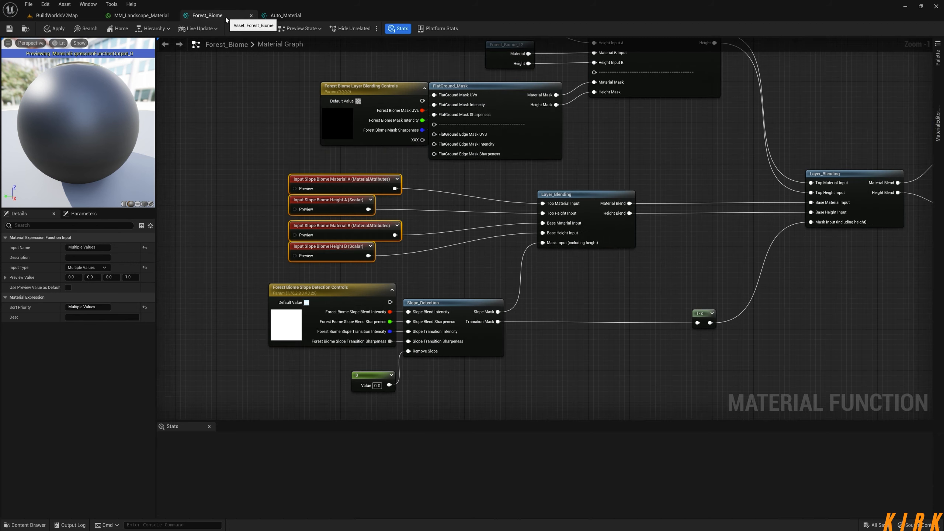
pyautogui.click(144, 16)
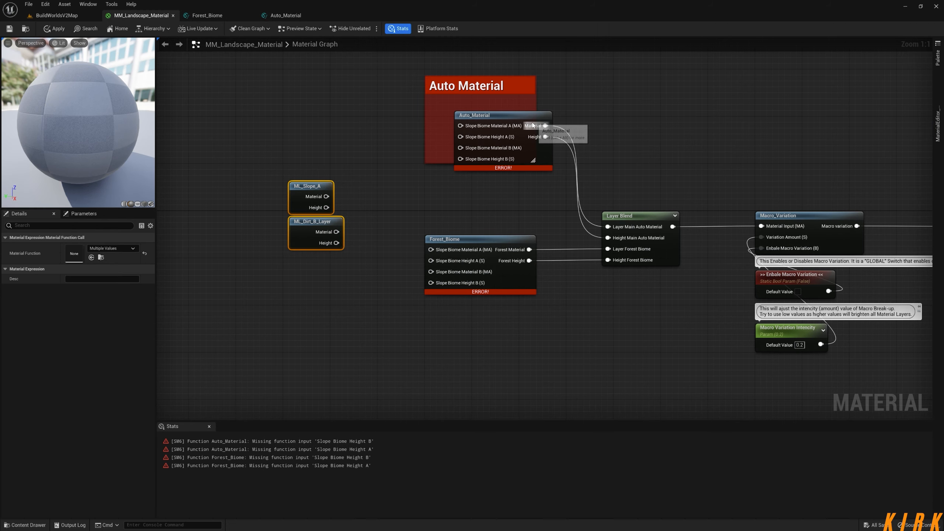
pyautogui.moveTo(435, 162); pyautogui.dragTo(432, 207)
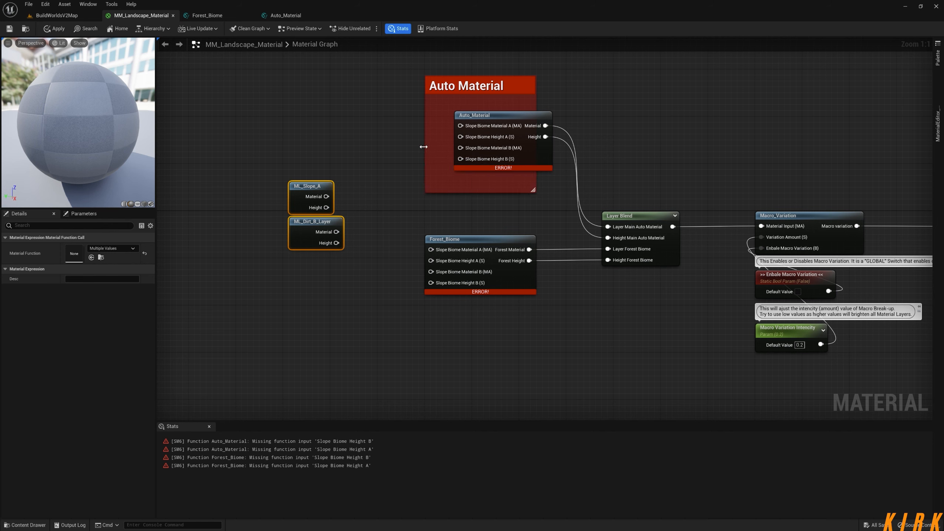
pyautogui.moveTo(424, 146); pyautogui.dragTo(379, 150)
pyautogui.moveTo(520, 117); pyautogui.dragTo(485, 117)
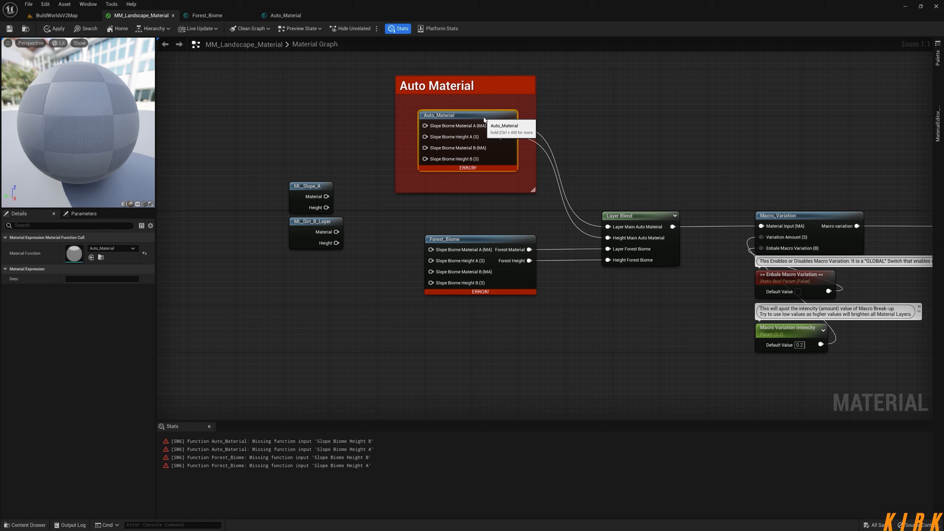
# - Connect ML_Slope_A's material and height to the Slope Biome A inputs and ML_Dirt_B_Layer's to the B inputs of both Auto_Material and Forest_Biome
pyautogui.click(342, 200)
pyautogui.moveTo(326, 196); pyautogui.dragTo(336, 243)
pyautogui.moveTo(326, 196); pyautogui.dragTo(430, 285)
pyautogui.click(311, 263)
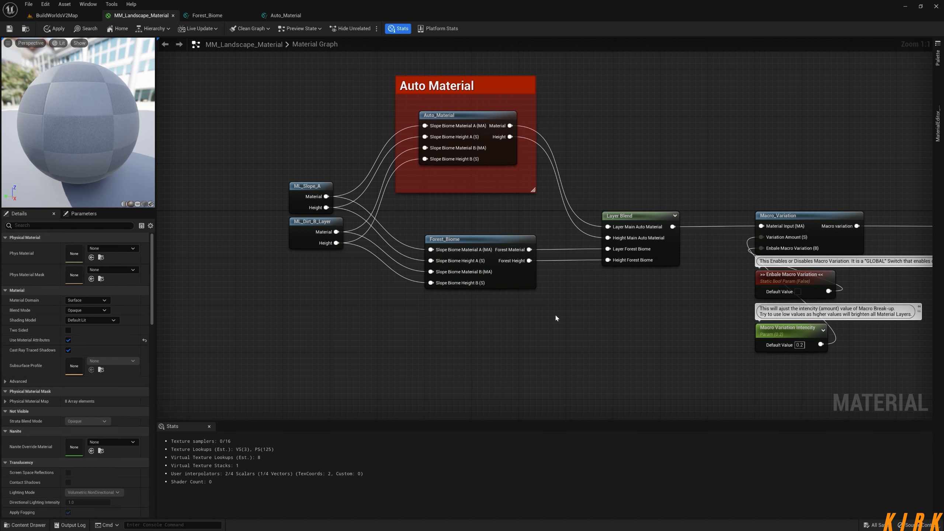
# - Nudge the Forest_Biome node closer beneath Auto_Material, and apply and save MM_Landscape_Material
pyautogui.moveTo(493, 238); pyautogui.dragTo(477, 249)
pyautogui.click(604, 365)
pyautogui.moveTo(604, 365); pyautogui.dragTo(578, 318, button='right')
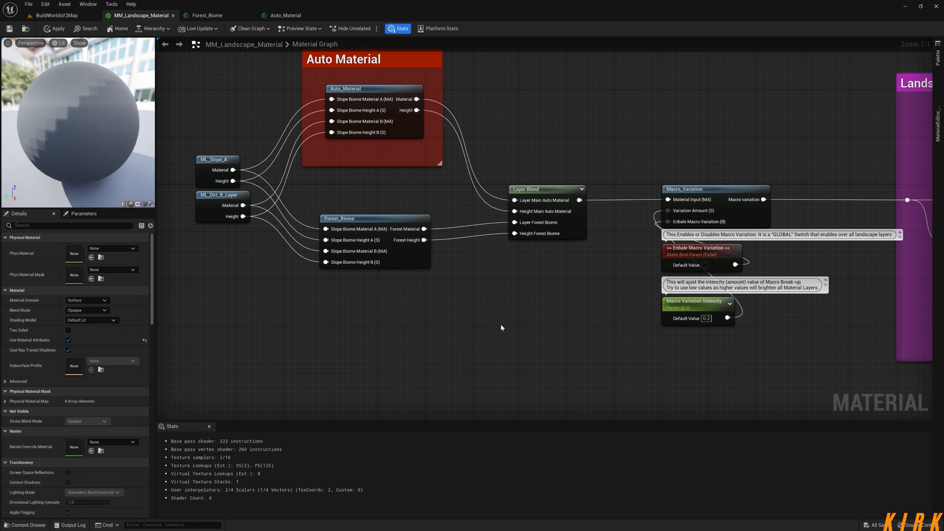
pyautogui.moveTo(529, 330); pyautogui.dragTo(476, 342, button='right')
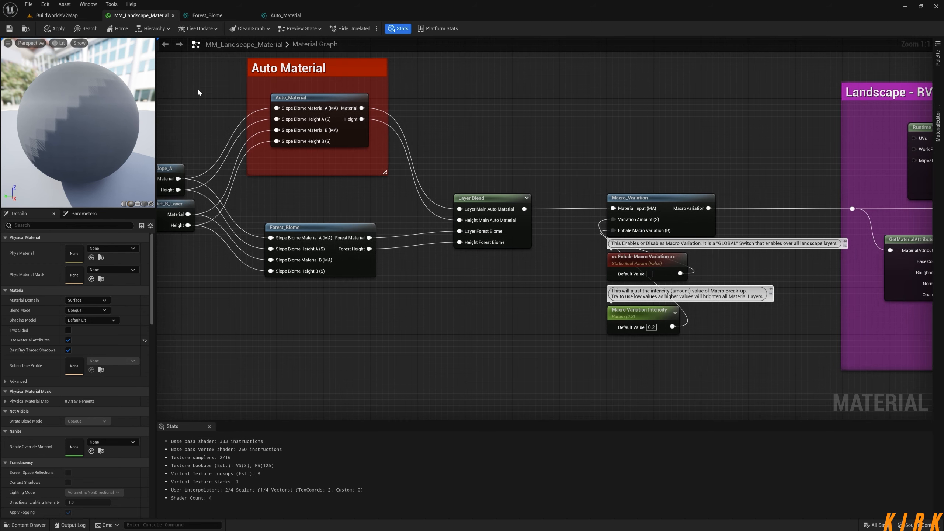
pyautogui.click(56, 29)
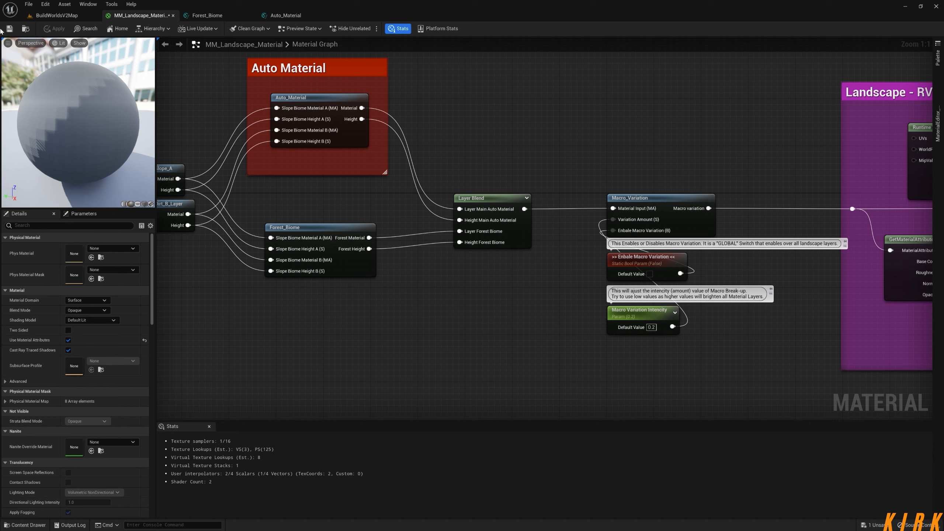
pyautogui.click(9, 29)
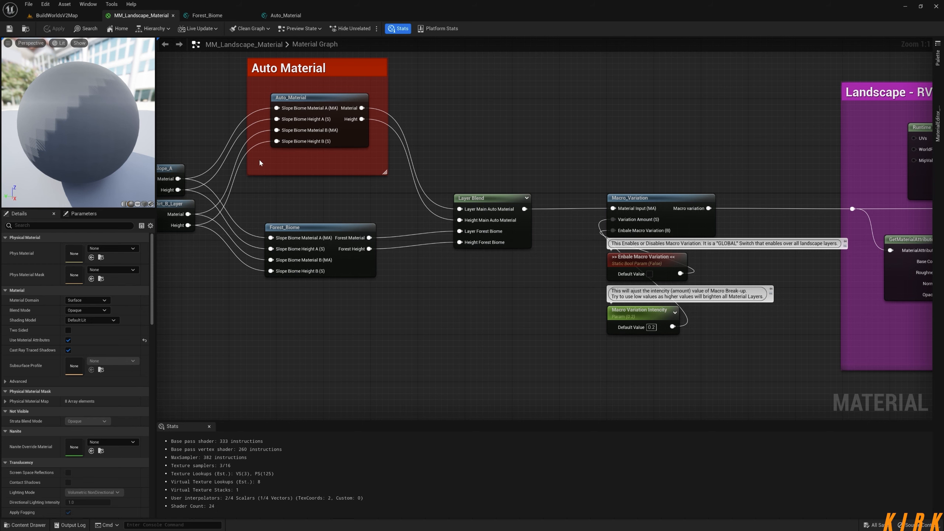
pyautogui.moveTo(258, 161); pyautogui.dragTo(395, 148, button='right')
# - Review the landscape in BuildWorldsV2Map and the shared ML_Slope_A and ML_Dirt_B_Layer nodes in MM_Landscape_Material
pyautogui.click(56, 15)
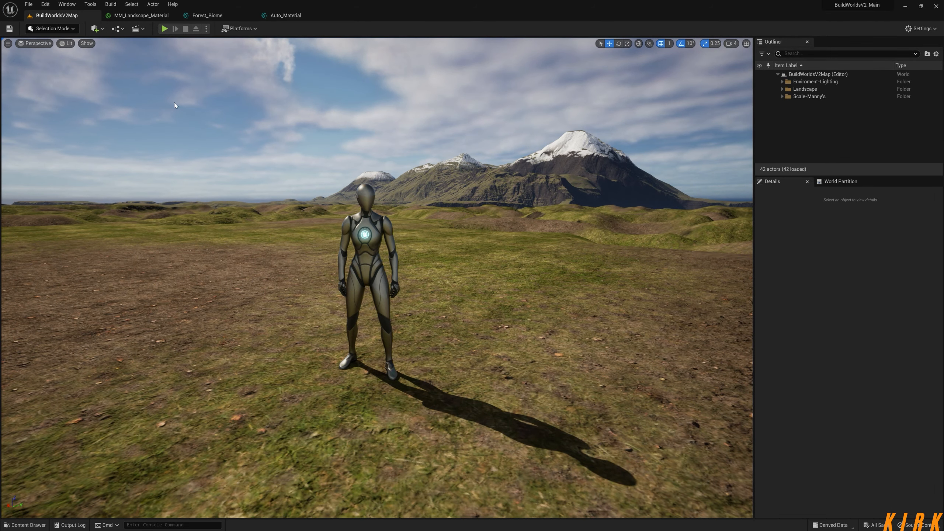
pyautogui.click(141, 15)
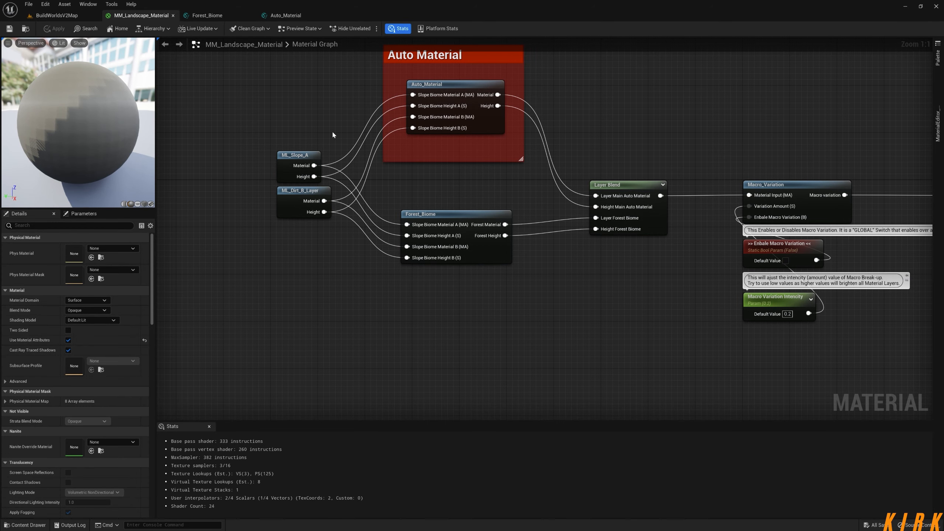
pyautogui.moveTo(332, 135); pyautogui.dragTo(246, 227)
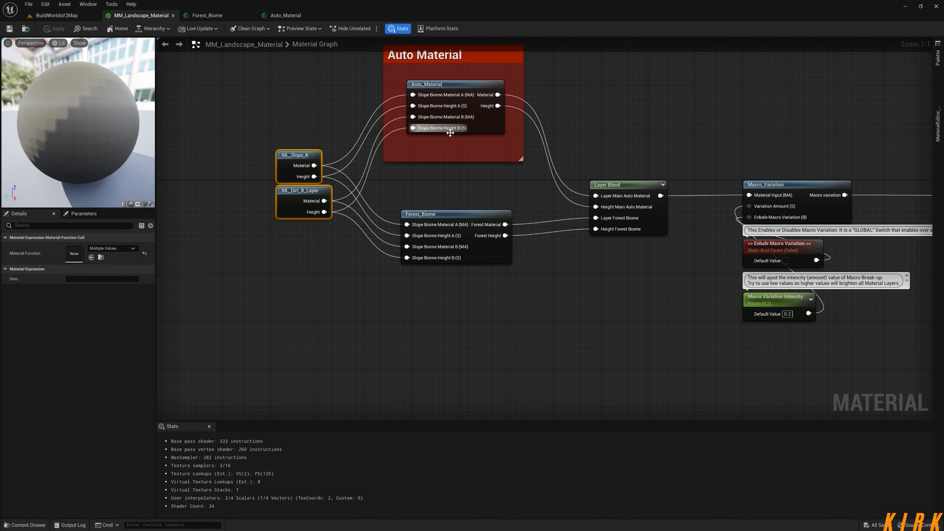
pyautogui.click(57, 15)
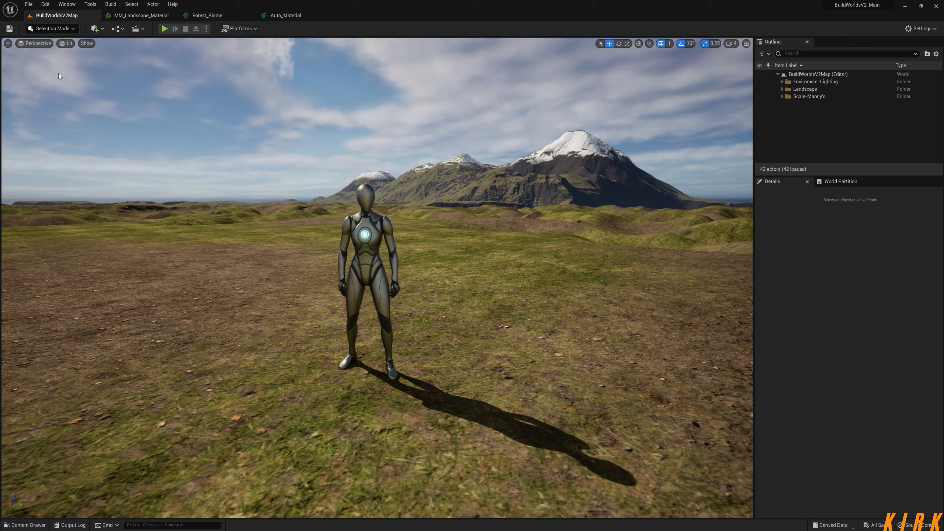
# - Close the Auto_Material function and save the Forest_Biome function
pyautogui.click(285, 15)
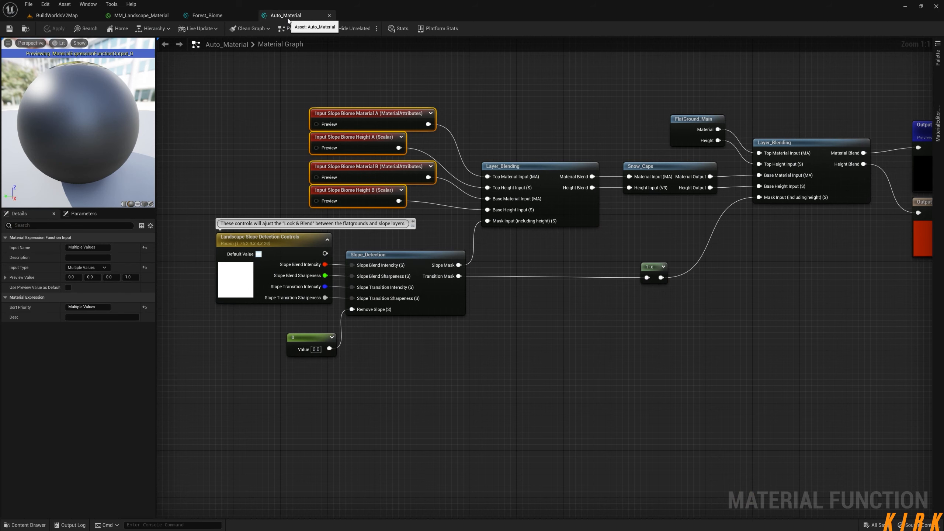
pyautogui.click(452, 79)
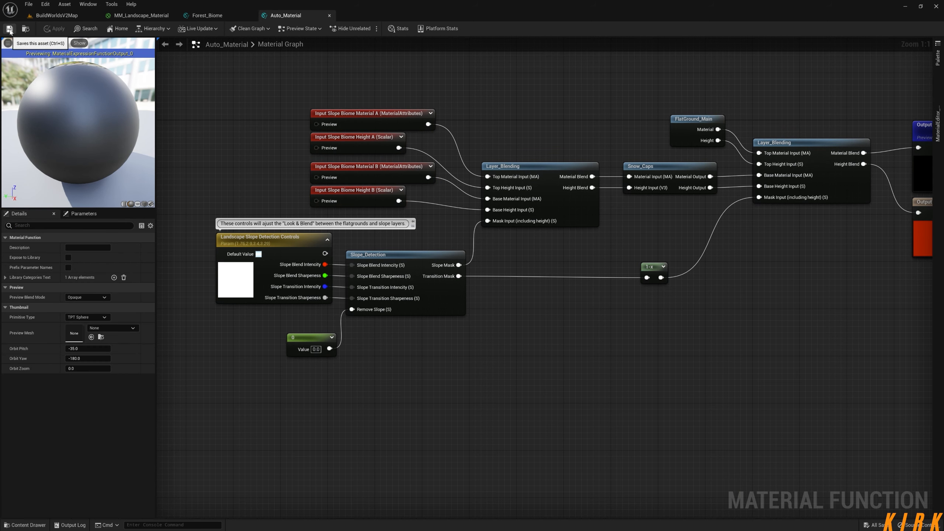
pyautogui.click(330, 16)
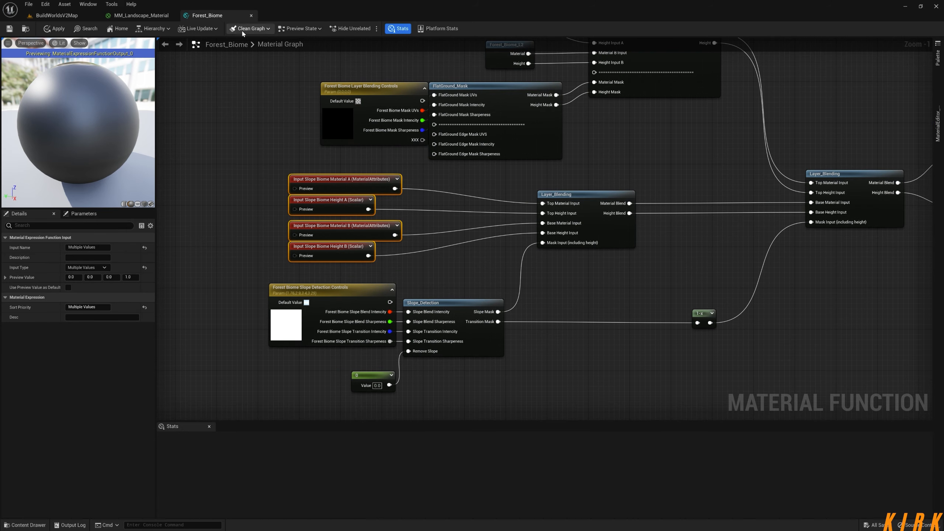
pyautogui.scroll(-2, 352, 124)
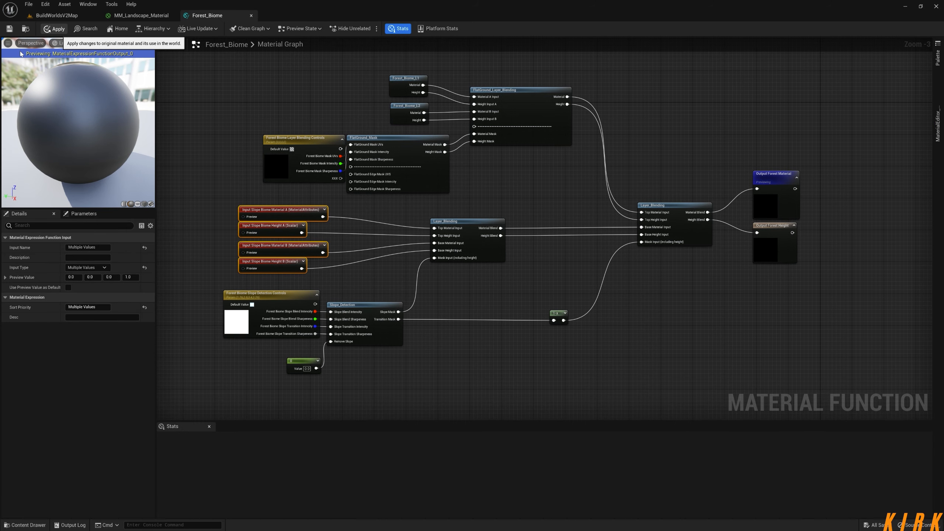
pyautogui.click(10, 28)
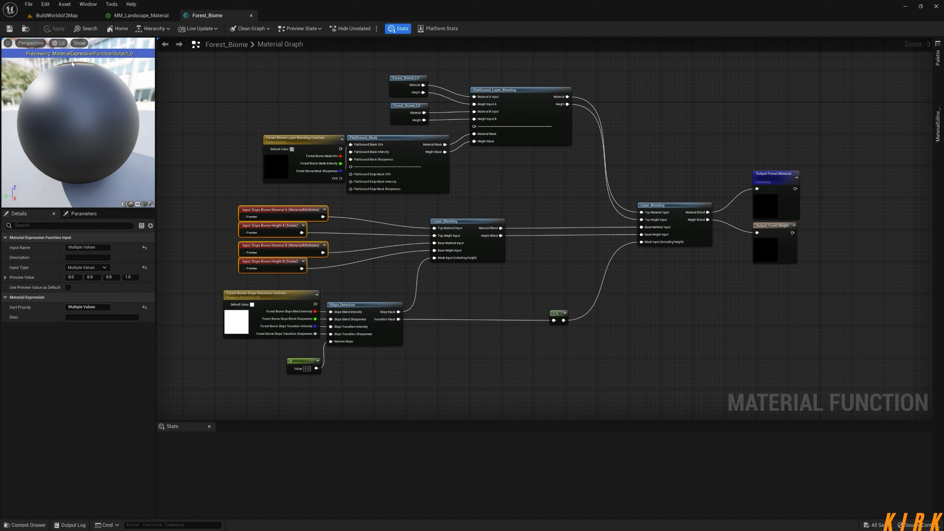
# - Switch BuildWorldsV2Map to Landscape mode and make Landscape Material the active edit layer
pyautogui.click(75, 17)
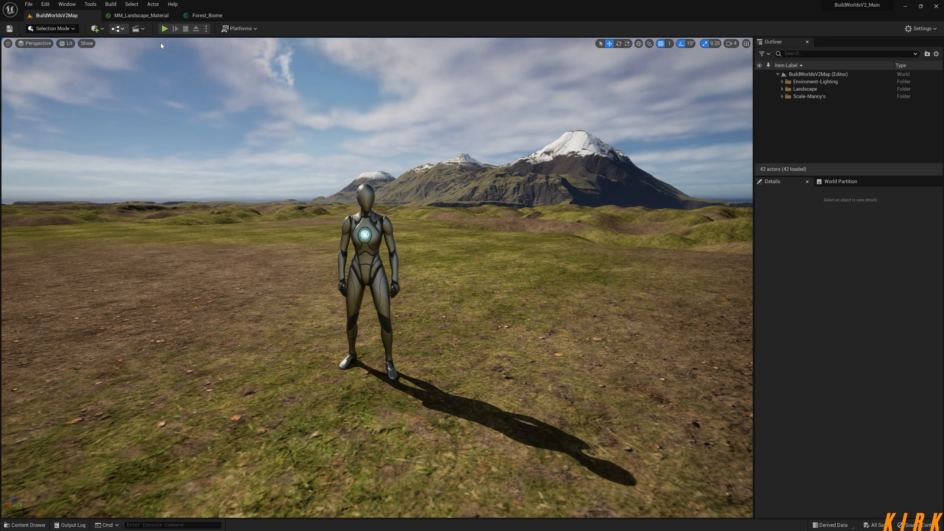
pyautogui.click(76, 29)
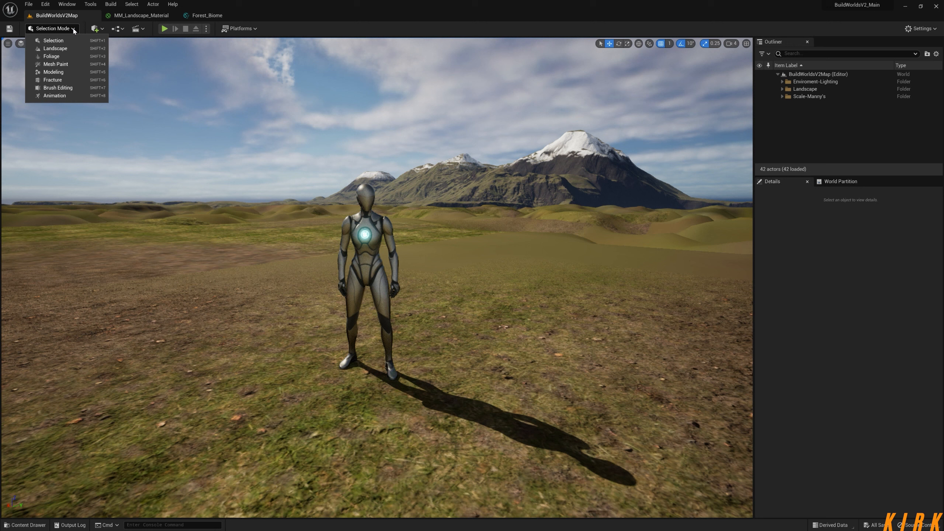
pyautogui.click(69, 49)
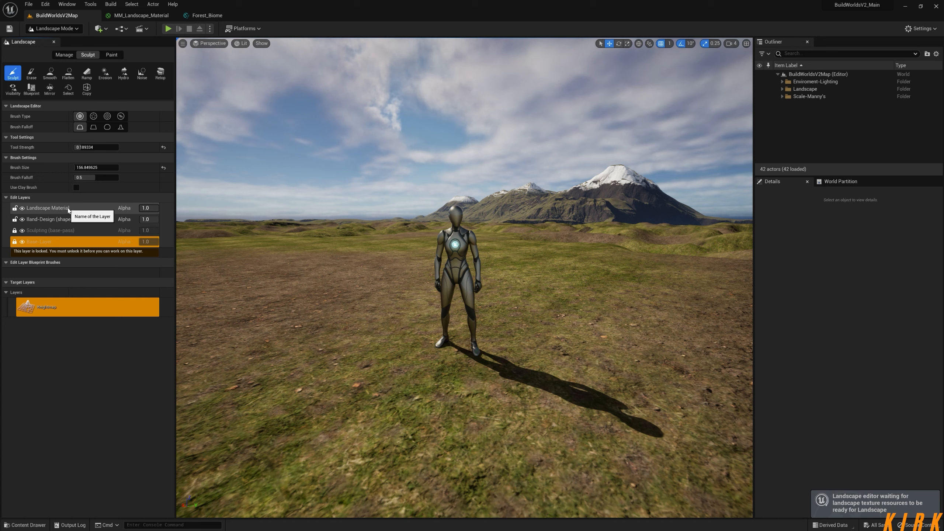
pyautogui.click(69, 208)
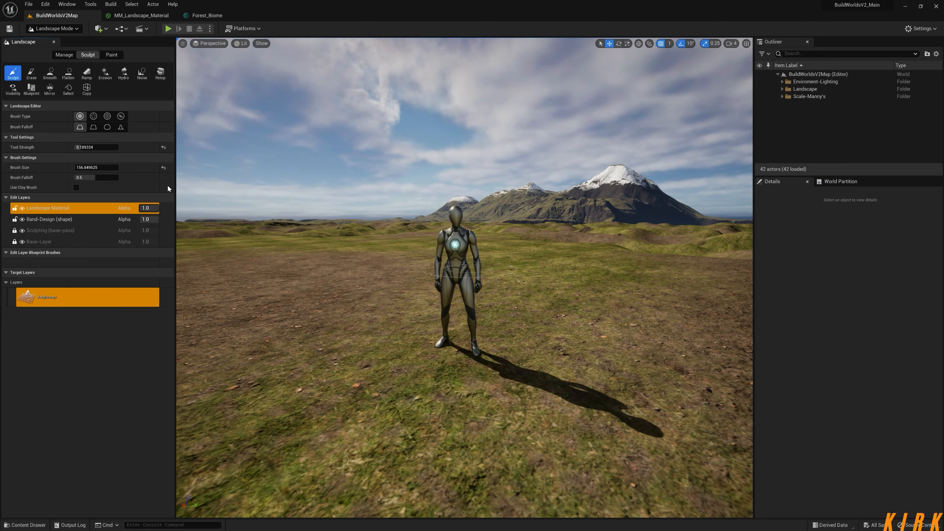
# - Set up landscape painting with the Main_Auto_Material layer and a brush size of about 569
pyautogui.click(112, 55)
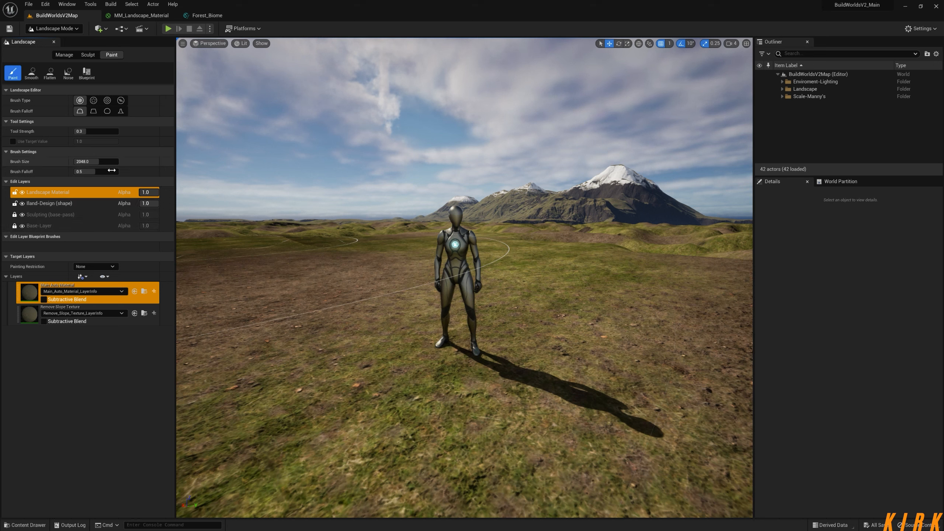
pyautogui.moveTo(107, 161); pyautogui.dragTo(81, 162)
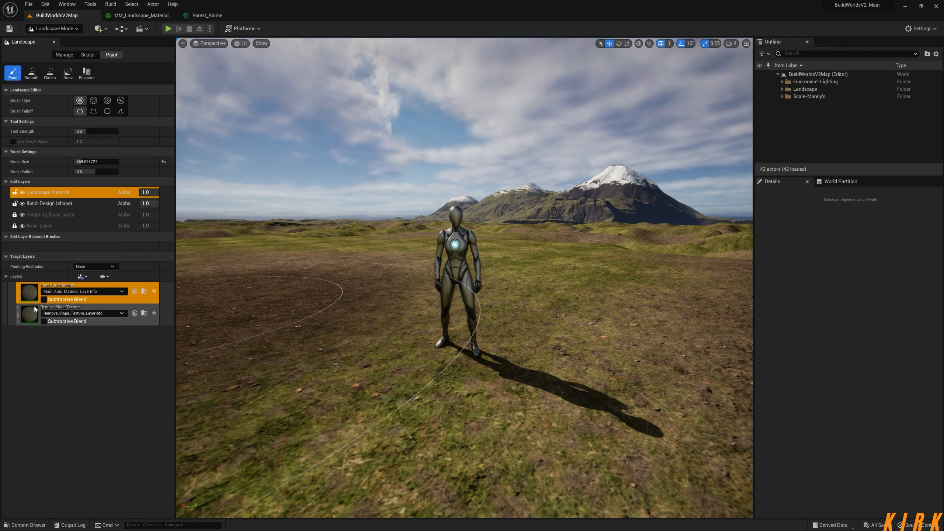
pyautogui.click(40, 302)
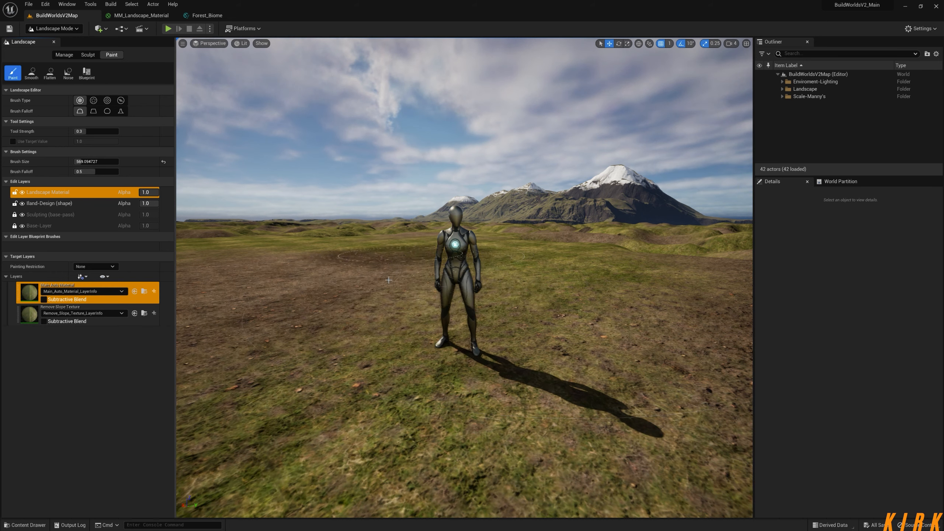
# - Open the Auto_Material function from MM_Landscape_Material and examine its layer blending and slope detection nodes
pyautogui.click(121, 17)
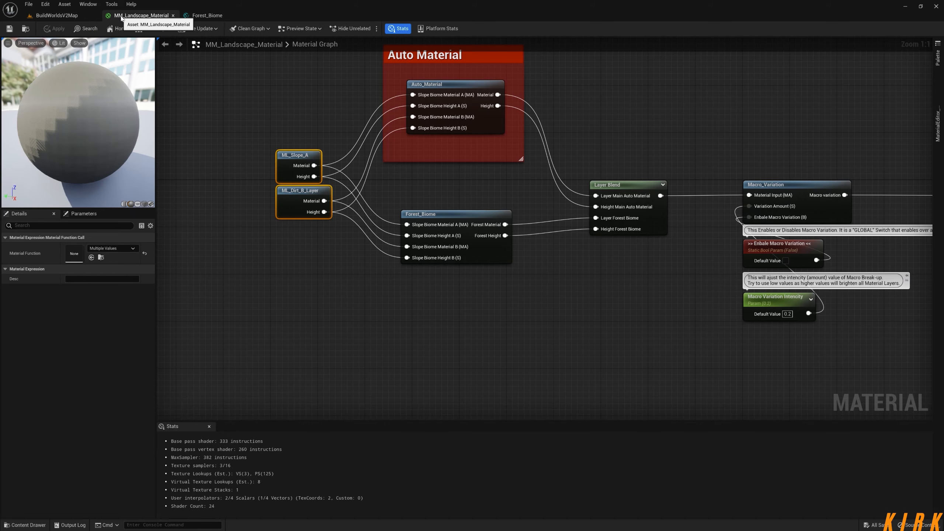
pyautogui.doubleClick(447, 84)
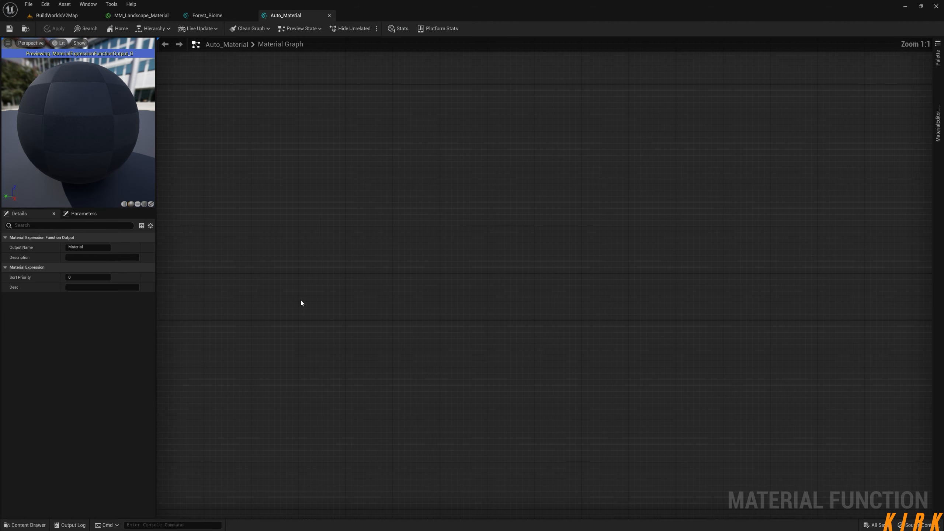
pyautogui.rightClick(431, 297)
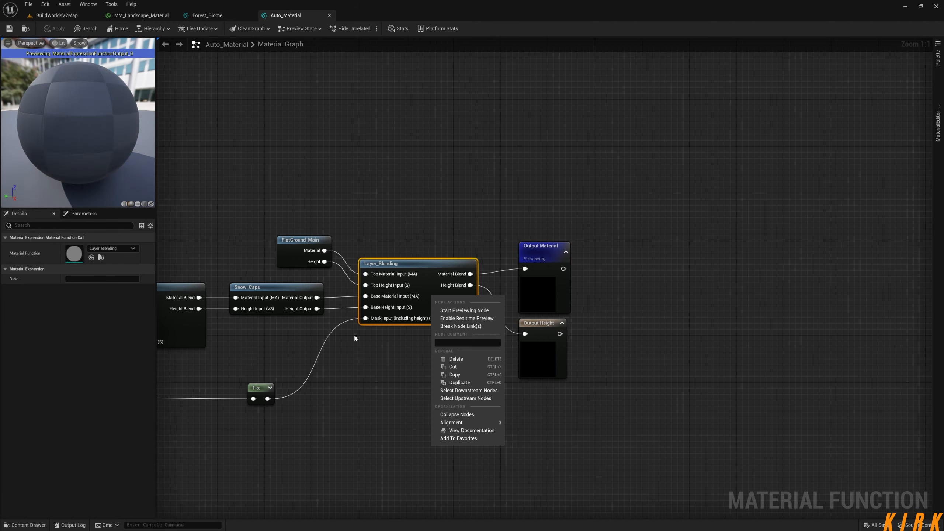
pyautogui.moveTo(337, 384); pyautogui.dragTo(499, 305, button='right')
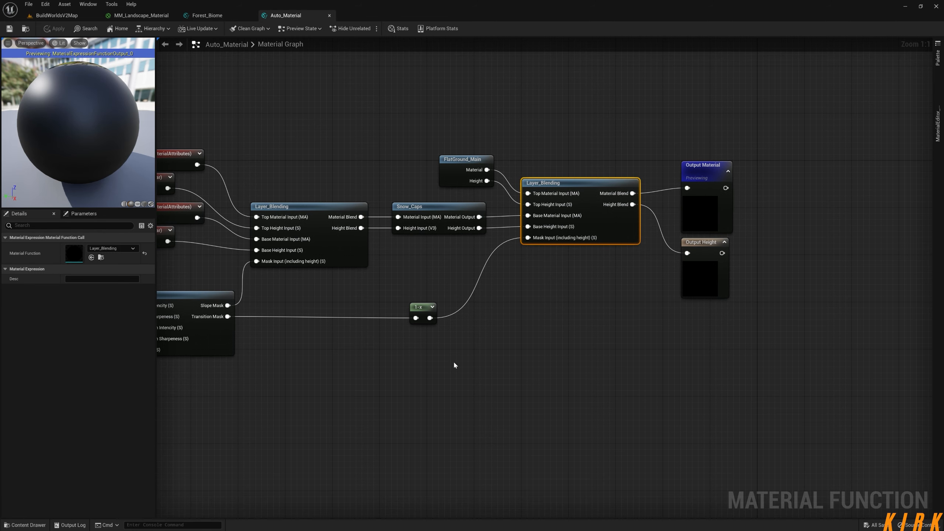
pyautogui.press('Tab')
pyautogui.moveTo(371, 369); pyautogui.dragTo(666, 280, button='right')
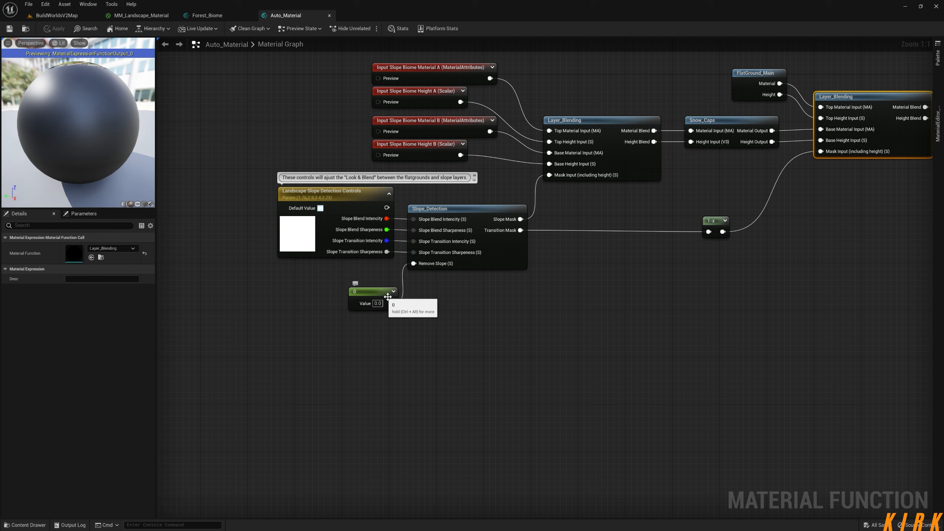
# - Inspect how Slope_Detection combines the Remove Slope Texture sample with its Remove Slope input, and close both functions
pyautogui.doubleClick(455, 209)
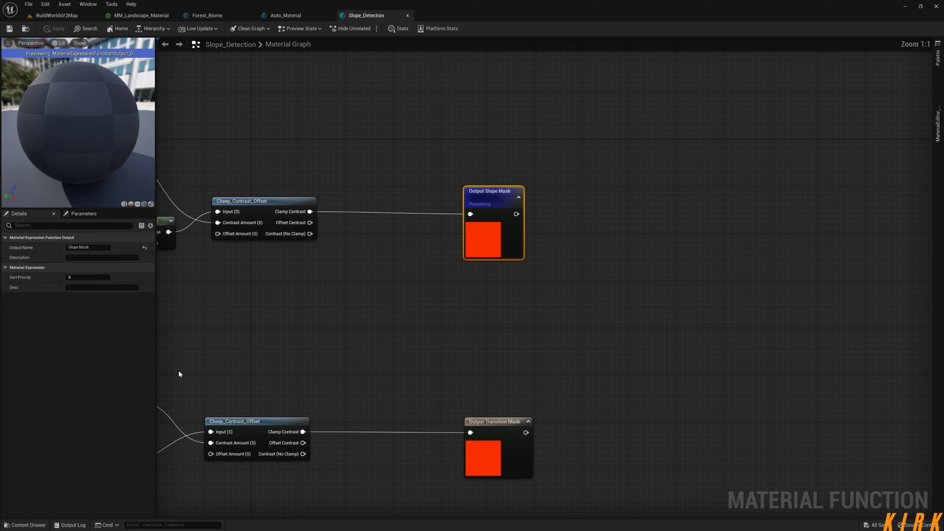
pyautogui.rightClick(326, 339)
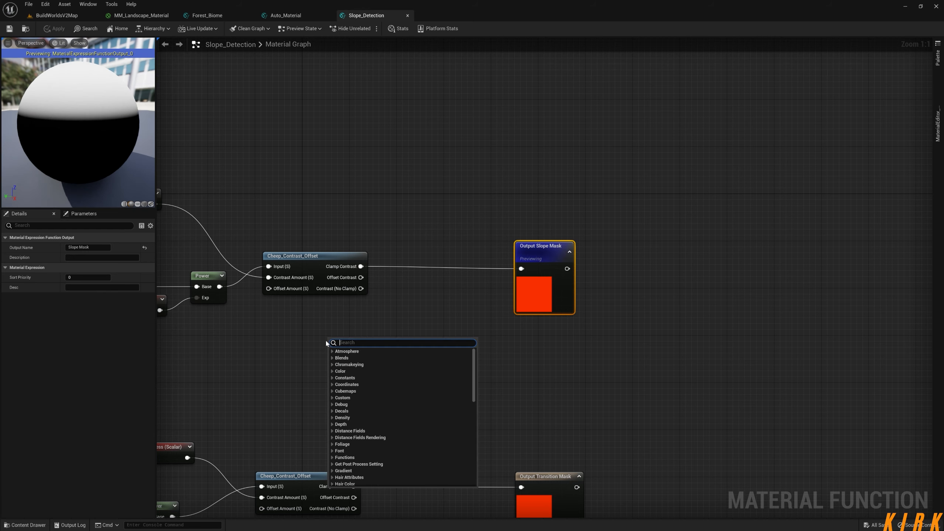
pyautogui.click(252, 372)
pyautogui.moveTo(252, 372); pyautogui.dragTo(573, 286, button='right')
pyautogui.moveTo(416, 291); pyautogui.dragTo(592, 294, button='right')
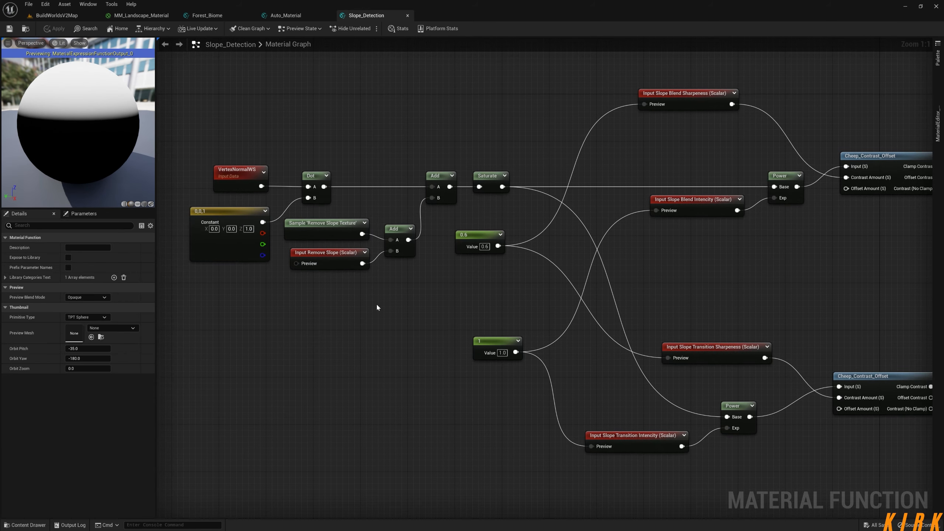
pyautogui.click(408, 16)
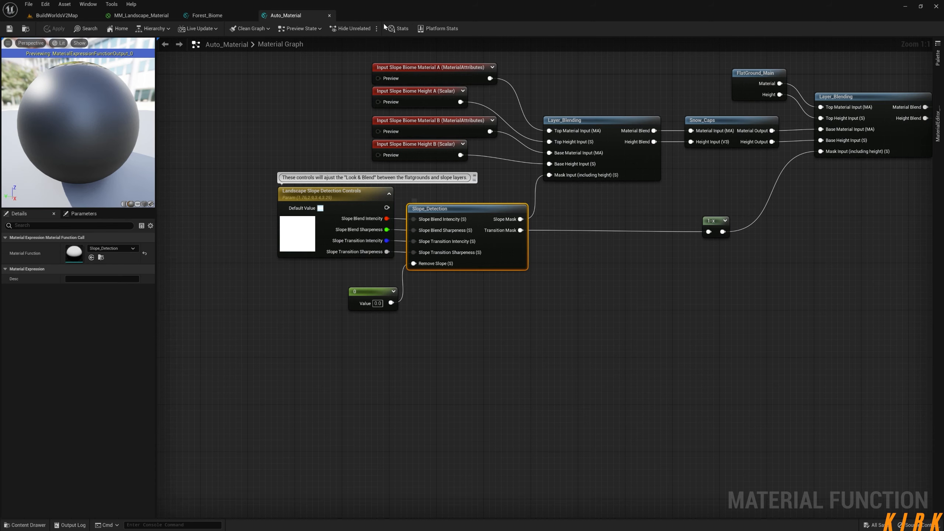
pyautogui.click(330, 15)
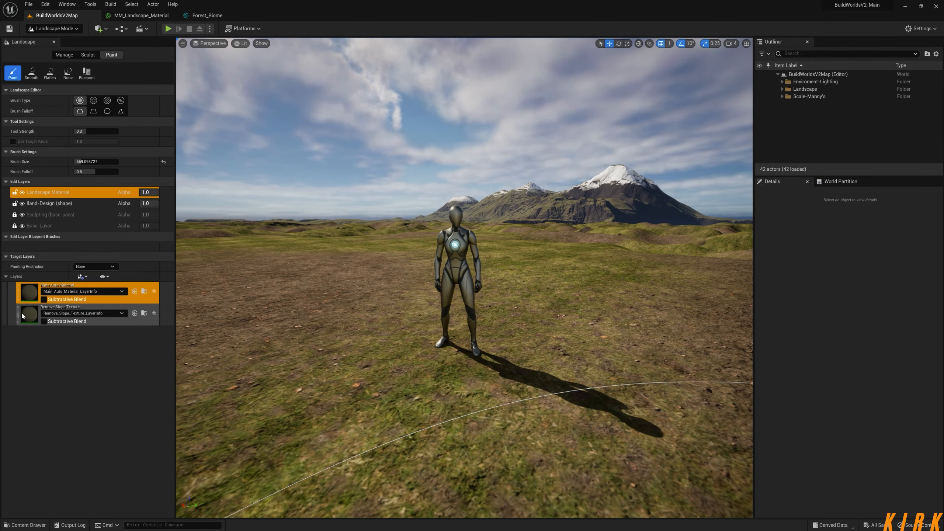
# - Review the biome connections in MM_Landscape_Material and the Forest_Biome function, and return BuildWorldsV2Map to Selection mode
pyautogui.click(153, 16)
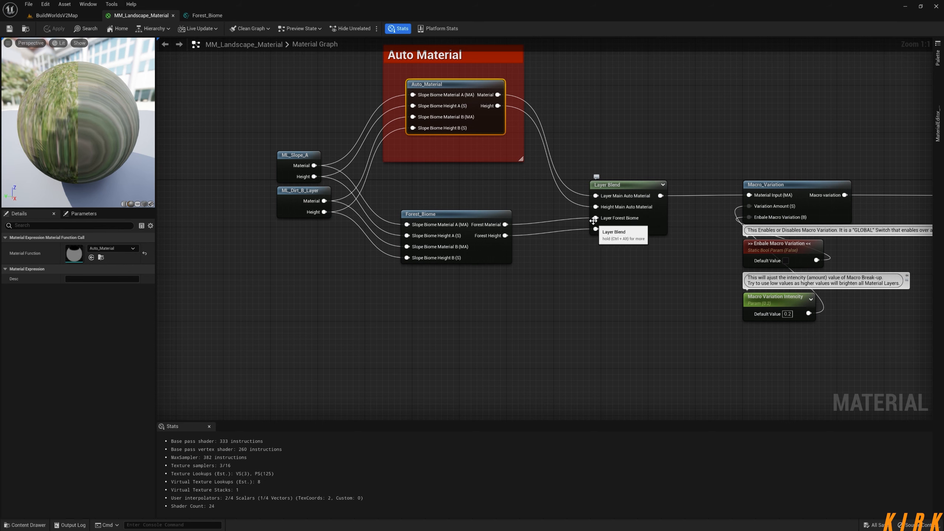
pyautogui.click(204, 16)
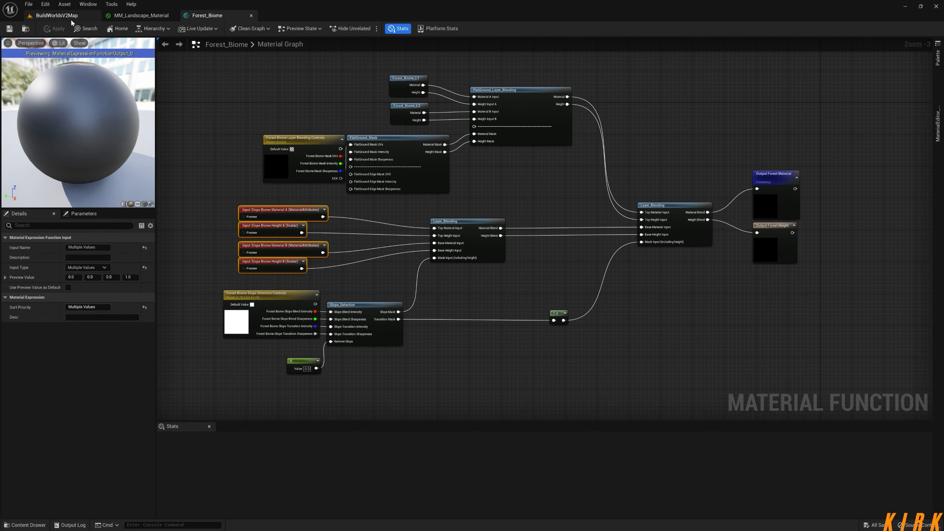
pyautogui.click(68, 17)
pyautogui.click(52, 28)
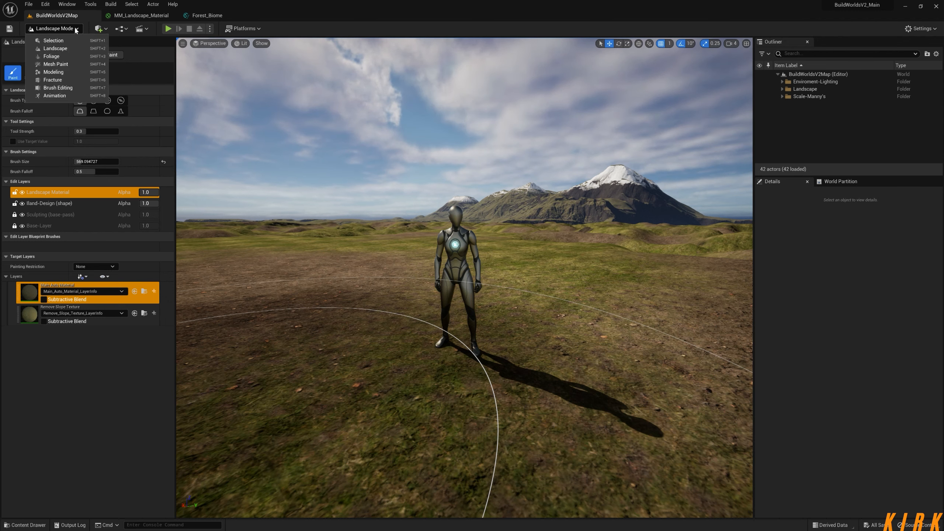
pyautogui.click(62, 41)
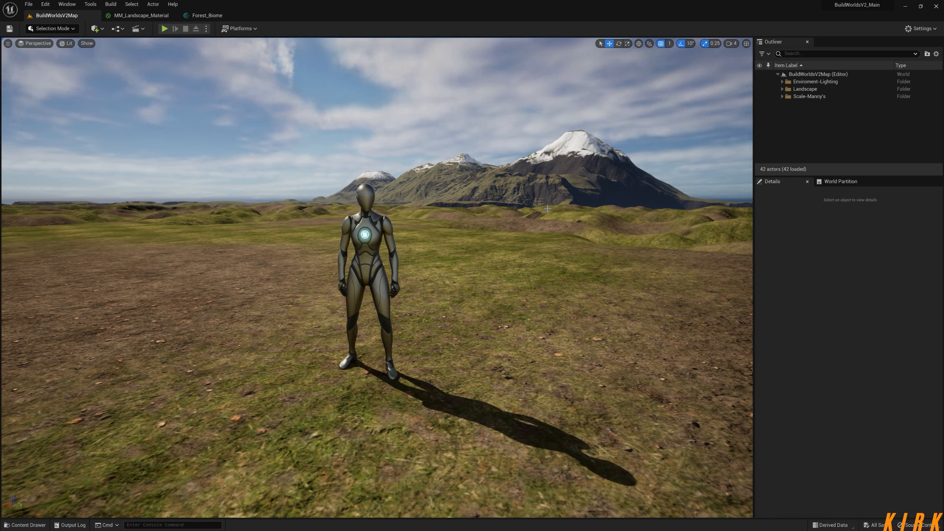
pyautogui.moveTo(432, 135); pyautogui.dragTo(469, 142, button='right')
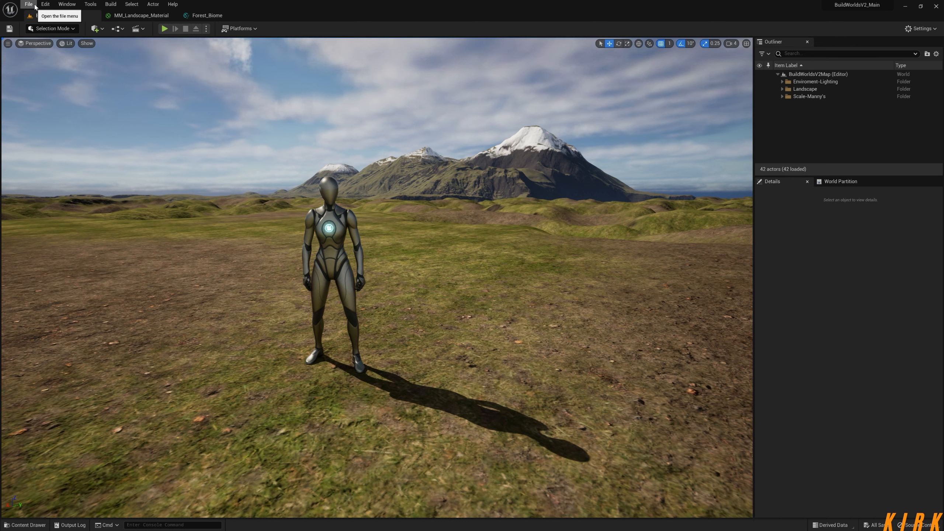
pyautogui.click(34, 5)
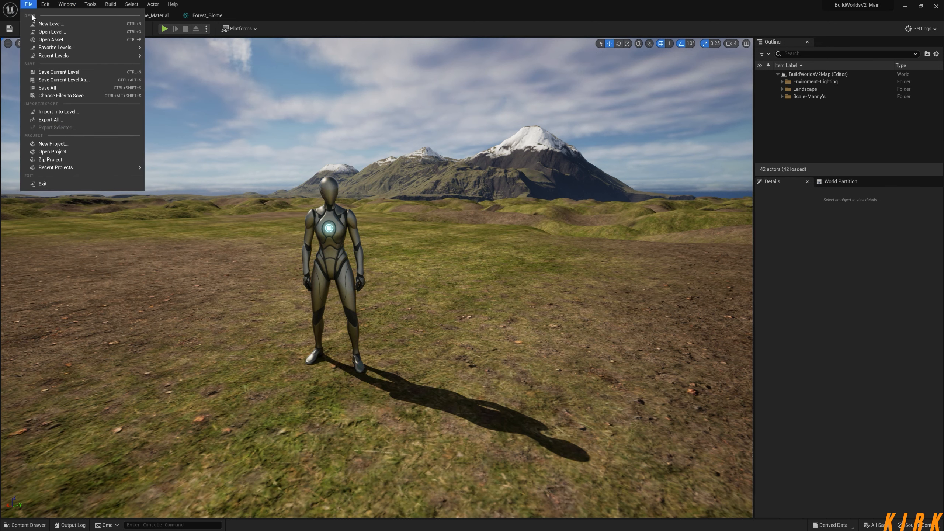
pyautogui.moveTo(61, 56)
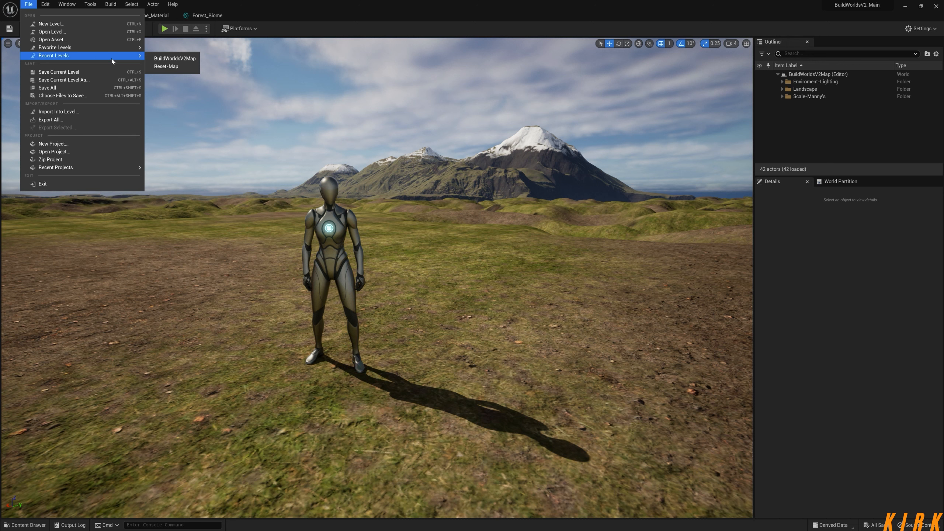
pyautogui.click(66, 25)
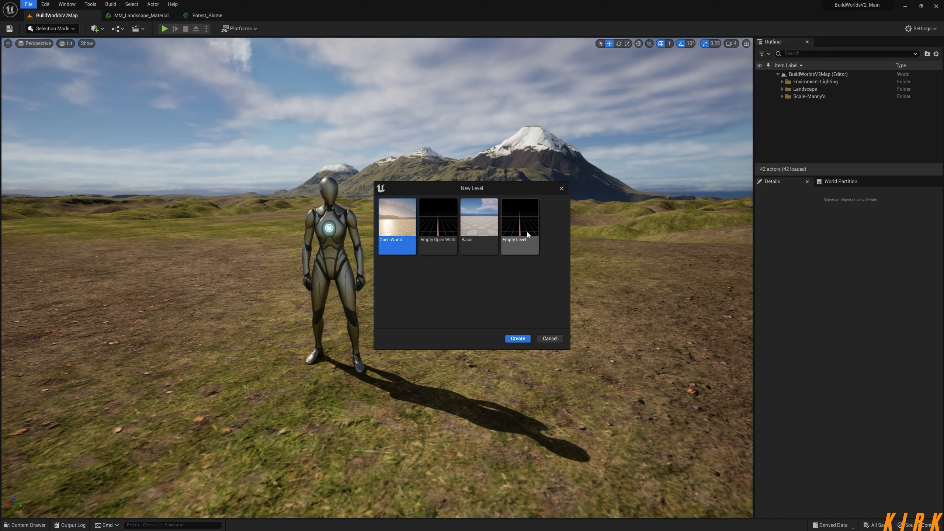
pyautogui.press('Escape')
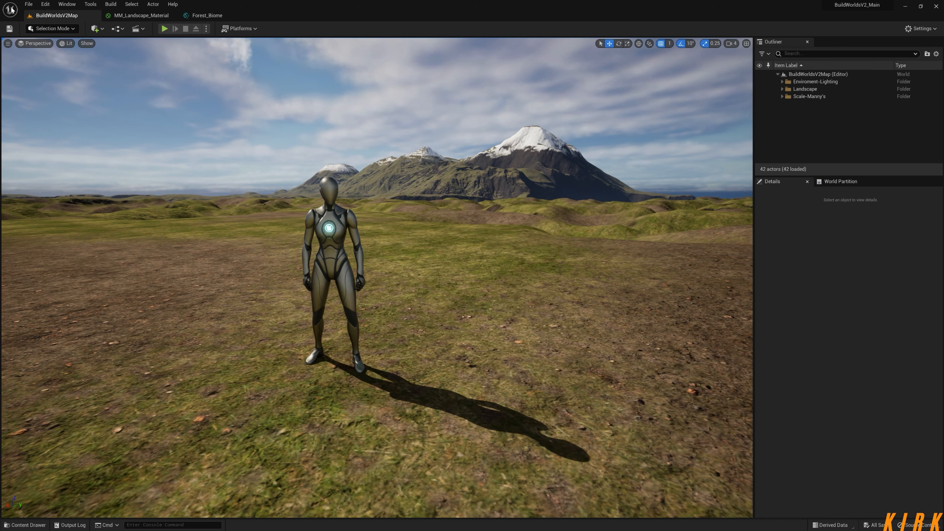
# - Load the recent level Reset-Map, and reopen BuildWorldsV2Map to refresh the landscape
pyautogui.click(28, 4)
pyautogui.moveTo(60, 55)
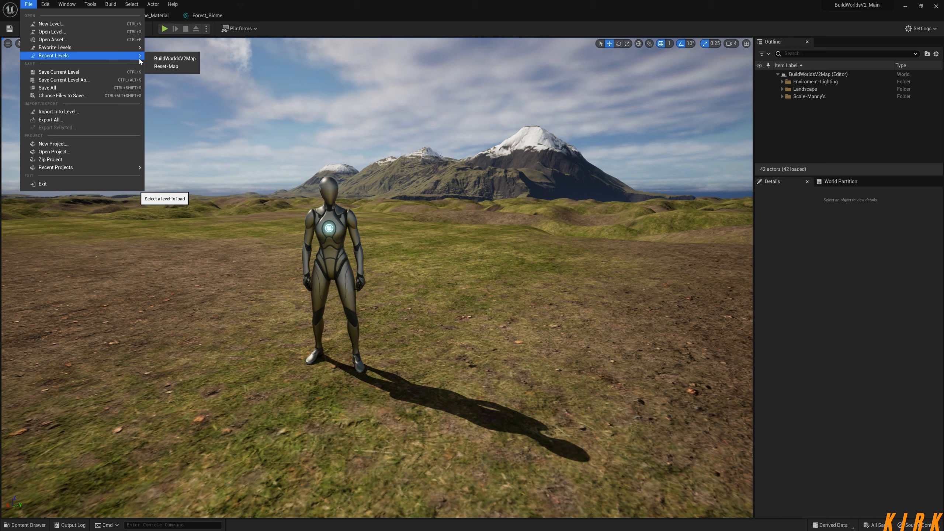
pyautogui.click(167, 66)
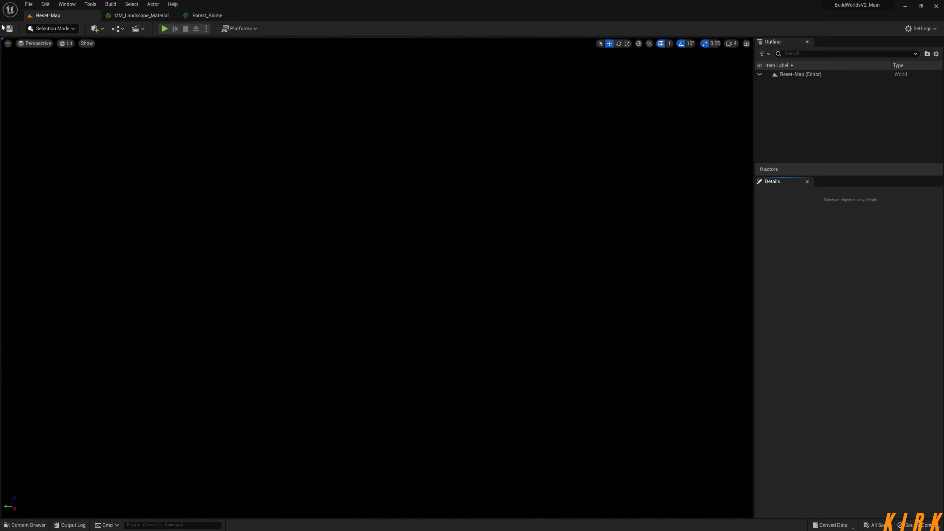
pyautogui.click(34, 4)
pyautogui.moveTo(63, 56)
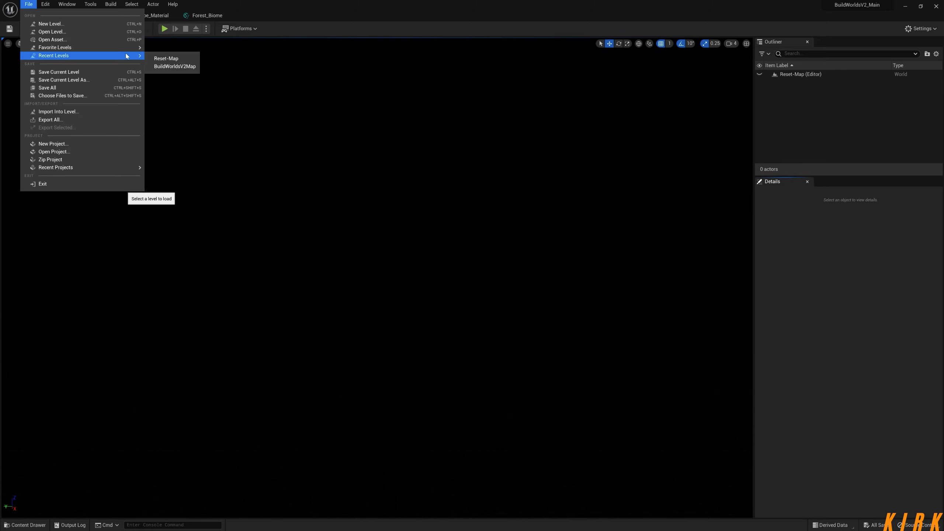
pyautogui.click(176, 66)
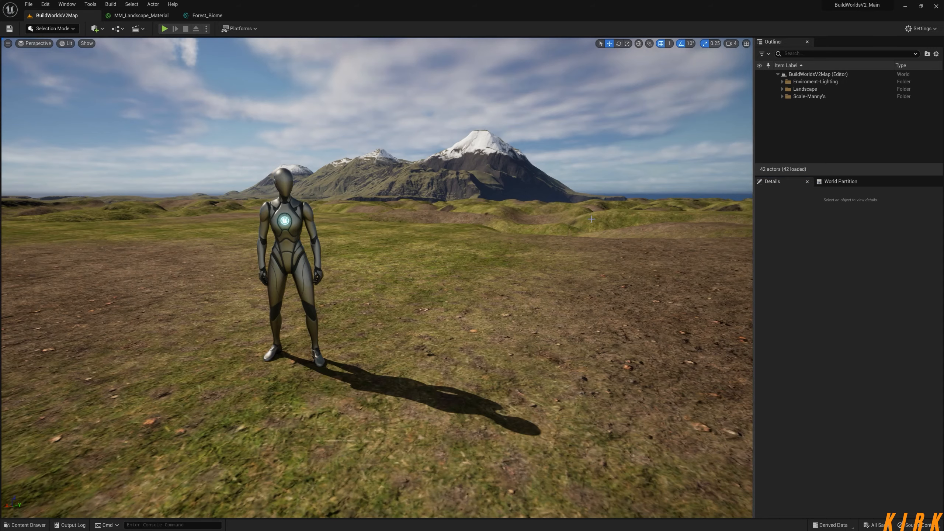
# - Recheck the MM_Landscape_Material and Forest_Biome graphs, and put BuildWorldsV2Map back into Landscape mode
pyautogui.moveTo(414, 218)
pyautogui.mouseDown(button='right')
pyautogui.moveTo(375, 236)
pyautogui.moveTo(399, 220)
pyautogui.mouseUp(button='right')
pyautogui.click(139, 15)
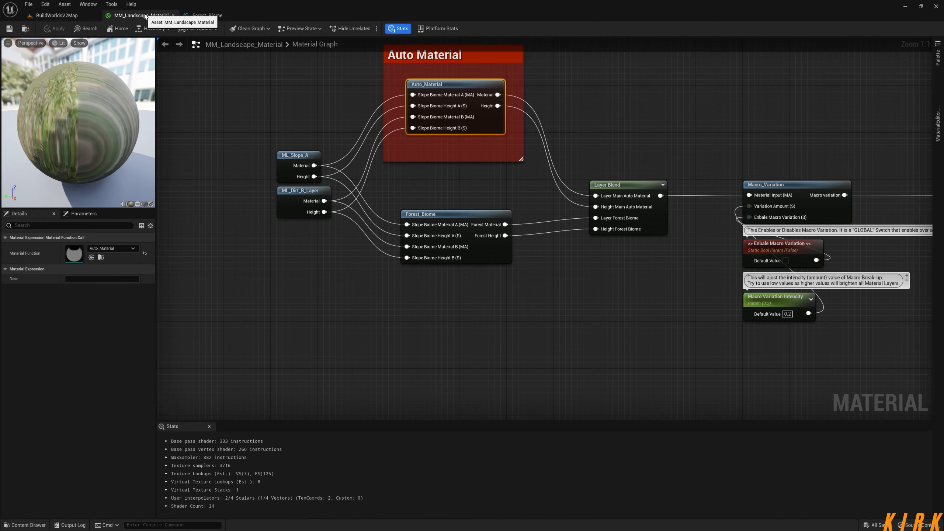
pyautogui.click(208, 15)
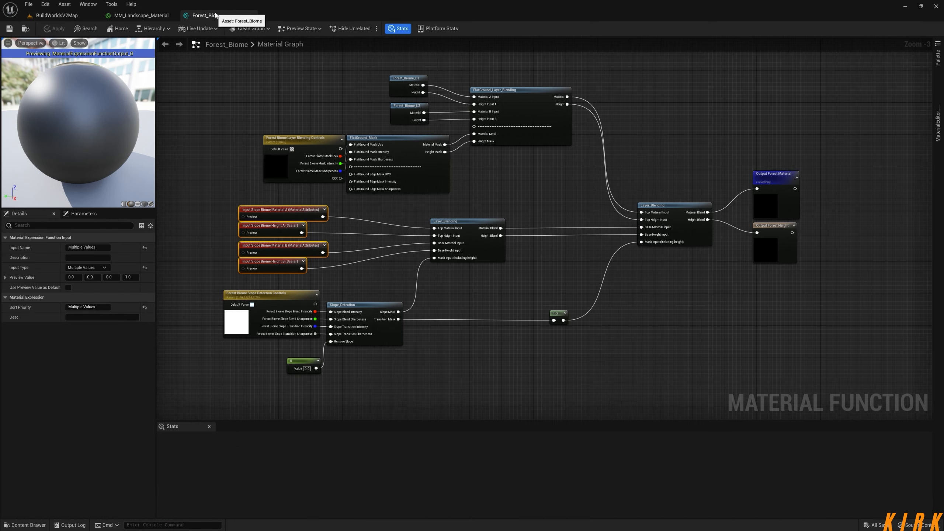
pyautogui.click(66, 15)
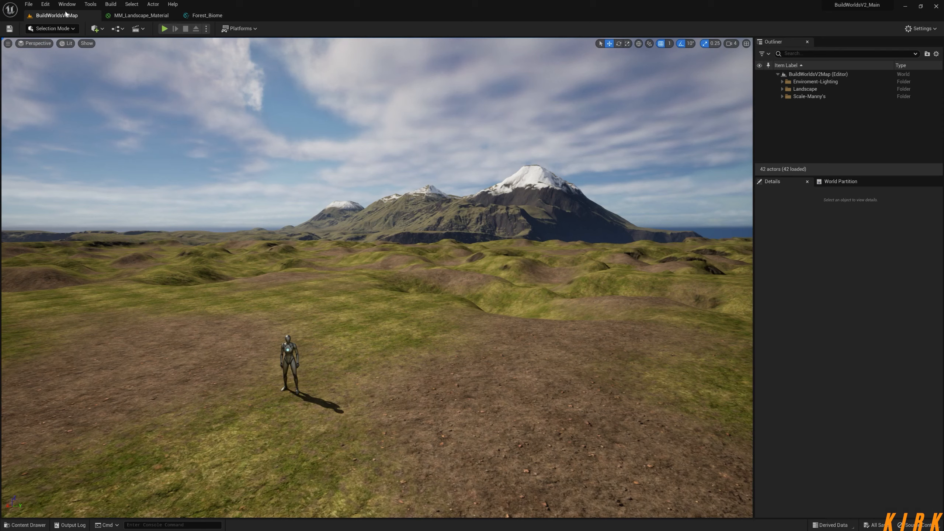
pyautogui.click(78, 29)
pyautogui.click(89, 49)
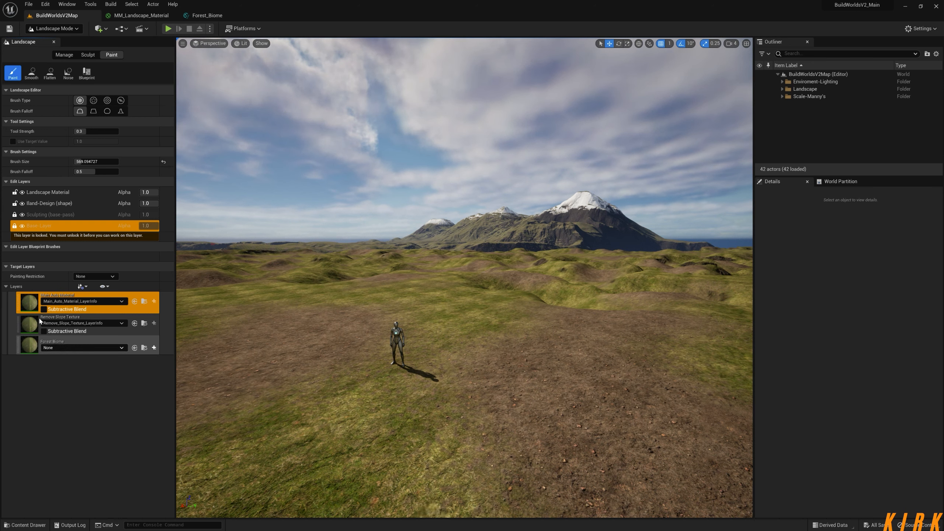
# - Create a weight-blended layer info for Forest Biome, saved as Forest_Biome_LayerInfo in BuildWorldsV2Map_sharedassets
pyautogui.click(123, 348)
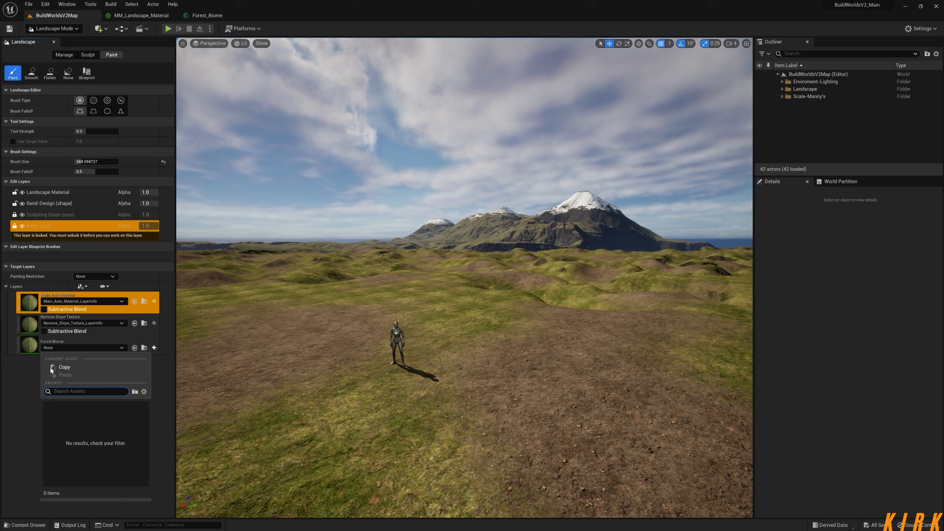
pyautogui.press('Escape')
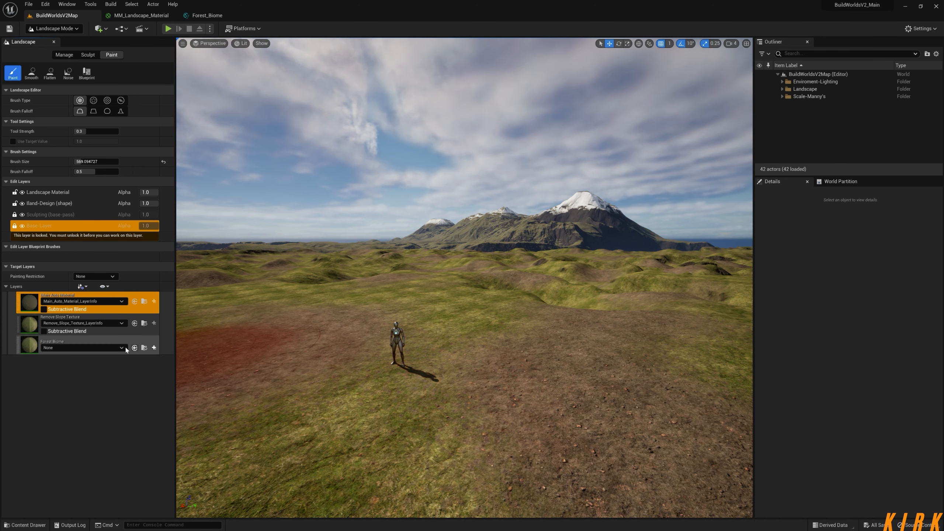
pyautogui.click(154, 348)
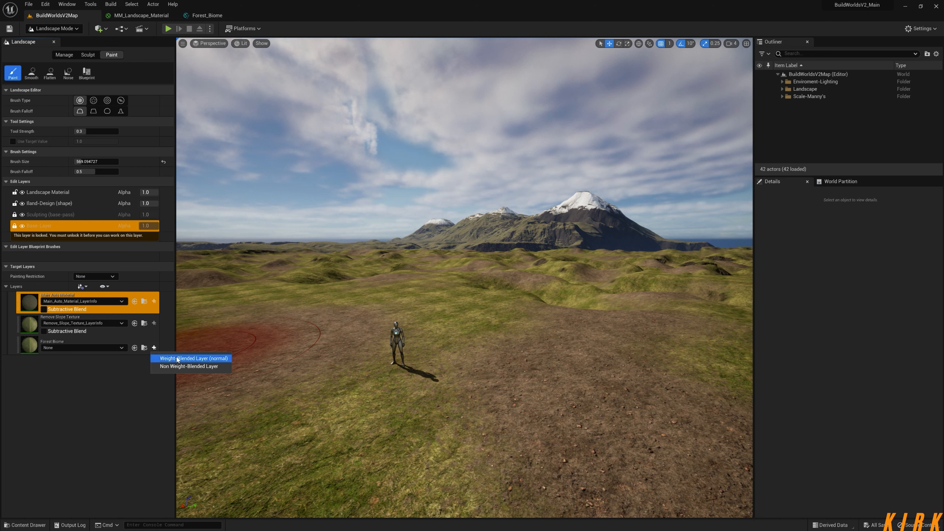
pyautogui.click(178, 358)
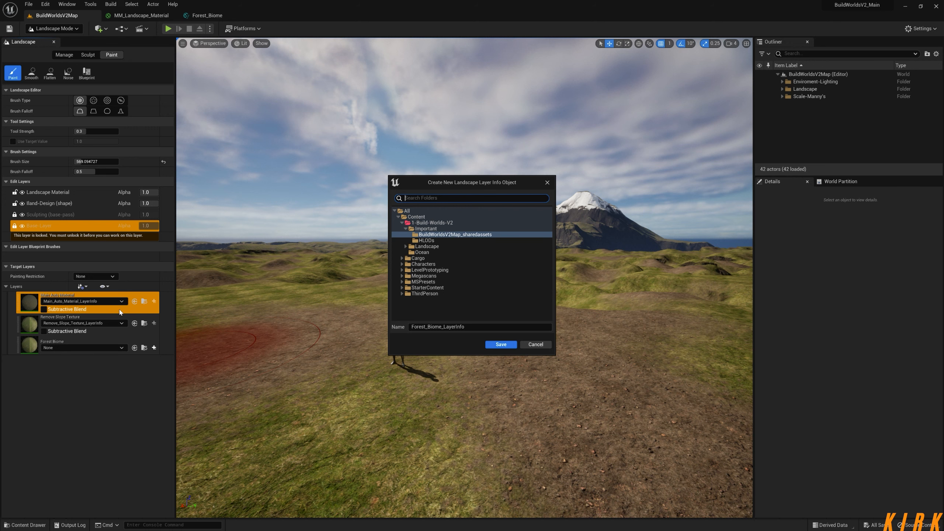
pyautogui.click(501, 344)
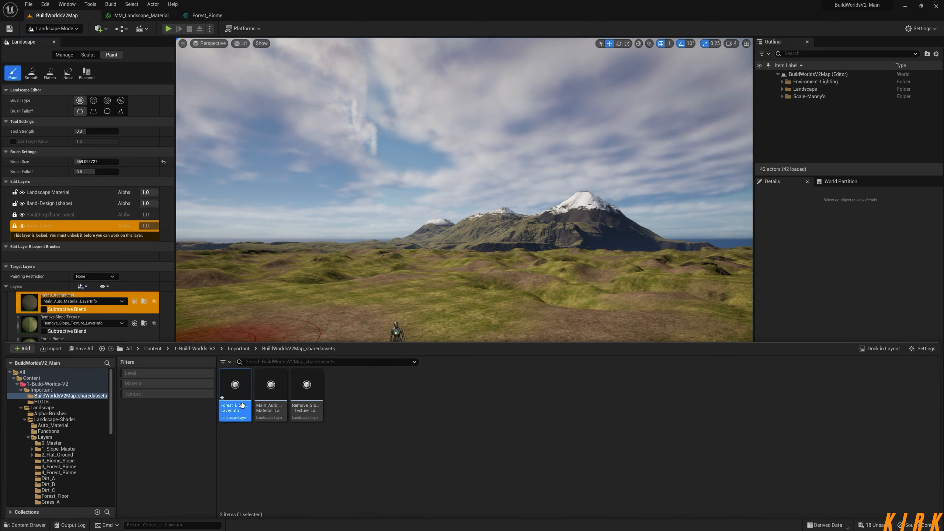
pyautogui.click(141, 256)
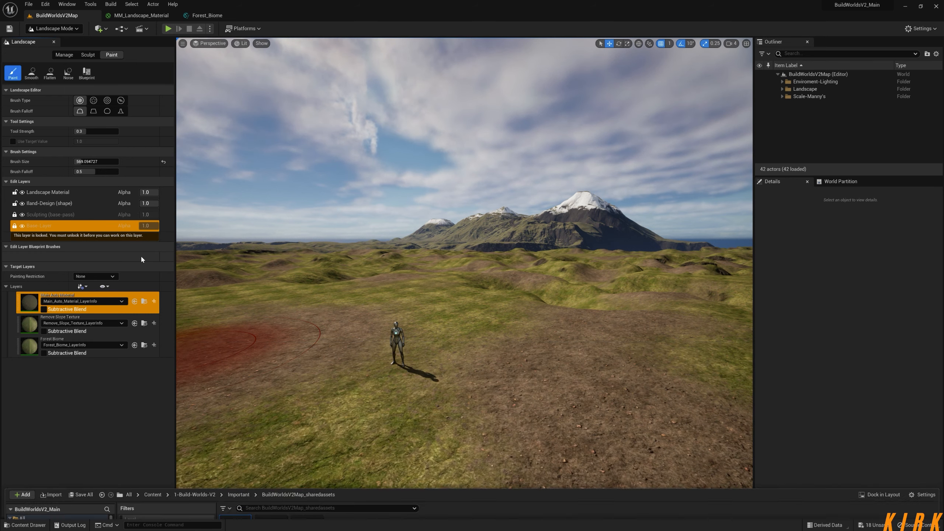
# - Paint the Forest Biome layer onto the ground around the mannequin, using the Landscape Material edit layer
pyautogui.click(128, 352)
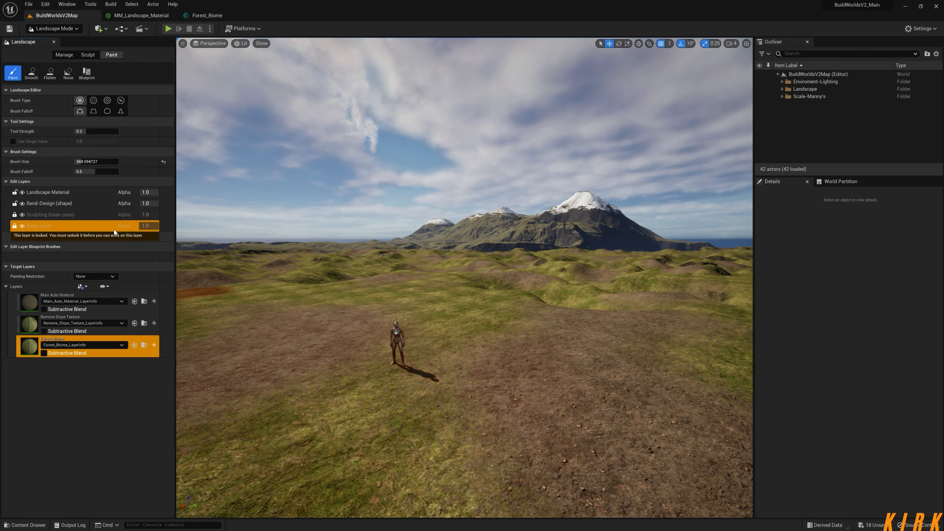
pyautogui.click(54, 193)
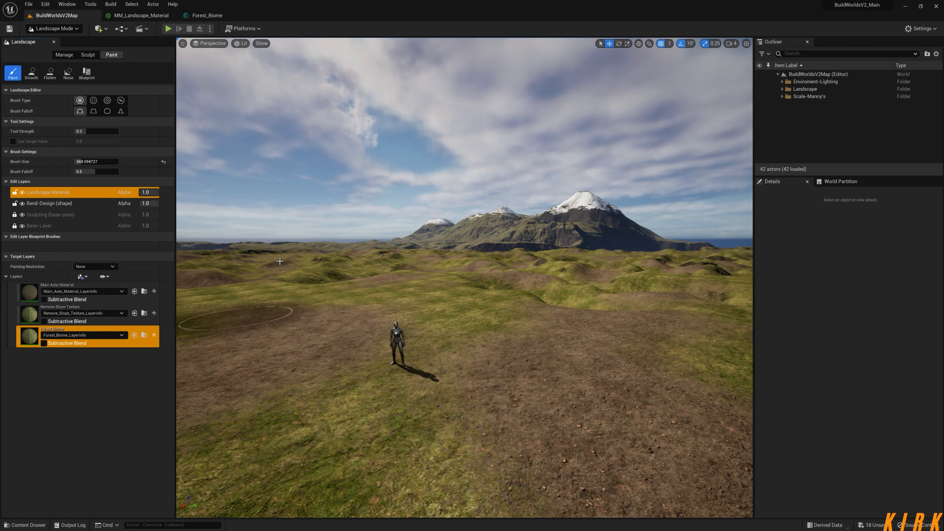
pyautogui.moveTo(246, 273); pyautogui.dragTo(217, 290, button='right')
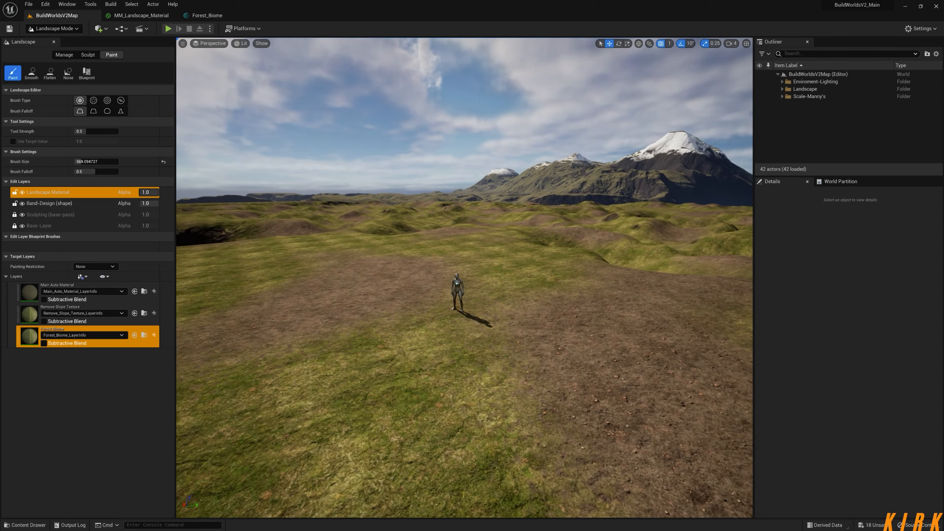
pyautogui.moveTo(446, 376)
pyautogui.mouseDown()
pyautogui.moveTo(436, 312)
pyautogui.moveTo(441, 320)
pyautogui.mouseUp()
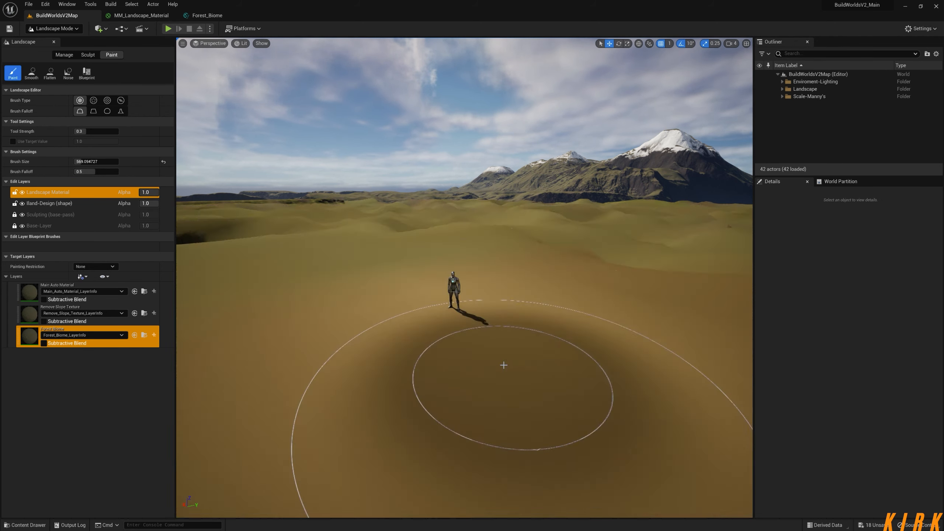
pyautogui.moveTo(613, 379)
pyautogui.mouseDown(button='right')
pyautogui.moveTo(472, 409)
pyautogui.moveTo(453, 337)
pyautogui.mouseUp(button='right')
pyautogui.moveTo(424, 297); pyautogui.dragTo(458, 296)
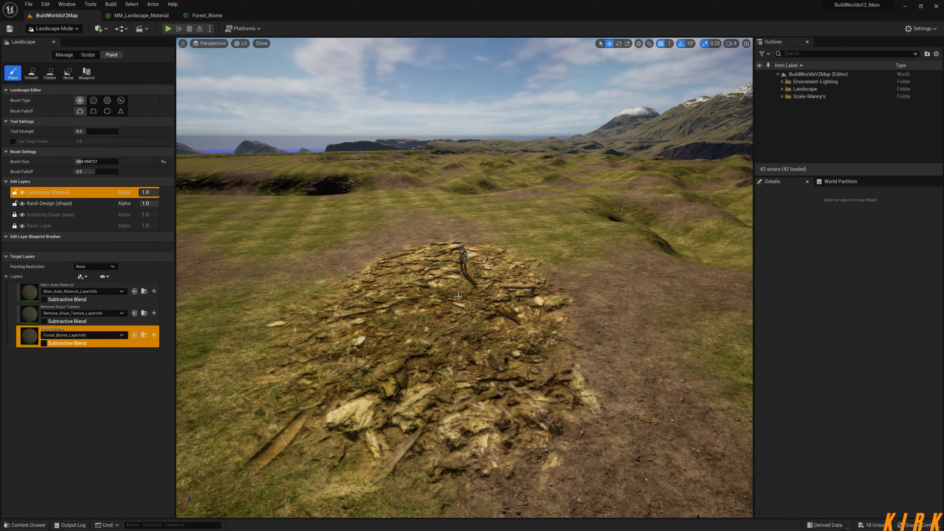
pyautogui.moveTo(357, 267); pyautogui.dragTo(350, 262)
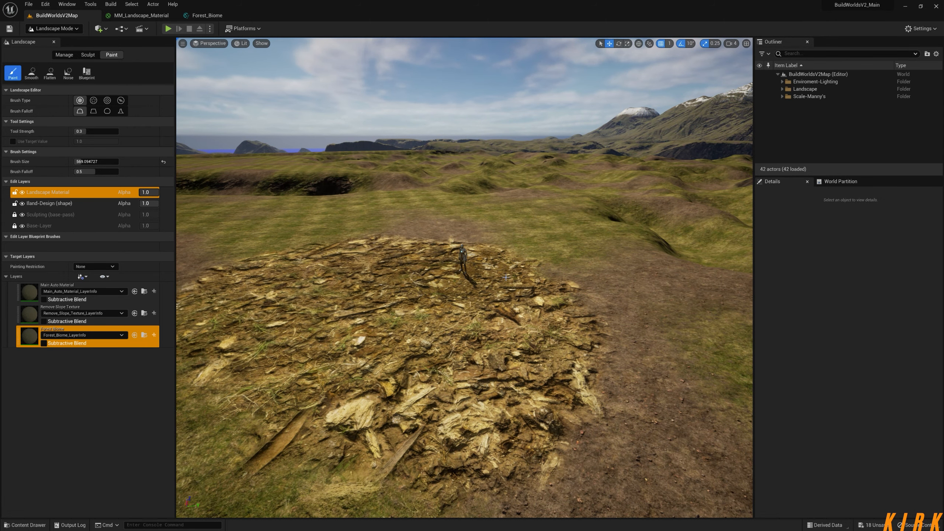
pyautogui.moveTo(506, 277); pyautogui.dragTo(365, 368)
# - Examine the painted Forest Biome patch from near and far, and leave Landscape mode for Selection mode
pyautogui.press('w')
pyautogui.moveTo(433, 352); pyautogui.dragTo(423, 330, button='right')
pyautogui.press('s')
pyautogui.press('s')
pyautogui.press('w')
pyautogui.press('w')
pyautogui.press('s')
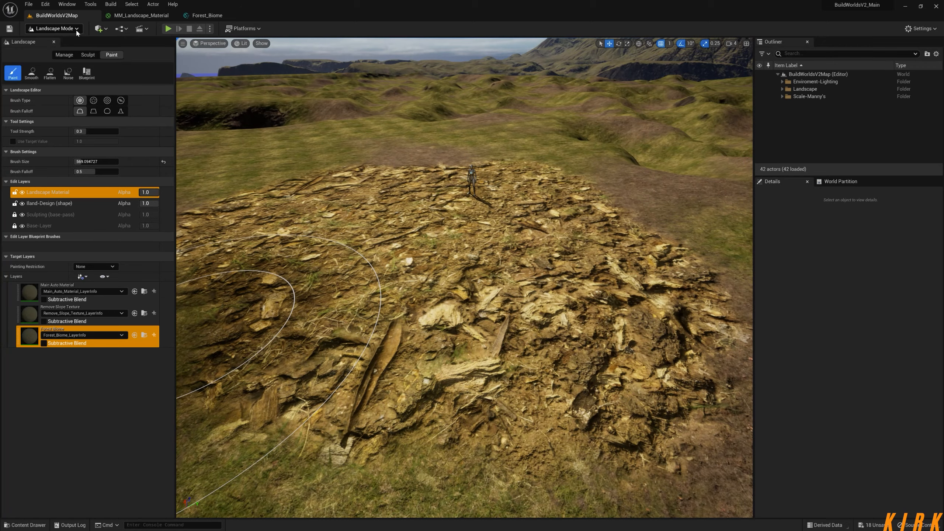
pyautogui.click(75, 29)
pyautogui.click(54, 38)
pyautogui.moveTo(436, 240); pyautogui.dragTo(420, 220, button='right')
pyautogui.press('s')
pyautogui.press('w')
pyautogui.press('s')
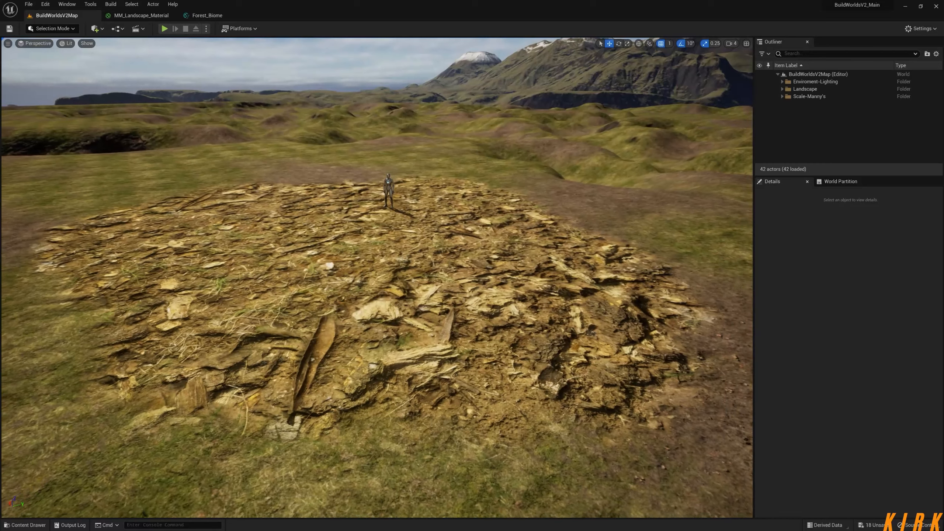
# - Open the MM_Landscape_Material instance from the 1-Build-Worlds-V2 > Landscape > Landscape-Shader folder
pyautogui.click(23, 525)
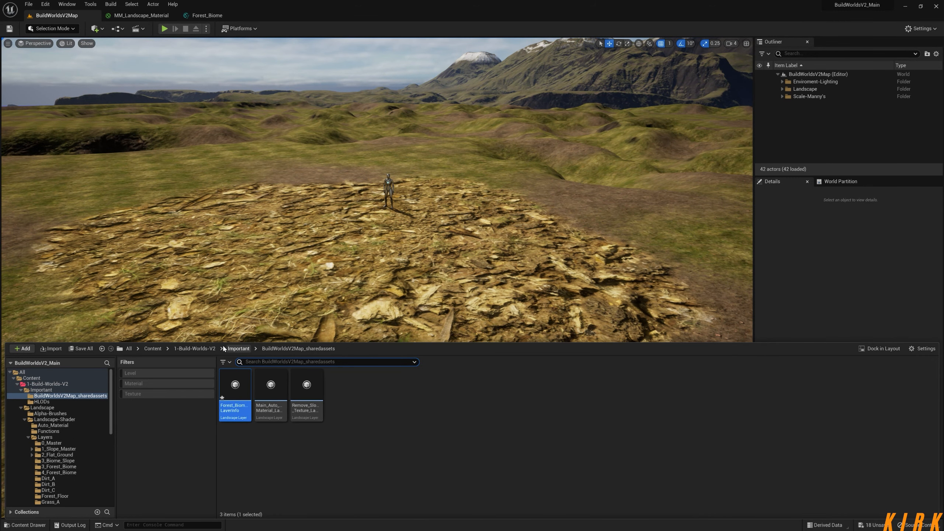
pyautogui.click(201, 349)
pyautogui.click(272, 391)
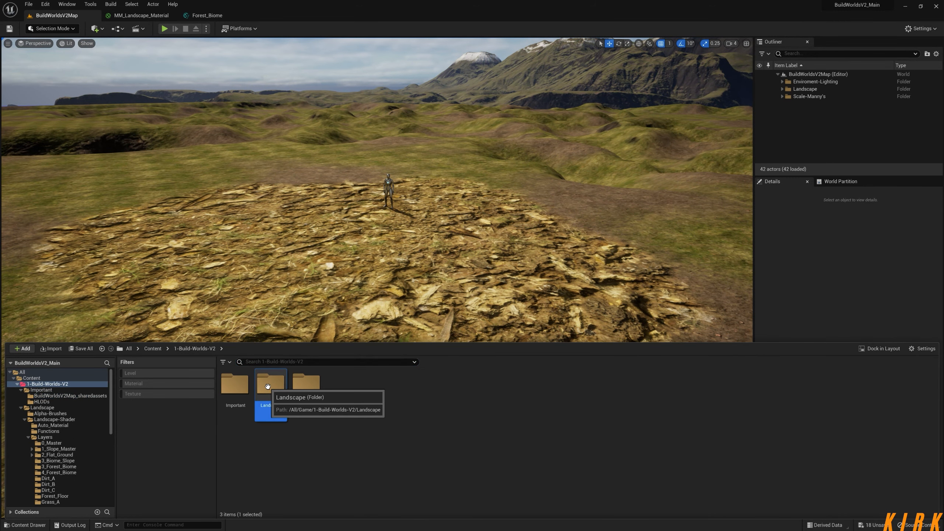
pyautogui.doubleClick(272, 387)
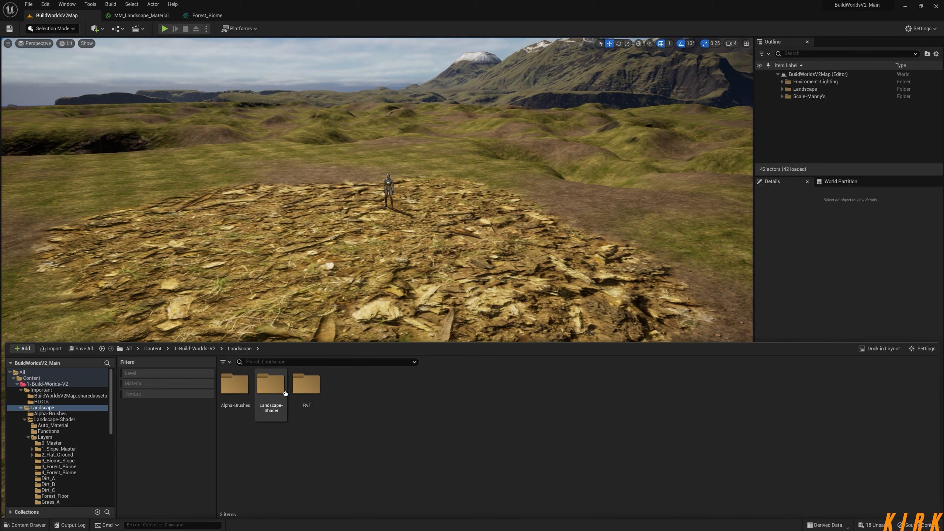
pyautogui.doubleClick(271, 387)
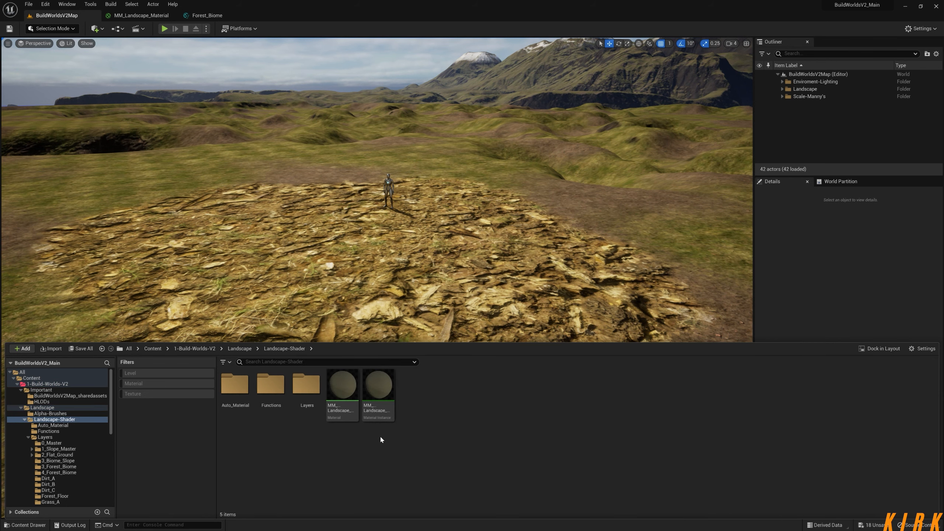
pyautogui.doubleClick(375, 395)
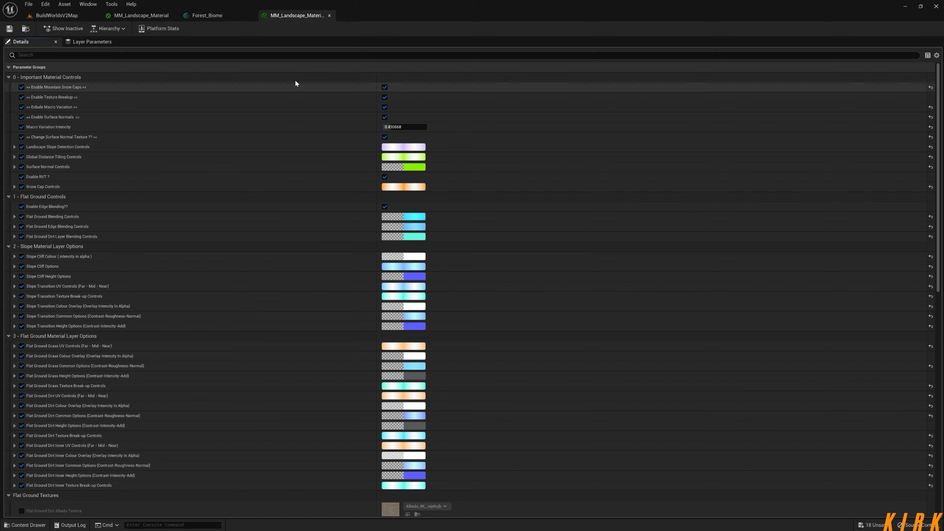
# - Float the material instance editor as a tall, narrow window beside the BuildWorldsV2Map viewport, with the parameter names readable
pyautogui.moveTo(298, 15); pyautogui.dragTo(730, 75)
pyautogui.click(62, 14)
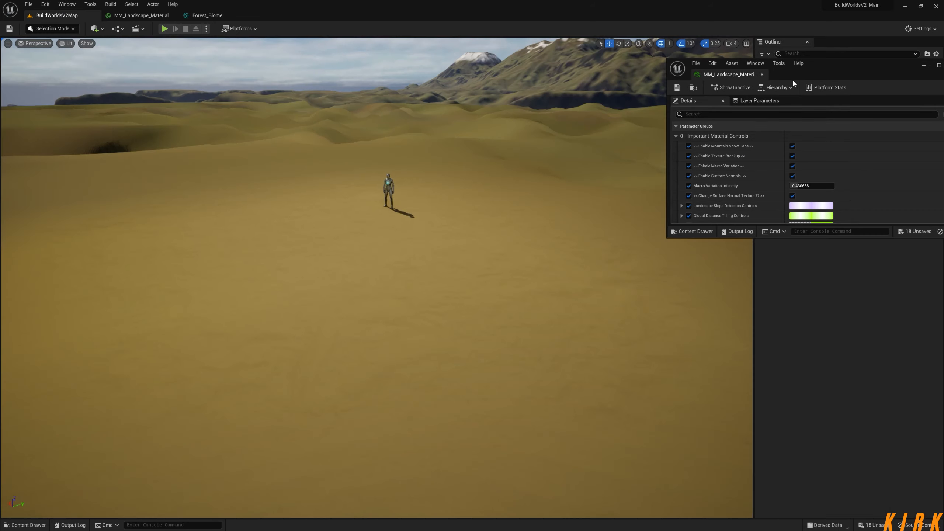
pyautogui.moveTo(864, 62); pyautogui.dragTo(821, 52)
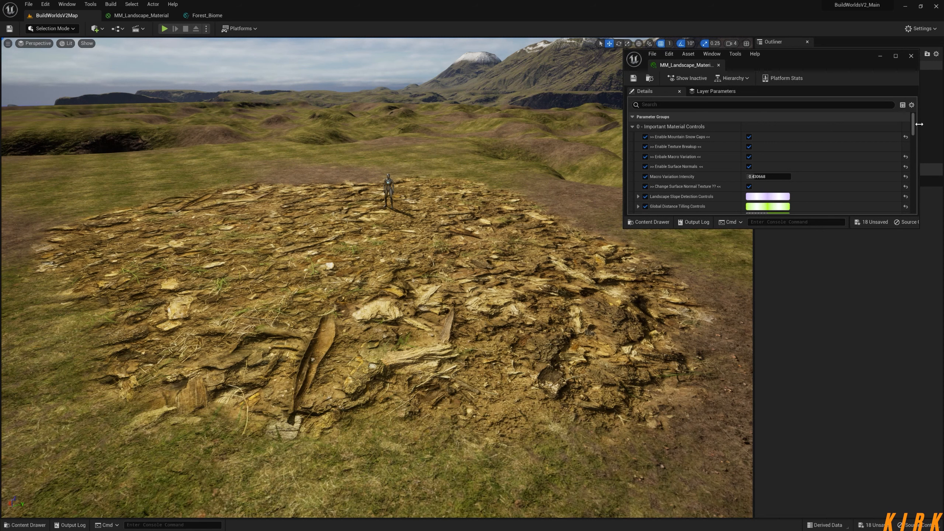
pyautogui.moveTo(919, 124); pyautogui.dragTo(808, 124)
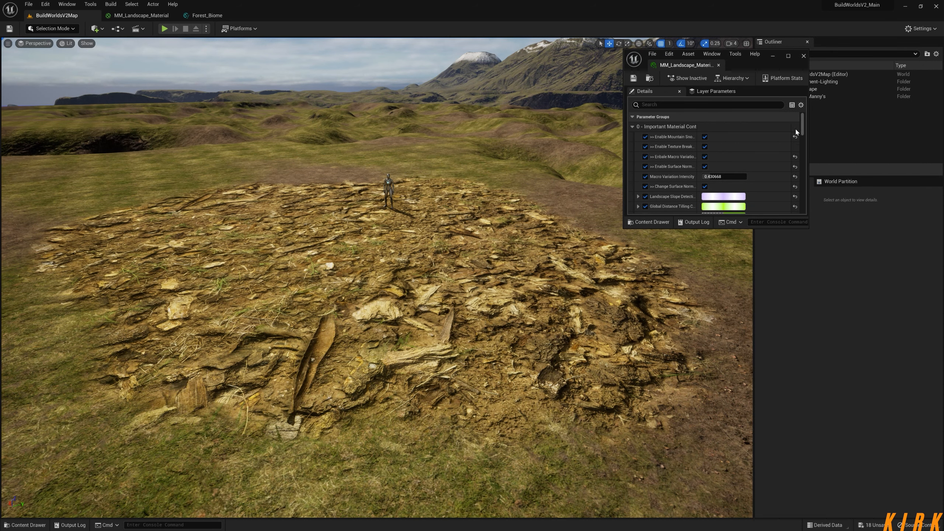
pyautogui.moveTo(699, 125); pyautogui.dragTo(731, 125)
pyautogui.moveTo(745, 67); pyautogui.dragTo(851, 11)
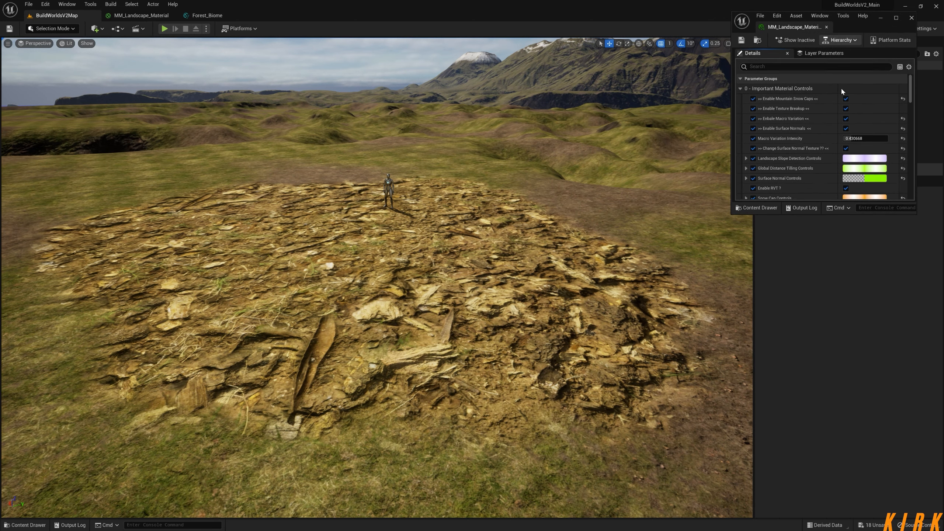
pyautogui.moveTo(821, 214); pyautogui.dragTo(807, 504)
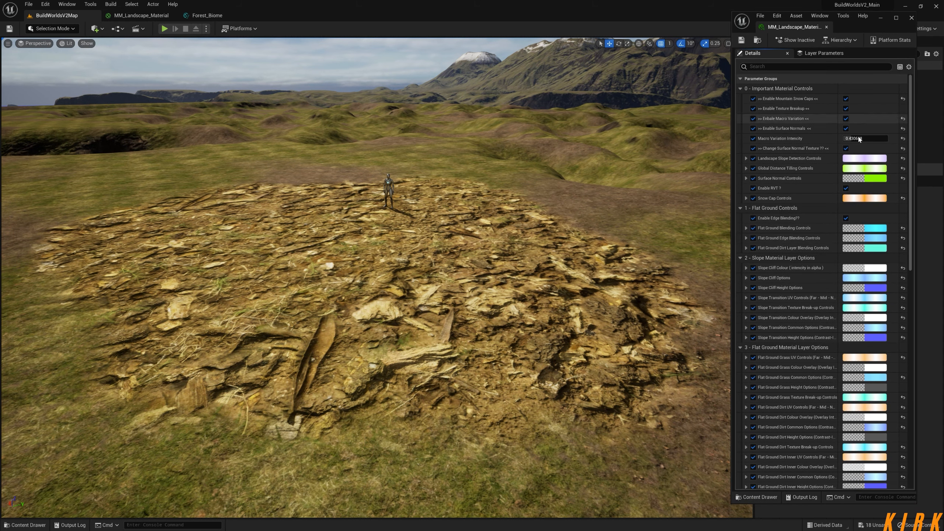
# - Collapse parameter groups 0 to 3 and Flat Ground Textures so the Forest Biome parameters can be reached
pyautogui.click(741, 88)
pyautogui.click(740, 98)
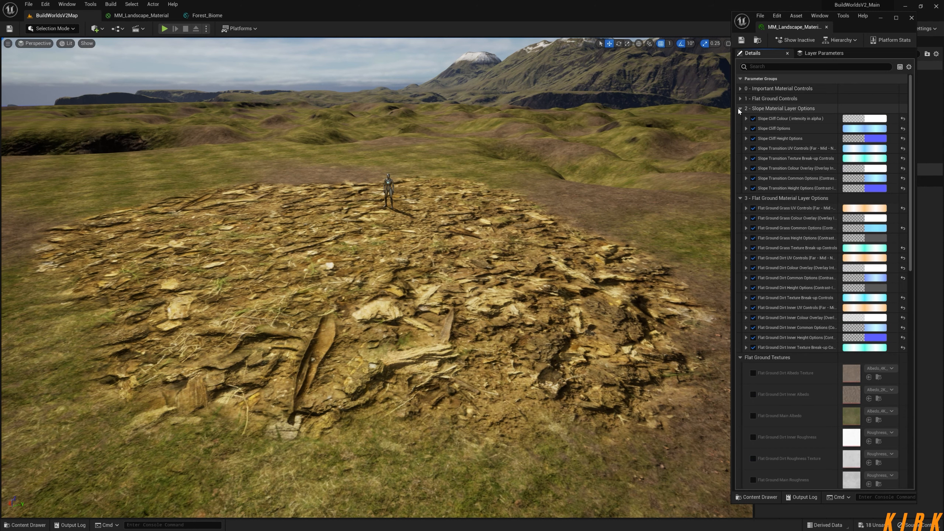
pyautogui.click(740, 108)
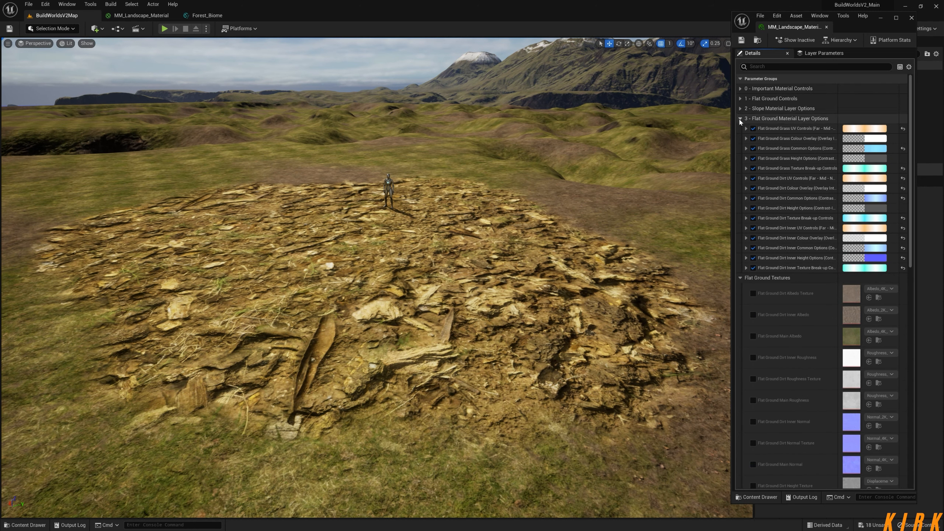
pyautogui.click(740, 119)
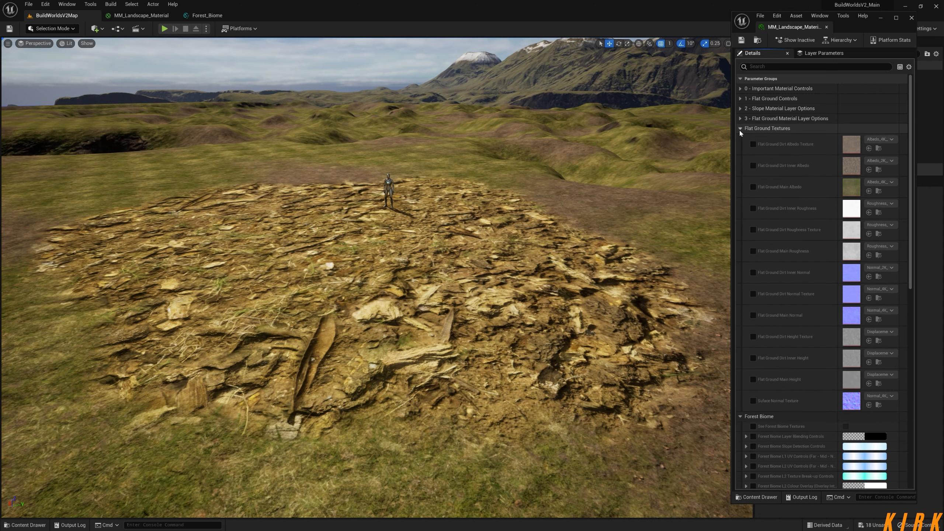
pyautogui.click(740, 128)
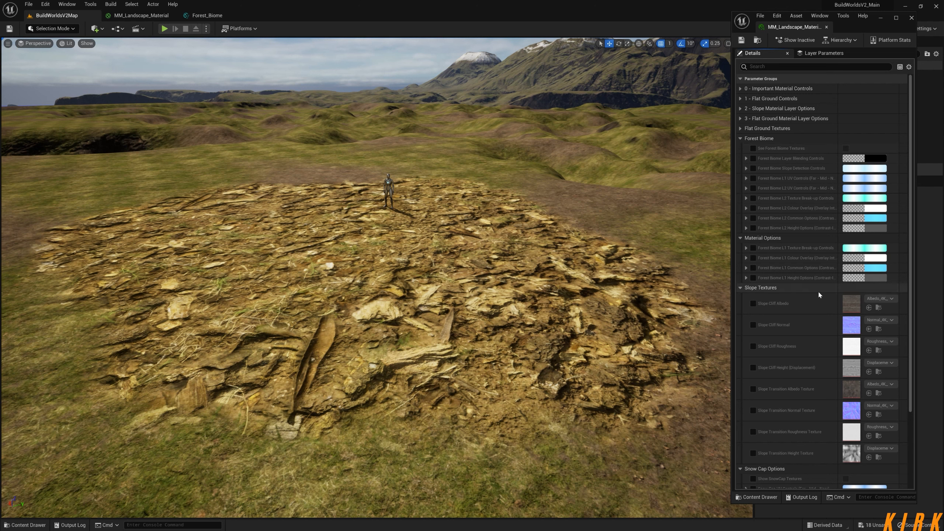
pyautogui.scroll(-4, 897, 223)
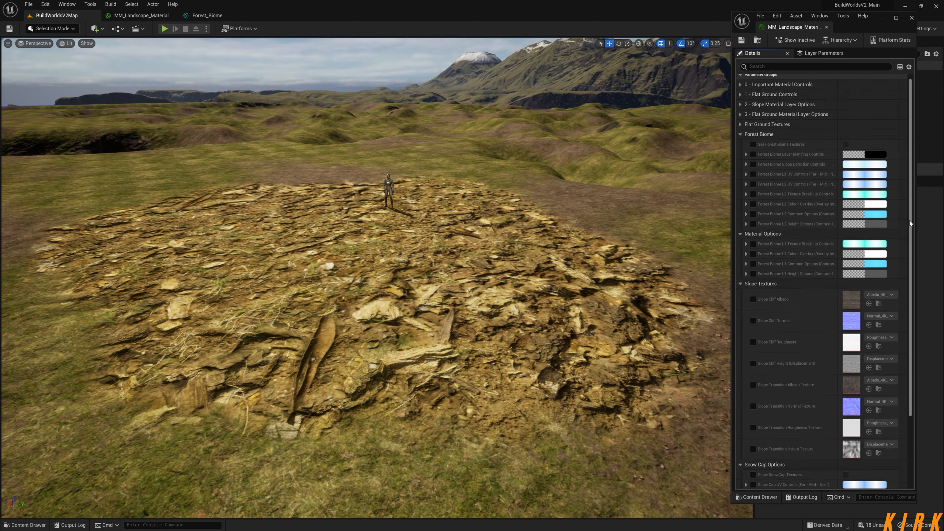
pyautogui.scroll(4, 899, 307)
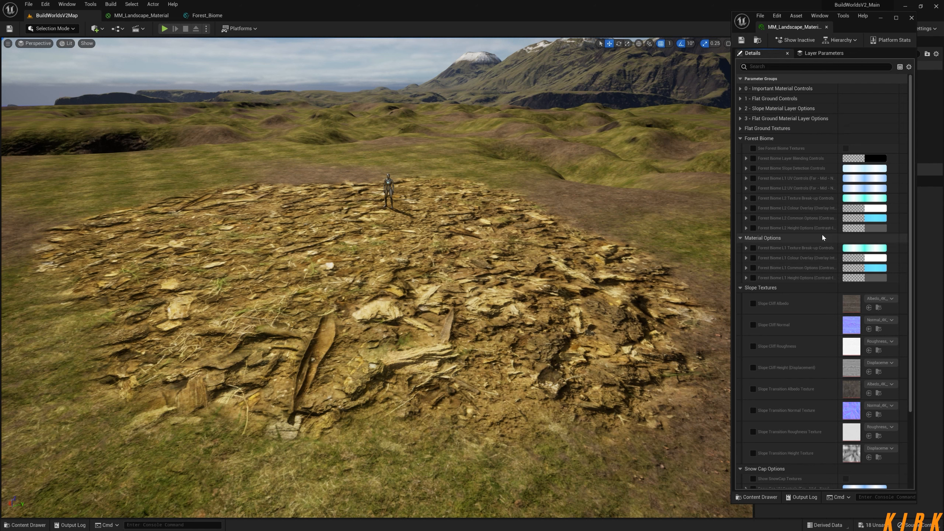
# - Enable See Forest Biome Textures in the material instance and review how the Forest Biome parameters are grouped
pyautogui.click(753, 148)
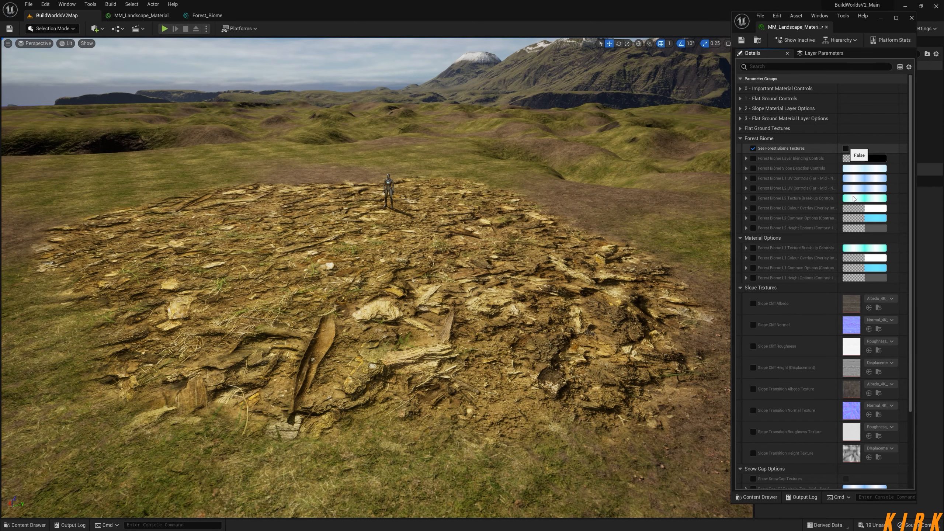
pyautogui.scroll(-2, 907, 179)
pyautogui.scroll(-15, 907, 179)
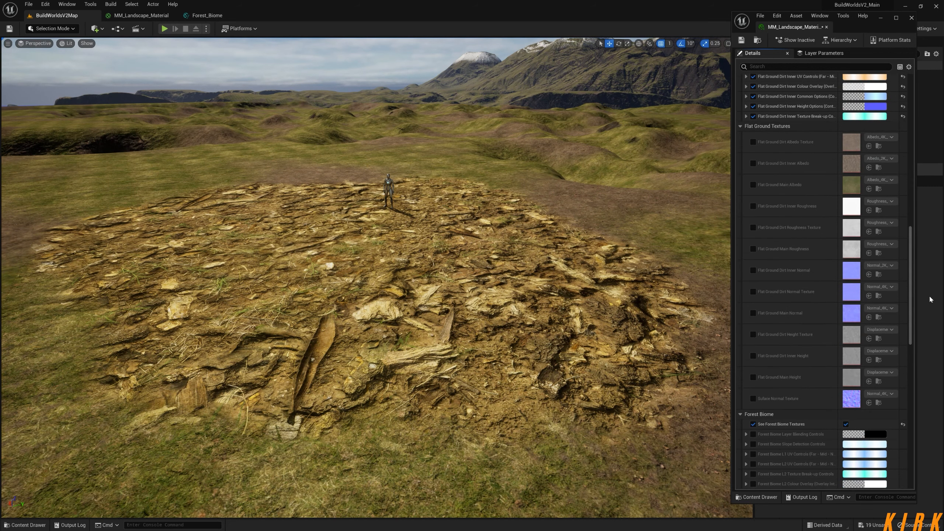
pyautogui.moveTo(911, 289); pyautogui.dragTo(899, 352)
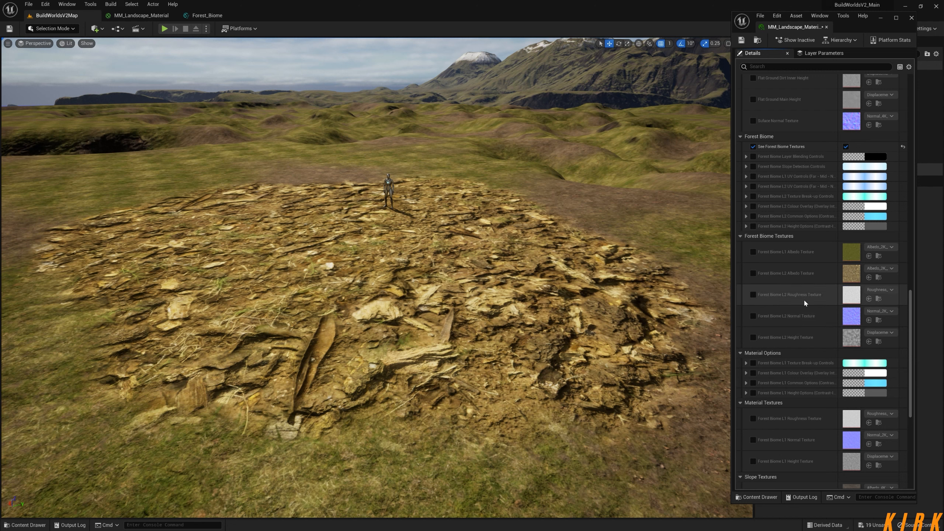
pyautogui.scroll(-2, 841, 339)
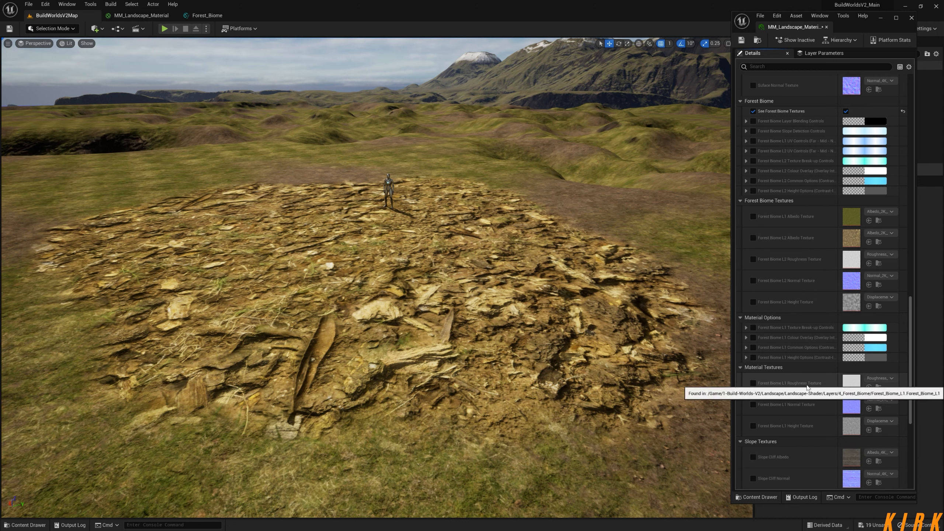
pyautogui.scroll(-1, 789, 426)
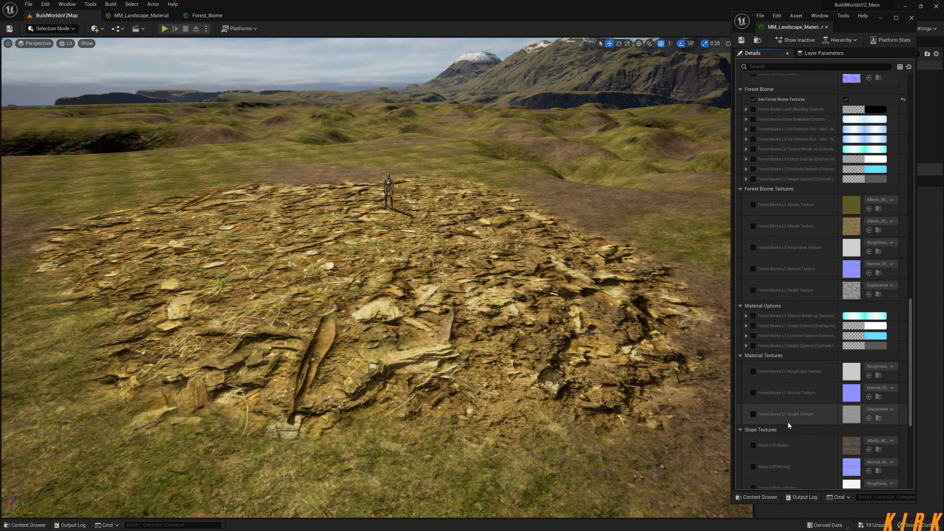
# - Open the Forest_Biome_L1 function from the Forest_Biome graph and bring its texture parameters into view
pyautogui.click(206, 15)
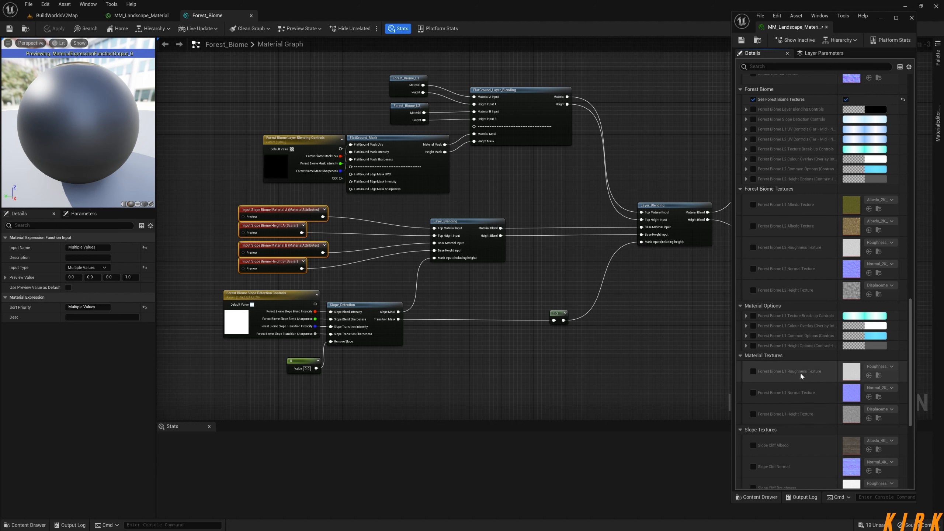
pyautogui.scroll(-5, 804, 398)
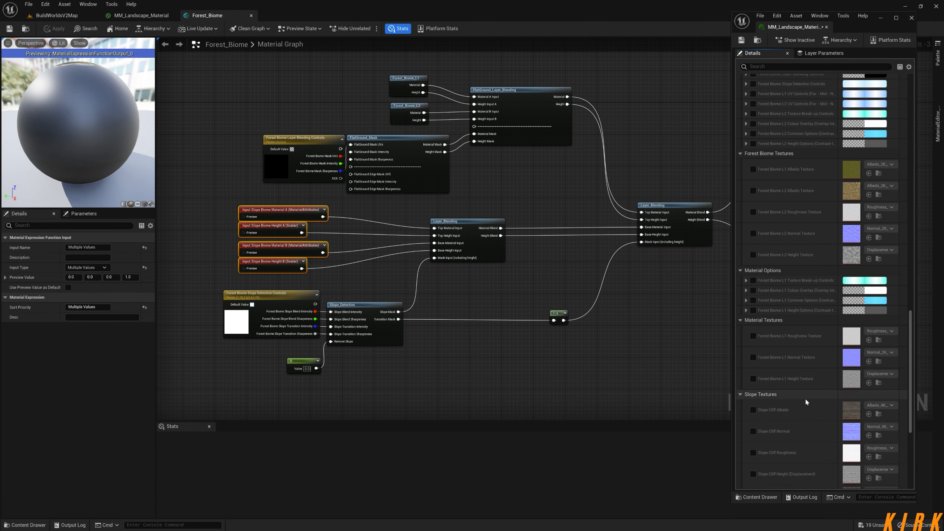
pyautogui.scroll(2, 807, 400)
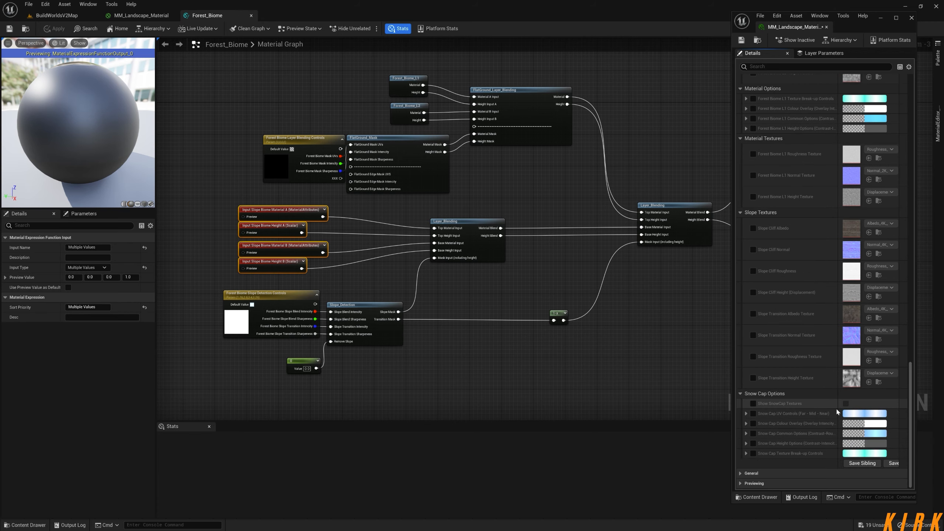
pyautogui.scroll(2, 835, 407)
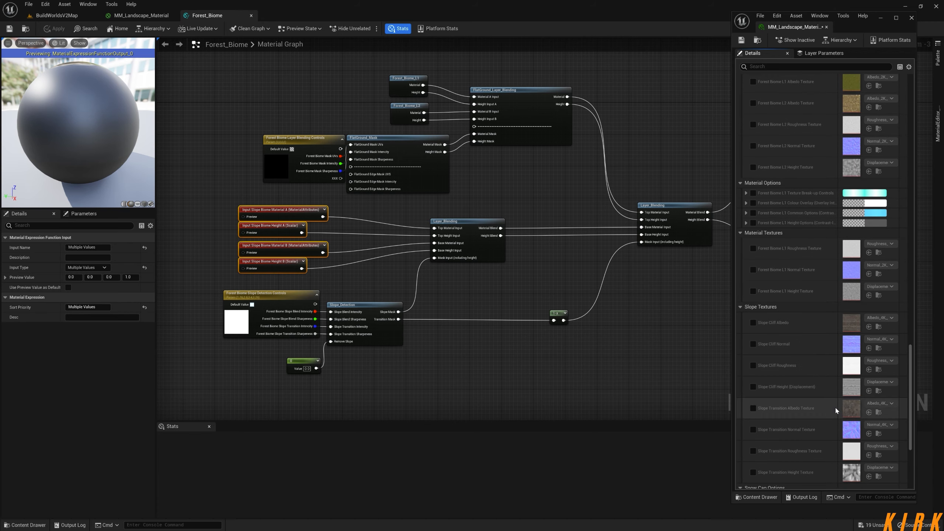
pyautogui.doubleClick(397, 87)
pyautogui.moveTo(308, 225); pyautogui.dragTo(634, 246, button='right')
pyautogui.moveTo(396, 139); pyautogui.dragTo(491, 308, button='right')
pyautogui.moveTo(476, 194); pyautogui.dragTo(484, 286, button='right')
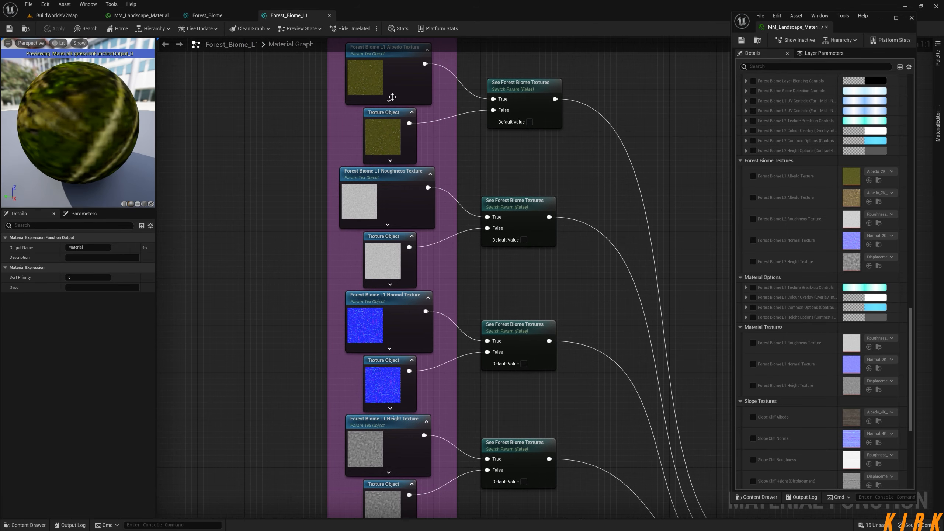
# - Assign the Forest Biome L1 albedo, roughness, normal and height texture parameters to the Forest Biome Textures group
pyautogui.click(397, 77)
pyautogui.keyDown('shift'); pyautogui.click(398, 199); pyautogui.keyUp('shift')
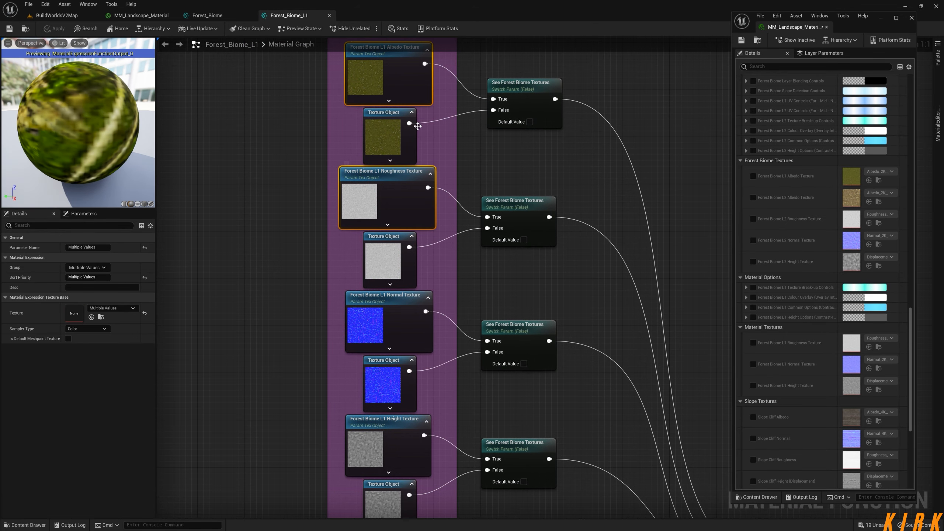
pyautogui.keyDown('shift'); pyautogui.click(405, 312); pyautogui.keyUp('shift')
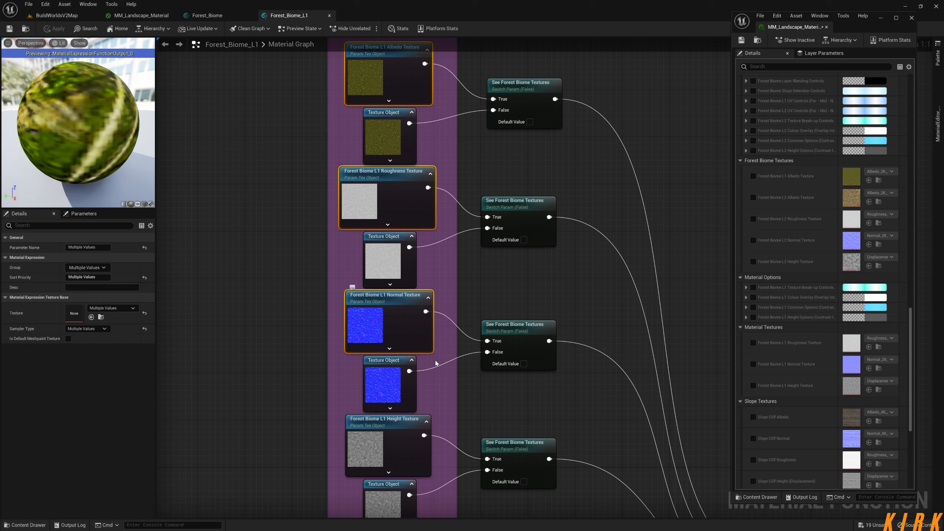
pyautogui.keyDown('shift'); pyautogui.click(409, 433); pyautogui.keyUp('shift')
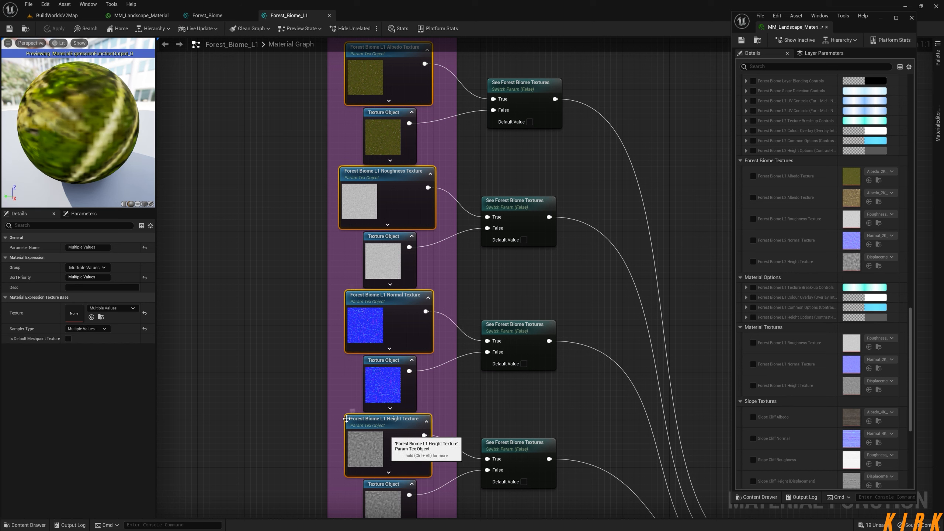
pyautogui.click(104, 267)
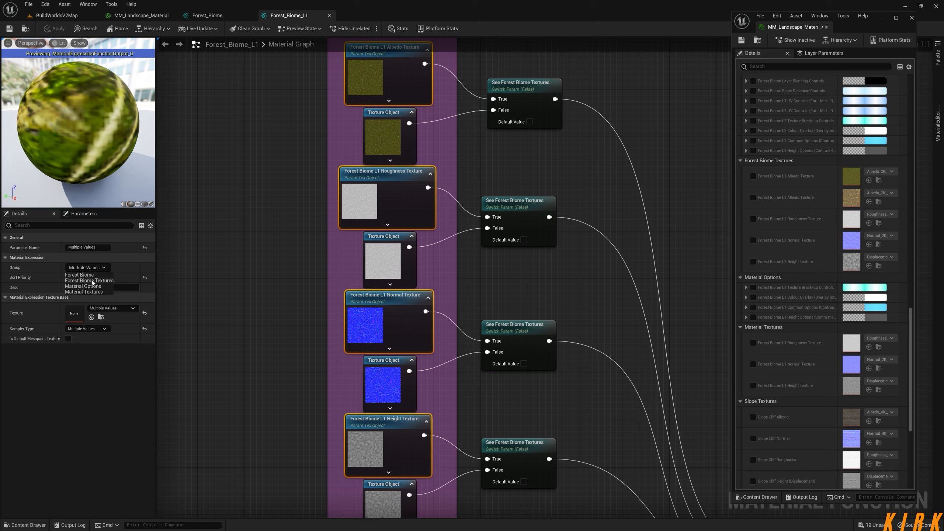
pyautogui.click(92, 280)
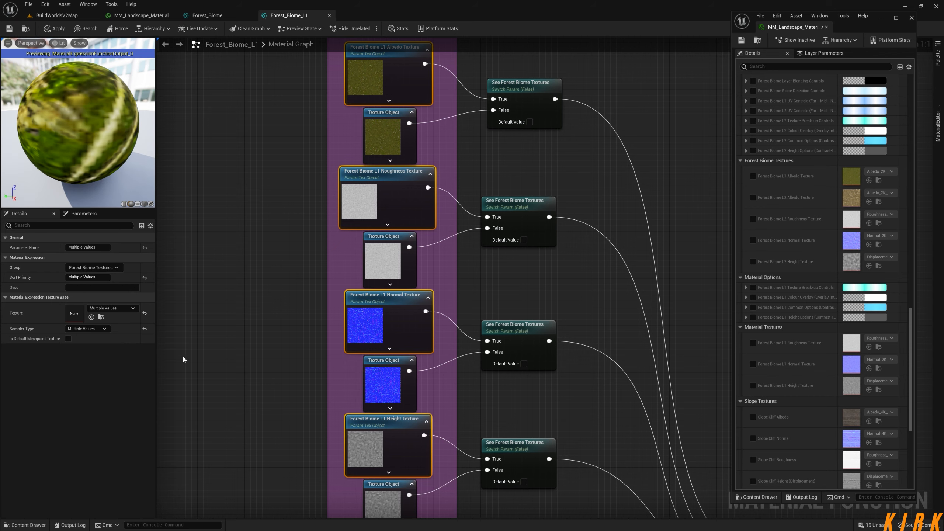
# - Assign the Forest Biome L1 UV, texture break-up, colour overlay, common options and height options parameters to the Forest Biome group
pyautogui.scroll(-10, 253, 196)
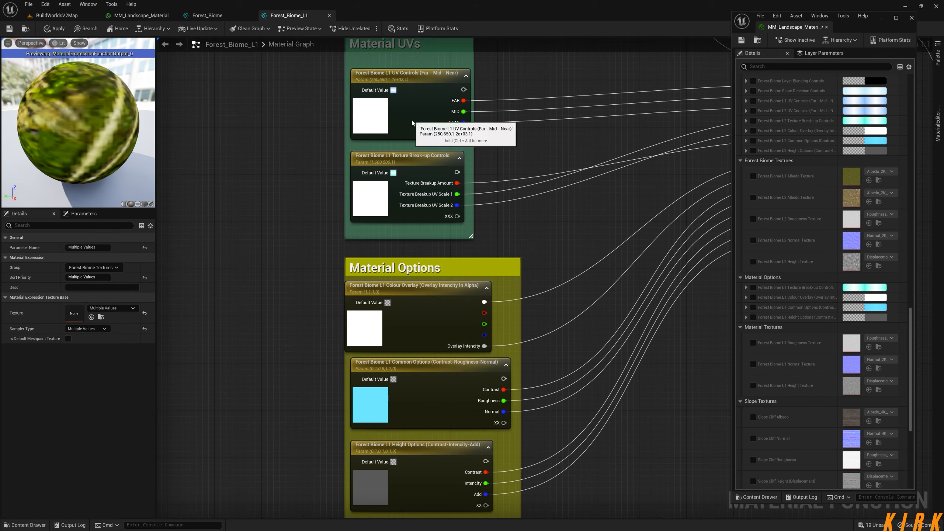
pyautogui.click(424, 123)
pyautogui.click(103, 328)
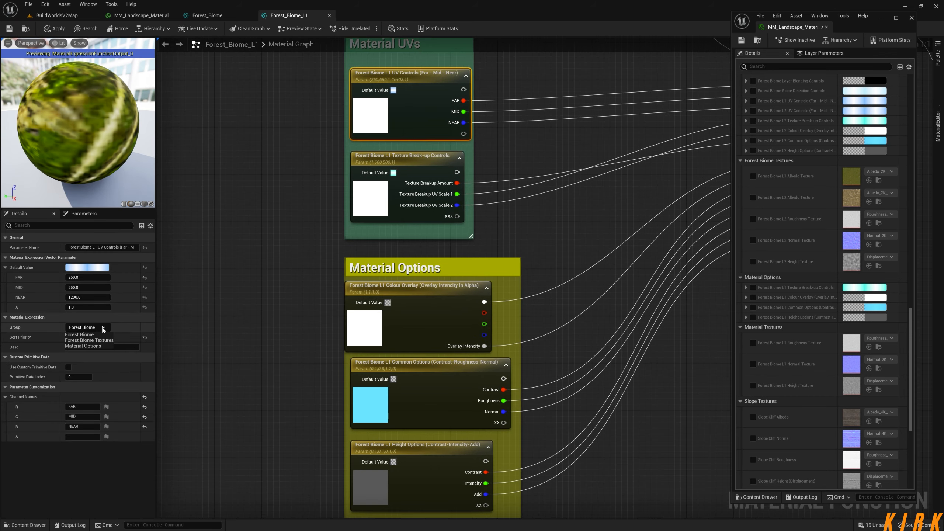
pyautogui.click(263, 303)
pyautogui.moveTo(284, 313); pyautogui.dragTo(263, 277, button='right')
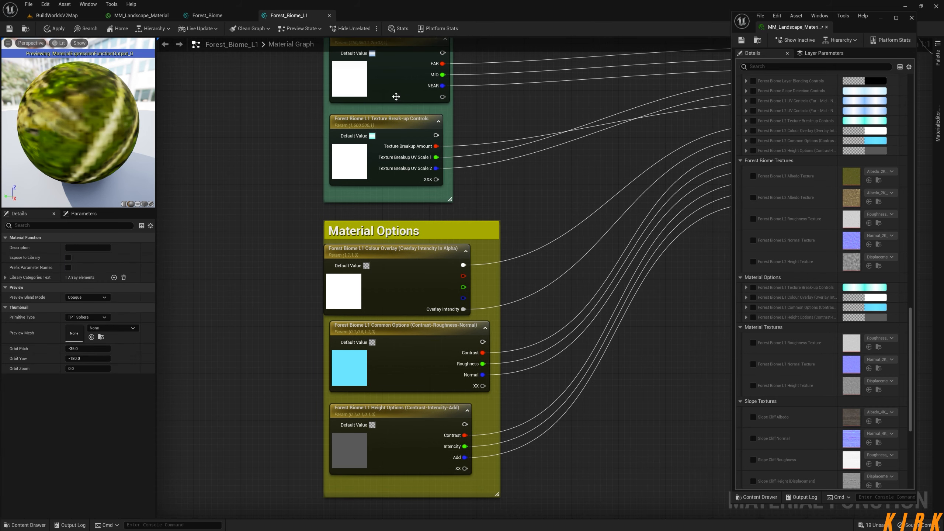
pyautogui.keyDown('ctrl'); pyautogui.click(403, 122); pyautogui.keyUp('ctrl')
pyautogui.keyDown('ctrl'); pyautogui.click(407, 262); pyautogui.keyUp('ctrl')
pyautogui.keyDown('ctrl'); pyautogui.click(403, 359); pyautogui.keyUp('ctrl')
pyautogui.keyDown('ctrl'); pyautogui.click(402, 418); pyautogui.keyUp('ctrl')
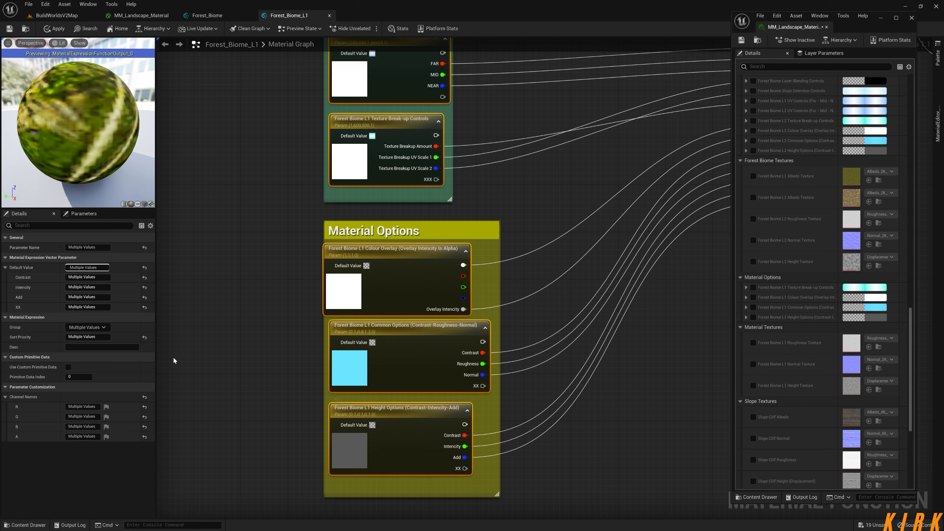
pyautogui.click(104, 327)
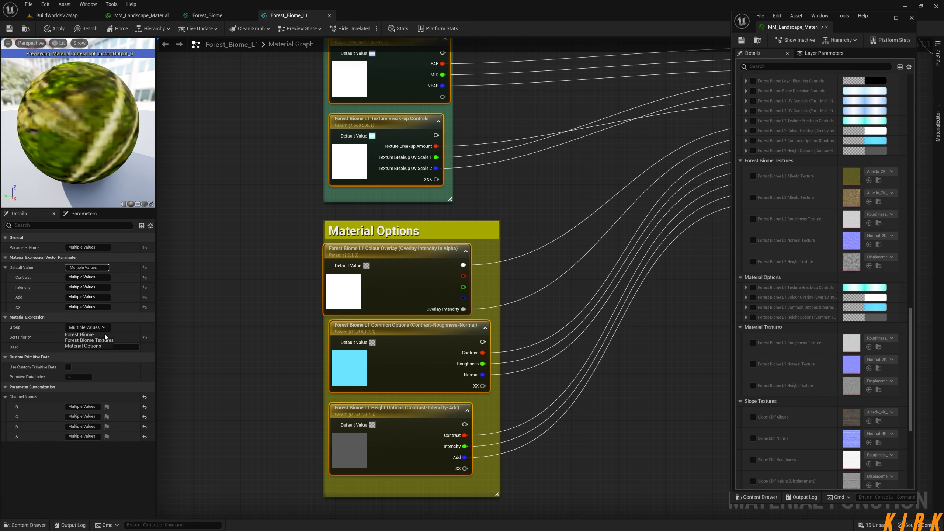
pyautogui.click(85, 335)
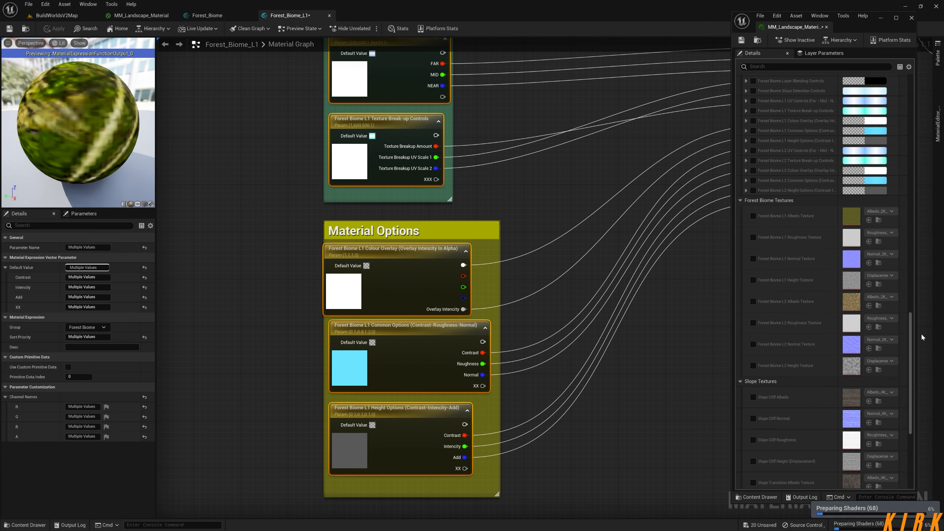
# - Save the Forest_Biome_L1 material function and close it
pyautogui.scroll(10, 912, 337)
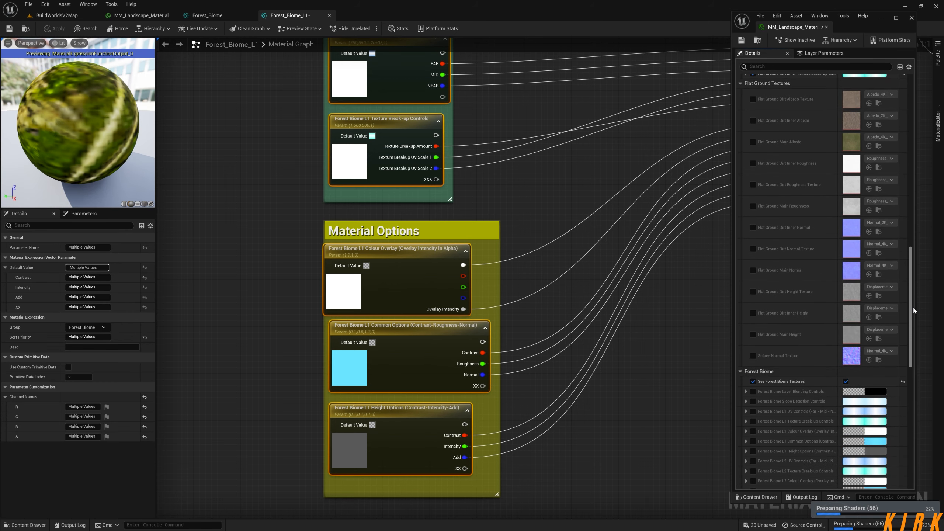
pyautogui.click(9, 29)
pyautogui.click(330, 15)
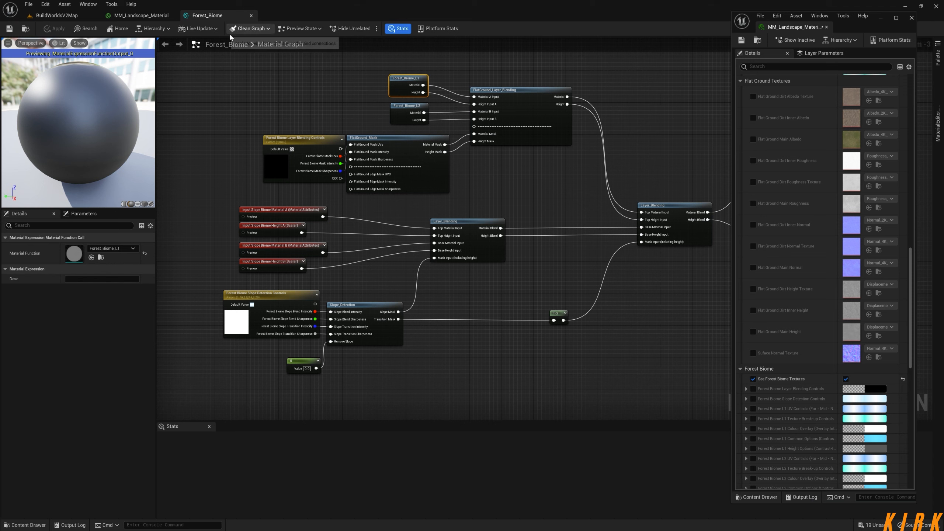
# - Collapse parameter groups 0 to 3 and Flat Ground Textures in the material instance to check the Forest Biome and Forest Biome Textures groups
pyautogui.moveTo(910, 302); pyautogui.dragTo(914, 93)
pyautogui.click(740, 88)
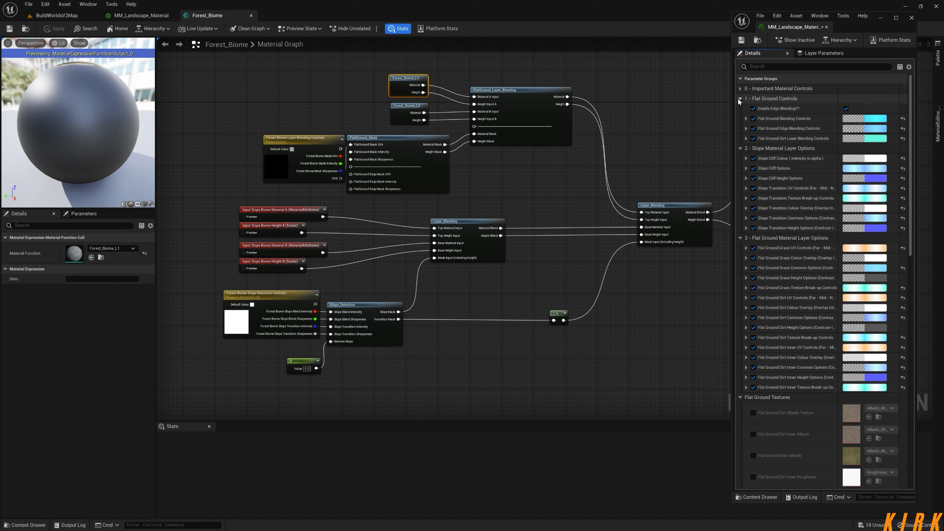
pyautogui.click(739, 98)
pyautogui.click(739, 106)
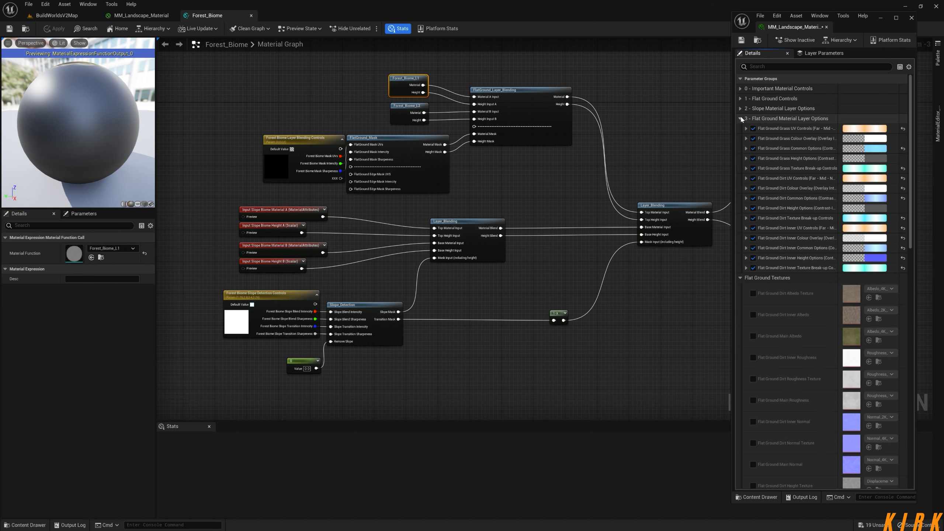
pyautogui.click(741, 119)
pyautogui.click(738, 129)
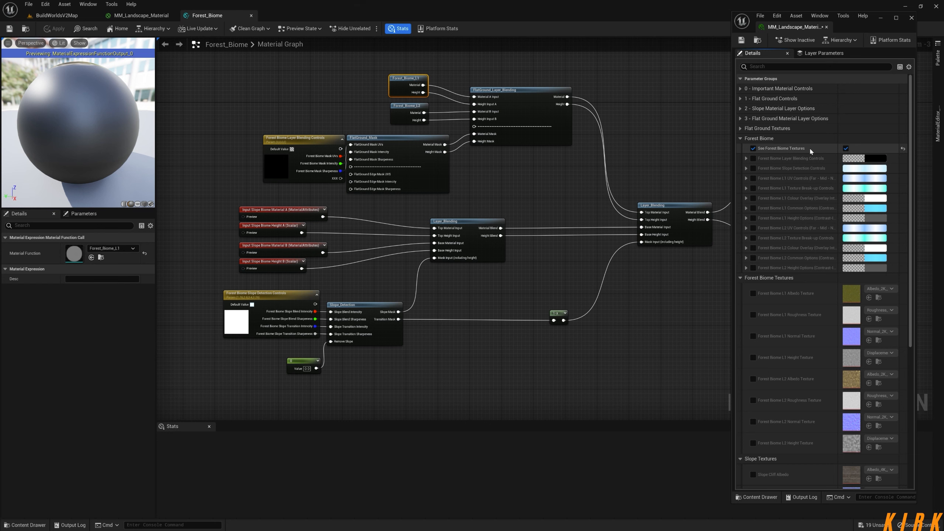
# - Disable See Forest Biome Textures in the material instance and collapse Flat Ground Textures to reach the remaining Forest Biome parameters
pyautogui.scroll(-2, 780, 294)
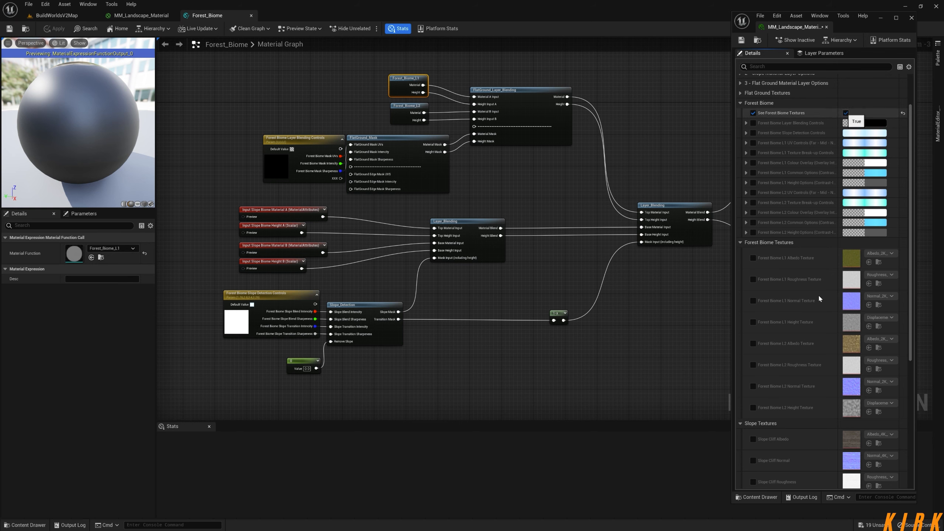
pyautogui.moveTo(912, 159); pyautogui.dragTo(917, 301)
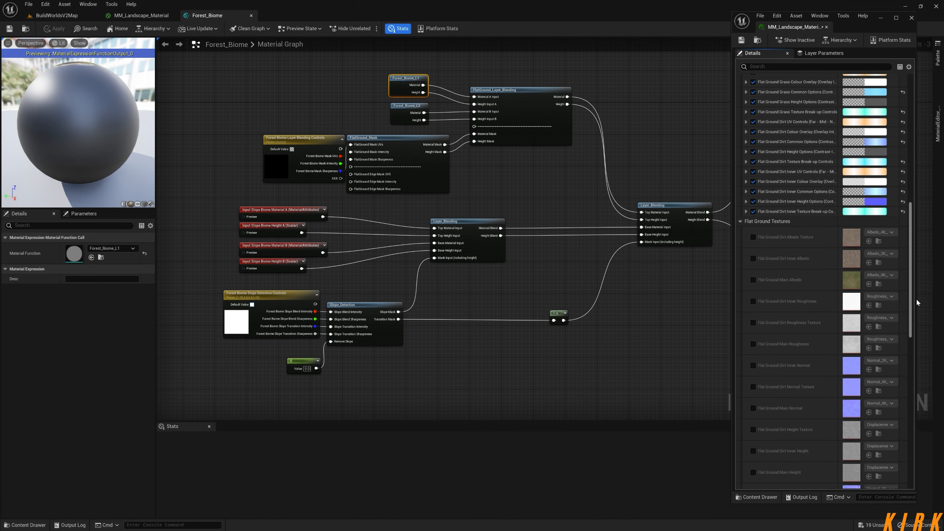
pyautogui.click(741, 222)
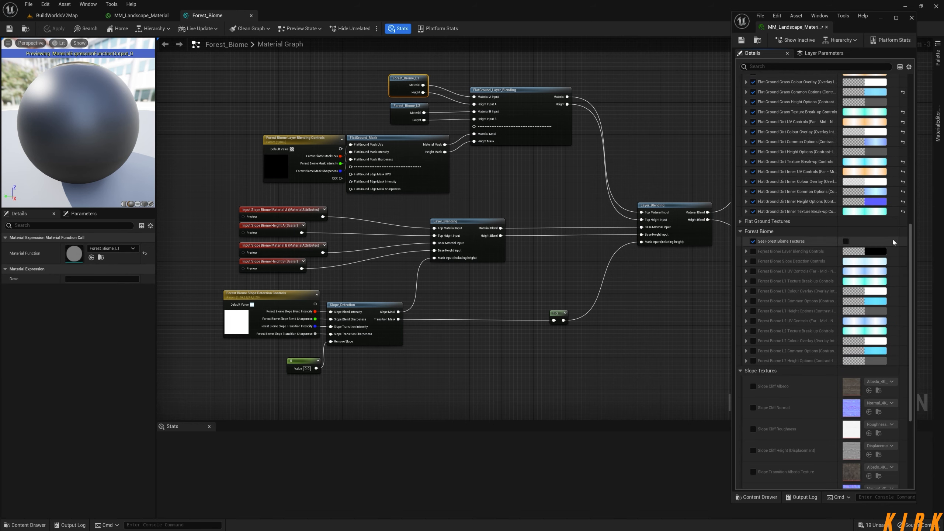
pyautogui.moveTo(909, 239); pyautogui.dragTo(908, 263)
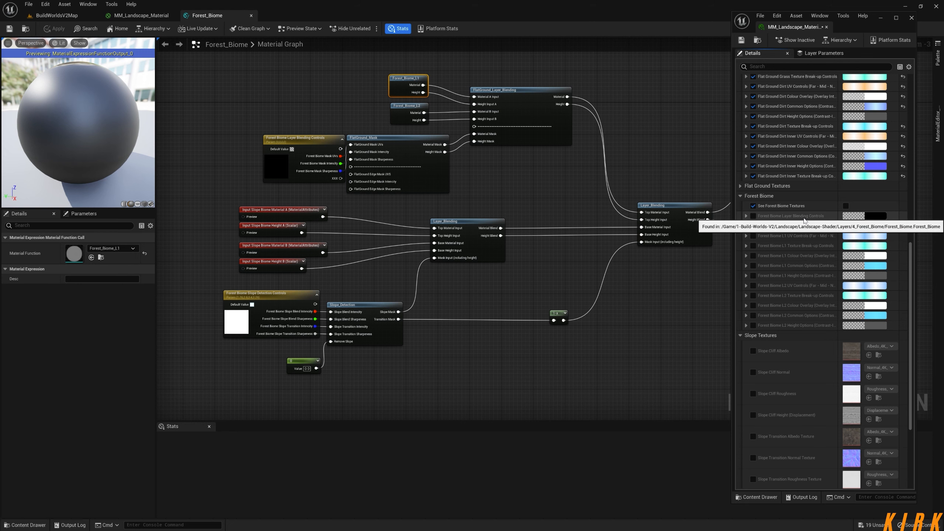
# - Enable the overrides for the Forest Biome layer blending, slope detection and all L1 and L2 parameters, and save the material instance
pyautogui.click(753, 215)
pyautogui.click(754, 225)
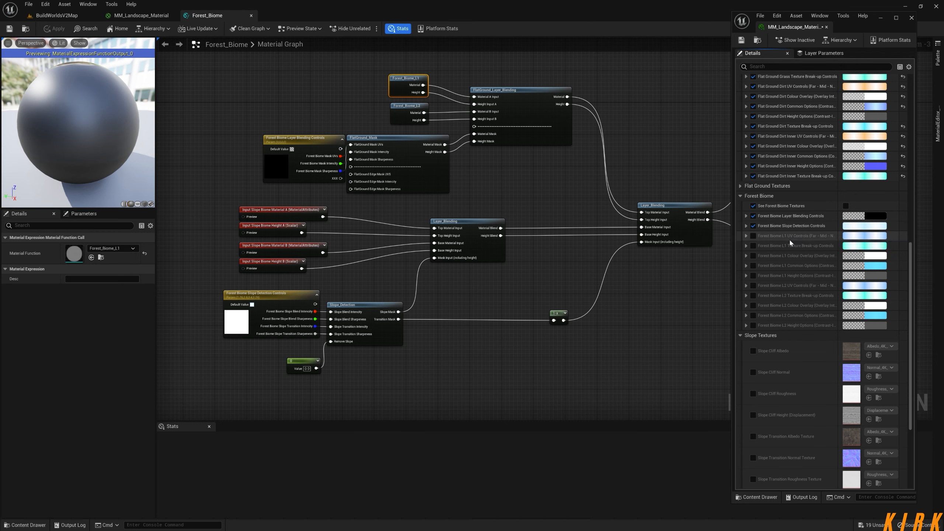
pyautogui.click(754, 235)
pyautogui.click(754, 246)
pyautogui.click(753, 255)
pyautogui.click(753, 265)
pyautogui.click(753, 275)
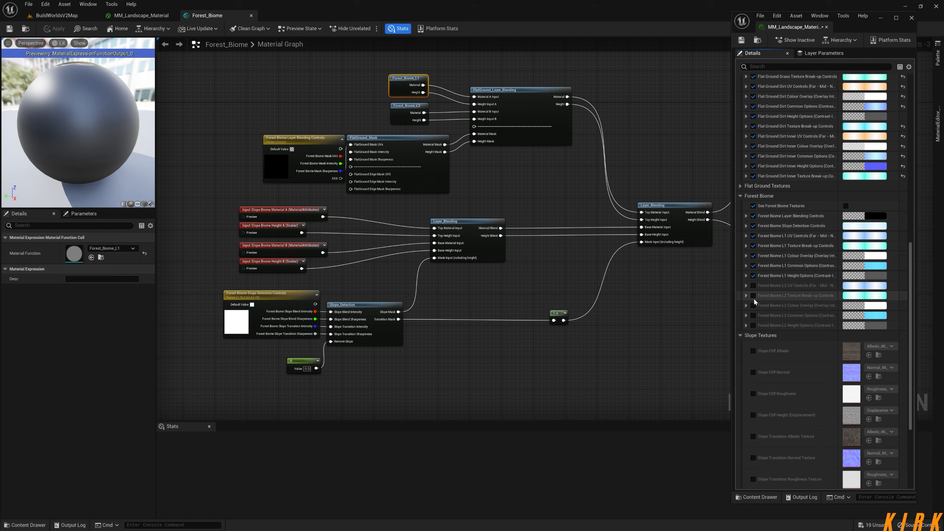
pyautogui.click(753, 296)
pyautogui.click(753, 315)
pyautogui.click(753, 325)
pyautogui.click(740, 41)
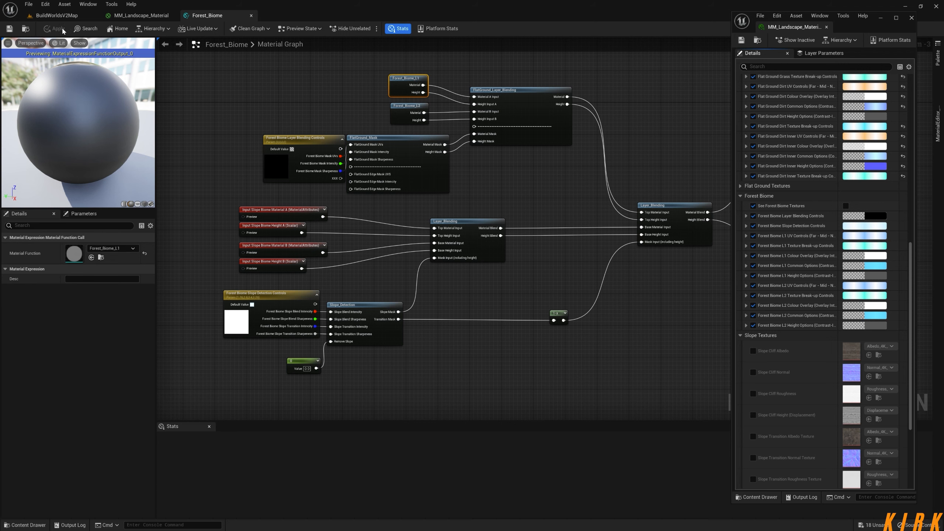
# - Save all modified content in the project
pyautogui.click(27, 524)
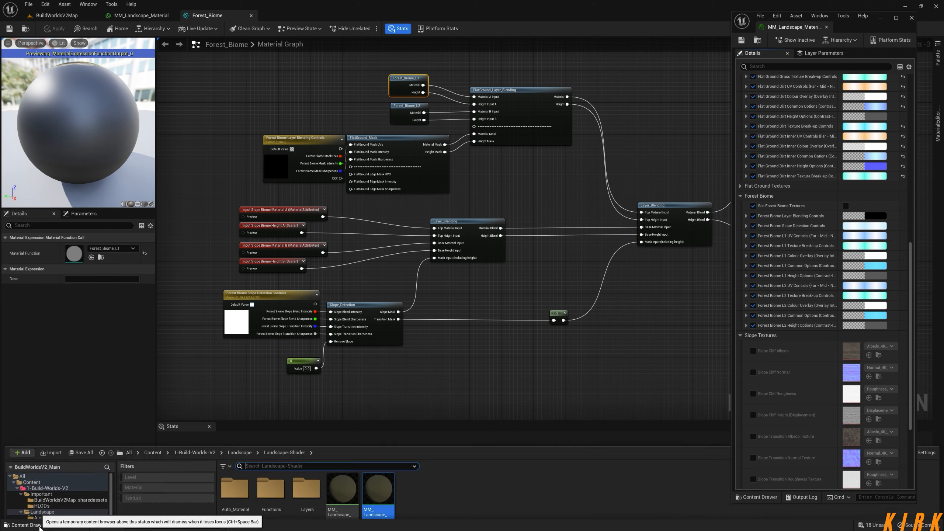
pyautogui.click(81, 348)
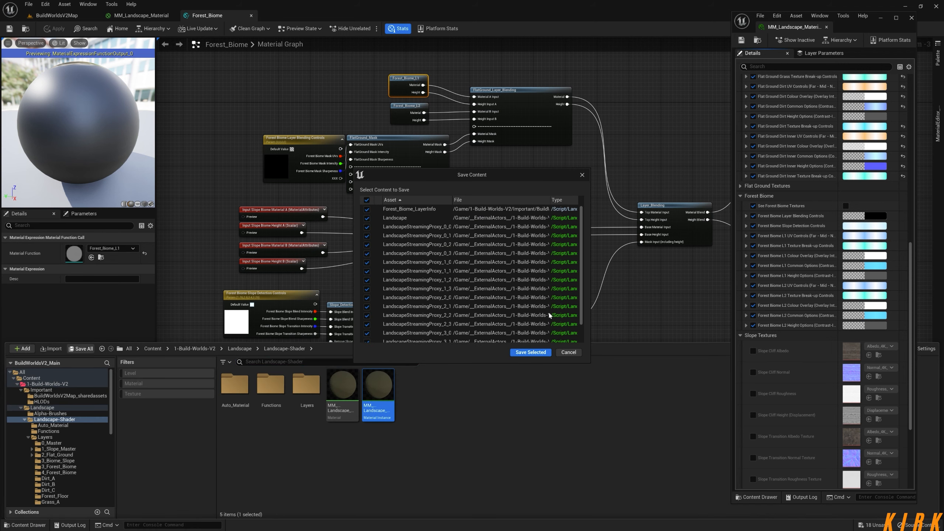
pyautogui.click(532, 352)
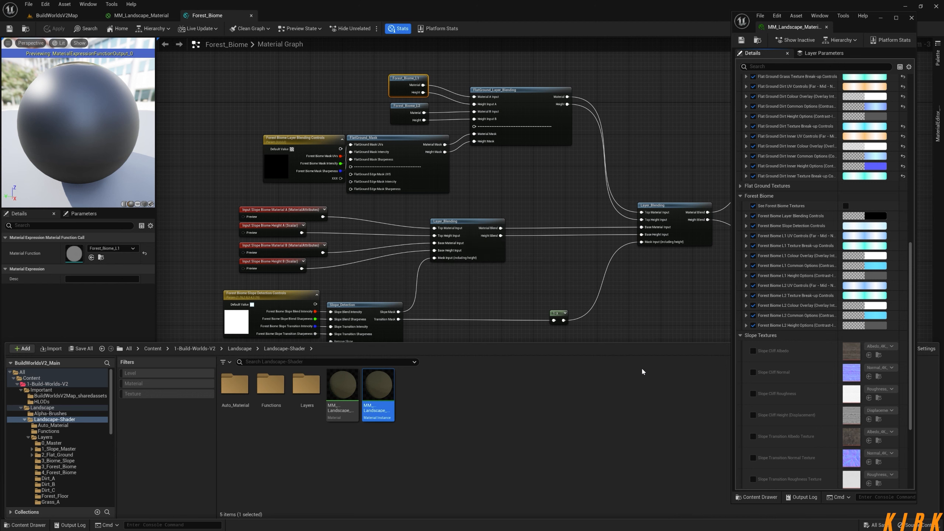
# - Return to BuildWorldsV2Map and widen the parameter name column of the material instance
pyautogui.moveTo(643, 296); pyautogui.dragTo(608, 283, button='right')
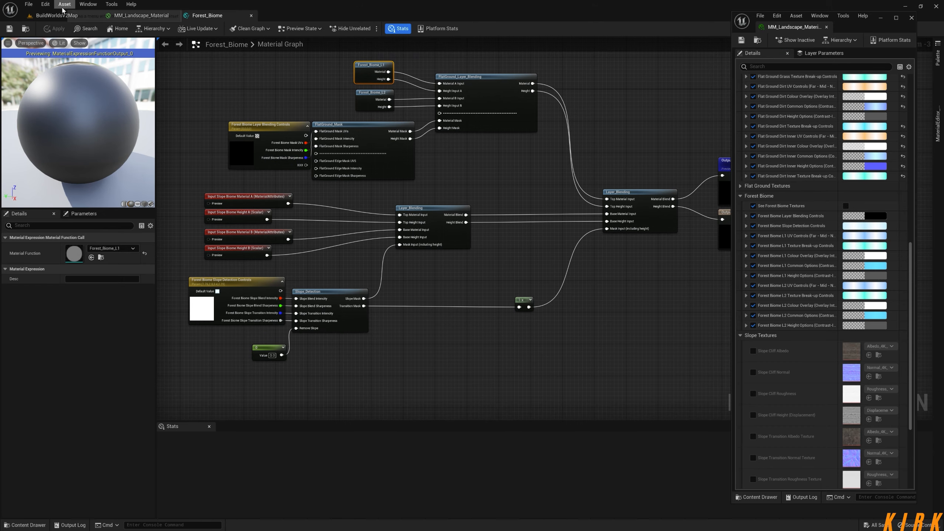
pyautogui.click(56, 15)
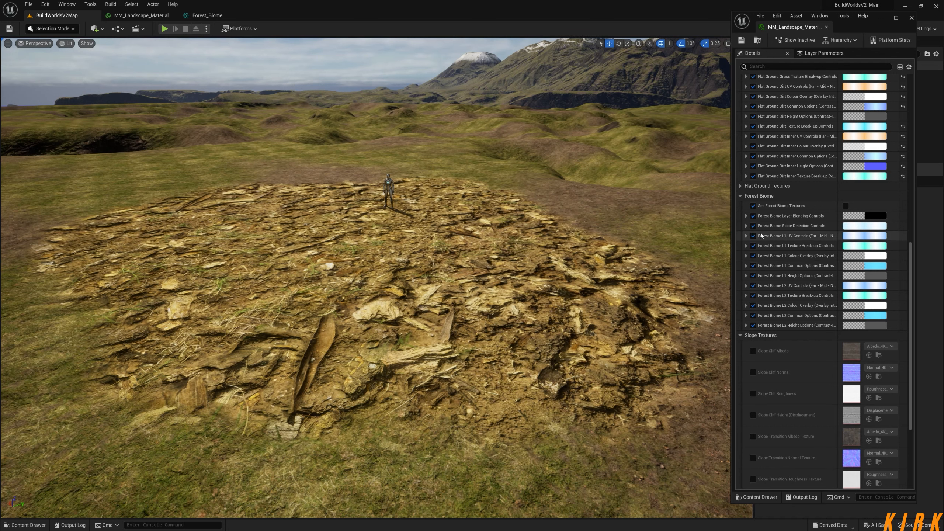
pyautogui.moveTo(838, 200); pyautogui.dragTo(854, 199)
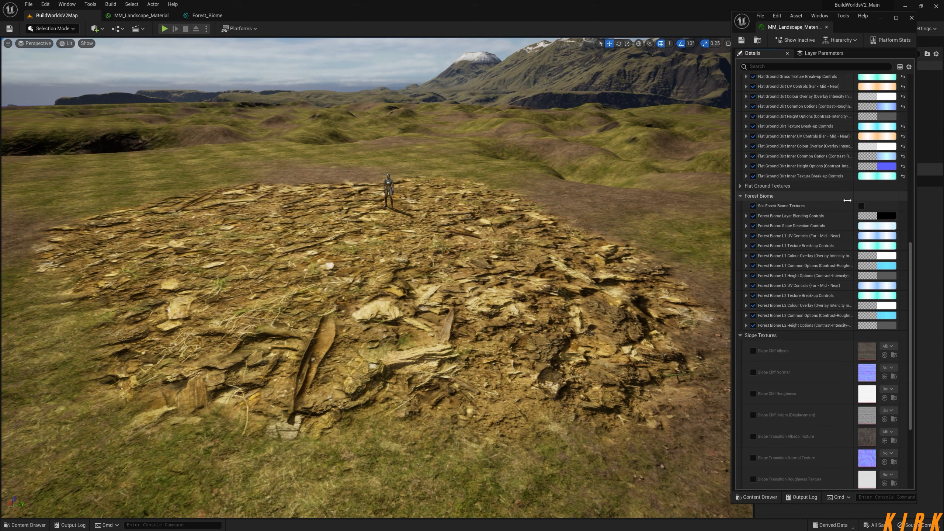
# - Set FAR to 1200 and NEAR to 200 in the Forest Biome L1 UV Controls
pyautogui.click(746, 236)
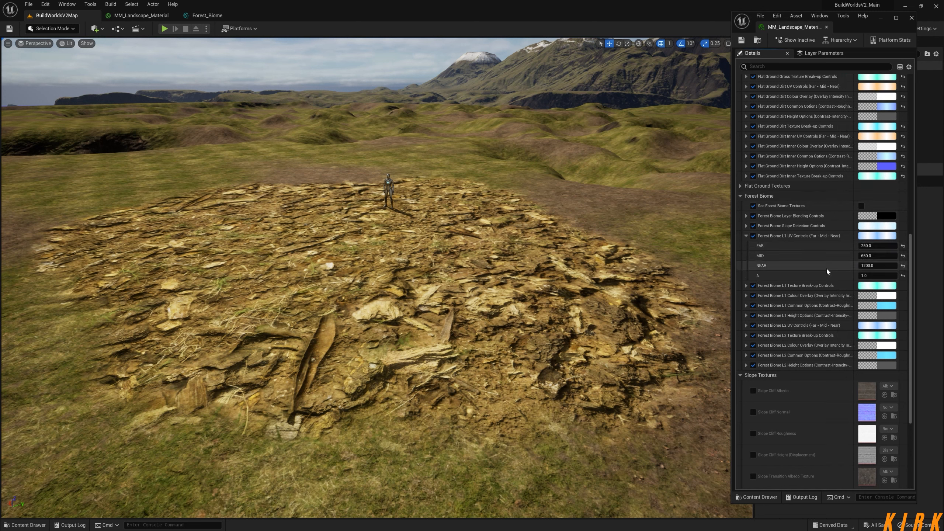
pyautogui.click(876, 246)
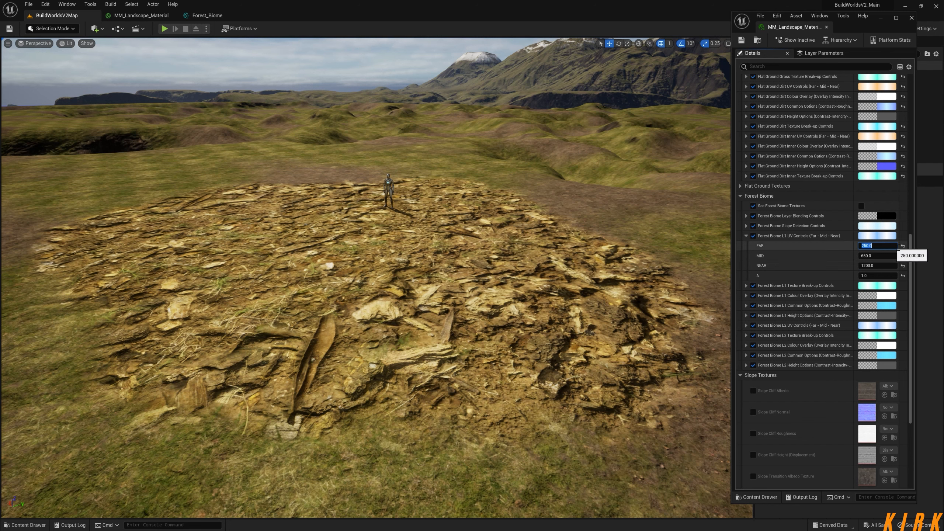
pyautogui.write('12')
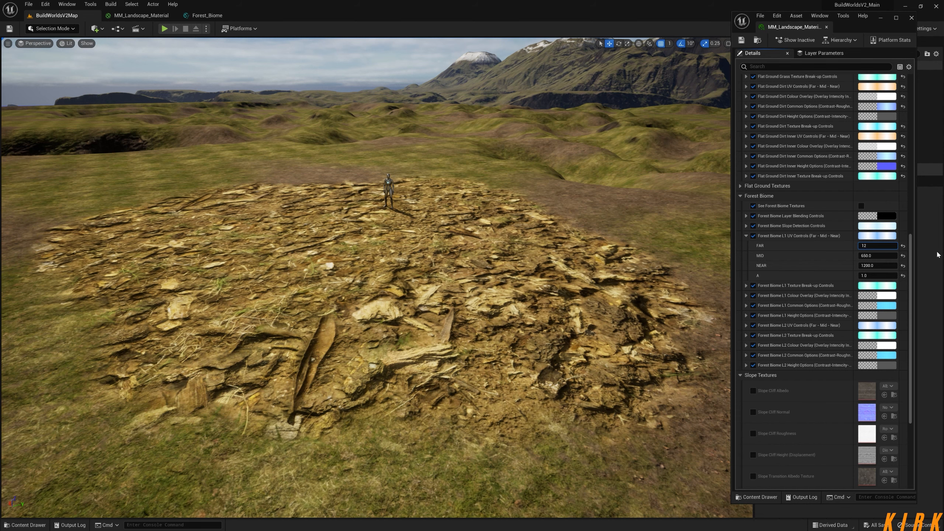
pyautogui.write('00')
pyautogui.press('Return')
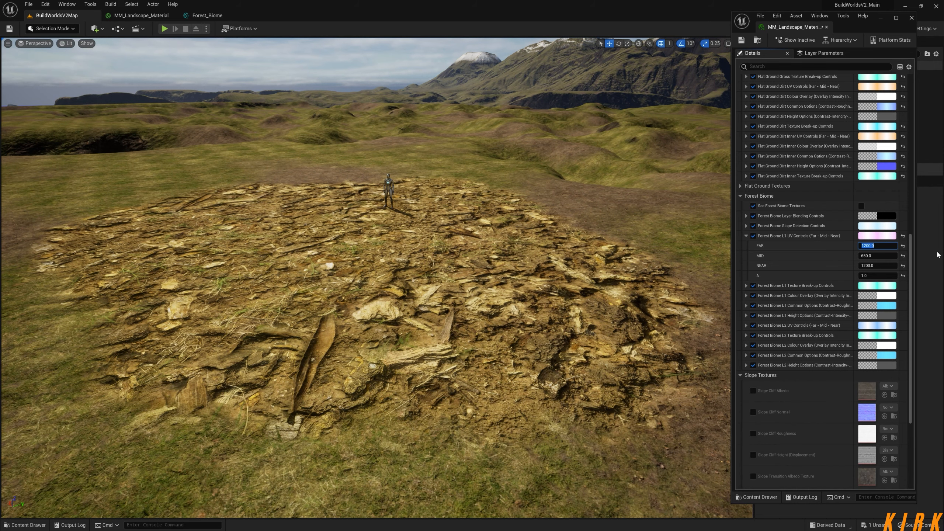
pyautogui.click(882, 263)
pyautogui.write('200')
pyautogui.press('Return')
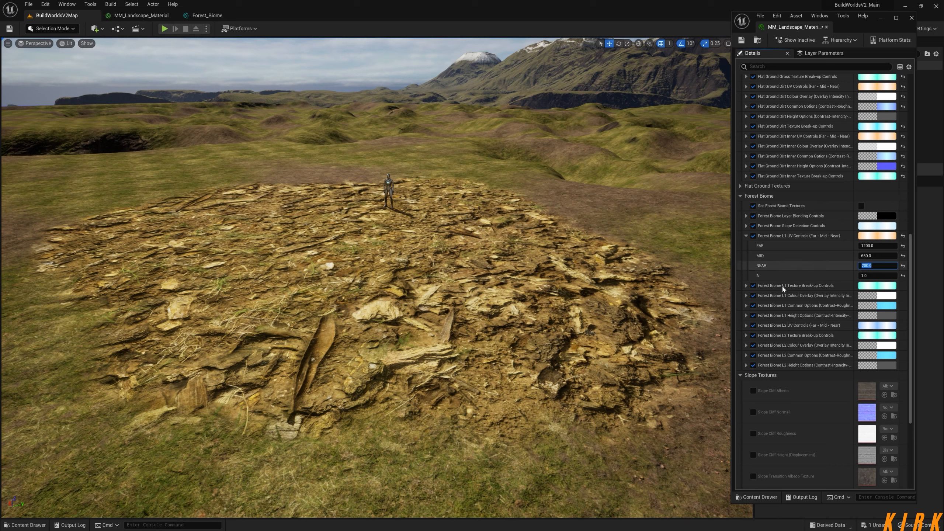
# - Set FAR to 1200 and NEAR to 200 in the Forest Biome L2 UV Controls
pyautogui.click(746, 325)
pyautogui.click(877, 334)
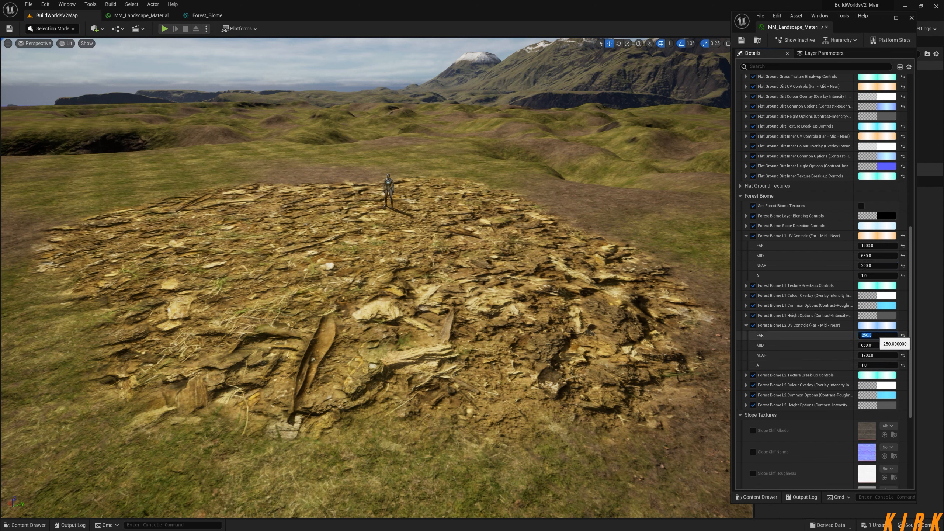
pyautogui.write('1200')
pyautogui.press('Tab')
pyautogui.press('Tab')
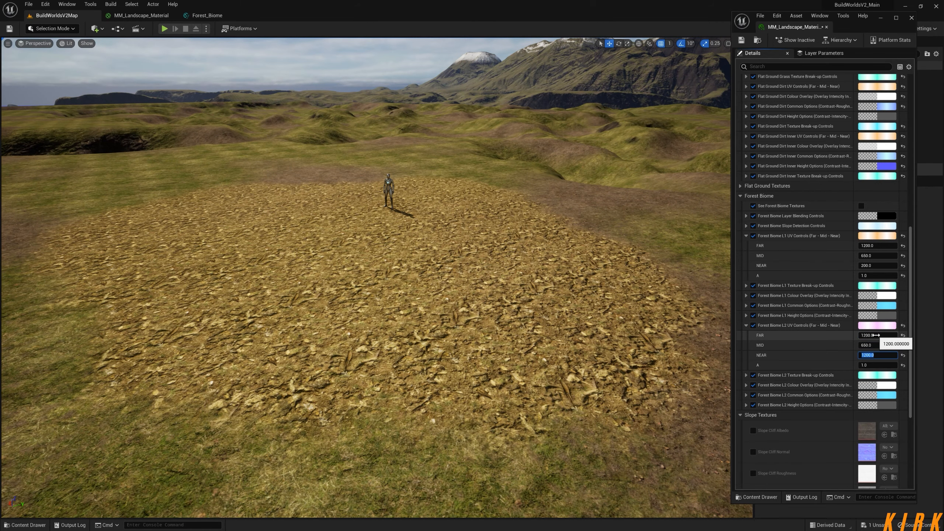
pyautogui.write('200')
pyautogui.press('Return')
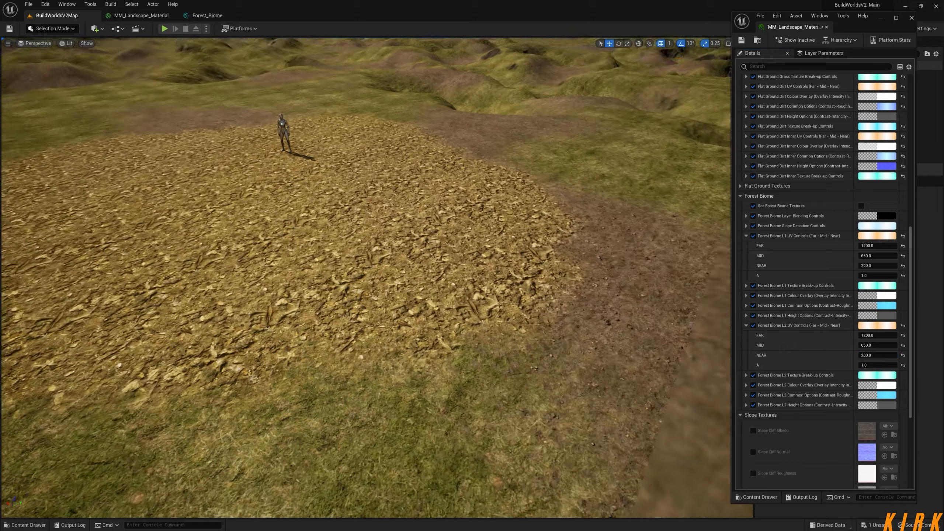
# - Inspect the leaf-covered ground up close and collapse the Forest Biome L1 and L2 UV Controls
pyautogui.press('w')
pyautogui.moveTo(366, 277); pyautogui.dragTo(353, 309, button='right')
pyautogui.press('s')
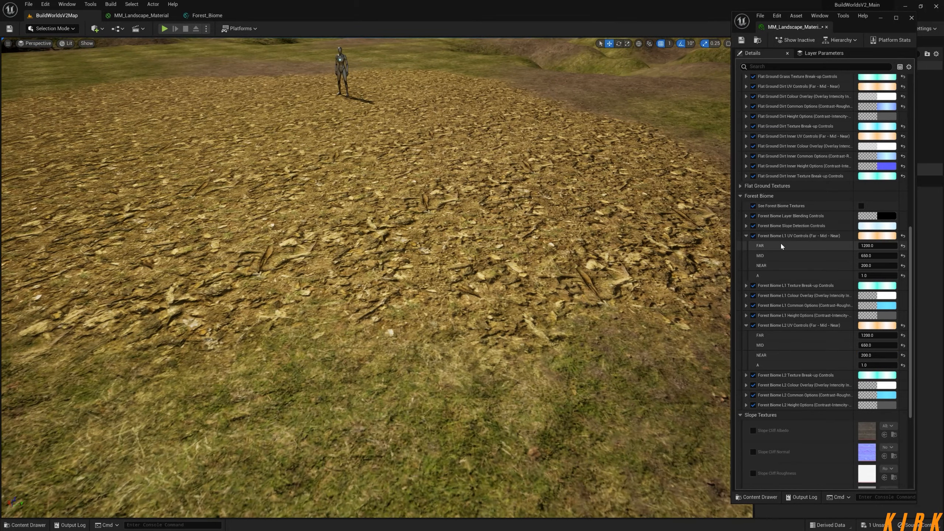
pyautogui.click(747, 237)
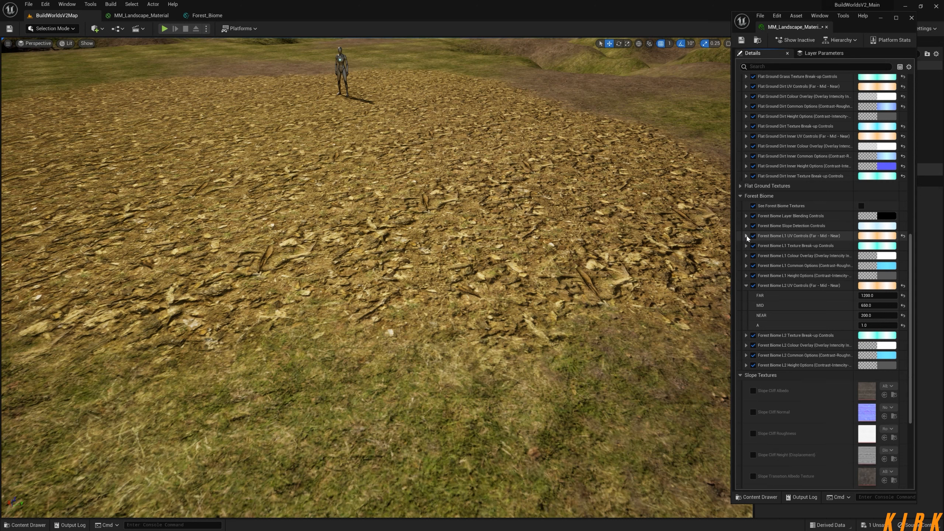
pyautogui.click(746, 286)
# - Set Texture Breakup Amount to 10 in the Forest Biome L2 Texture Break-up Controls, comparing it with 0, and collapse the group
pyautogui.click(745, 295)
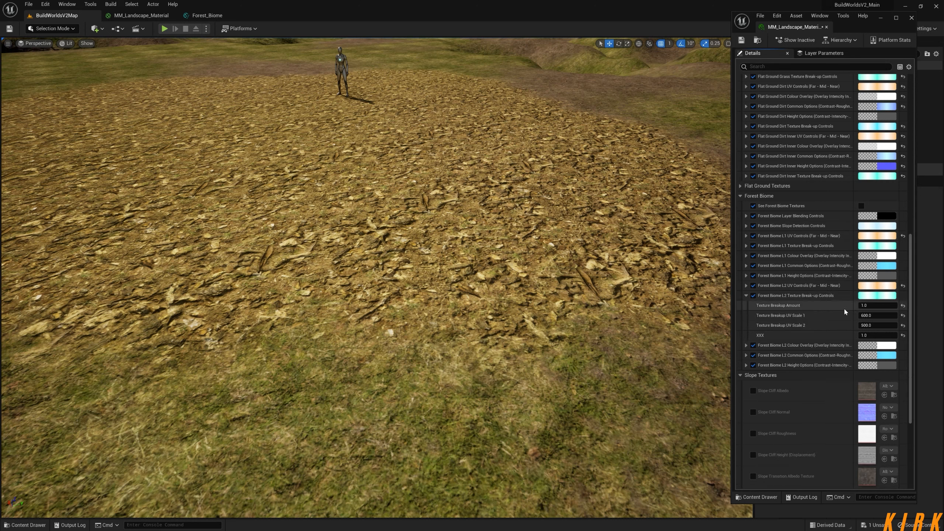
pyautogui.click(891, 305)
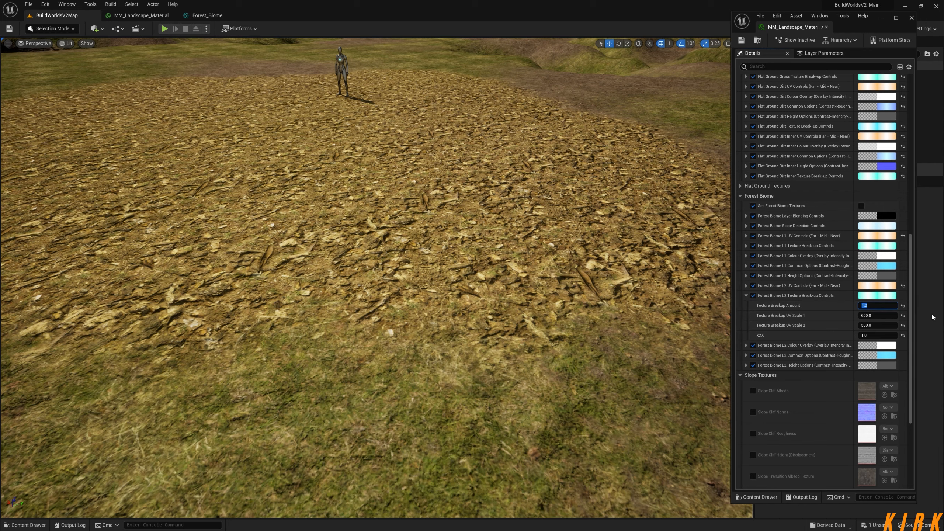
pyautogui.press('Return')
pyautogui.write('6')
pyautogui.press('Return')
pyautogui.write('10')
pyautogui.press('Return')
pyautogui.write('0')
pyautogui.press('Return')
pyautogui.write('10')
pyautogui.press('Return')
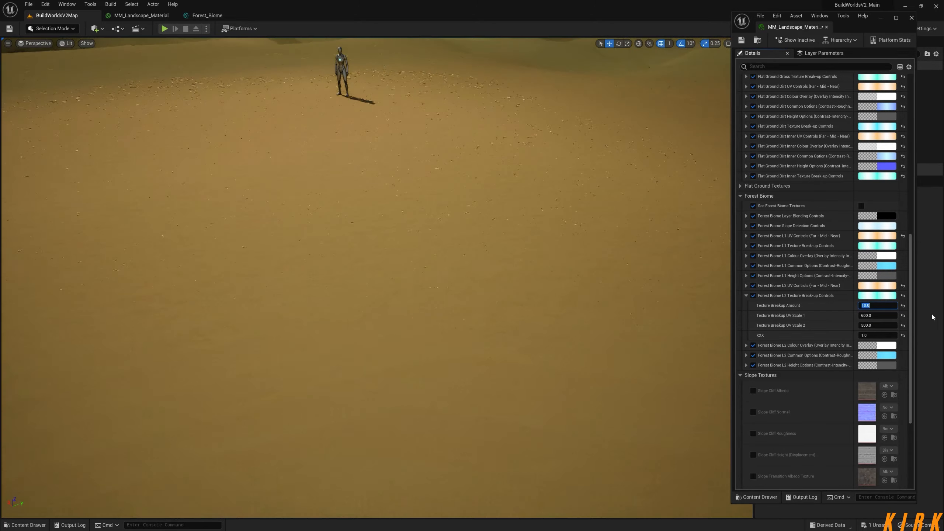
pyautogui.moveTo(539, 186)
pyautogui.mouseDown(button='right')
pyautogui.moveTo(465, 111)
pyautogui.moveTo(446, 138)
pyautogui.moveTo(494, 137)
pyautogui.moveTo(528, 171)
pyautogui.moveTo(530, 189)
pyautogui.mouseUp(button='right')
pyautogui.press('w')
pyautogui.press('e')
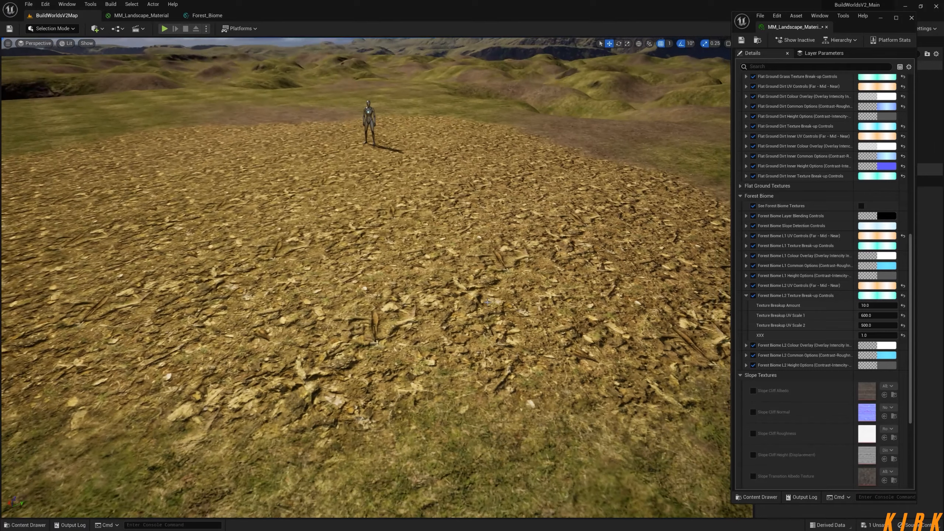
pyautogui.click(747, 297)
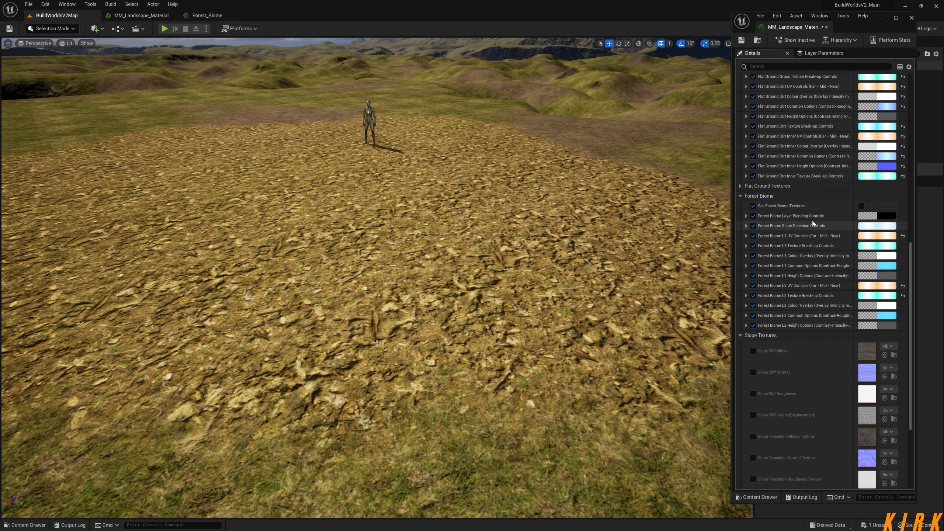
# - Set Forest Biome Mask UVs to 0.0025 in the Layer Blending Controls, consulting the Flat Ground Blending Controls for reference
pyautogui.click(747, 216)
pyautogui.click(878, 226)
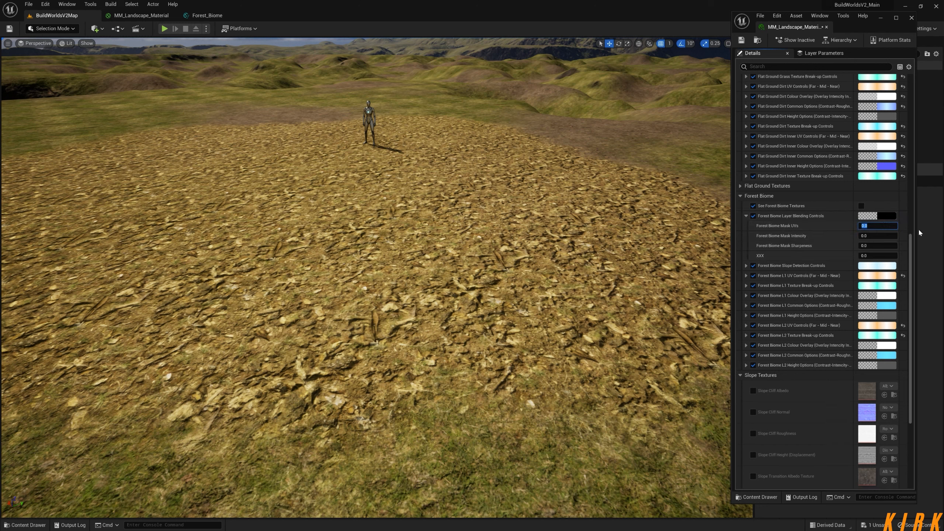
pyautogui.scroll(3, 791, 239)
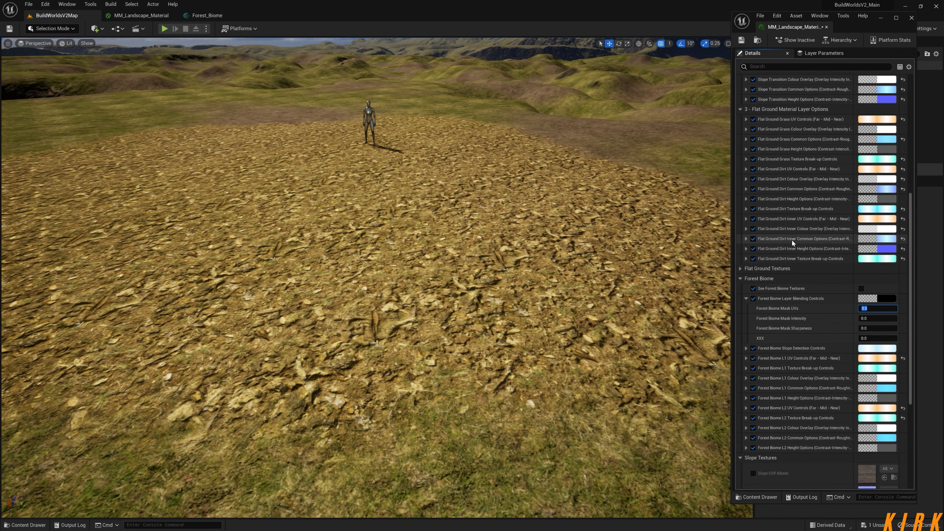
pyautogui.scroll(2, 797, 171)
pyautogui.scroll(4, 796, 170)
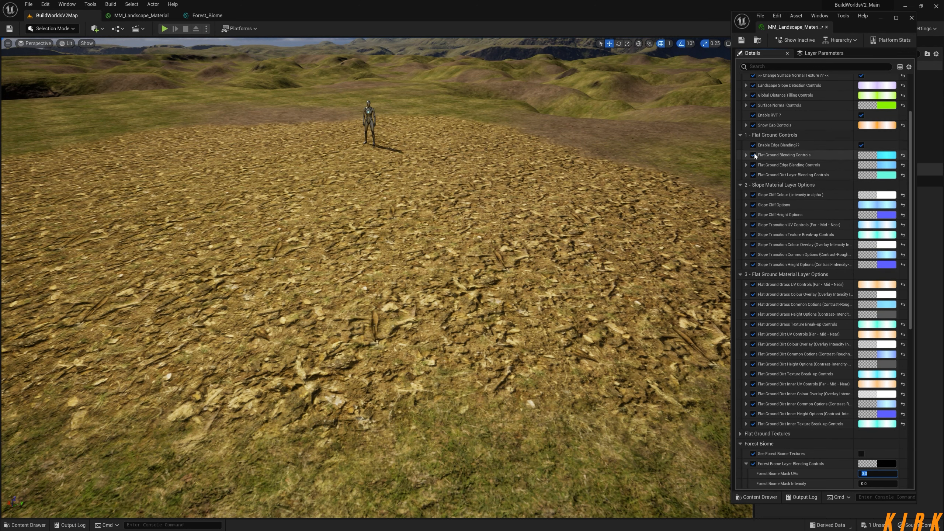
pyautogui.click(746, 154)
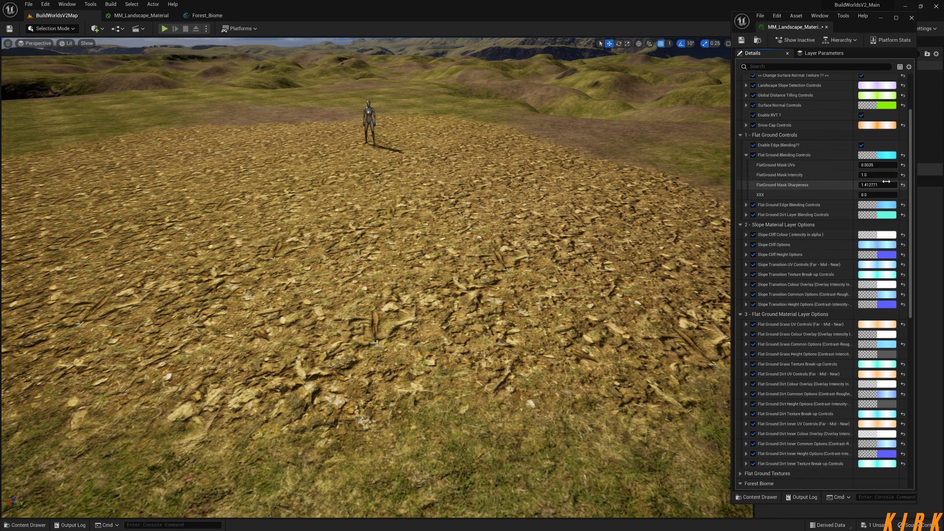
pyautogui.click(747, 154)
pyautogui.scroll(-2, 803, 217)
pyautogui.scroll(-2, 803, 217)
pyautogui.click(871, 379)
pyautogui.write('0.0025')
pyautogui.press('Return')
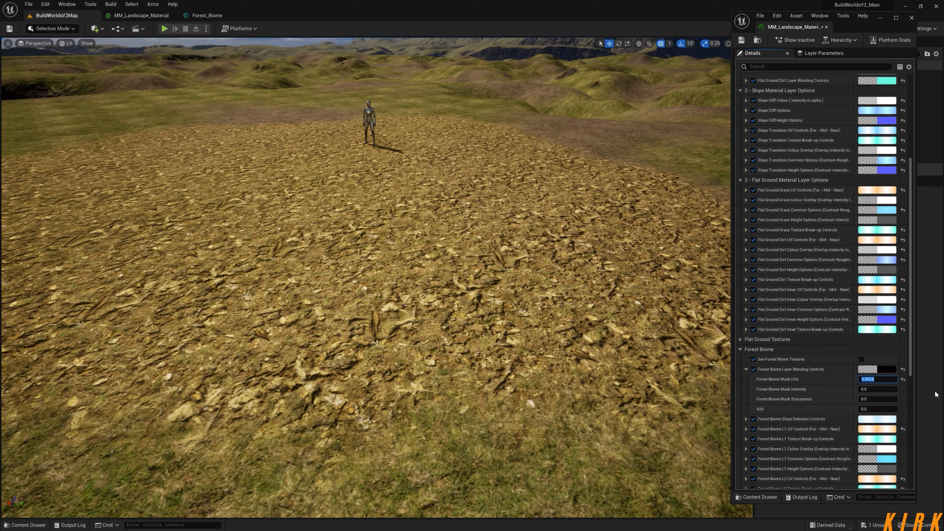
# - Set Forest Biome Mask Intensity to 1 and Mask Sharpness to 1.4, using the Flat Ground Blending Controls as reference
pyautogui.click(892, 390)
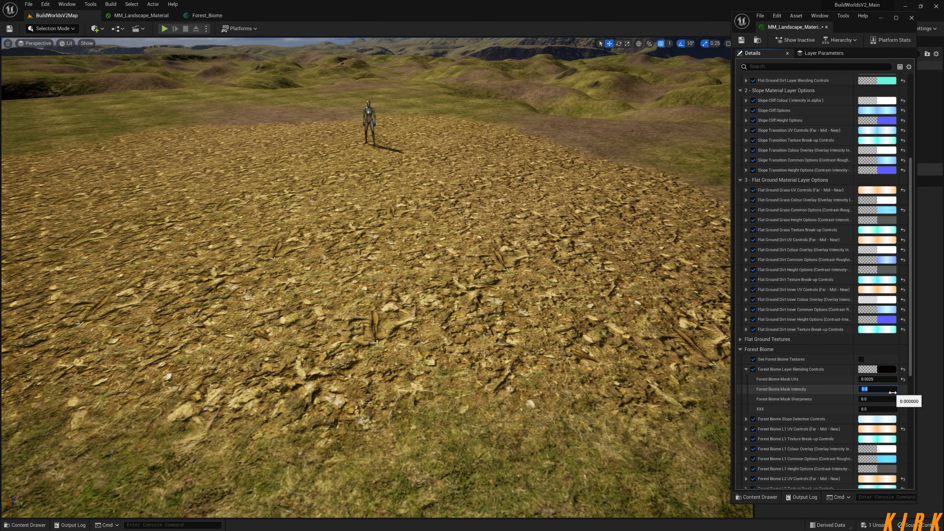
pyautogui.press('Return')
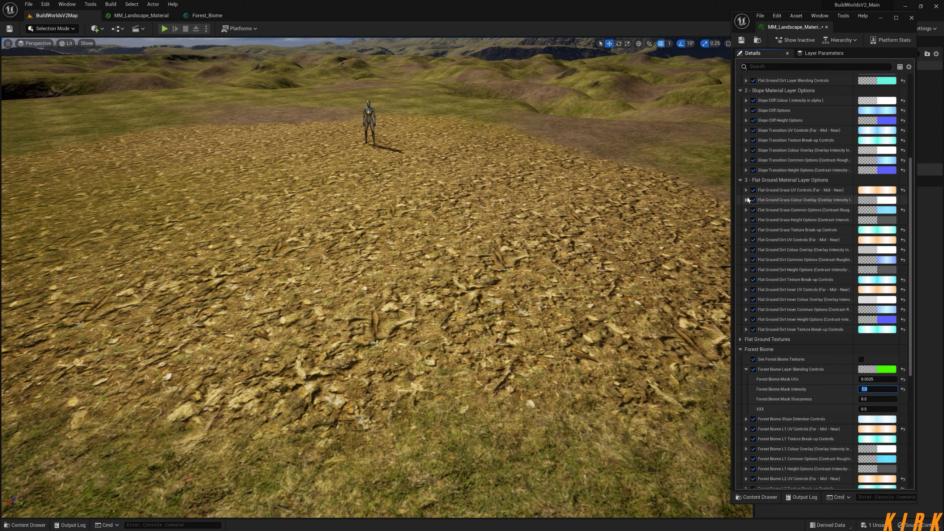
pyautogui.scroll(3, 746, 186)
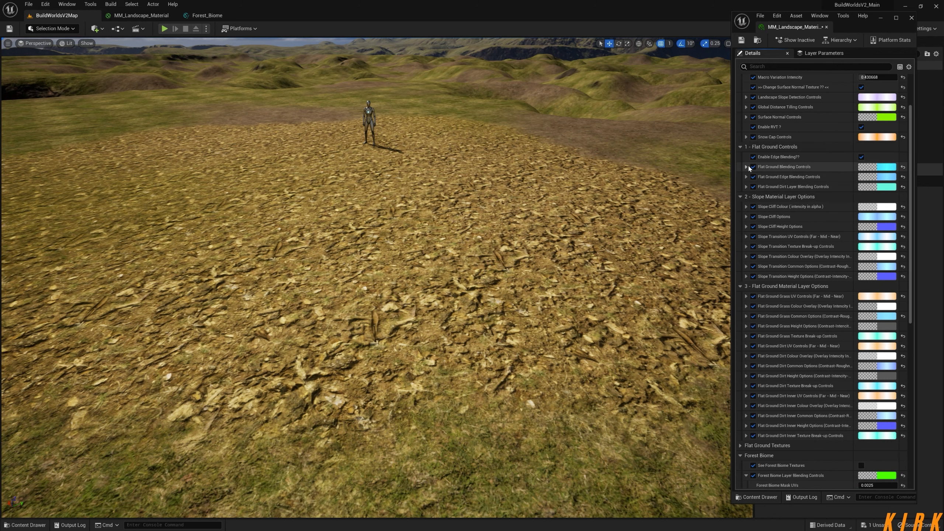
pyautogui.click(746, 167)
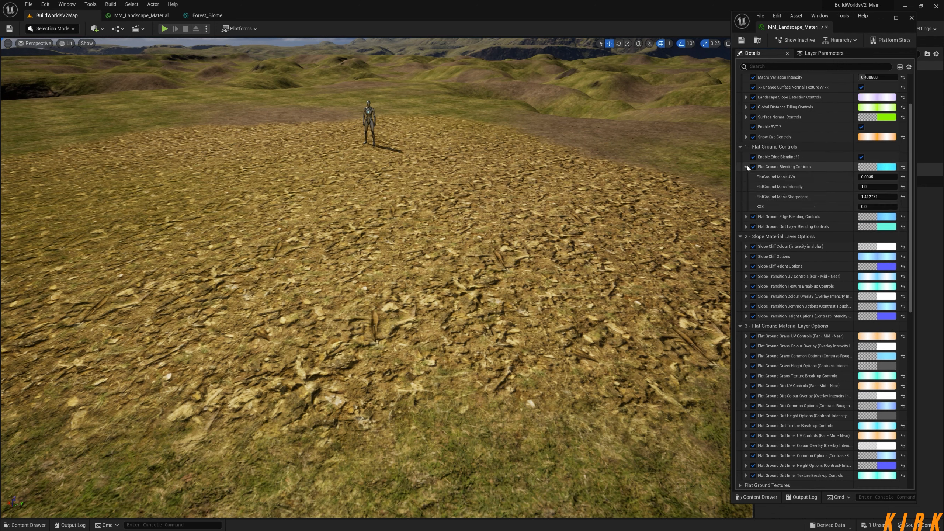
pyautogui.scroll(-5, 833, 388)
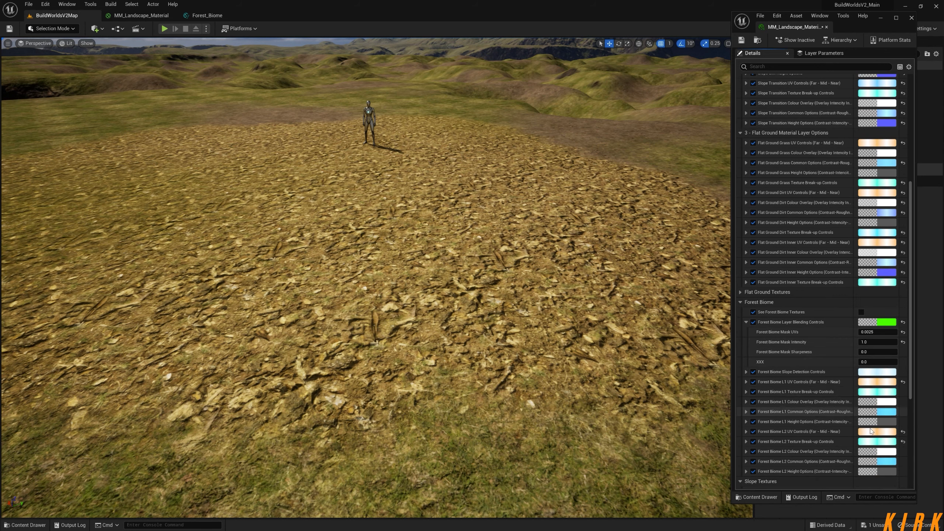
pyautogui.click(870, 352)
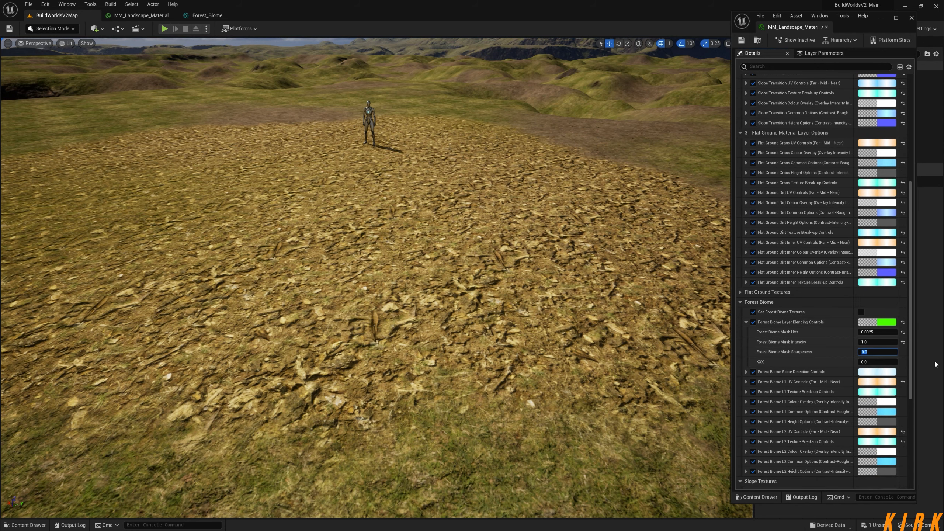
pyautogui.press('Return')
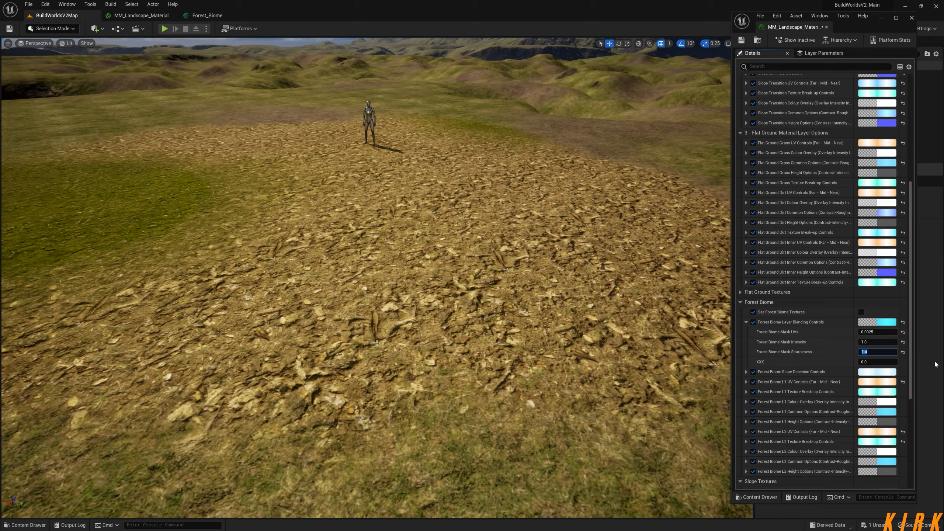
# - Inspect the blended ground patch, try another Forest Biome Mask UVs value and restore 0.0025
pyautogui.moveTo(367, 247); pyautogui.dragTo(310, 245, button='right')
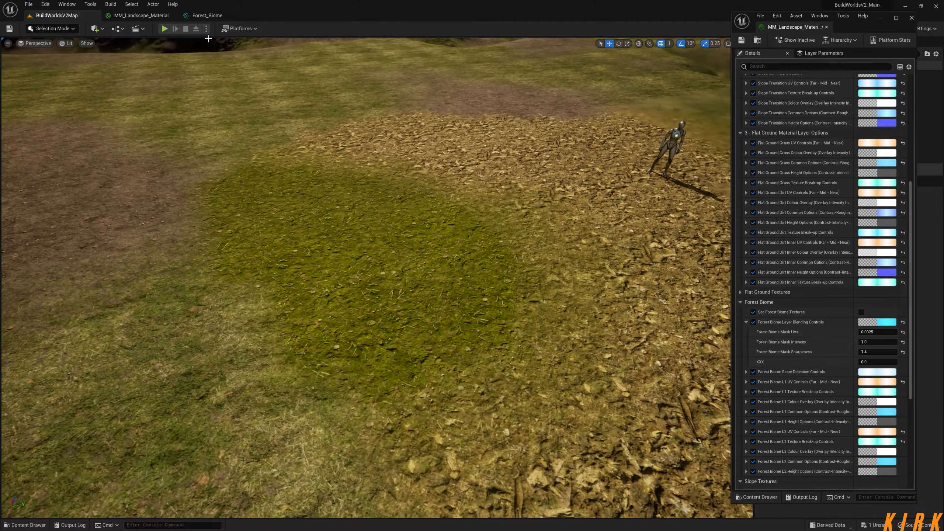
pyautogui.moveTo(544, 321); pyautogui.dragTo(591, 336, button='right')
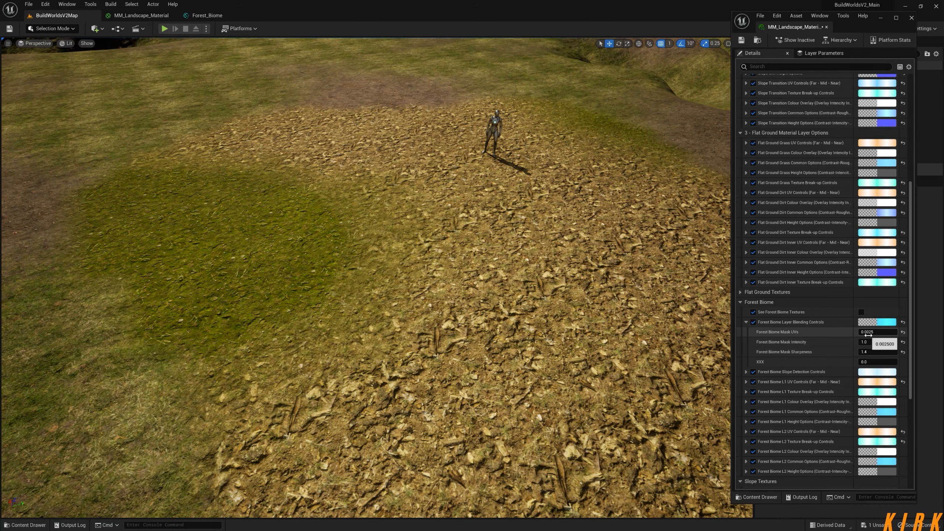
pyautogui.click(875, 332)
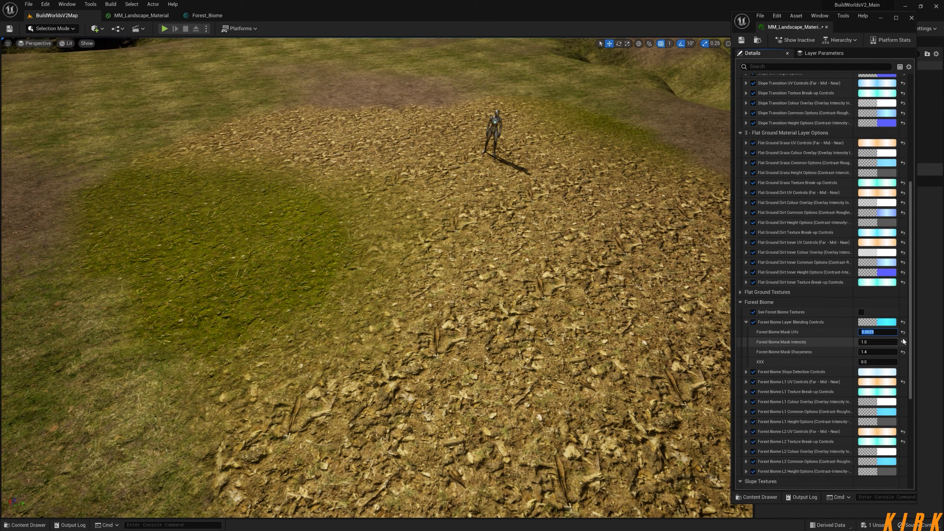
pyautogui.write('0.')
pyautogui.press('Return')
pyautogui.write('0.002')
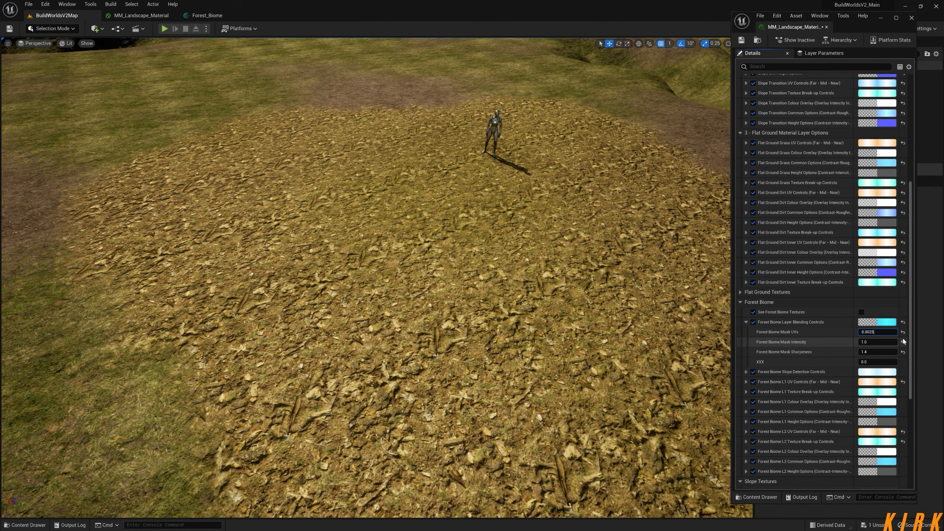
pyautogui.write('5')
pyautogui.press('Return')
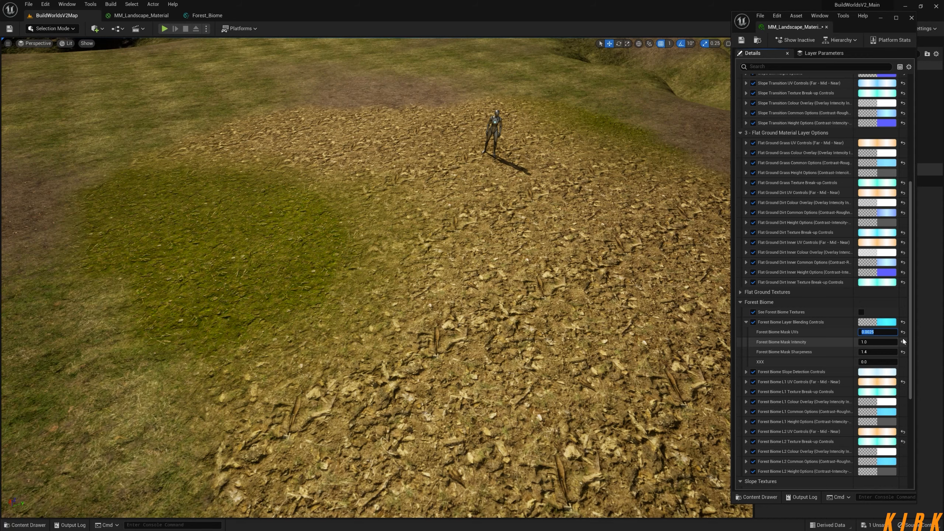
# - Try Forest Biome Mask UVs values of 1, 0.1 and 0.025
pyautogui.press('End')
pyautogui.press('Return')
pyautogui.write('1')
pyautogui.press('Return')
pyautogui.press('Return')
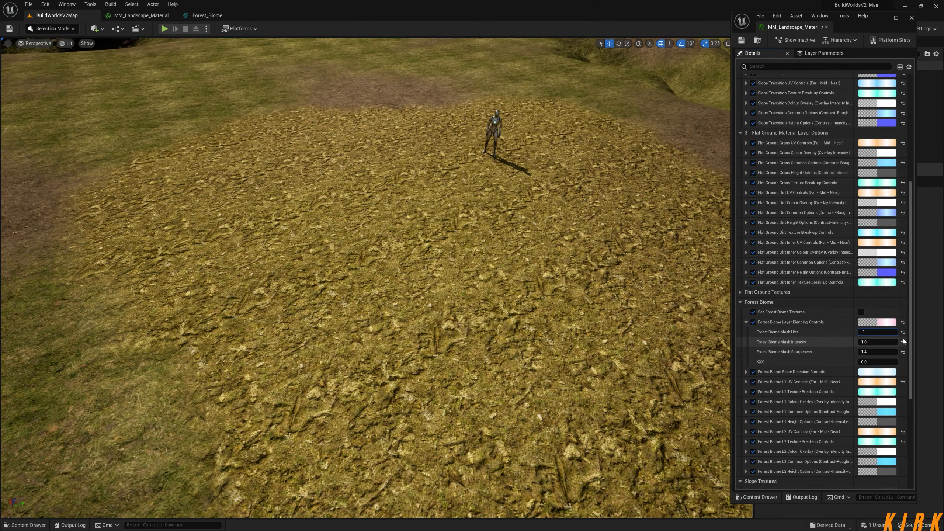
pyautogui.write('.1')
pyautogui.press('Return')
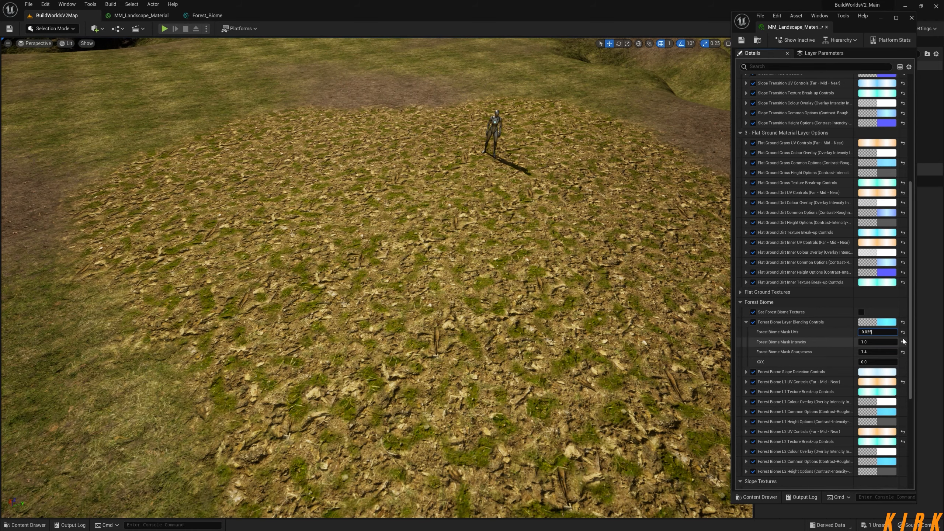
pyautogui.press('Return')
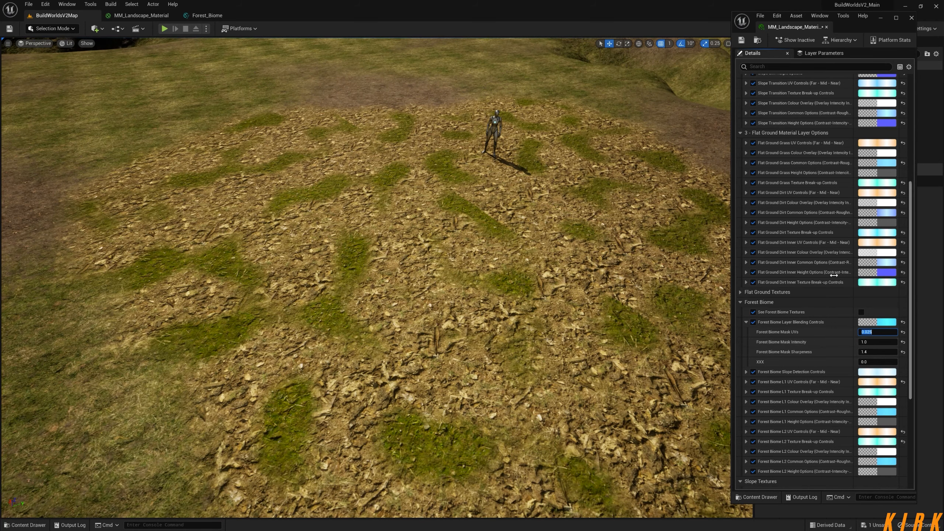
# - Inspect the moss patches from several angles and raise Forest Biome Mask Intensity to about 1.28
pyautogui.moveTo(558, 260); pyautogui.dragTo(487, 316, button='right')
pyautogui.press('w')
pyautogui.moveTo(375, 277); pyautogui.dragTo(442, 177, button='right')
pyautogui.press('w')
pyautogui.press('s')
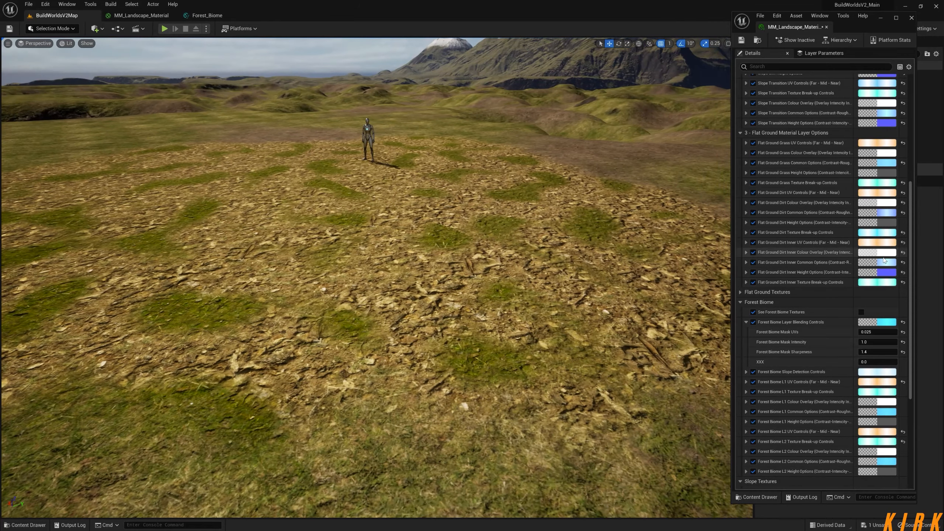
pyautogui.moveTo(882, 343); pyautogui.dragTo(882, 342)
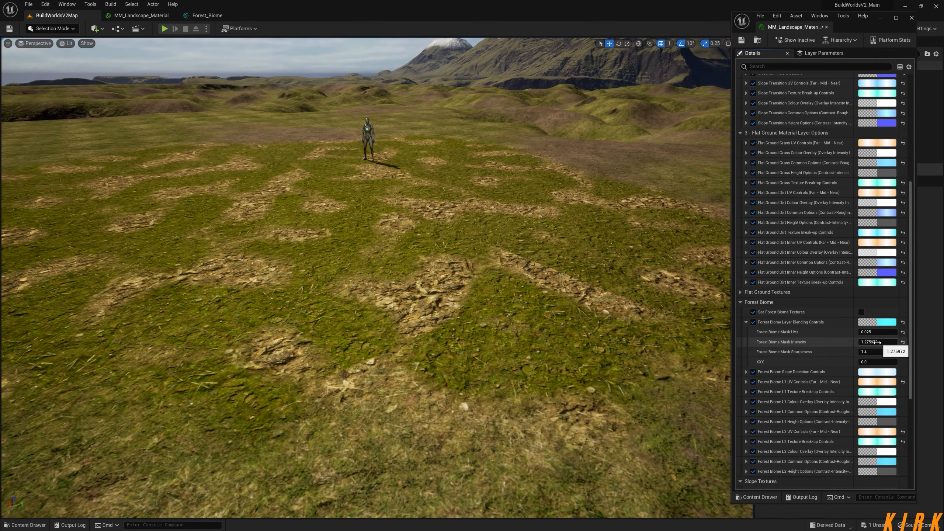
# - Try Forest Biome Mask UVs values of 0.0011 and 0.1 on the painted ground
pyautogui.moveTo(537, 297); pyautogui.dragTo(575, 368, button='right')
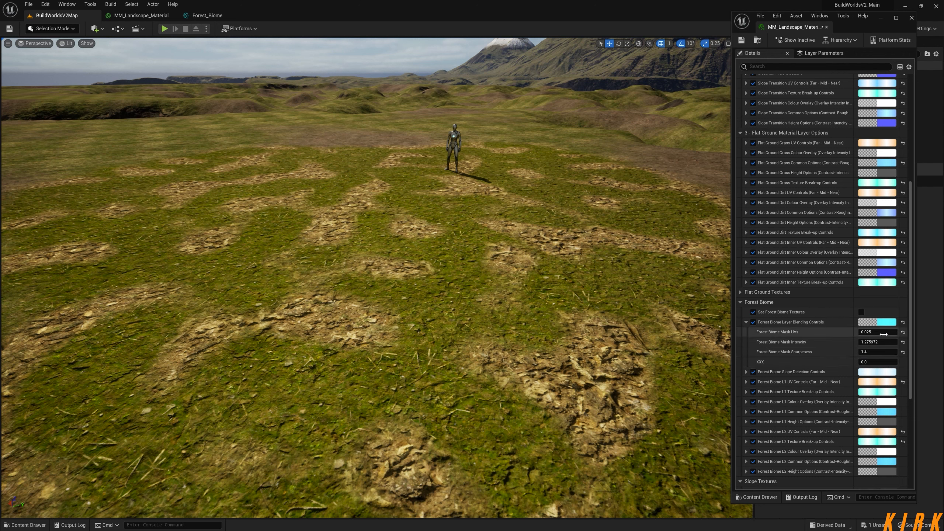
pyautogui.click(884, 333)
pyautogui.write('0.')
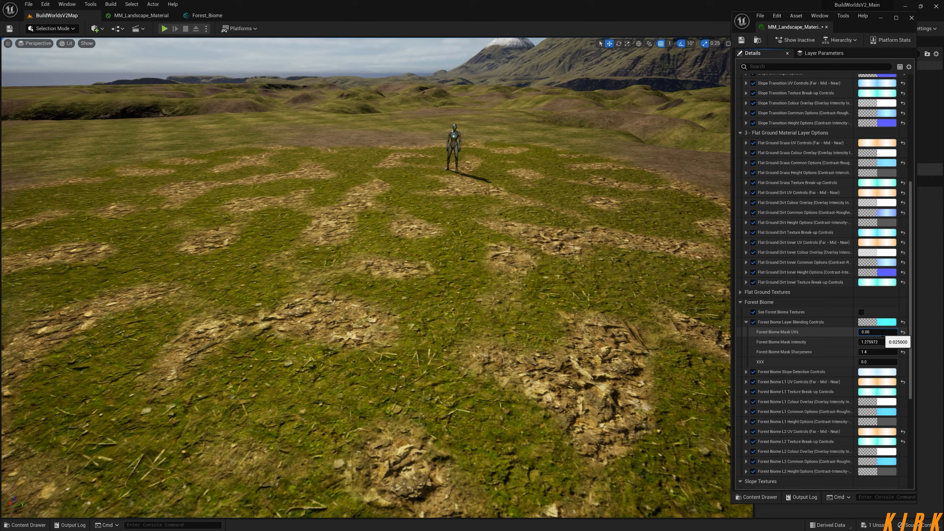
pyautogui.press('Return')
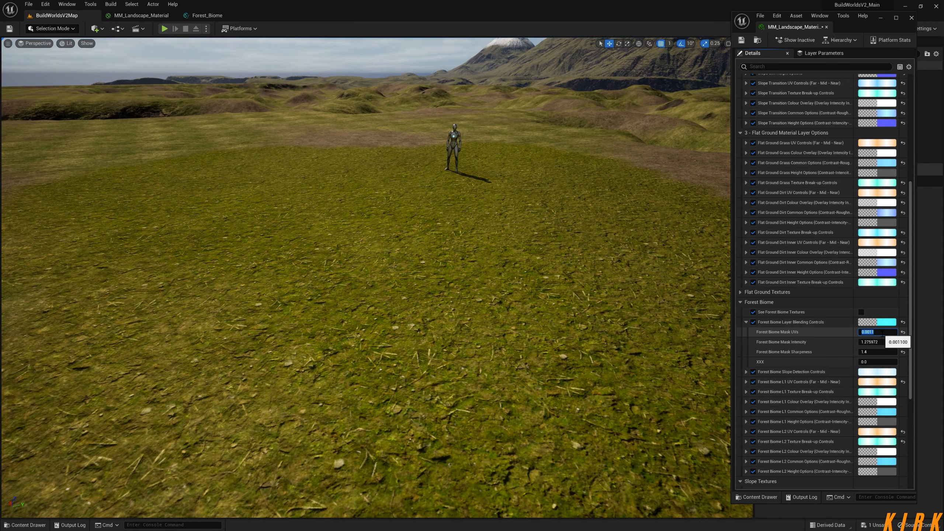
pyautogui.write('0.')
pyautogui.press('Return')
pyautogui.write('0.1')
pyautogui.press('Return')
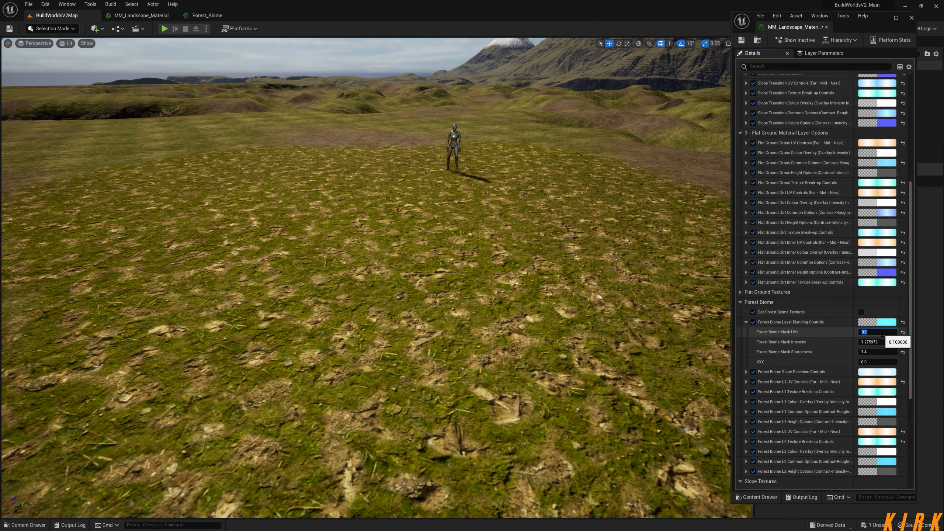
# - Set Forest Biome Mask UVs to 0.02 after trying 0.08, and collapse the Forest Biome Layer Blending Controls
pyautogui.write('0.08')
pyautogui.press('Return')
pyautogui.write('0.02')
pyautogui.press('Return')
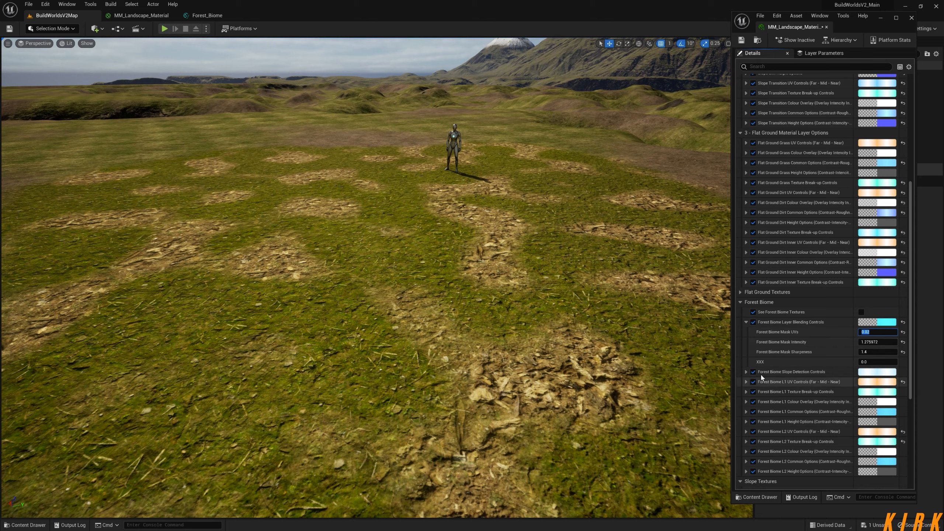
pyautogui.click(747, 322)
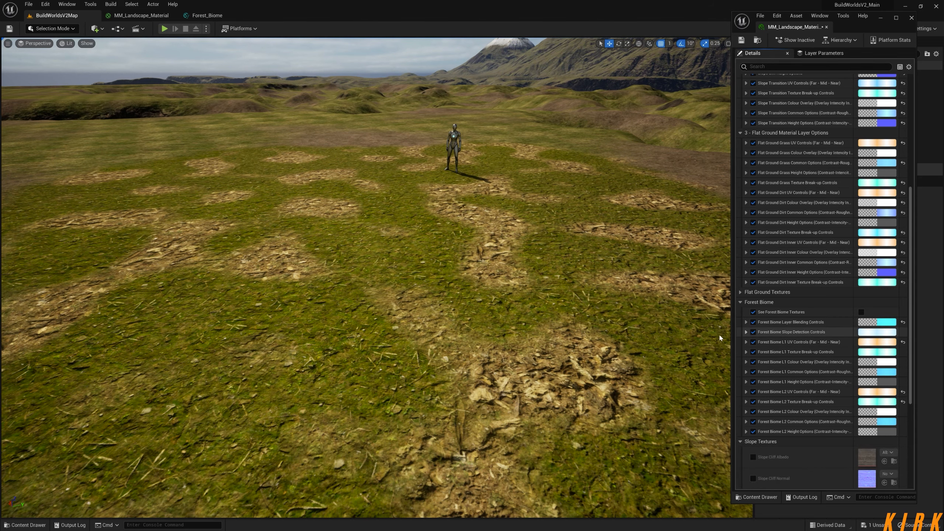
# - Raise the Contrast in the Forest Biome L1 Common Options to about 0.63
pyautogui.moveTo(472, 283); pyautogui.dragTo(402, 256, button='right')
pyautogui.click(746, 362)
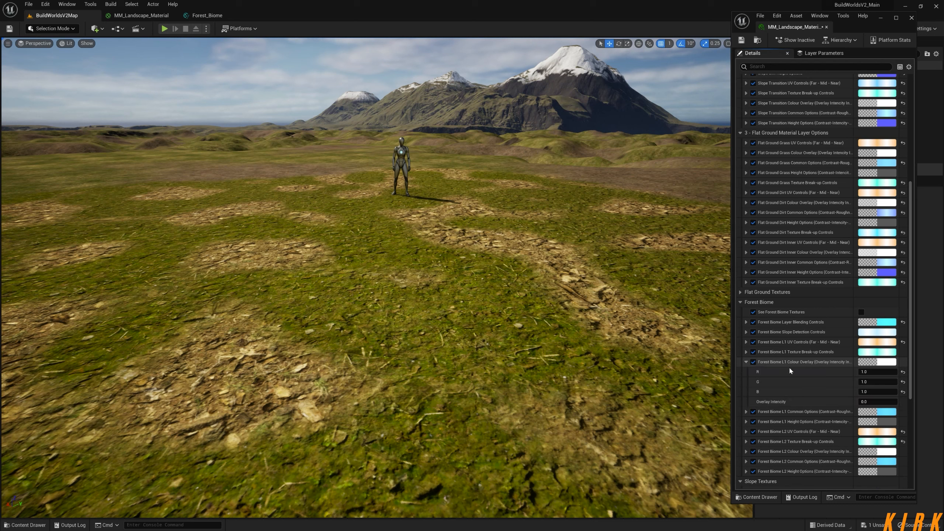
pyautogui.click(746, 362)
pyautogui.click(746, 371)
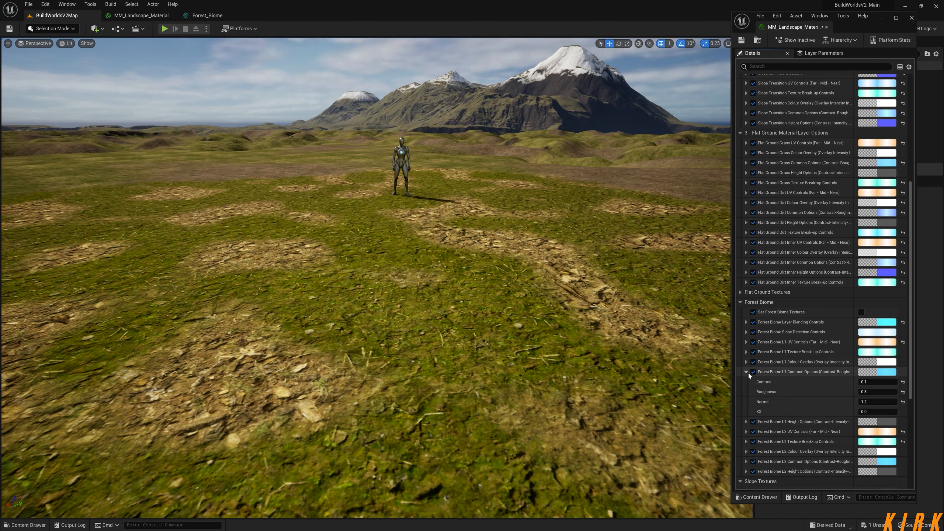
pyautogui.moveTo(875, 382)
pyautogui.mouseDown()
pyautogui.moveTo(884, 382)
pyautogui.moveTo(874, 382)
pyautogui.mouseUp()
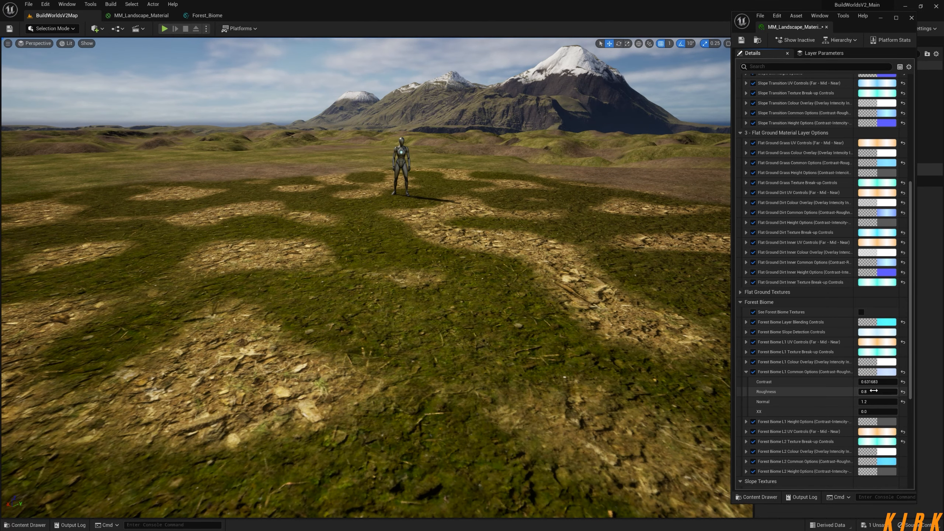
# - Set the Forest Biome L1 Roughness to 1 after trying 0
pyautogui.write('0')
pyautogui.press('Return')
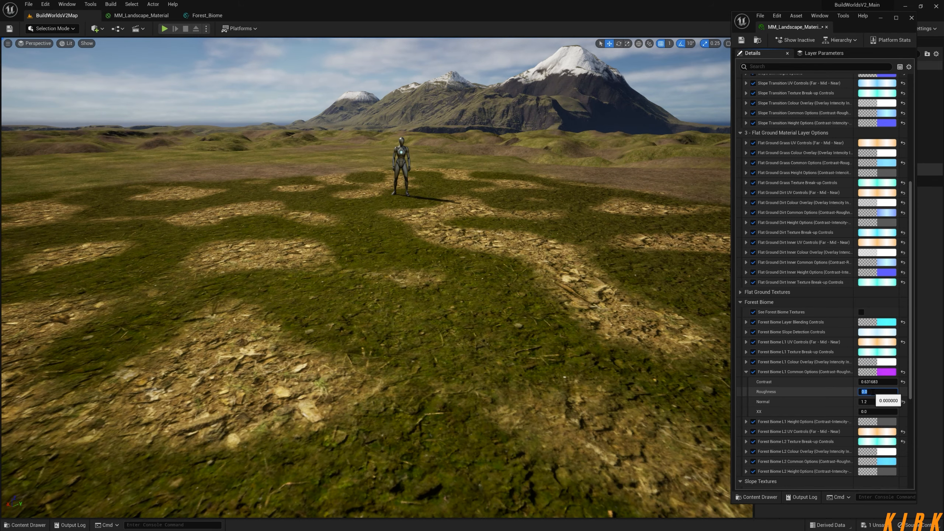
pyautogui.write('1')
pyautogui.press('Return')
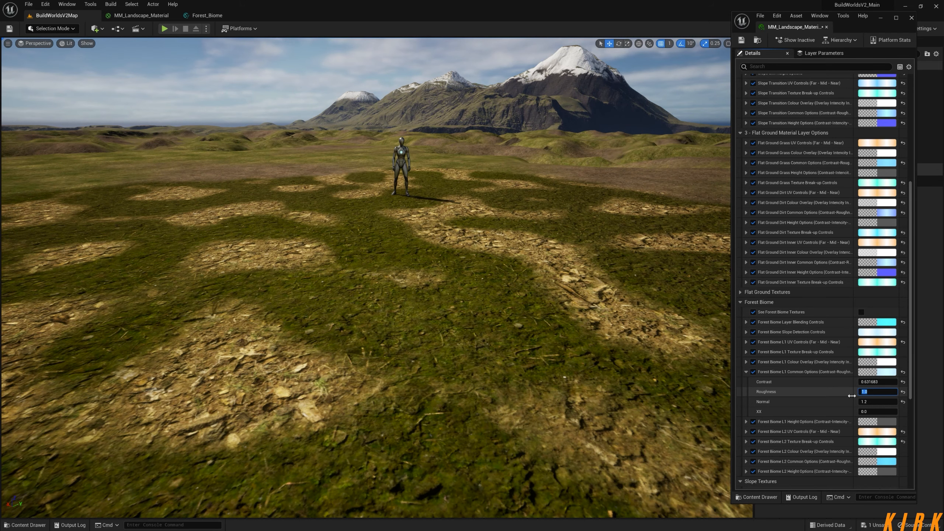
# - Set the Forest Biome L1 Normal to 1.5 after trying 2.1 and 0, and collapse the L1 Common Options
pyautogui.click(882, 402)
pyautogui.write('2')
pyautogui.press('Return')
pyautogui.write('0')
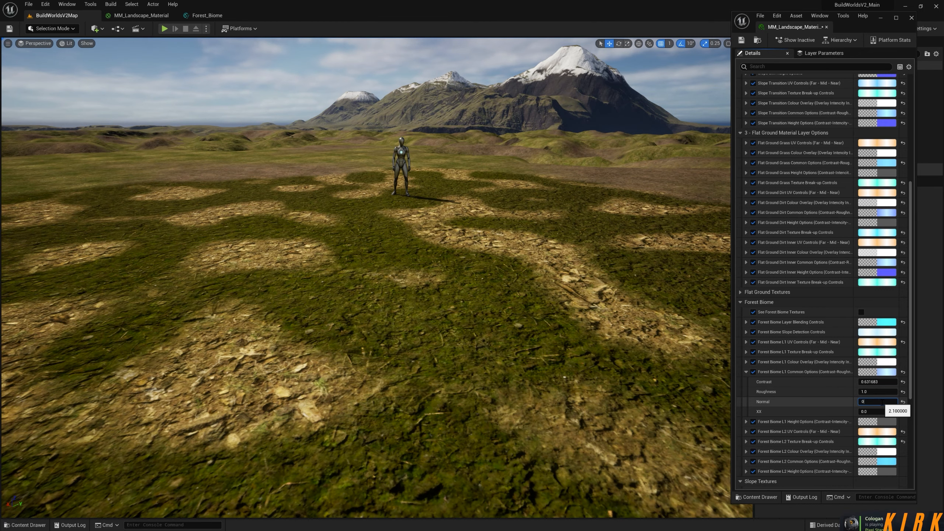
pyautogui.press('Return')
pyautogui.write('2.1')
pyautogui.press('Return')
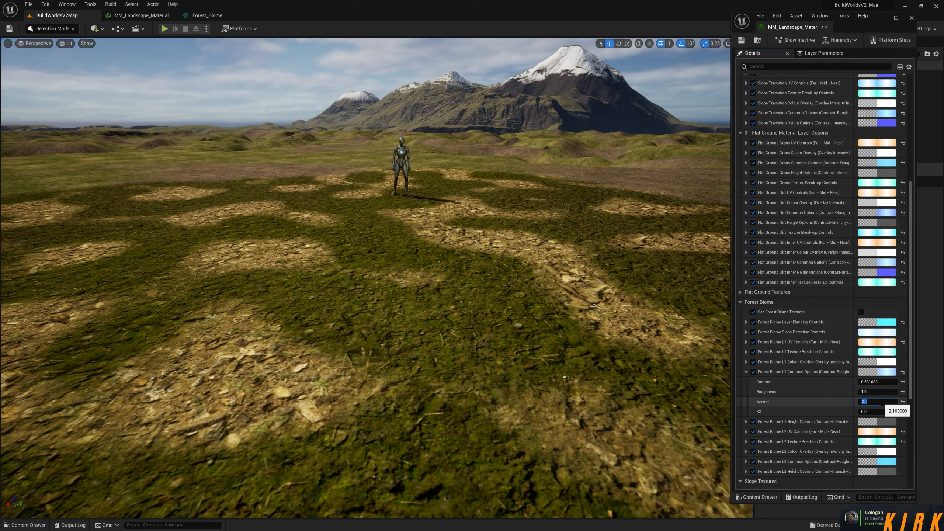
pyautogui.write('1.5')
pyautogui.press('Return')
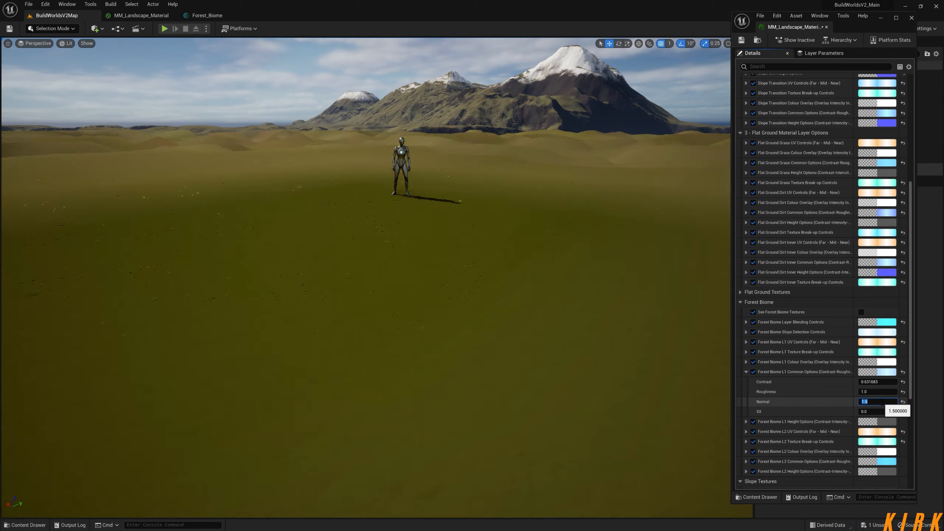
pyautogui.click(746, 371)
# - Raise the Contrast in the Forest Biome L2 Common Options to about 0.53
pyautogui.moveTo(650, 380); pyautogui.dragTo(616, 389, button='right')
pyautogui.press('d')
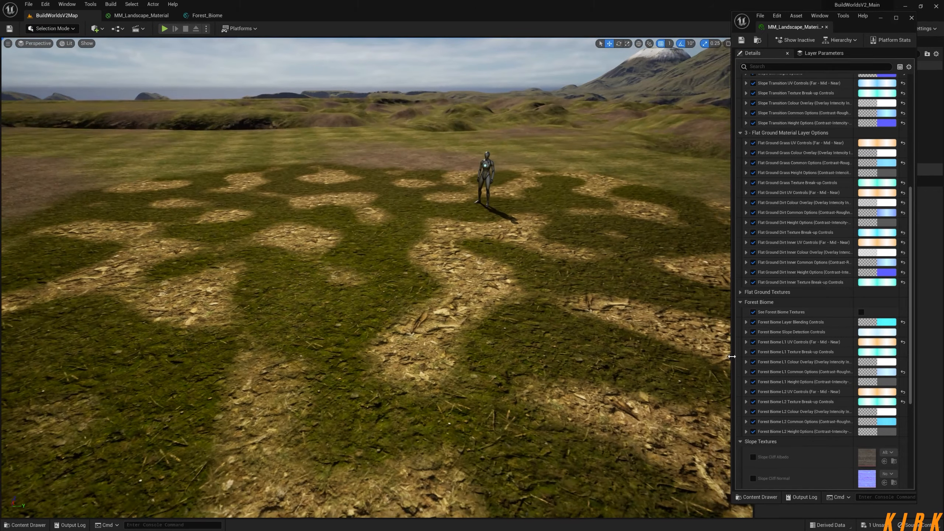
pyautogui.click(747, 422)
pyautogui.moveTo(878, 432); pyautogui.dragTo(895, 432)
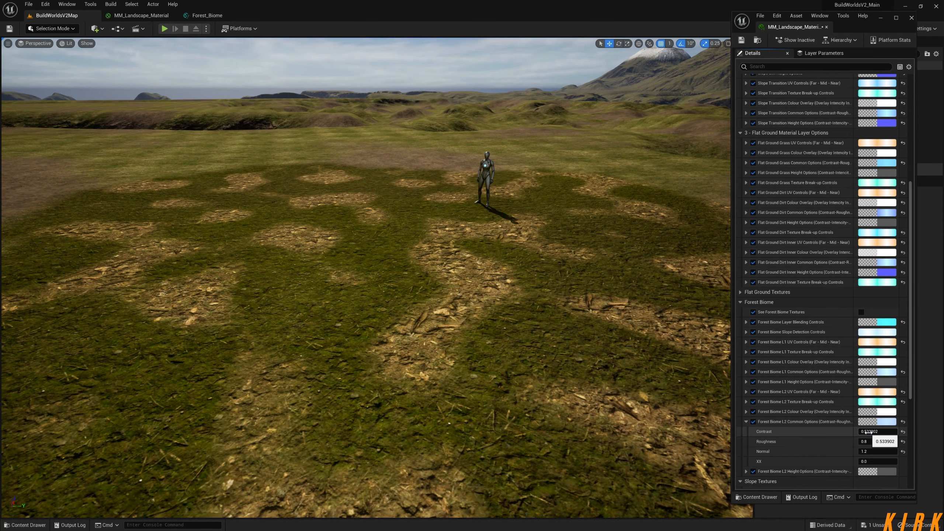
# - Check the Forest Biome ground from a distance, then save the landscape material instance and close its editor
pyautogui.moveTo(378, 278)
pyautogui.mouseDown(button='right')
pyautogui.moveTo(405, 288)
pyautogui.moveTo(297, 297)
pyautogui.moveTo(409, 313)
pyautogui.moveTo(434, 282)
pyautogui.moveTo(260, 241)
pyautogui.moveTo(271, 260)
pyautogui.moveTo(384, 293)
pyautogui.mouseUp(button='right')
pyautogui.press('s')
pyautogui.press('w')
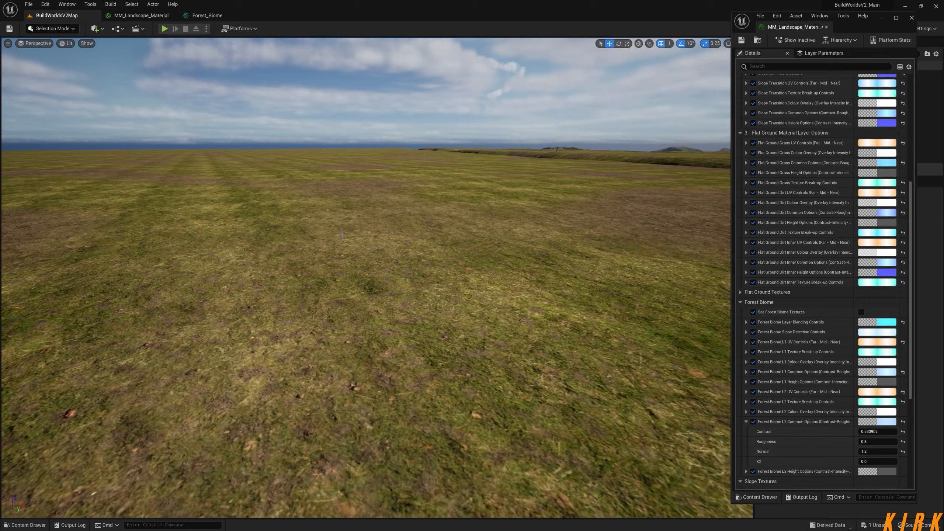
pyautogui.moveTo(322, 304); pyautogui.dragTo(399, 340, button='right')
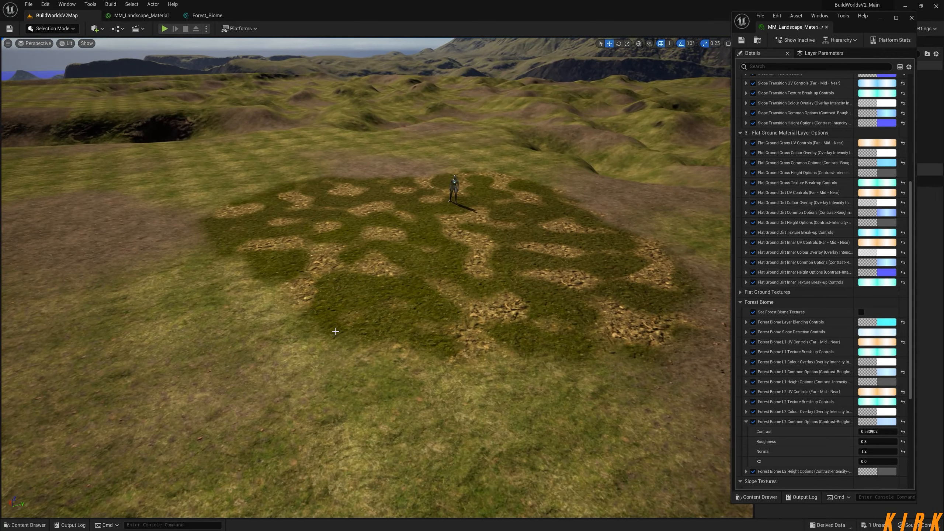
pyautogui.click(741, 40)
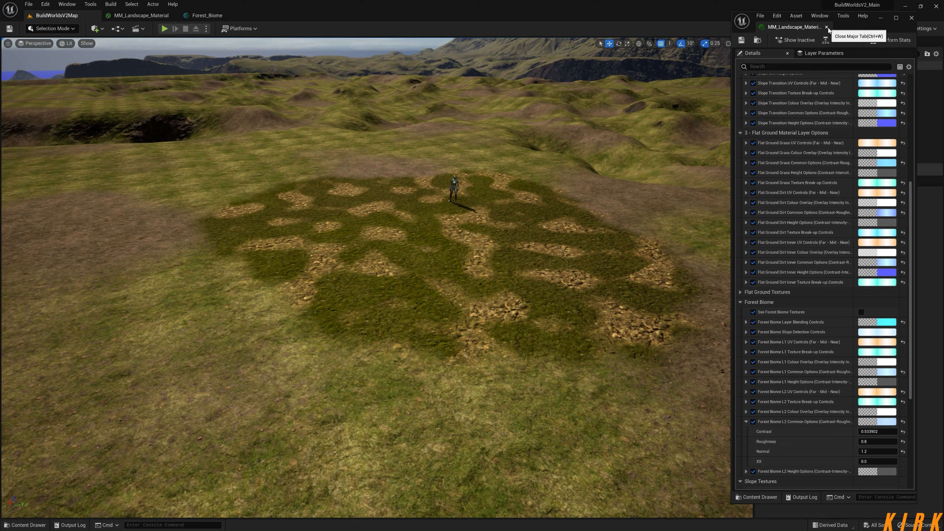
pyautogui.click(827, 26)
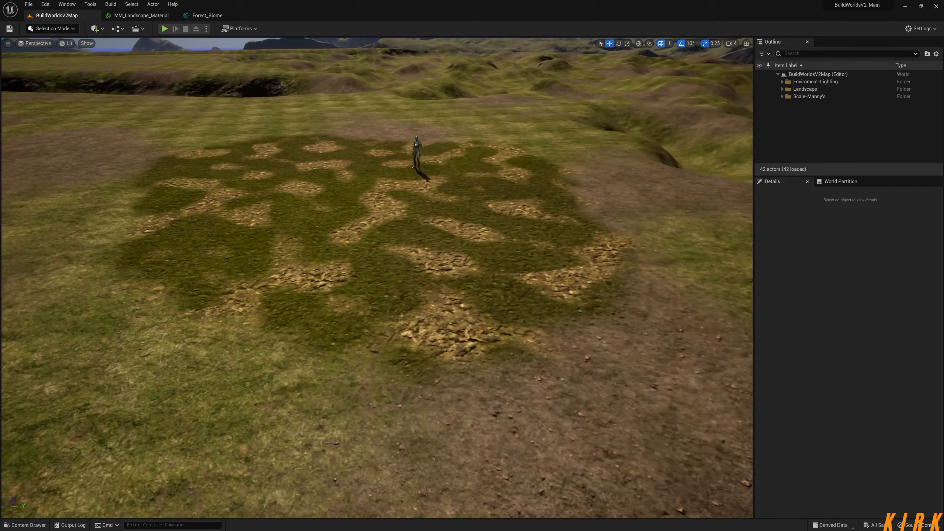
# - Switch to Landscape mode and choose the Forest Biome layer for painting
pyautogui.moveTo(377, 277); pyautogui.dragTo(331, 269, button='right')
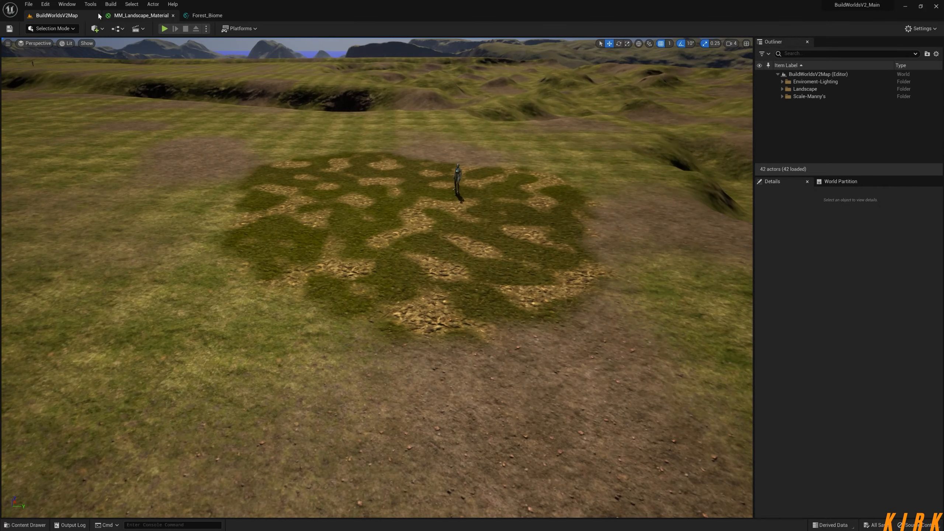
pyautogui.click(73, 30)
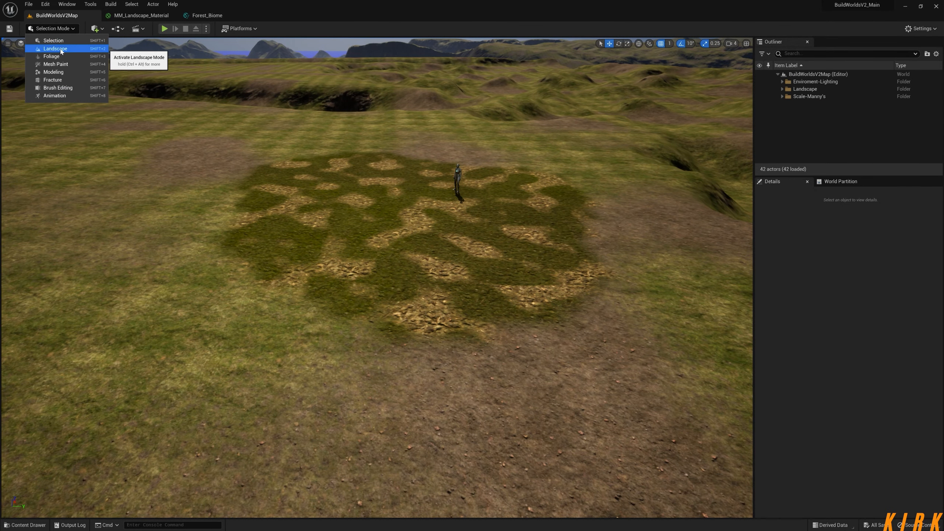
pyautogui.click(156, 87)
pyautogui.hotkey('shift', '2')
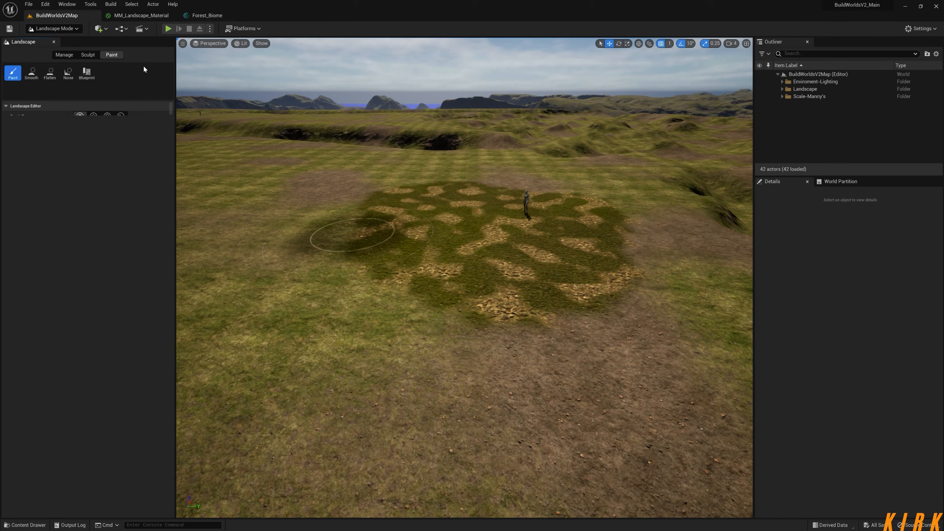
pyautogui.click(104, 340)
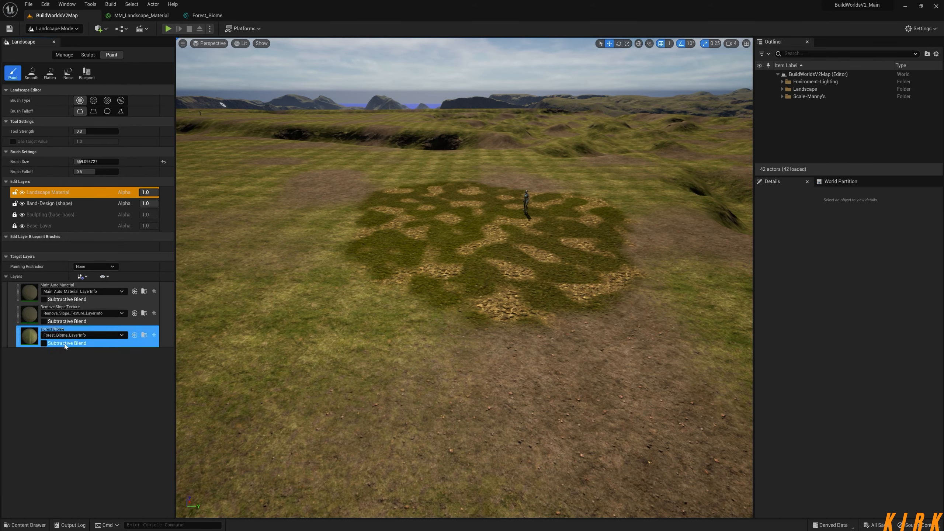
# - Paint the Forest Biome layer over the grassy ground and rocky slope at the cliff edge
pyautogui.moveTo(490, 268)
pyautogui.mouseDown(button='right')
pyautogui.moveTo(609, 208)
pyautogui.moveTo(720, 185)
pyautogui.moveTo(669, 190)
pyautogui.moveTo(417, 355)
pyautogui.mouseUp(button='right')
pyautogui.press('w')
pyautogui.moveTo(434, 357); pyautogui.dragTo(451, 323)
pyautogui.moveTo(450, 292)
pyautogui.mouseDown()
pyautogui.moveTo(412, 301)
pyautogui.moveTo(409, 292)
pyautogui.moveTo(457, 269)
pyautogui.mouseUp()
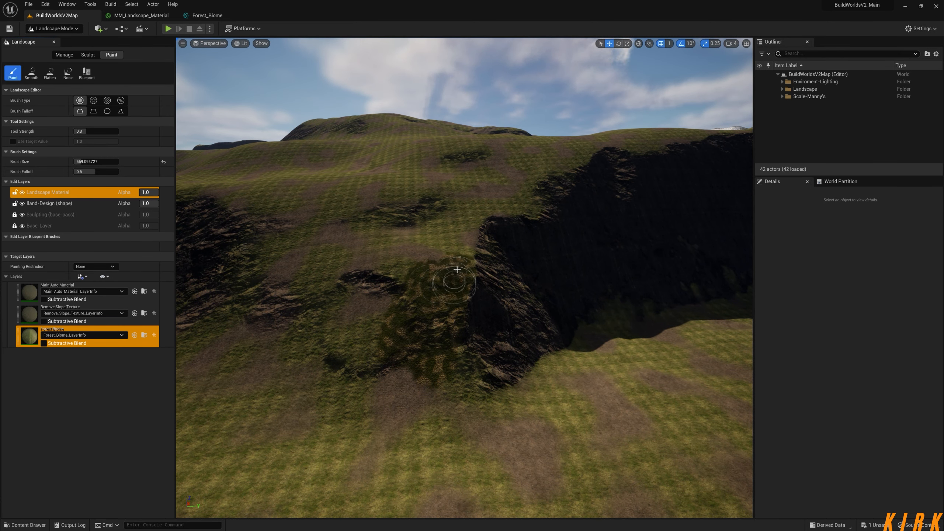
pyautogui.moveTo(463, 339)
pyautogui.mouseDown()
pyautogui.moveTo(475, 339)
pyautogui.moveTo(491, 362)
pyautogui.moveTo(542, 378)
pyautogui.moveTo(537, 348)
pyautogui.mouseUp()
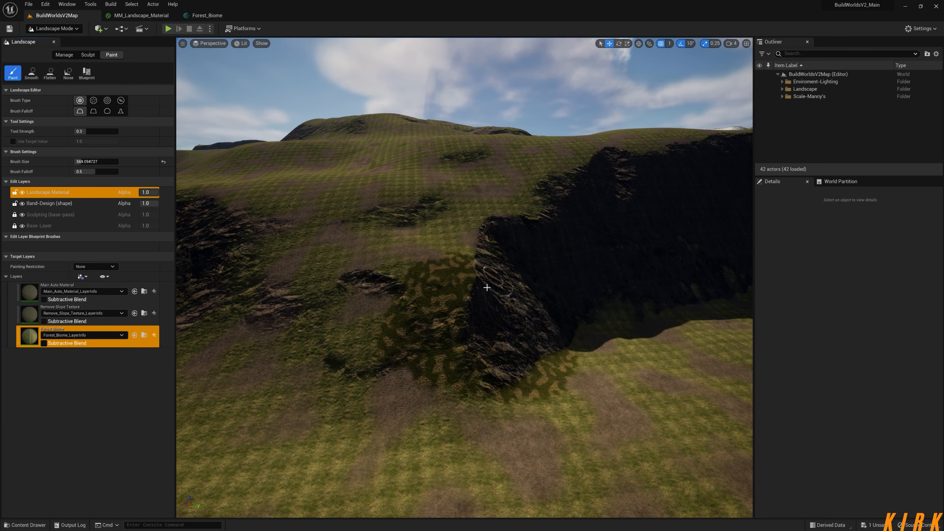
pyautogui.moveTo(470, 244)
pyautogui.mouseDown()
pyautogui.moveTo(449, 264)
pyautogui.moveTo(469, 383)
pyautogui.moveTo(528, 387)
pyautogui.moveTo(567, 359)
pyautogui.mouseUp()
pyautogui.moveTo(569, 371)
pyautogui.mouseDown(button='right')
pyautogui.moveTo(539, 363)
pyautogui.moveTo(533, 370)
pyautogui.mouseUp(button='right')
# - Examine the Forest Biome paint along the cliff slope up close and return to Selection mode
pyautogui.click(148, 15)
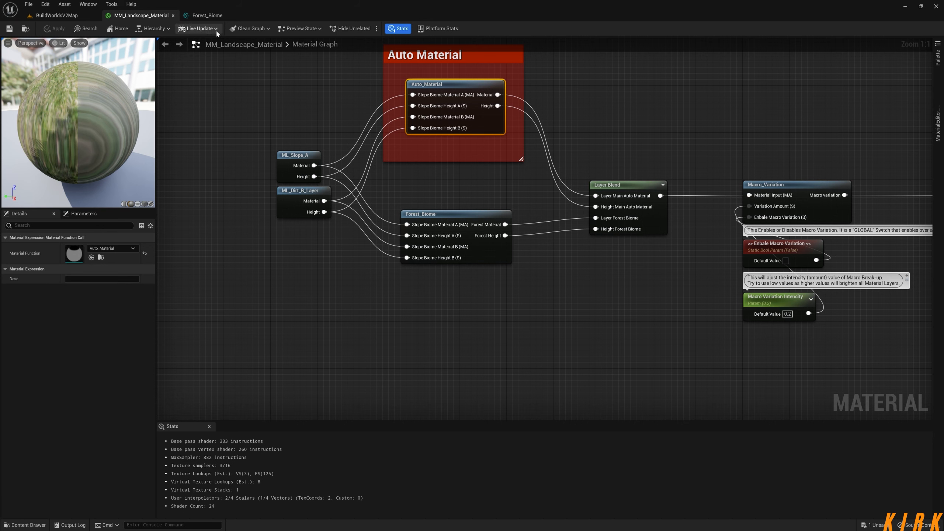
pyautogui.click(59, 16)
pyautogui.moveTo(457, 245); pyautogui.dragTo(457, 245, button='right')
pyautogui.moveTo(479, 315); pyautogui.dragTo(478, 314, button='right')
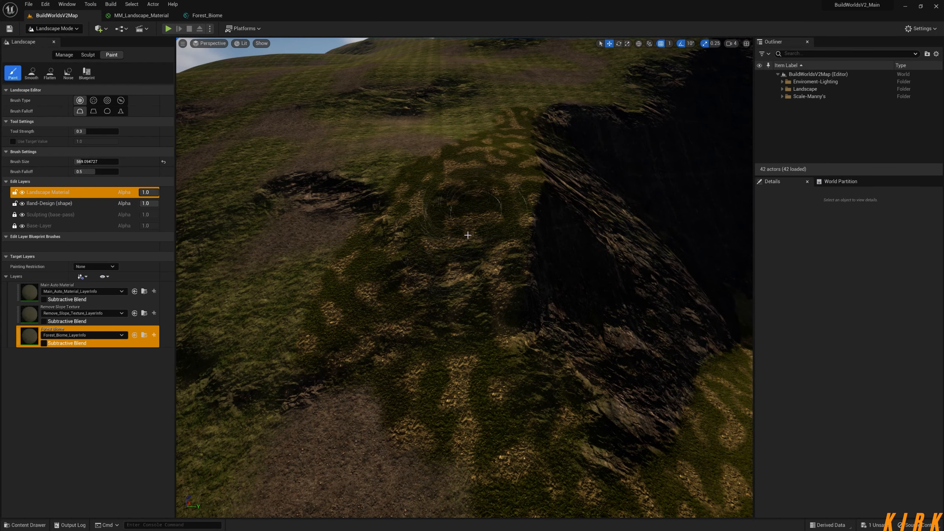
pyautogui.moveTo(460, 231); pyautogui.dragTo(460, 231, button='right')
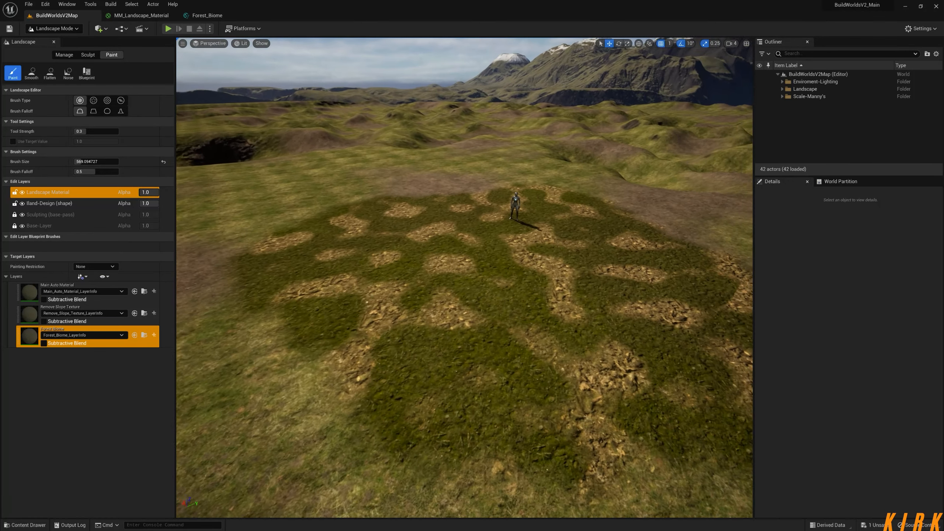
pyautogui.click(66, 29)
pyautogui.click(60, 38)
# - Examine the Forest Biome patch around the mannequin from near and far for blending and tiling
pyautogui.scroll(-10, 123, 221)
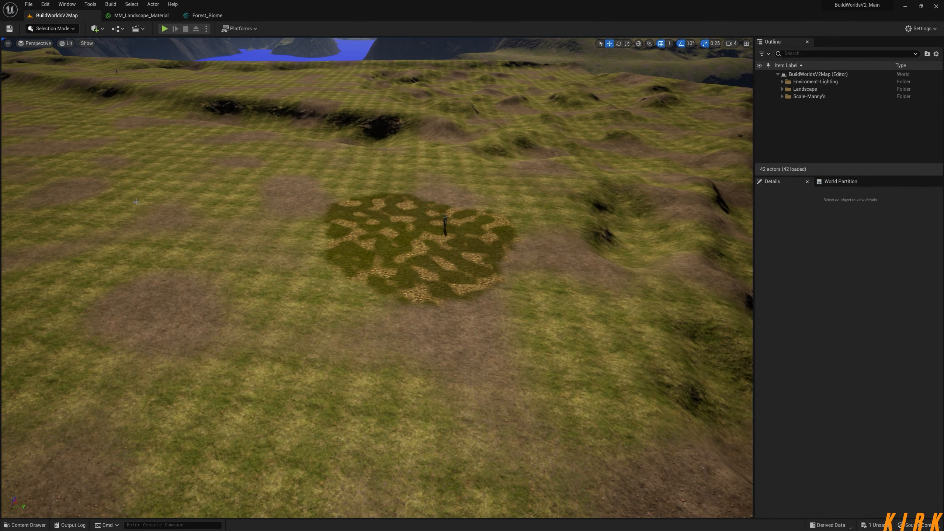
pyautogui.press('w')
pyautogui.moveTo(341, 311); pyautogui.dragTo(390, 282, button='right')
pyautogui.press('s')
pyautogui.press('w')
pyautogui.scroll(-8, 416, 314)
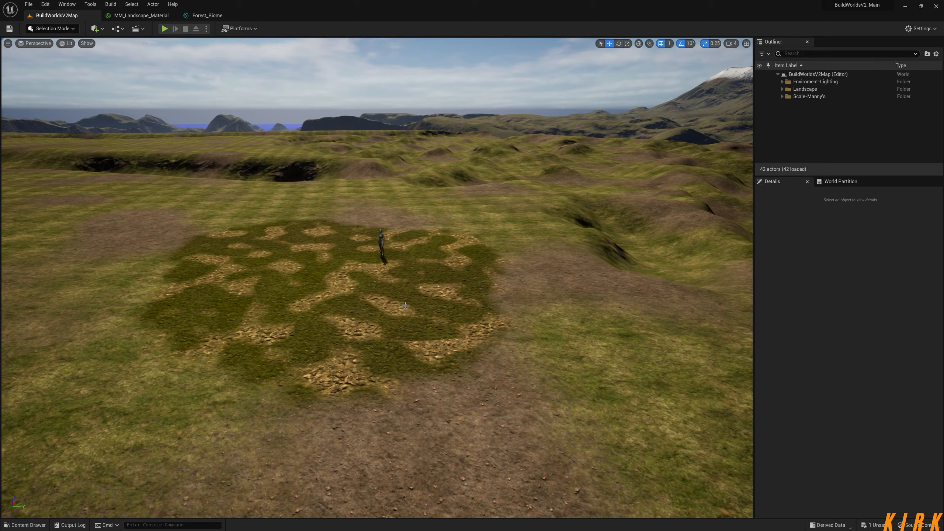
pyautogui.moveTo(462, 327)
pyautogui.mouseDown(button='right')
pyautogui.moveTo(385, 319)
pyautogui.moveTo(437, 323)
pyautogui.moveTo(436, 353)
pyautogui.mouseUp(button='right')
pyautogui.press('w')
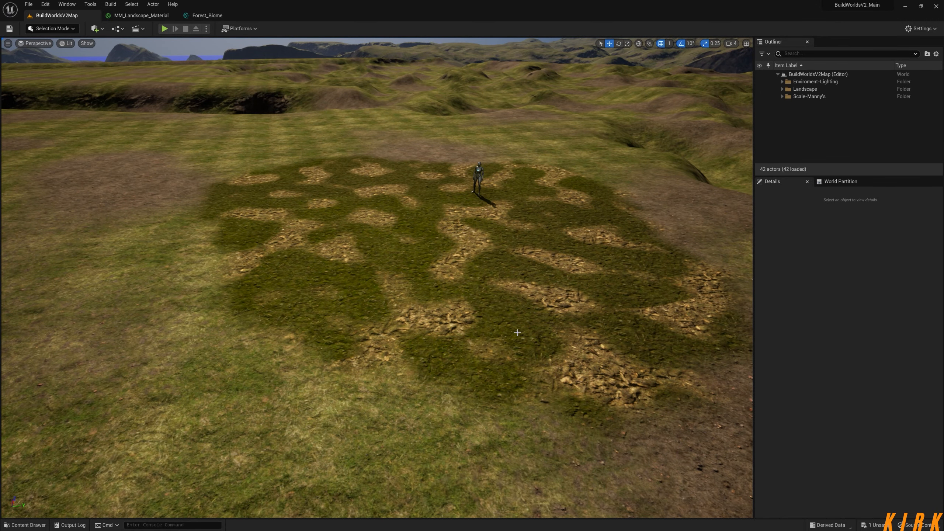
pyautogui.moveTo(582, 353)
pyautogui.mouseDown(button='right')
pyautogui.moveTo(688, 327)
pyautogui.moveTo(613, 316)
pyautogui.moveTo(749, 319)
pyautogui.moveTo(526, 324)
pyautogui.mouseUp(button='right')
pyautogui.press('a')
# - In MM_Landscape_Material, move the Forest_Biome node slightly up to line up with the Layer Blend's forest inputs
pyautogui.click(141, 15)
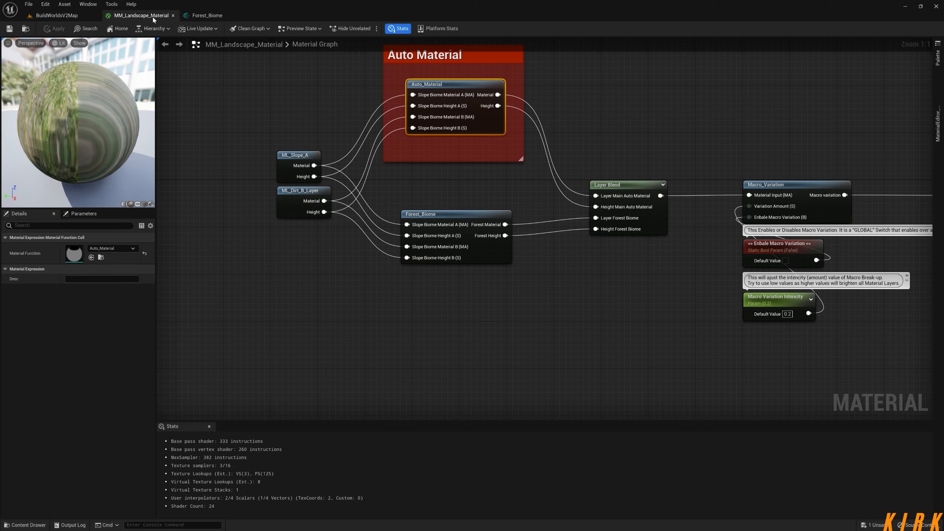
pyautogui.moveTo(562, 311); pyautogui.dragTo(546, 245, button='right')
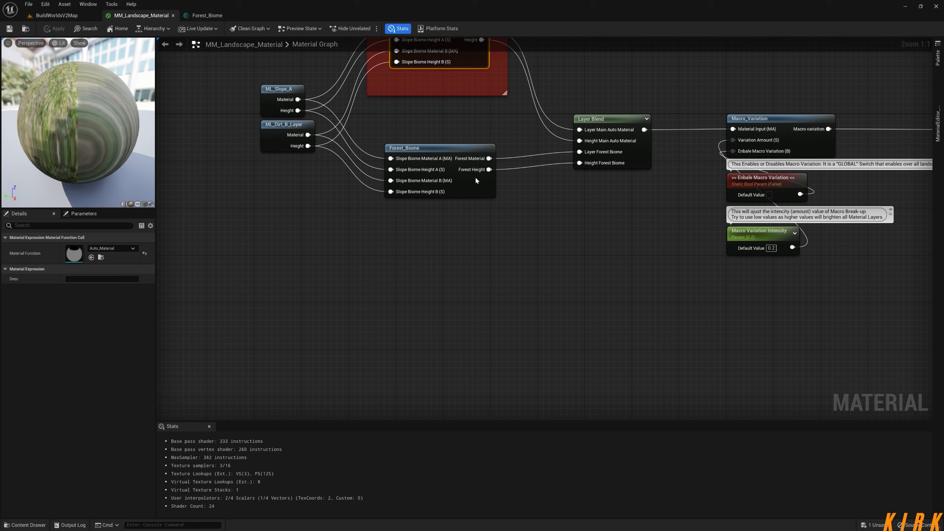
pyautogui.moveTo(320, 67); pyautogui.dragTo(239, 165)
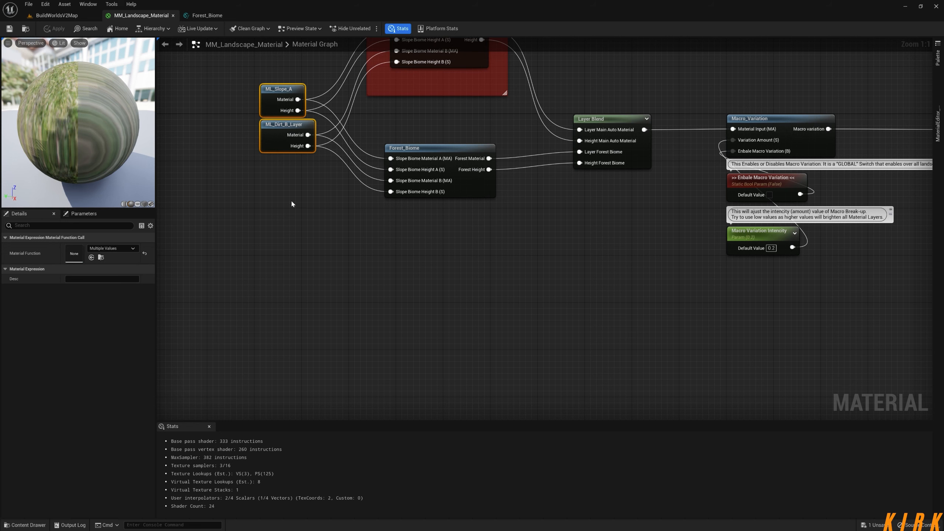
pyautogui.moveTo(446, 152); pyautogui.dragTo(445, 146)
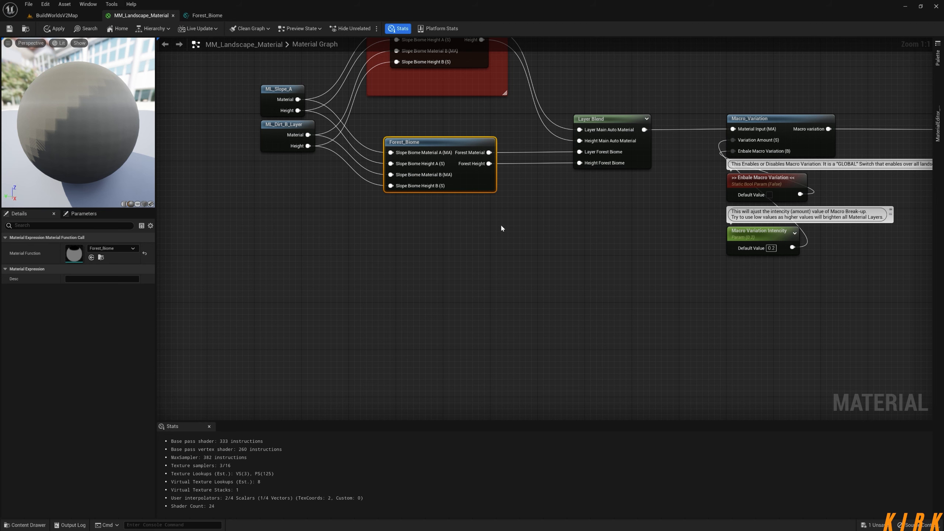
pyautogui.moveTo(457, 324); pyautogui.dragTo(458, 279, button='right')
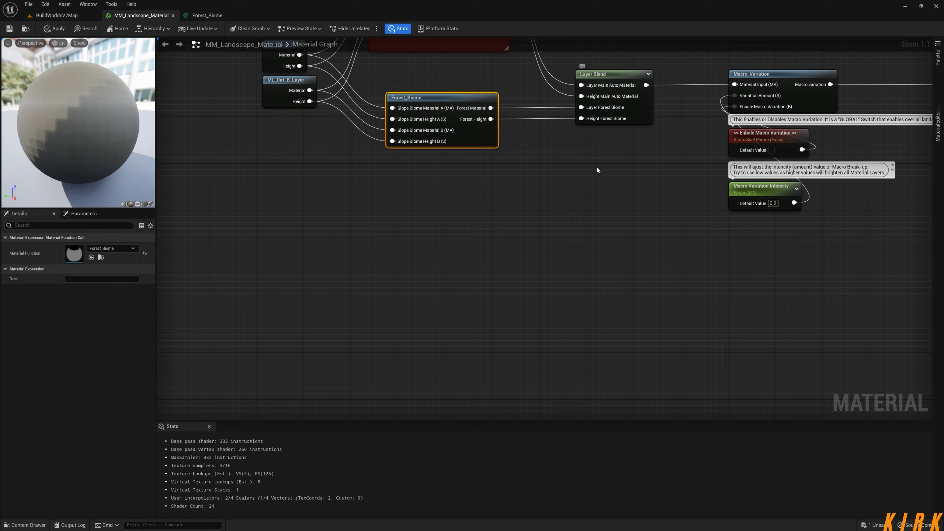
# - Review the Layer Blend node's Forest Biome layer entry, collapse it, and select the Forest_Biome node
pyautogui.click(615, 86)
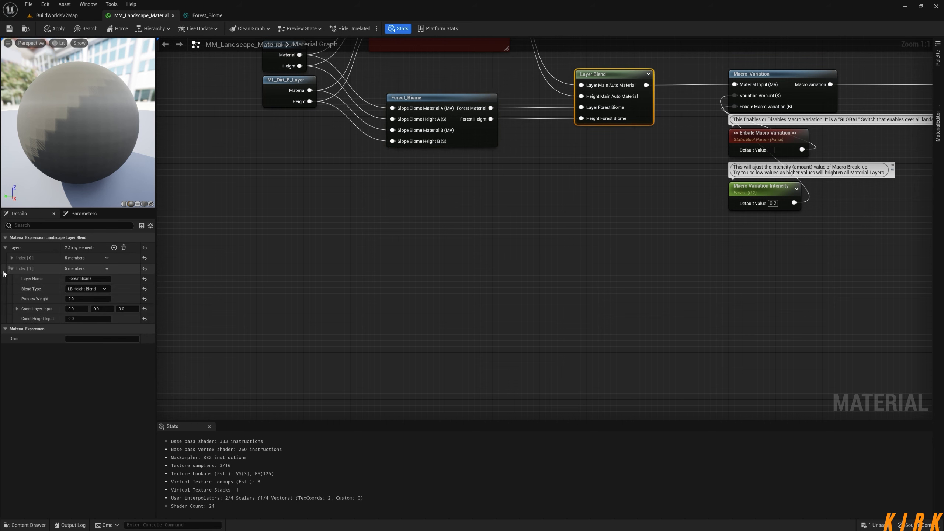
pyautogui.click(11, 269)
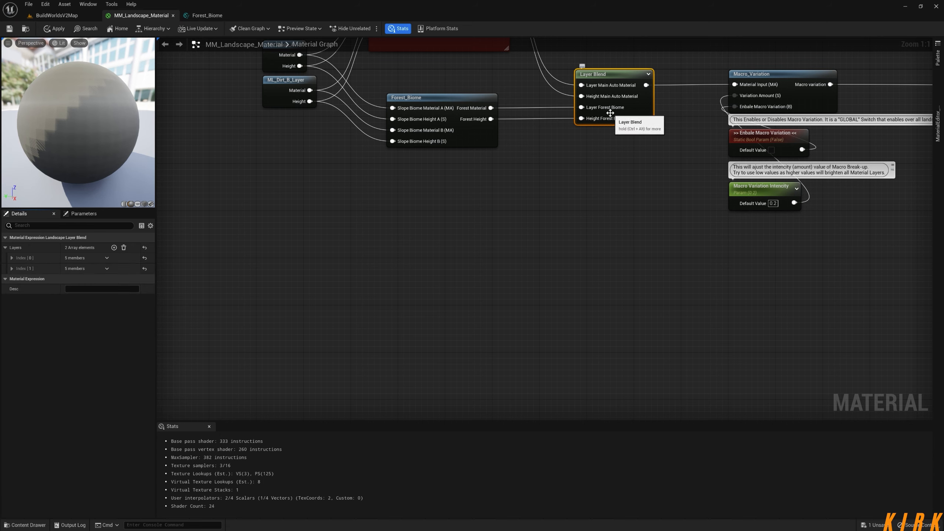
pyautogui.moveTo(503, 82); pyautogui.dragTo(365, 158)
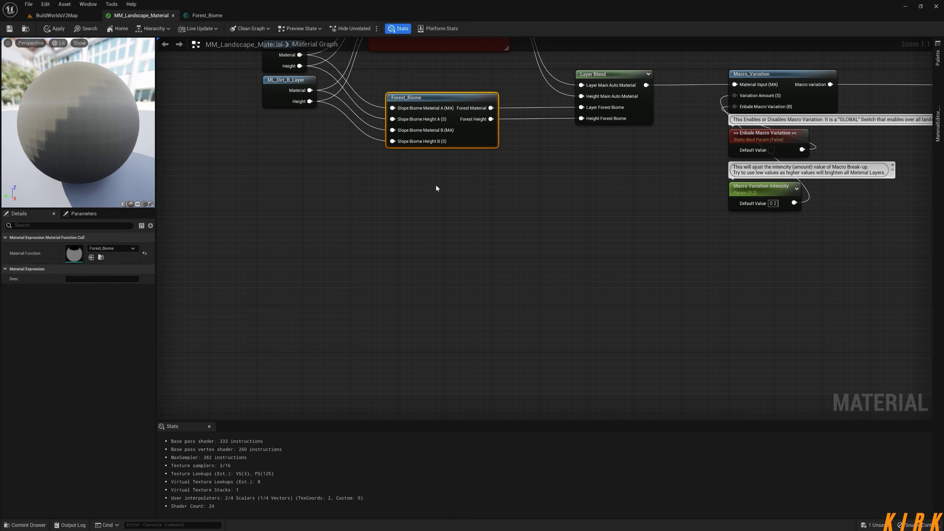
# - Look over the Forest_Biome material function graph and return to the BuildWorldsV2Map level
pyautogui.click(206, 16)
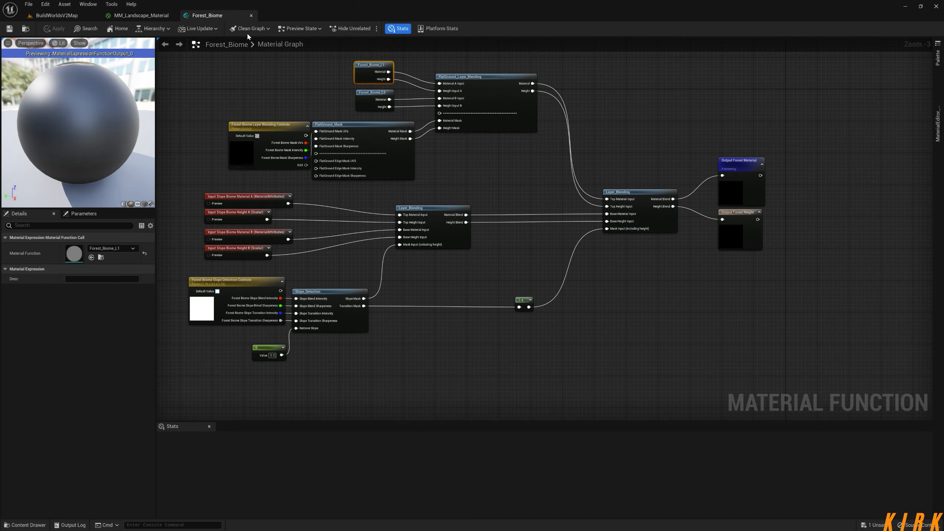
pyautogui.moveTo(542, 145); pyautogui.dragTo(530, 168, button='right')
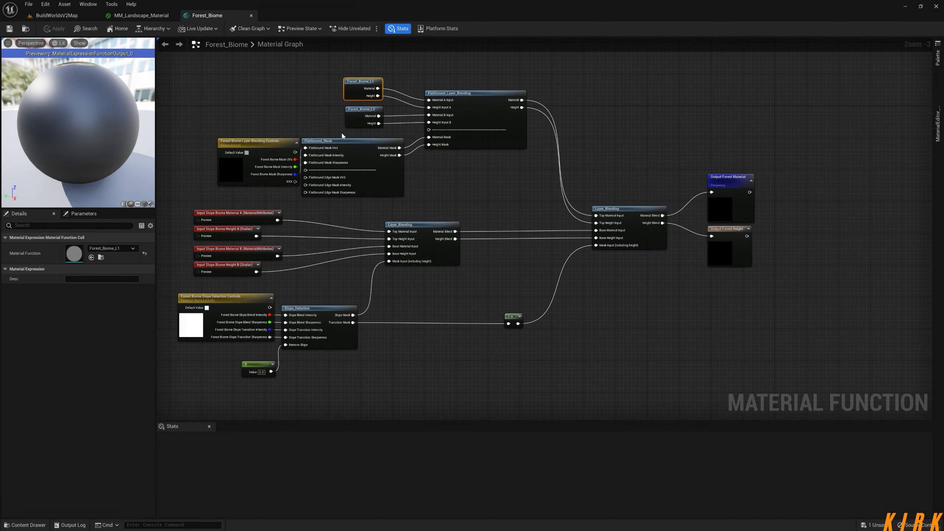
pyautogui.click(57, 15)
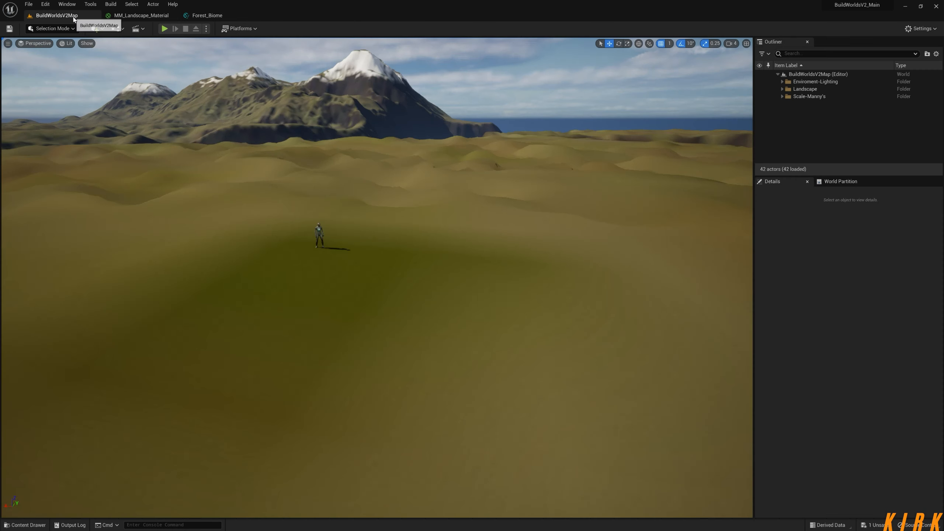